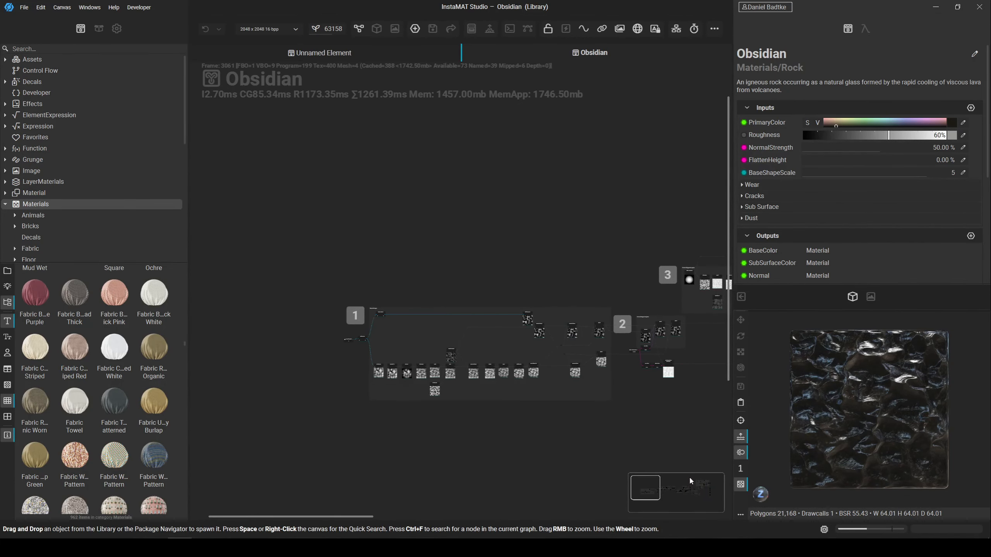
Look over the later parts of the Obsidian node graph and swap the 3D viewport into the main work area.
left_click(712, 494)
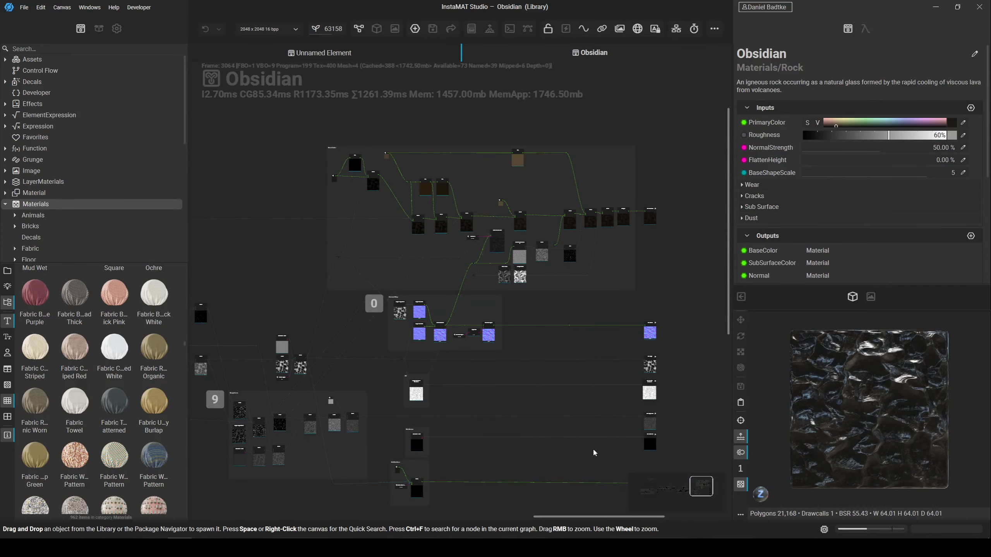
middle_click_drag(589, 455, 623, 382)
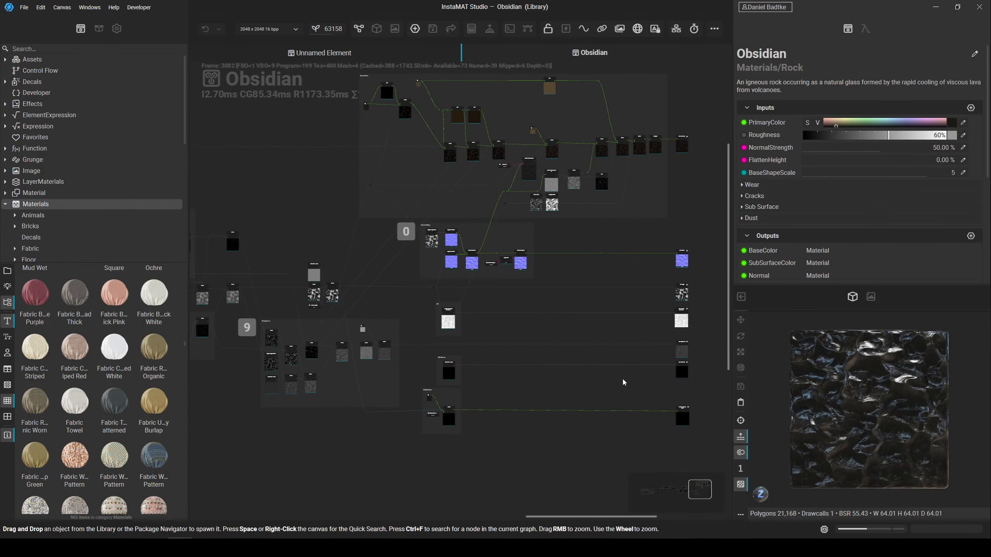
scroll(504, 389, "down", 1)
middle_click_drag(504, 388, 579, 404)
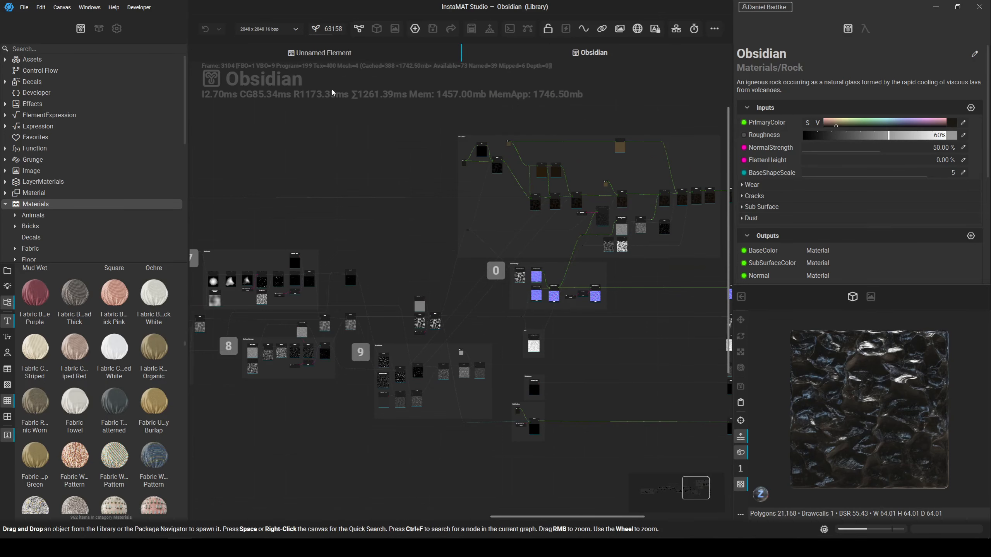
left_click(377, 29)
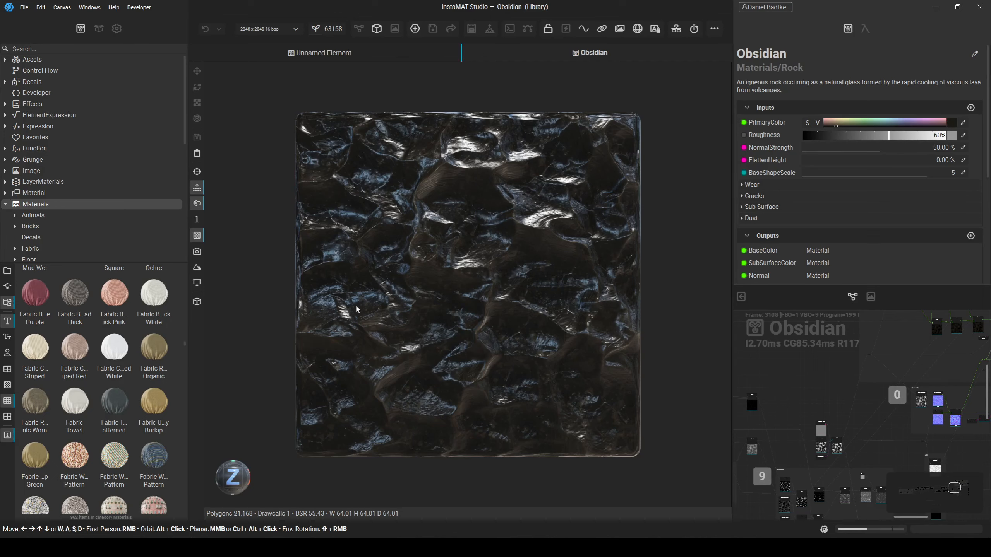
Light the viewport with the bright grey studio environment near the end of the environment list and inspect the obsidian surface.
left_click(197, 267)
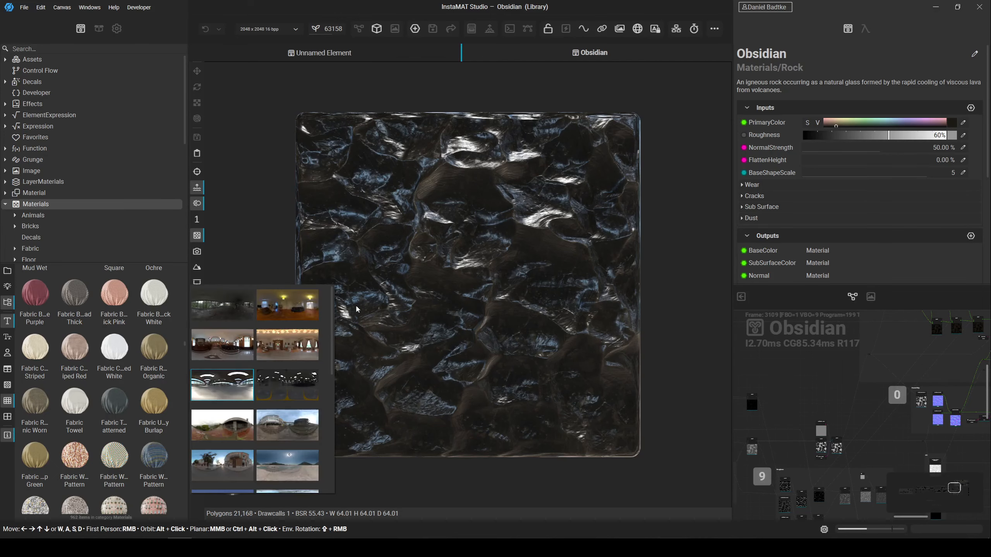
scroll(276, 363, "down", 6)
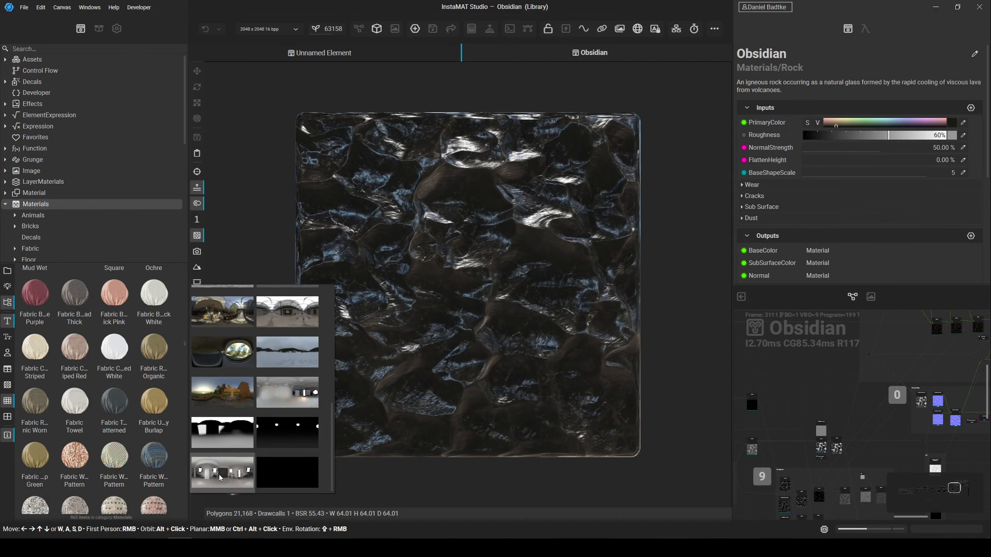
left_click(231, 474)
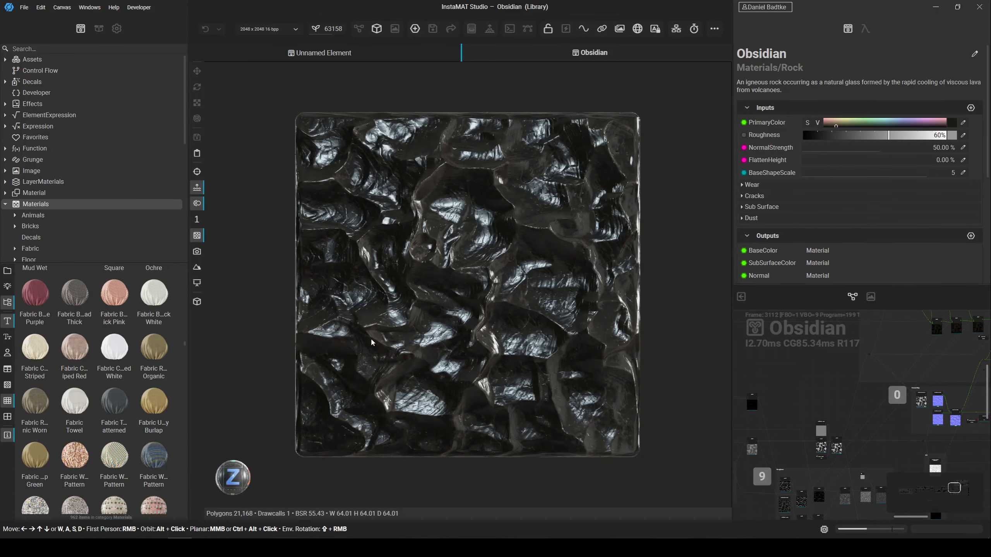
left_click_drag(371, 342, 439, 352, "alt")
scroll(400, 341, "up", 5)
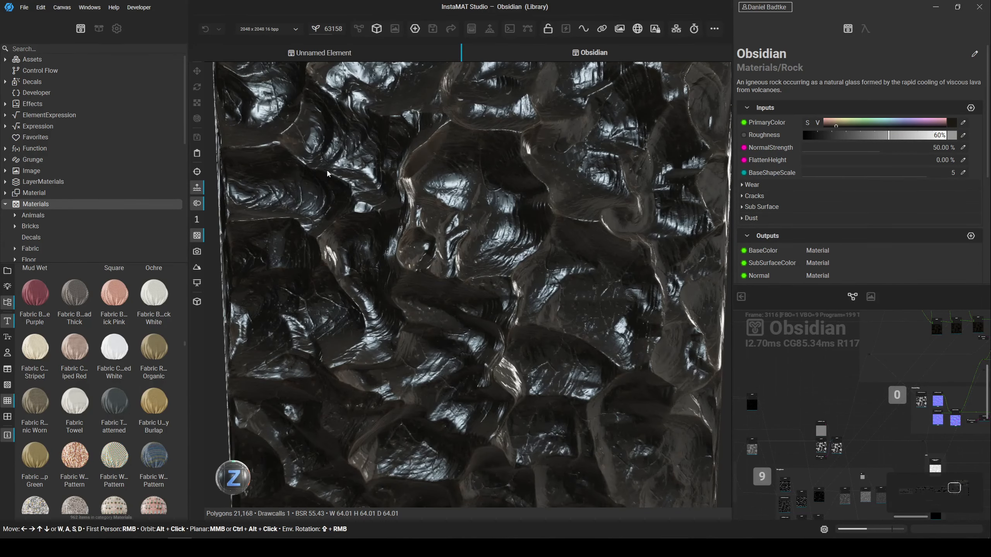
Set the viewport's displacement mode to Tessellation in the render settings.
left_click(118, 29)
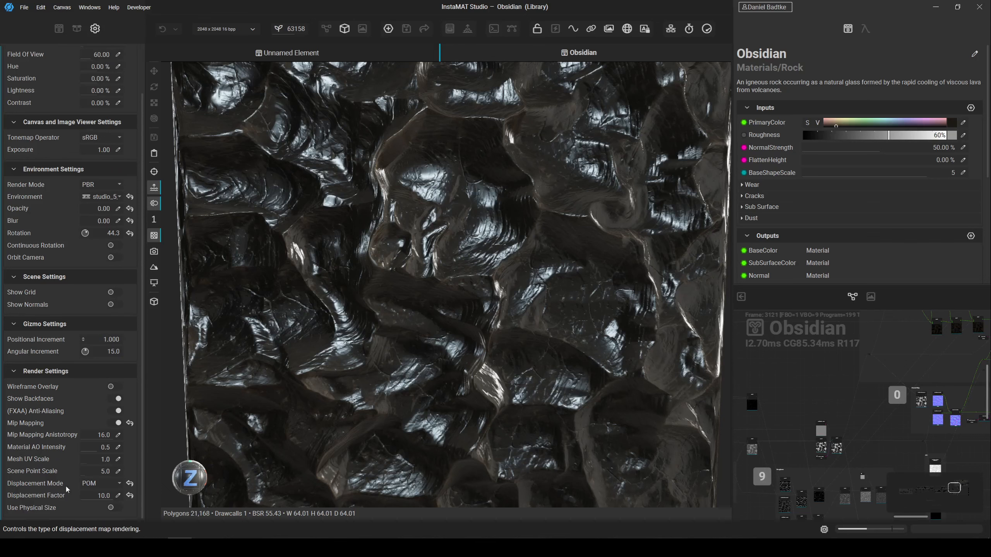
left_click(97, 489)
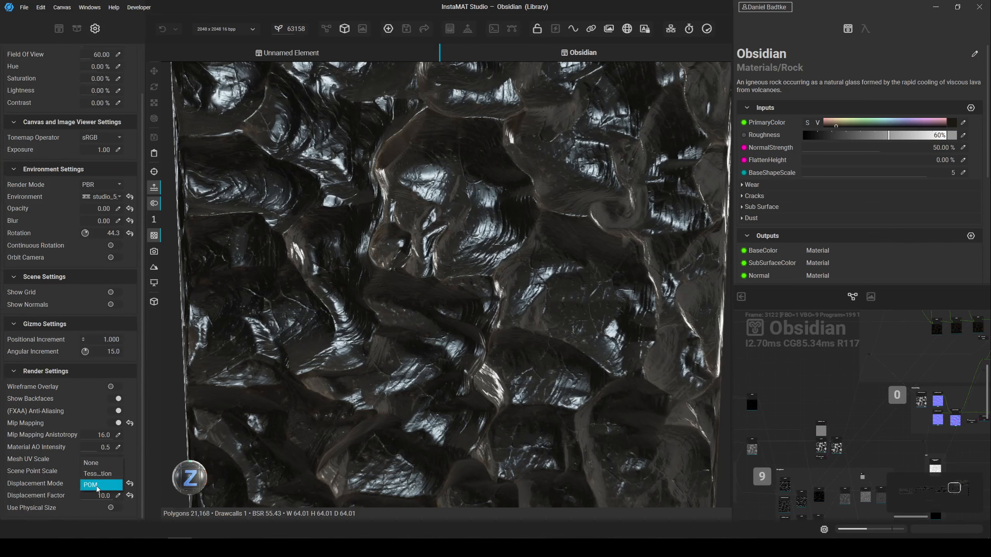
left_click(104, 474)
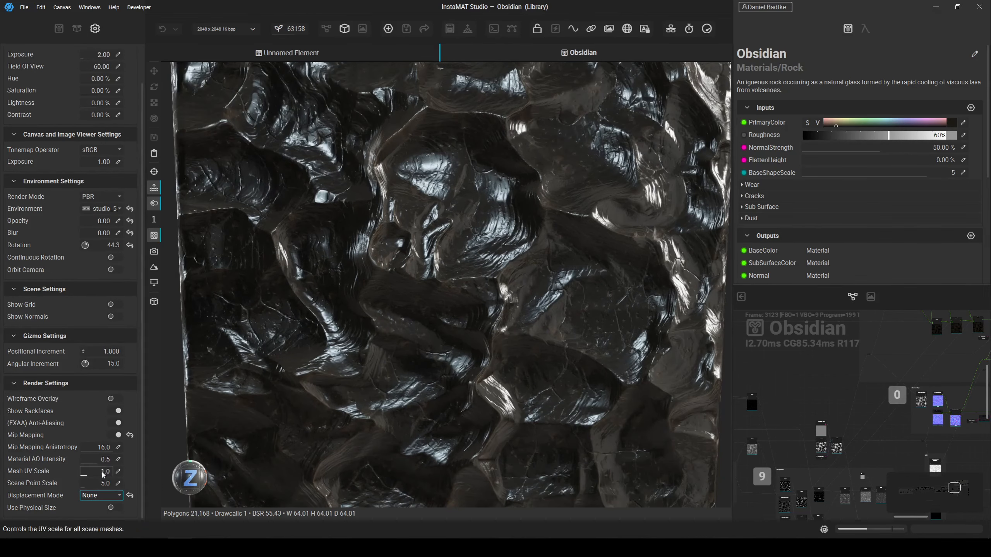
left_click(101, 496)
left_click(97, 515)
scroll(53, 487, "down", 1)
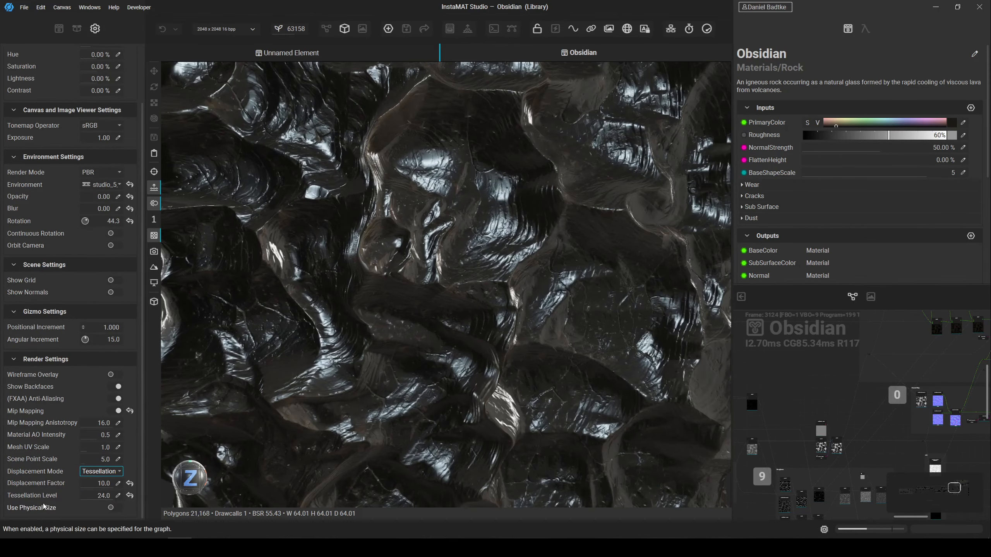
scroll(285, 400, "down", 5)
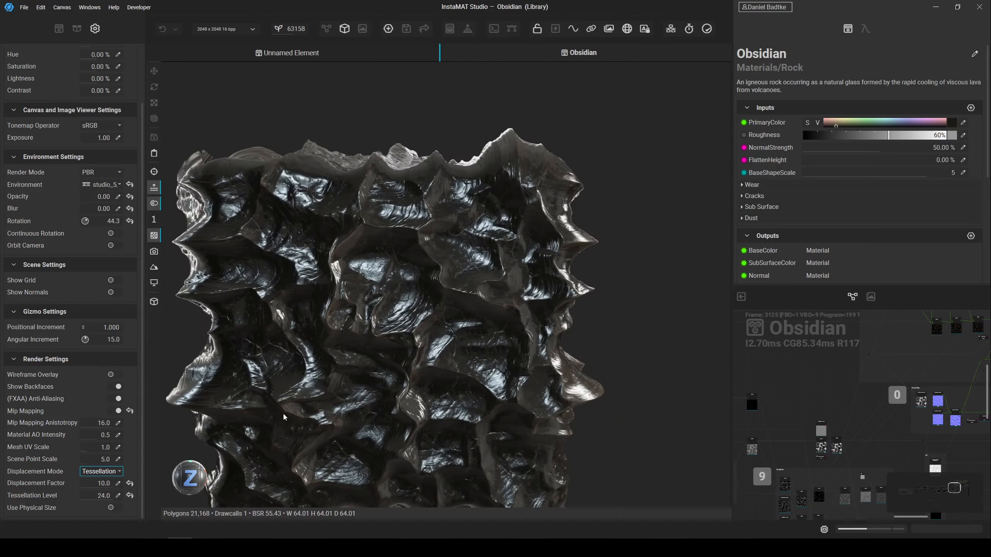
Try different displacement factors on the tessellated cube and reset the factor to its default of 1.0.
left_click_drag(284, 414, 306, 414, "alt")
left_click(84, 484)
type("0.1")
key("Return")
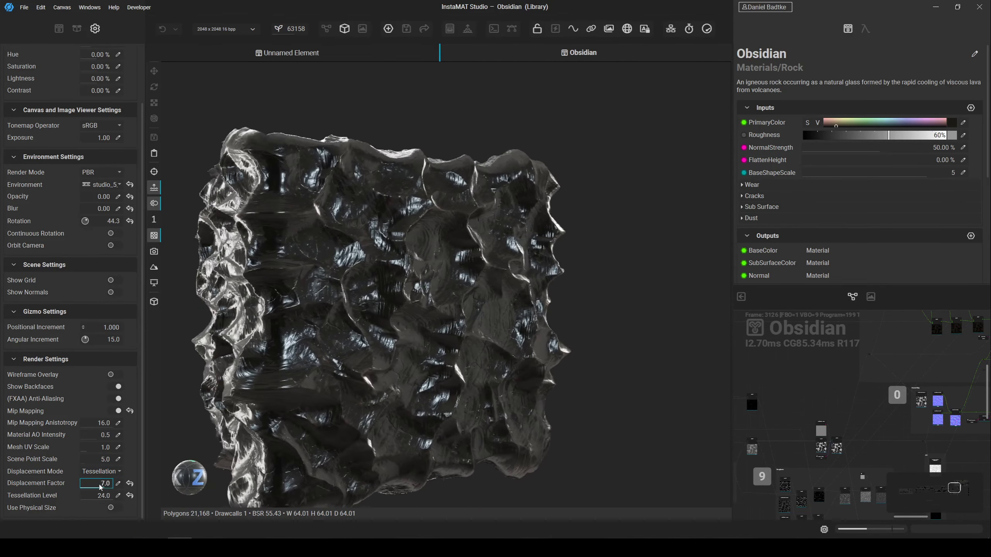
left_click_drag(83, 482, 171, 485)
left_click(130, 483)
Change the preview mesh to a sphere, compare mesh UV scales up to 5 and keep the scale at 2.
left_click(154, 301)
left_click(158, 220)
left_click(159, 219)
left_click(159, 220)
left_click(159, 220)
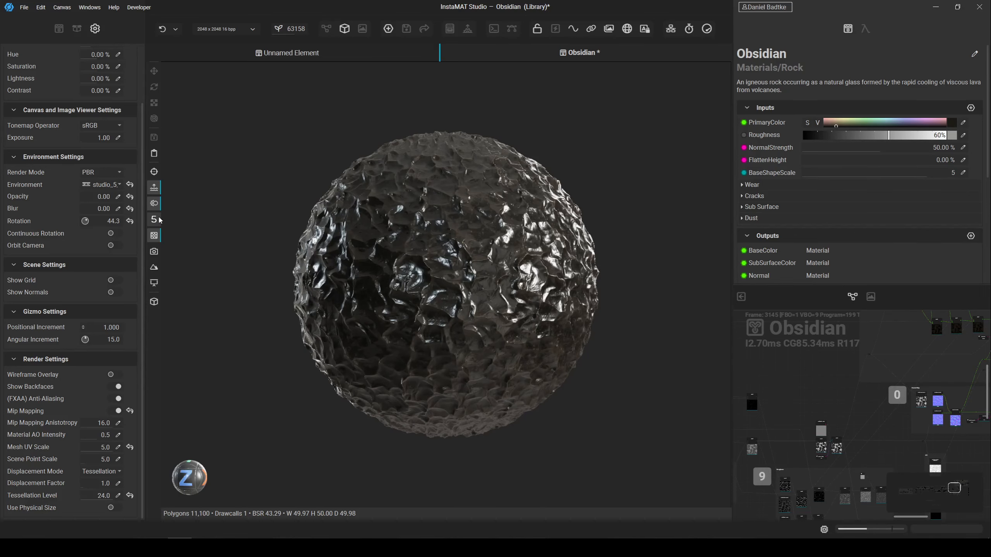
left_click(159, 220)
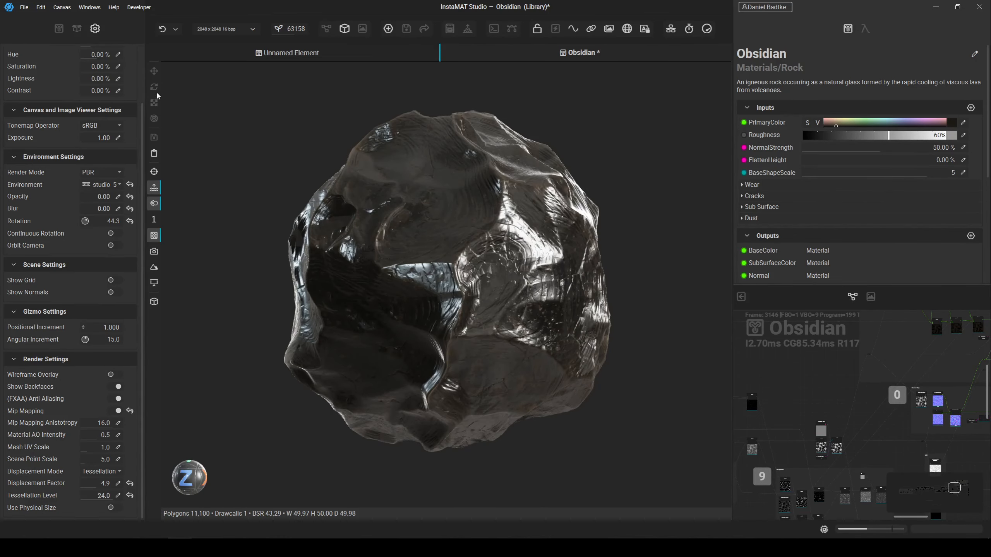
left_click(159, 223)
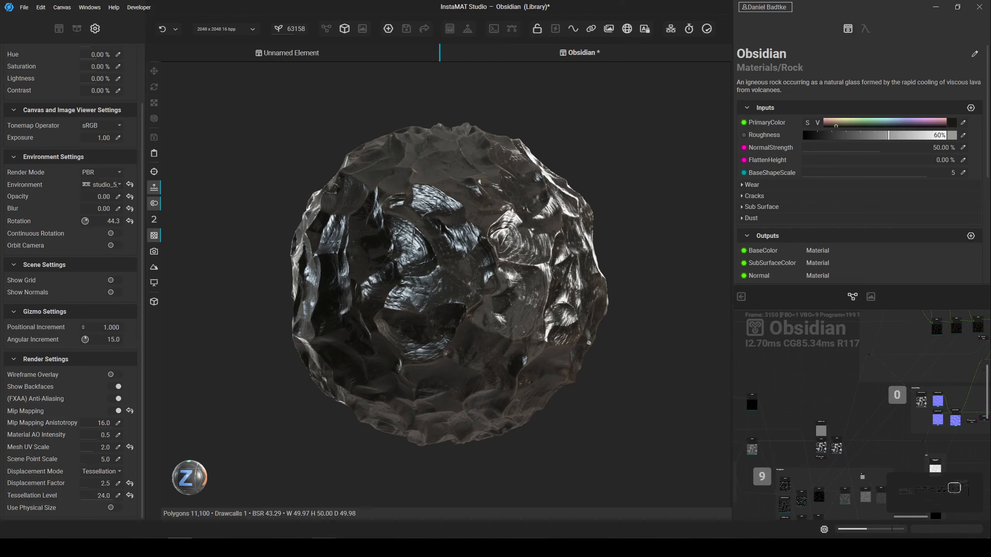
Switch to Paint, paste the copied viewport image onto the blank canvas and return to InstaMAT Studio.
left_click(323, 548)
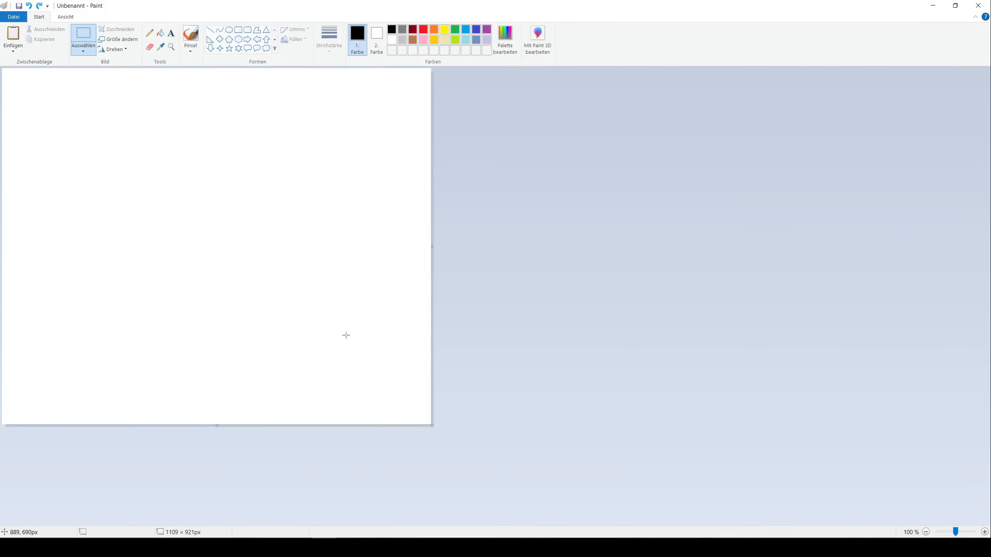
key("ctrl+v")
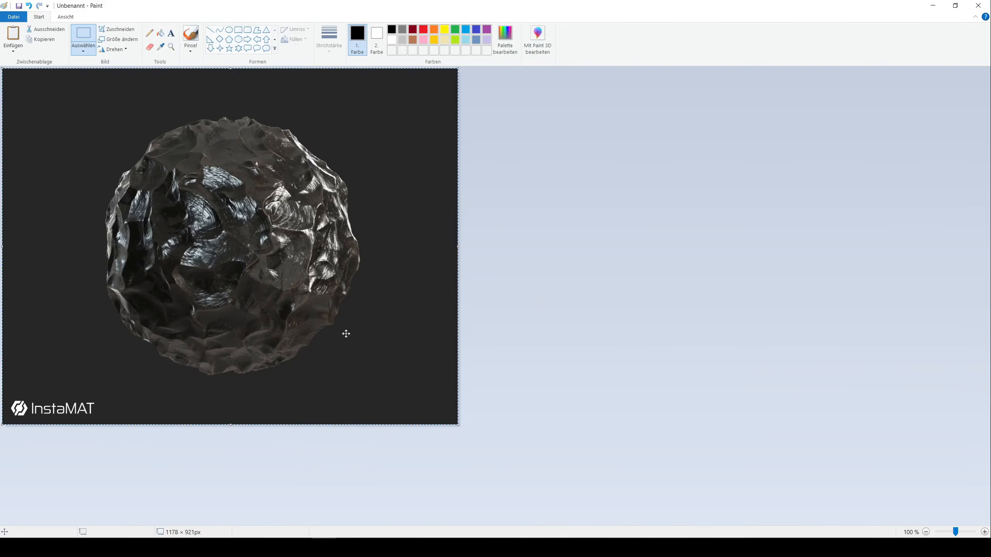
left_click(932, 5)
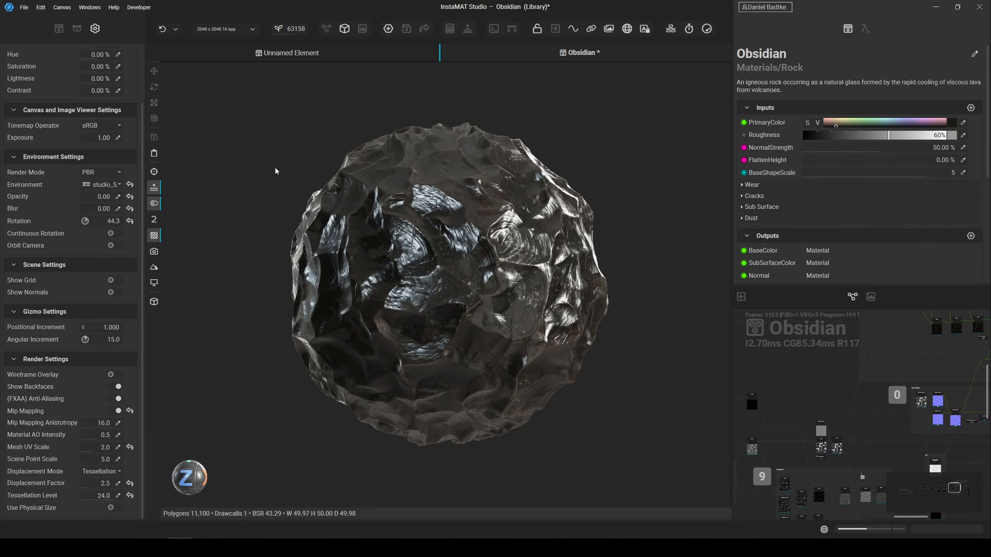
Frame the sphere in the viewport and compare it with displacement and mip mapping switched off and on.
left_click(155, 171)
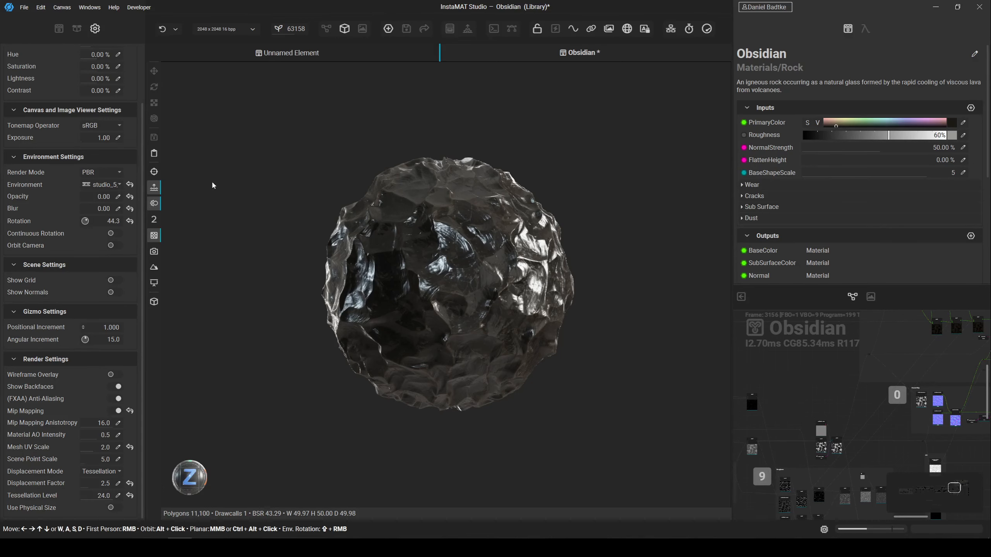
left_click(156, 191)
left_click(156, 191)
left_click(156, 191)
left_click(156, 191)
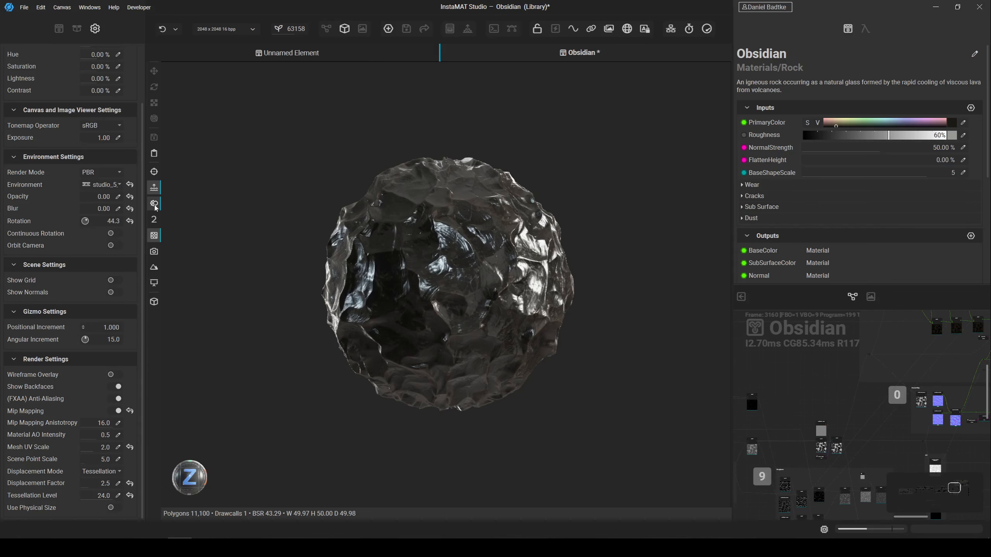
left_click(157, 237)
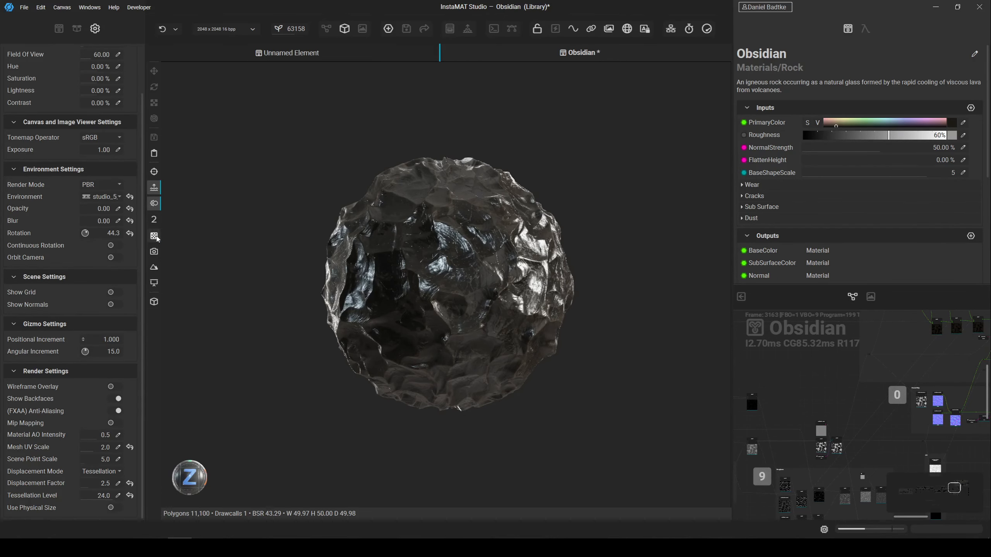
left_click(157, 237)
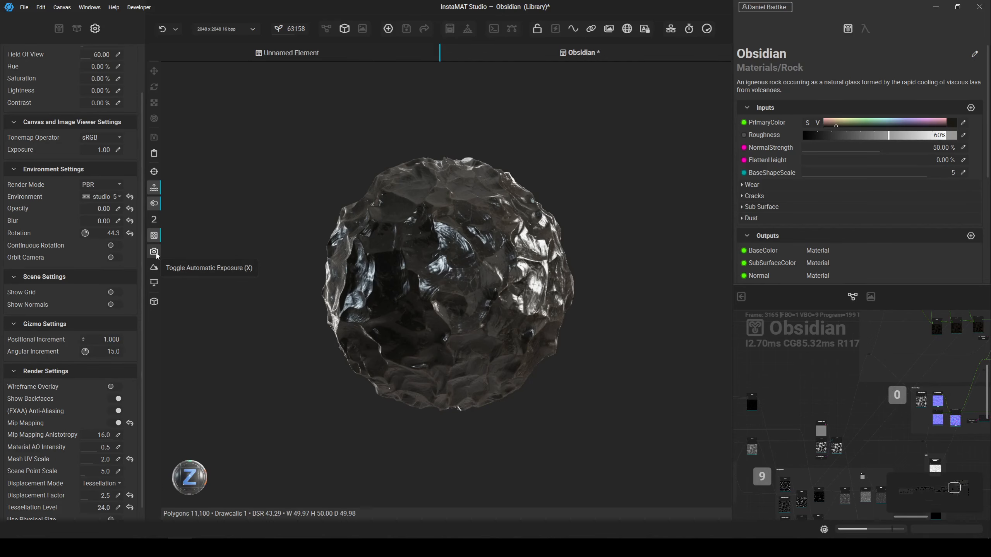
Try automatic exposure on the sphere preview and switch it off again.
left_click(155, 252)
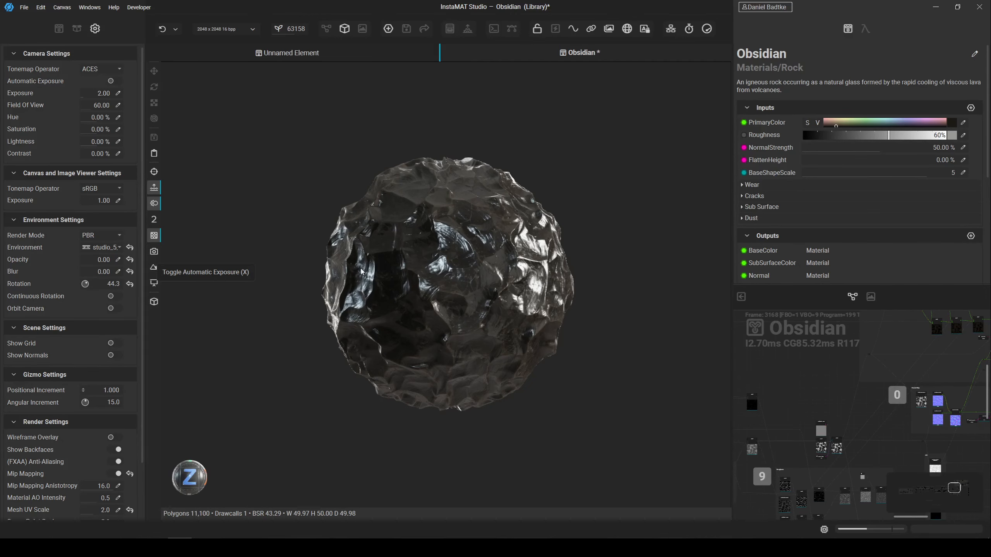
scroll(370, 266, "up", 5)
middle_click_drag(369, 267, 318, 258)
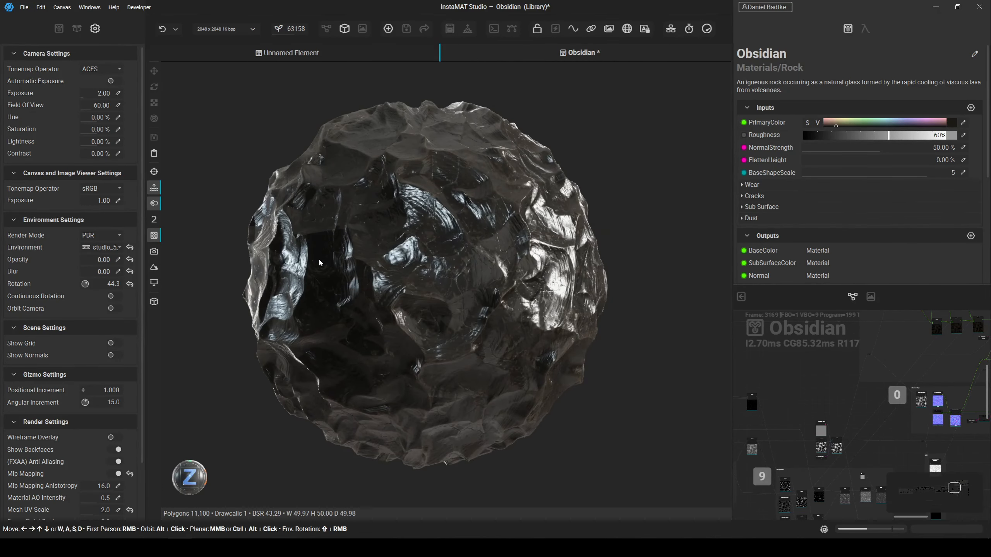
left_click(157, 253)
mouse_move(250, 273)
left_mouse_down("alt")
mouse_move(305, 275)
mouse_move(254, 272)
left_mouse_up("alt")
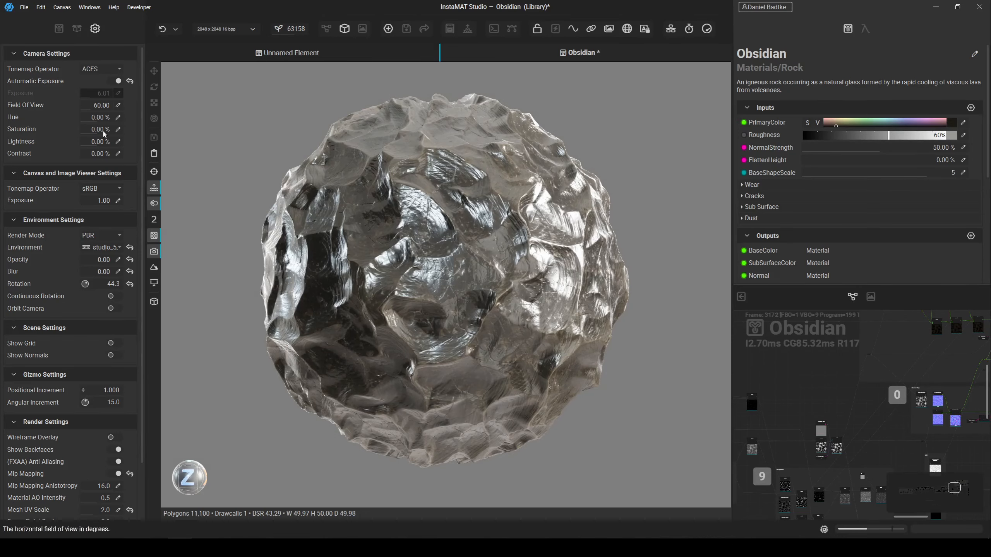
left_click(117, 81)
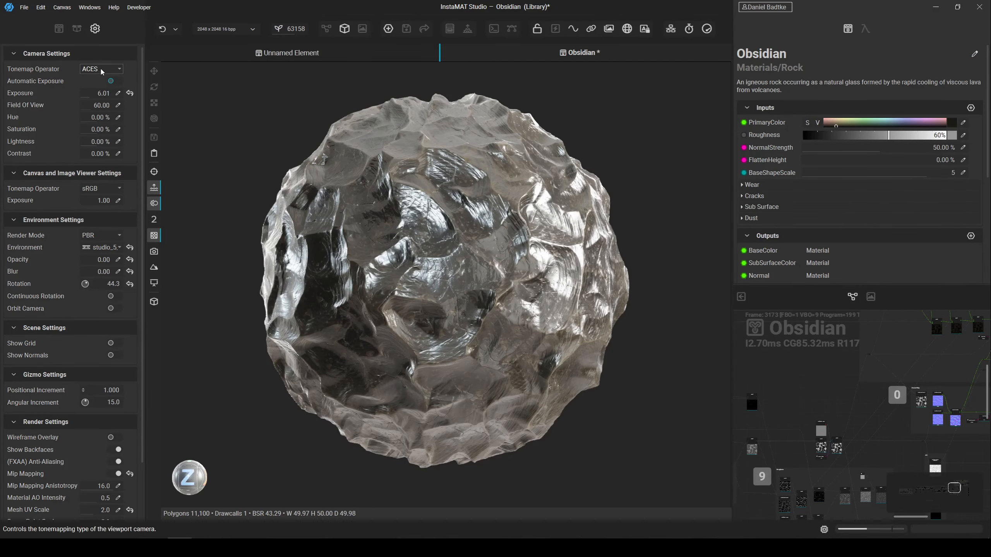
Keep the ACES tonemap operator and try field of view 77.25, hue 30.43 %, saturation and lightness 24.64 %, and contrast 52.17 %.
left_click(101, 70)
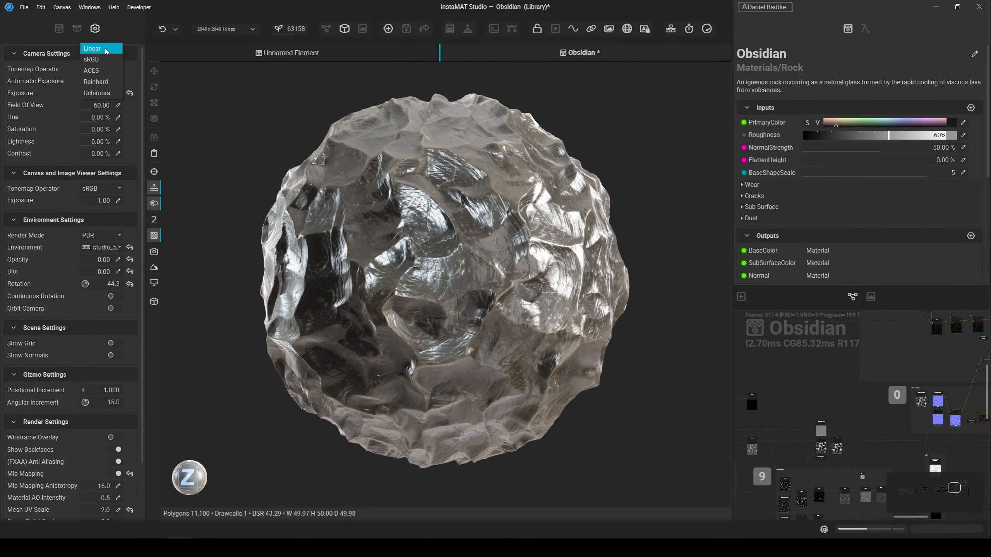
left_click(100, 71)
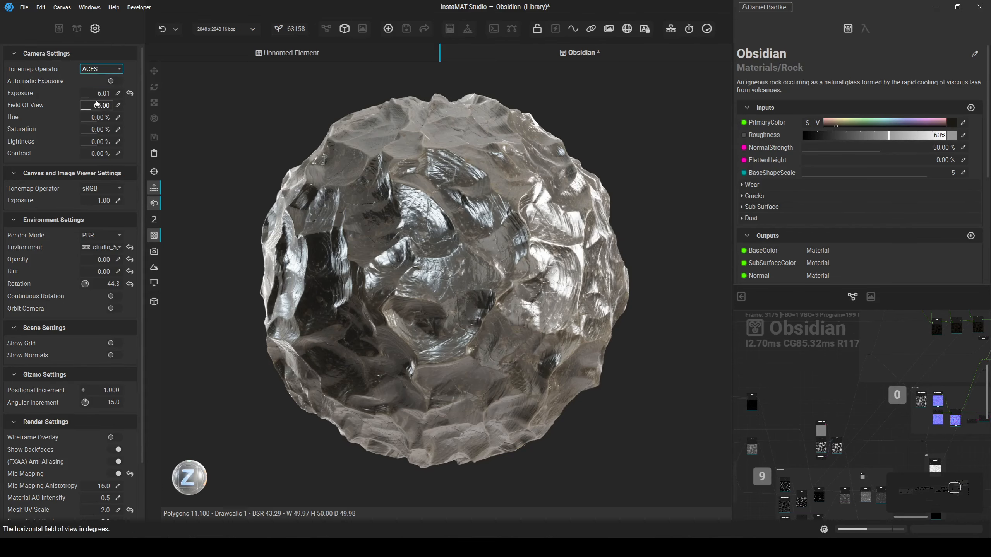
left_click_drag(89, 94, 97, 155)
Reset the camera's exposure, contrast, lightness, saturation, hue and field of view to their defaults.
left_click(130, 93)
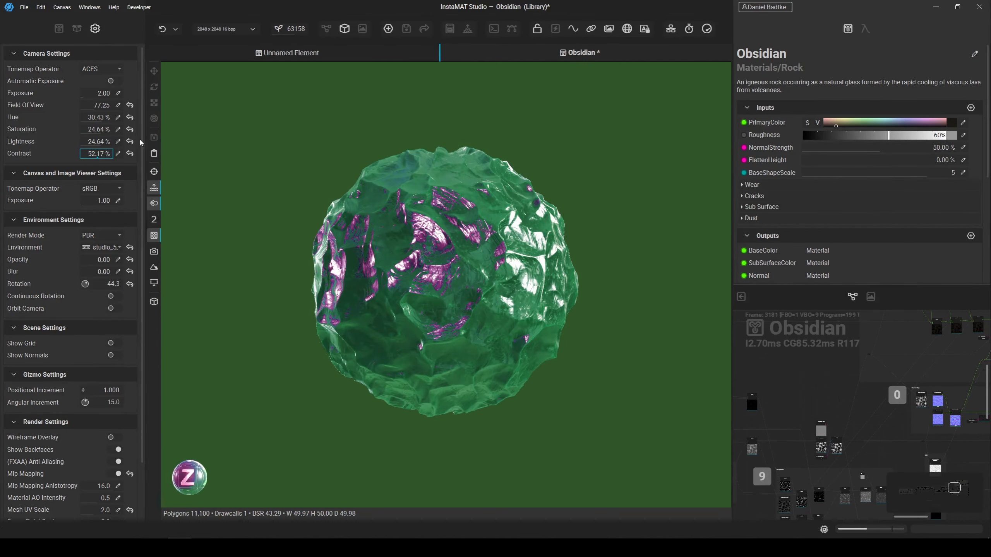
left_click(130, 154)
left_click(130, 141)
left_click(130, 129)
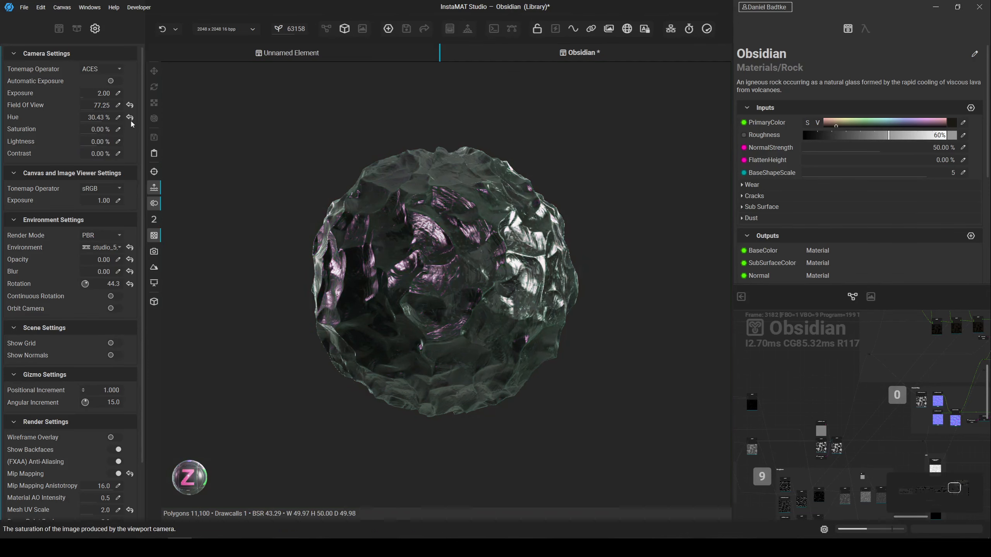
left_click(130, 118)
left_click(130, 105)
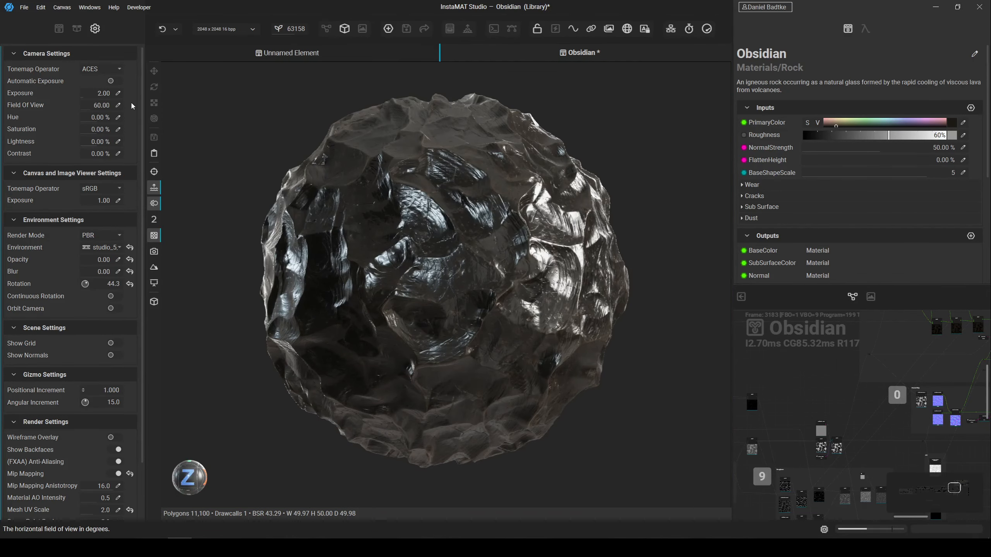
Preview the sphere in the Vertex Colors, UV Grid and Unlit render modes in turn.
scroll(29, 247, "down", 1)
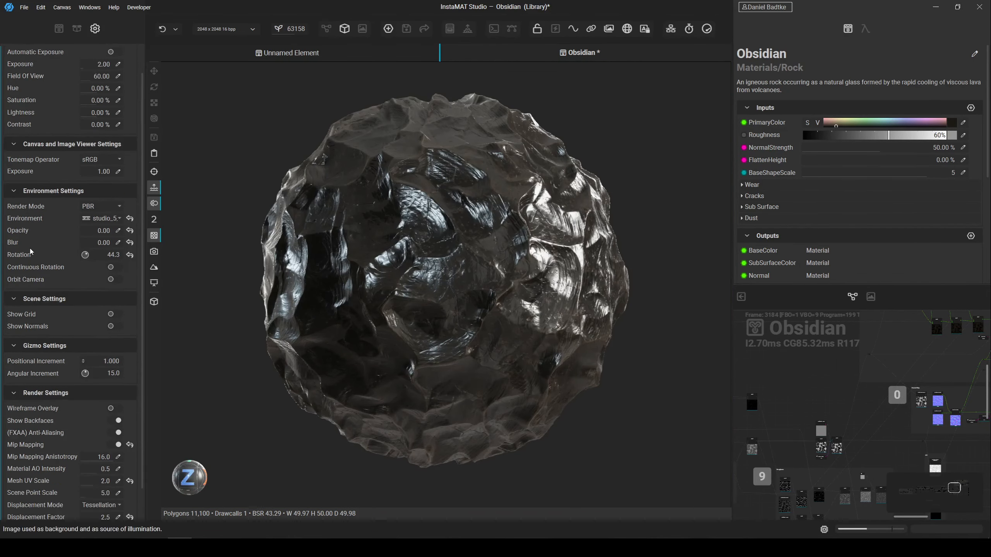
left_click(108, 207)
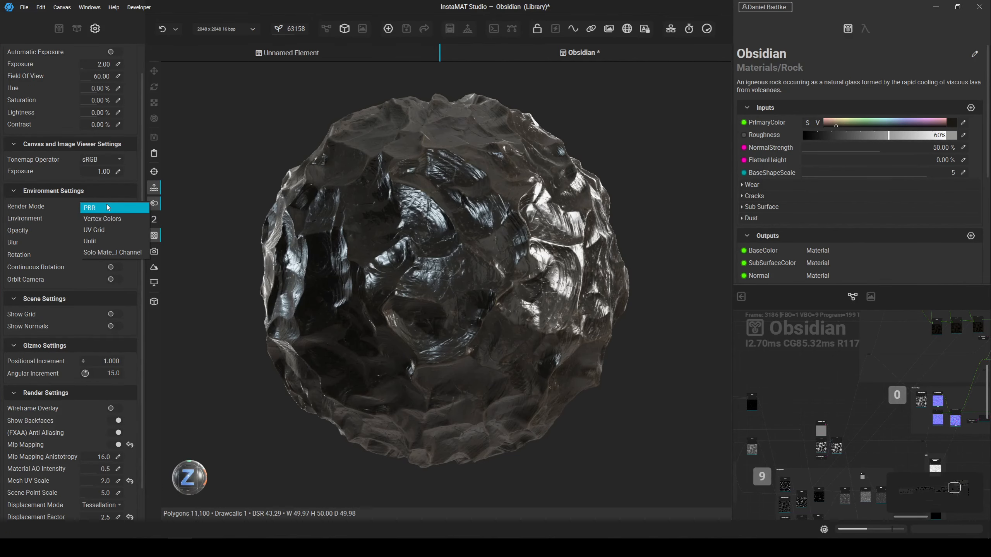
left_click(103, 218)
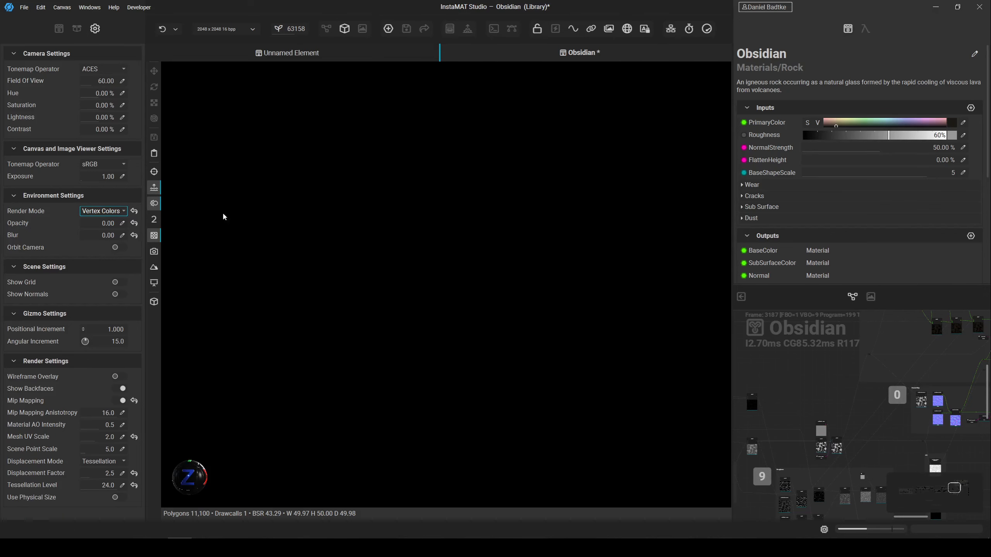
left_click(102, 211)
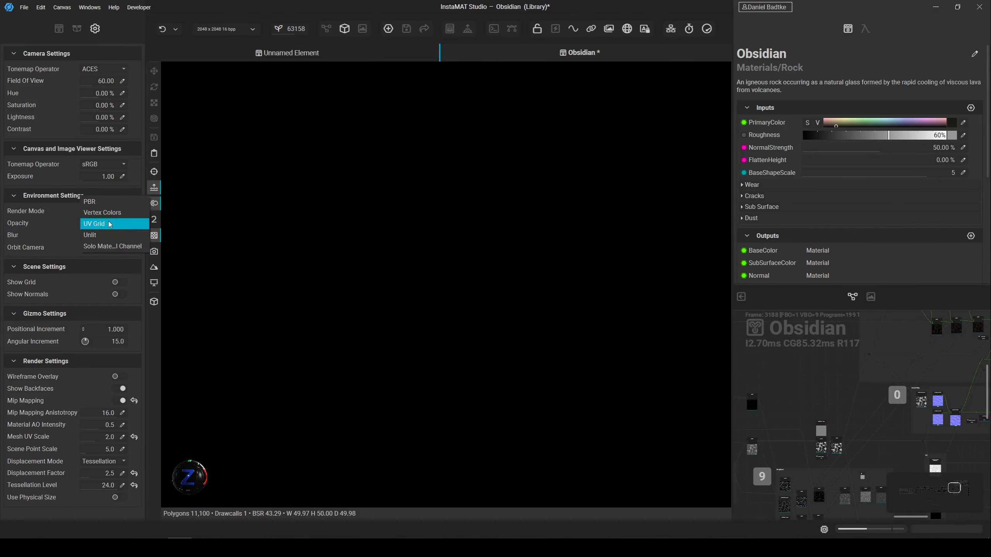
left_click(109, 224)
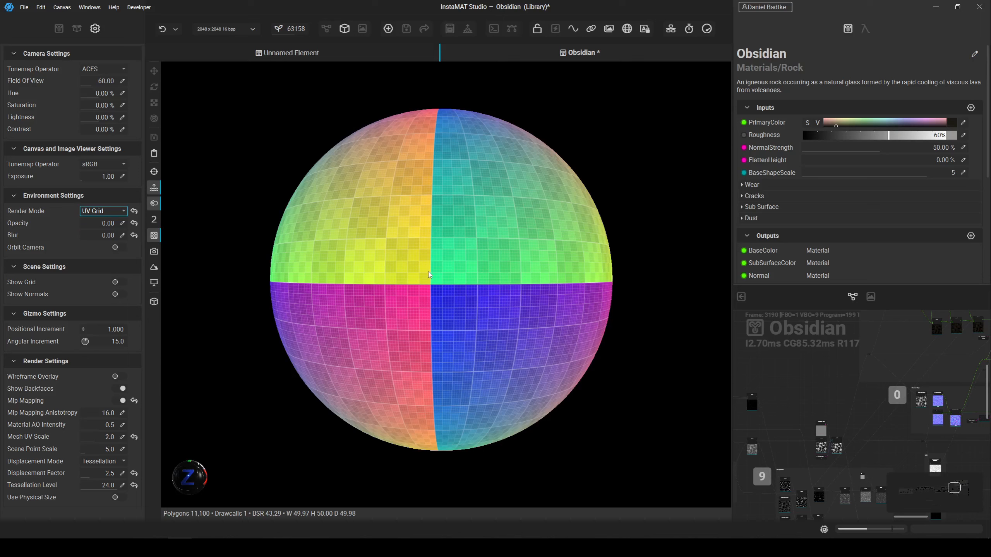
left_click(102, 210)
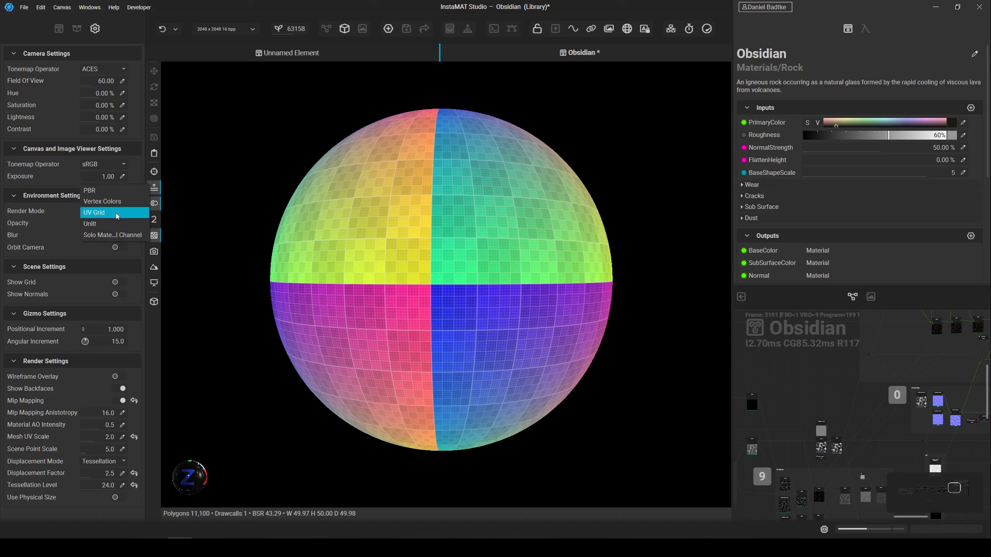
left_click(111, 220)
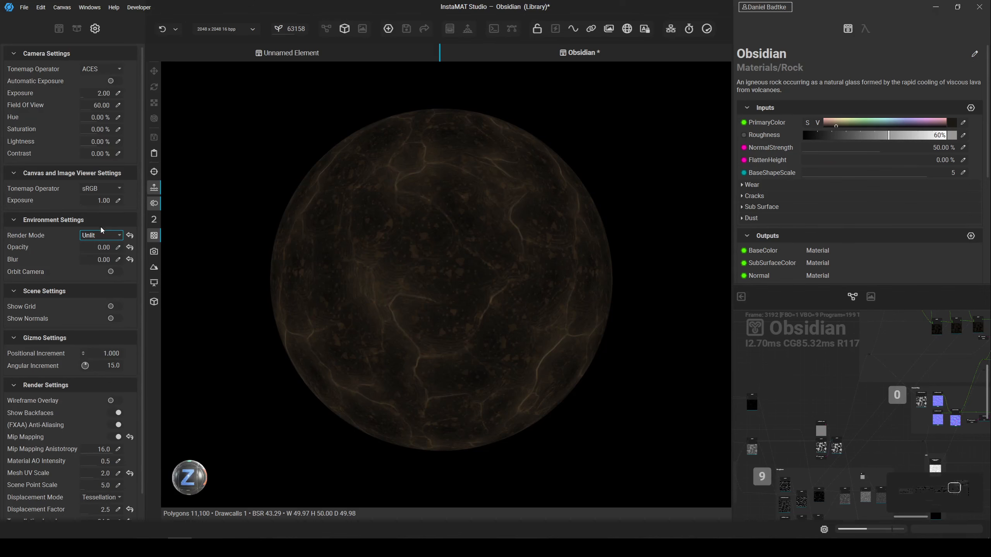
Set the render mode to Solo Material Channel and compare the Base Color channel with Roughness, ending on Base Color.
left_click(102, 234)
left_click(105, 248)
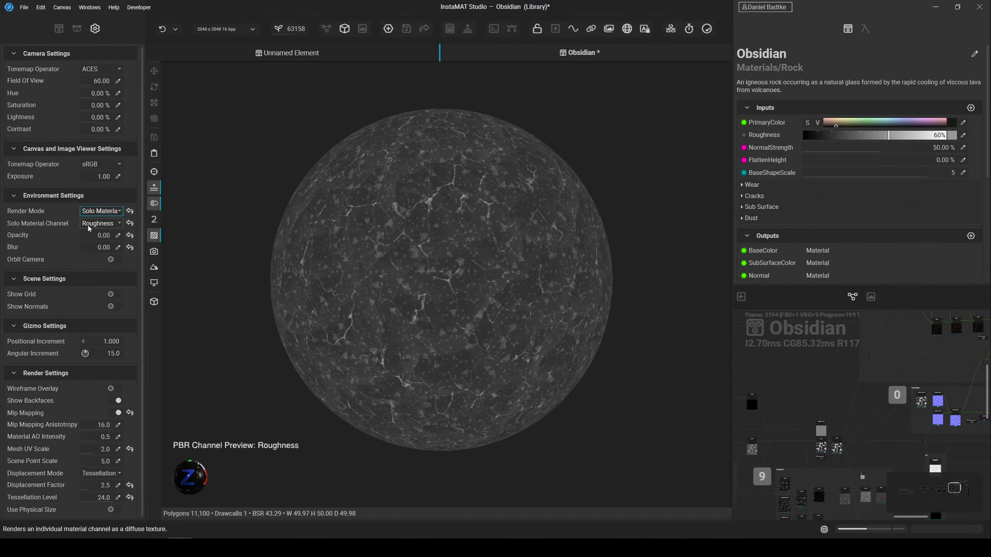
left_click(105, 224)
left_click(105, 216)
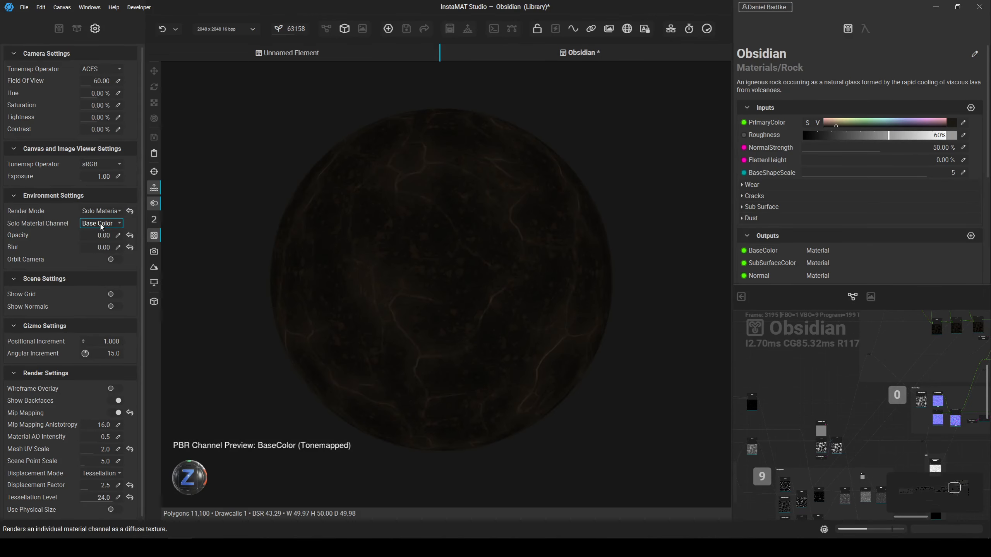
left_click(101, 225)
left_click(104, 235)
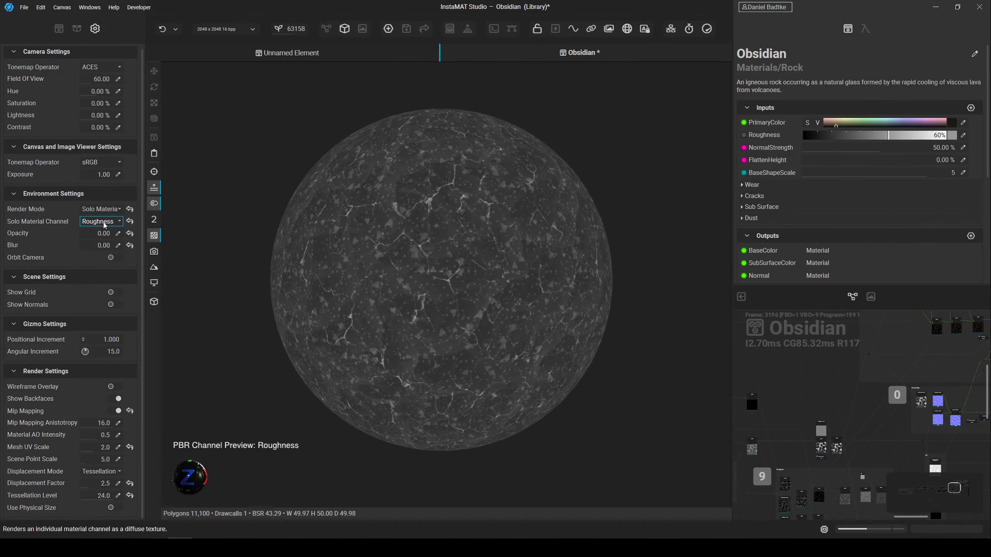
left_click(104, 223)
left_click(100, 201)
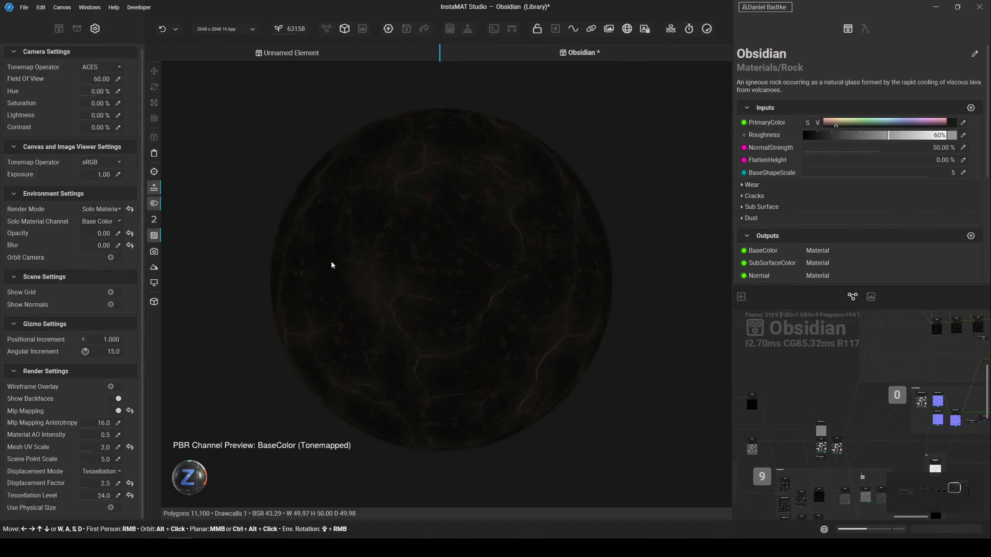
Cycle through the solo material channels on the sphere as far as Normal and return to the full PBR material view.
middle_click_drag(331, 262, 376, 266)
scroll(384, 266, "up", 1)
scroll(394, 267, "down", 1)
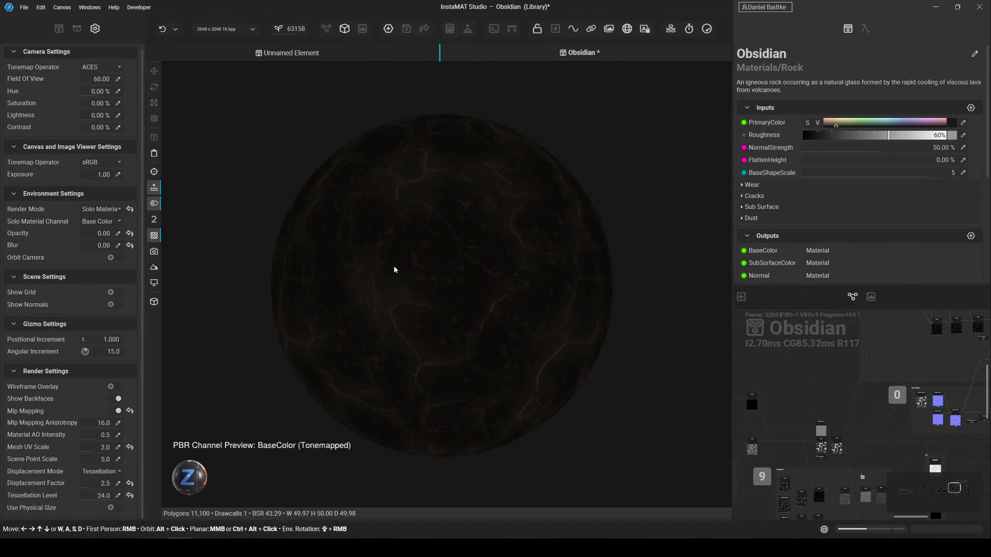
key("c")
key("c")
key("c")
key("c")
key("c")
key("c")
key("c")
key("c")
key("c")
key("c")
key("c")
key("c")
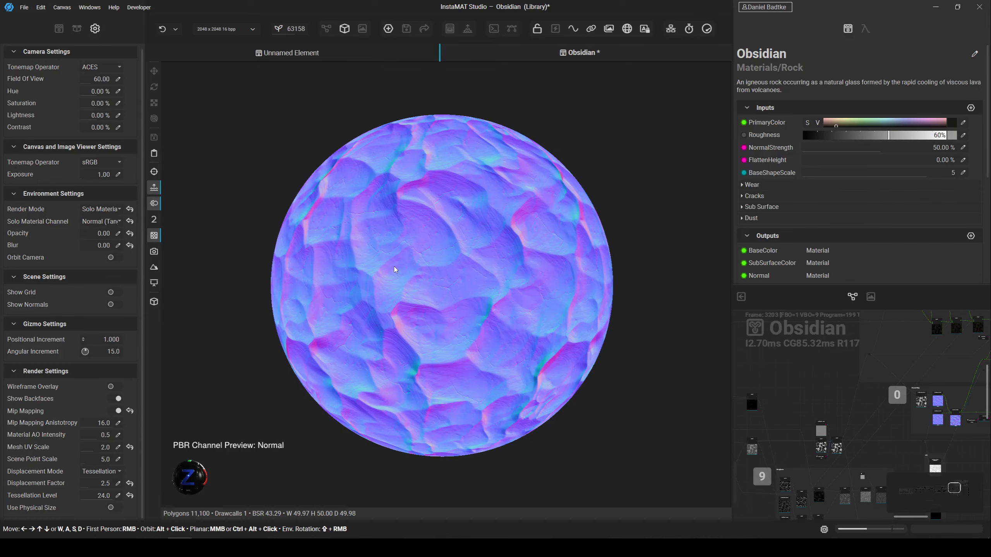
key("m")
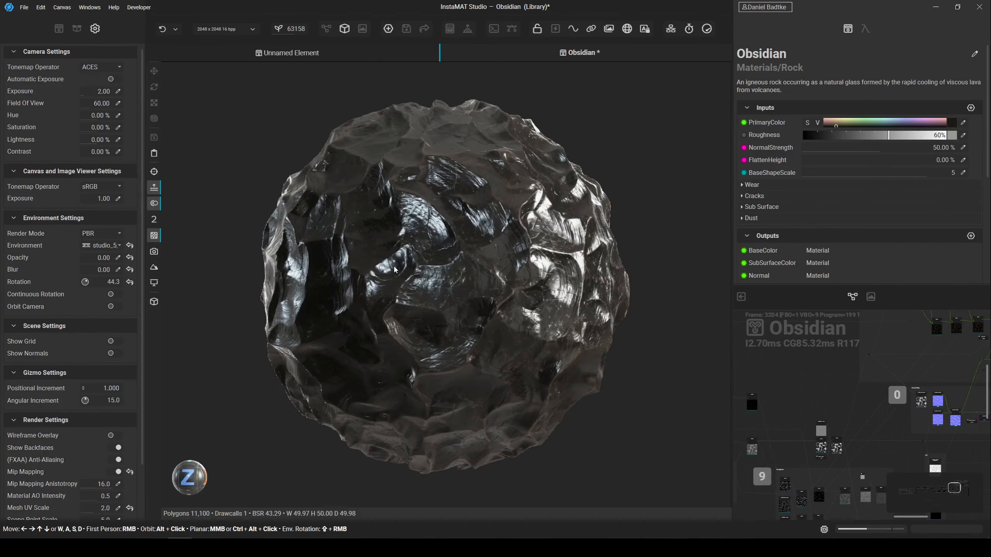
Frame the sphere, show the scene grid to view it from above, and hide the grid again.
left_click_drag(370, 259, 410, 255, "alt")
key("f")
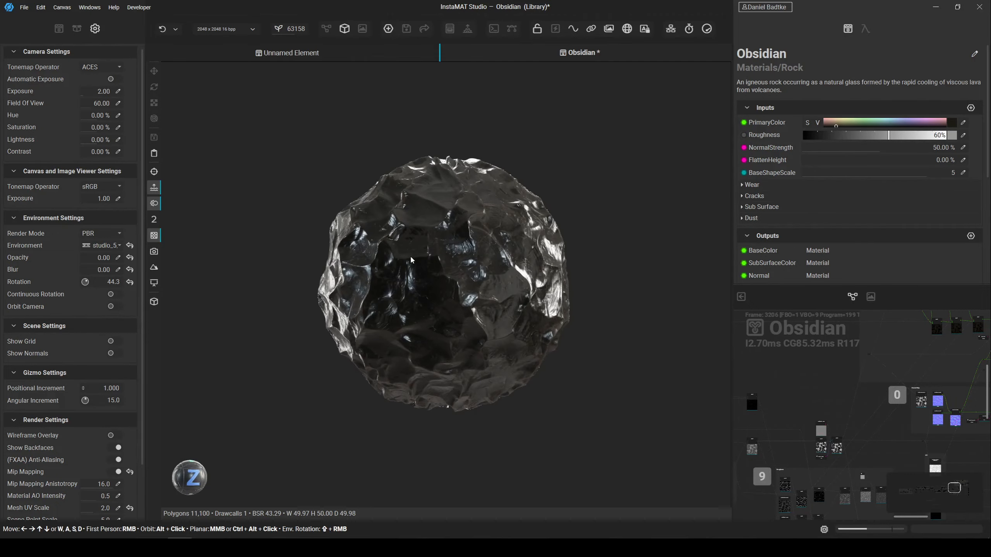
scroll(410, 256, "up", 2)
left_click(112, 341)
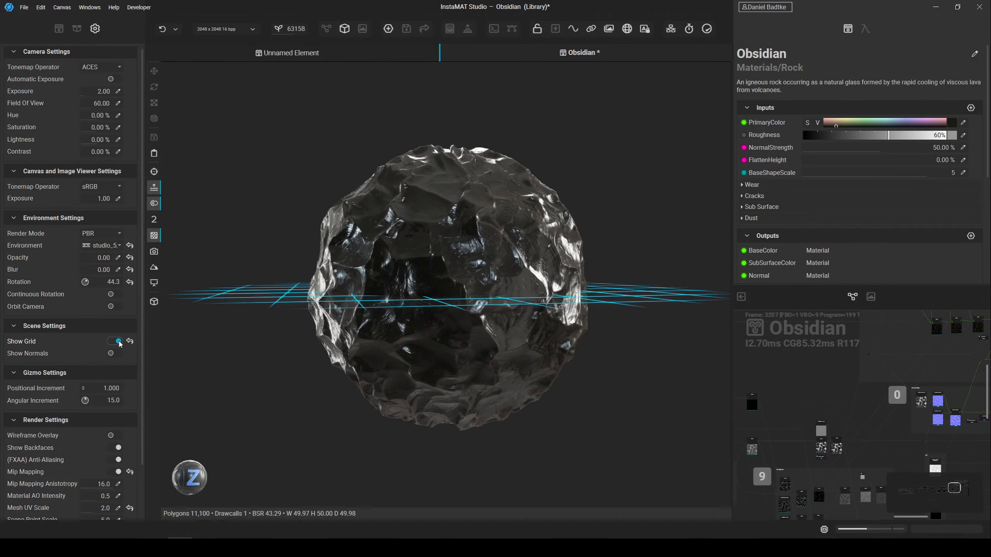
left_click_drag(343, 269, 345, 311, "alt")
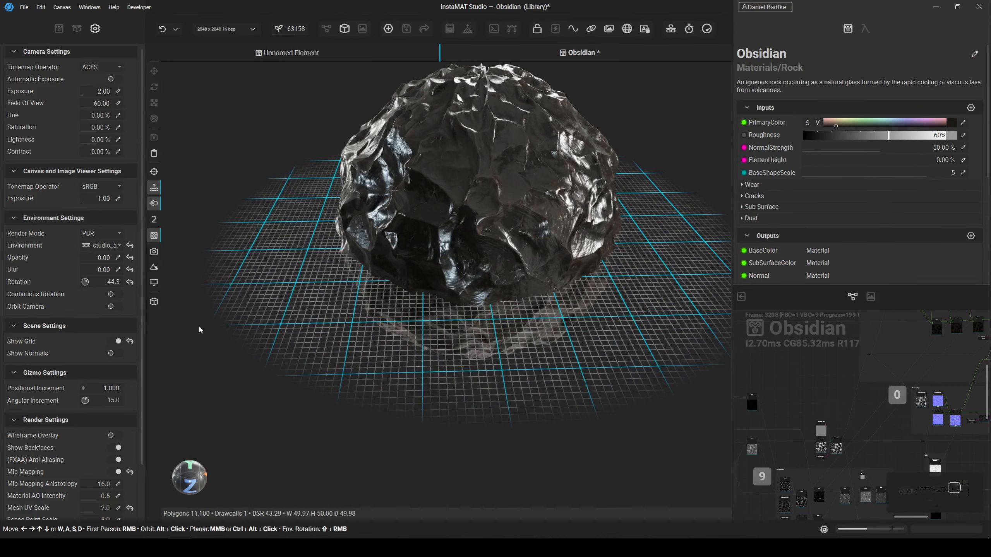
left_click(118, 341)
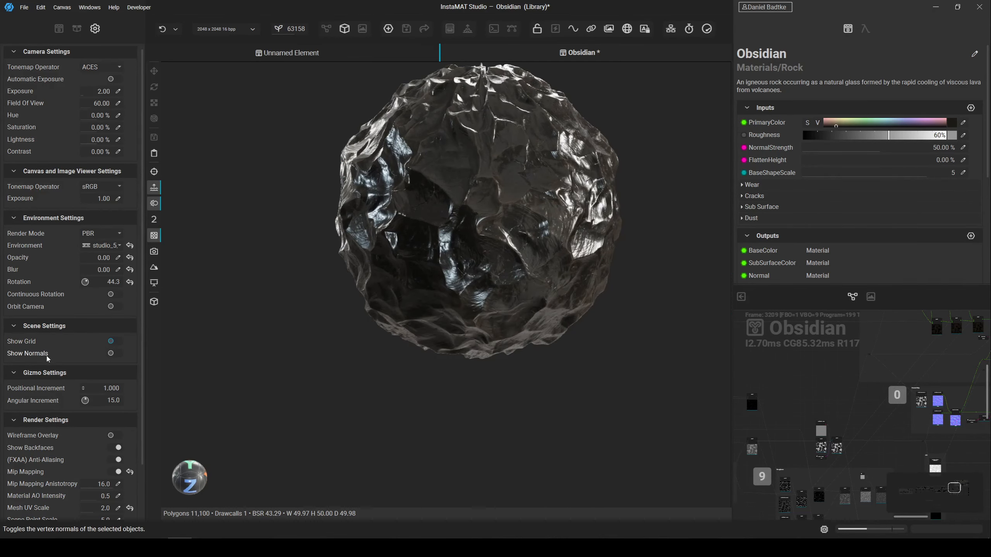
Turn on the wireframe overlay and set the displacement mode to None to inspect the sphere's mesh.
scroll(389, 301, "up", 3)
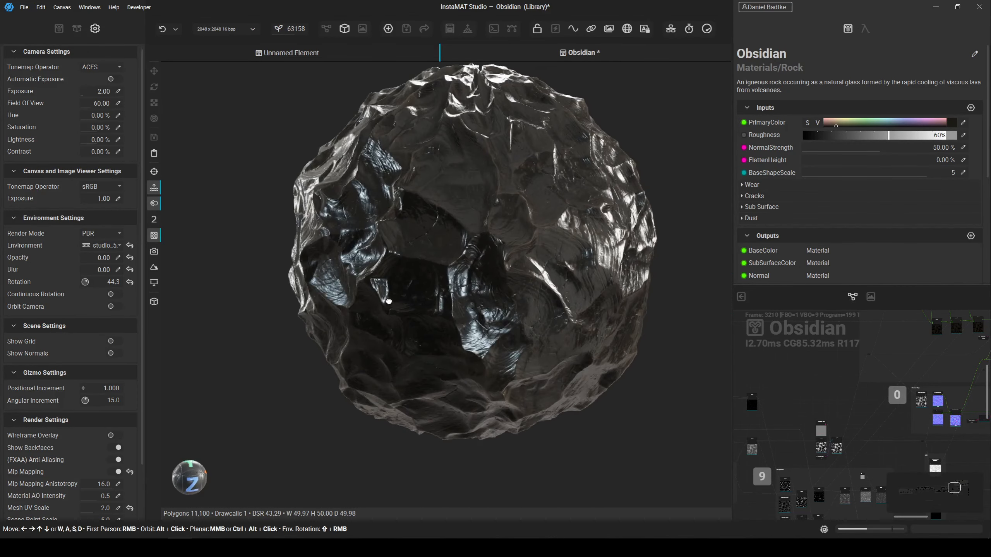
left_click(117, 435)
left_click_drag(297, 352, 354, 375, "alt")
scroll(16, 474, "down", 3)
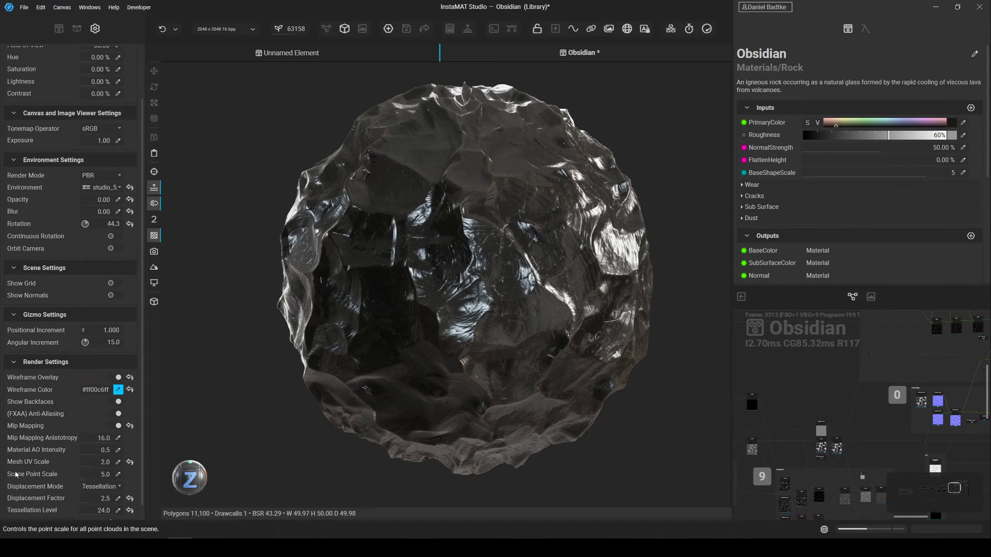
left_click(104, 486)
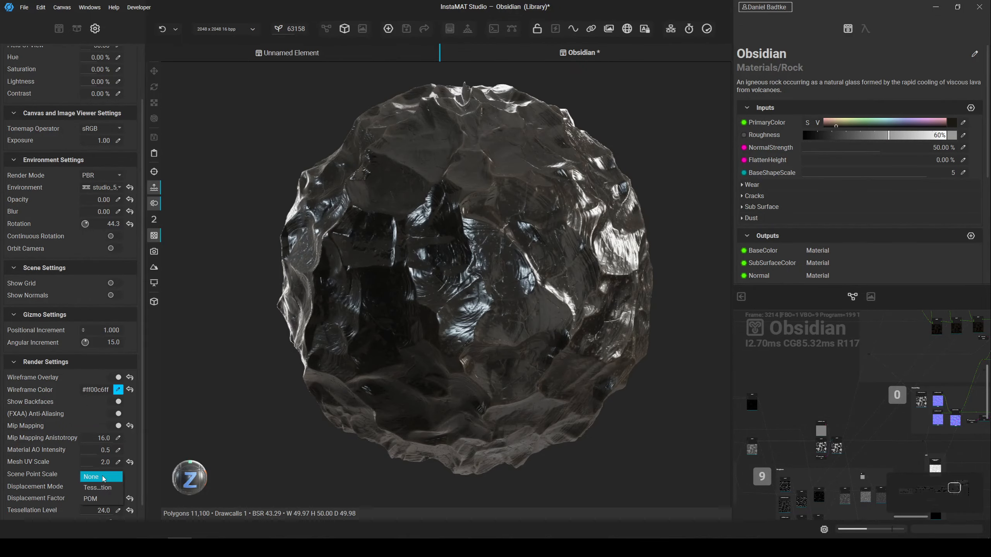
left_click(103, 477)
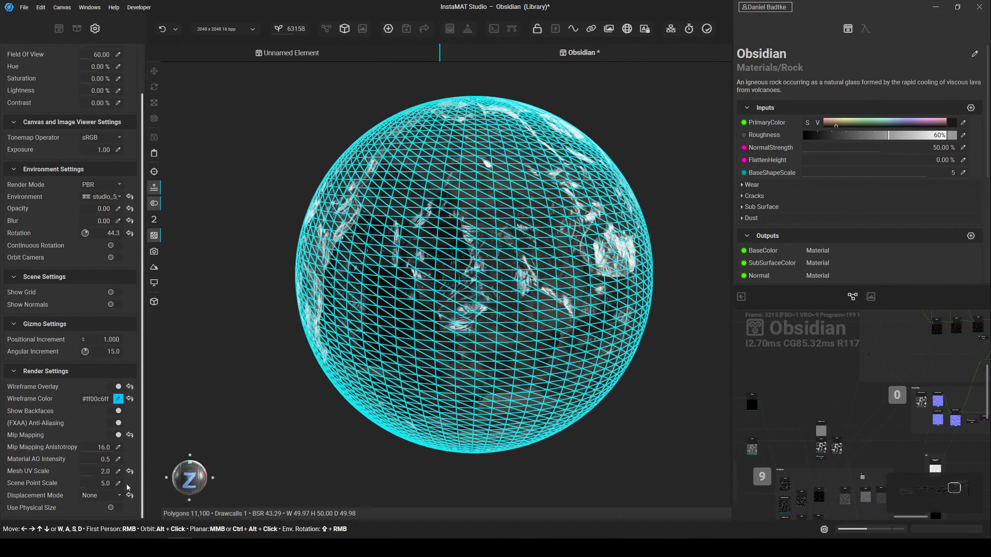
Restore the Tessellation displacement mode and turn off the wireframe overlay.
left_click(101, 496)
left_click(101, 506)
left_click(116, 386)
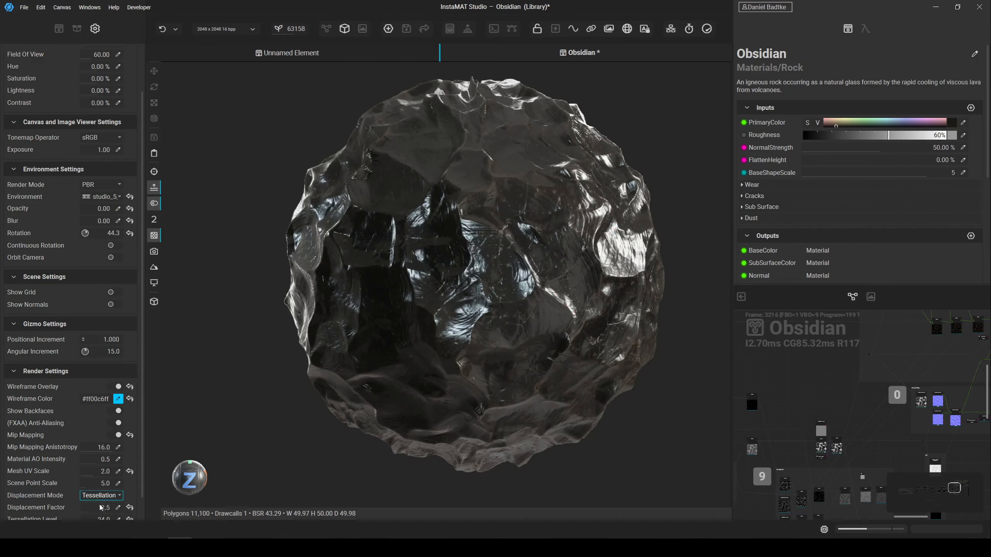
left_click(130, 387)
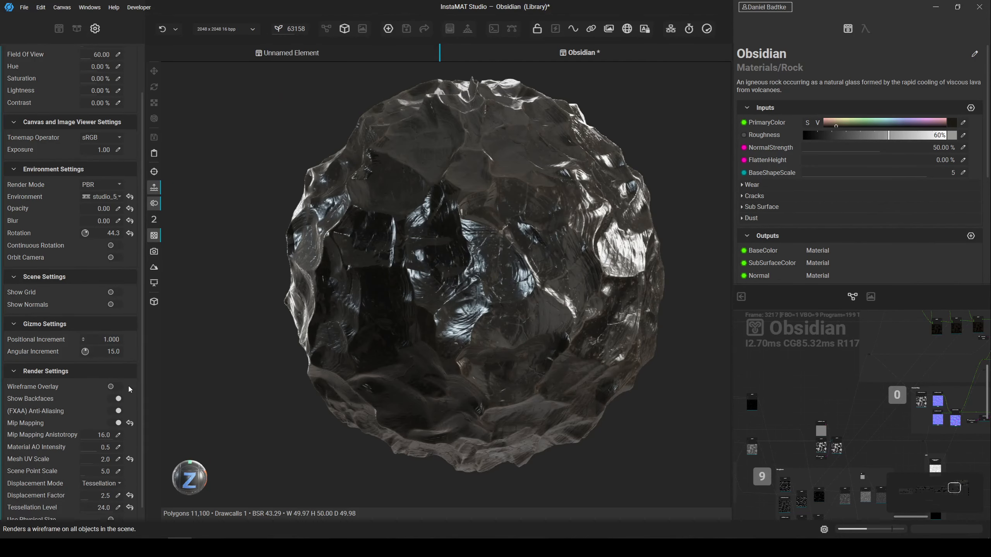
Try the sphere preview with backfaces hidden, and turn backface rendering on again.
left_click(111, 400)
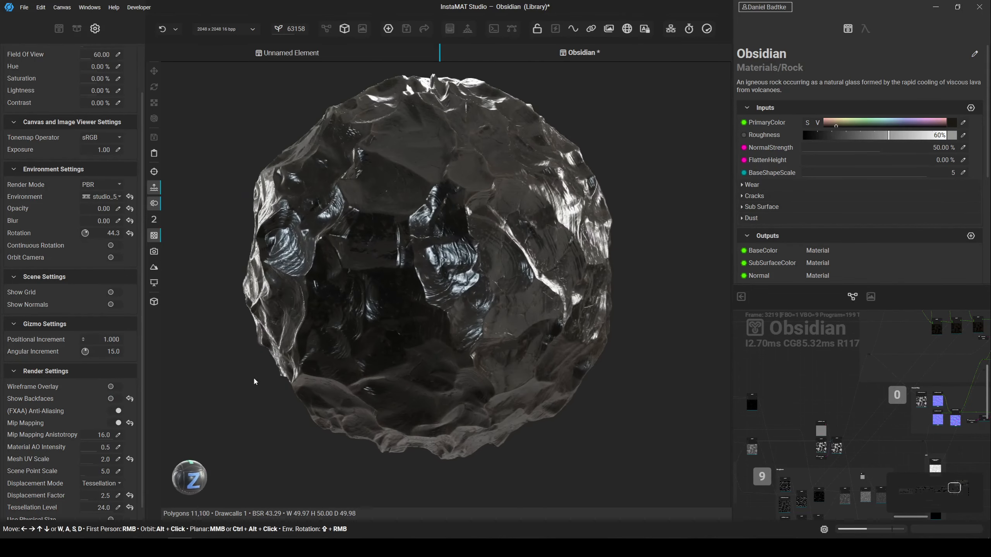
left_click(117, 399)
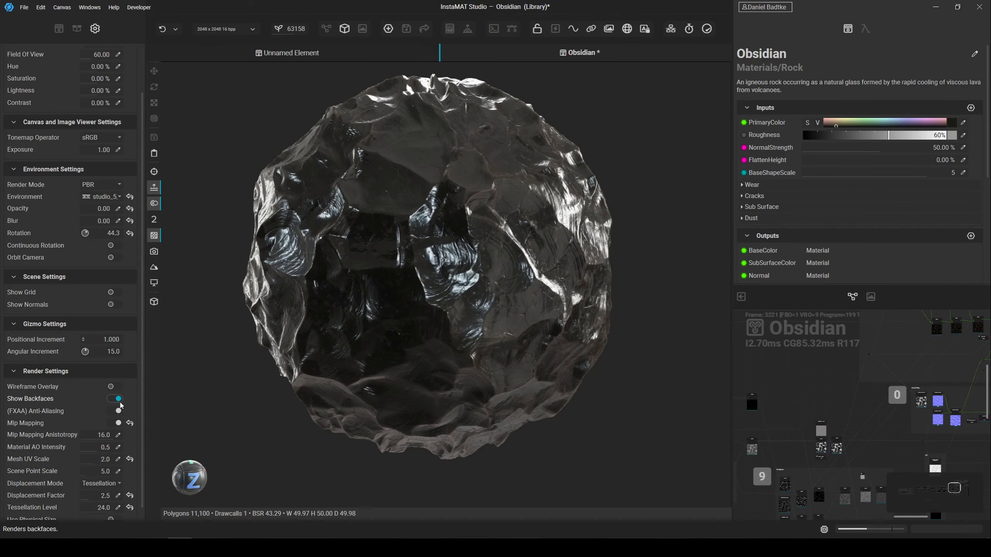
middle_click_drag(322, 284, 356, 310)
left_click_drag(399, 280, 393, 271, "alt")
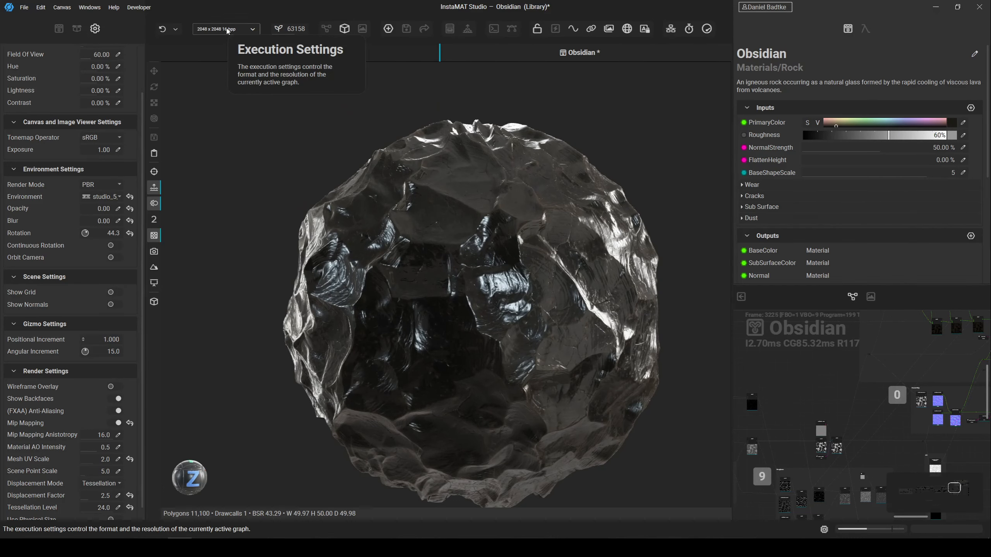
Try a 1024 x 1024 resolution in the graph's execution settings and return it to 2048 x 2048.
left_click(228, 31)
left_click(233, 54)
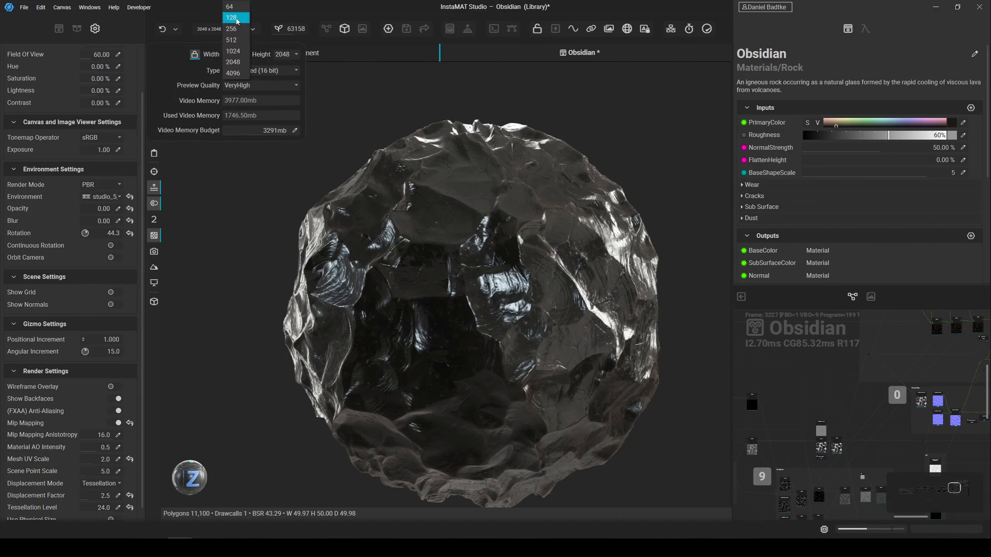
left_click(232, 51)
left_click(224, 29)
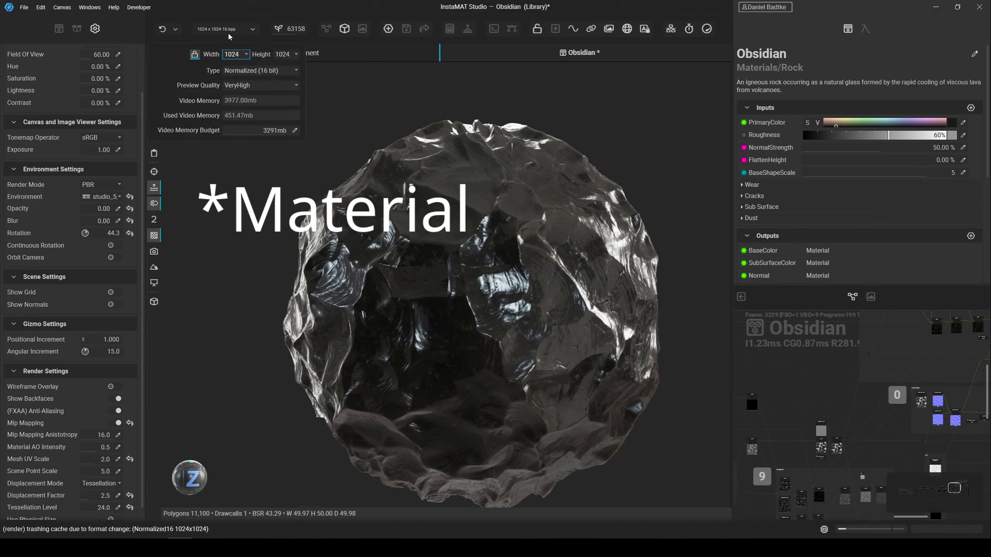
left_click(233, 53)
left_click(233, 66)
left_click(233, 54)
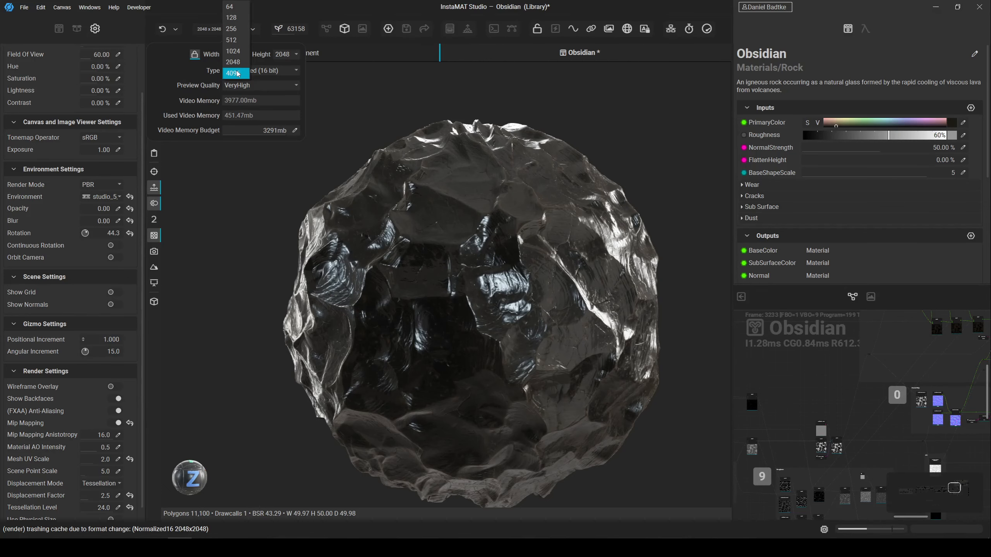
left_click(474, 267)
left_click(487, 262)
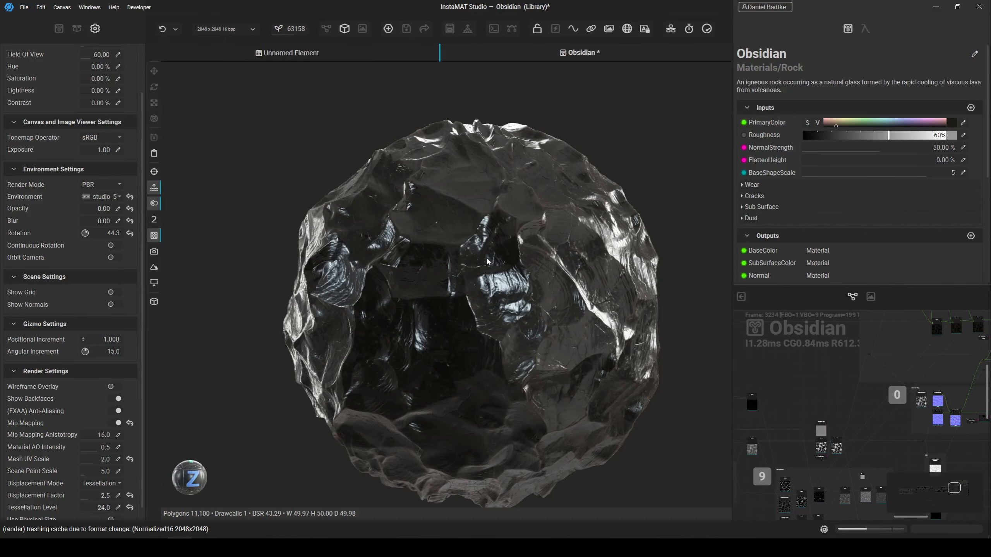
middle_click_drag(480, 264, 466, 237)
Review the format types in the graph's execution settings and set the preview quality to Medium.
left_click(225, 28)
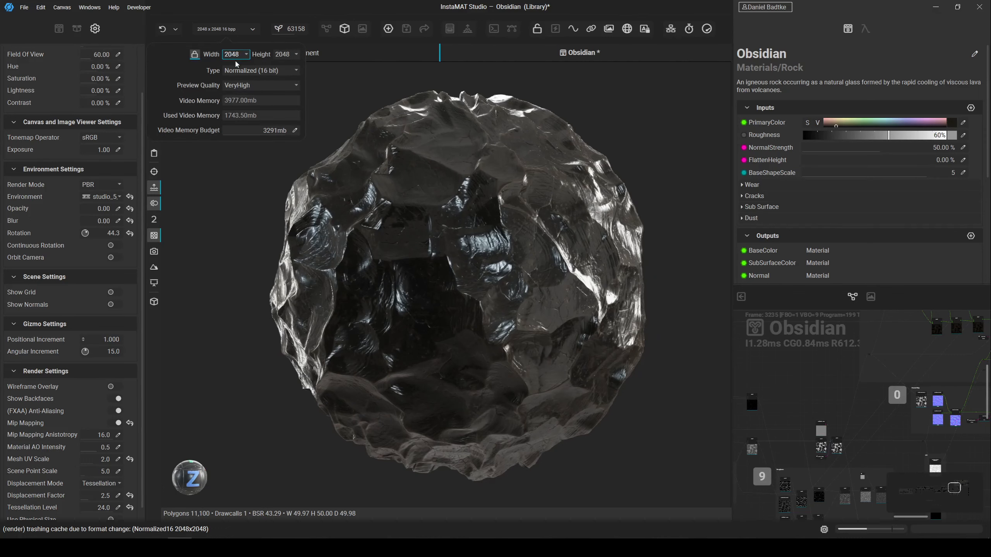
left_click(245, 74)
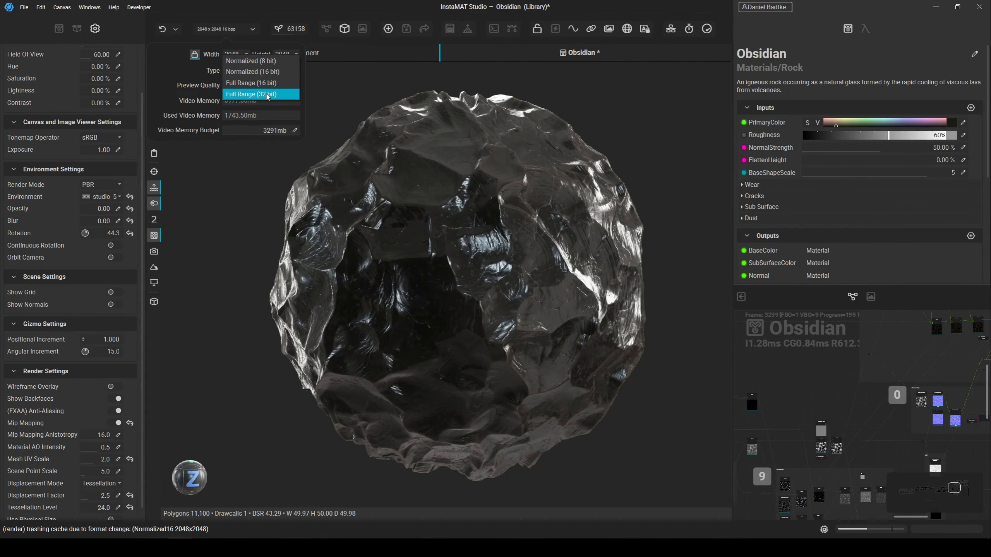
left_click(193, 89)
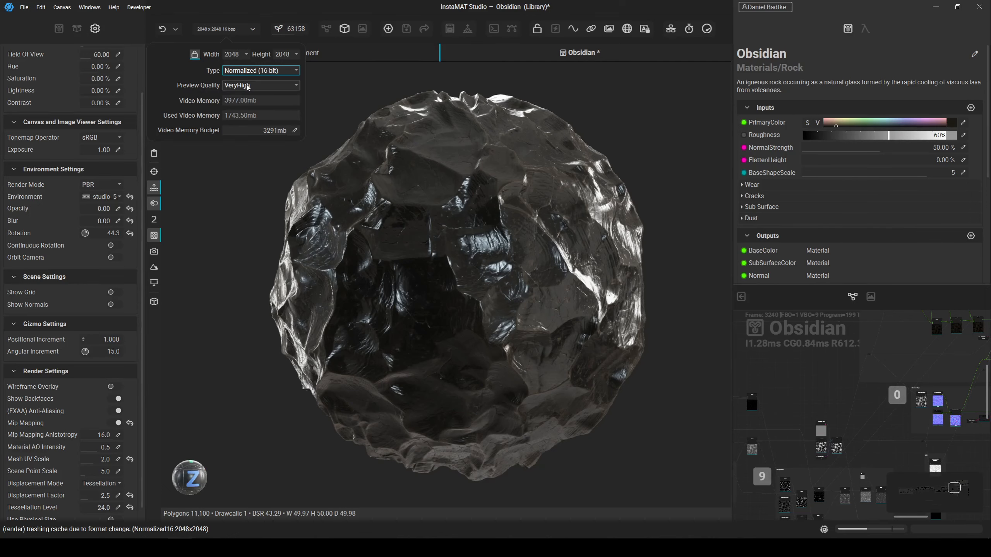
left_click(248, 86)
left_click(249, 69)
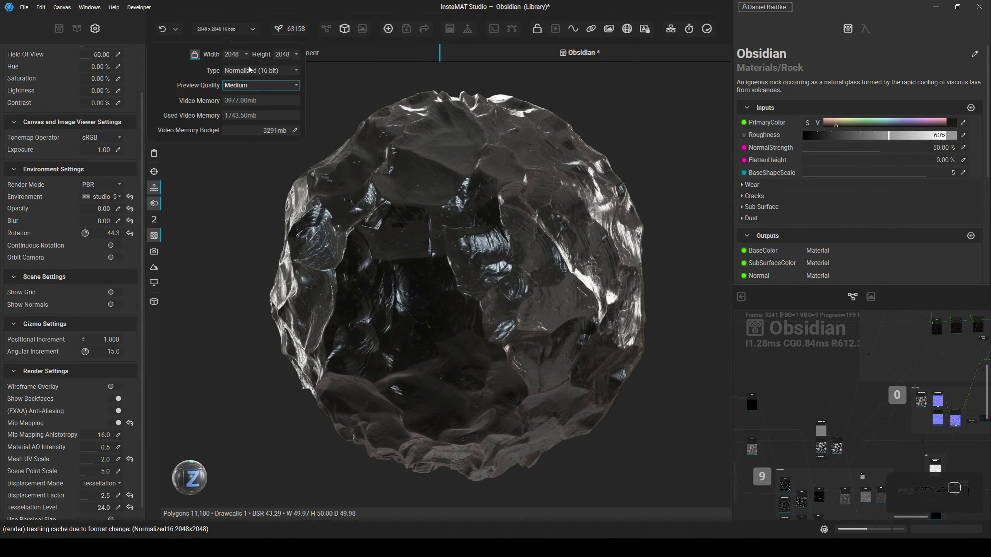
Review the preview quality options in the graph's execution settings and close the settings.
left_click(257, 85)
left_click(246, 111)
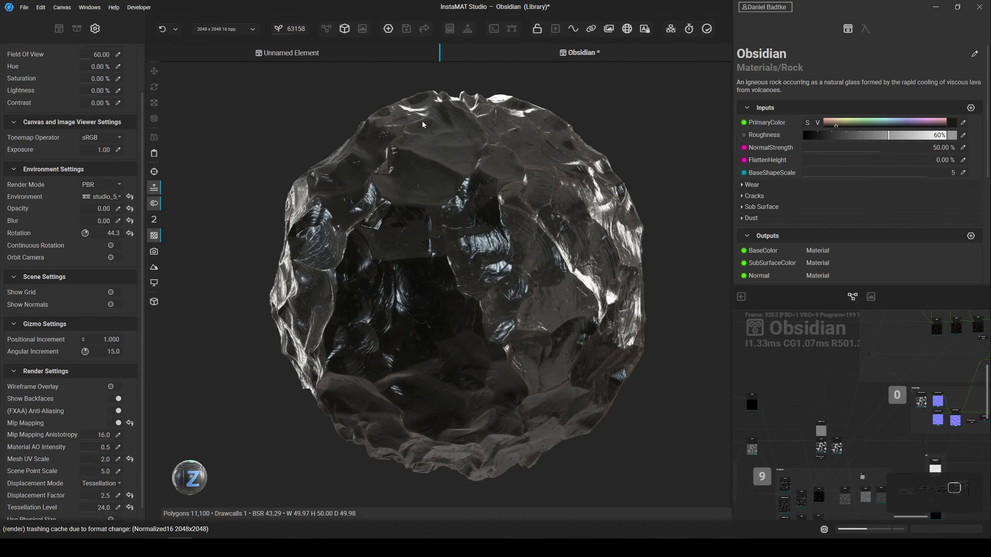
Try several random execution seeds for the Obsidian graph and reset the seed to its default value.
left_click(291, 31)
left_click(290, 34)
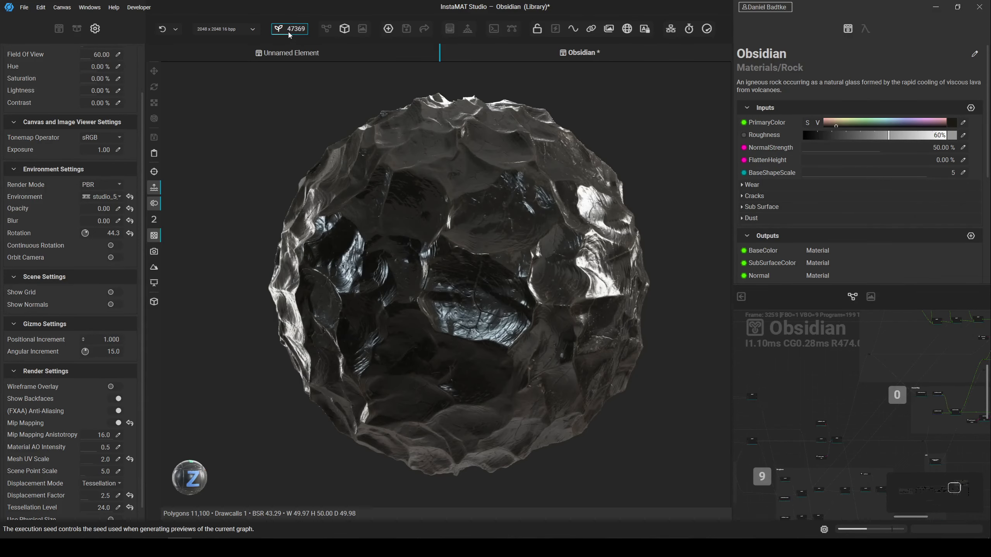
left_click(288, 31)
left_click(286, 32)
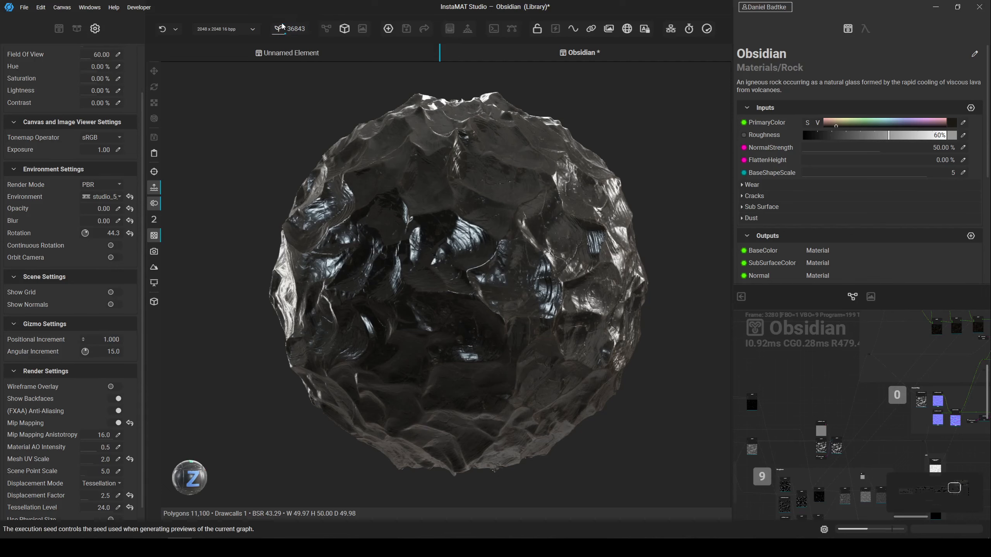
right_click(294, 31)
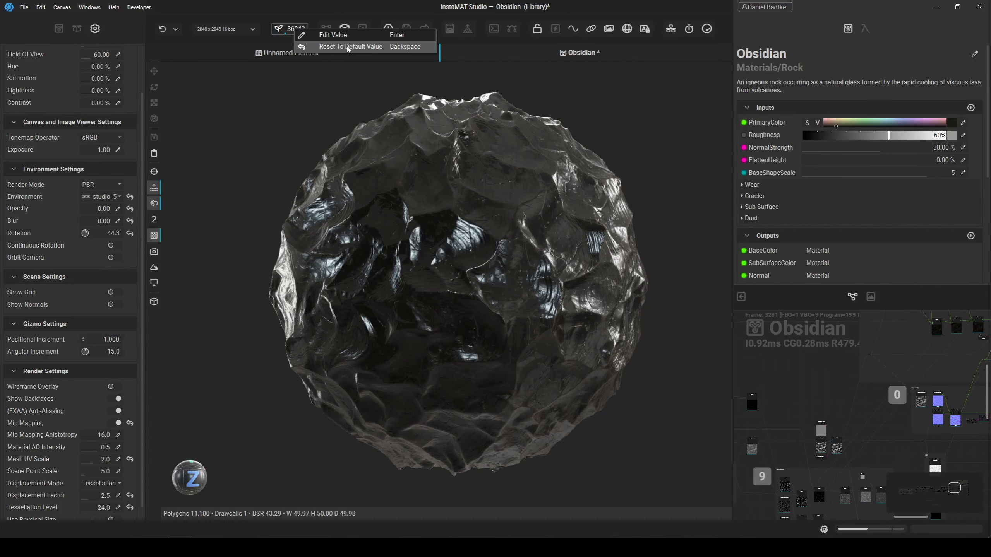
left_click(348, 47)
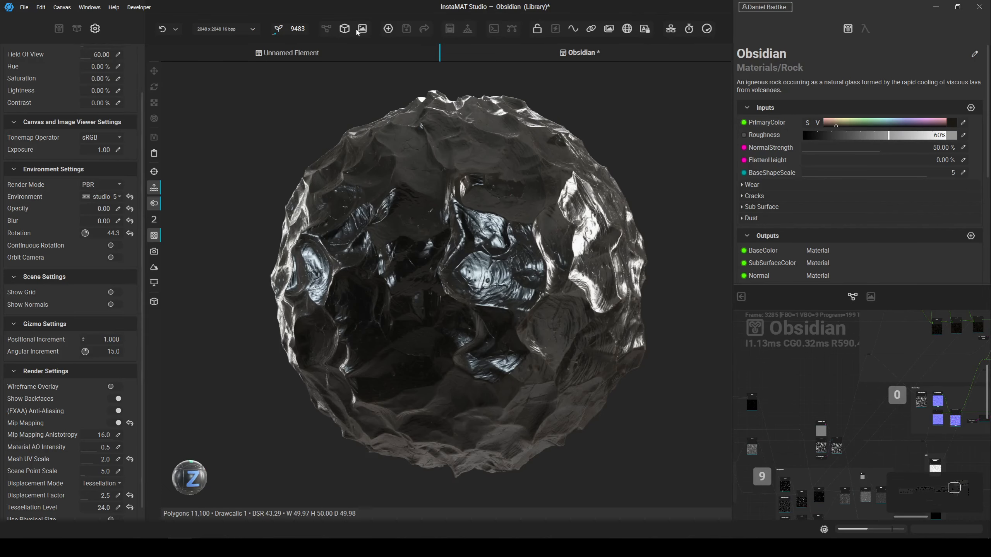
Make the graph canvas the central widget and move the 3D viewport to the opposite dock.
left_click(327, 28)
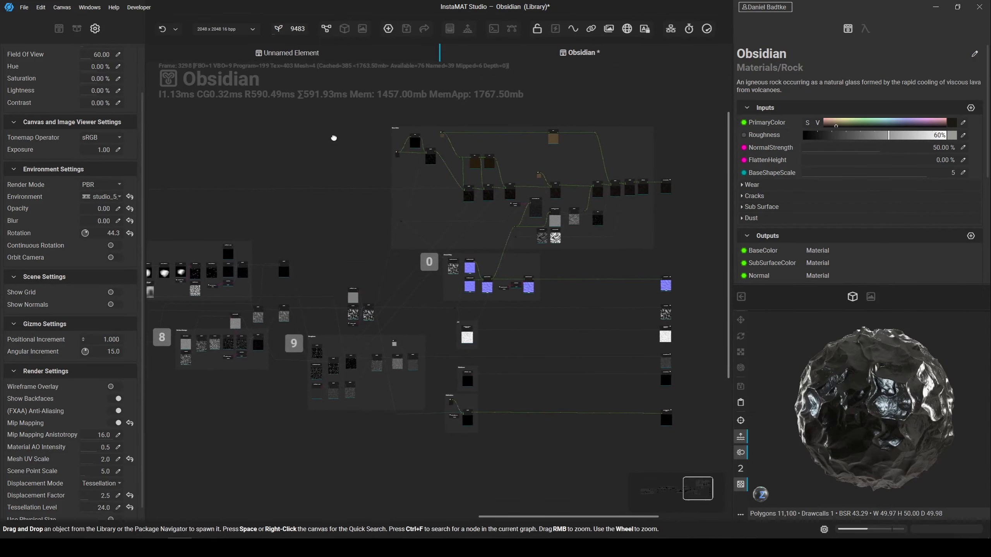
middle_click_drag(333, 138, 323, 161)
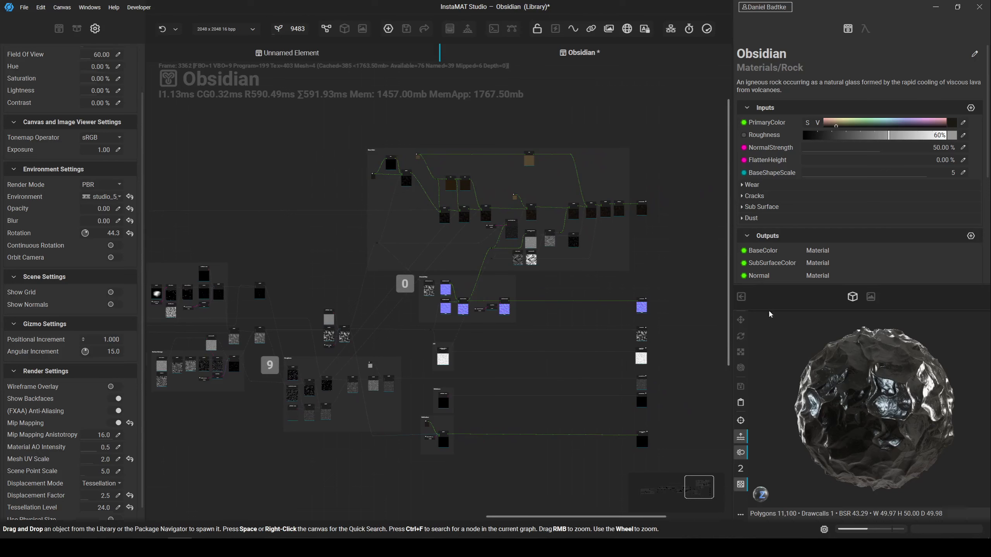
left_click(741, 297)
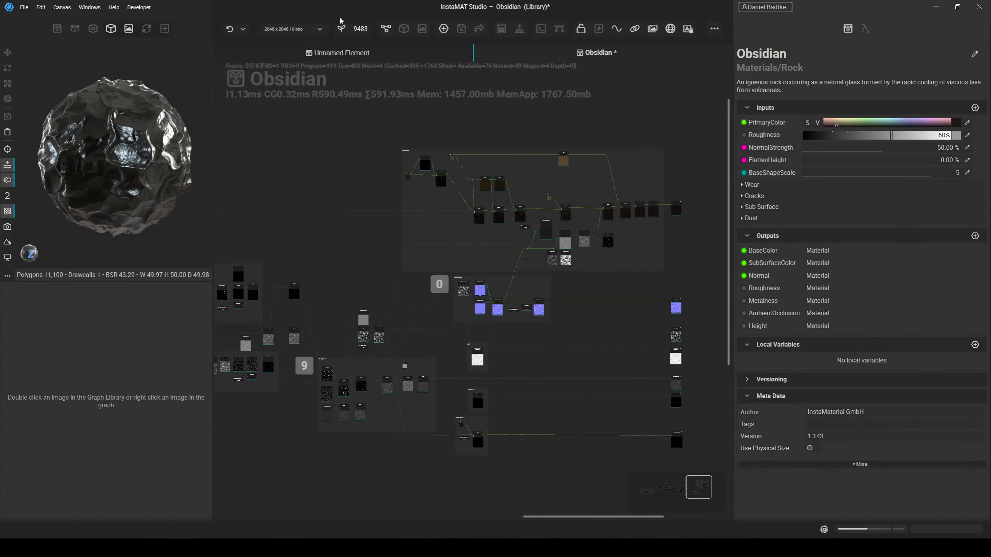
Try the 3D viewport and the image viewer as the central widget, and return to the graph canvas.
left_click(404, 29)
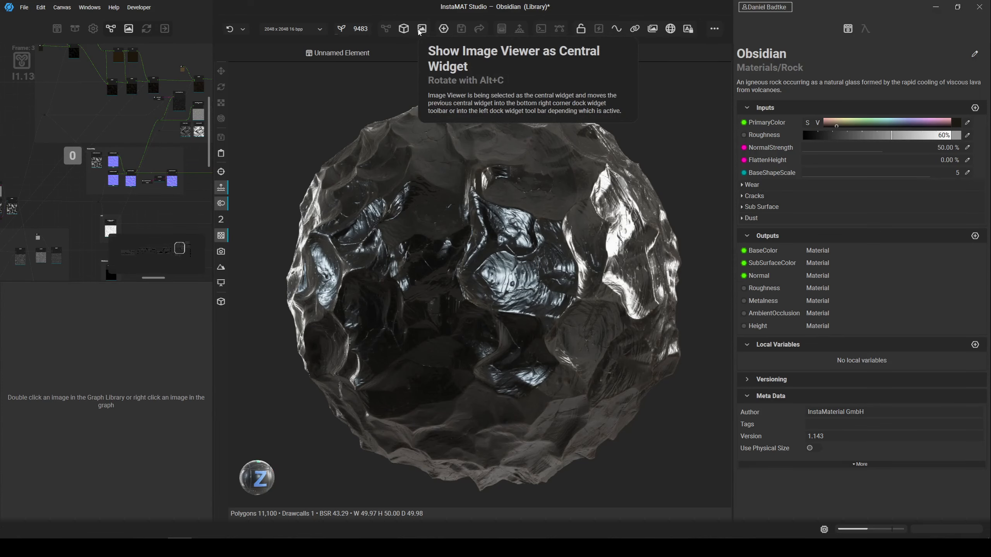
left_click(422, 30)
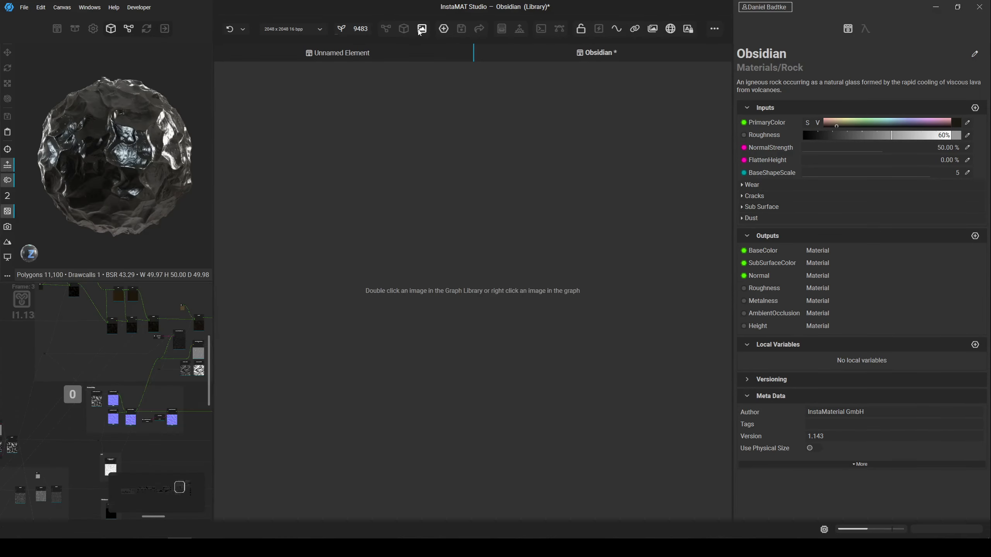
left_click(386, 29)
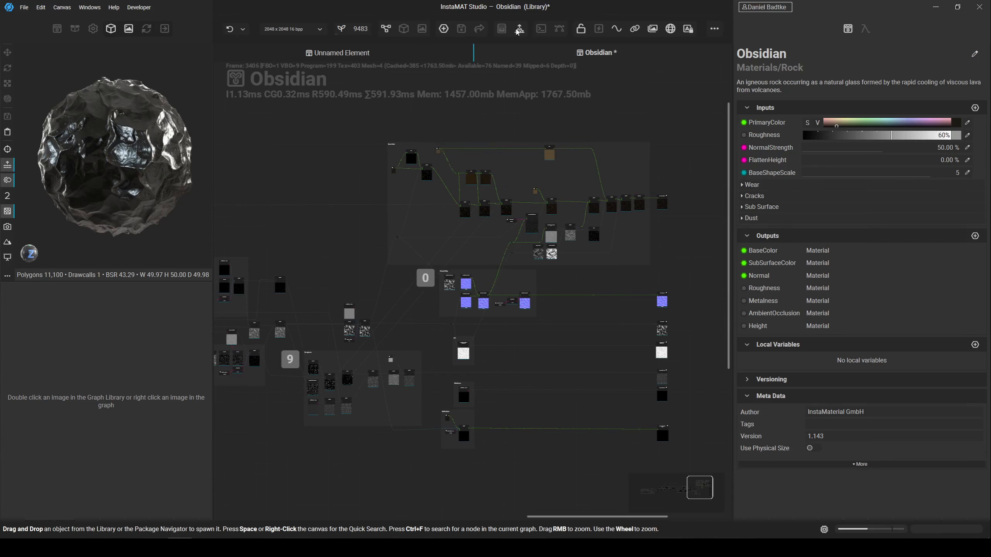
Show and hide the console log and the animation timeline below the graph.
left_click(541, 29)
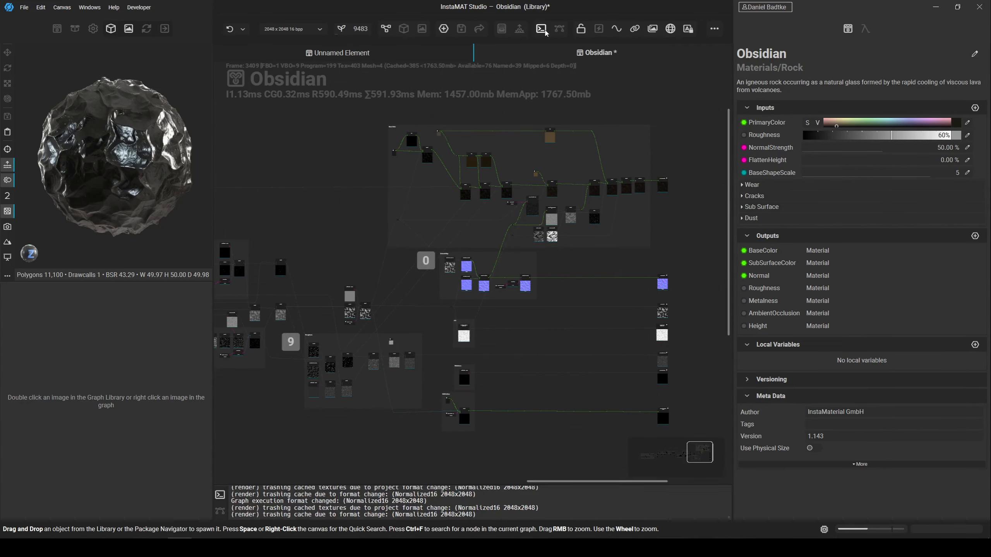
left_click(545, 30)
left_click(560, 30)
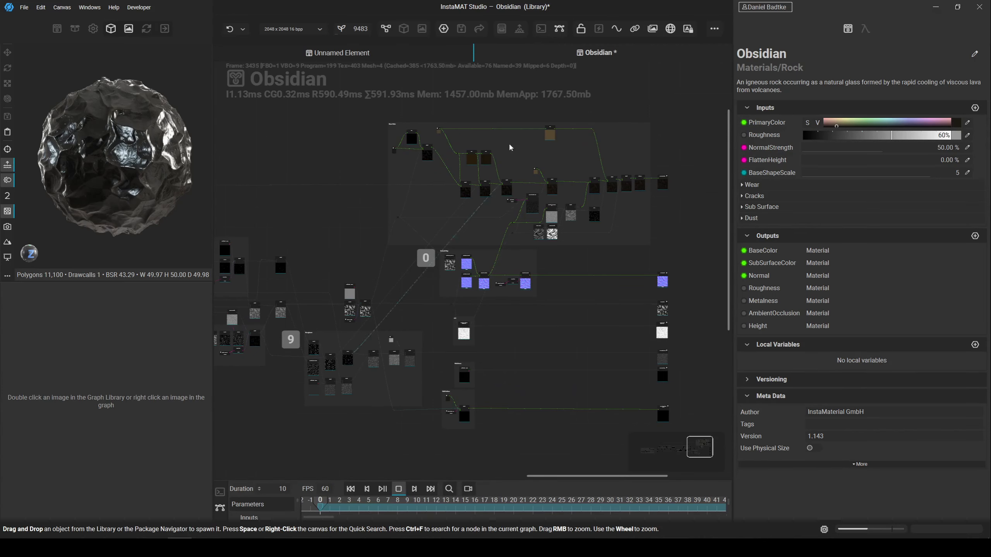
left_click(559, 30)
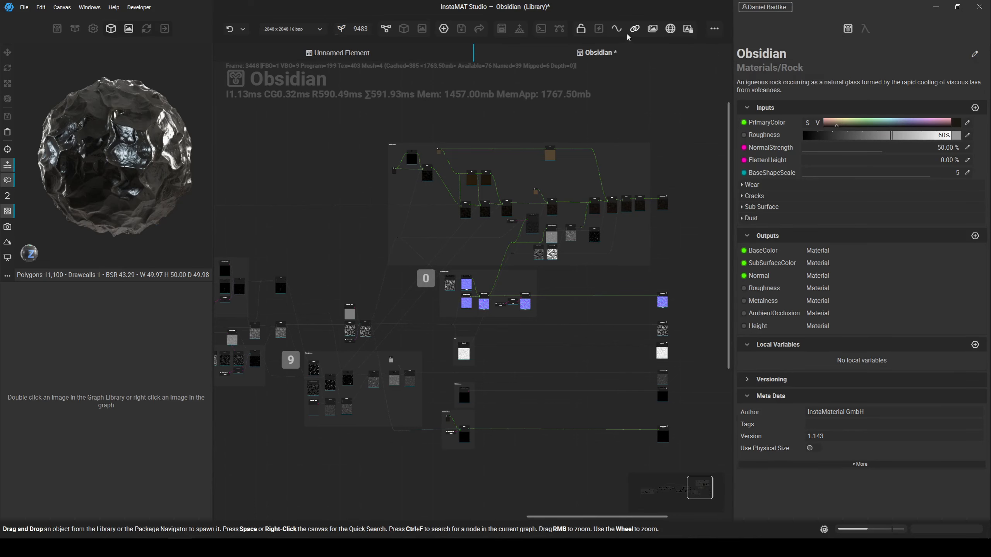
Toggle the link display option and examine the connections between the Obsidian graph's node groups and outputs.
scroll(448, 263, "up", 3)
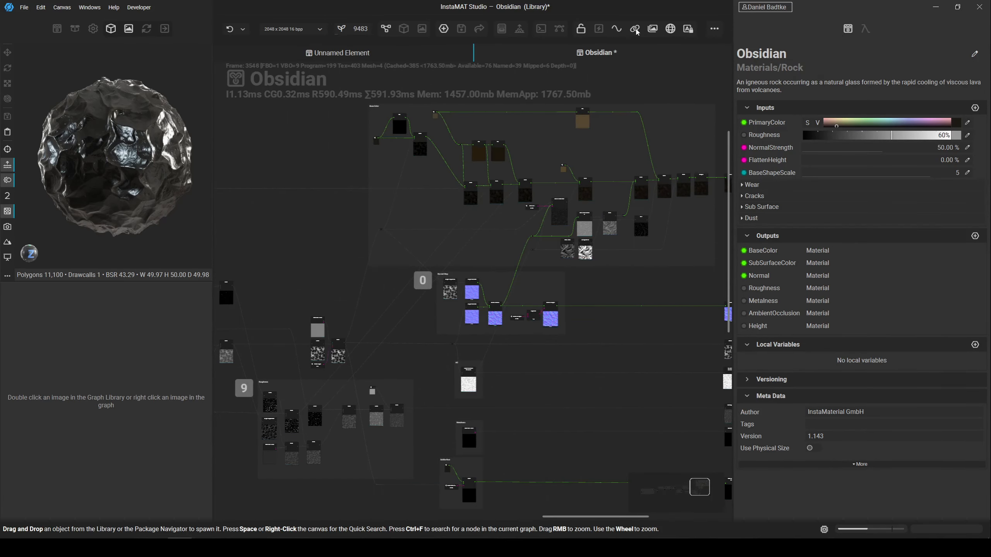
middle_click_drag(558, 256, 591, 203)
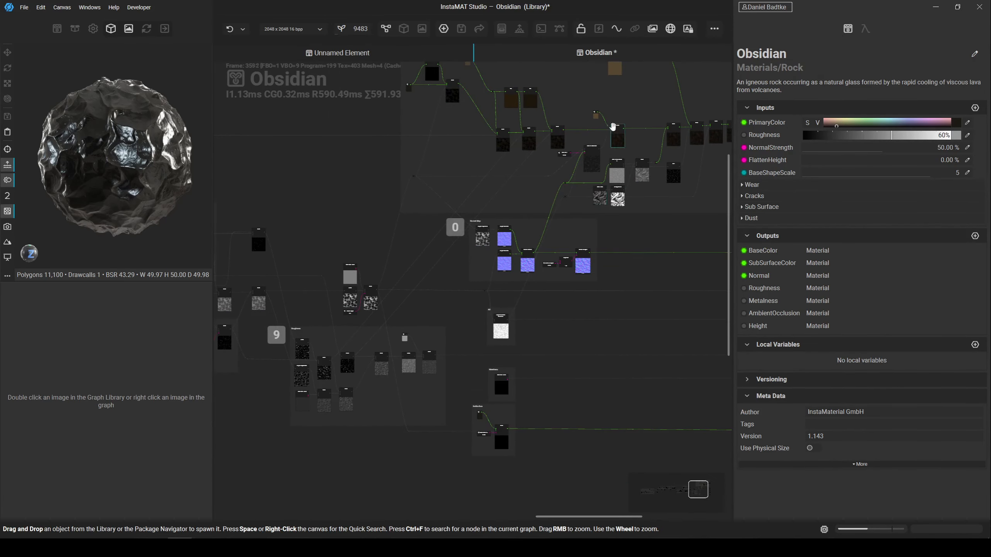
left_click(637, 30)
middle_click_drag(569, 202, 326, 189)
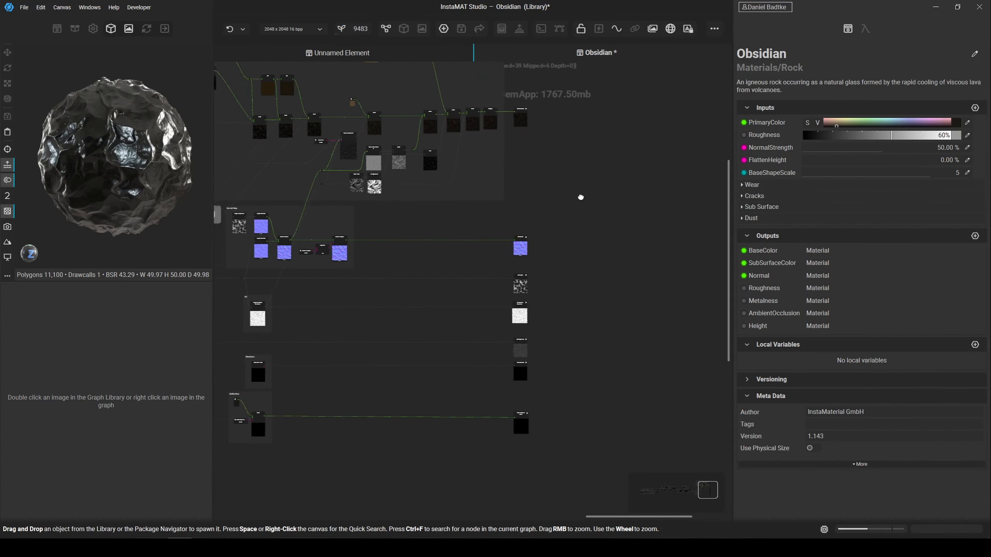
middle_click_drag(453, 262, 641, 210)
middle_click_drag(426, 249, 582, 256)
middle_click_drag(459, 192, 594, 222)
middle_click_drag(532, 186, 554, 243)
scroll(514, 182, "up", 3)
scroll(514, 185, "down", 1)
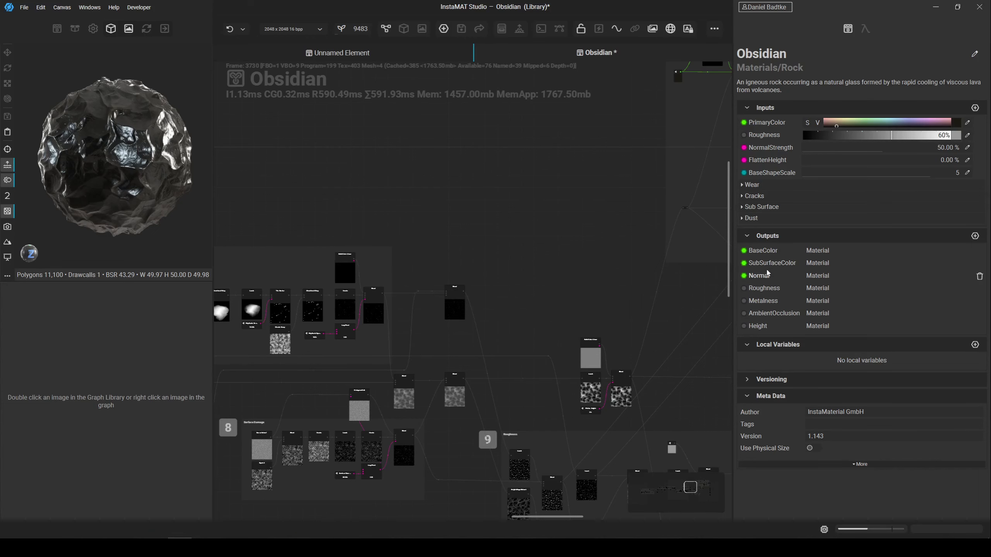
Select the Normal output and examine the connections around the Roughness node group.
left_click(751, 276)
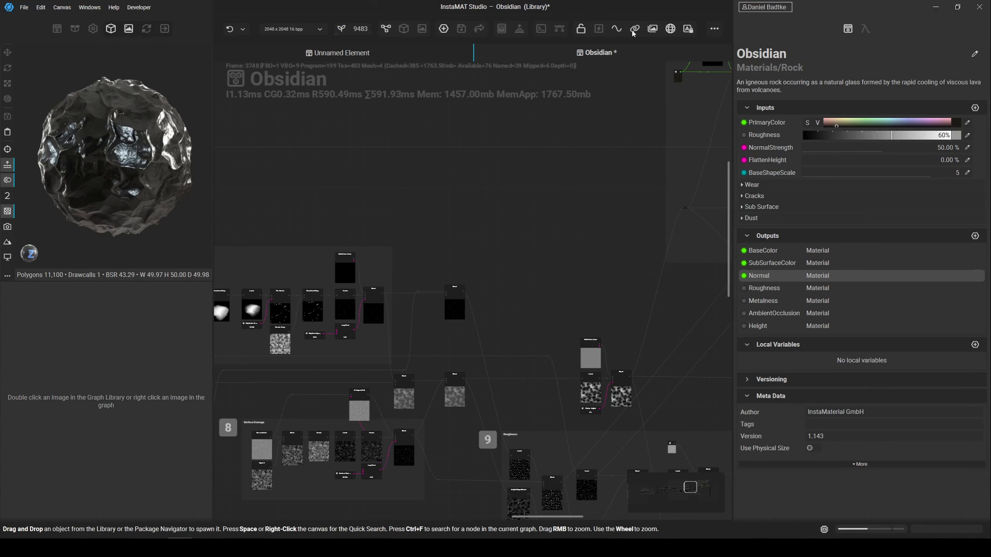
middle_click_drag(535, 242, 504, 146)
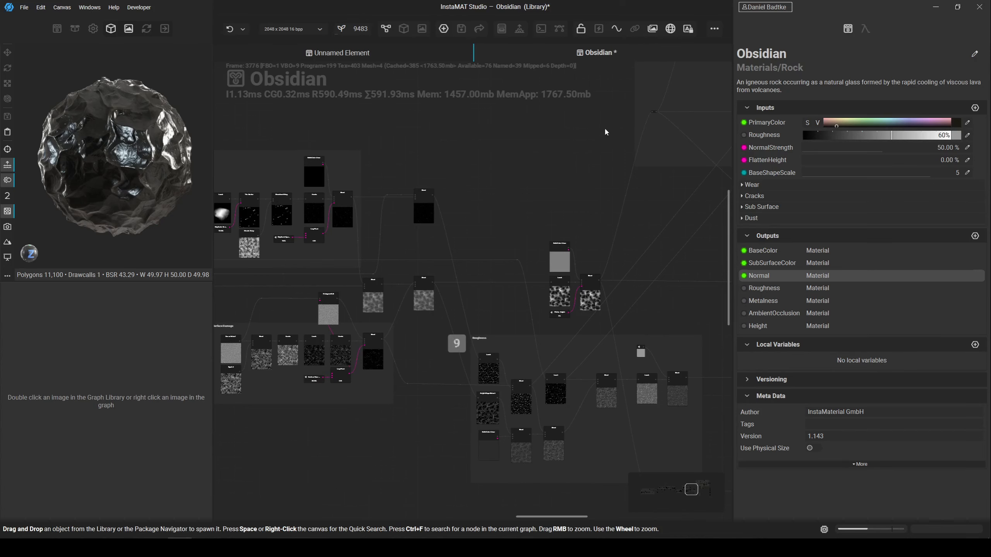
middle_click_drag(562, 177, 547, 129)
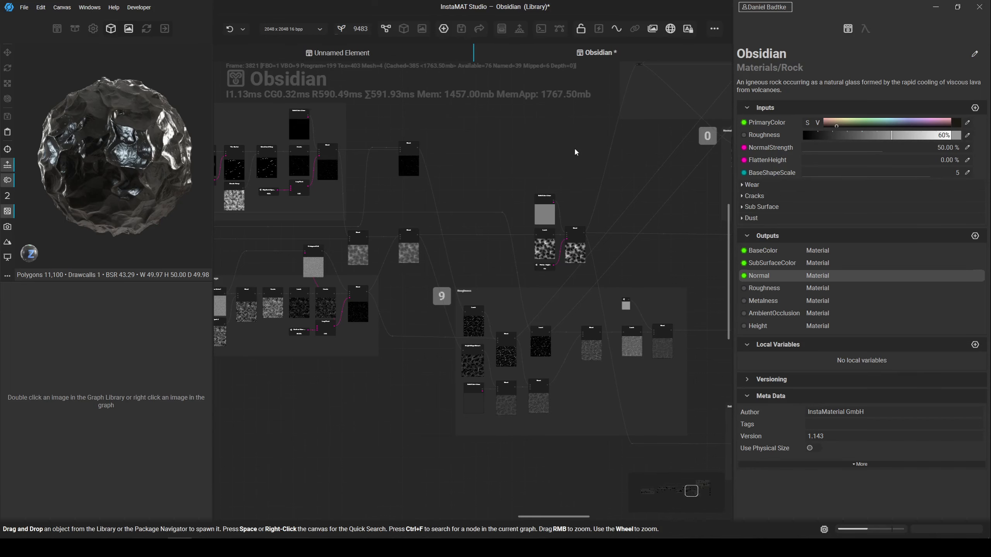
Select the Blend node fed by Flatten Height and review its blend modes and foreground placement options, keeping Screen and Stretch.
scroll(564, 211, "up", 5)
left_click(584, 293)
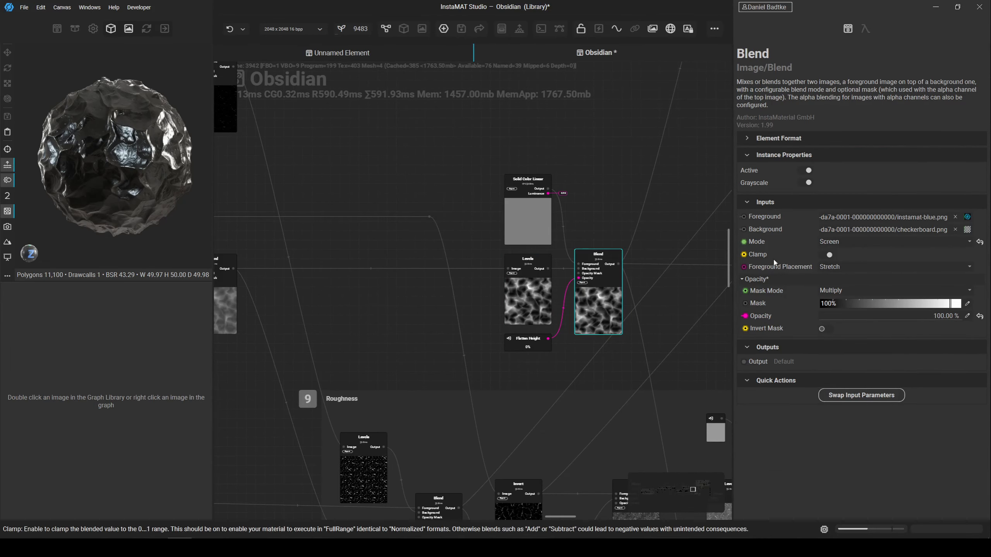
left_click(852, 243)
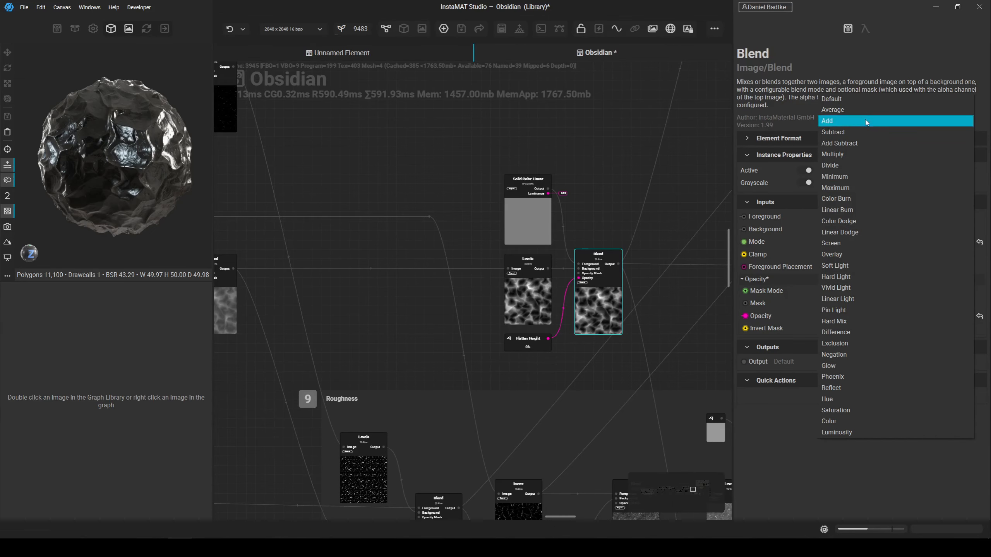
left_click(857, 243)
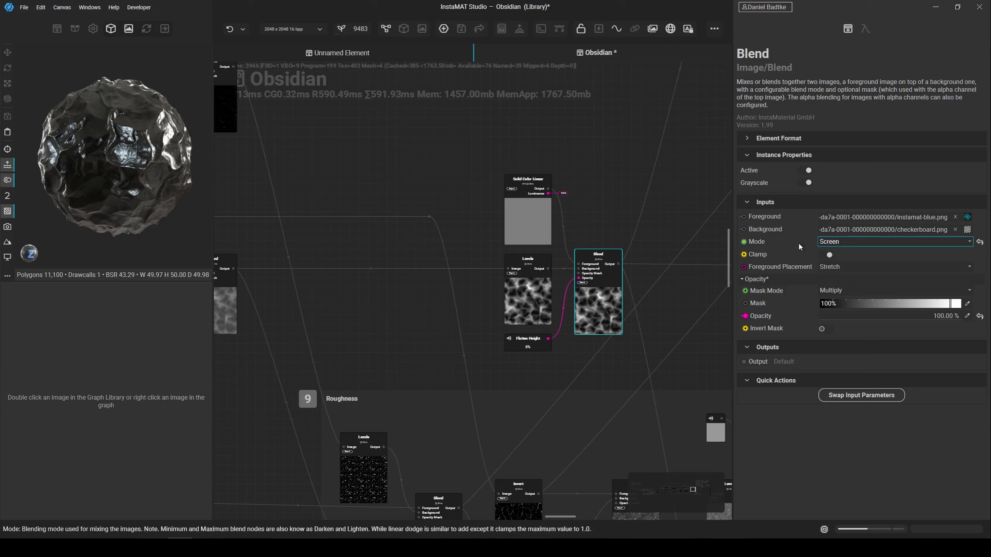
left_click(833, 268)
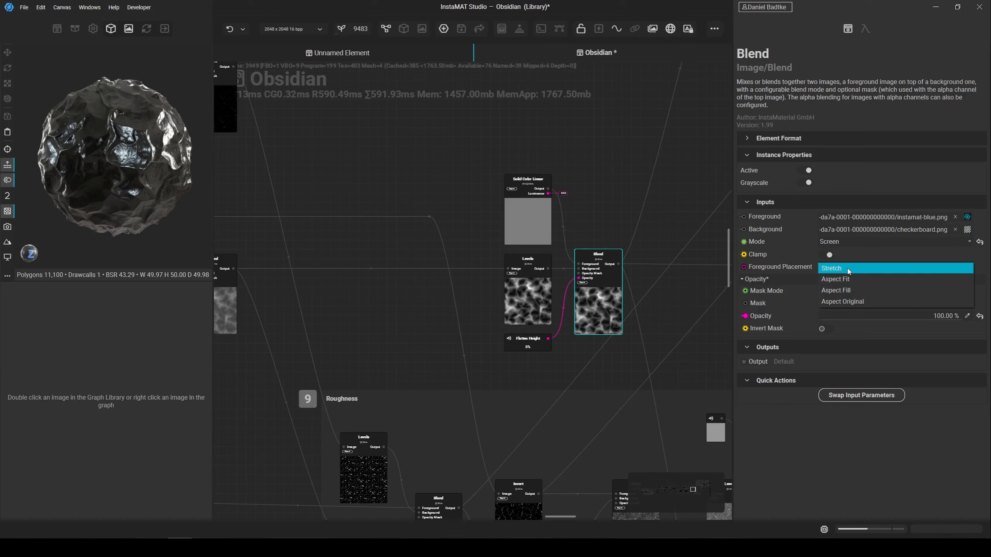
left_click(849, 269)
left_click(835, 269)
left_click(842, 269)
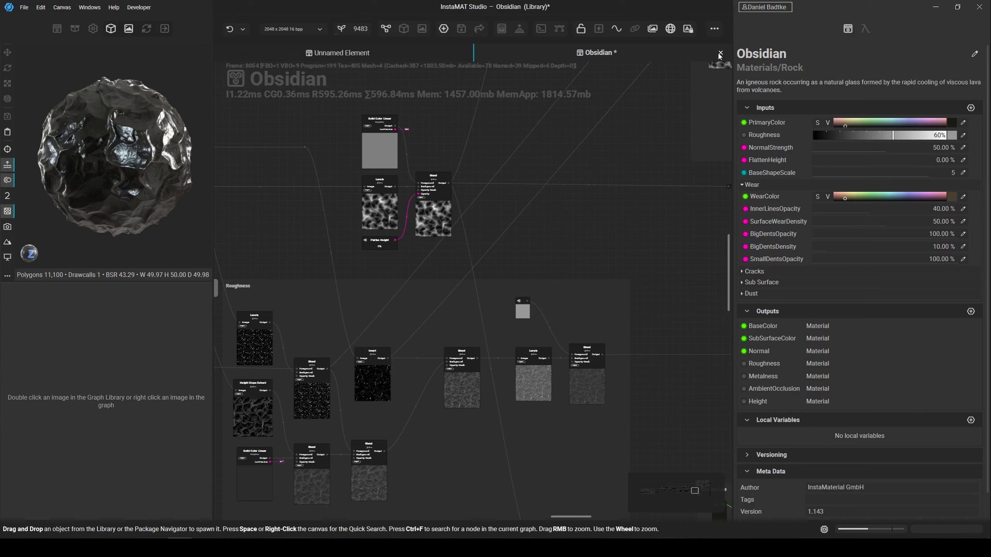
Close the Obsidian graph and the unnamed element graph.
left_click(719, 54)
left_click(533, 281)
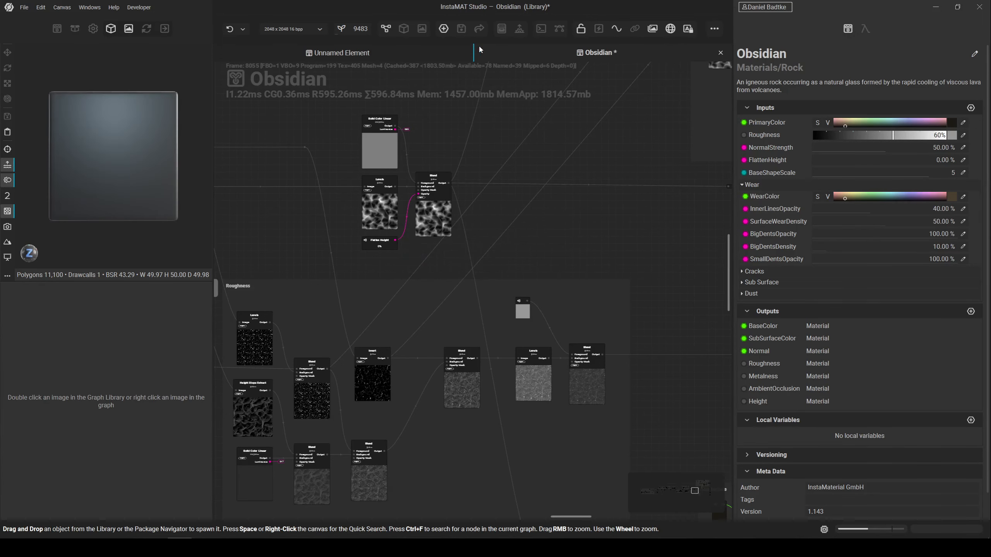
left_click(720, 54)
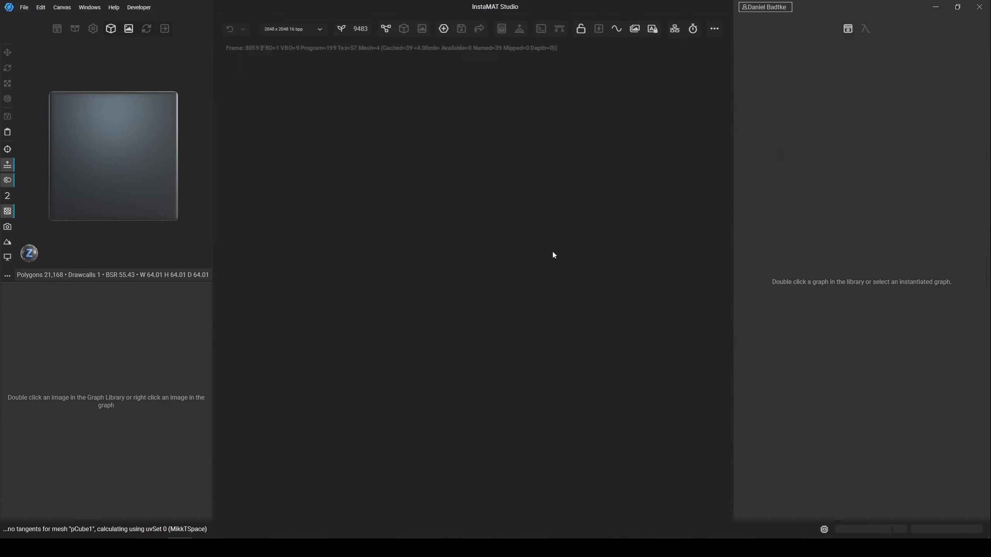
Review the Layering project type and create a new Material Layering project.
left_click(442, 30)
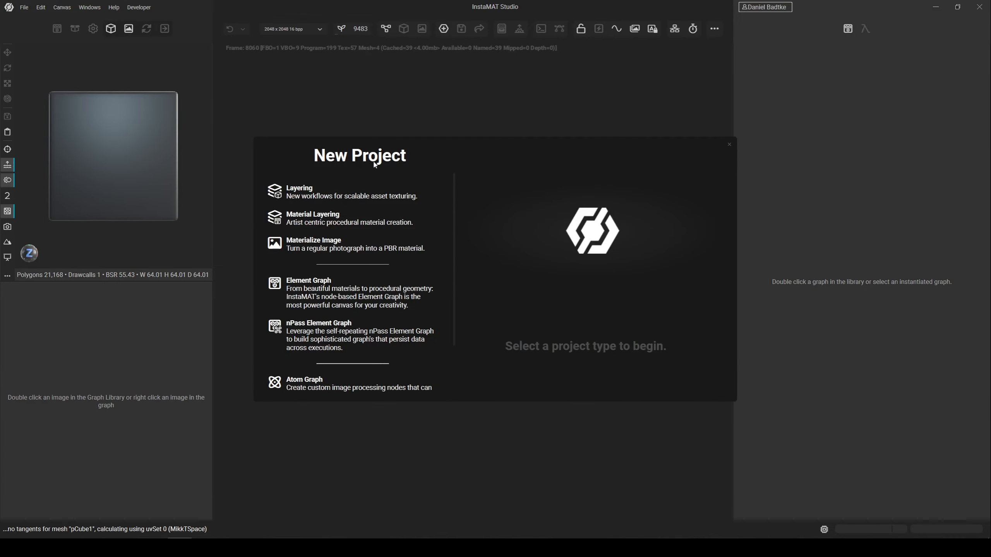
left_click(365, 188)
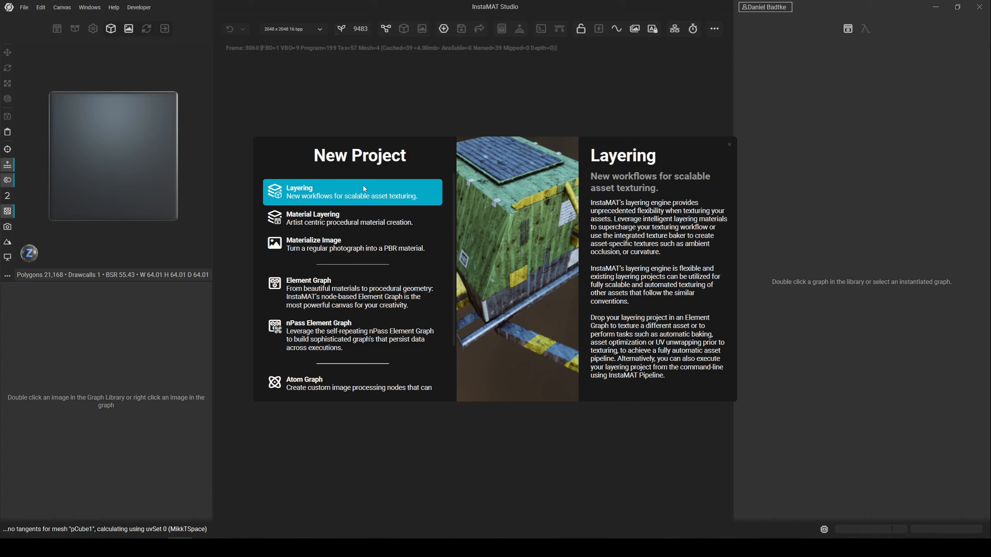
left_click(354, 217)
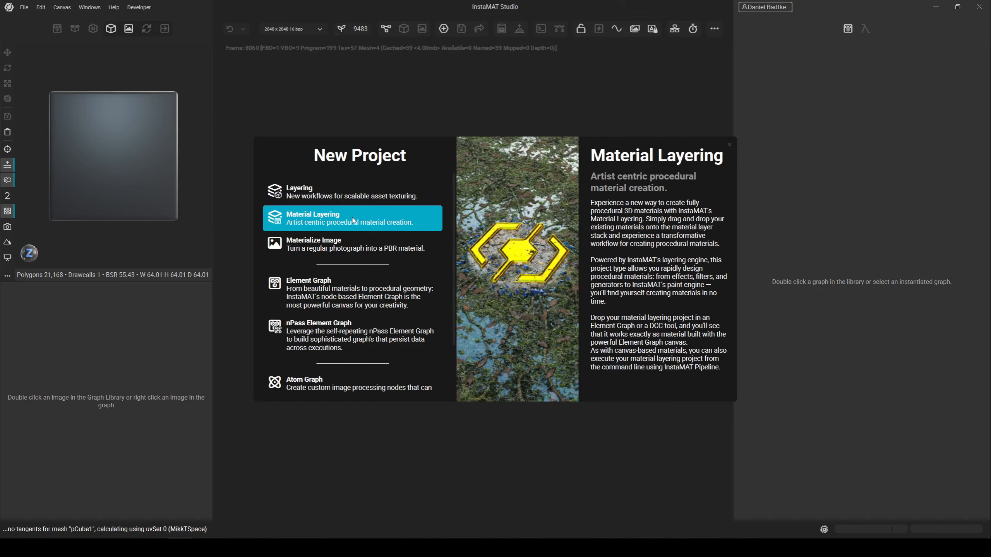
double_click(369, 221)
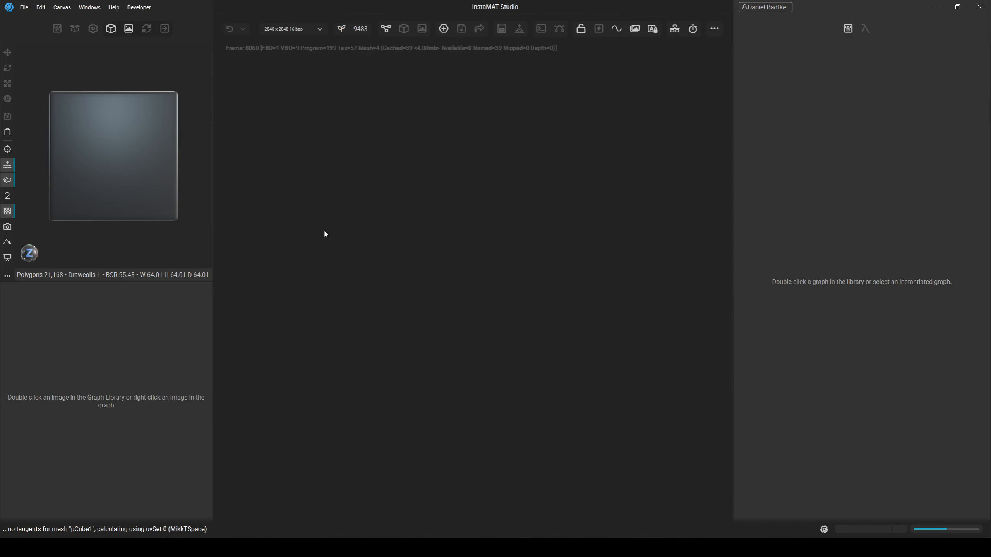
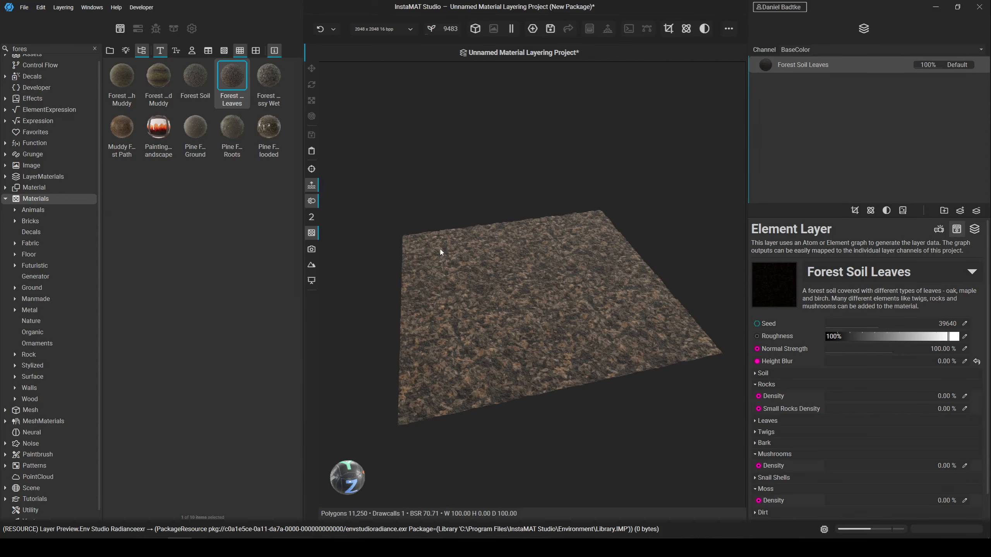
Increase the mesh UV scale of the plane showing the Forest Soil Leaves material.
left_click_drag(448, 252, 537, 280, "alt")
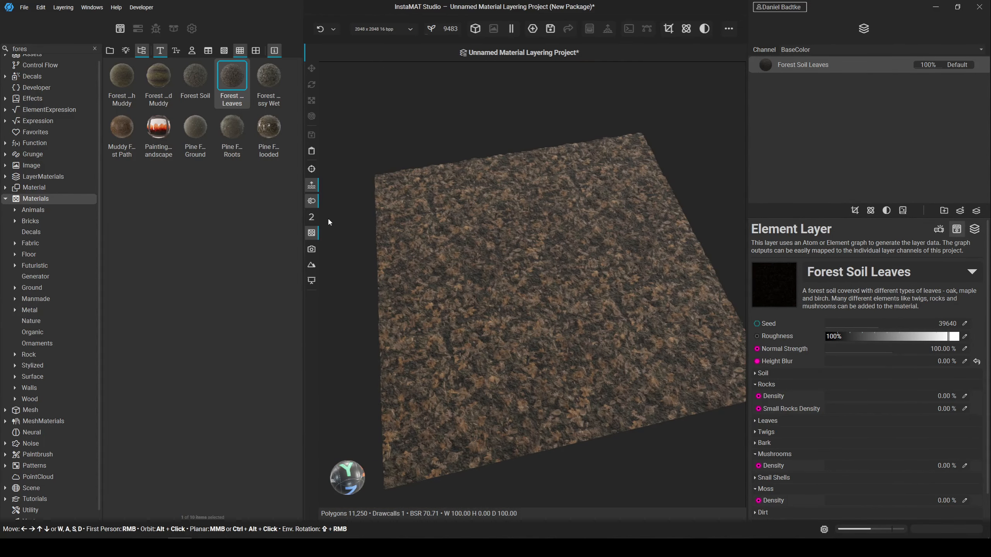
scroll(315, 216, "up", 3)
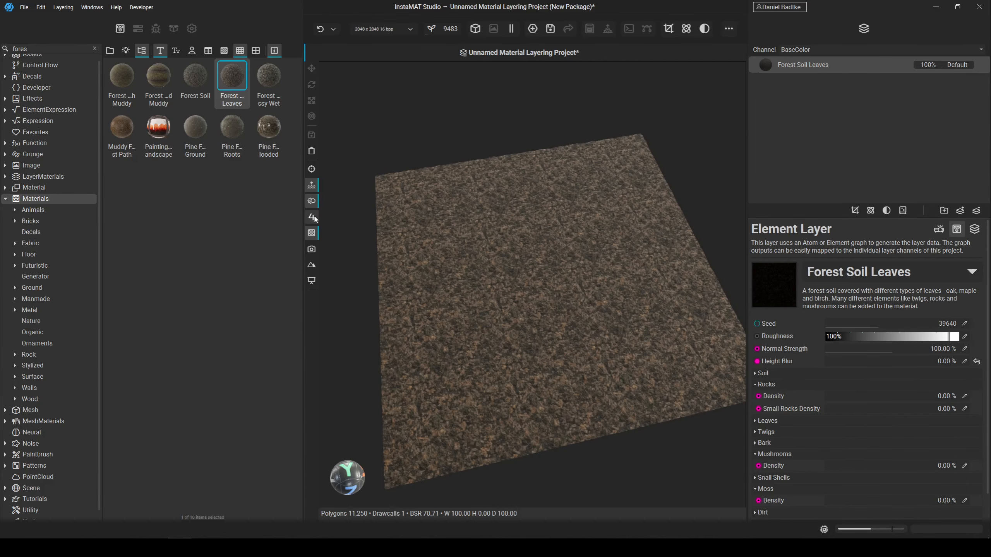
Reduce the mesh UV scale to 1.0 and set the displacement factor to 2.0 in the render settings.
scroll(315, 217, "down", 4)
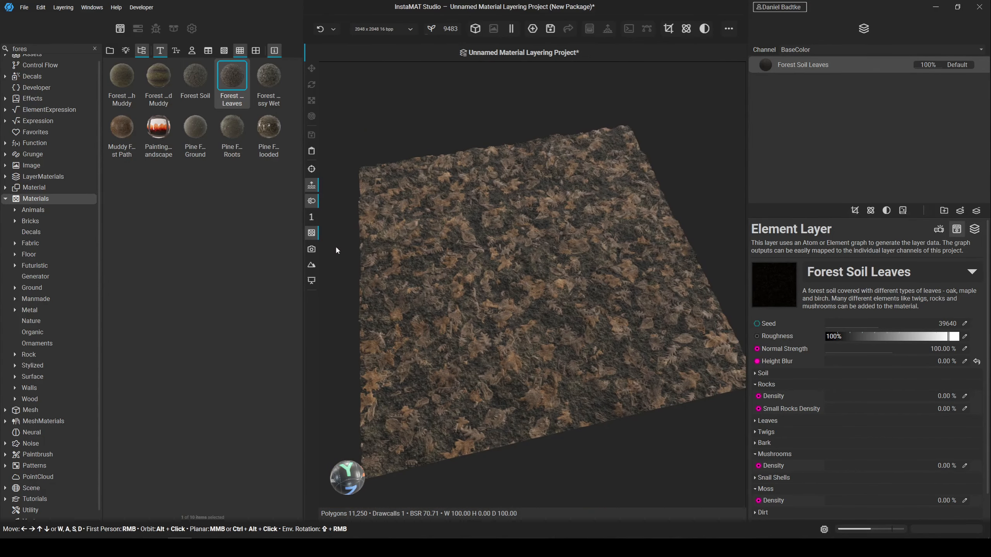
left_click(192, 28)
scroll(35, 441, "down", 1)
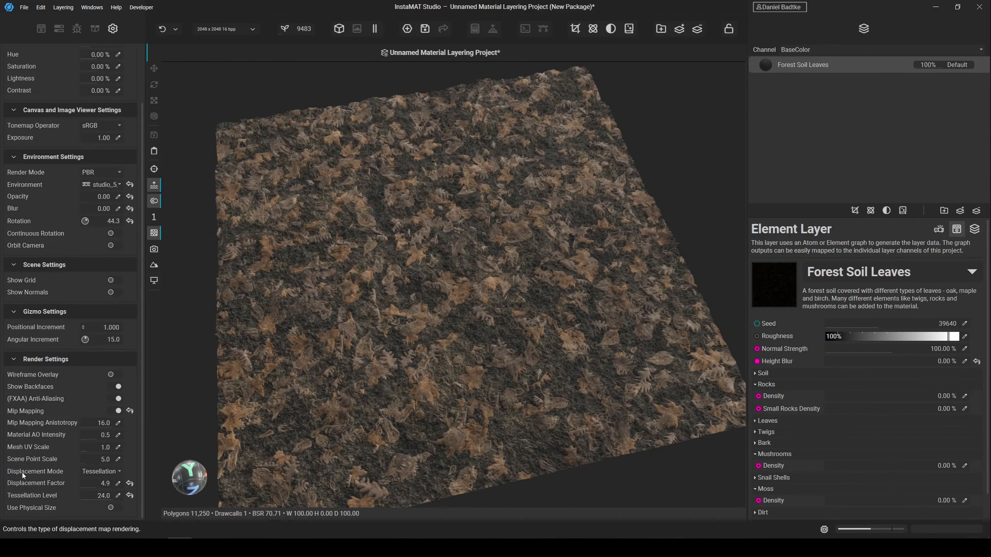
left_click(120, 484)
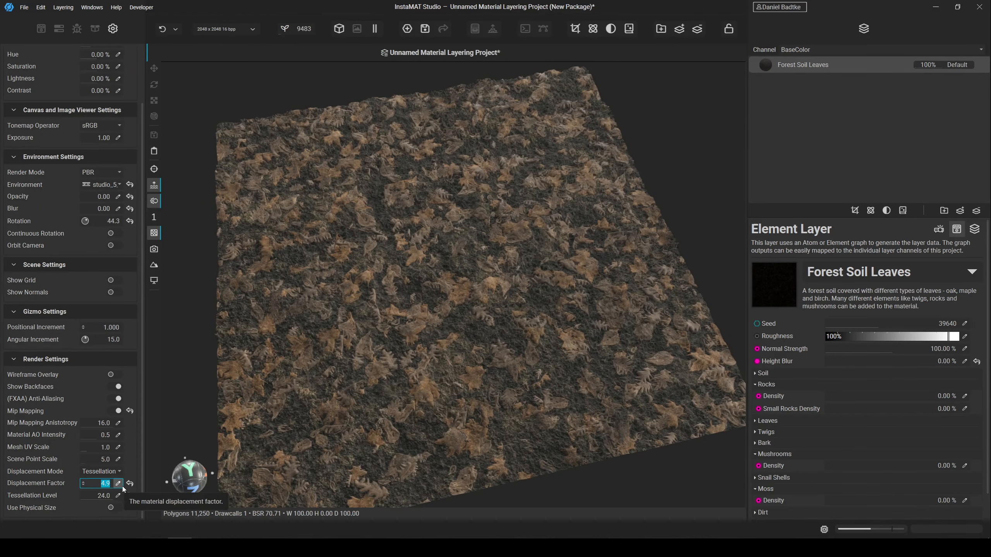
type("2")
key("Return")
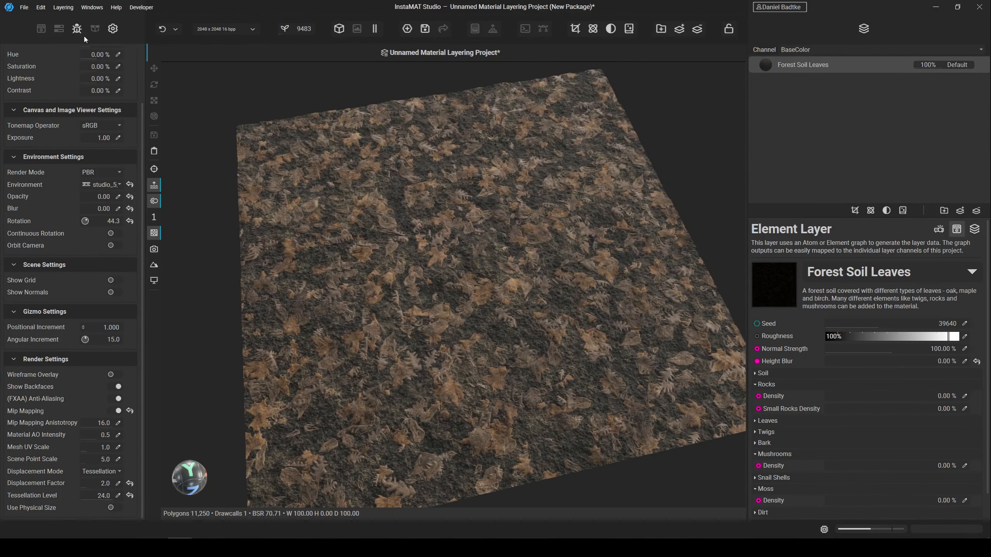
Search the material library for mud and add Mud Fresh Wet as a layer above Forest Soil Leaves.
left_click(41, 29)
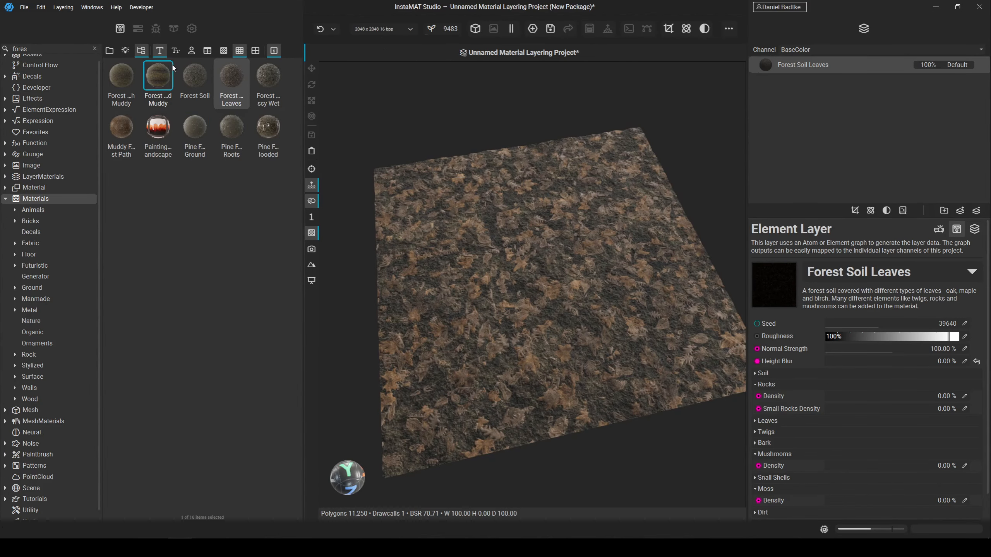
left_click(95, 48)
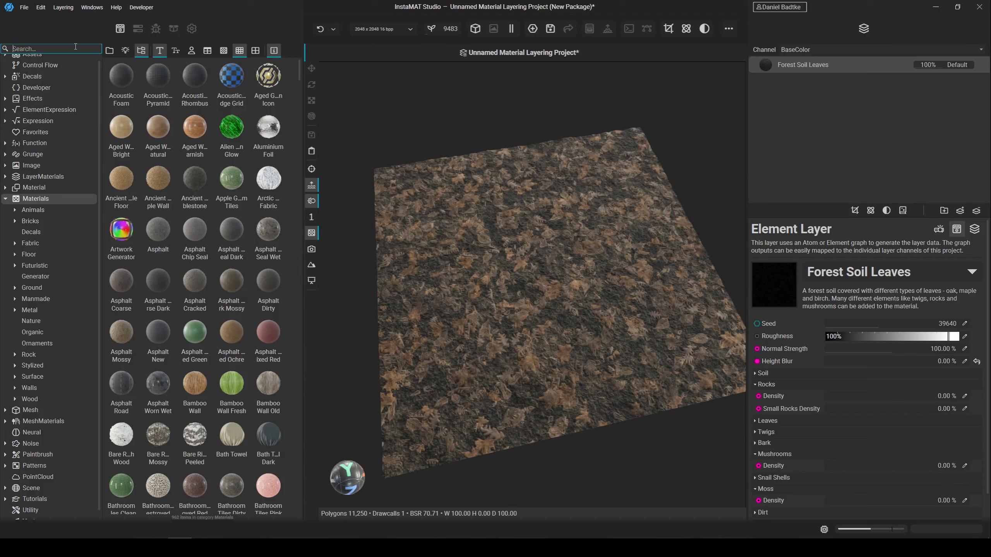
type("mud")
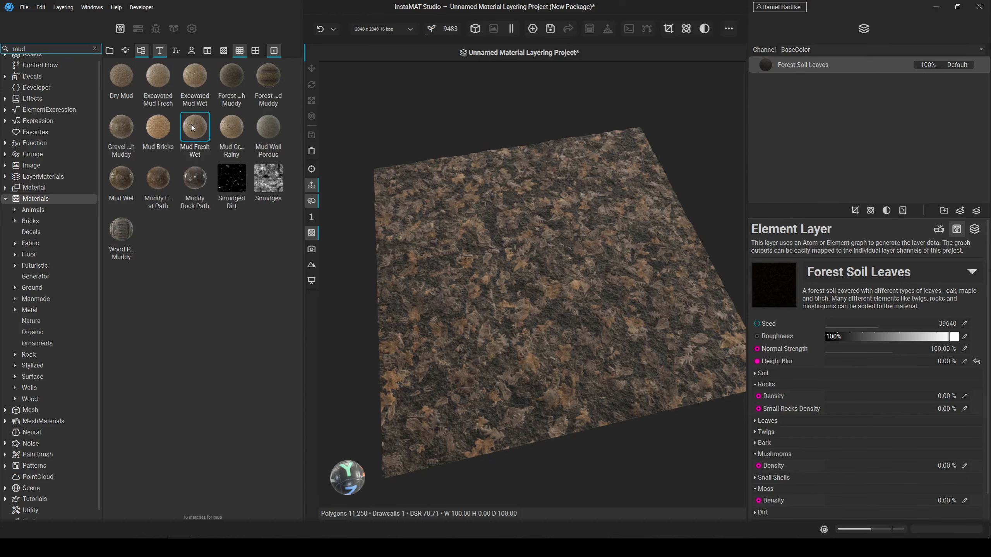
mouse_move(218, 125)
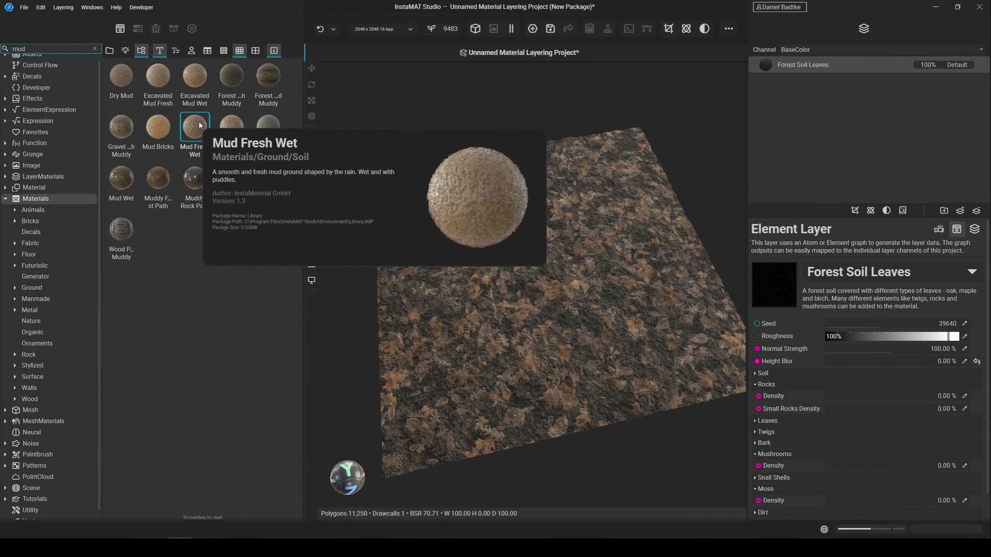
left_click_drag(195, 129, 800, 69)
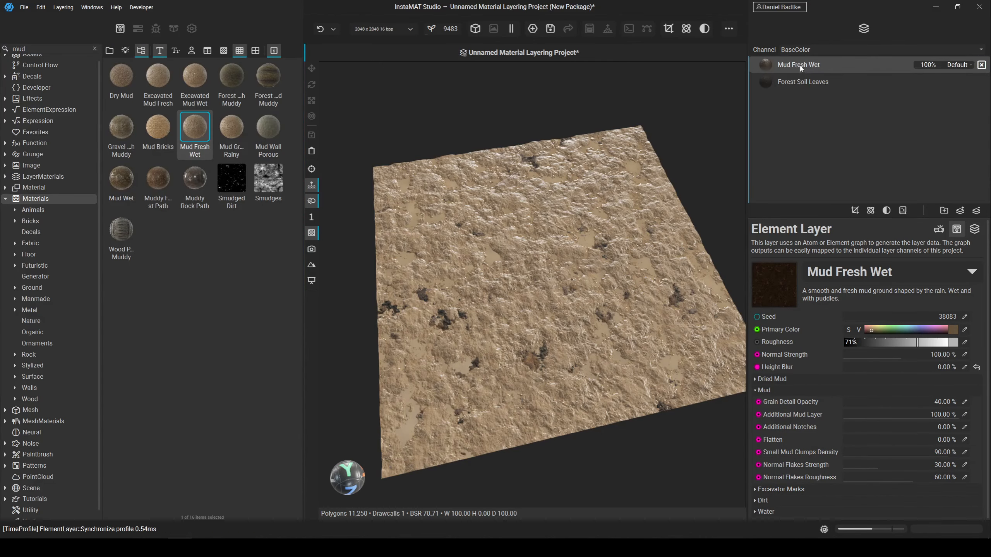
Disable the Mud Fresh Wet layer, add a second copy through the viewport, and delete the original layer.
left_click_drag(195, 129, 218, 134)
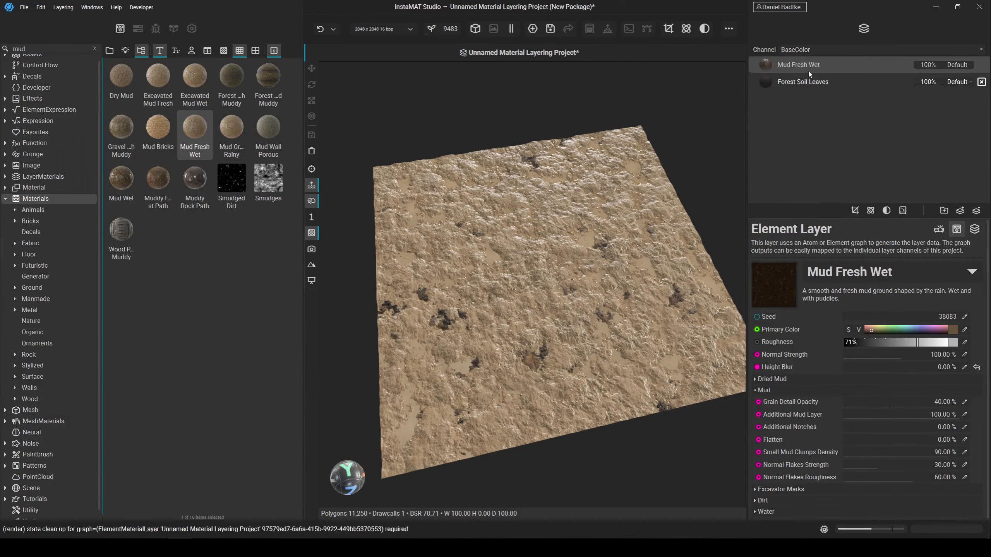
left_click(981, 64)
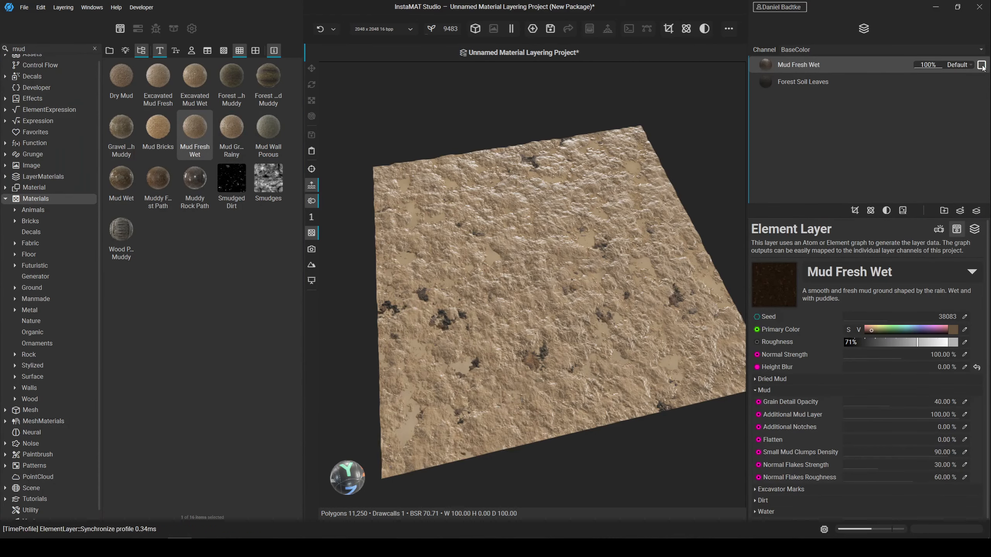
left_click_drag(194, 128, 522, 260)
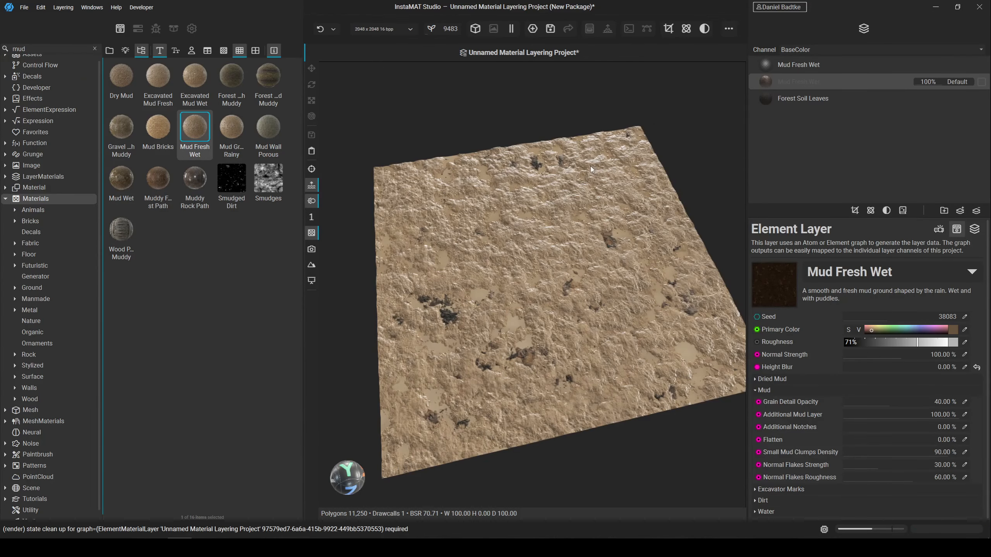
left_click(982, 83)
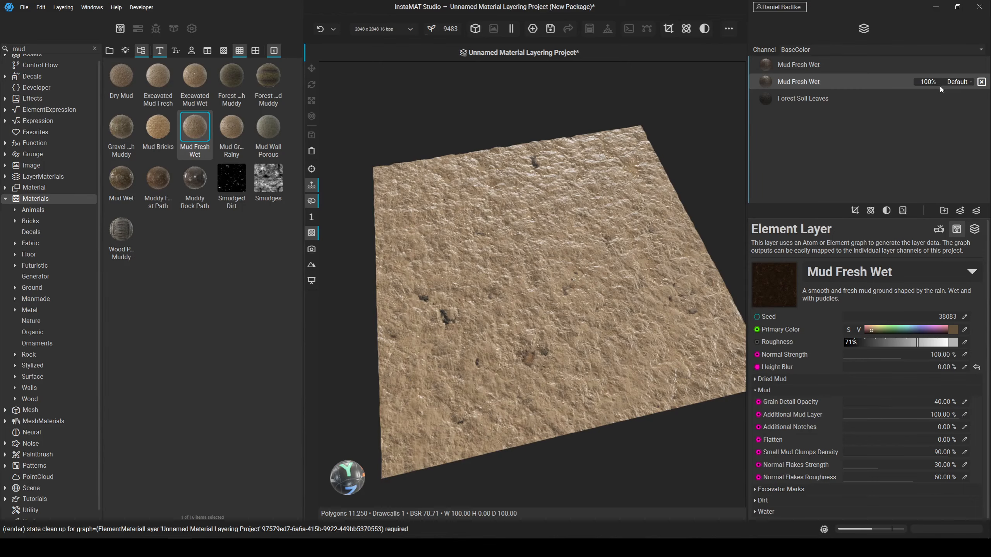
right_click(936, 83)
left_click(856, 133)
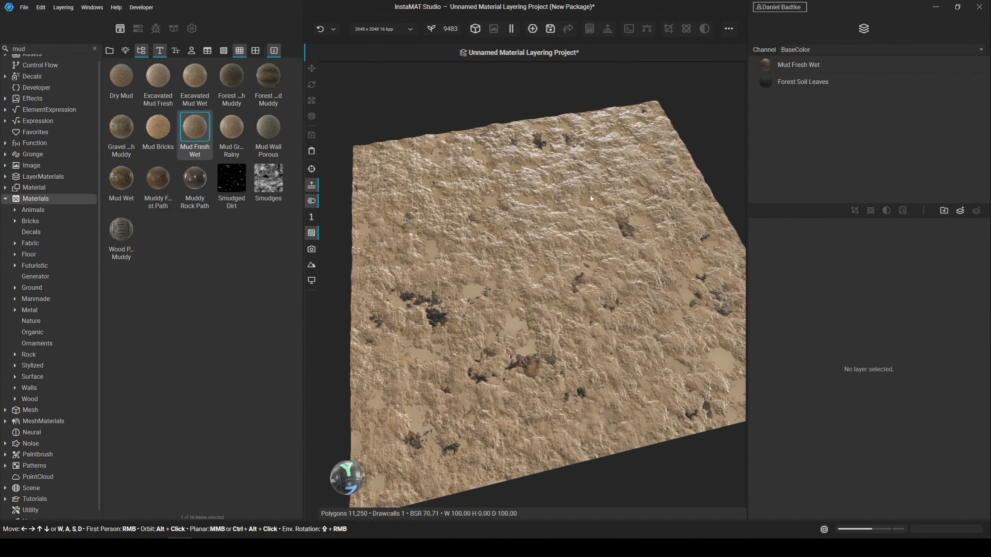
Select the remaining Mud Fresh Wet layer and review its projection and channel settings.
left_click(828, 68)
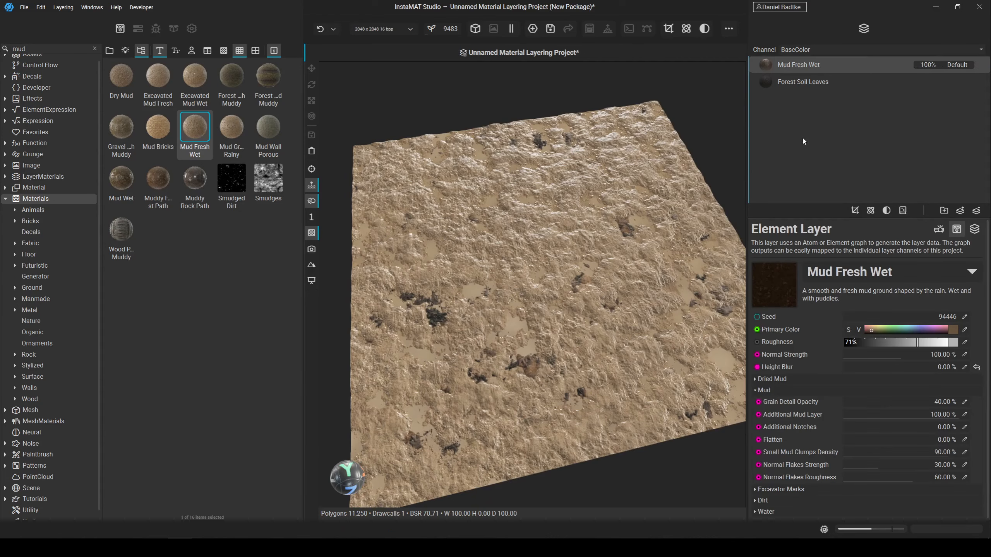
left_click(939, 229)
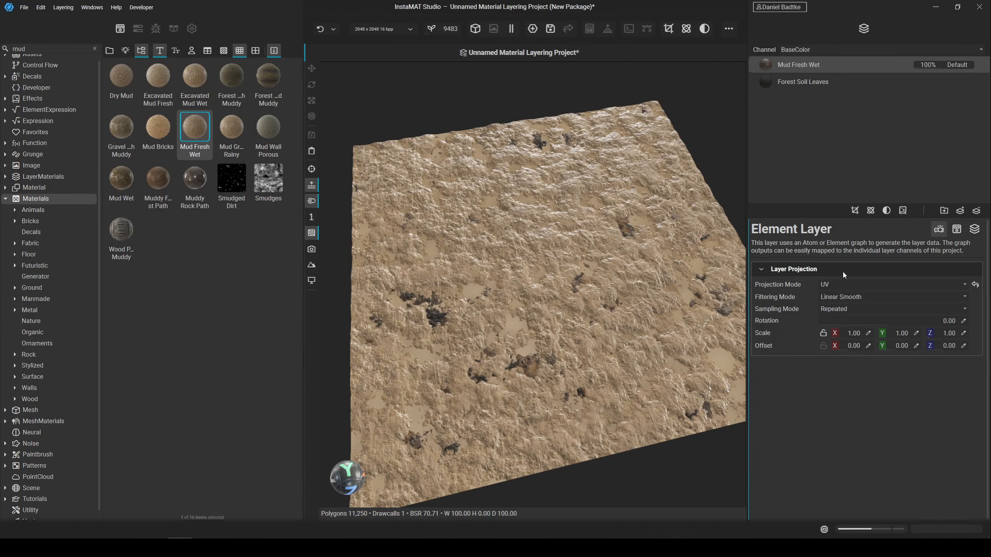
middle_click_drag(661, 266, 634, 265)
left_click(973, 232)
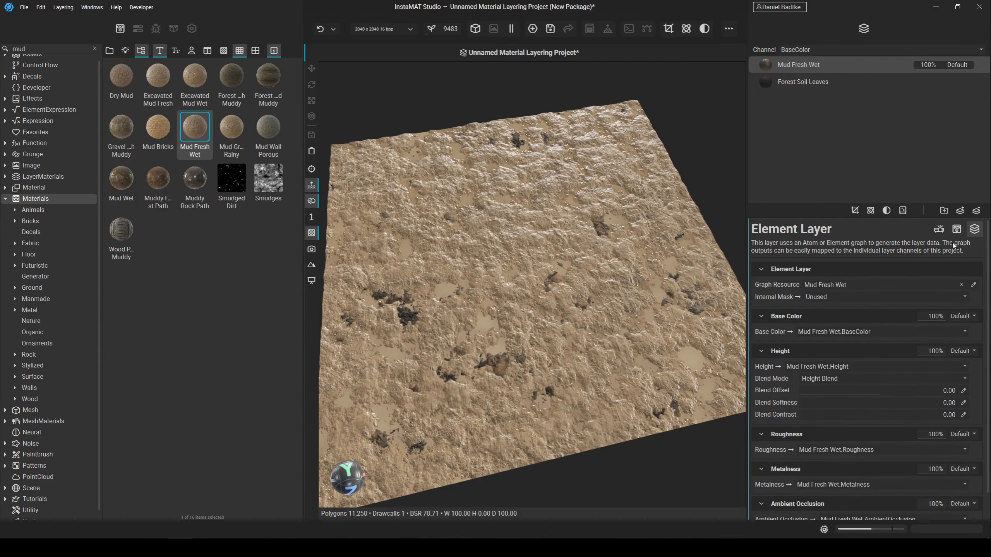
Set the Mud Fresh Wet layer's height blend offset to -0.30, softness to 0.27 and contrast to -0.05.
left_click(974, 229)
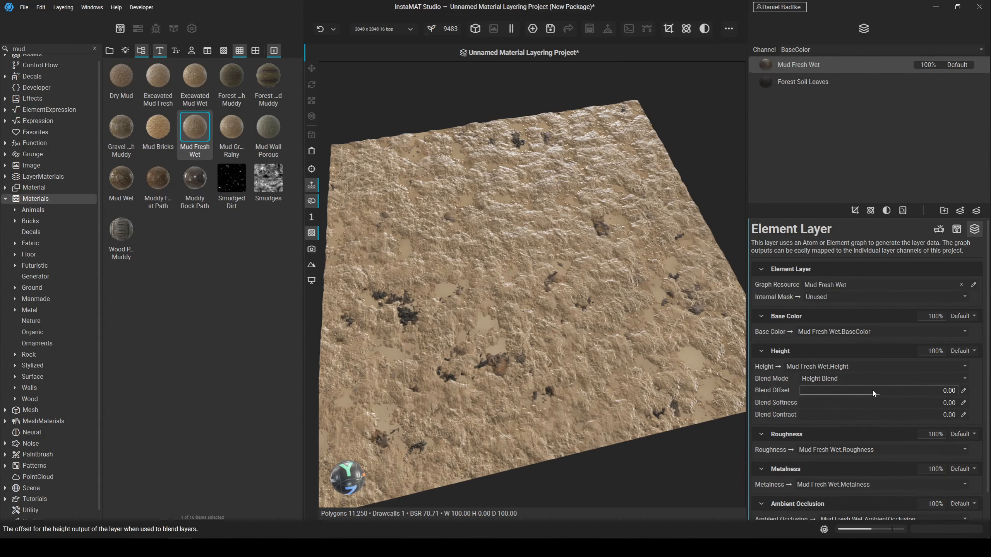
left_click_drag(872, 389, 877, 414)
scroll(550, 301, "up", 3)
scroll(550, 301, "down", 3)
middle_click_drag(630, 356, 660, 342)
scroll(614, 294, "up", 3)
middle_click_drag(614, 293, 615, 310)
scroll(615, 310, "down", 3)
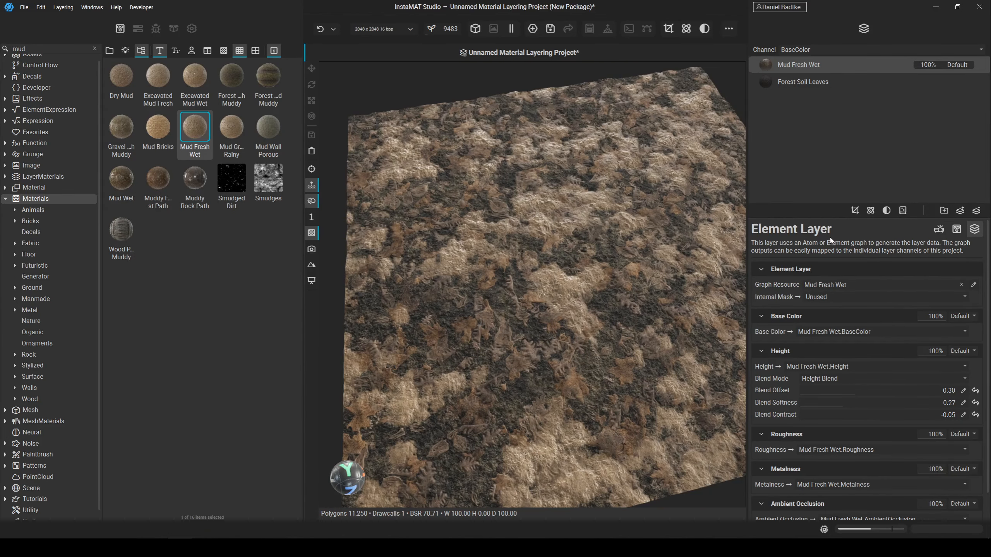
Change the Mud Fresh Wet material's primary color to a darker brown.
left_click(957, 230)
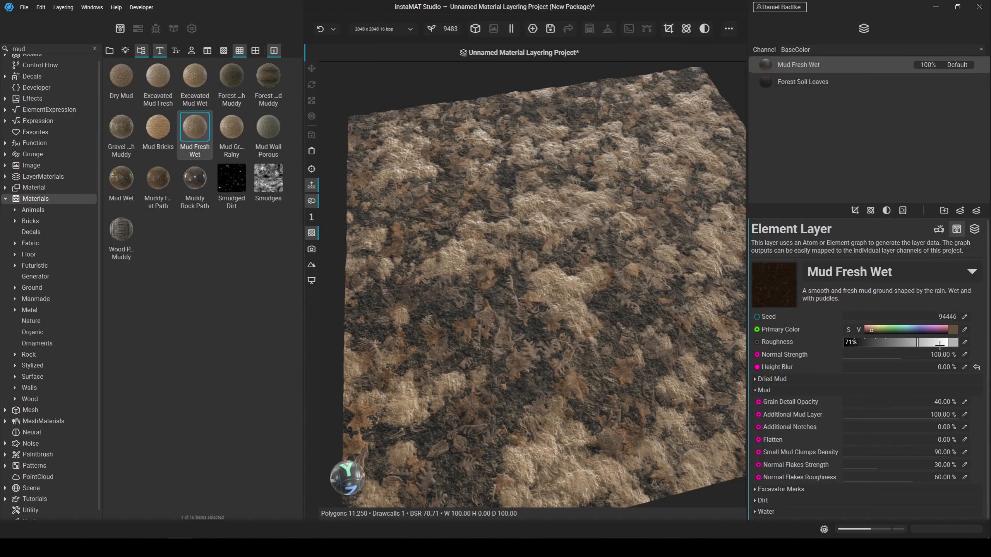
left_click(956, 332)
left_click_drag(952, 365, 948, 371)
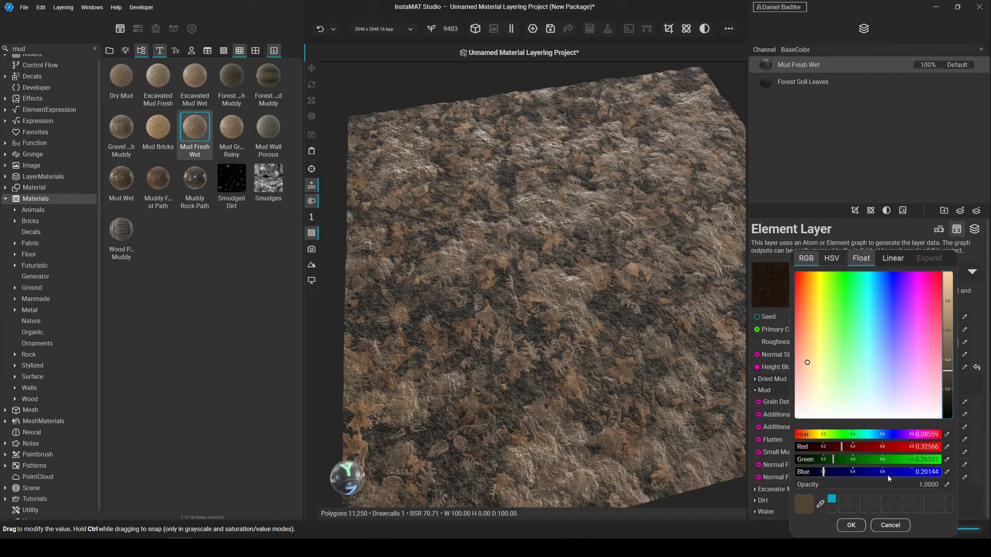
left_click(854, 524)
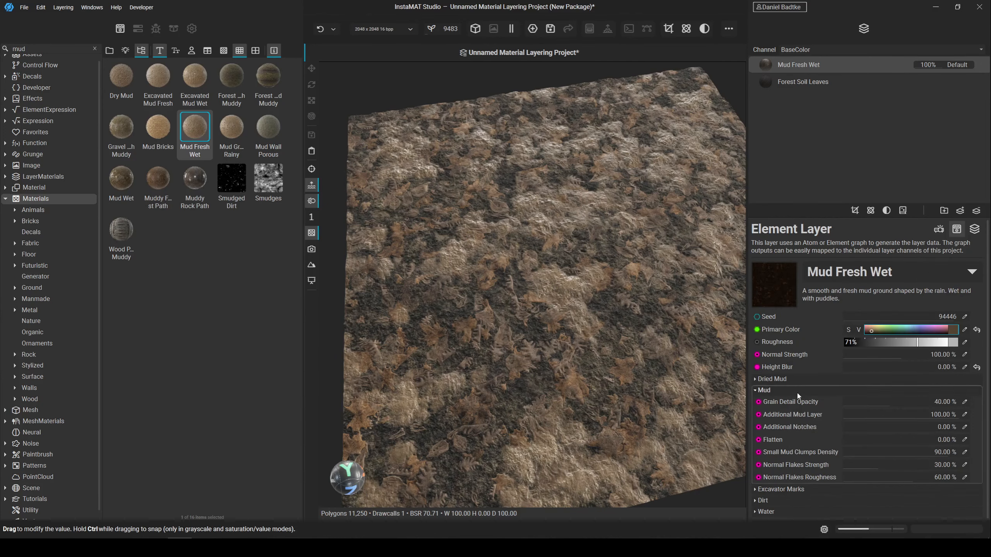
Inspect the Dried Mud parameters of Mud Fresh Wet and collapse the Dried Mud and Mud groups.
left_click(793, 378)
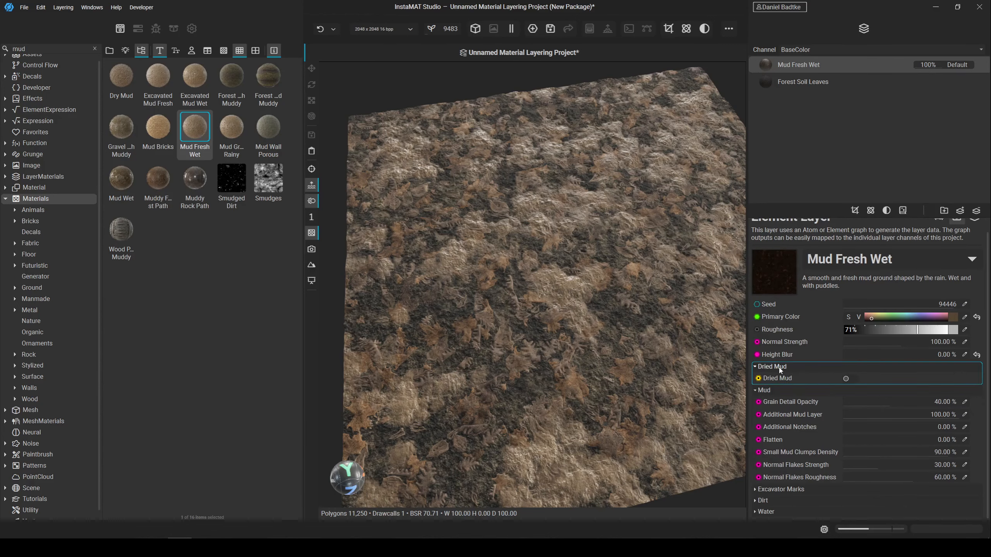
left_click(802, 367)
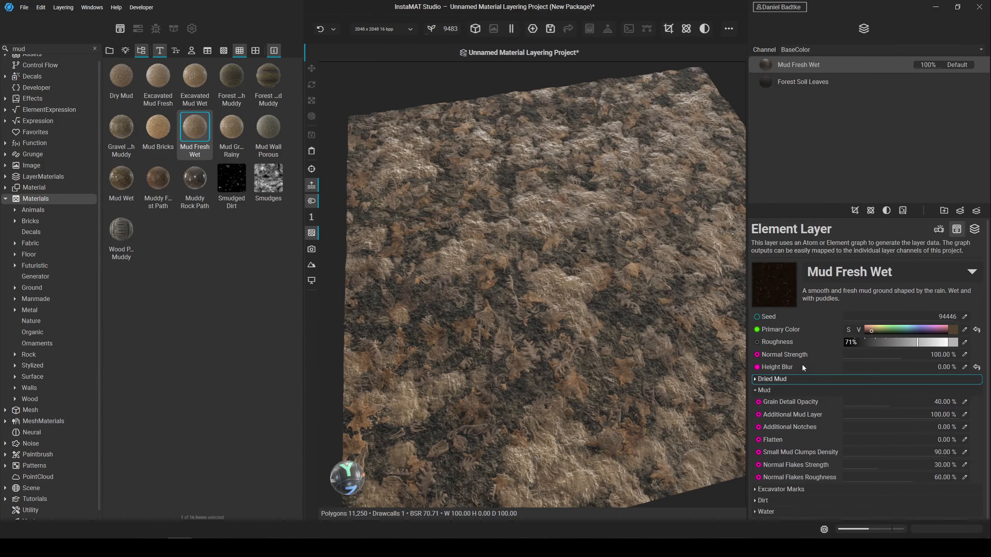
left_click(792, 389)
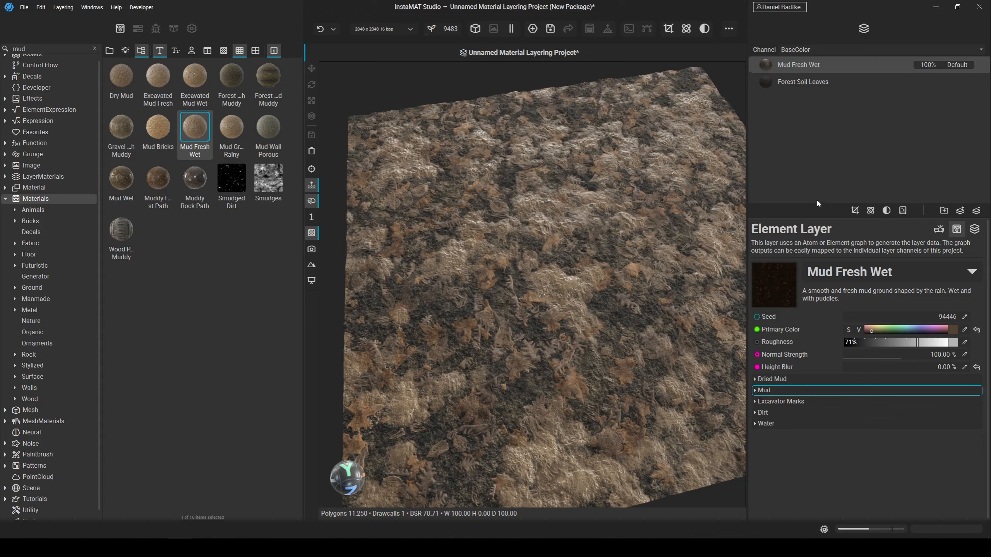
Add a Mesh Mask Builder mask to the Mud Fresh Wet layer.
left_click(813, 71)
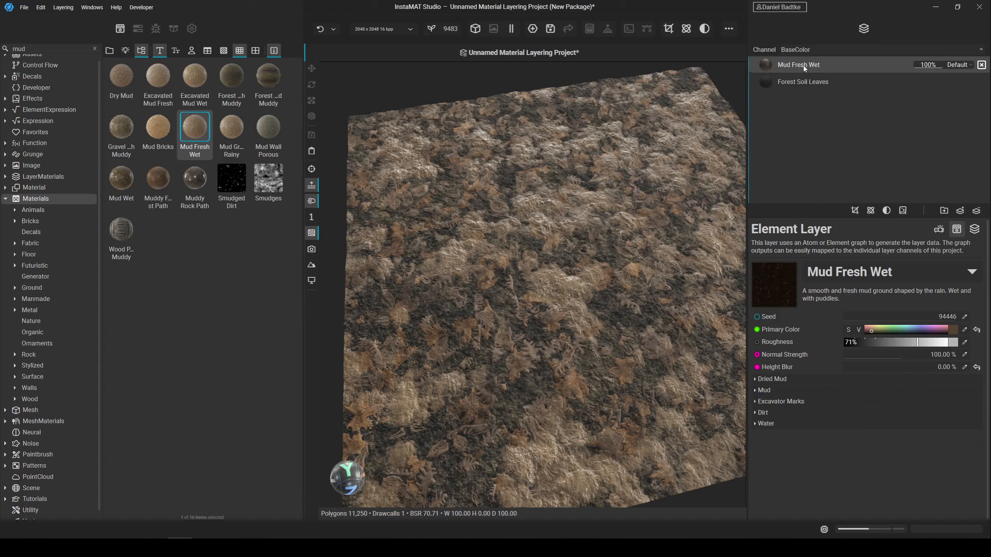
left_click(854, 211)
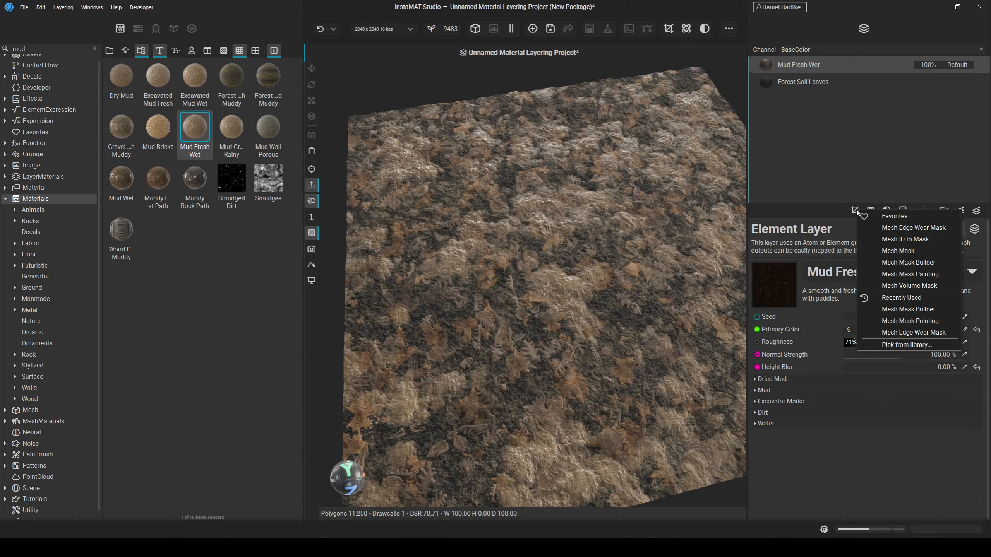
left_click(922, 262)
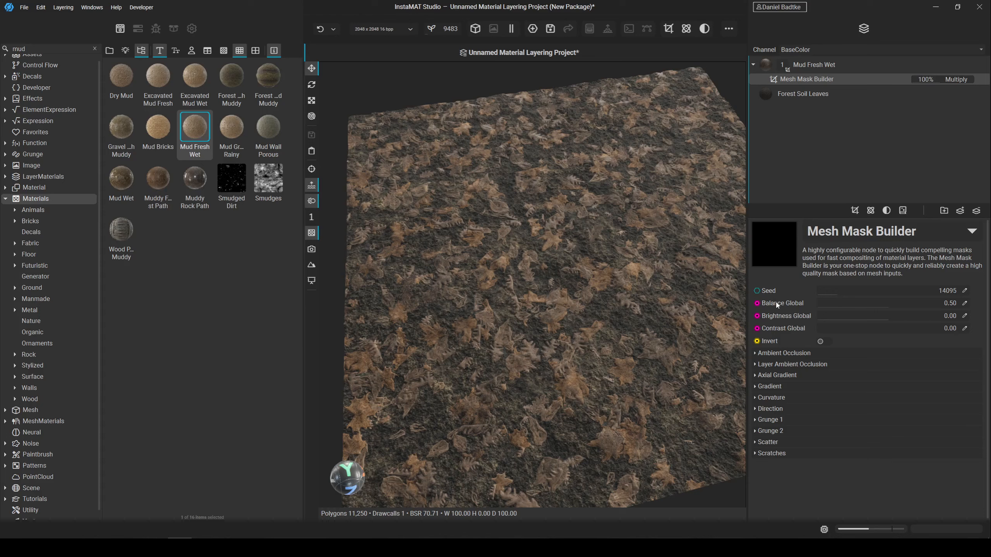
Set the Mesh Mask Builder's ambient occlusion opacity to 0.56 and turn off the ambient occlusion inversion.
left_click(780, 353)
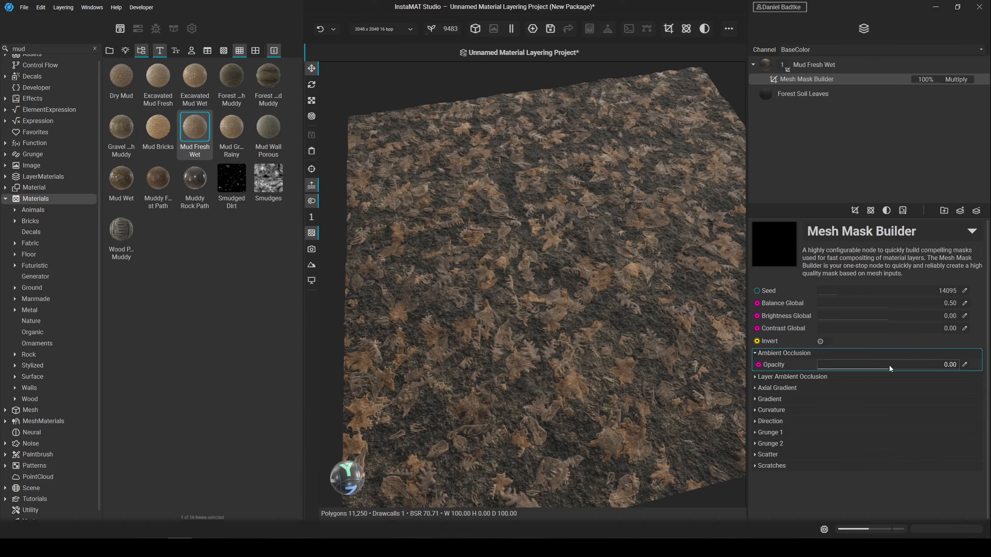
left_click_drag(889, 368, 928, 364)
left_click(823, 377)
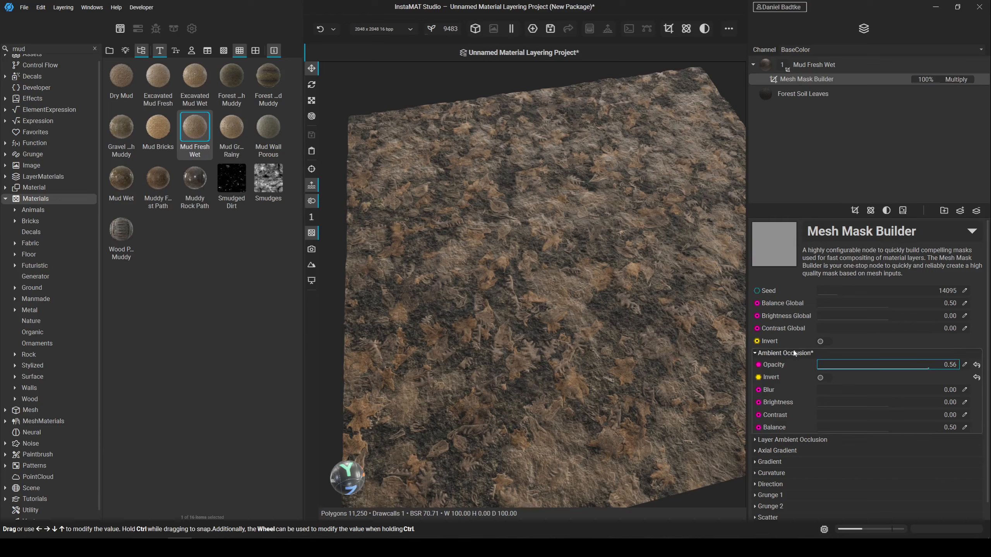
left_click(782, 354)
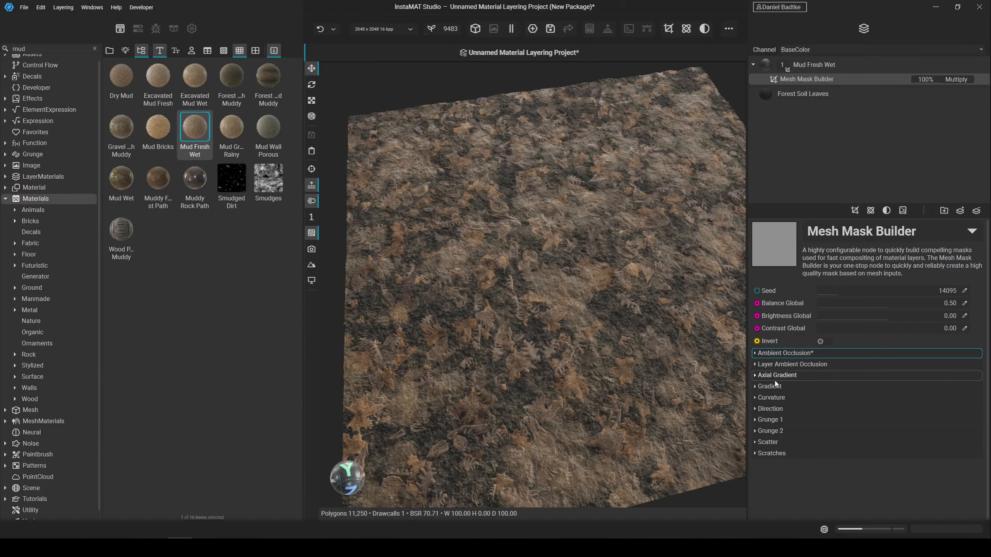
Set the mask's Gradient to opacity 0.33, brightness -0.21 and contrast 0.25.
left_click(769, 386)
left_click_drag(879, 396, 915, 391)
mouse_move(877, 423)
left_mouse_down()
mouse_move(836, 423)
mouse_move(898, 421)
mouse_move(882, 422)
left_mouse_up()
mouse_move(870, 435)
left_mouse_down()
mouse_move(852, 434)
mouse_move(872, 422)
left_mouse_up()
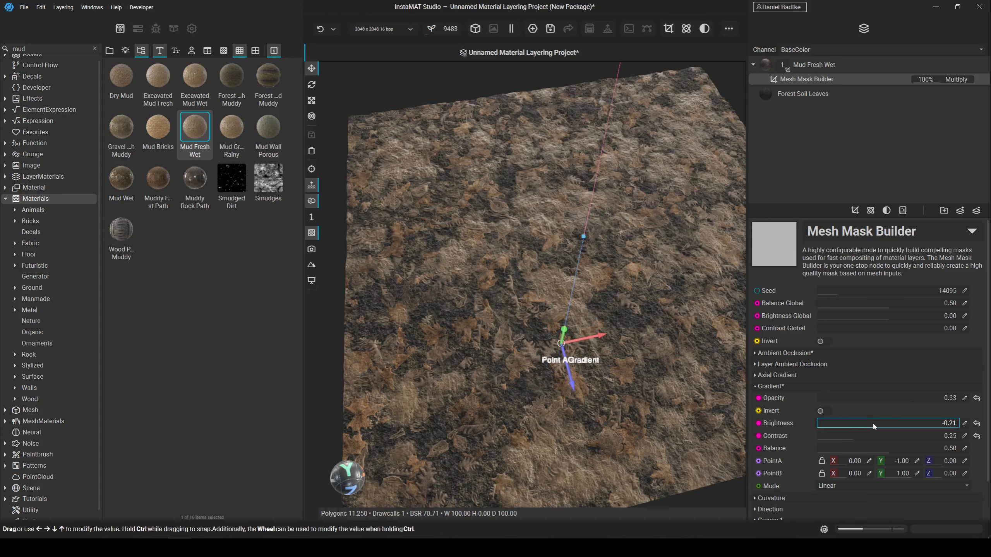
left_click(770, 387)
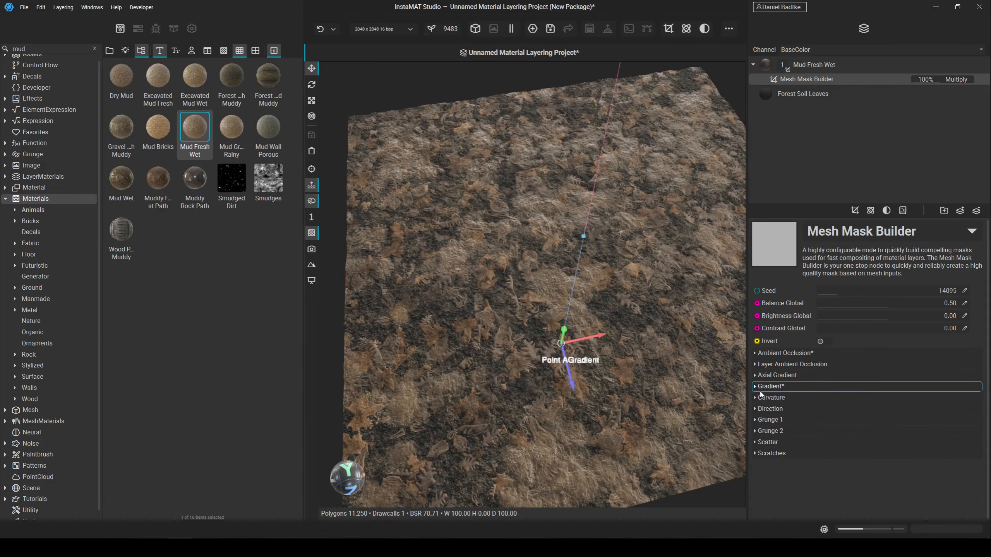
Raise the opacity of the mask's Grunge 1 effect to 0.27.
left_click(781, 420)
left_click_drag(679, 335, 668, 336, "alt")
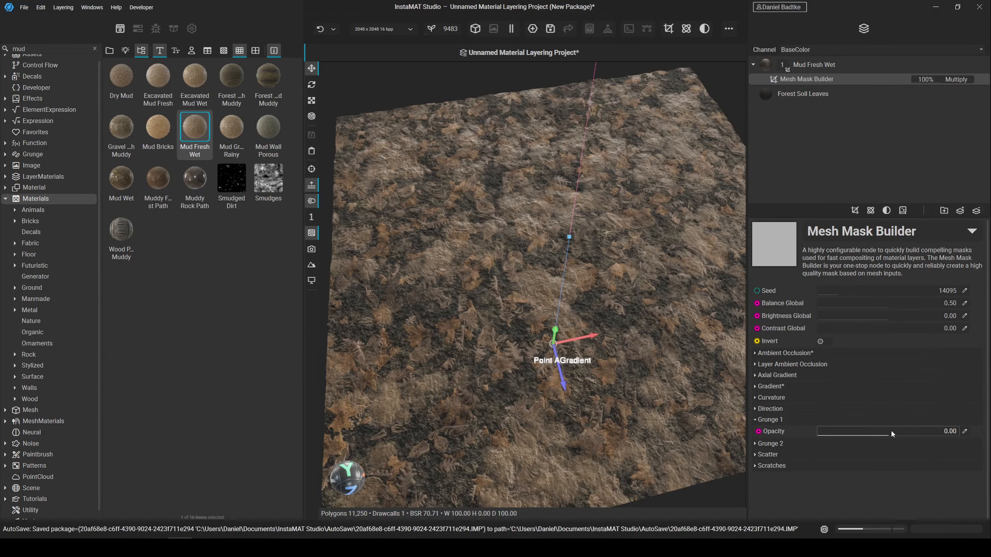
left_click_drag(891, 431, 905, 432)
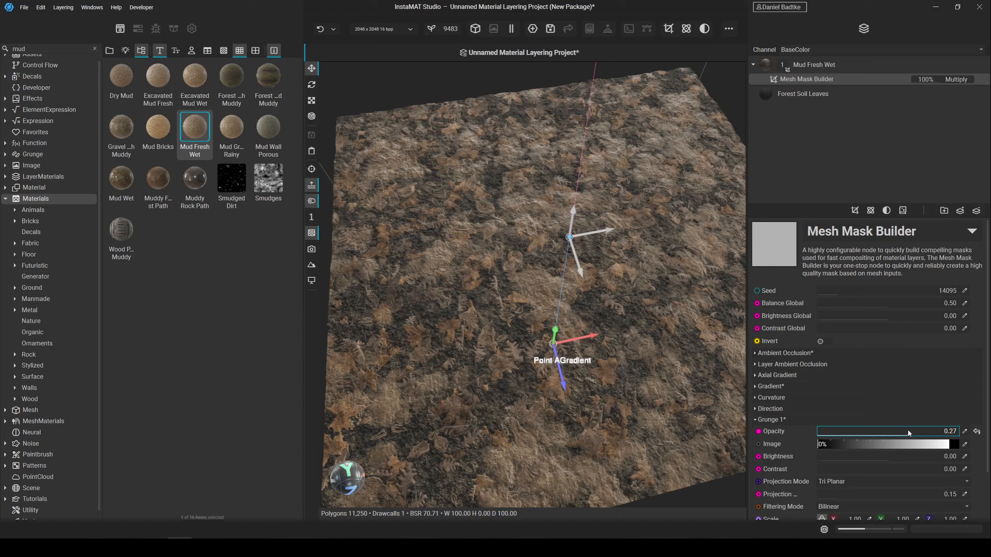
Use Dirt 2 as the Grunge 1 image, with Grunge 1 opacity -0.51, image balance 0.58 and image contrast 0.57.
left_click(964, 445)
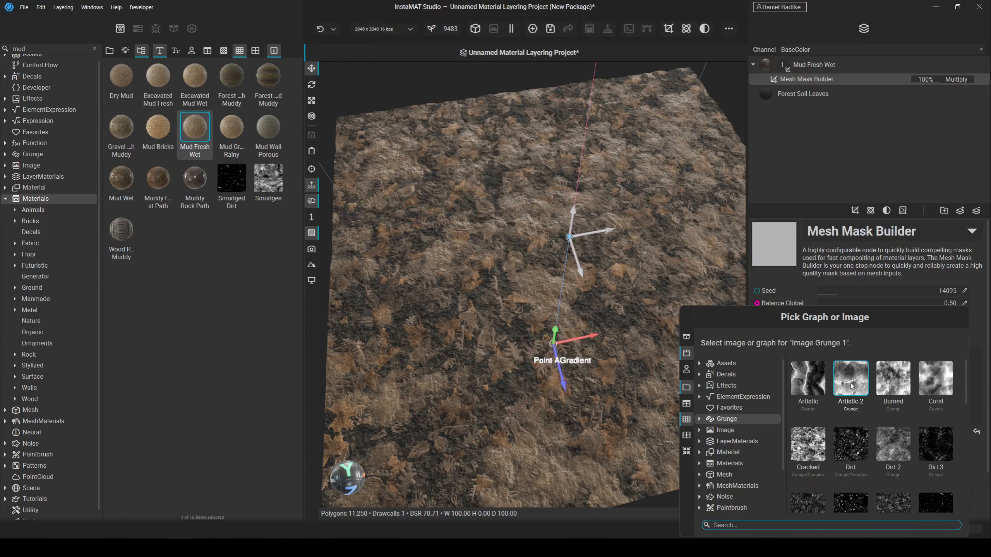
left_click(895, 446)
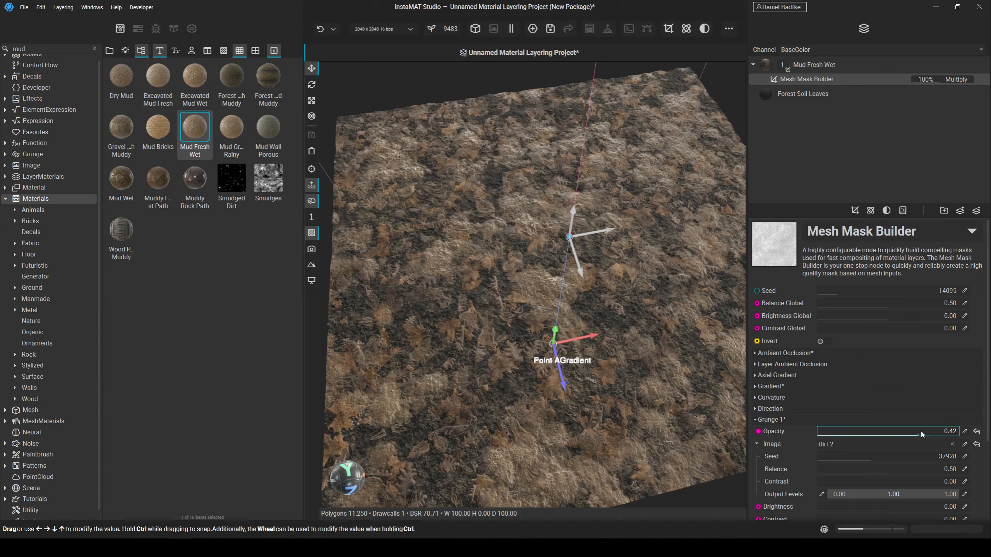
left_click_drag(920, 429, 838, 437)
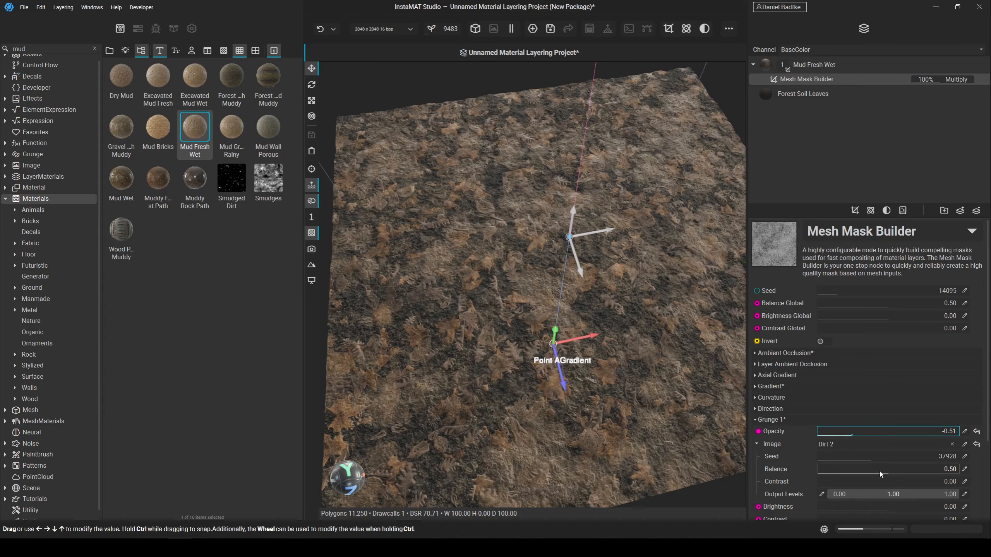
mouse_move(879, 474)
left_mouse_down()
mouse_move(854, 466)
mouse_move(909, 469)
mouse_move(833, 479)
mouse_move(897, 482)
left_mouse_up()
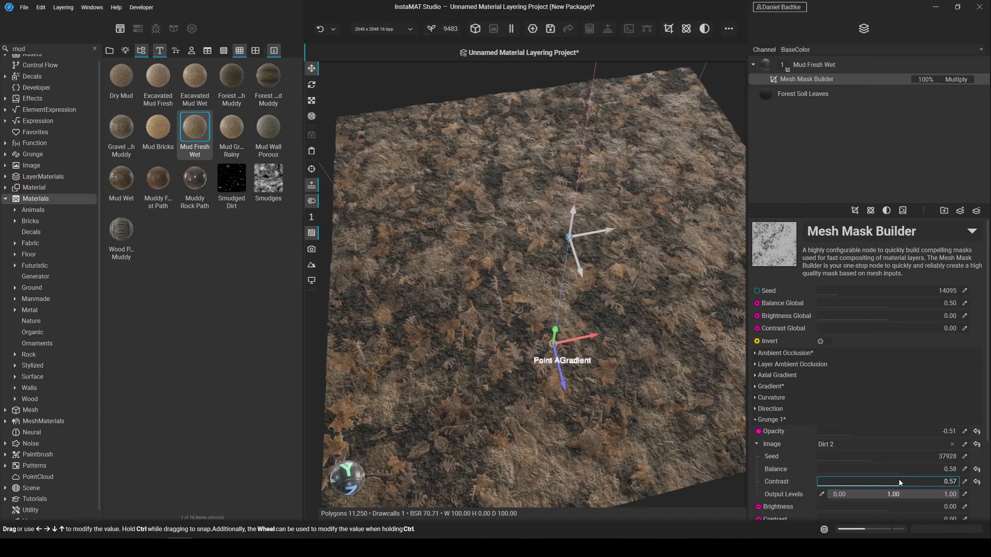
left_click_drag(703, 339, 636, 310)
Set up the mask's Grunge 2 effect with the Dirt 2 image and an opacity of -0.89.
scroll(797, 414, "down", 3)
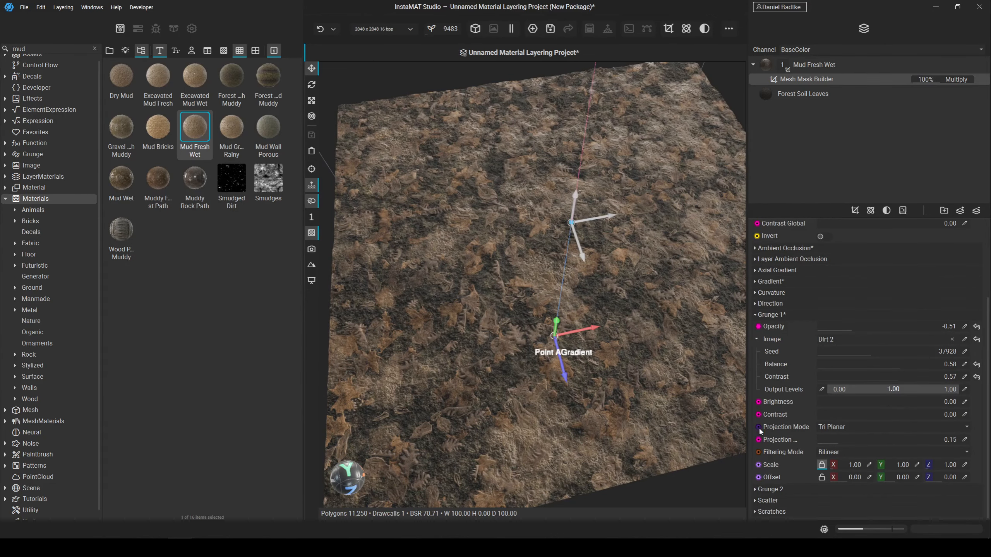
left_click(786, 486)
double_click(880, 500)
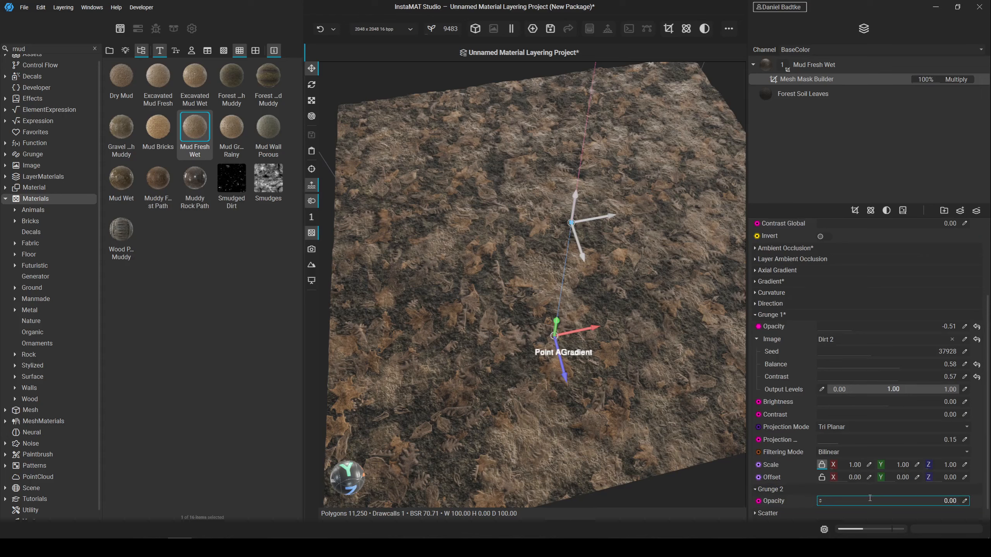
scroll(870, 498, "down", 1)
left_click_drag(899, 490, 921, 493)
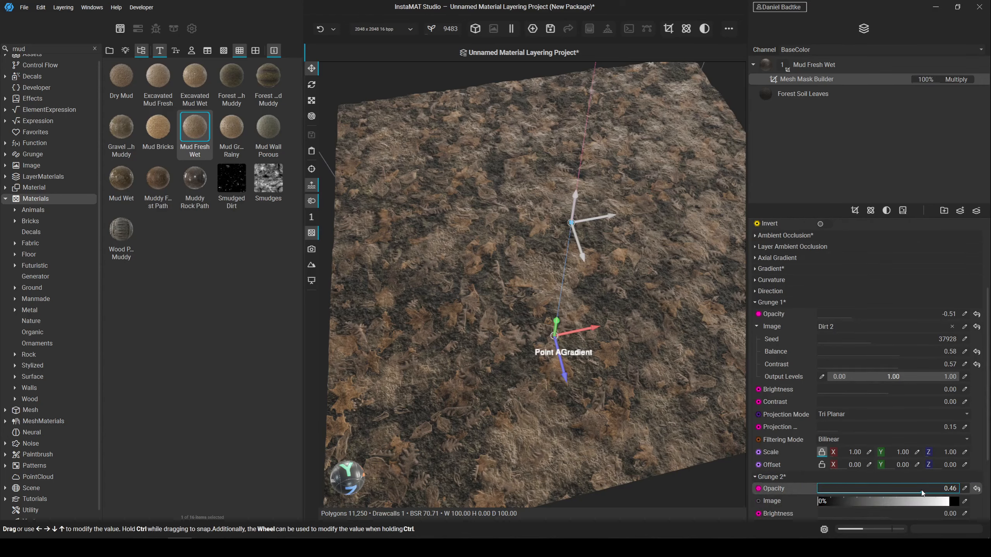
left_click(909, 501)
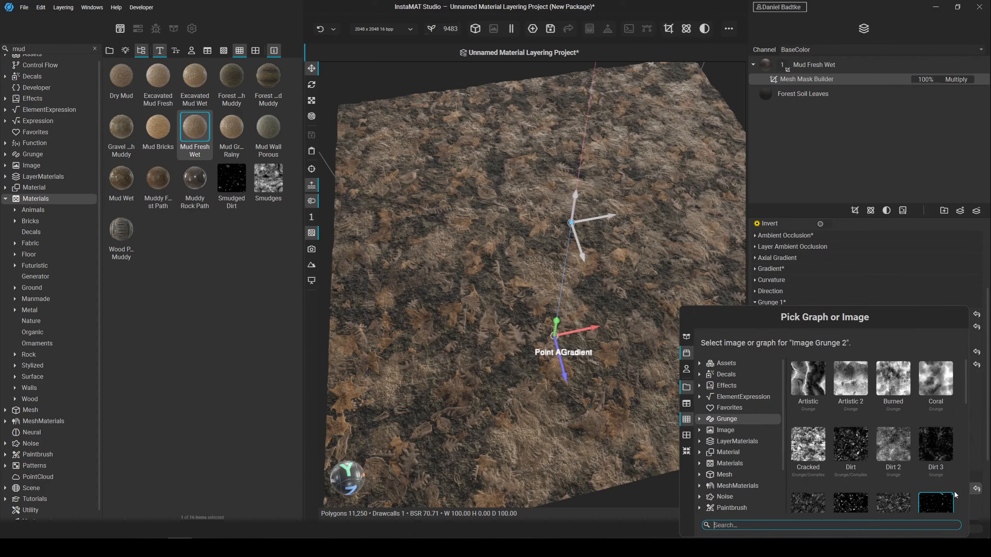
scroll(864, 425, "down", 2)
key("Escape")
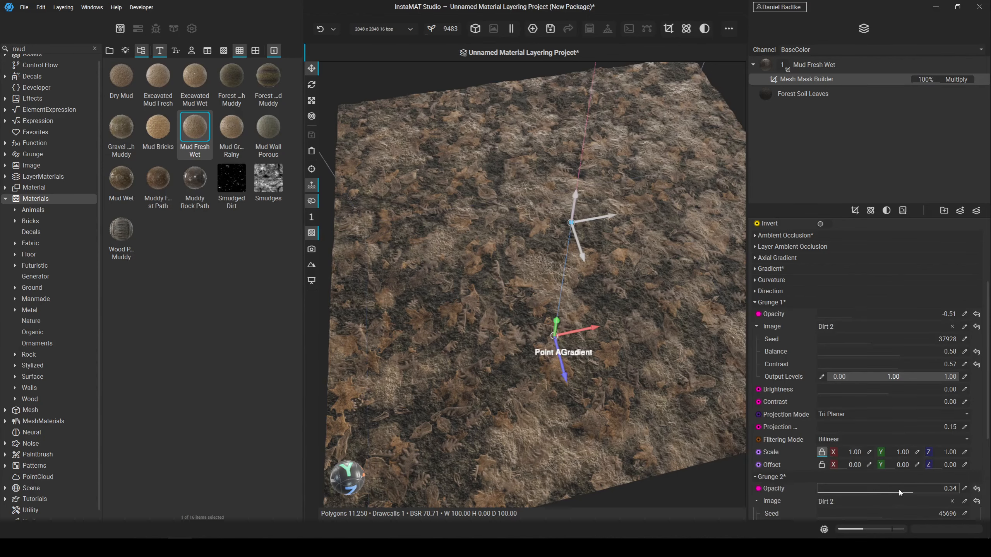
left_click_drag(899, 493, 791, 490)
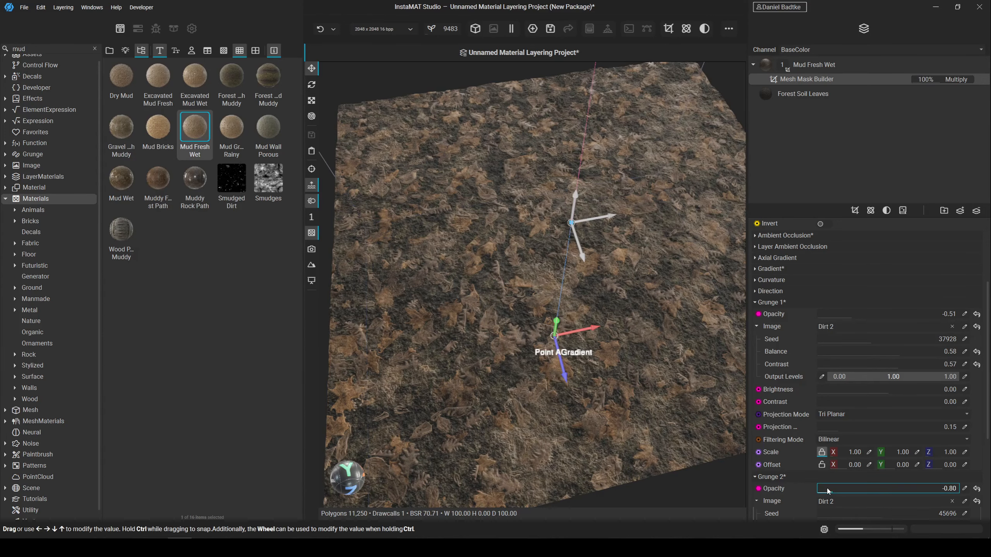
left_click_drag(659, 376, 659, 384)
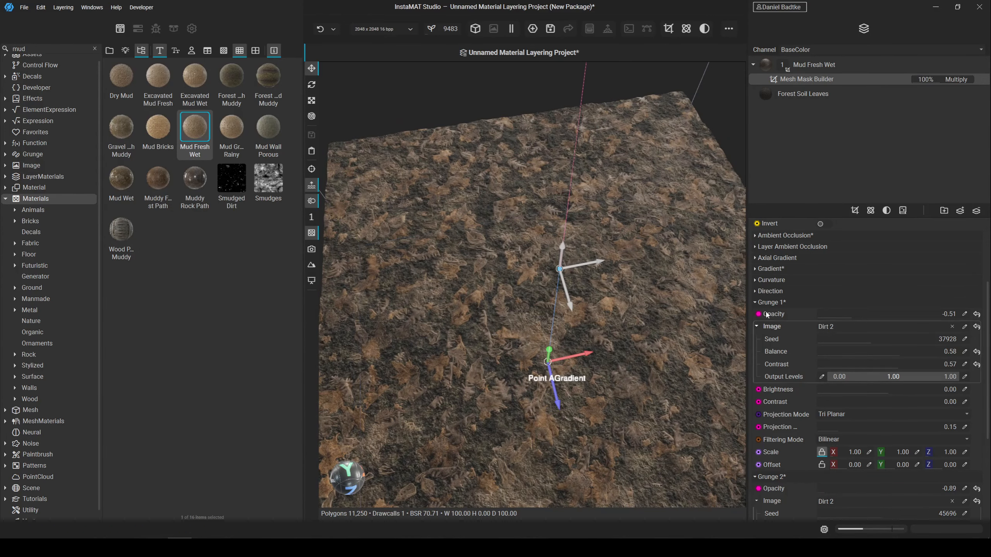
Set the height Blend Offset of the Mud Fresh Wet layer to -0.19 and inspect the blend up close.
left_click(832, 66)
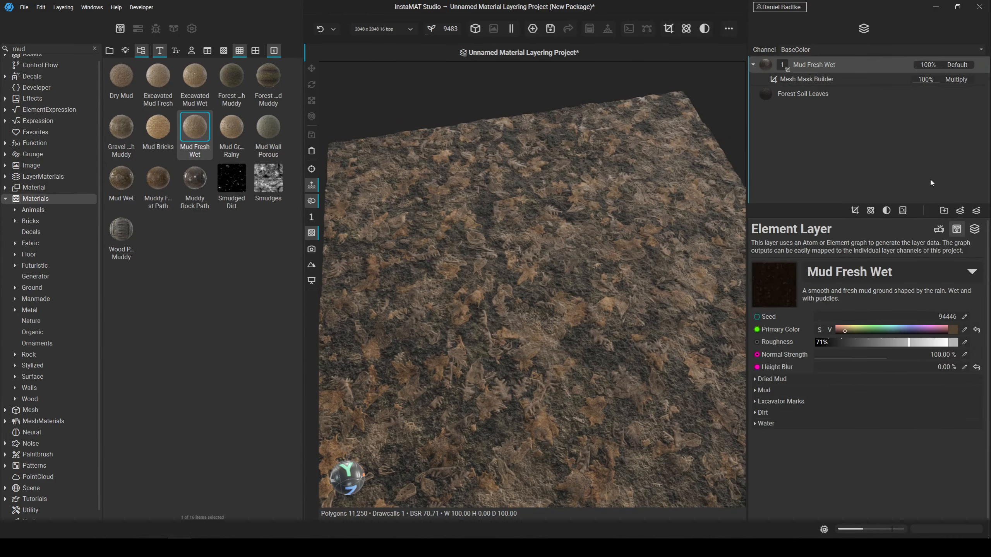
left_click(940, 231)
left_click(974, 229)
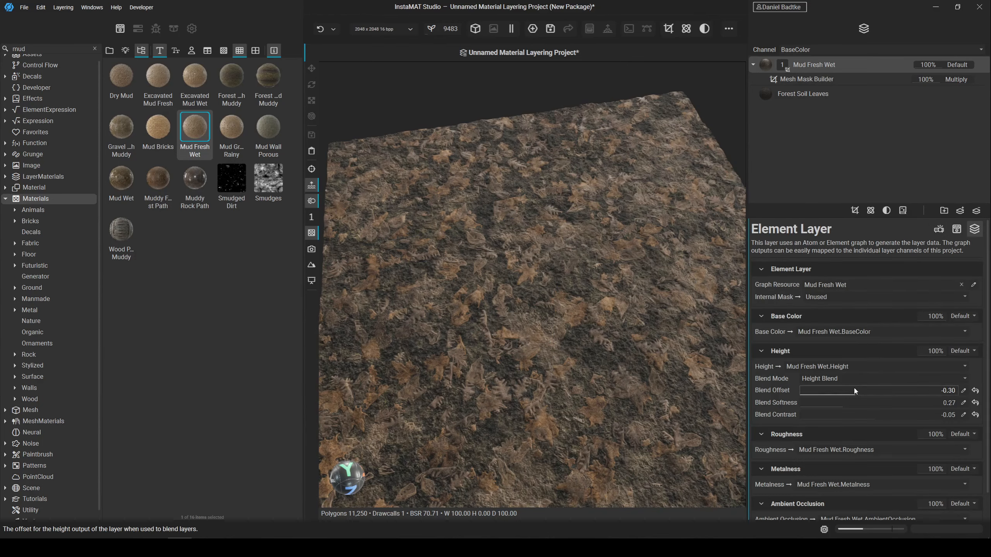
mouse_move(859, 390)
left_mouse_down()
mouse_move(883, 392)
mouse_move(863, 395)
left_mouse_up()
scroll(622, 373, "down", 5)
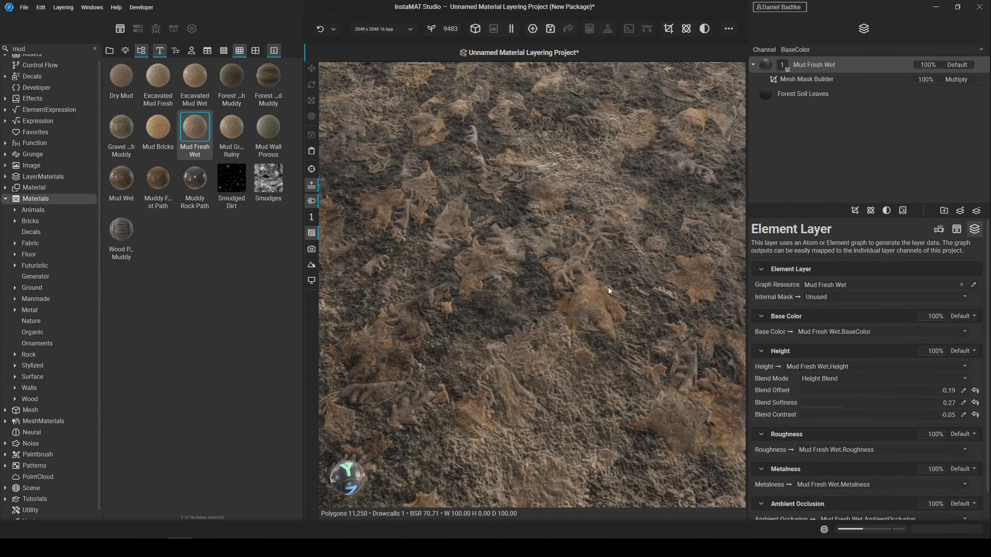
scroll(609, 290, "up", 5)
middle_click_drag(627, 309, 620, 332)
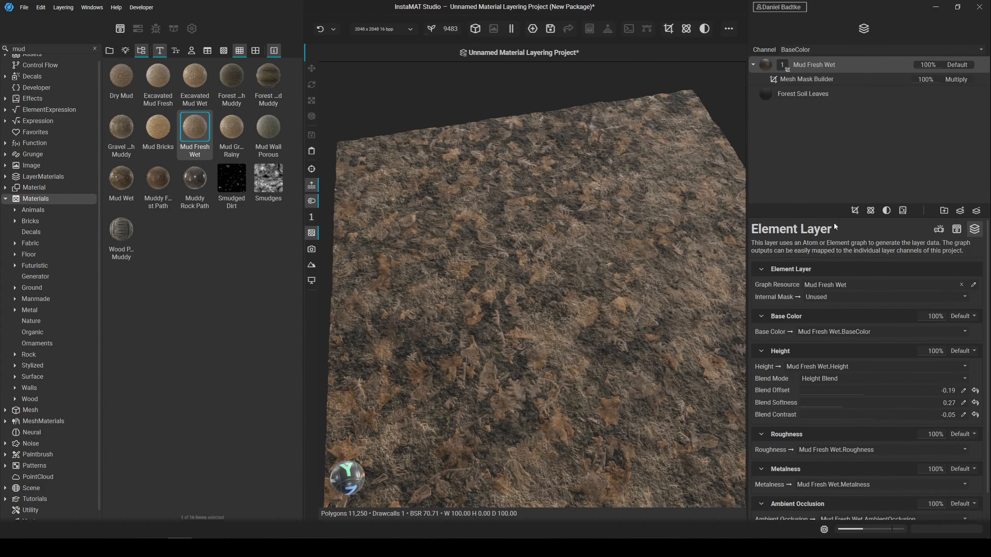
Darken the Mud Fresh Wet primary color to red 0.28289, green 0.23040 and blue 0.17499.
left_click(952, 231)
left_click(959, 332)
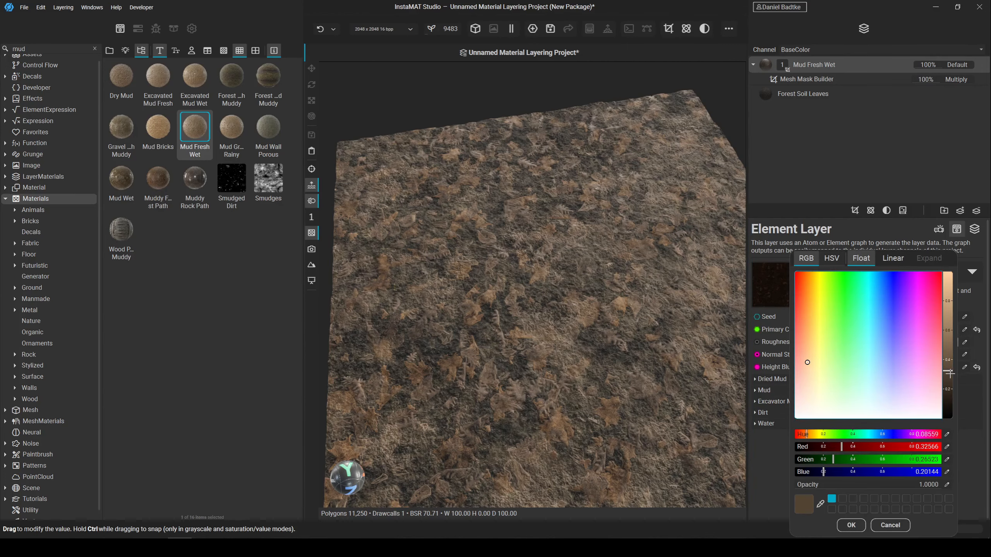
left_click_drag(949, 373, 949, 376)
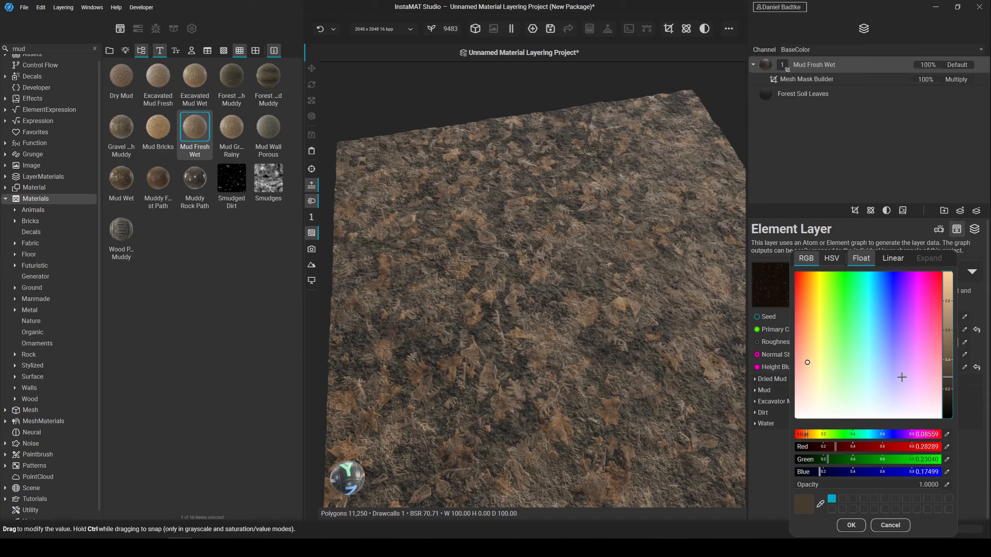
left_click(850, 525)
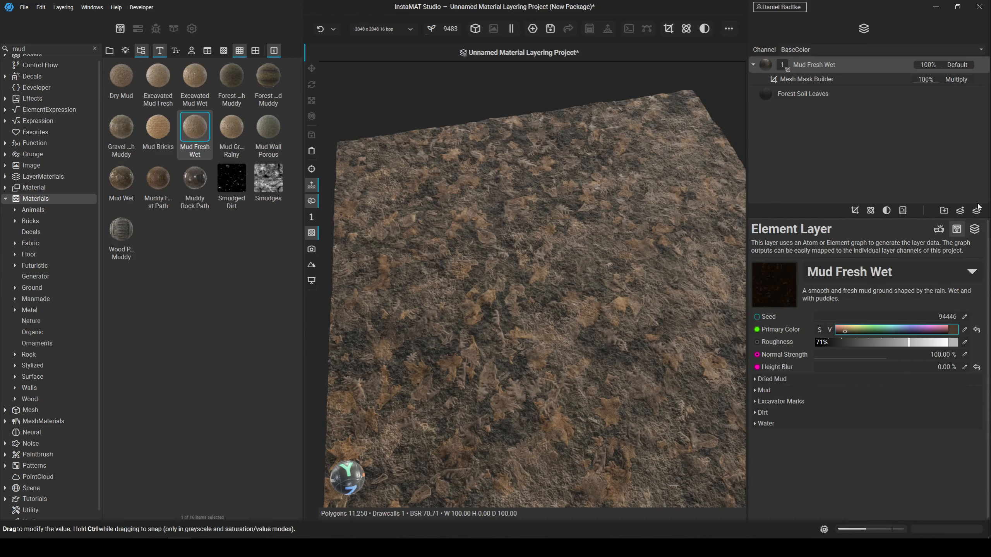
Add a Multi-Channel Layer above Mud Fresh Wet and show its channel settings.
left_click(959, 213)
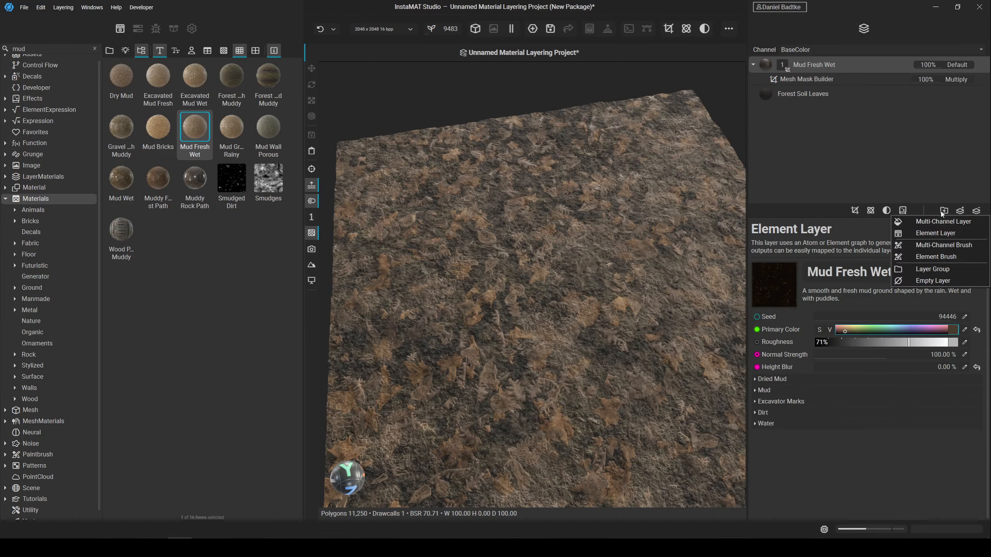
left_click(946, 222)
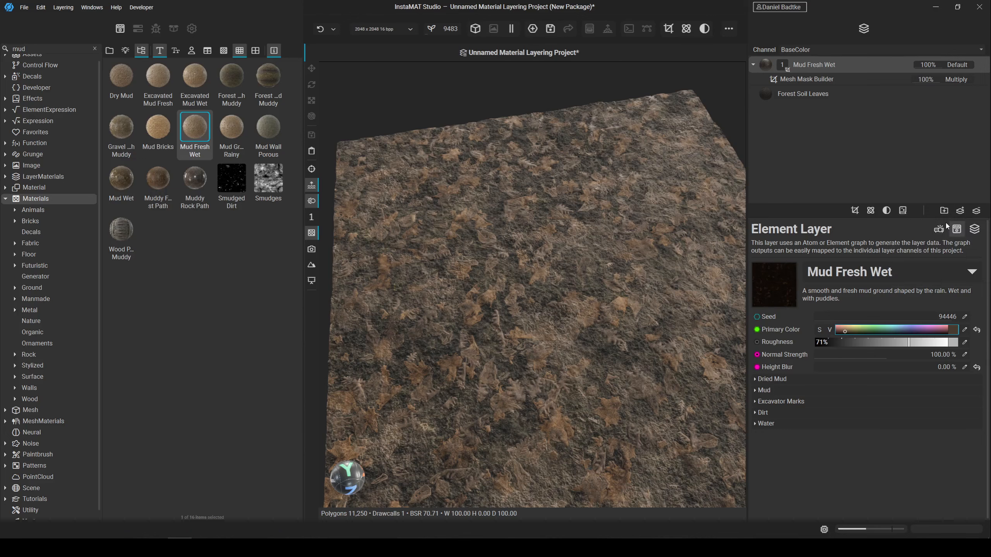
left_click(973, 231)
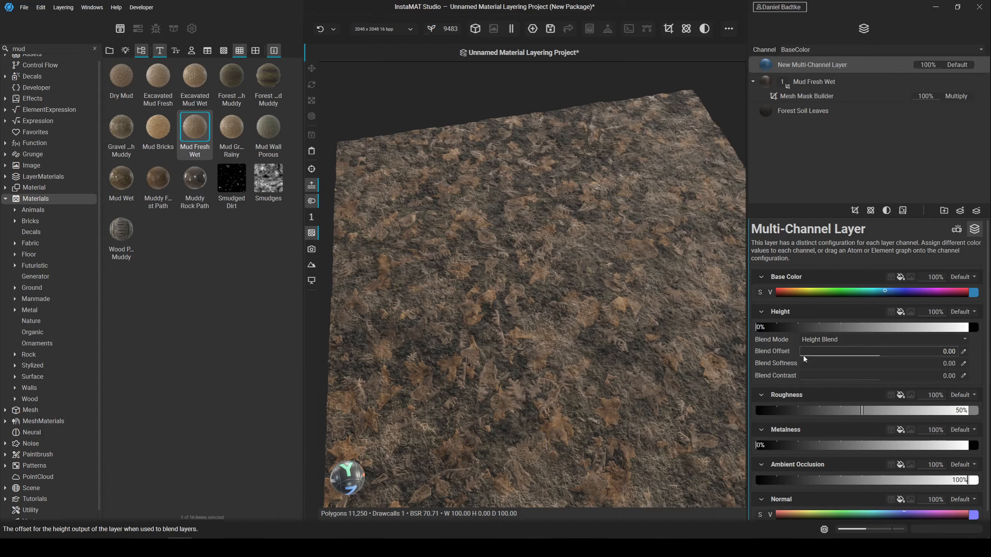
Set the Multi-Channel Layer's height Blend Offset to 0.39 and its roughness to 0%.
left_click_drag(863, 355, 905, 353)
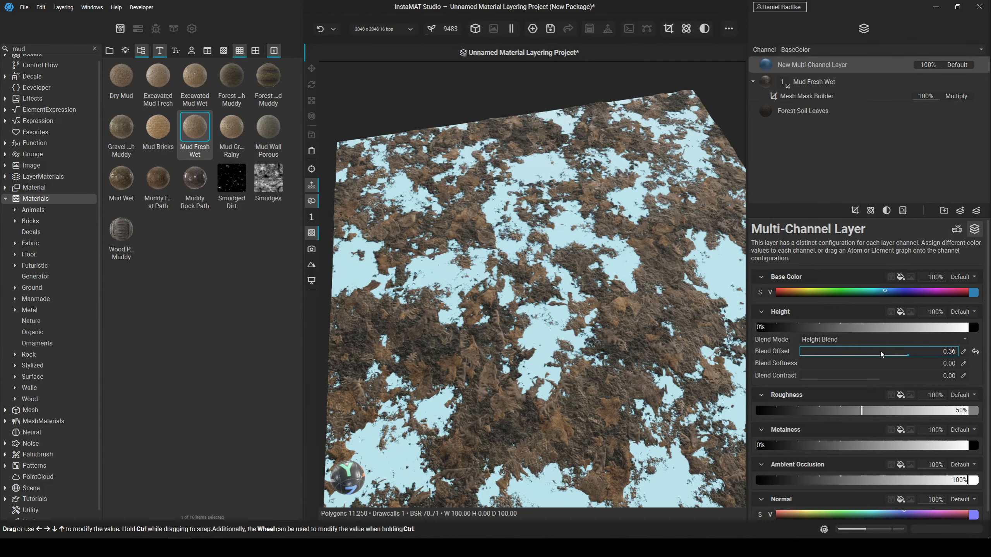
scroll(766, 345, "down", 1)
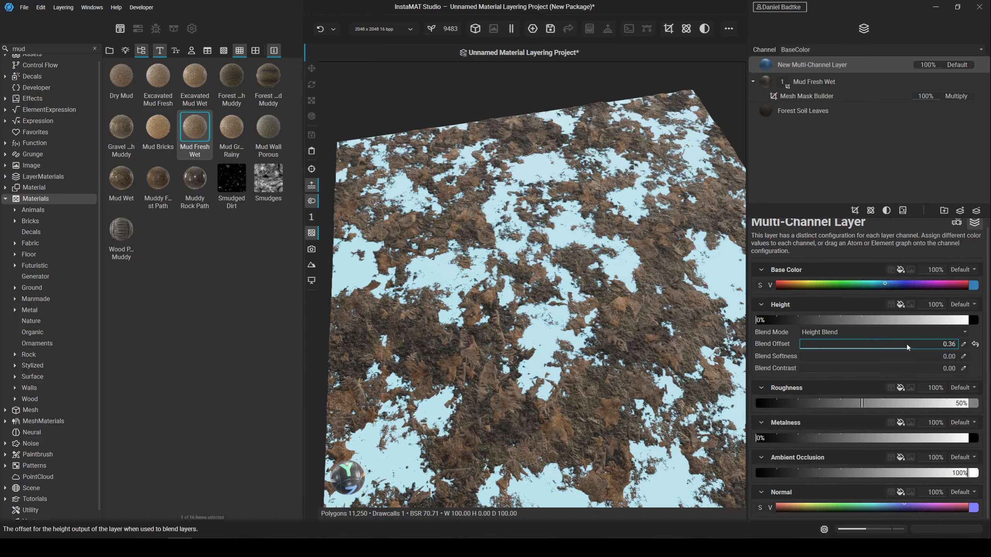
left_click_drag(907, 345, 910, 346)
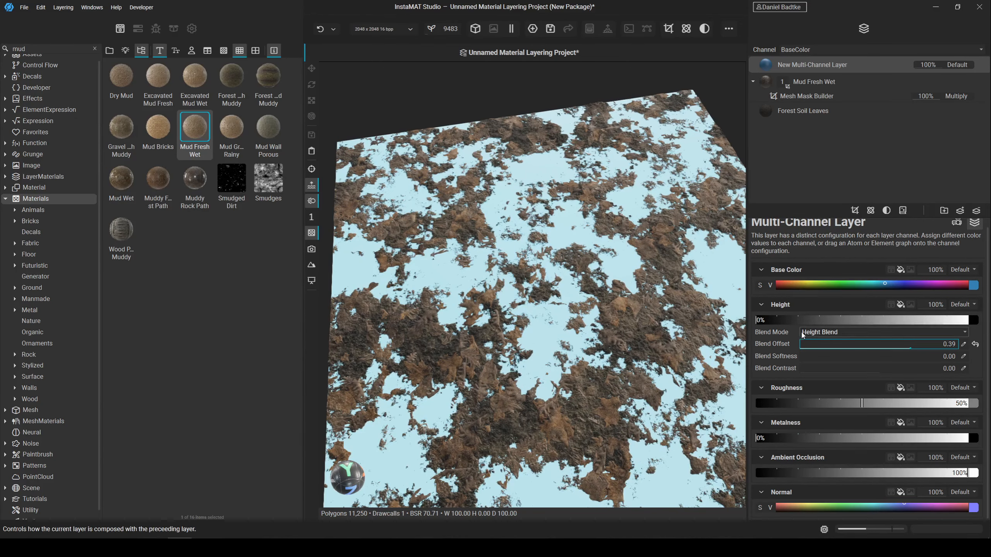
left_click_drag(854, 403, 760, 403)
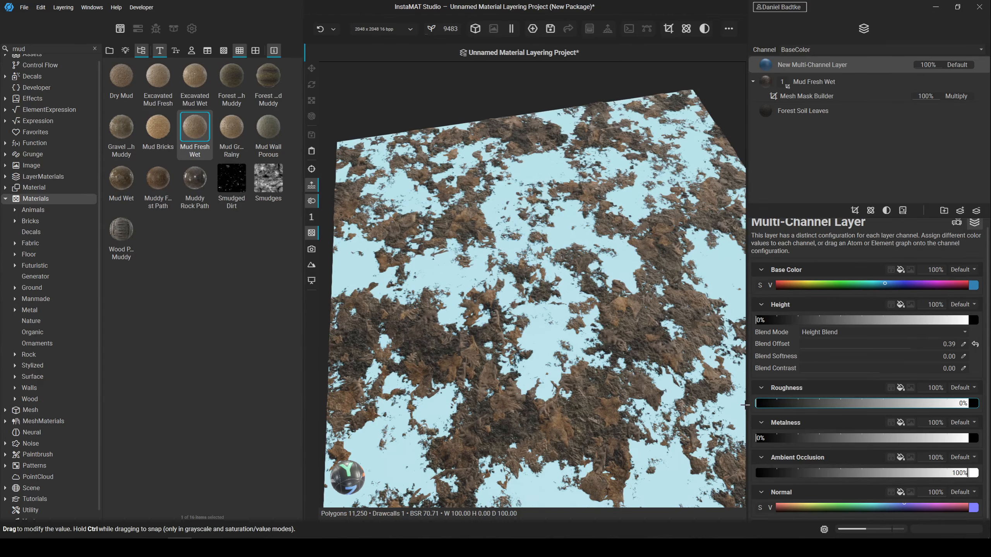
Switch the viewport to another environment image and rotate the lighting until reflections fall on the puddle areas.
middle_click_drag(685, 389, 691, 353)
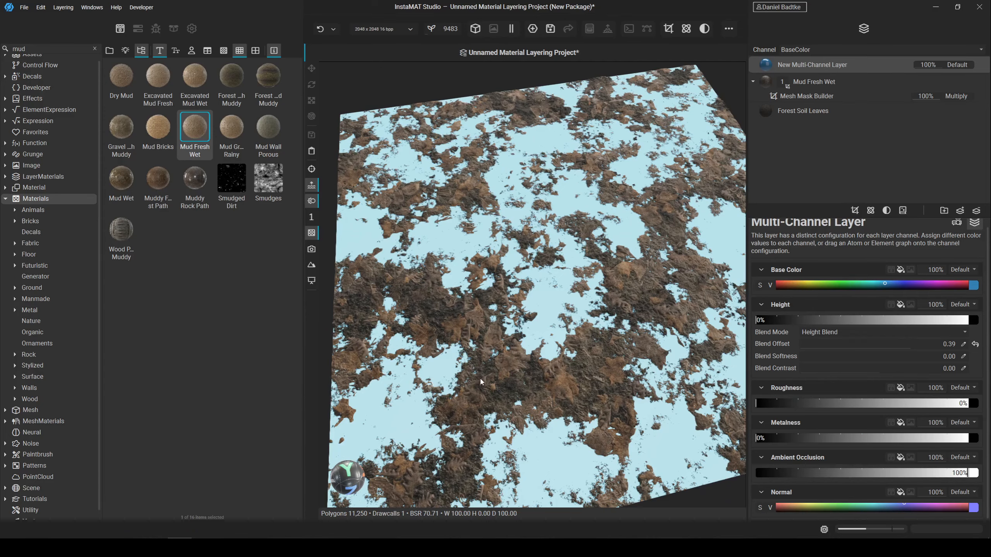
scroll(402, 351, "up", 6)
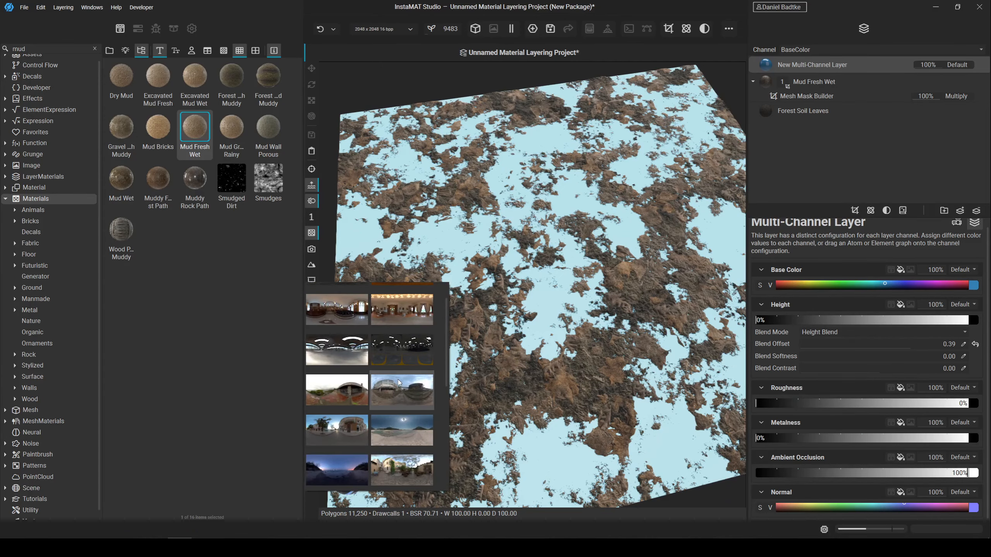
left_click(341, 383)
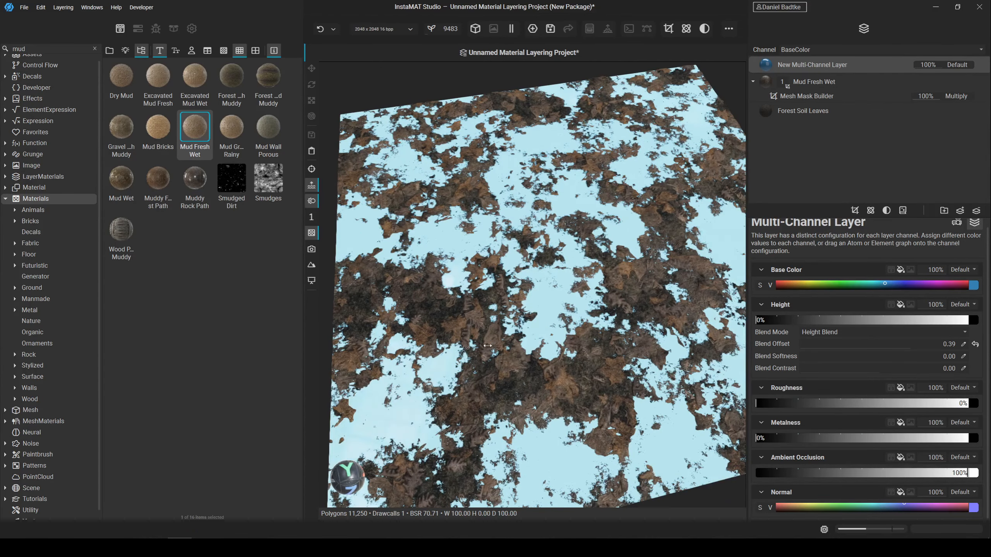
right_click_drag(554, 344, 539, 347, "shift")
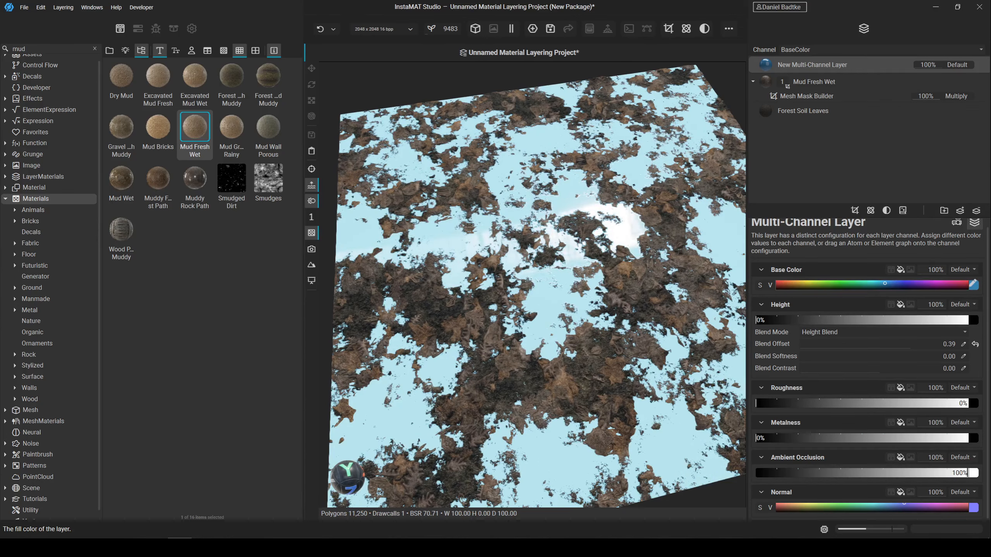
Darken the Multi-Channel Layer's base color to black and set its blend mode to Screen.
left_click(968, 289)
mouse_move(923, 388)
left_mouse_down()
mouse_move(924, 403)
mouse_move(949, 392)
left_mouse_up()
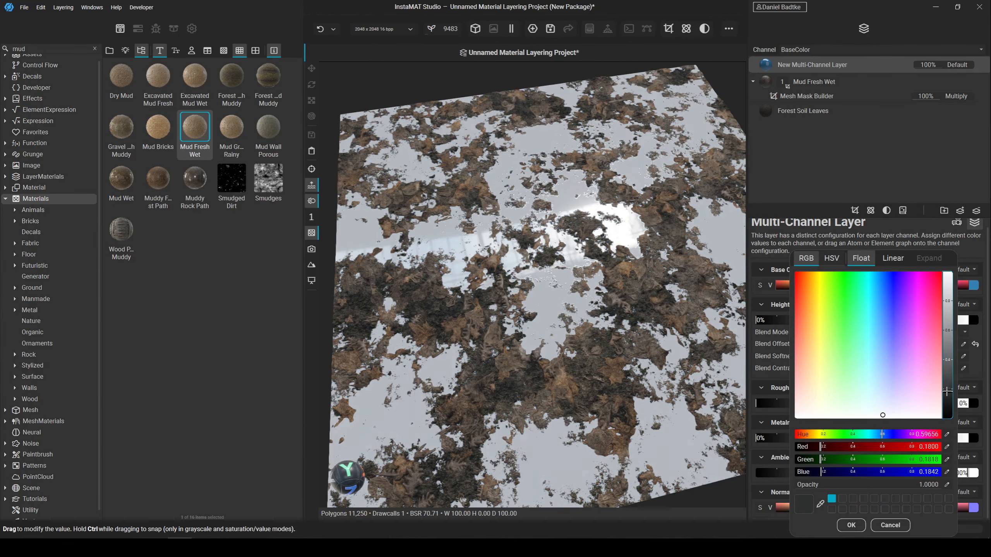
left_click(851, 524)
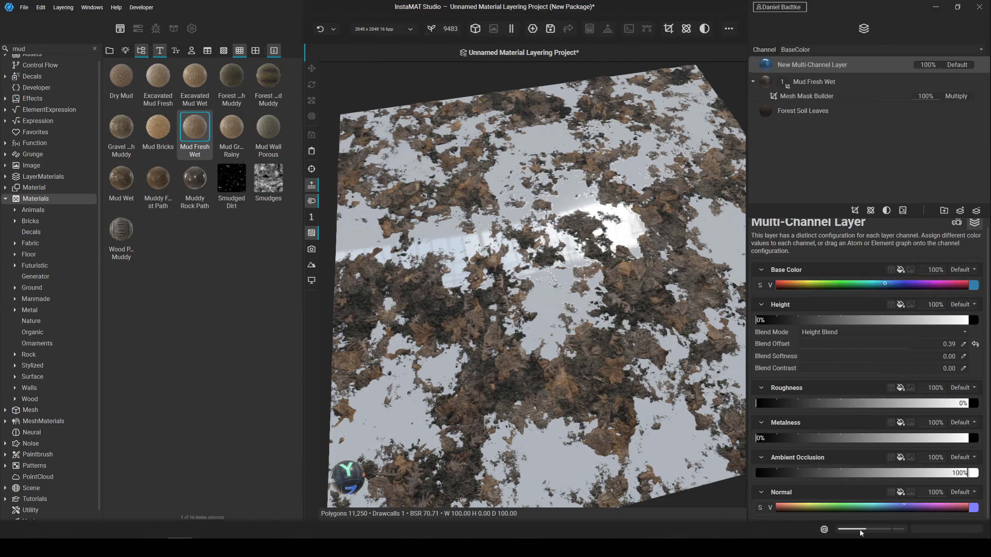
left_click(967, 66)
left_click(952, 192)
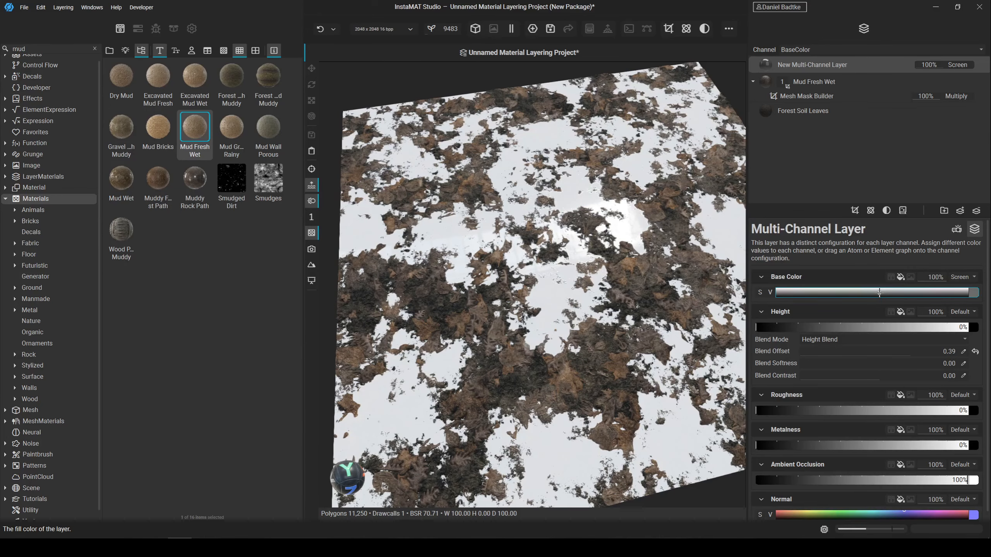
left_click_drag(879, 292, 871, 300)
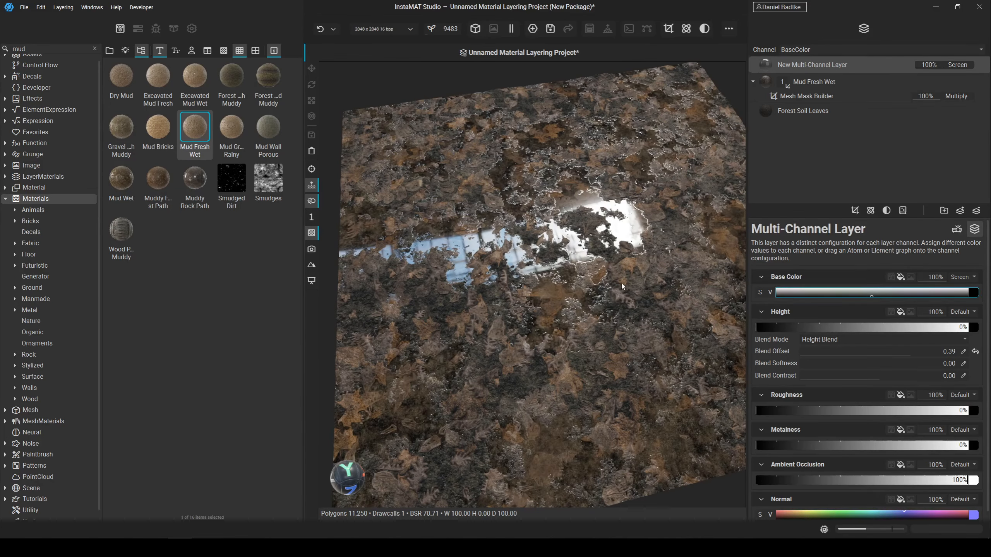
left_click_drag(588, 274, 568, 283)
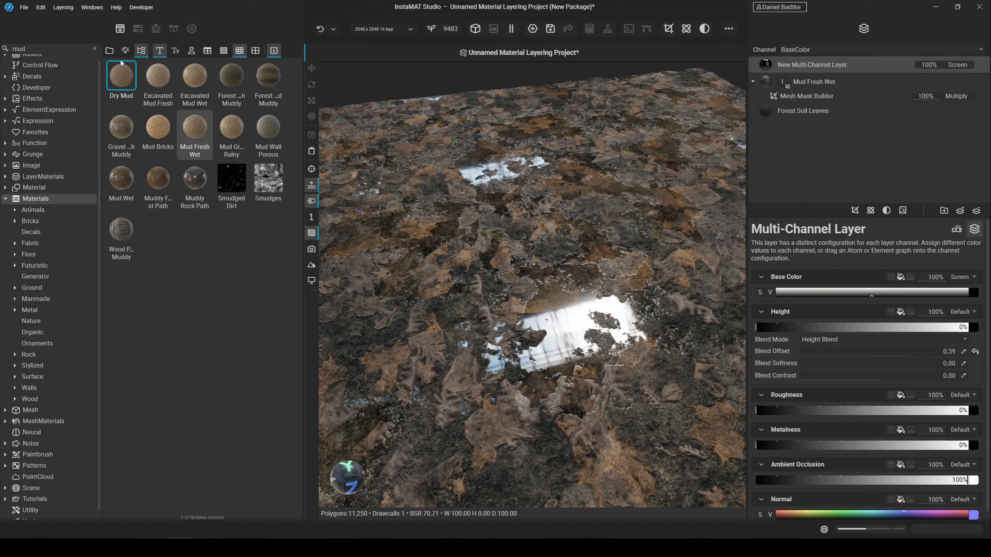
Search the material library for stone and insert Medieval Cobblestone Worn as a layer between the Multi-Channel Layer and Mud Fresh Wet.
left_click(70, 50)
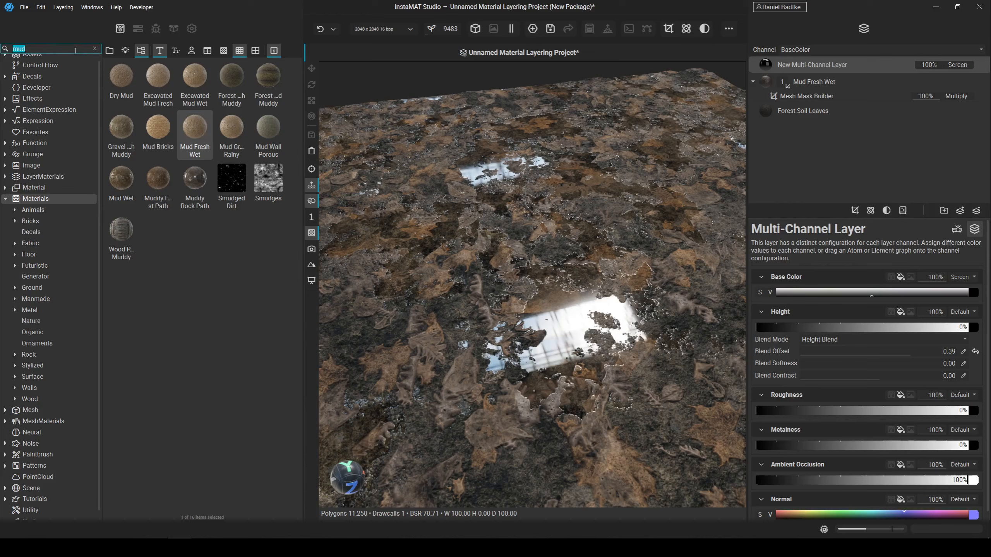
type("stone")
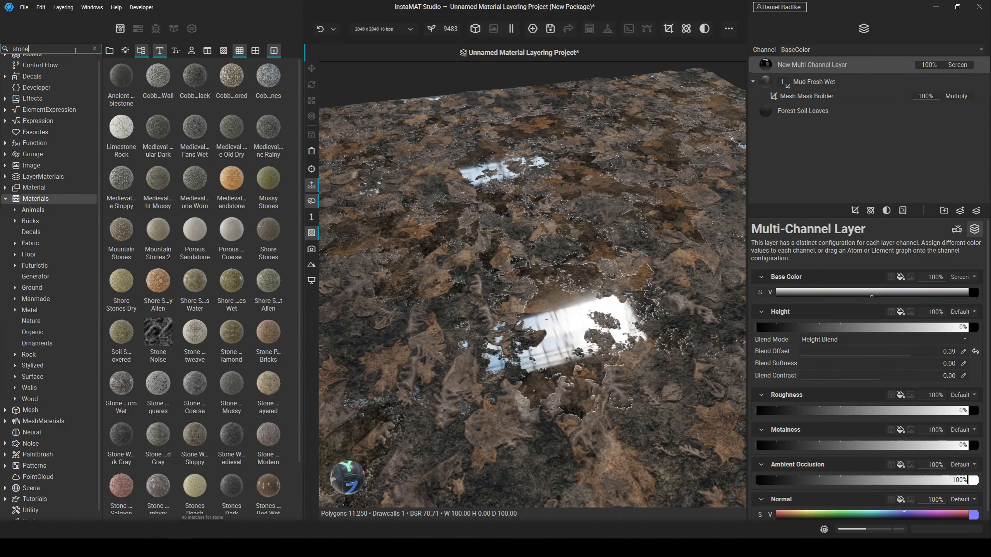
left_click(235, 130)
mouse_move(201, 183)
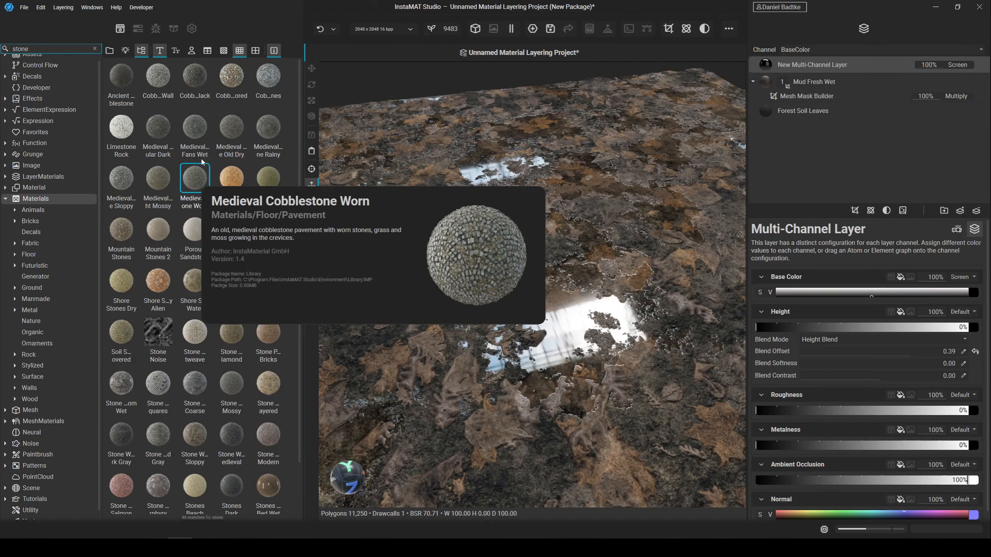
left_click_drag(197, 178, 834, 78)
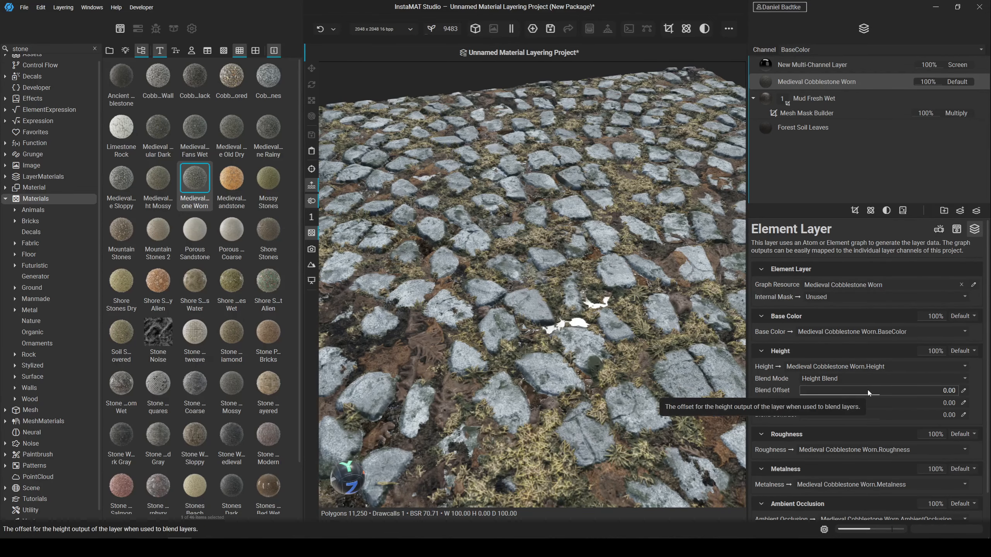
Set the cobblestone layer's height Blend Offset to -0.17, Blend Softness to 0.21 and Blend Contrast to 0.19.
left_click_drag(868, 392, 894, 416)
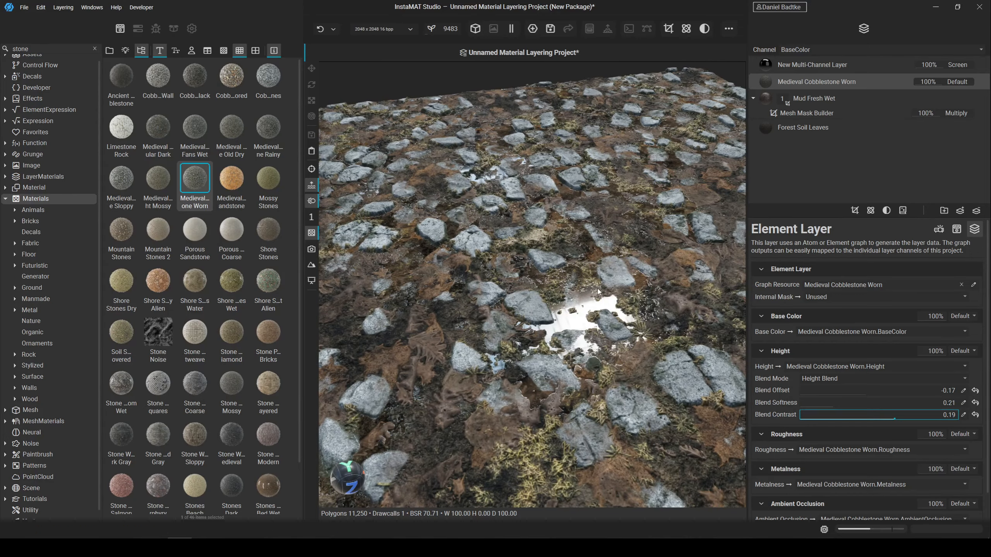
scroll(607, 297, "down", 3)
middle_click_drag(614, 293, 557, 256)
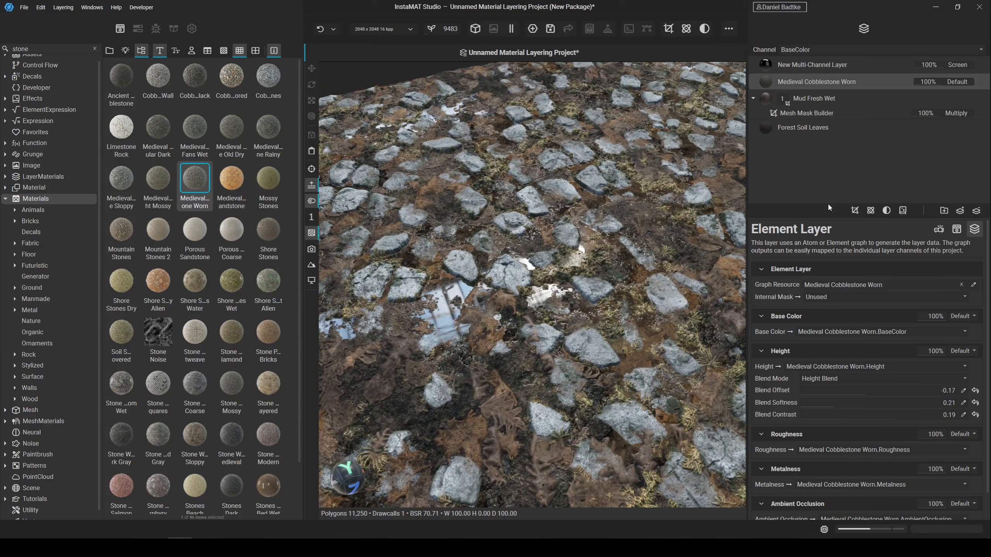
Darken the Soil color in the Medieval Cobblestone Worn material's parameters.
left_click(955, 229)
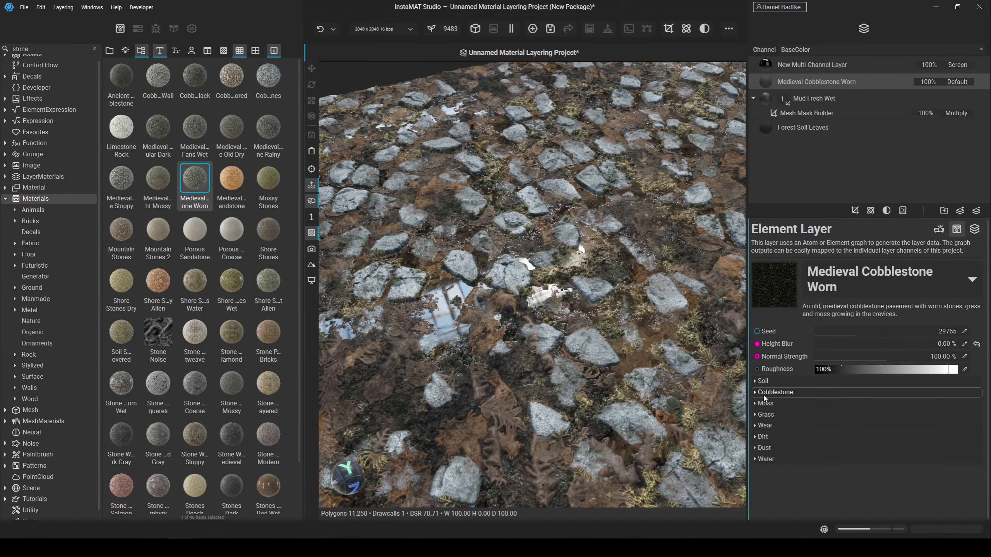
left_click(762, 381)
left_click(950, 406)
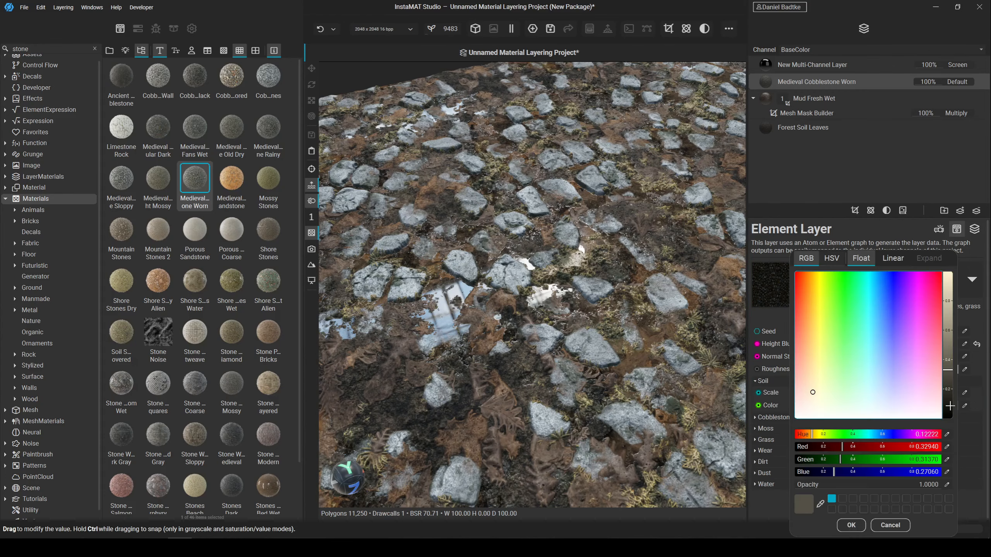
left_click(960, 401)
Darken the cobblestone's Primary Color to near-black, about red 0.115, green 0.118, blue 0.118.
left_click(834, 419)
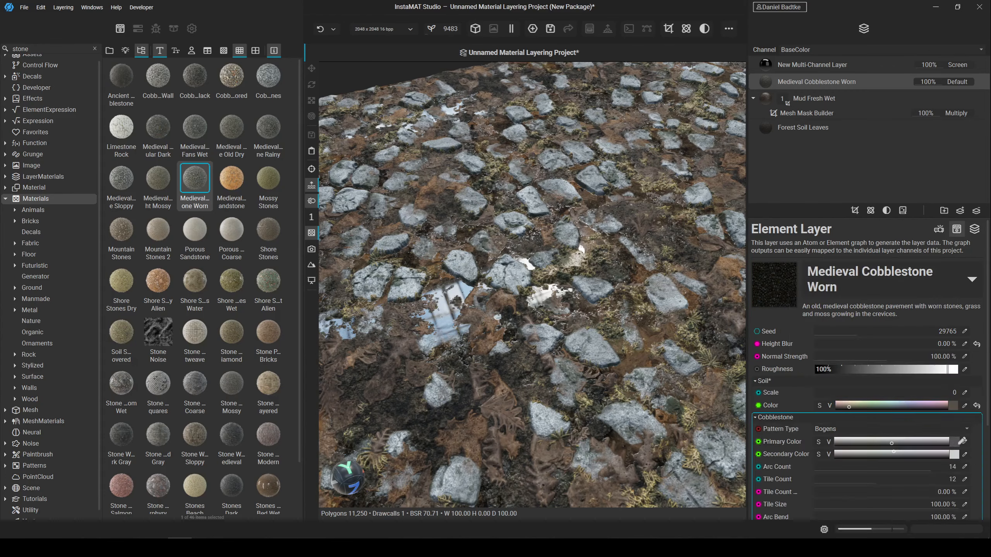
left_click(962, 441)
left_click(952, 406)
mouse_move(947, 383)
left_mouse_down()
mouse_move(947, 413)
mouse_move(947, 400)
left_mouse_up()
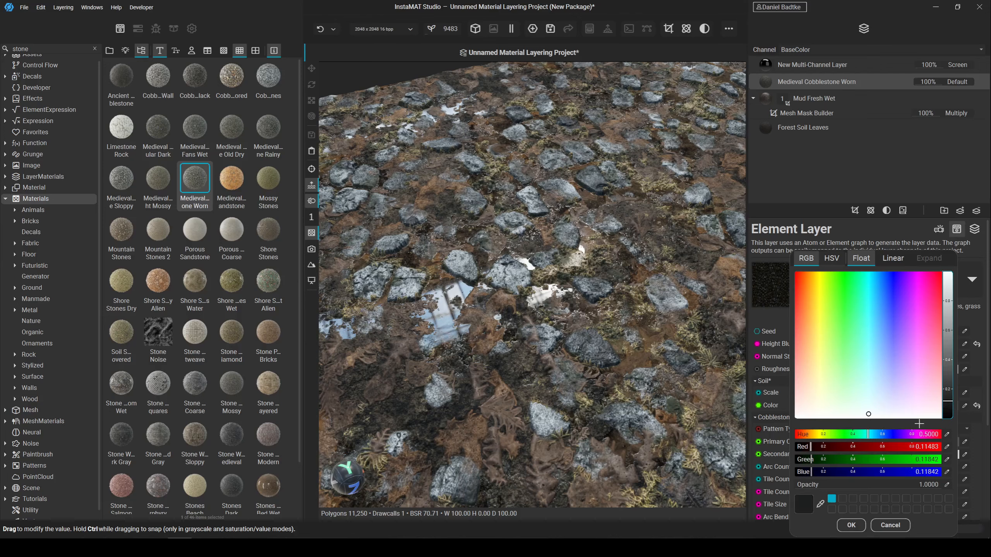
left_click(851, 525)
Set the cobblestone's Secondary Color to a mid grey, about red 0.659, green 0.667, blue 0.691.
left_click(957, 456)
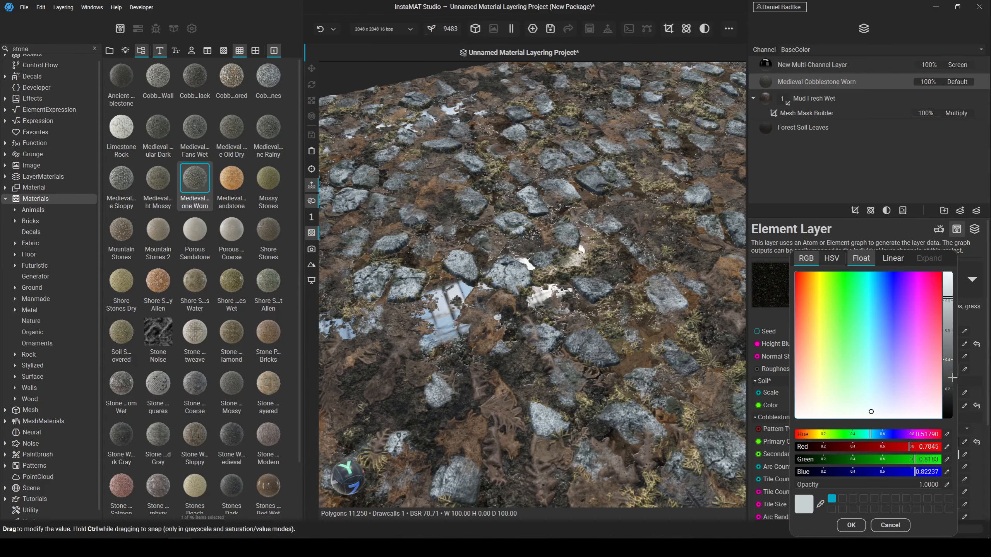
left_click(946, 375)
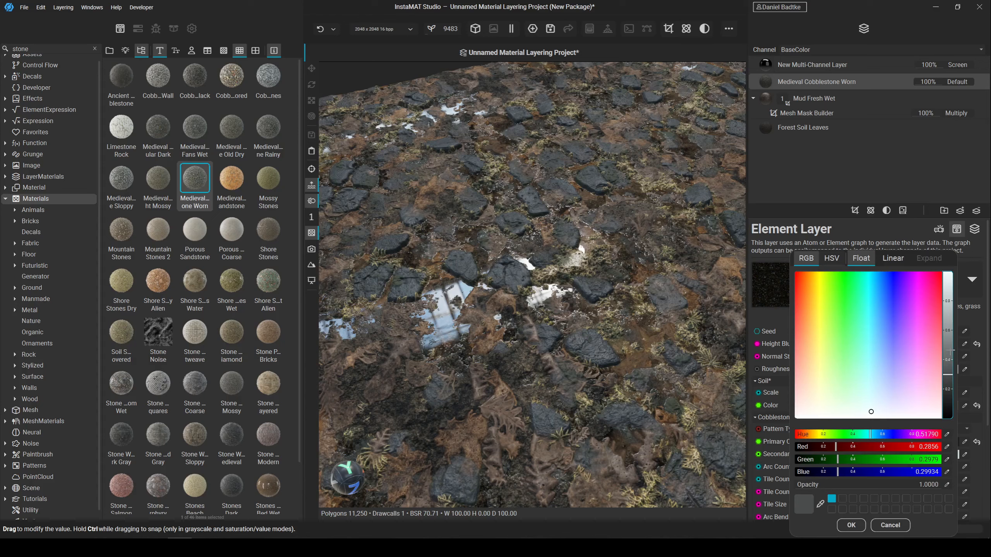
left_click(948, 352)
left_click(948, 337)
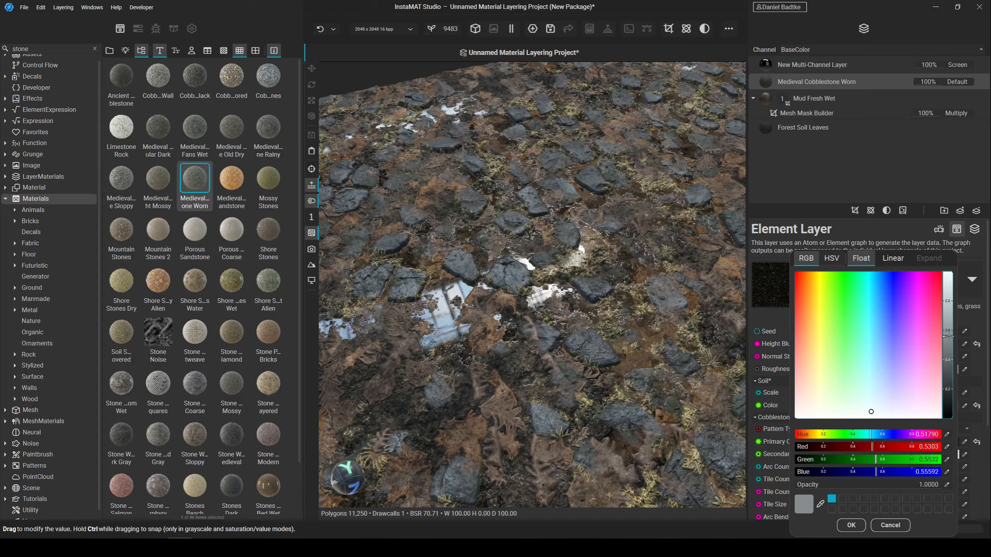
left_click(947, 317)
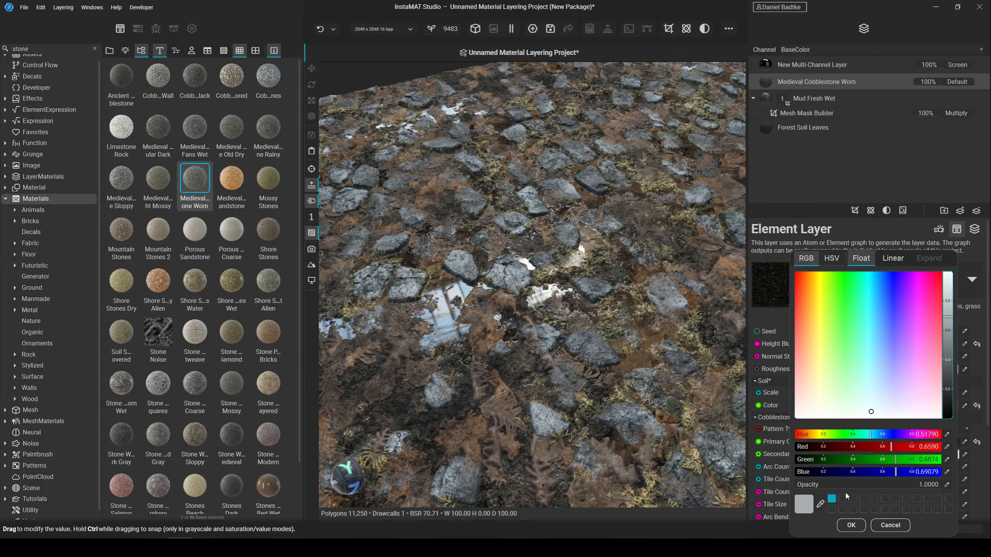
left_click(855, 525)
Add a Mesh Mask Builder mask to the Medieval Cobblestone Worn layer and invert it.
scroll(632, 363, "down", 5)
left_click_drag(640, 365, 623, 331)
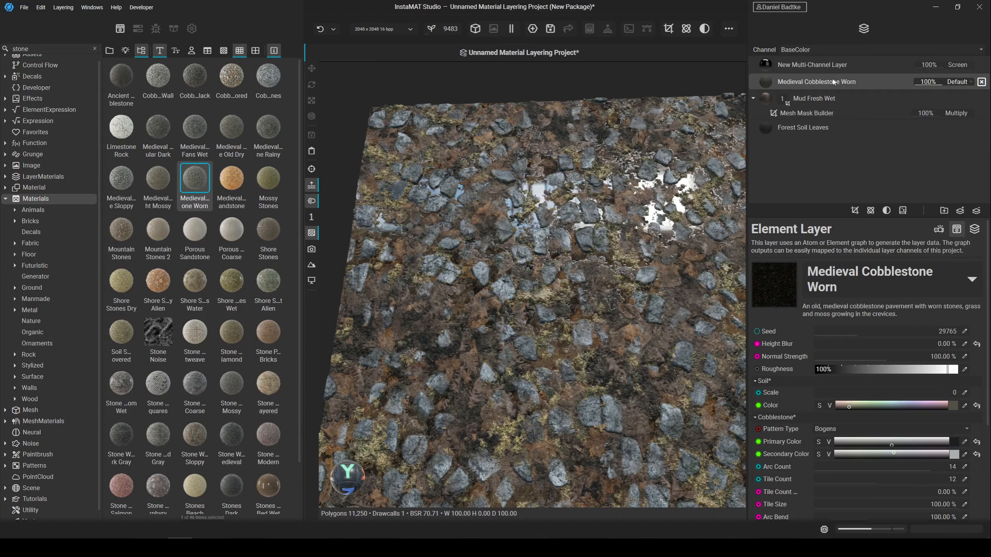
left_click(854, 211)
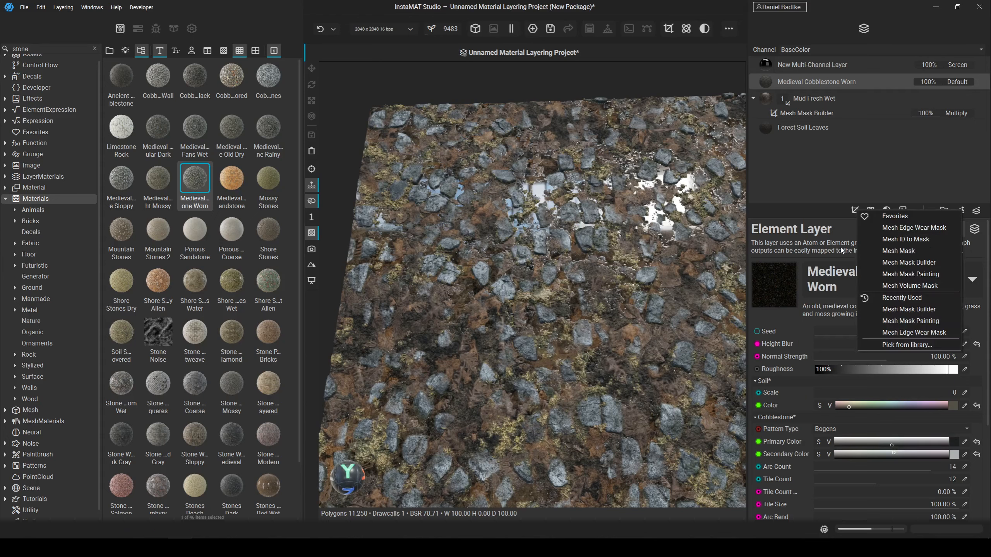
left_click(908, 263)
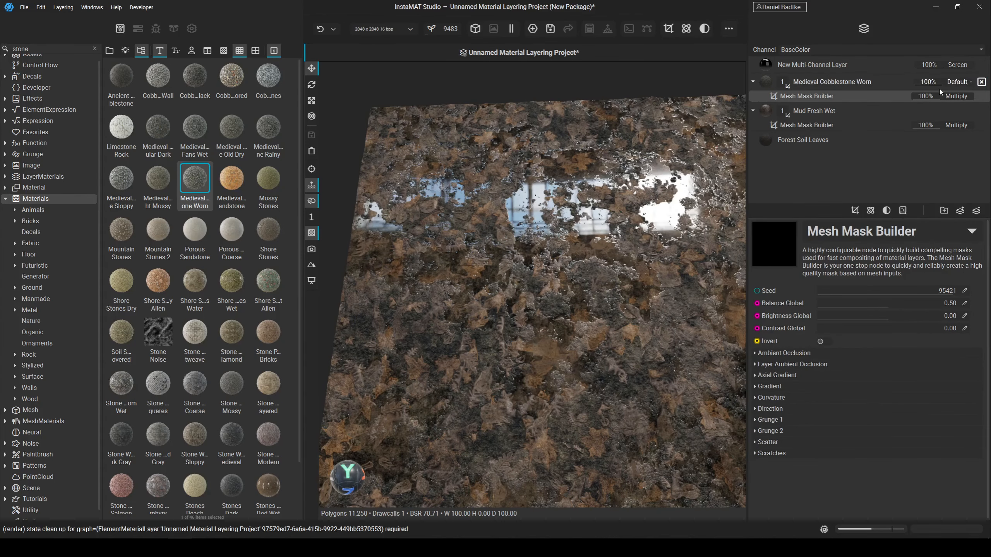
left_click(824, 341)
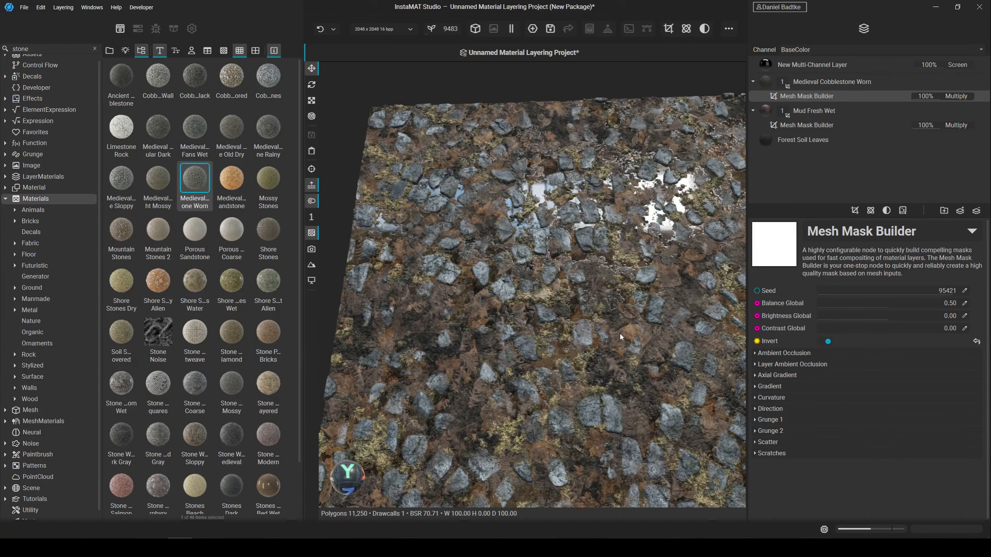
Try the Spots 4 grunge as the cobblestone mask's Grunge 1 image with an opacity of 0.42.
left_click_drag(622, 338, 659, 340, "alt")
left_click(791, 420)
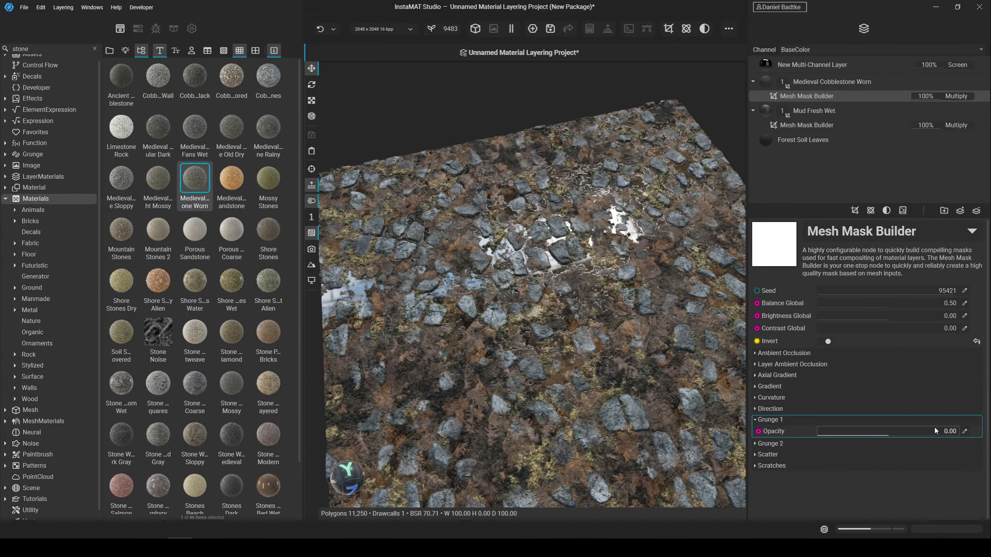
left_click_drag(951, 434, 916, 430)
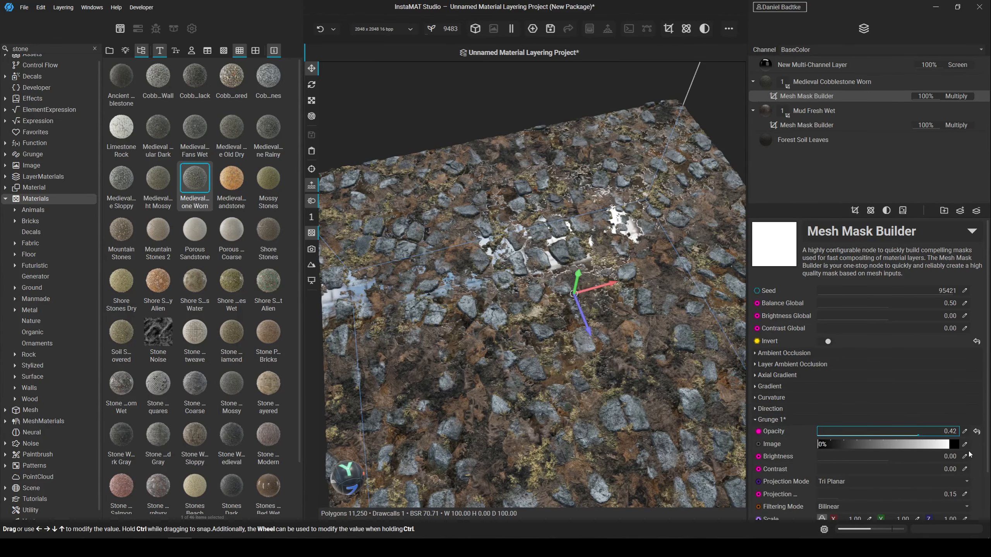
left_click(964, 445)
scroll(895, 428, "down", 3)
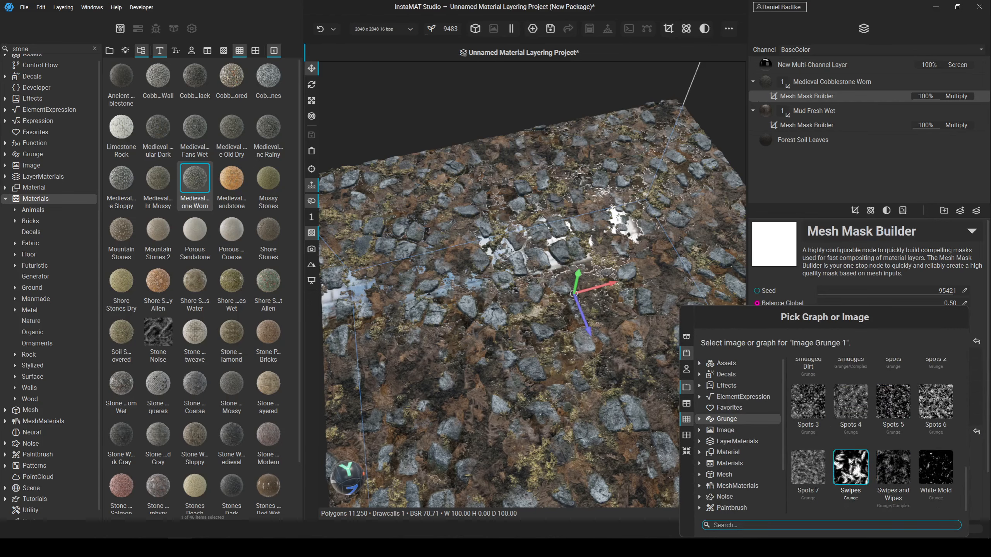
left_click(839, 402)
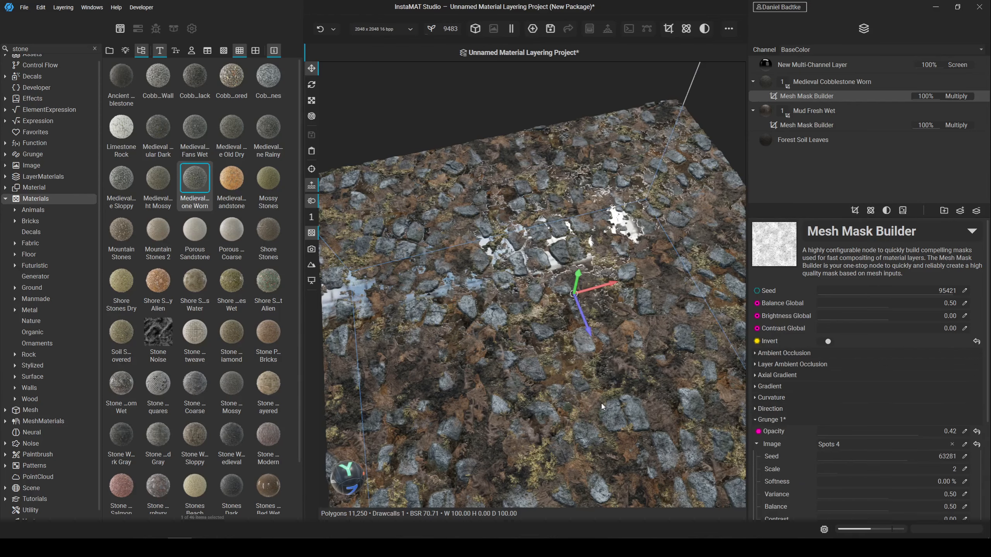
left_click_drag(600, 402, 625, 350, "alt")
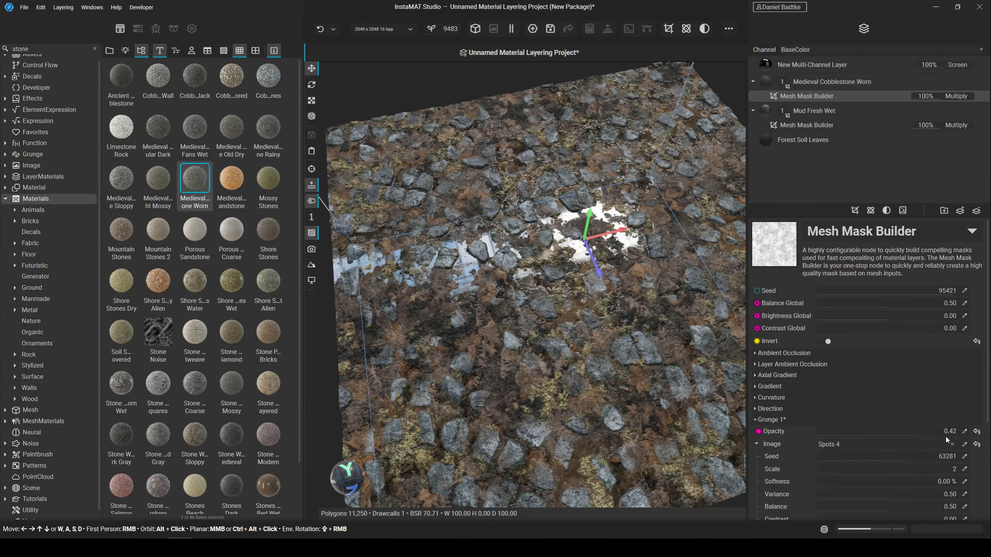
scroll(784, 429, "down", 3)
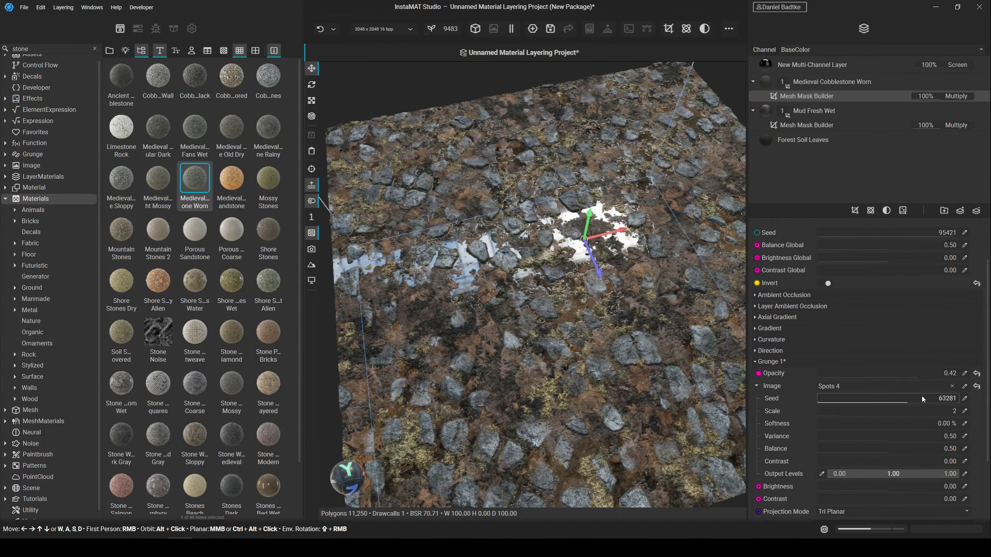
Use Perlin Noise as the cobblestone mask's Grunge 1 image and raise the Grunge 1 opacity to 1.00.
left_click(952, 386)
left_click(961, 388)
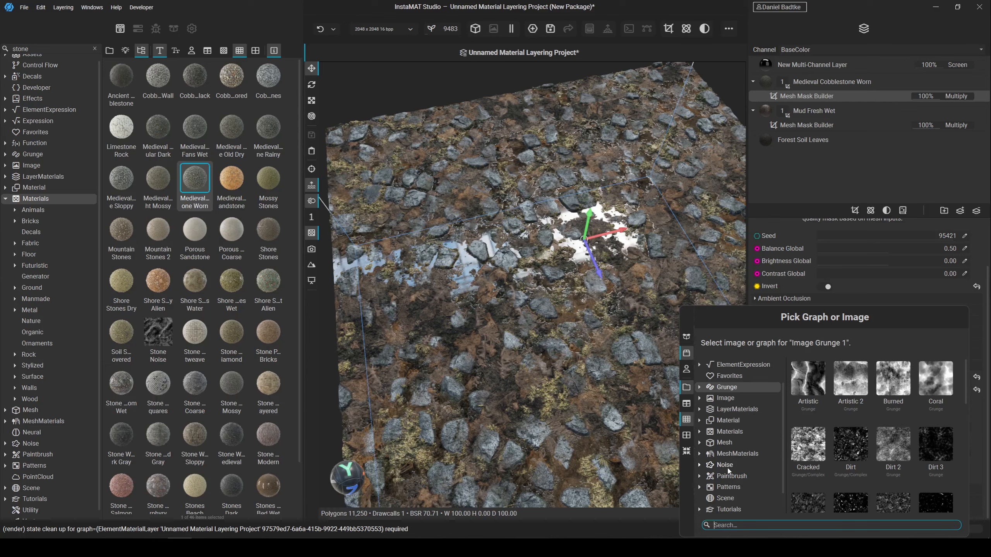
left_click(724, 465)
scroll(834, 421, "down", 2)
scroll(830, 430, "down", 3)
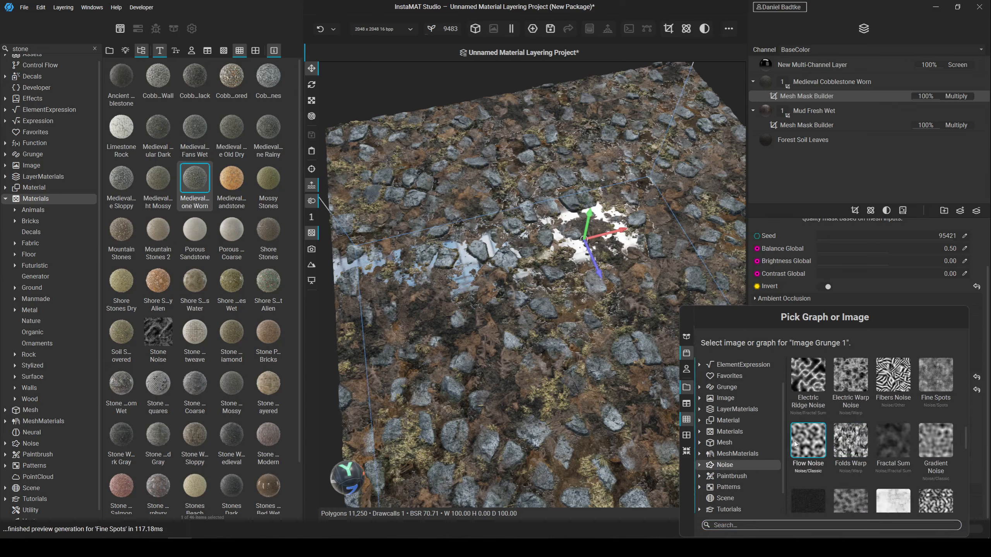
type("perlin")
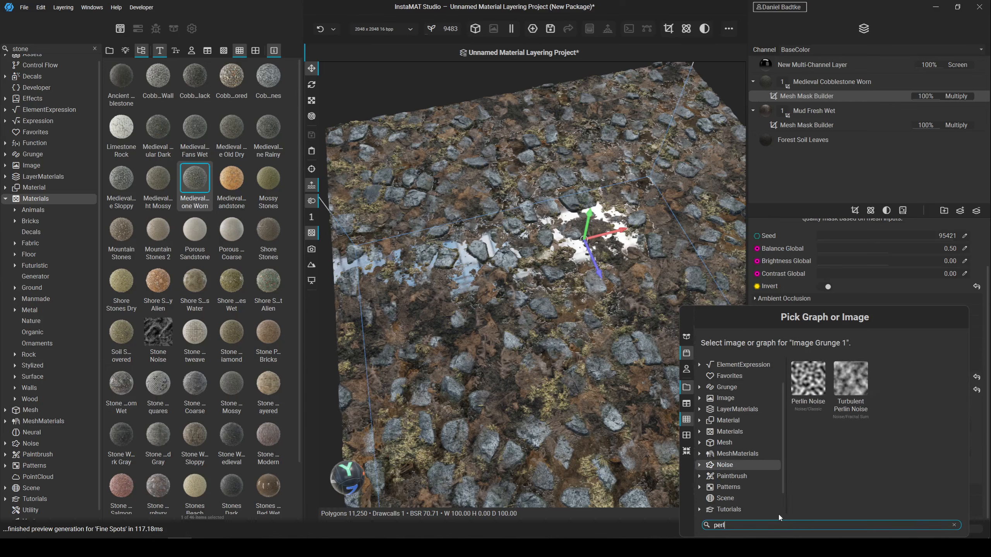
left_click(807, 386)
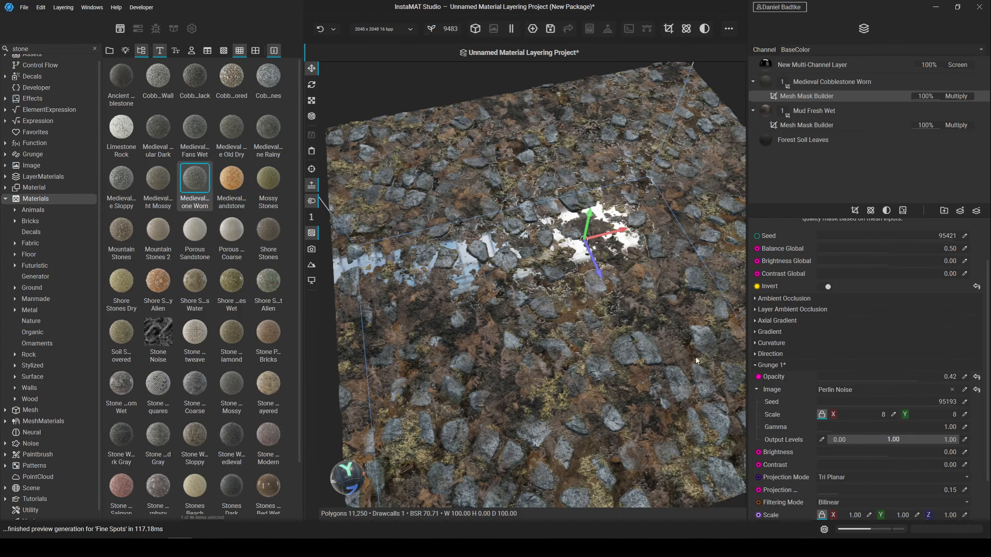
left_click(976, 377)
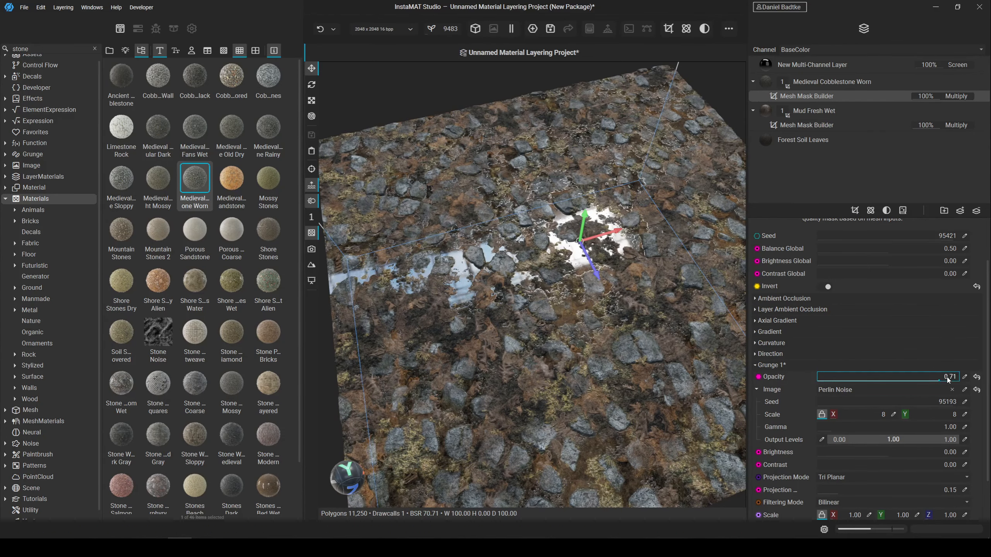
left_click_drag(659, 410, 651, 320)
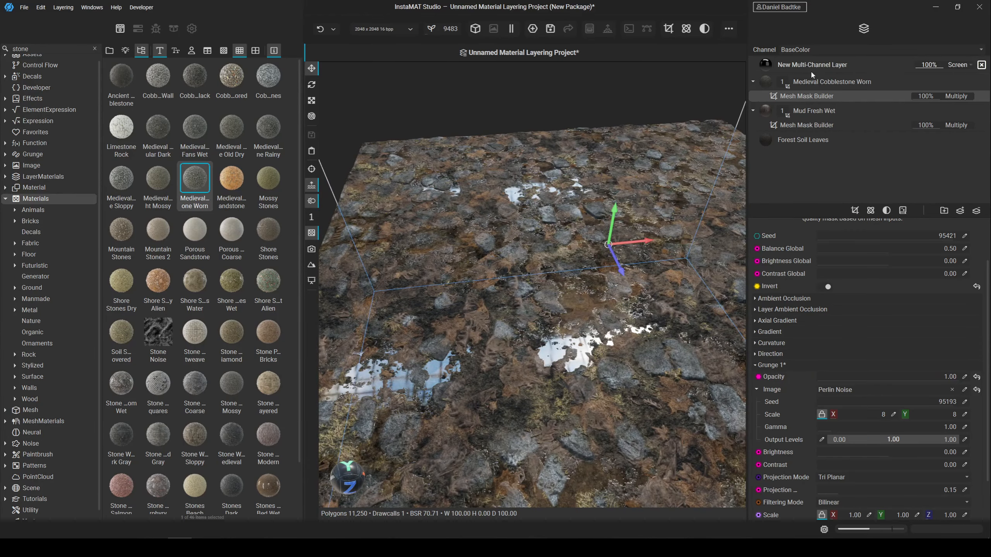
Set the Medieval Cobblestone Worn layer's height Blend Offset to -0.07 and rotate the environment lighting.
left_click(835, 82)
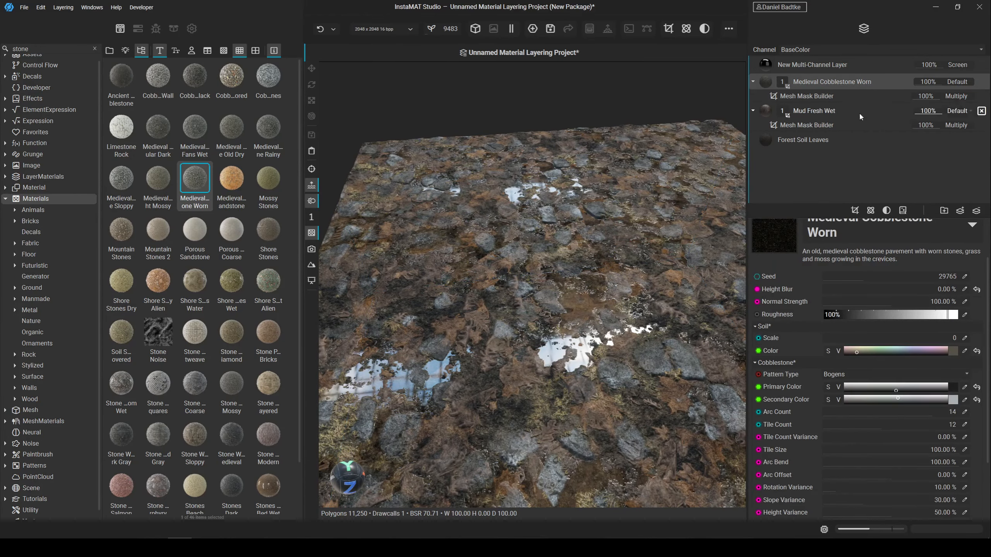
left_click(960, 214)
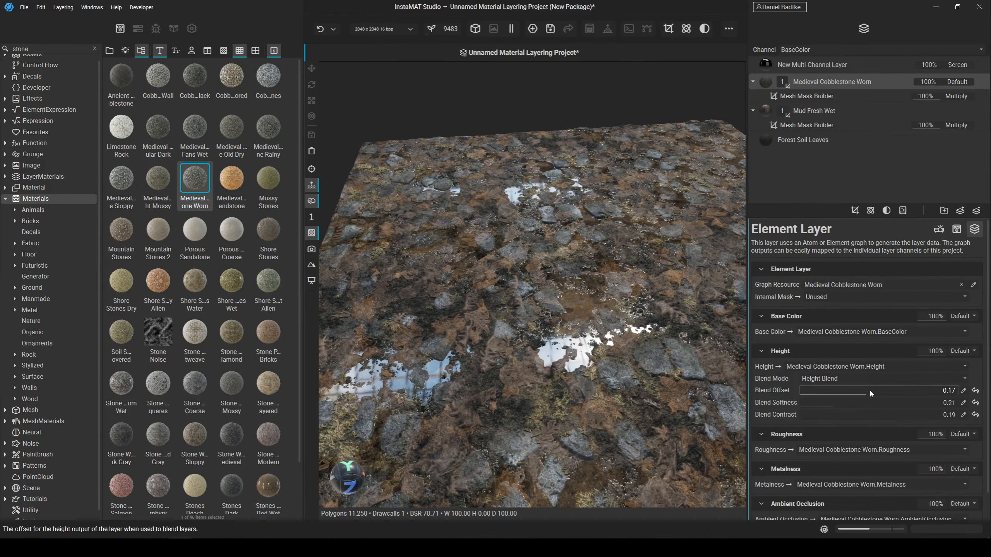
mouse_move(869, 389)
left_mouse_down()
mouse_move(881, 391)
mouse_move(821, 393)
mouse_move(872, 391)
left_mouse_up()
left_click_drag(594, 288, 665, 285)
right_click_drag(667, 285, 630, 280, "shift")
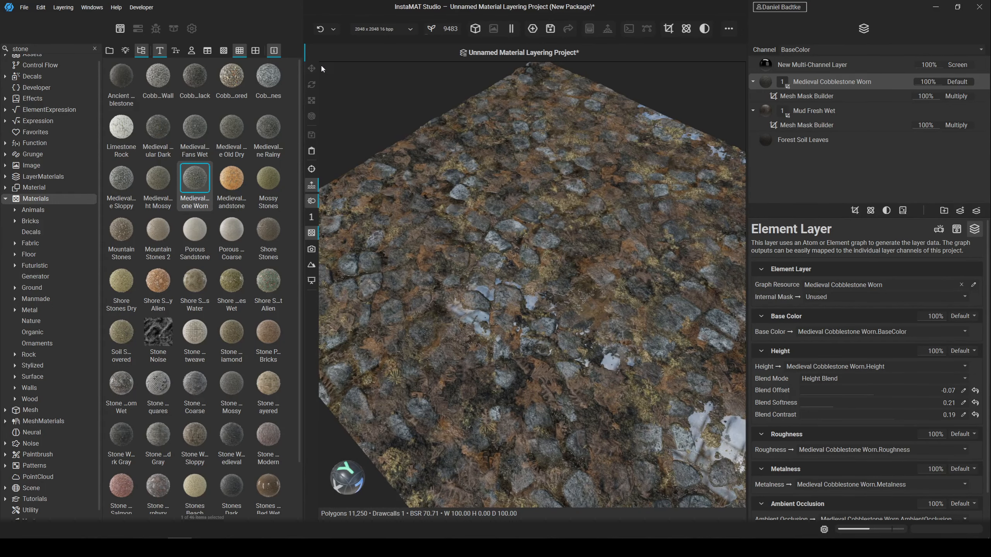
Narrow the asset library to enlarge the viewport and inspect the blended ground surface.
left_click_drag(304, 73, 148, 74)
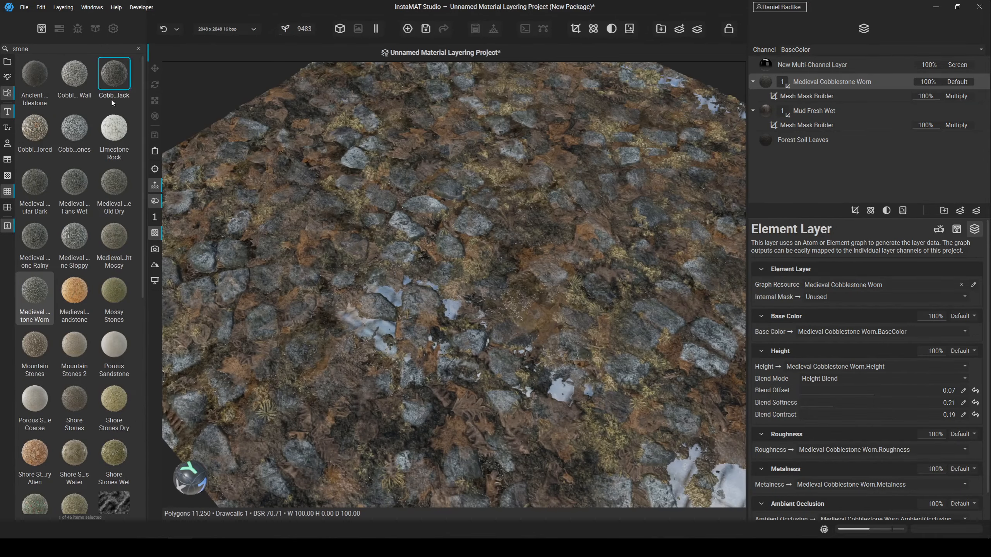
left_click_drag(342, 198, 288, 215)
scroll(288, 214, "down", 5)
scroll(390, 225, "up", 6)
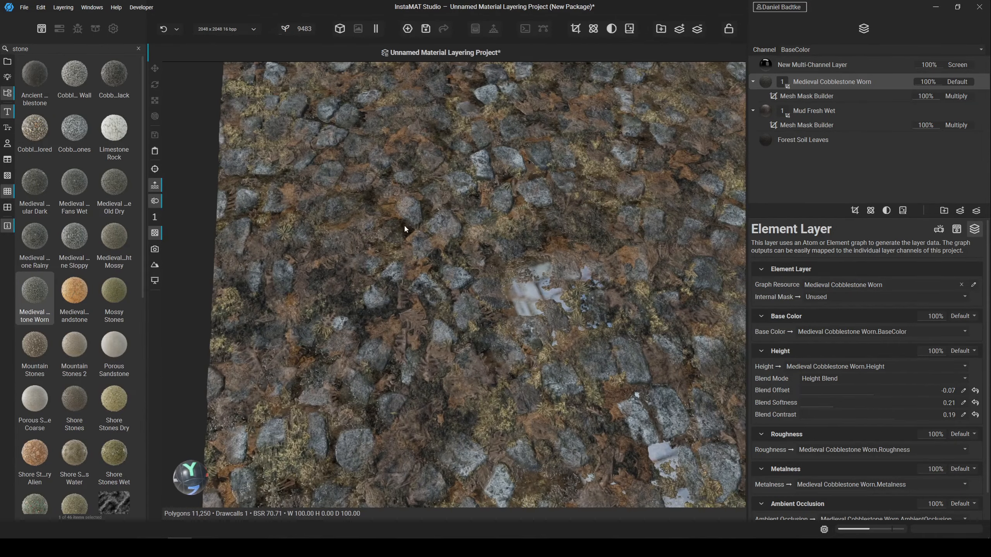
Start a new Materialize Image project and browse the local files for its image, selecting wood2_tex2.png.
mouse_move(404, 228)
left_mouse_down()
mouse_move(392, 244)
mouse_move(380, 237)
mouse_move(396, 240)
left_mouse_up()
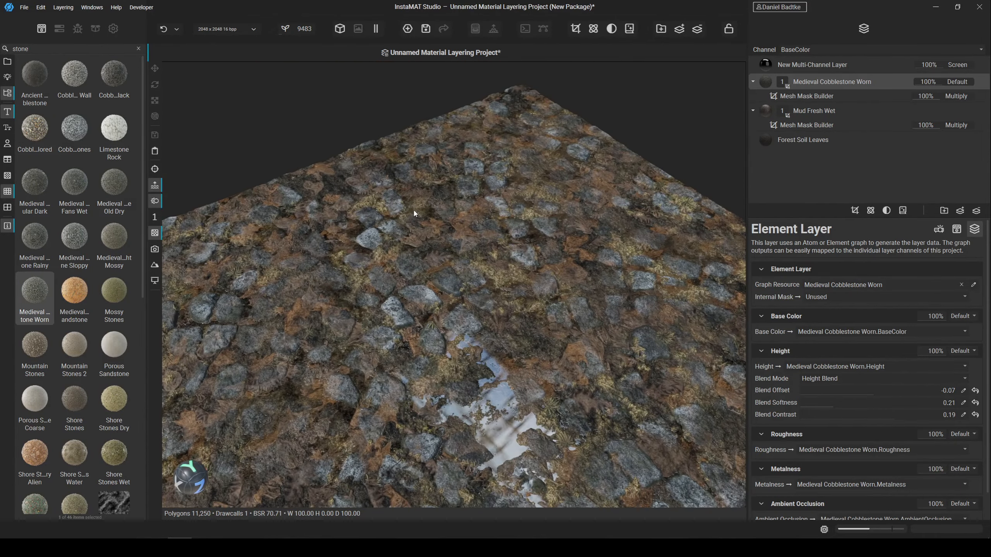
mouse_move(535, 191)
left_mouse_down()
mouse_move(524, 217)
mouse_move(513, 199)
mouse_move(537, 203)
mouse_move(526, 208)
left_mouse_up()
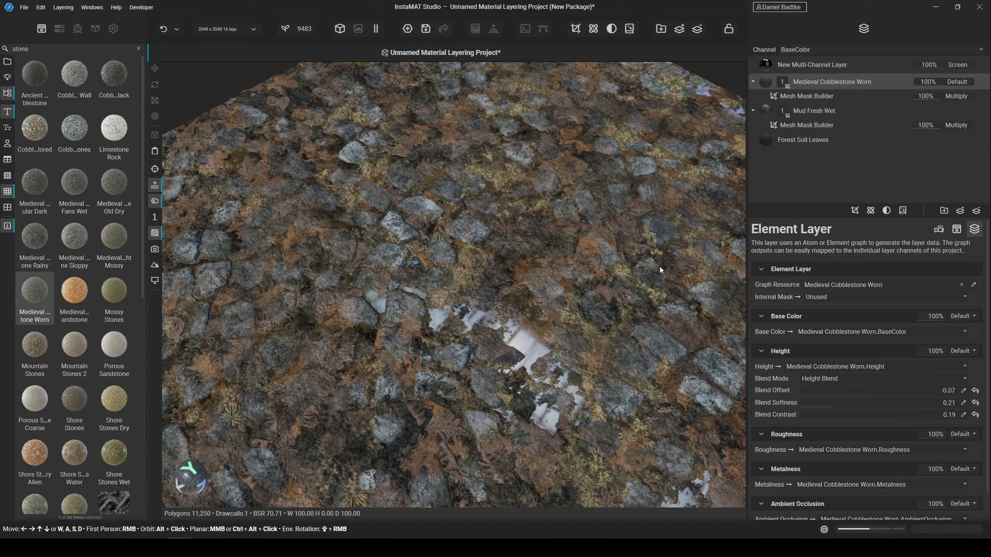
left_click(407, 29)
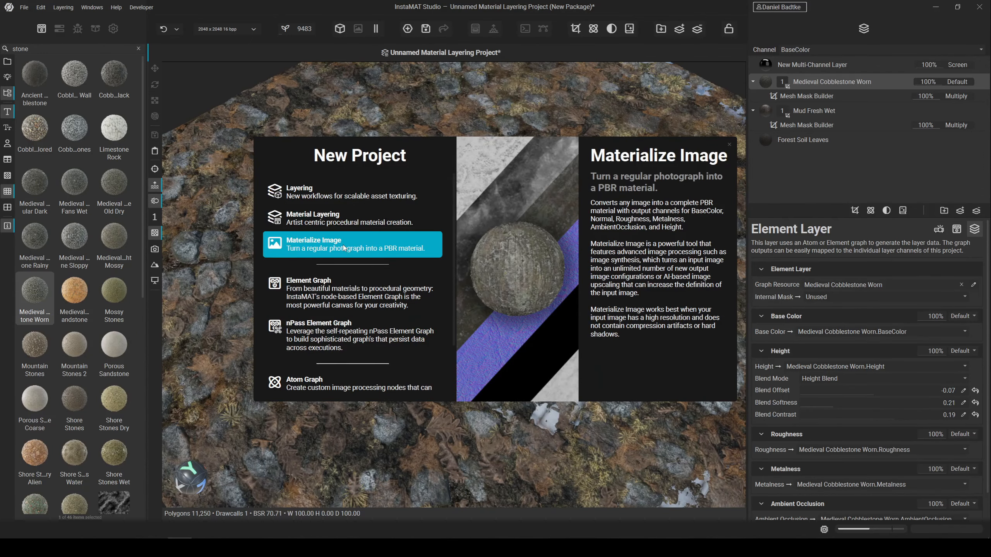
left_click(344, 248)
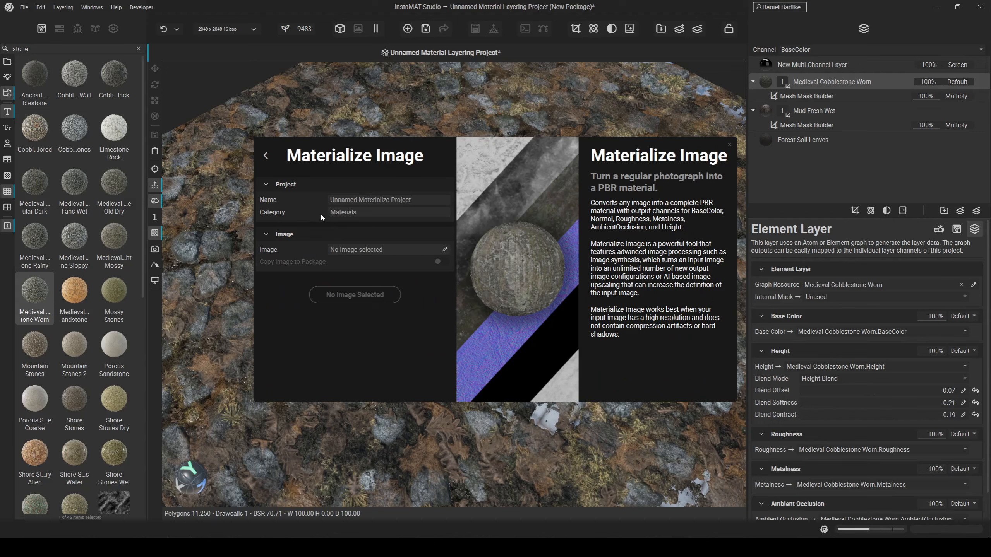
left_click(444, 249)
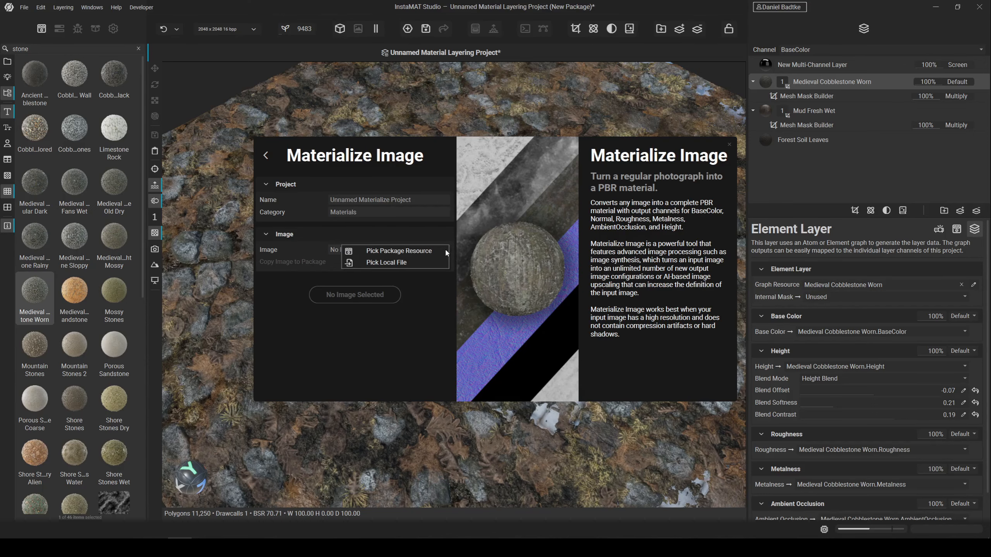
left_click(403, 264)
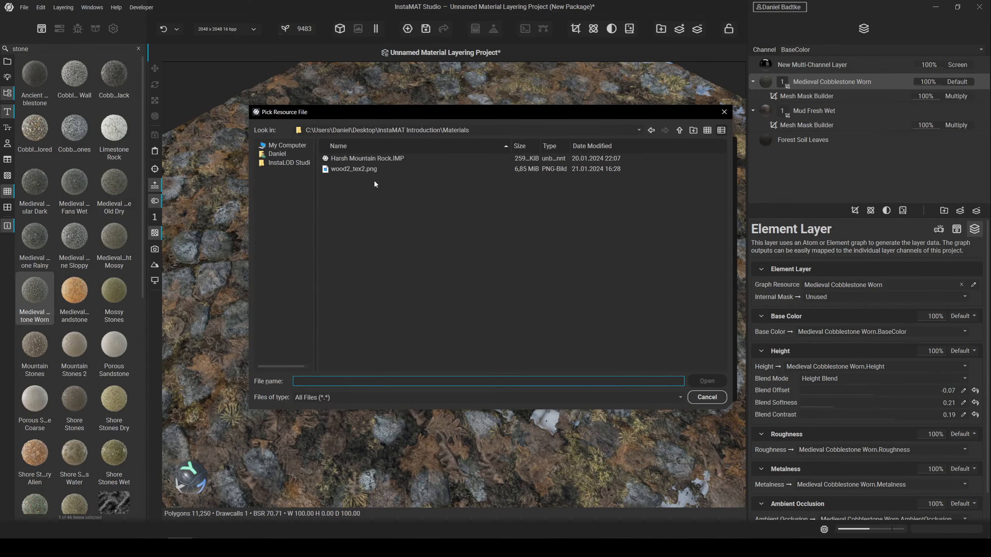
left_click(388, 169)
Examine the source photo wood2_tex2.png from the Materials folder in an image viewer and return to the file selection.
left_click(60, 547)
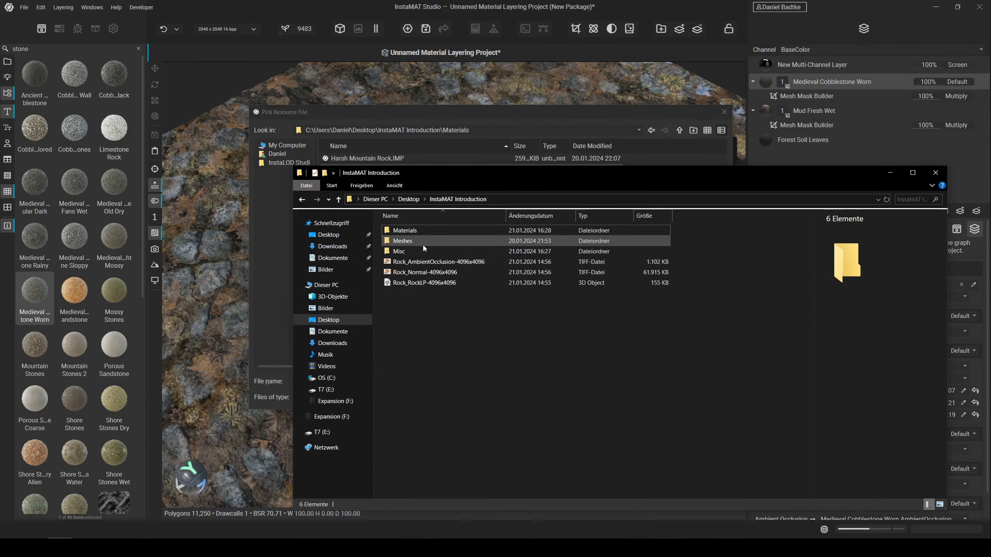
double_click(409, 230)
double_click(462, 252)
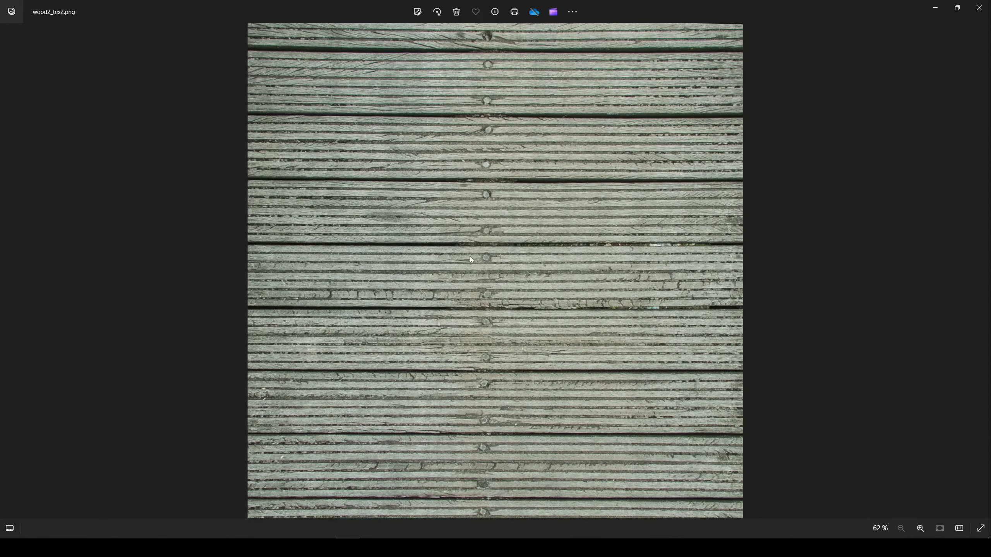
left_click(979, 8)
left_click(595, 120)
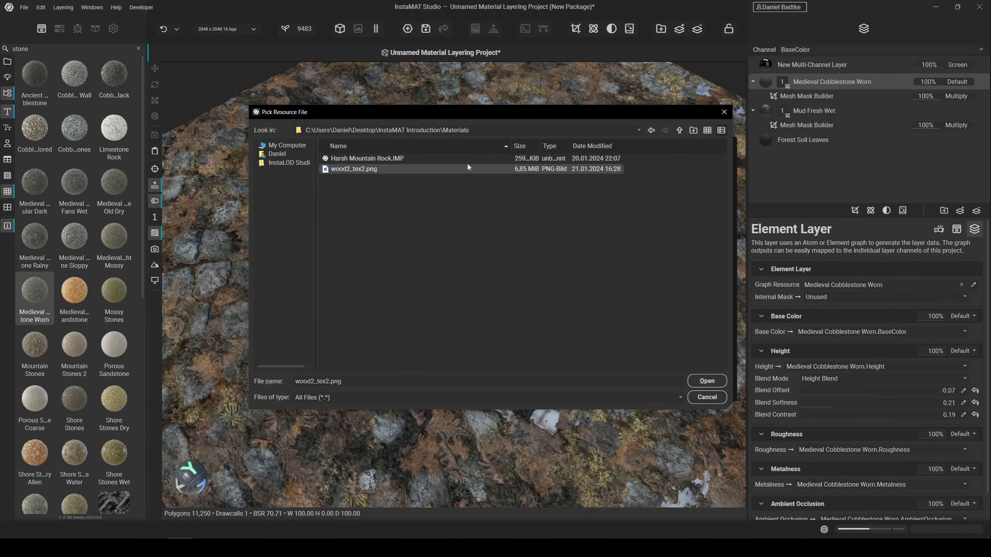
Create the Materialize project with wood2_tex2.png as its image and hide the log console.
left_click(362, 170)
left_click(715, 378)
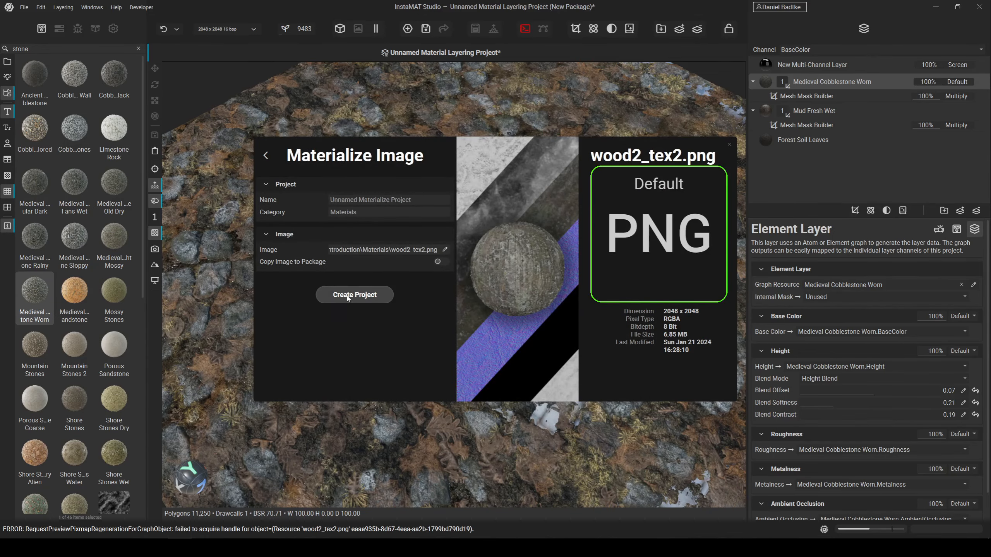
left_click(356, 295)
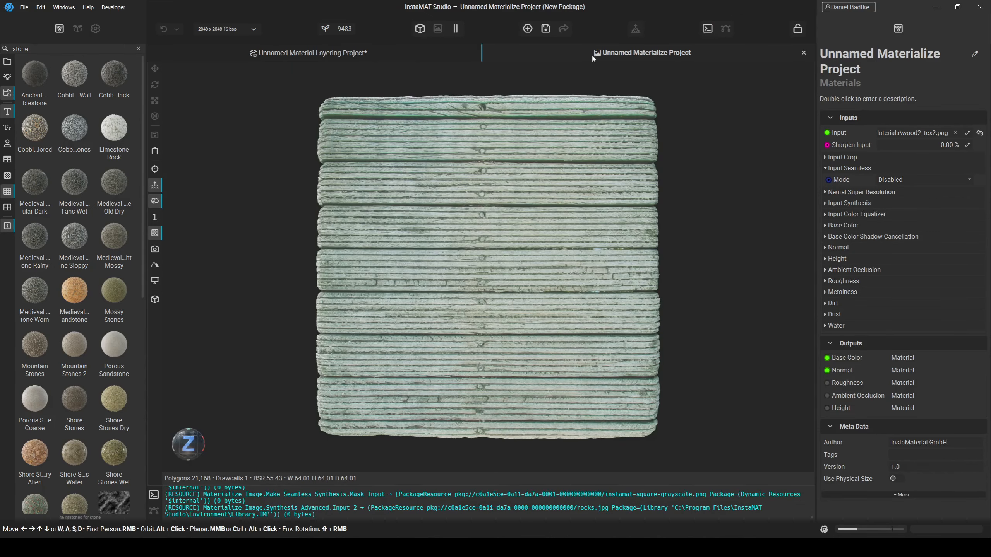
left_click(708, 31)
Examine the wood material's individual PBR channel previews, including Normal, Height and BaseColor, and return to the full material view.
mouse_move(530, 194)
left_mouse_down("alt")
mouse_move(567, 191)
mouse_move(545, 223)
mouse_move(491, 219)
mouse_move(581, 214)
mouse_move(580, 185)
mouse_move(522, 198)
mouse_move(612, 204)
mouse_move(581, 187)
mouse_move(520, 240)
mouse_move(555, 233)
mouse_move(544, 219)
mouse_move(514, 244)
mouse_move(529, 232)
mouse_move(532, 180)
left_mouse_up("alt")
scroll(545, 223, "up", 4)
scroll(514, 244, "down", 3)
key("c")
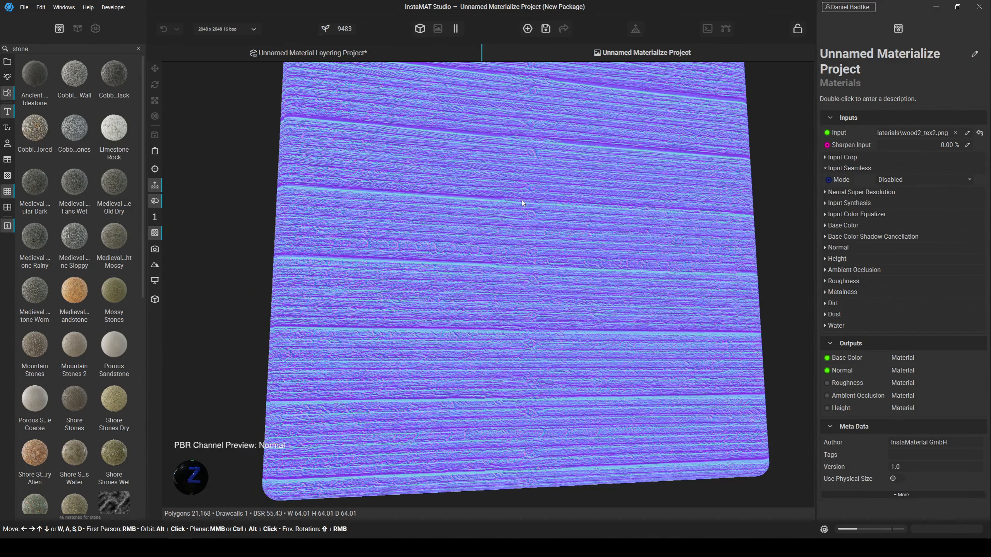
key("c")
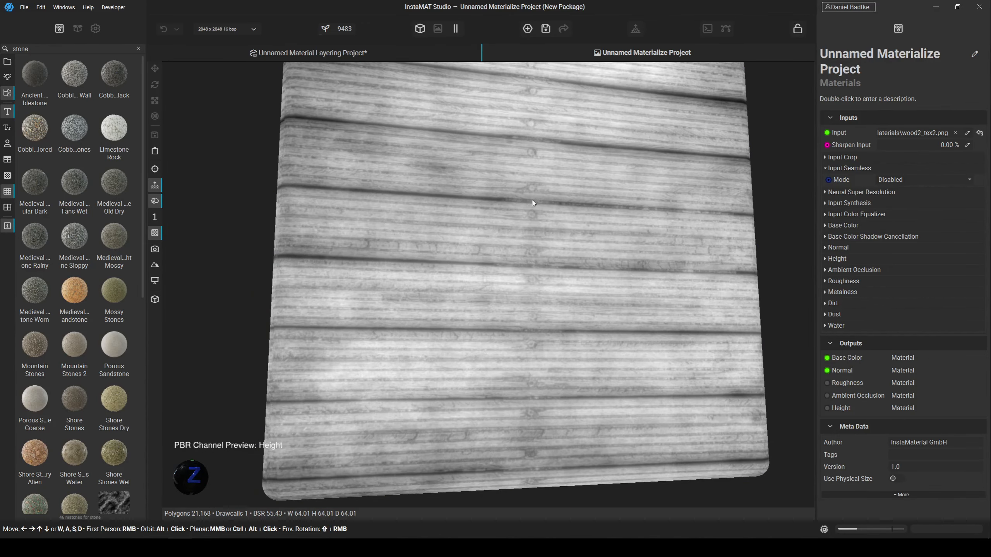
key("c")
middle_click_drag(532, 200, 555, 211)
key("c")
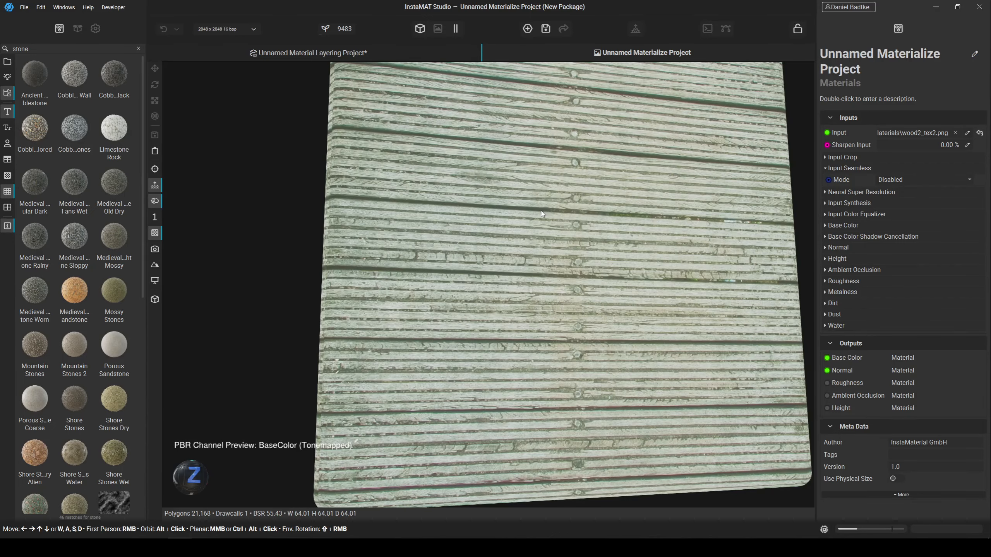
key("c")
key("c")
key("c")
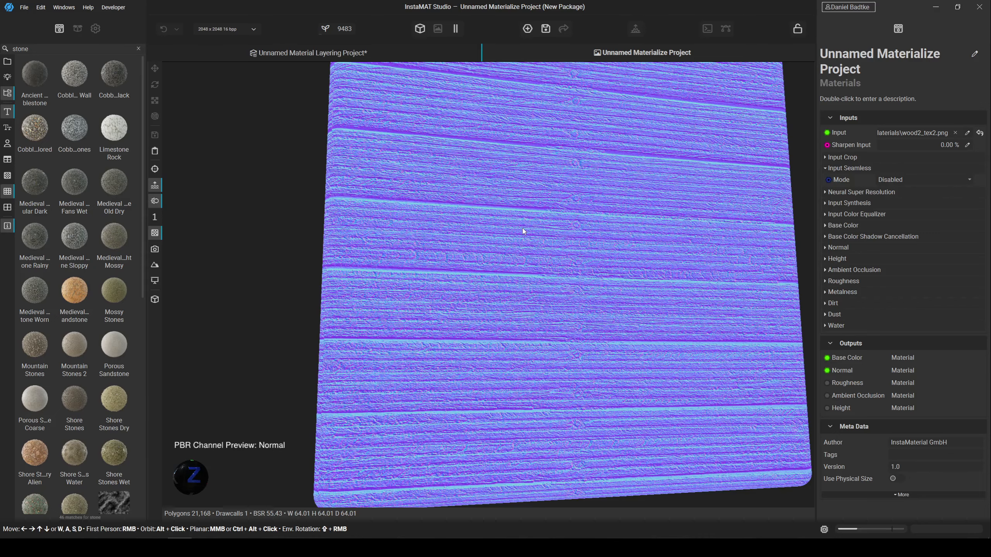
key("c")
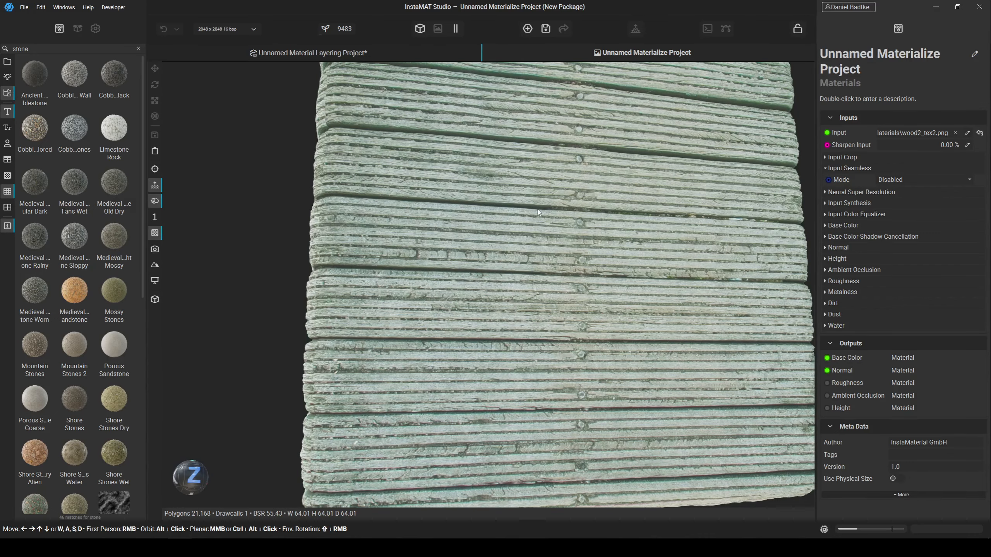
mouse_move(537, 212)
left_mouse_down("alt")
mouse_move(508, 261)
mouse_move(535, 231)
left_mouse_up("alt")
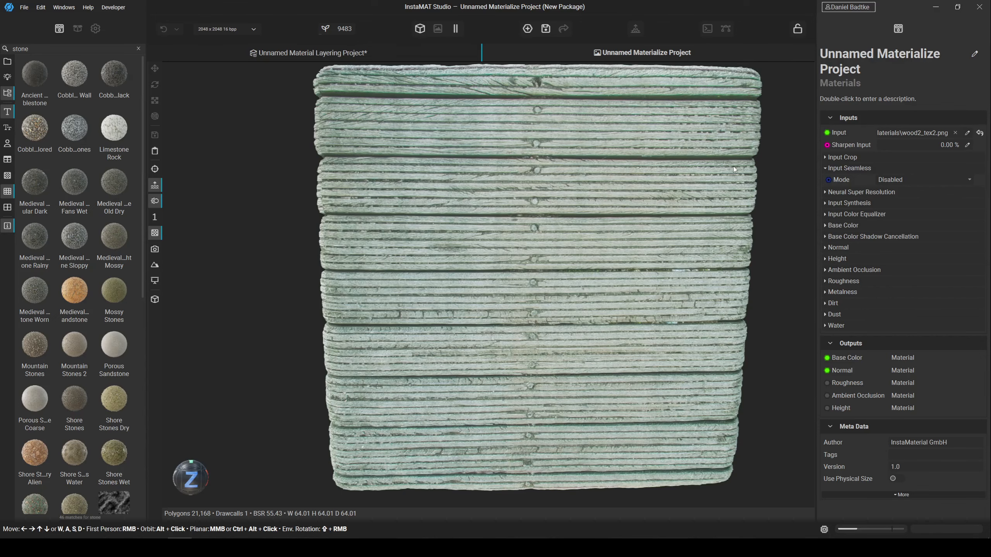
Set the Base Color's AO Darkening to 48.21 %, Sharpening to 23.21 %, Saturation to 5.95 % and Luminosity to -8.33 %, keeping Hue at its default.
left_click(850, 226)
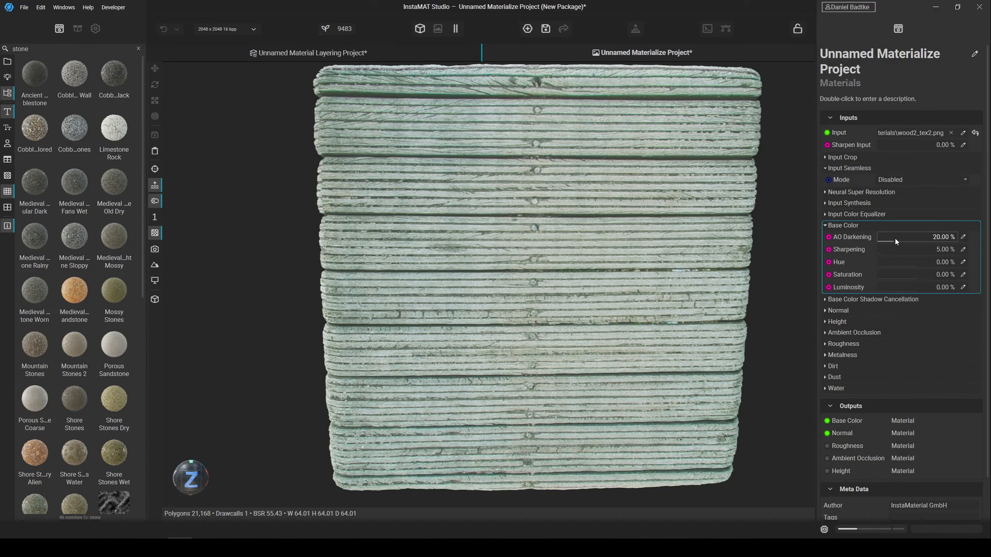
left_click_drag(896, 240, 915, 288)
left_click(974, 263)
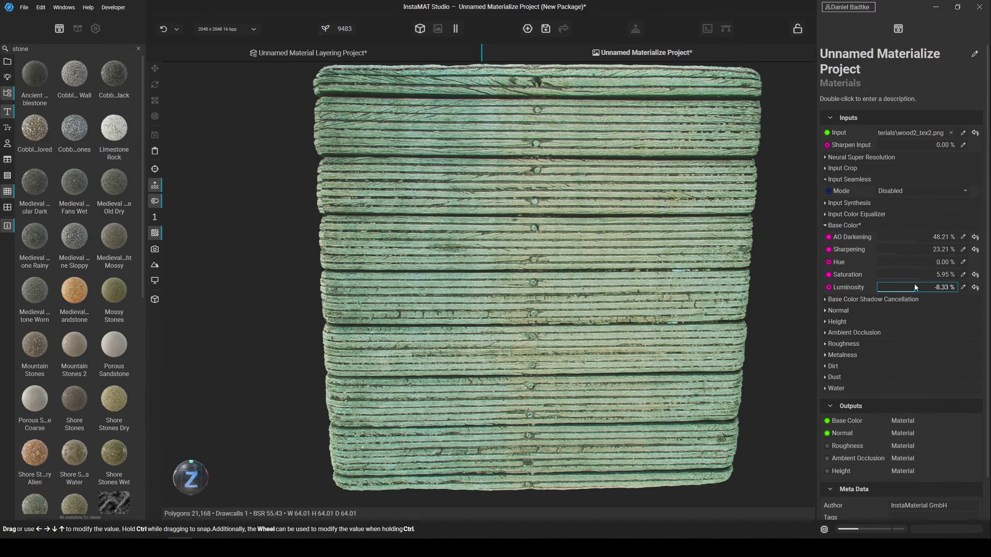
Set the Base Color Shadow Cancellation Strength to 69.05 % after trying 100 %.
left_click(859, 300)
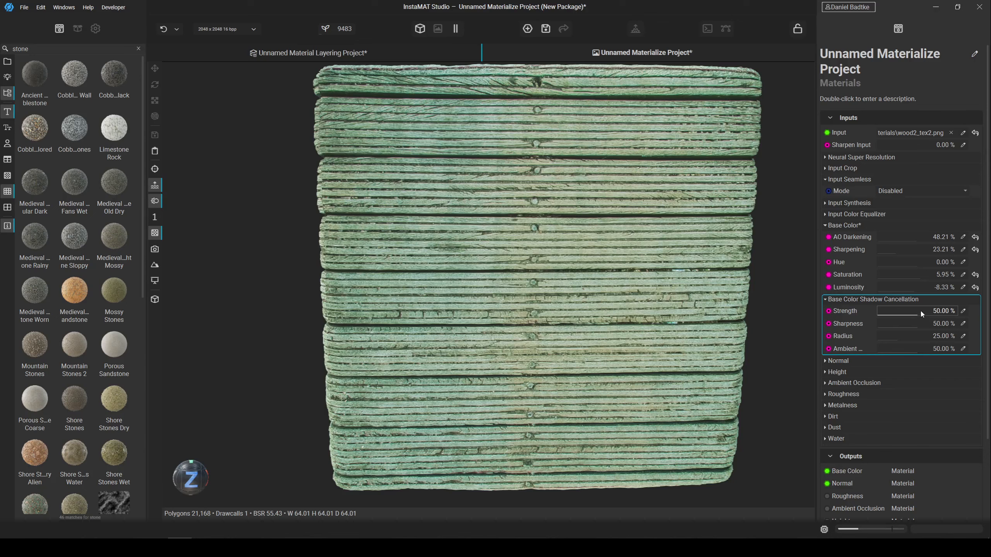
left_click_drag(920, 311, 981, 307)
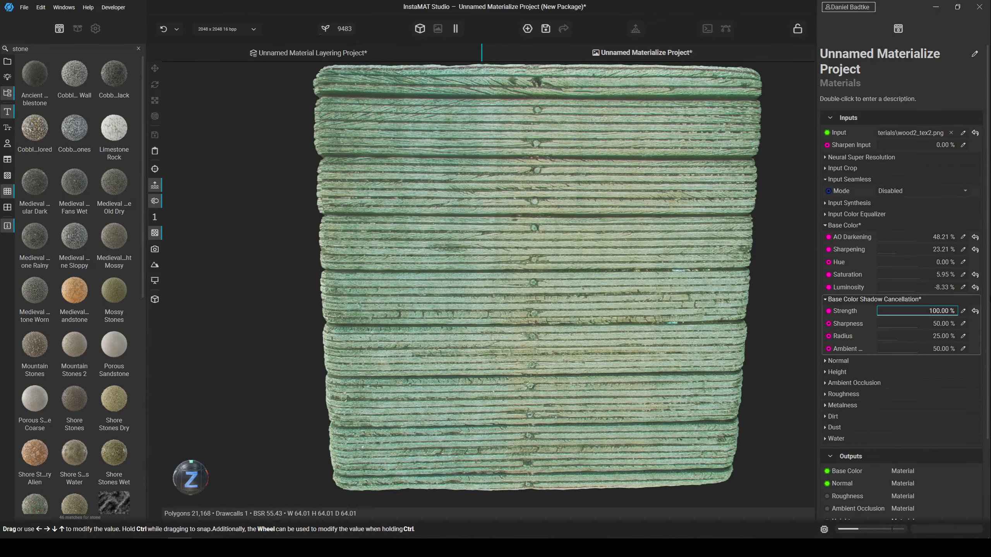
left_click_drag(917, 307, 941, 311)
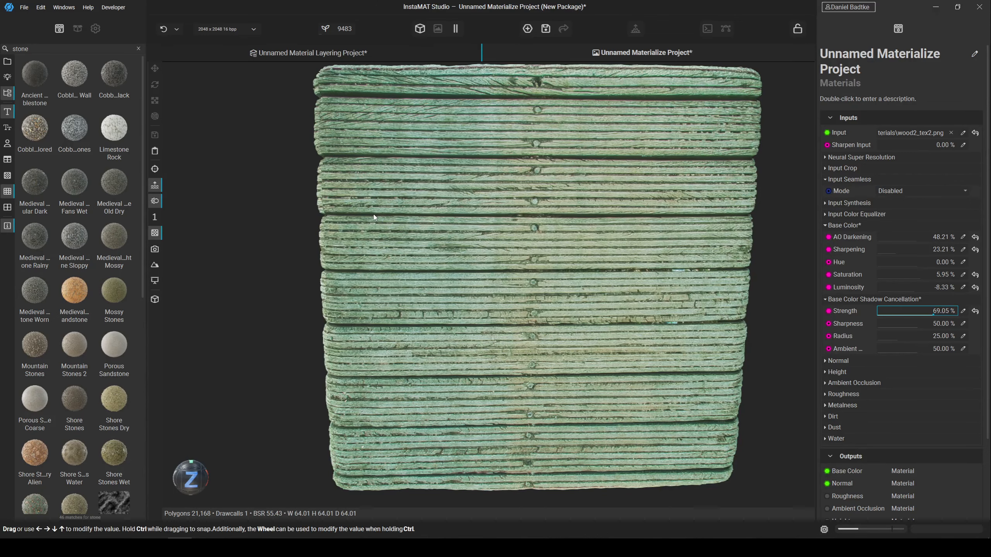
Set the viewport texture tiling to 2 and examine the seams between the repeated wood planks.
left_click(153, 216)
scroll(526, 192, "up", 5)
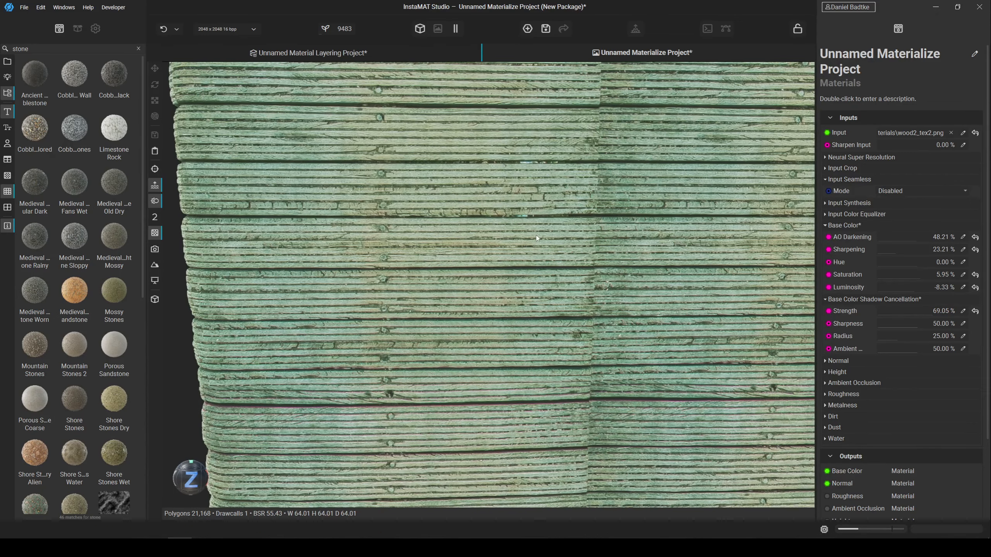
mouse_move(536, 236)
left_mouse_down("alt")
mouse_move(489, 248)
mouse_move(531, 223)
left_mouse_up("alt")
scroll(532, 226, "down", 4)
middle_click_drag(550, 256, 526, 213, "alt")
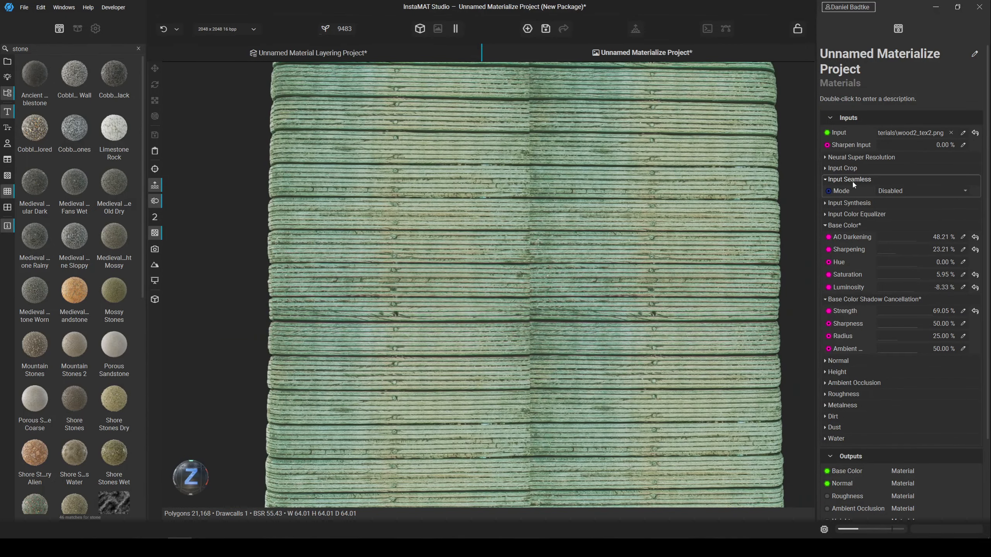
Set the Input Seamless mode to Image Based and inspect the seams across the tiled wood surface.
left_click(896, 191)
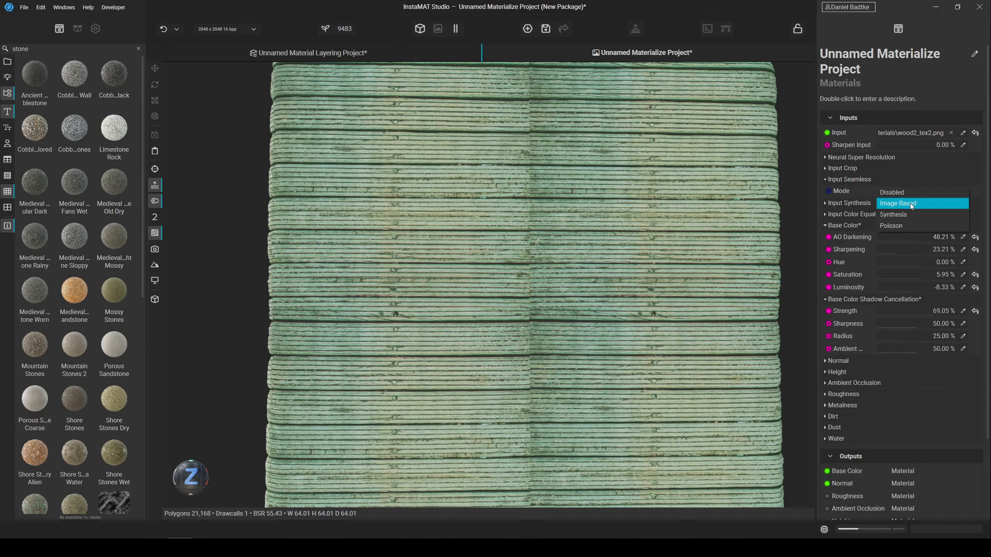
left_click(907, 204)
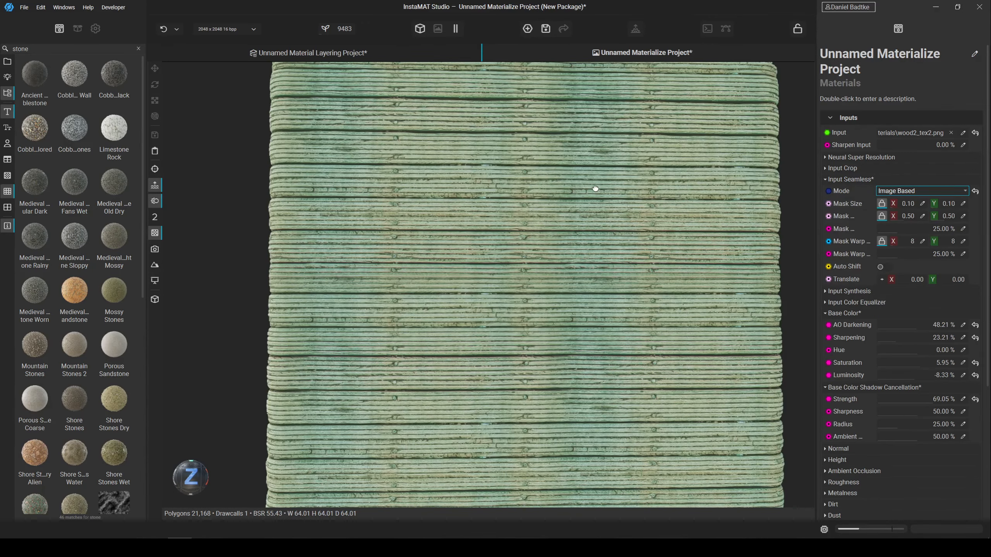
mouse_move(595, 189)
left_mouse_down("alt")
mouse_move(572, 199)
mouse_move(593, 194)
left_mouse_up("alt")
middle_click_drag(592, 195, 593, 170)
scroll(597, 192, "down", 1)
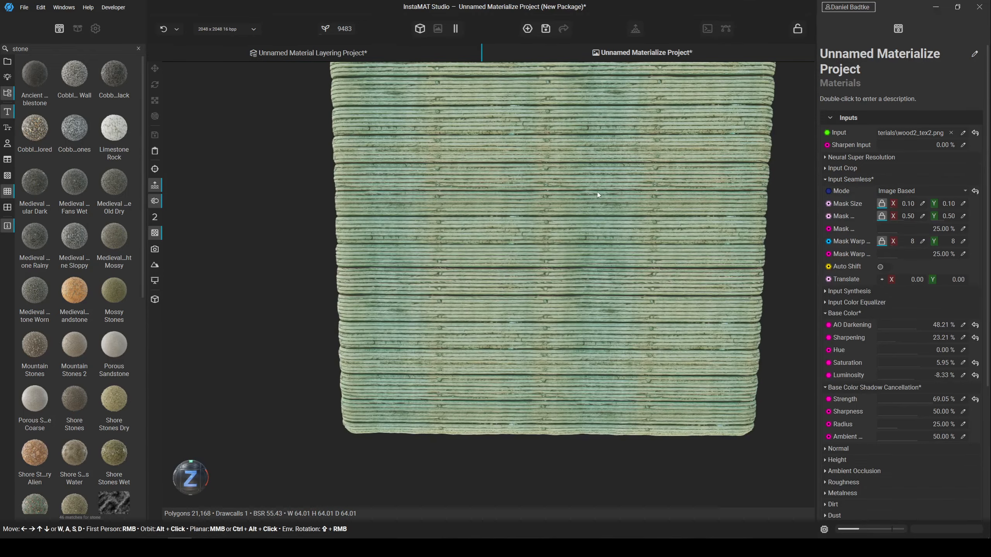
left_click_drag(597, 192, 599, 186, "alt")
middle_click_drag(599, 186, 590, 224)
scroll(590, 223, "up", 2)
Compare the seamless wood's repetition at other viewport tilings, including 4, and return the tiling to 2.
key("t")
key("t")
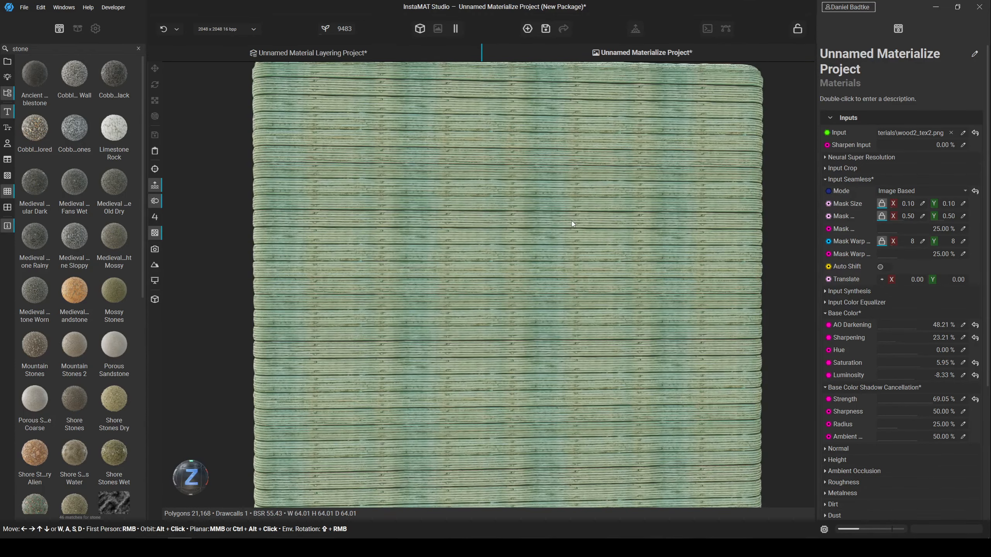
key("t")
key("t")
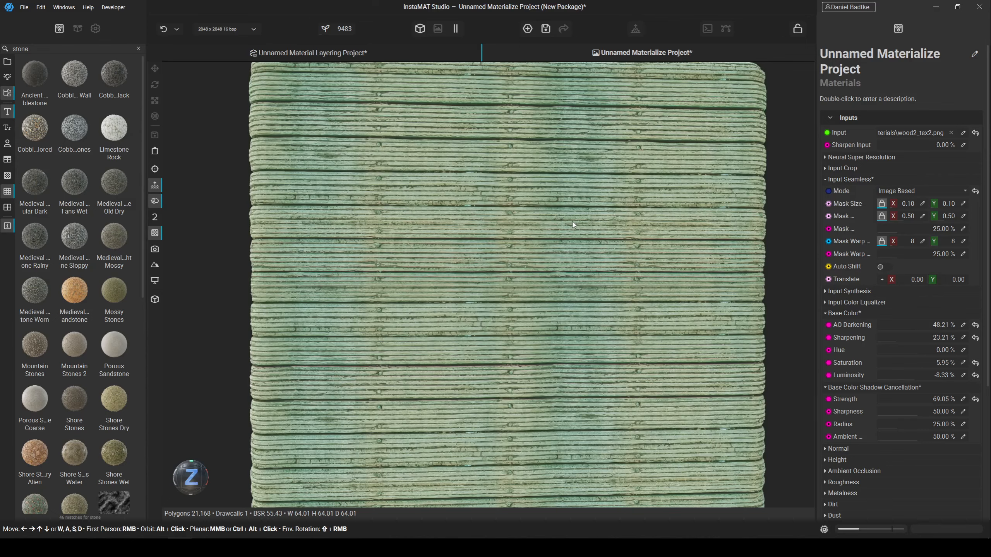
middle_click_drag(576, 217, 562, 229)
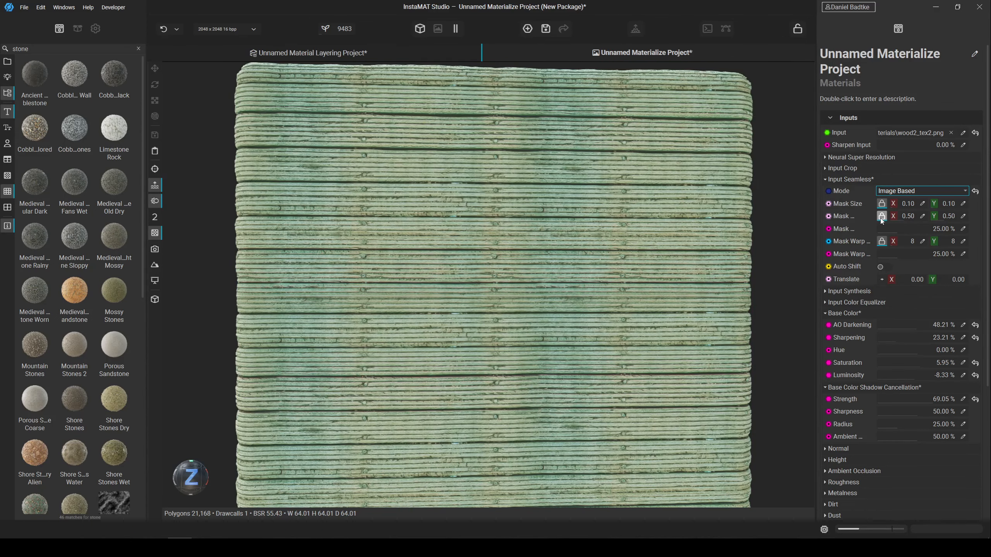
Set the seamless Mask Size to 0.55, Mask Softness to 0.90, Mask Softness Curve to 46.01 % and Mask Warp Intensity to 44.13 %, widening the settings area.
left_click_drag(889, 209, 911, 215)
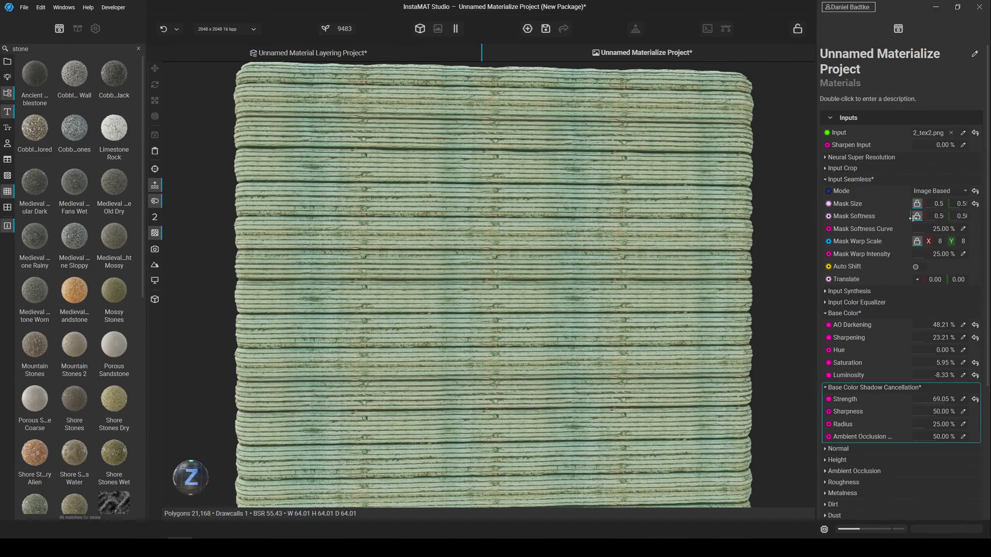
left_click_drag(815, 213, 772, 214)
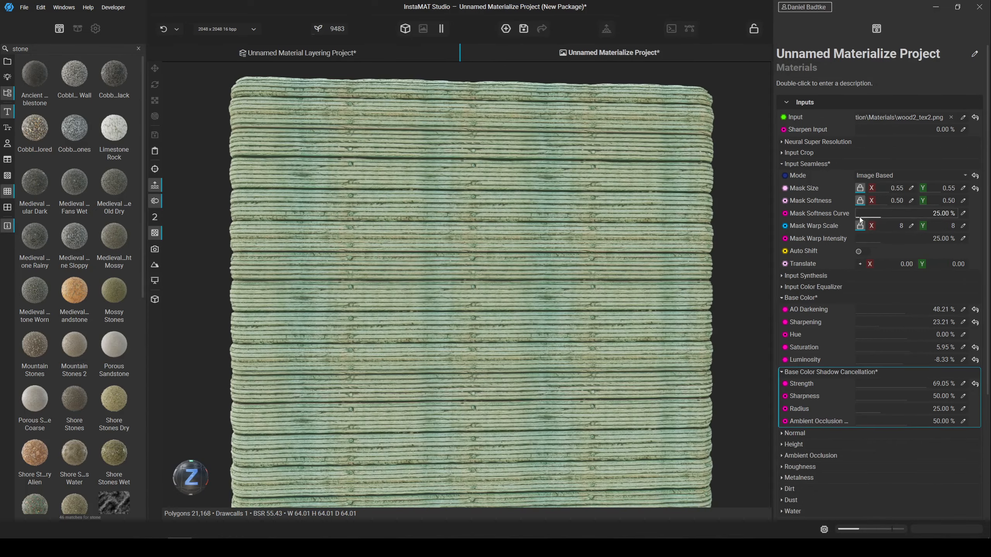
mouse_move(887, 200)
left_mouse_down()
mouse_move(920, 200)
mouse_move(839, 203)
mouse_move(901, 203)
left_mouse_up()
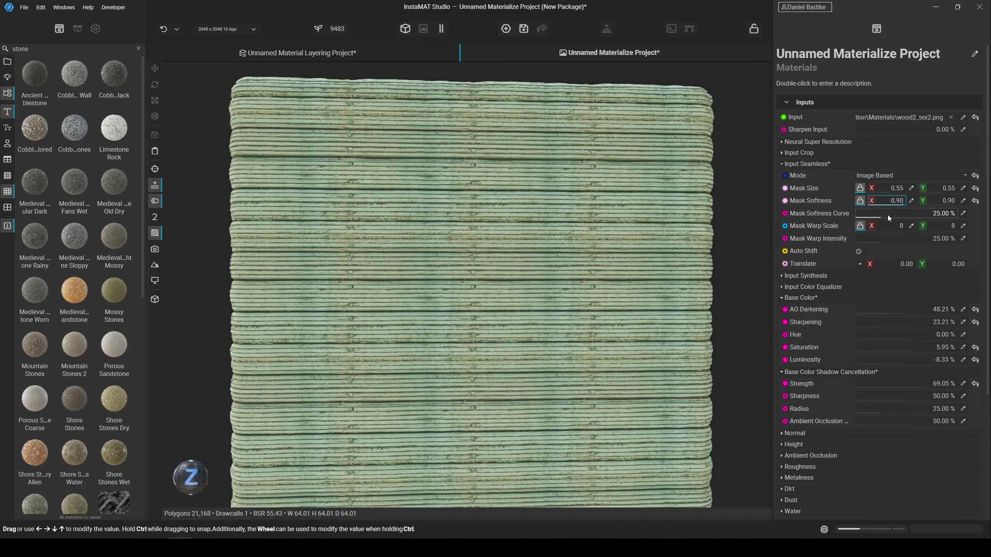
left_click_drag(886, 214, 892, 237)
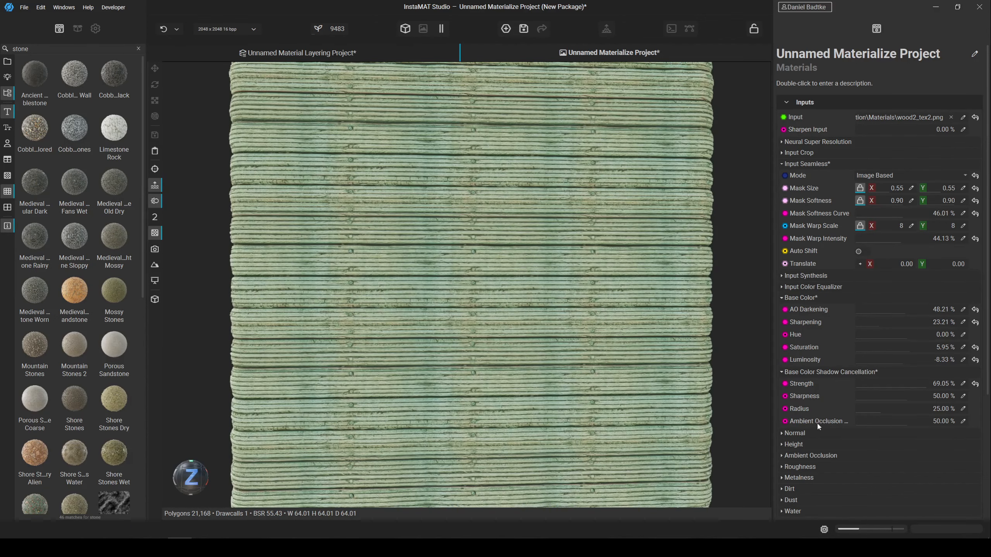
Review the Normal settings against the wood surface, and expand the Height settings.
left_click(819, 432)
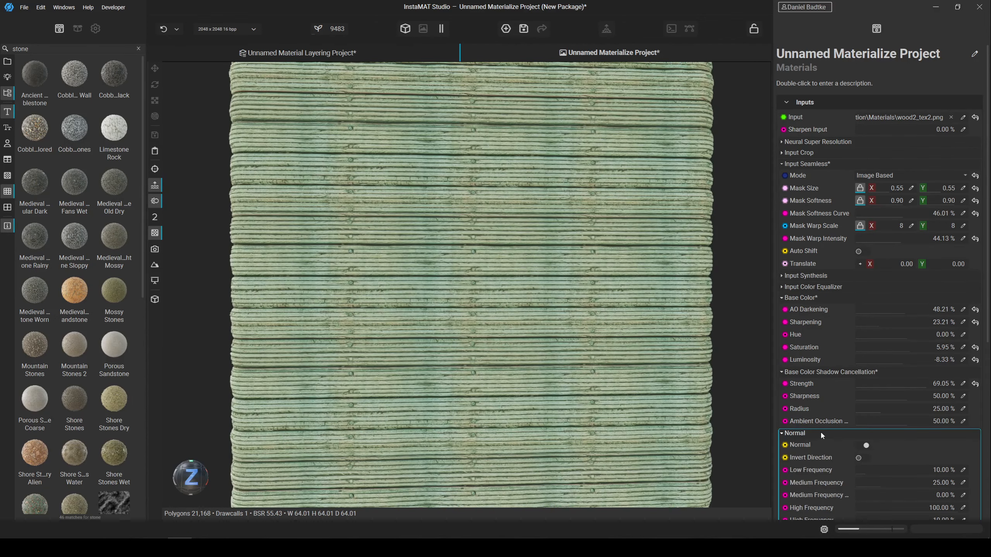
scroll(819, 433, "down", 2)
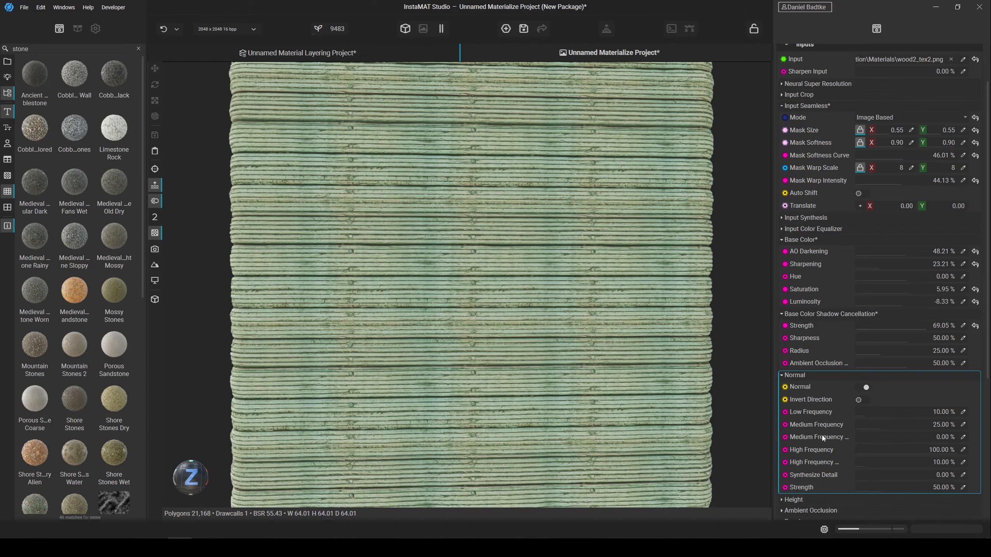
left_click_drag(575, 361, 581, 360, "alt")
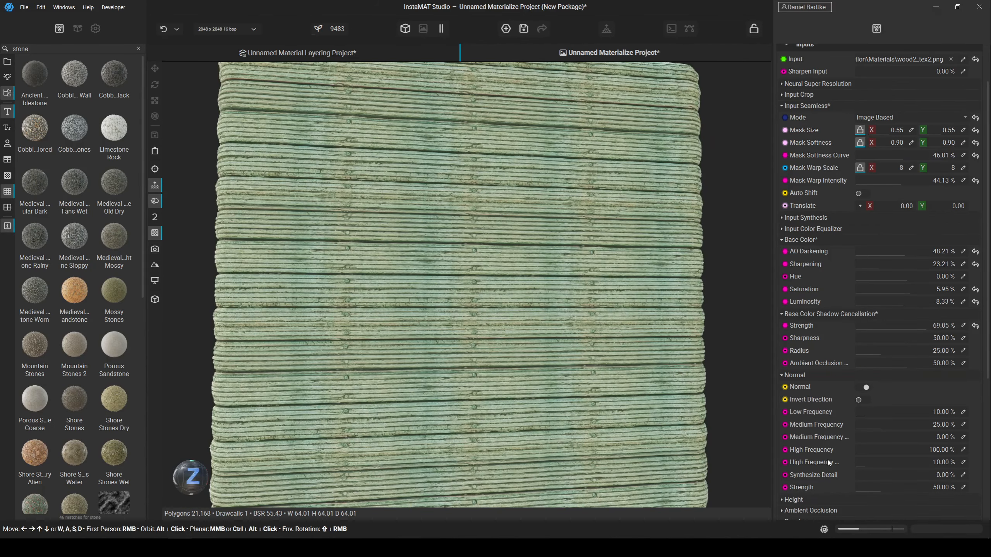
scroll(828, 462, "down", 3)
left_click(823, 412)
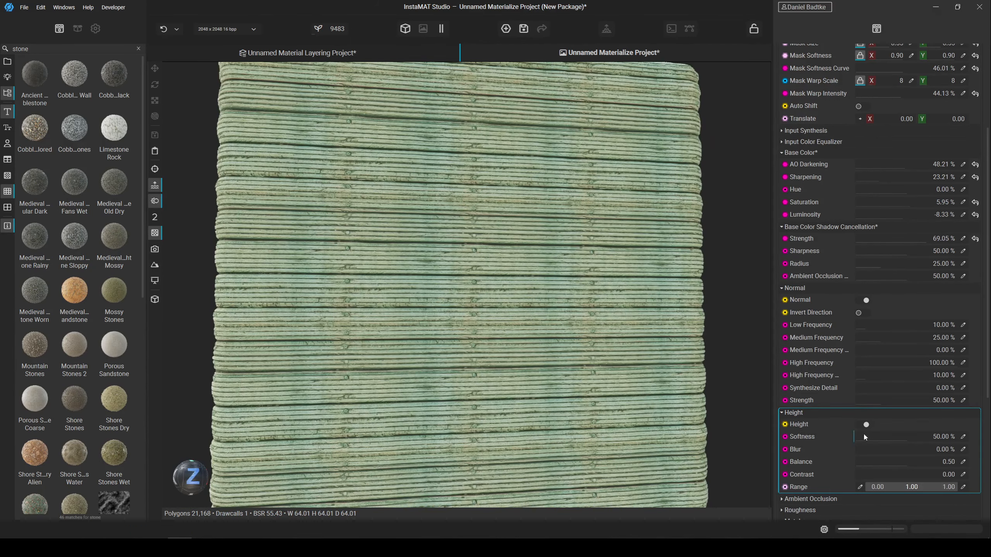
Preview the height channel, try Height Softness at 36.62 %, 0.00 % and 44.60 %, and reset it to its default.
left_click_drag(895, 437, 893, 438)
key("c")
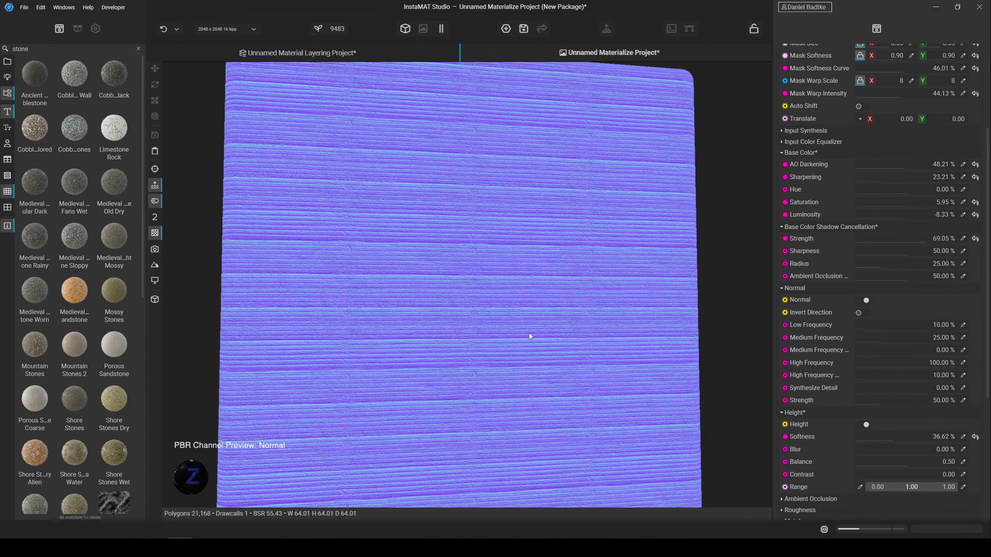
key("c")
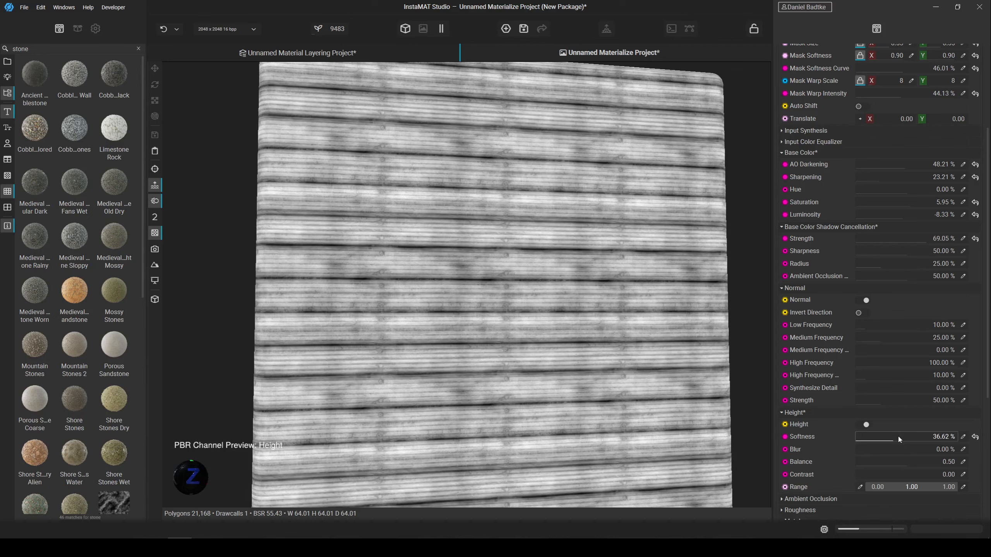
left_click_drag(895, 437, 808, 438)
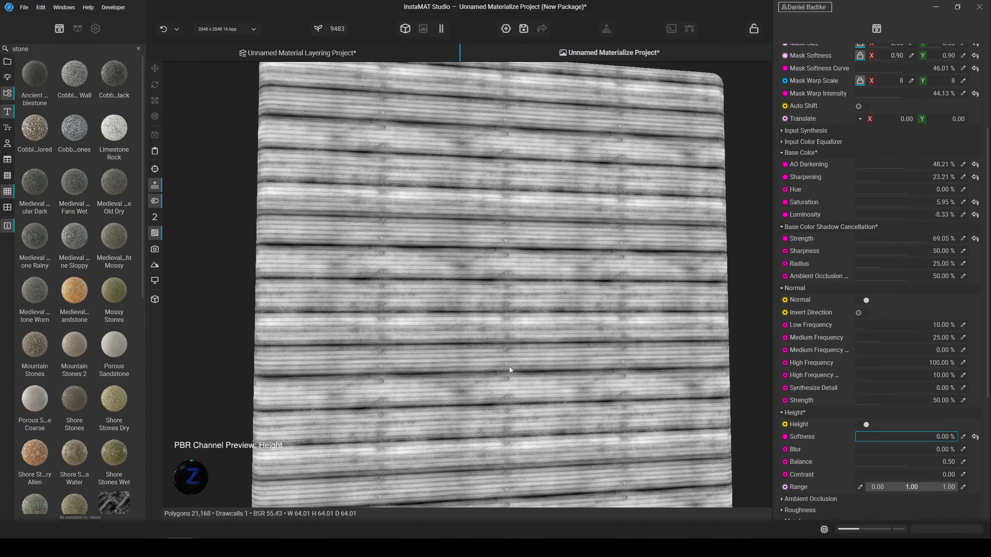
scroll(509, 370, "up", 5)
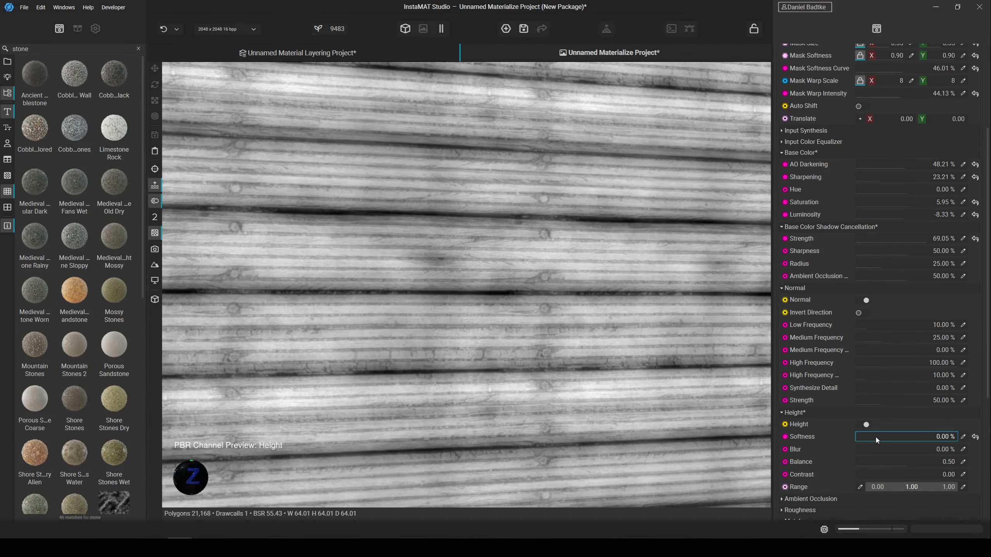
mouse_move(876, 440)
left_mouse_down()
mouse_move(944, 438)
mouse_move(889, 438)
left_mouse_up()
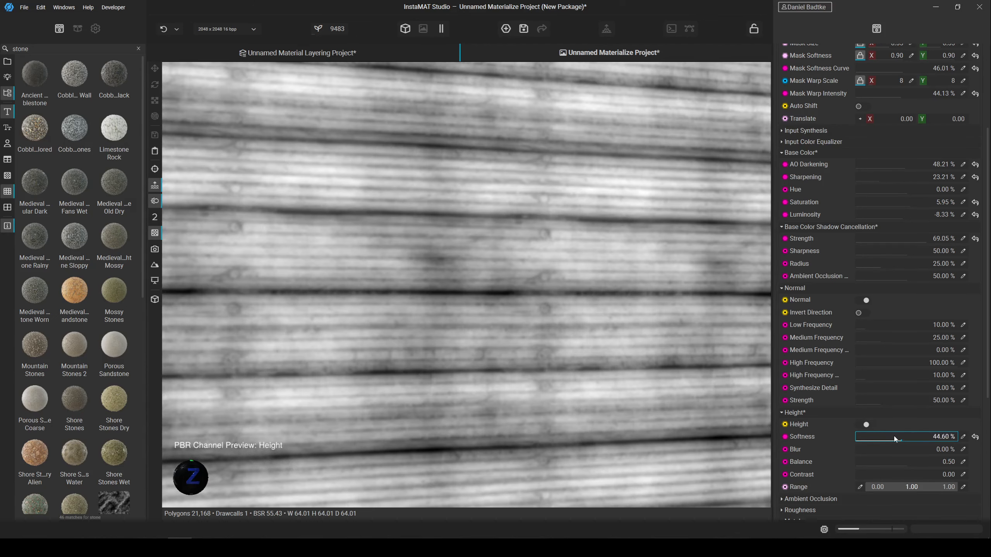
left_click(974, 437)
Add dirt to the full material with a Level of 100 % and Ambient Occlusion of 81.43 %, and inspect the planks.
scroll(936, 448, "down", 5)
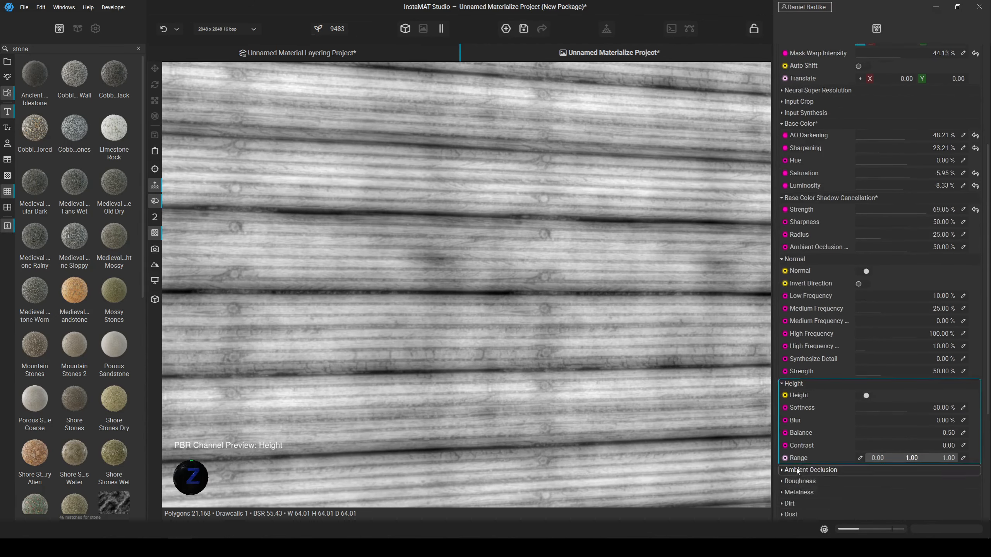
left_click(811, 387)
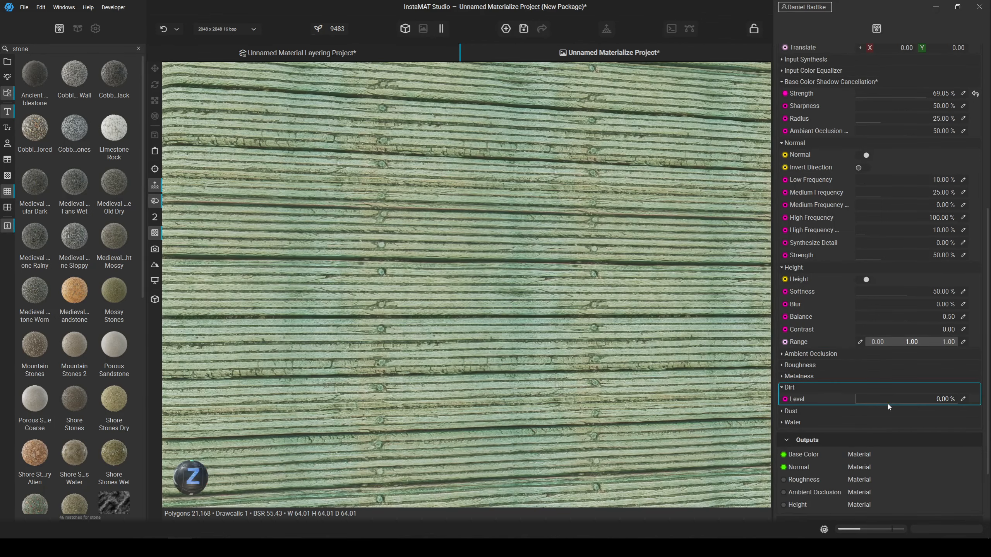
left_click_drag(866, 400, 901, 402)
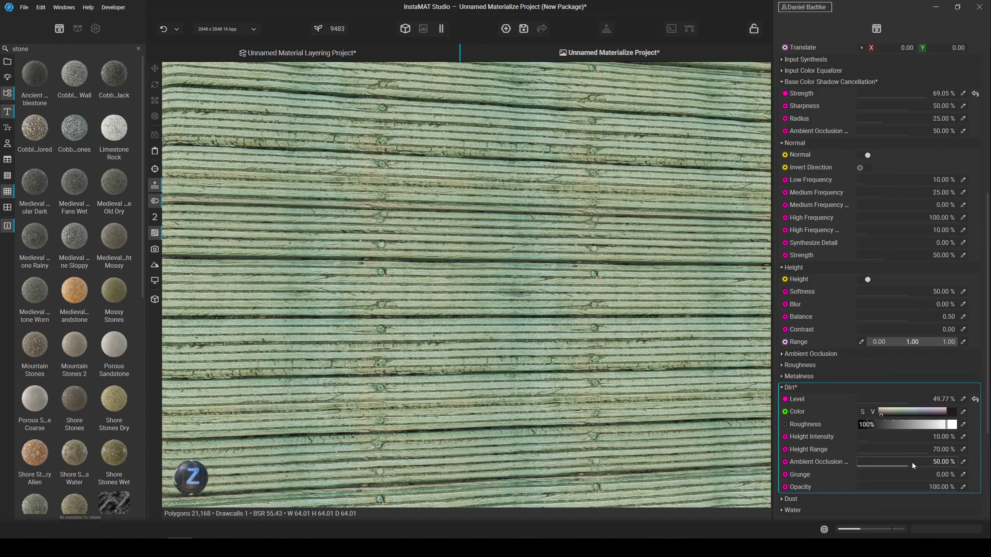
left_click_drag(911, 462, 941, 460)
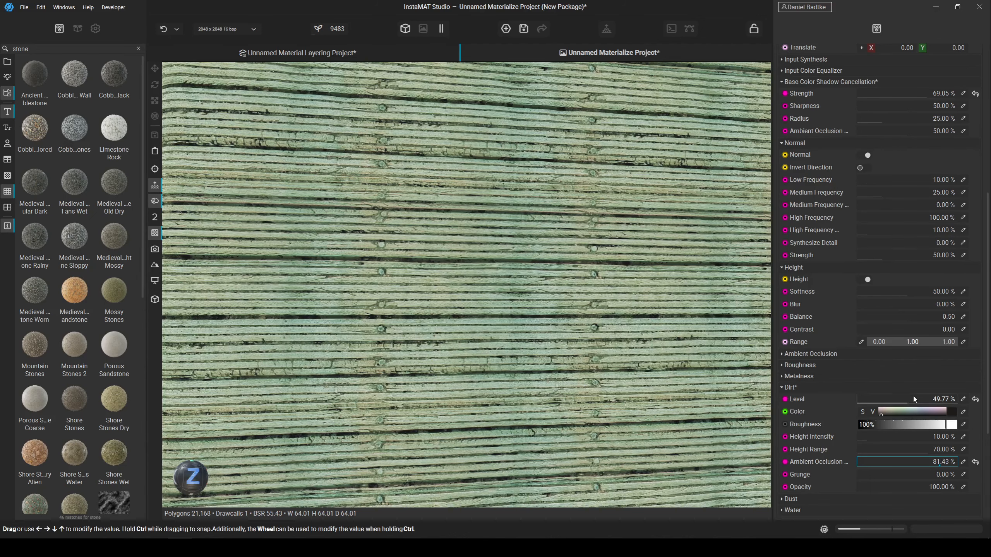
left_click_drag(913, 399, 960, 393)
scroll(641, 295, "down", 5)
middle_click_drag(642, 295, 588, 260)
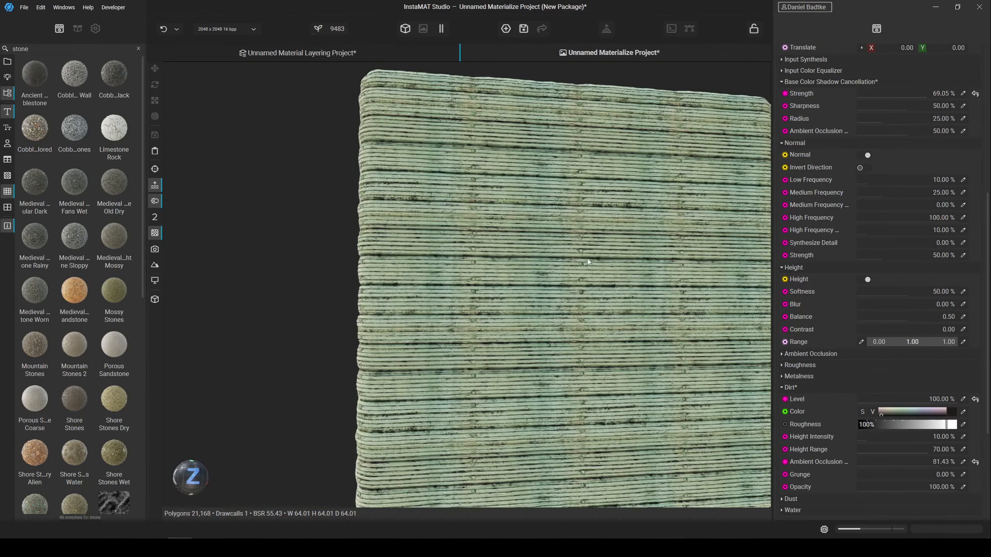
scroll(588, 261, "up", 5)
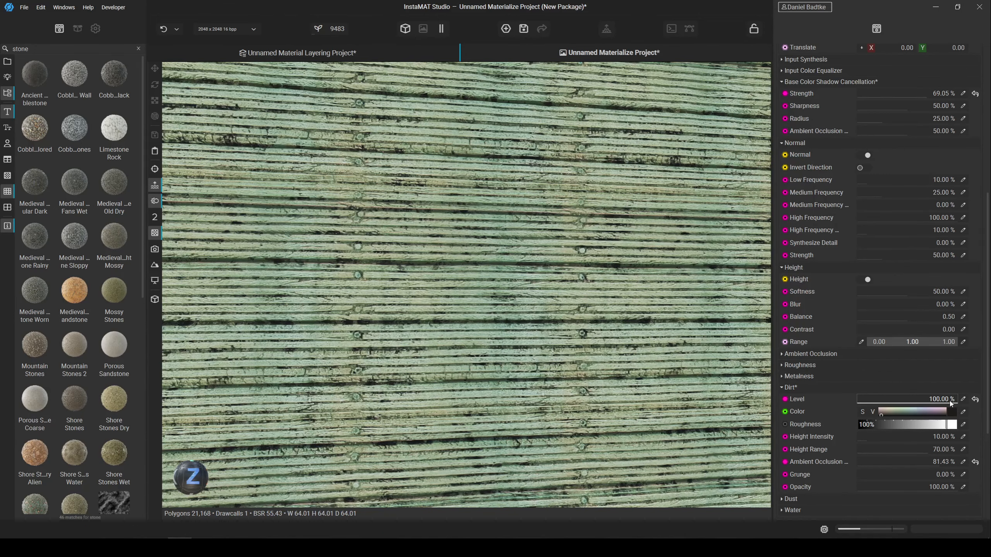
Sample the dirt color from the wood surface, darken it, and set the Dirt Level to 91.90 %.
left_click(953, 412)
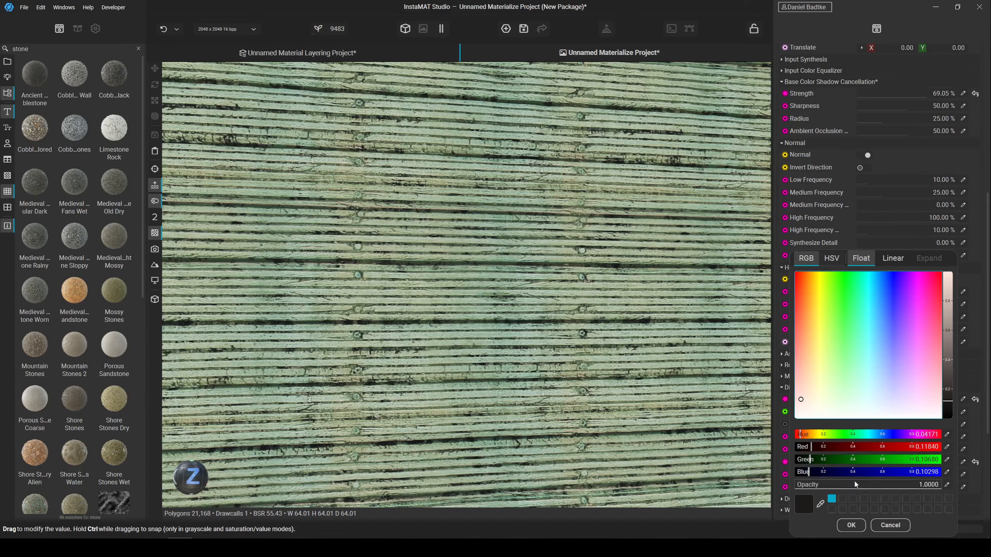
left_click(820, 503)
left_click(567, 351)
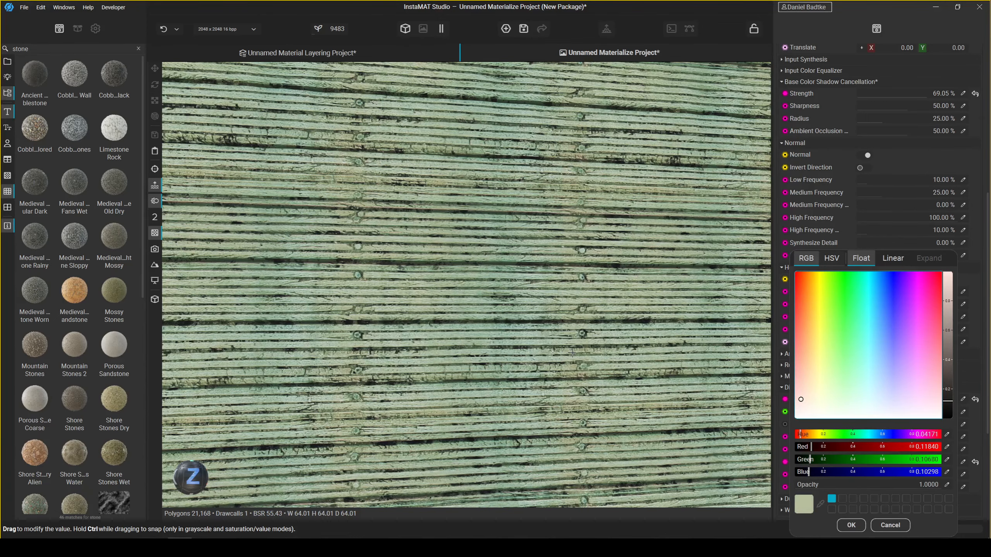
left_click(948, 370)
left_click_drag(948, 370, 950, 399)
left_click(846, 524)
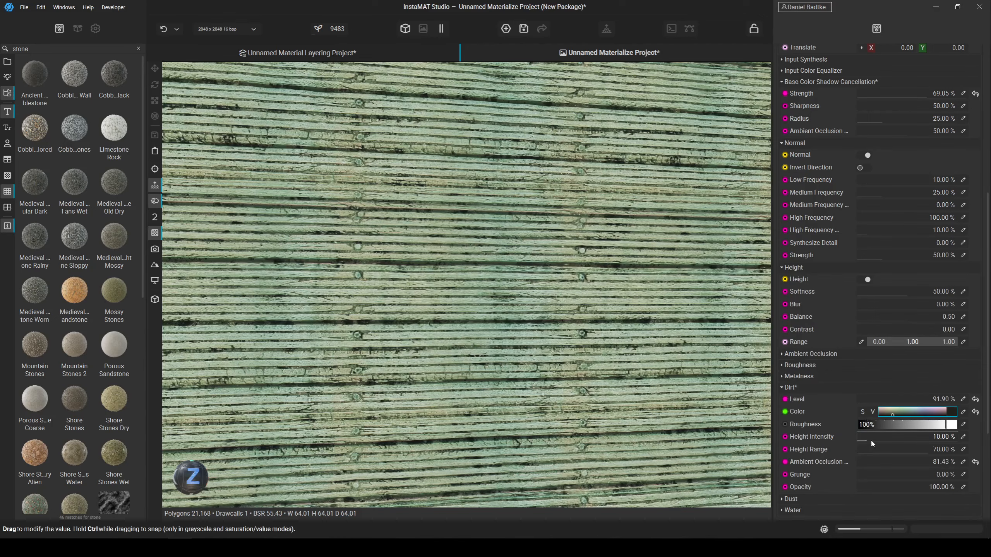
Set the dirt's Height Intensity to 23.81 %, Grunge to 75.24 % and Opacity to 97.14 %, checking the relief on the planks.
left_click_drag(870, 439, 894, 434)
scroll(483, 234, "up", 2)
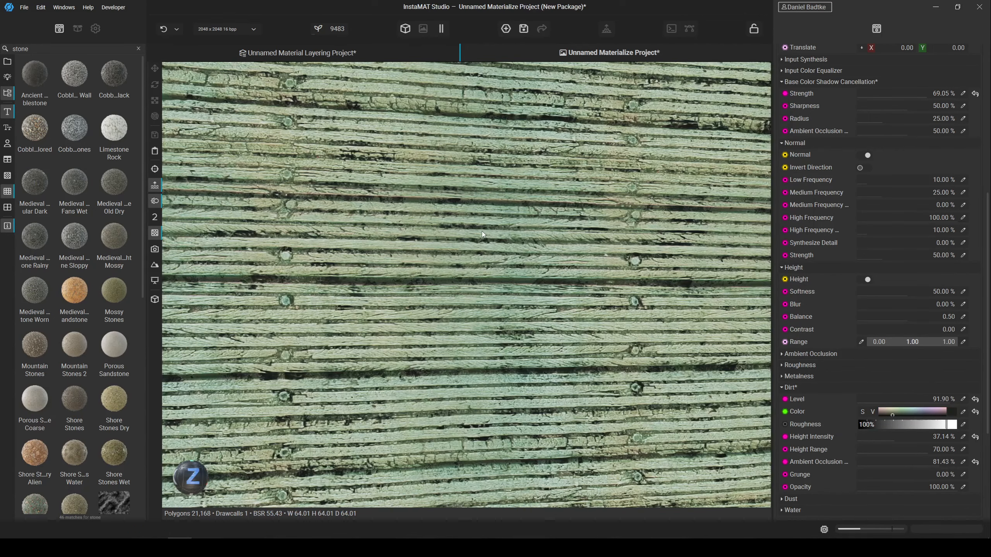
left_click_drag(478, 258, 469, 208)
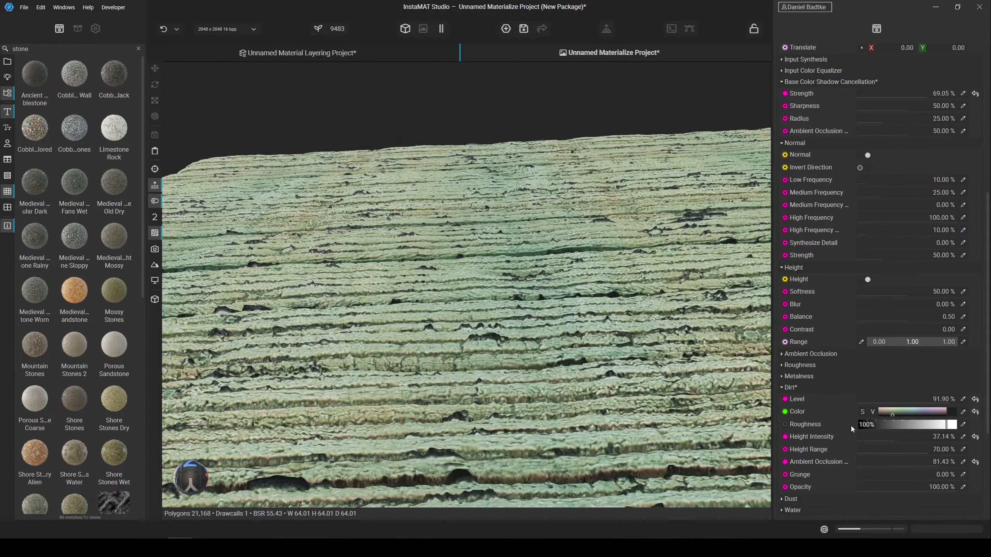
left_click_drag(875, 439, 911, 441)
left_click_drag(679, 324, 676, 369)
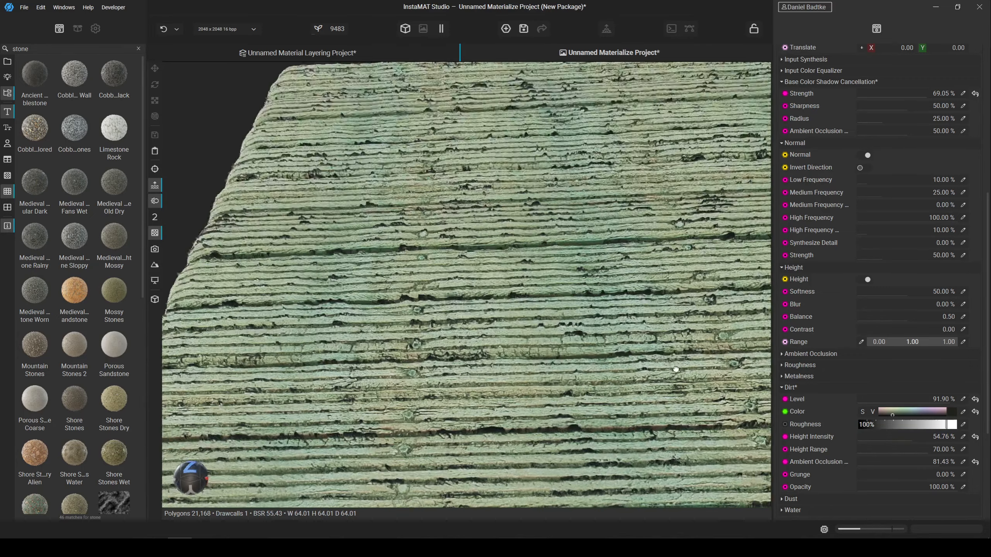
left_click_drag(861, 477, 932, 474)
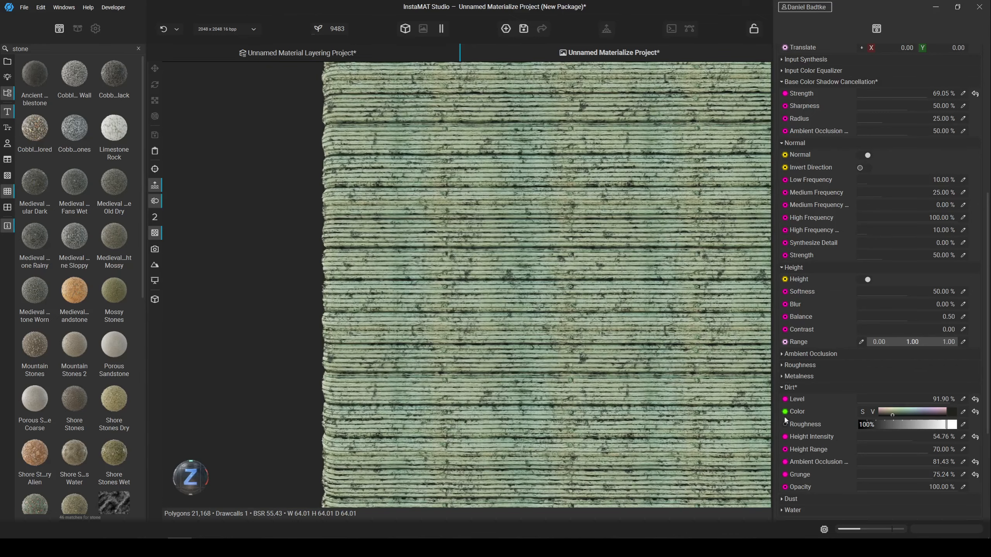
left_click_drag(901, 440, 954, 431)
scroll(897, 435, "down", 3)
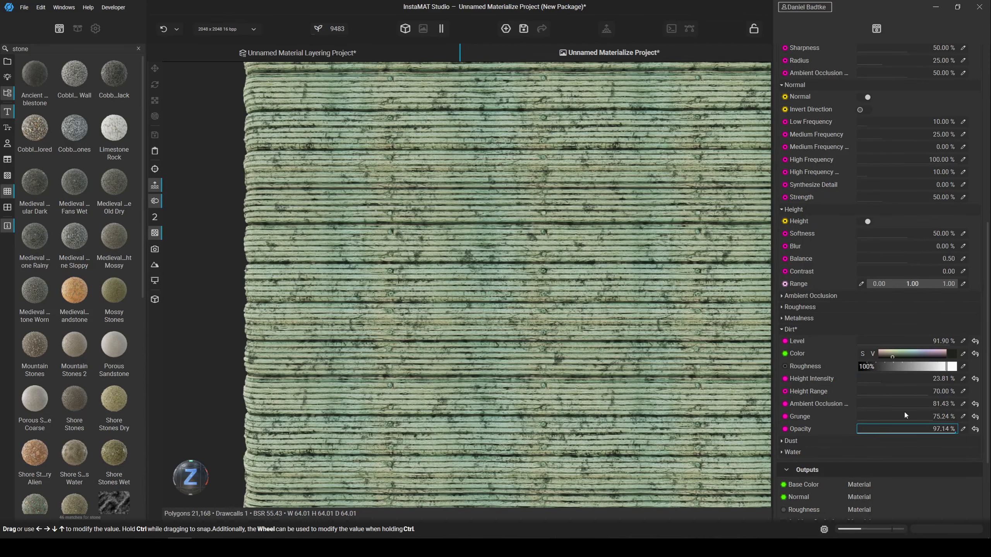
Set the viewport texture tiling to 1 and inspect the dirty wood across the whole cube.
left_click(156, 218)
left_click(156, 218)
left_click(156, 218)
left_click(156, 218)
scroll(303, 266, "down", 2)
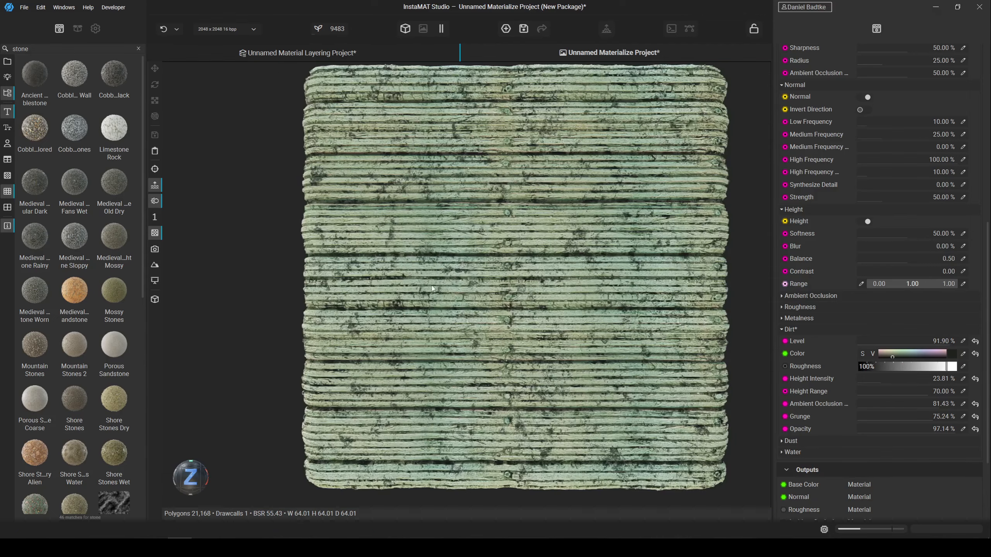
left_click_drag(384, 291, 460, 292, "alt")
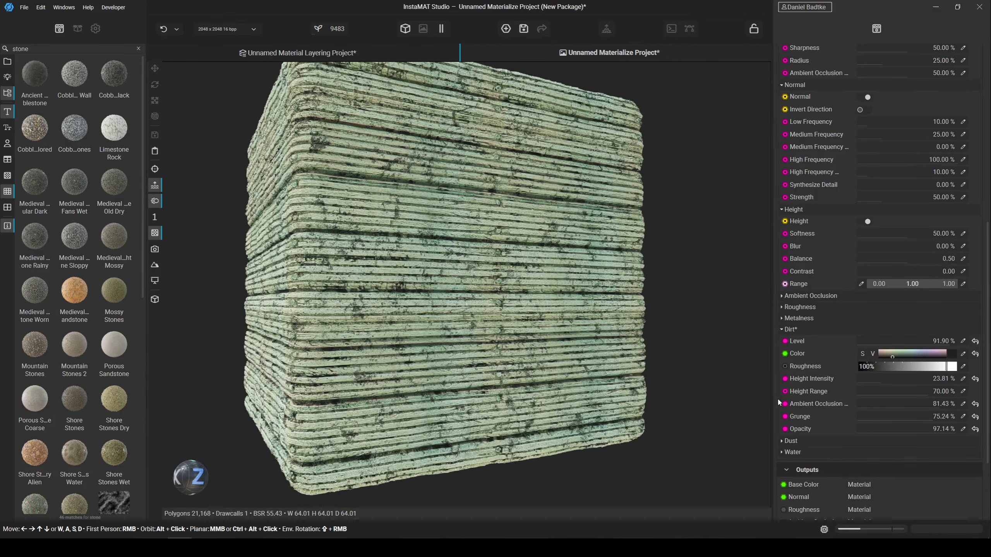
Add dust with Level 82.38 %, Ambient Occlusion 75.24 % and Normal Intensity 85.24 %, and inspect it on the cube.
left_click(817, 439)
left_click_drag(928, 452, 940, 452)
scroll(814, 444, "down", 2)
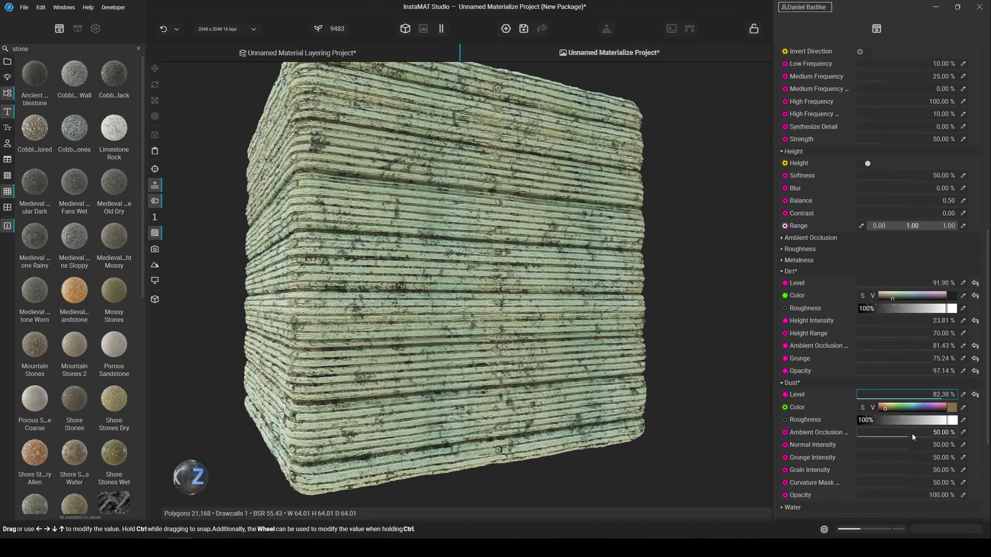
left_click_drag(911, 432, 944, 446)
scroll(608, 336, "up", 4)
left_click_drag(603, 333, 380, 180)
Set the viewport's Displacement Factor to 1.0 in the render settings and view the cube's front face.
left_click(95, 29)
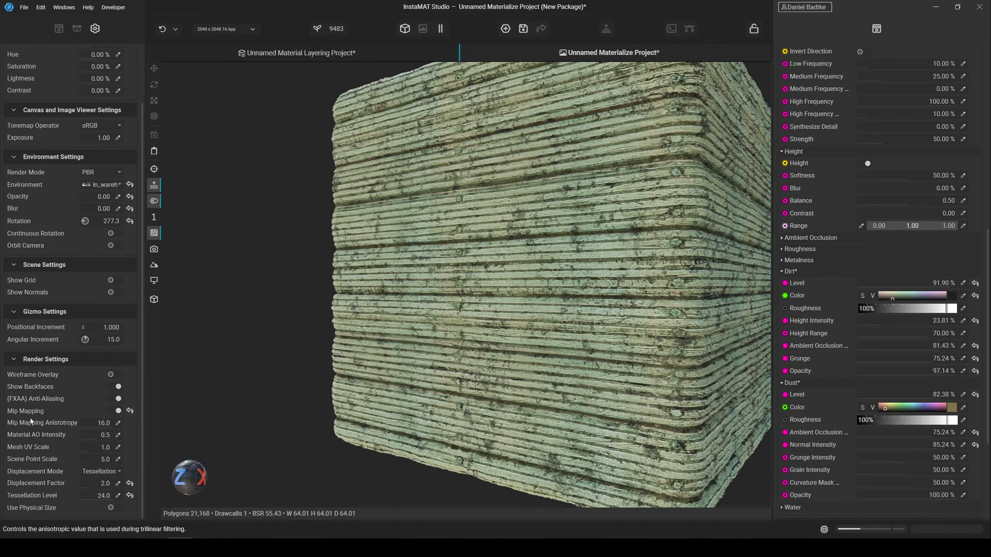
left_click_drag(316, 382, 538, 347, "alt")
scroll(386, 384, "up", 3)
scroll(385, 384, "down", 1)
Set the Base Color Luminosity to -20.95 % and examine the darker wood up close.
scroll(809, 293, "up", 7)
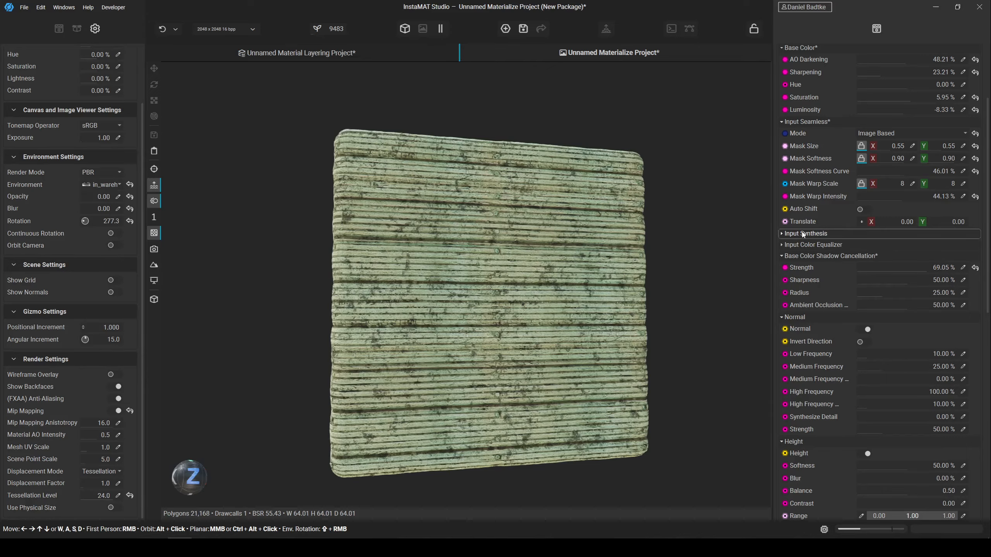
left_click_drag(903, 110, 898, 117)
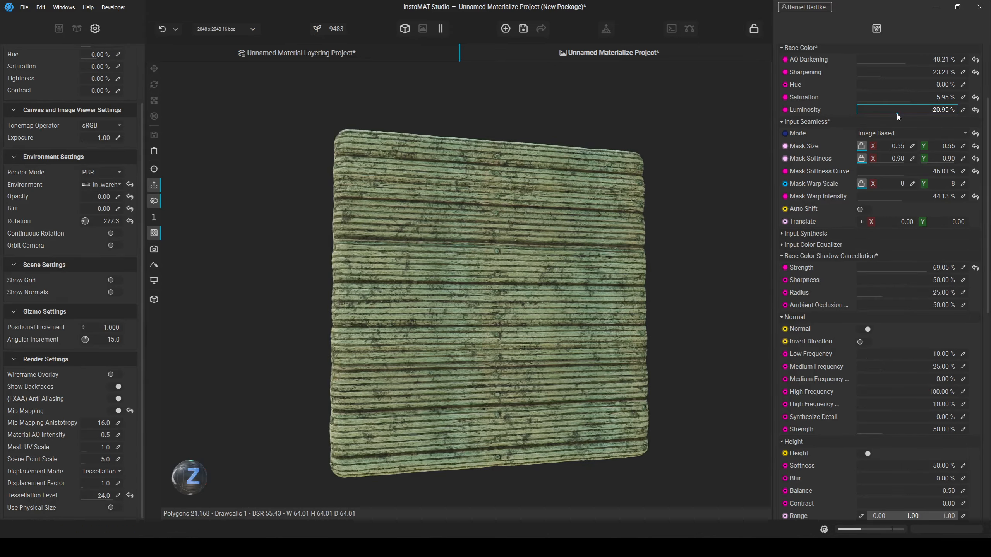
scroll(478, 248, "up", 3)
left_click_drag(478, 248, 599, 256, "alt")
scroll(599, 256, "up", 2)
scroll(798, 361, "down", 5)
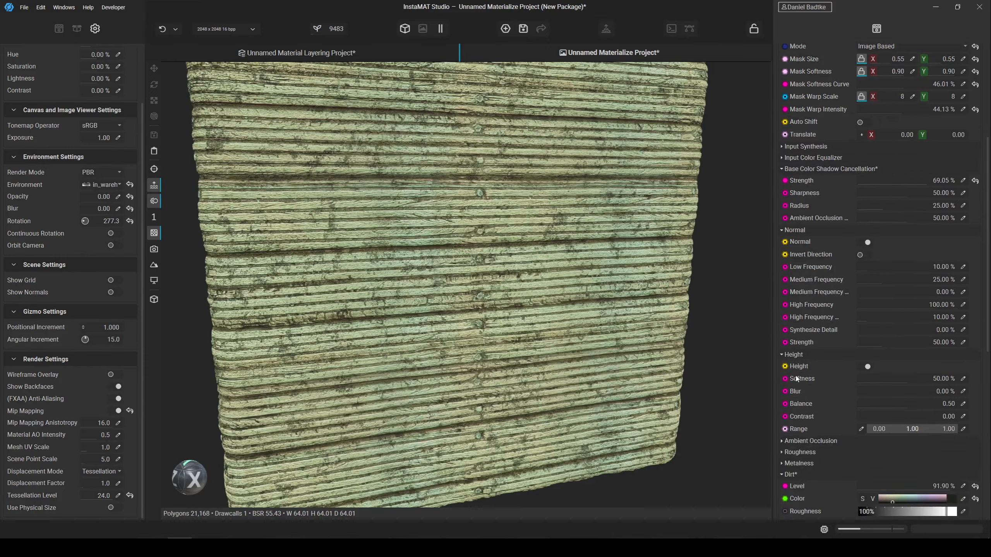
scroll(798, 386, "up", 6)
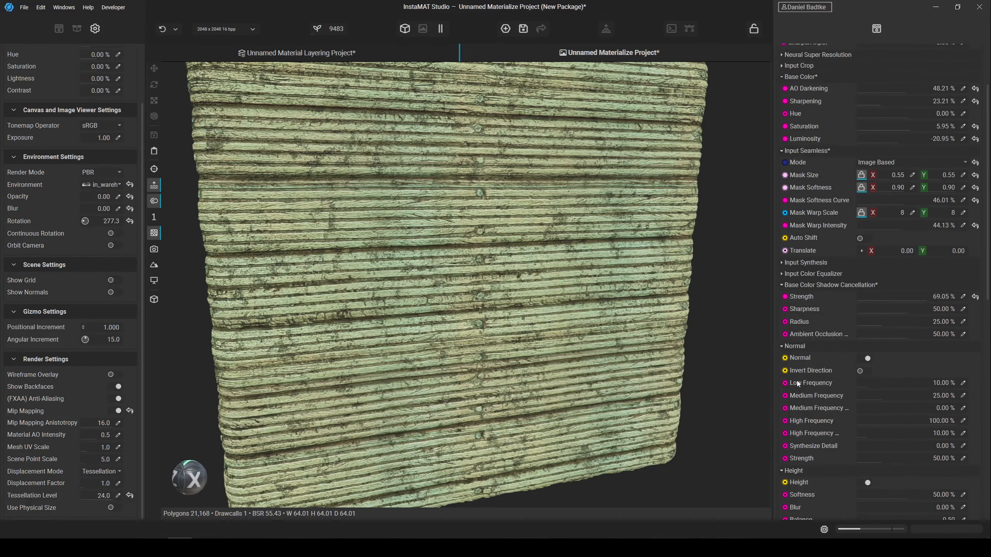
Examine the materialized wood plank surface in the 3D view from several angles and distances.
scroll(517, 257, "down", 3)
middle_click_drag(542, 281, 546, 323, "alt")
left_click_drag(546, 323, 454, 262, "alt")
scroll(454, 261, "up", 4)
middle_click_drag(454, 262, 468, 291, "alt")
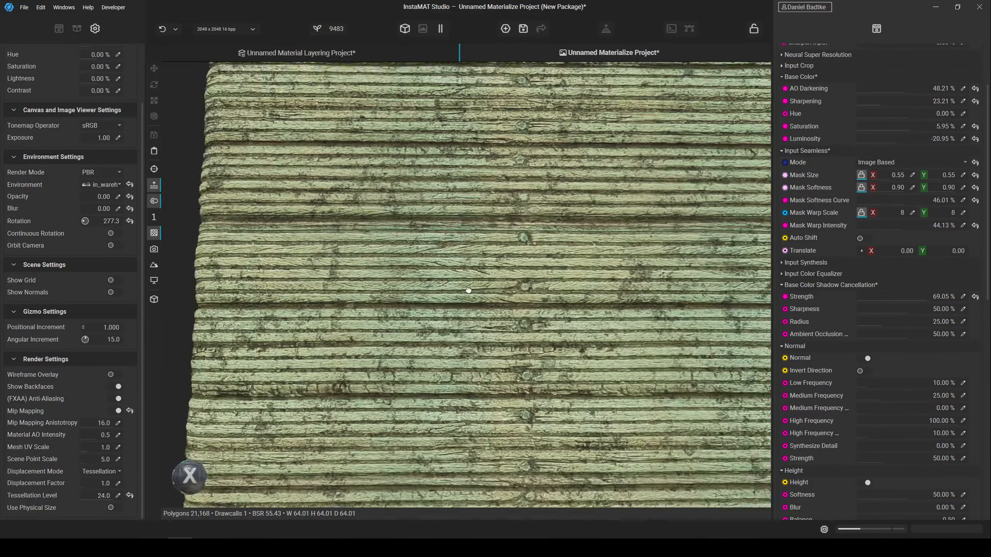
left_click_drag(468, 291, 496, 339, "alt")
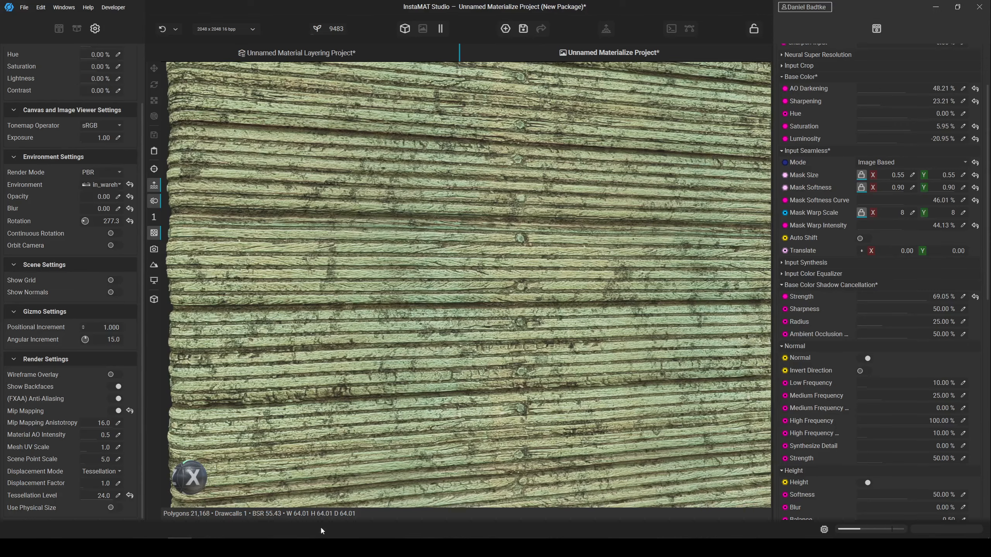
scroll(568, 335, "down", 4)
middle_click_drag(567, 337, 551, 318)
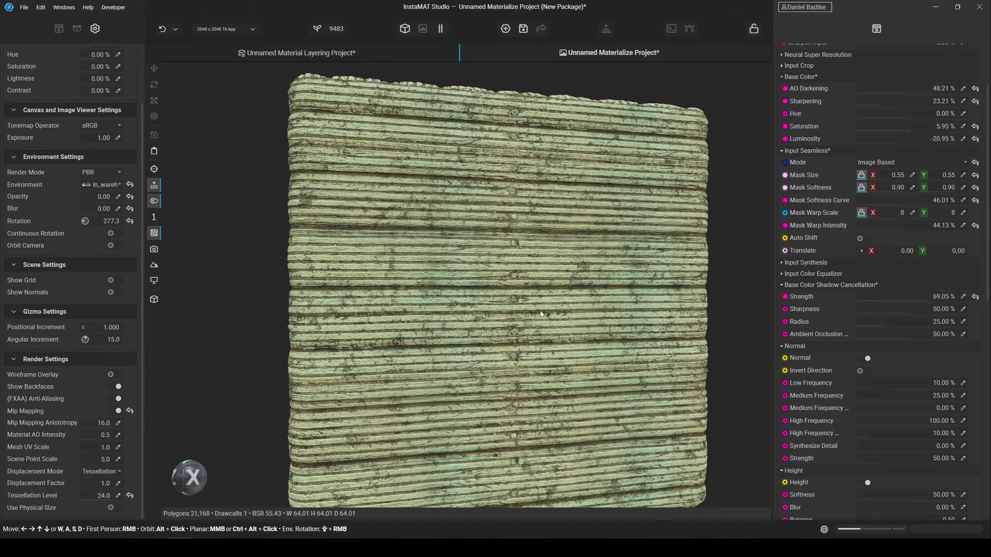
scroll(540, 314, "up", 2)
mouse_move(540, 309)
left_mouse_down("alt")
mouse_move(521, 298)
mouse_move(520, 310)
mouse_move(539, 312)
left_mouse_up("alt")
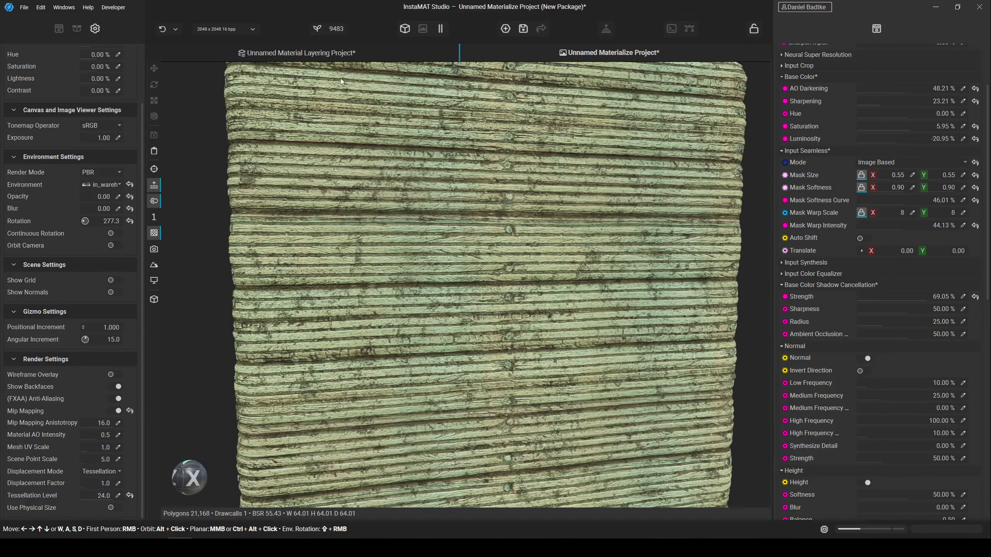
Randomize the Materialize project's seed several times and inspect the resulting wood surface variation in the 3D view.
left_click(331, 29)
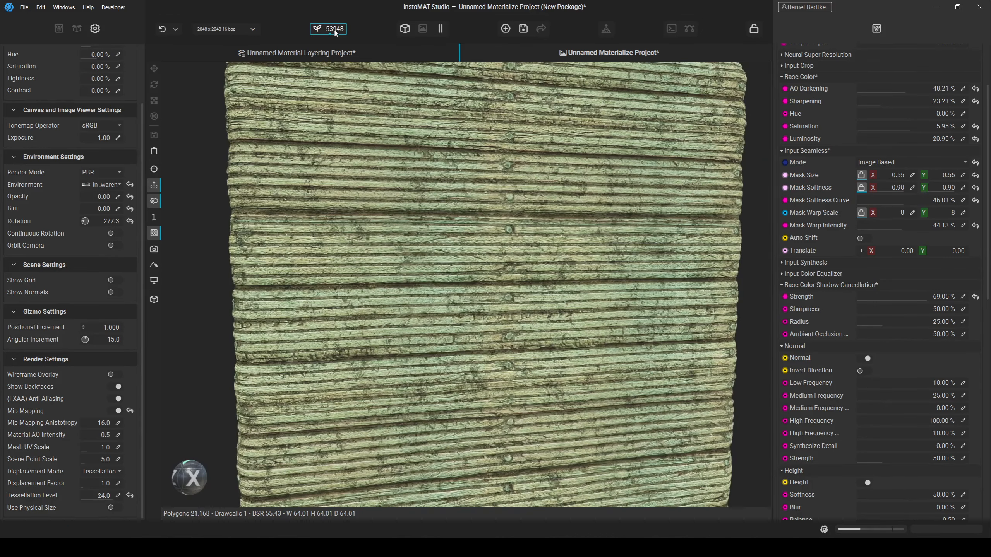
left_click(334, 32)
left_click(323, 32)
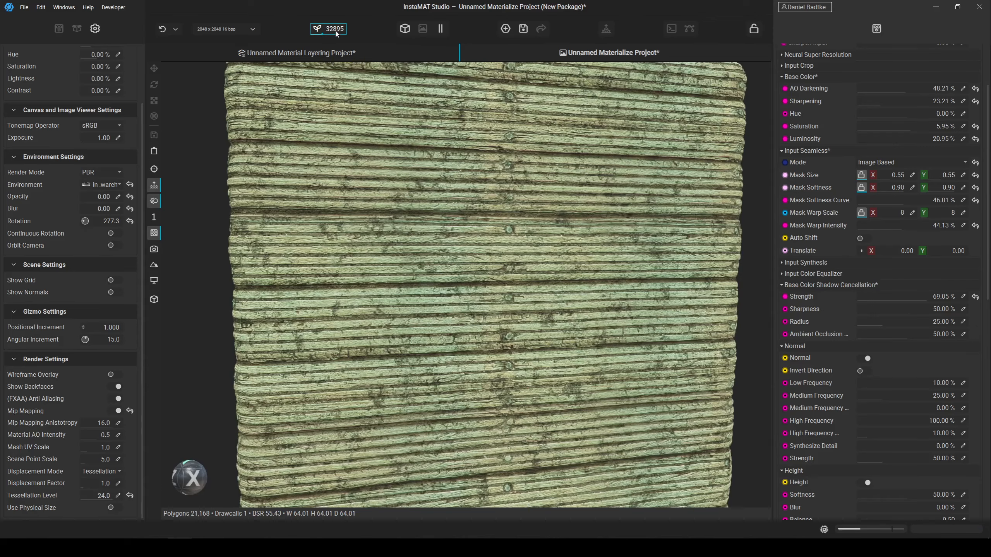
left_click(330, 34)
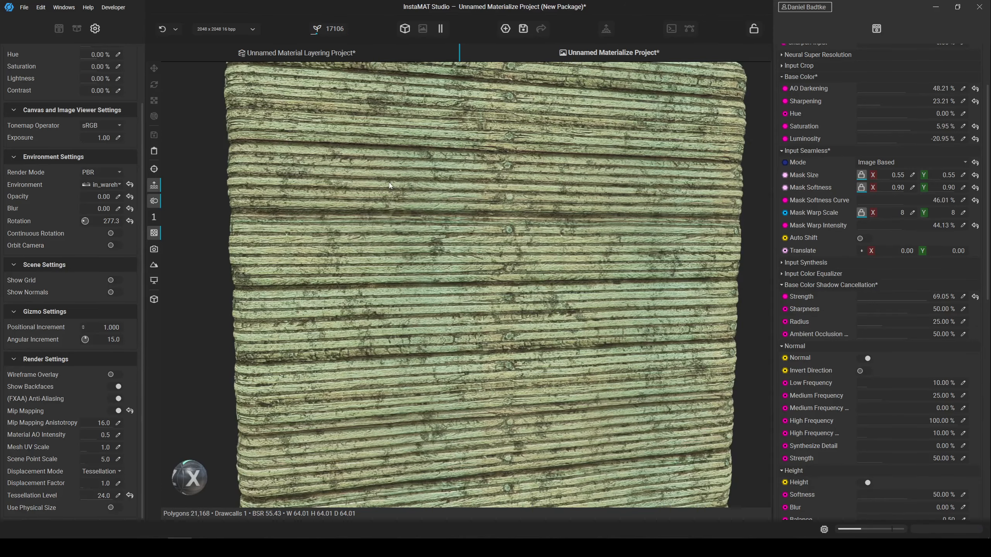
mouse_move(418, 214)
left_mouse_down()
mouse_move(422, 192)
mouse_move(390, 222)
mouse_move(425, 216)
left_mouse_up()
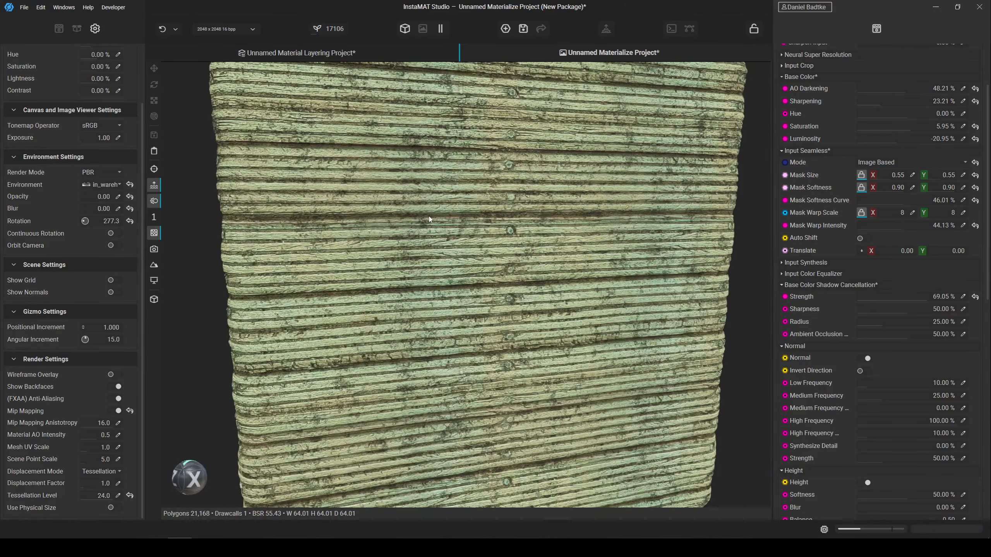
left_click_drag(589, 180, 528, 235)
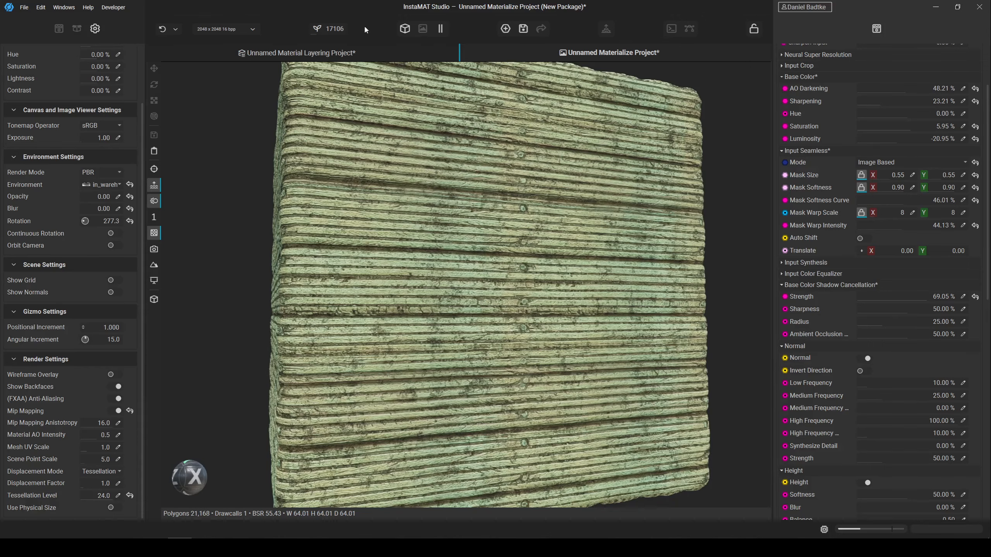
Create a new nPass Element Graph project and inspect its On Execute Assignment and Did Execute Assignment nodes.
left_click(504, 31)
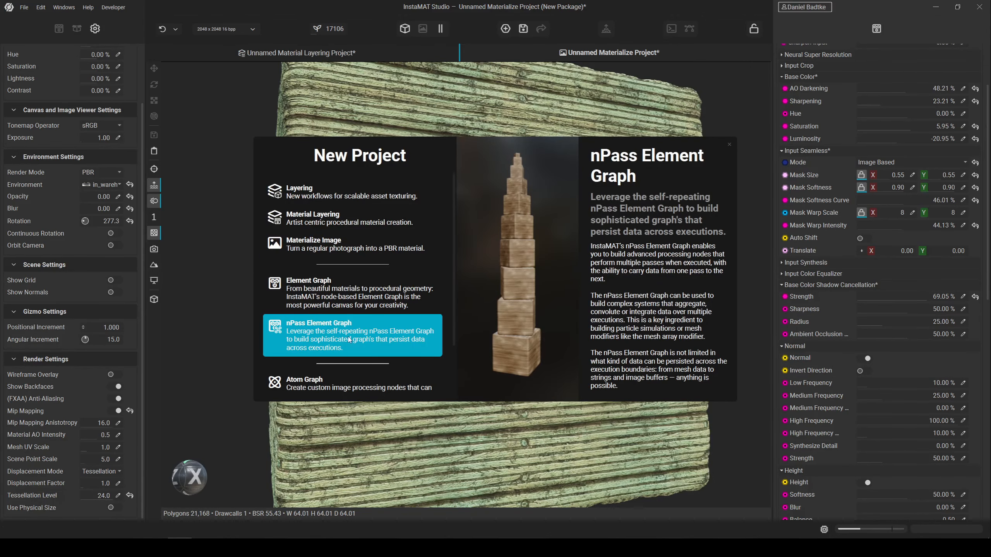
left_click(350, 340)
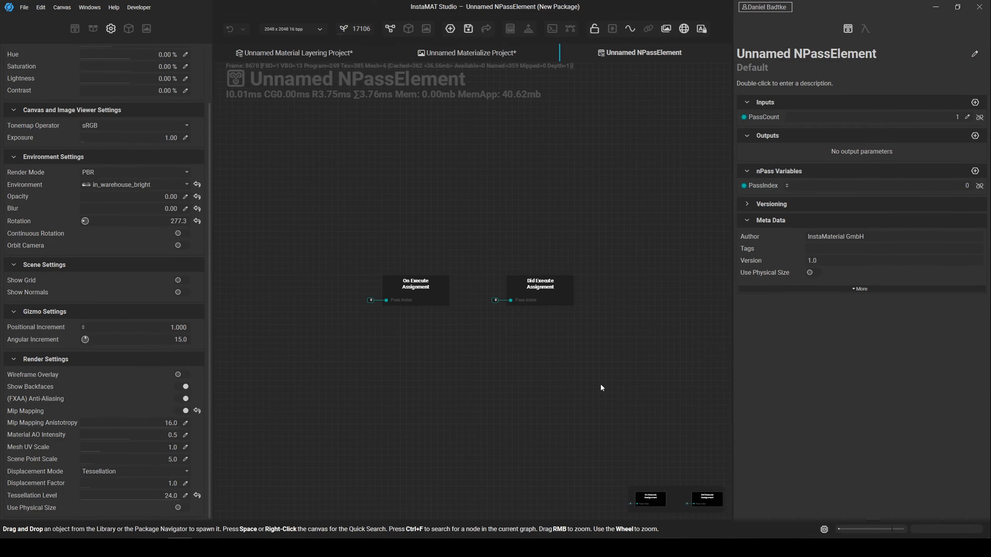
middle_click_drag(620, 381, 626, 377)
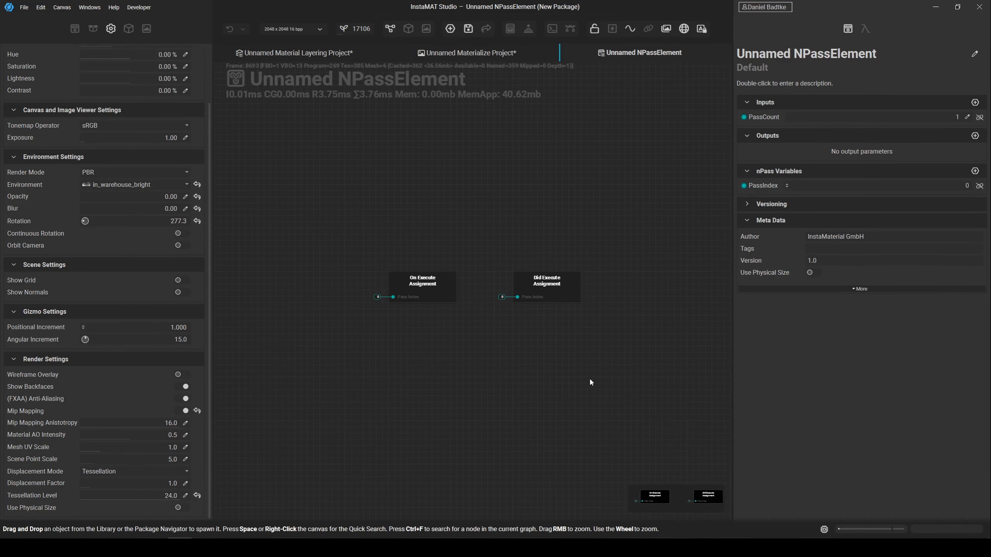
mouse_move(547, 368)
right_mouse_down()
mouse_move(547, 360)
mouse_move(551, 367)
right_mouse_up()
middle_click_drag(551, 367, 552, 347)
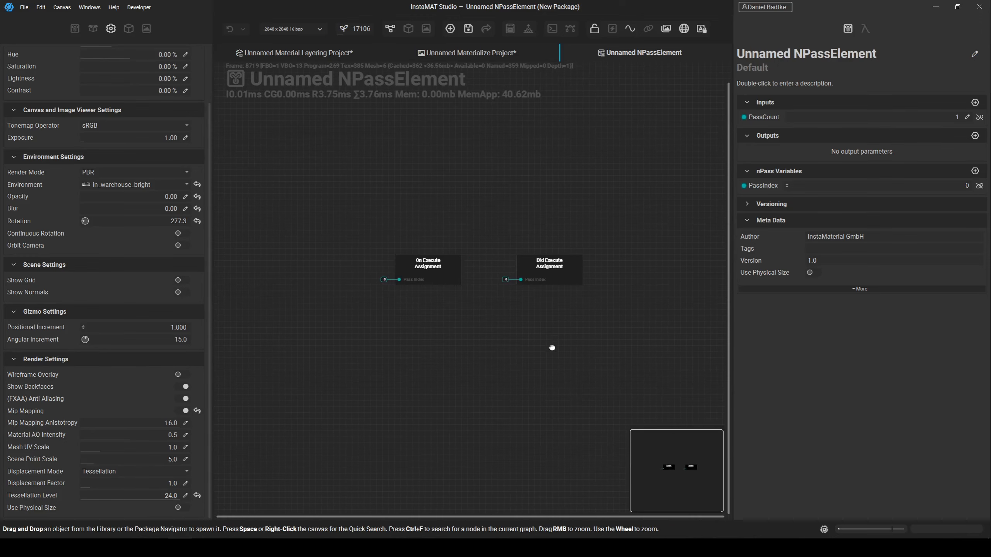
scroll(461, 323, "up", 3)
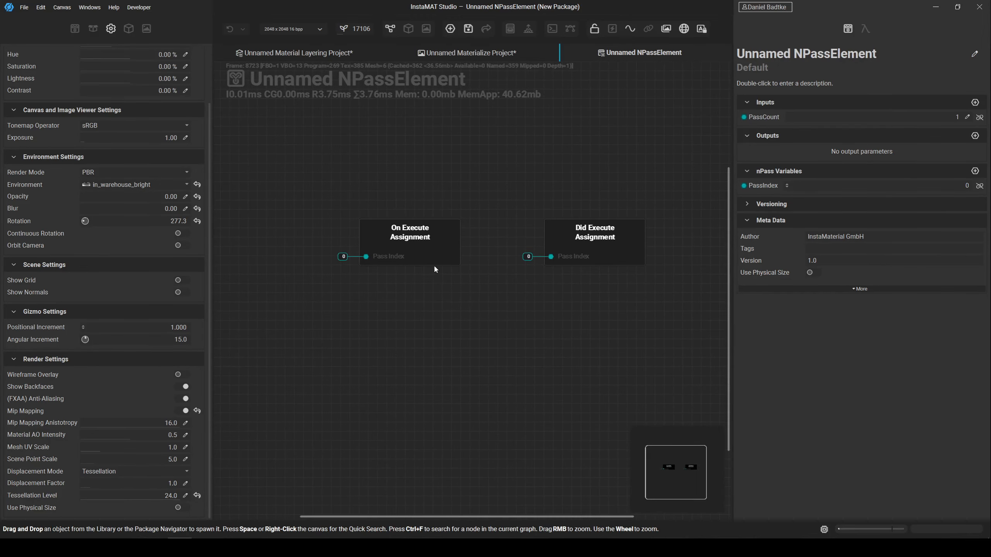
left_click(438, 252)
left_click(566, 252)
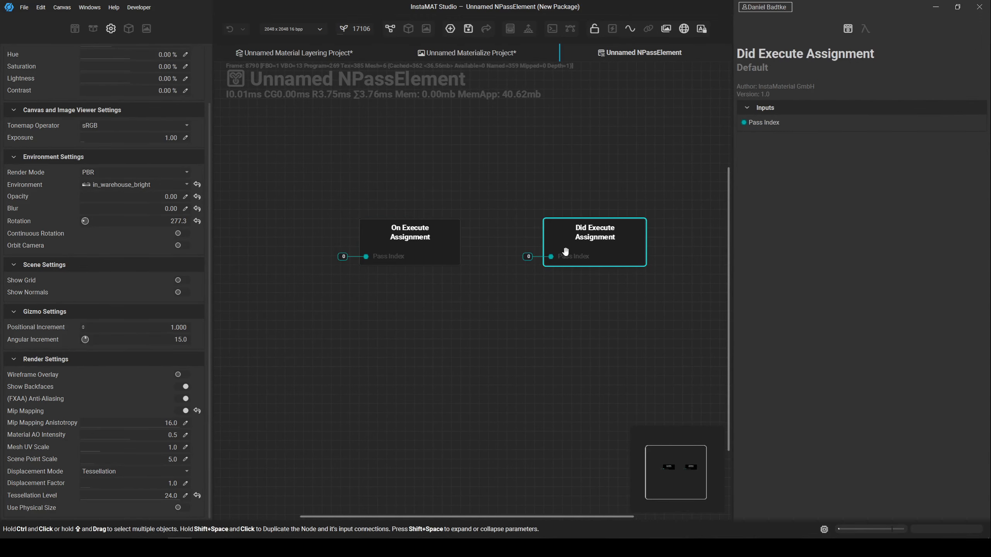
scroll(495, 158, "down", 2)
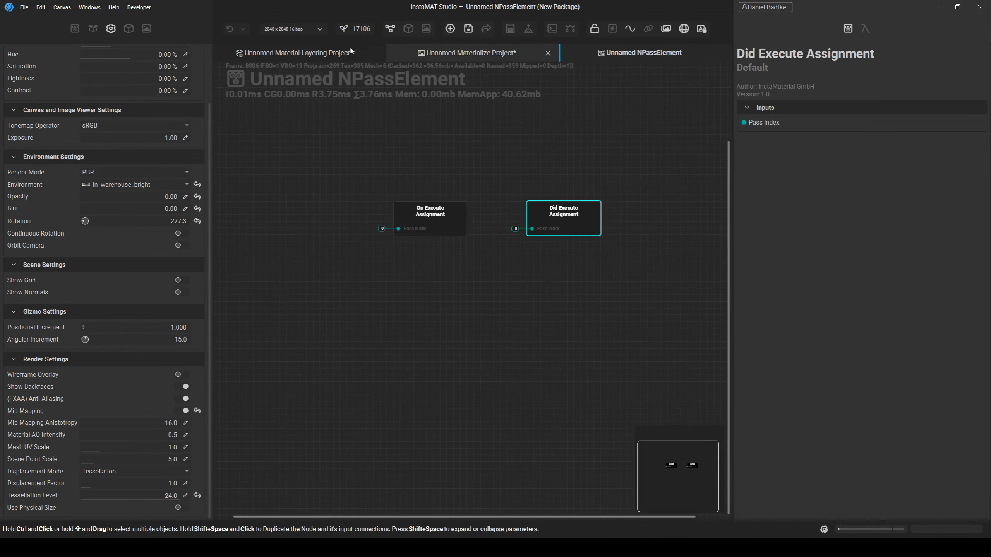
Show the asset library, search it for "stone" and clear the search.
left_click(92, 29)
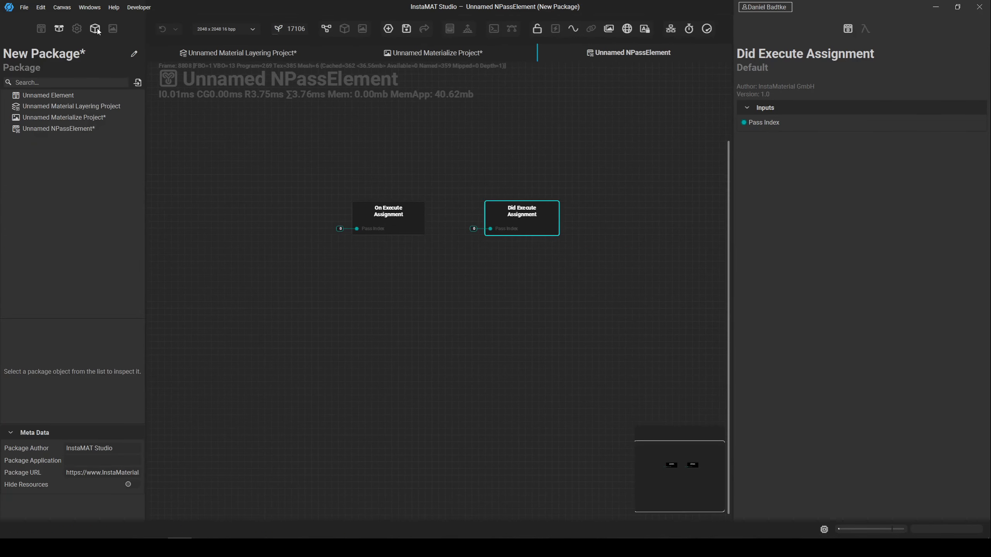
left_click(42, 29)
type("stone")
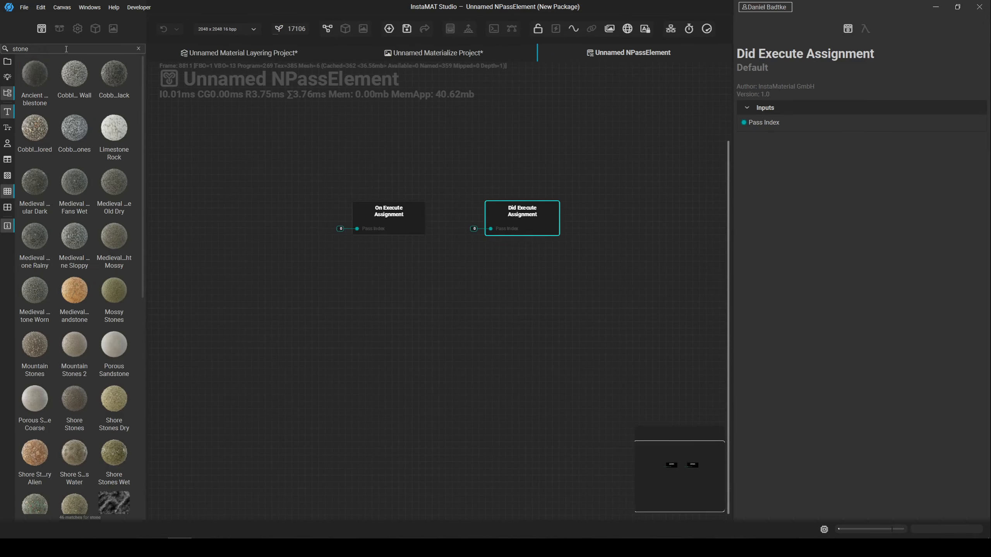
left_click(138, 48)
Open the Scatter Tutorial graph from the library's Tutorials/nPass category.
scroll(51, 173, "down", 5)
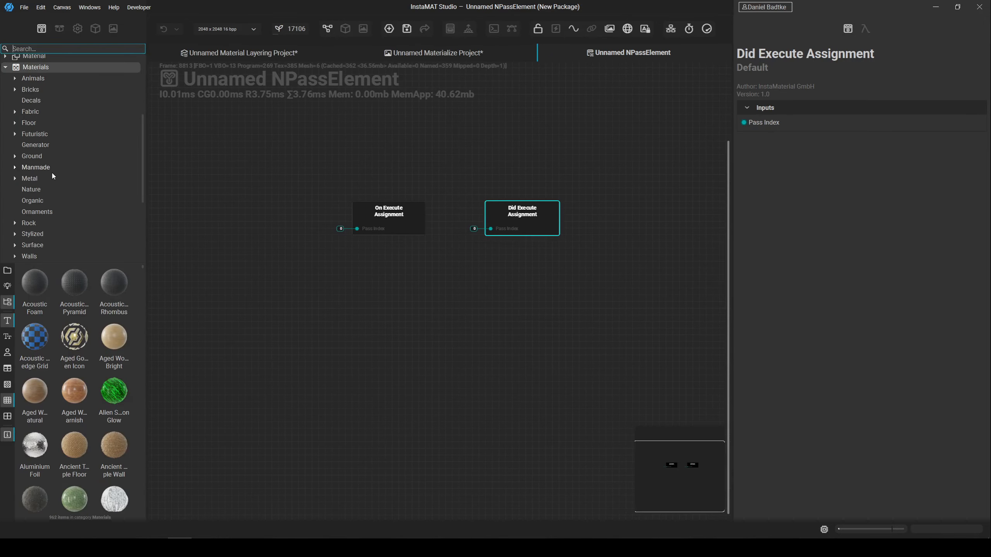
scroll(52, 189, "down", 1)
left_click(5, 244)
left_click(30, 257)
double_click(39, 287)
Examine the Scatter Tutorial's annotated sections, from the random value generation and scatter transform to the buffer blending.
scroll(495, 206, "up", 3)
scroll(503, 213, "down", 3)
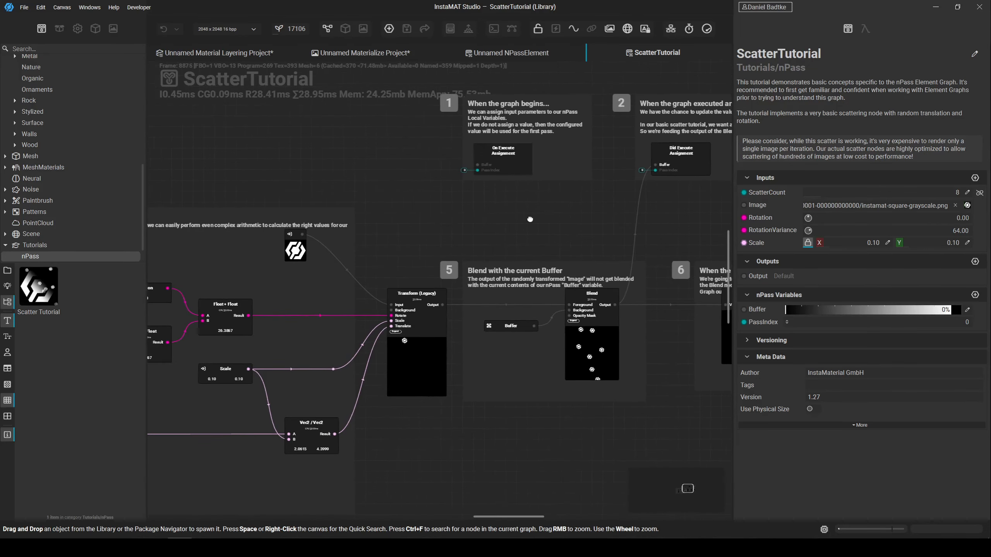
middle_click_drag(540, 209, 611, 196)
middle_click_drag(413, 226, 534, 246)
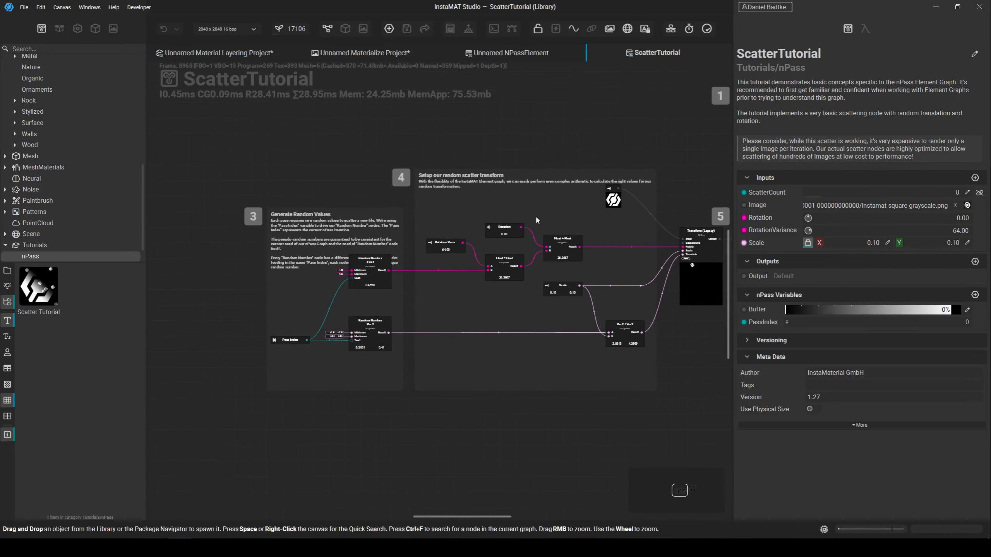
scroll(347, 221, "up", 5)
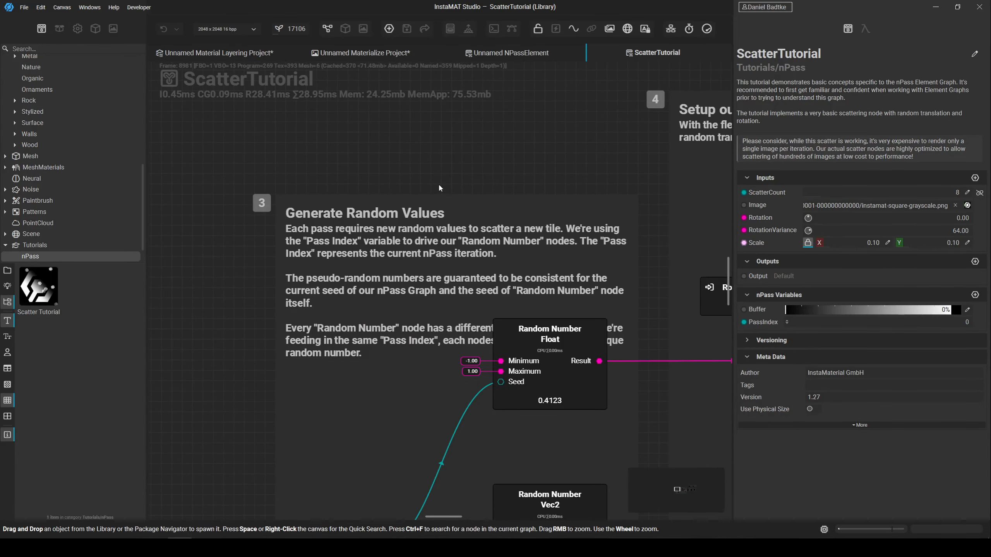
scroll(424, 230, "down", 5)
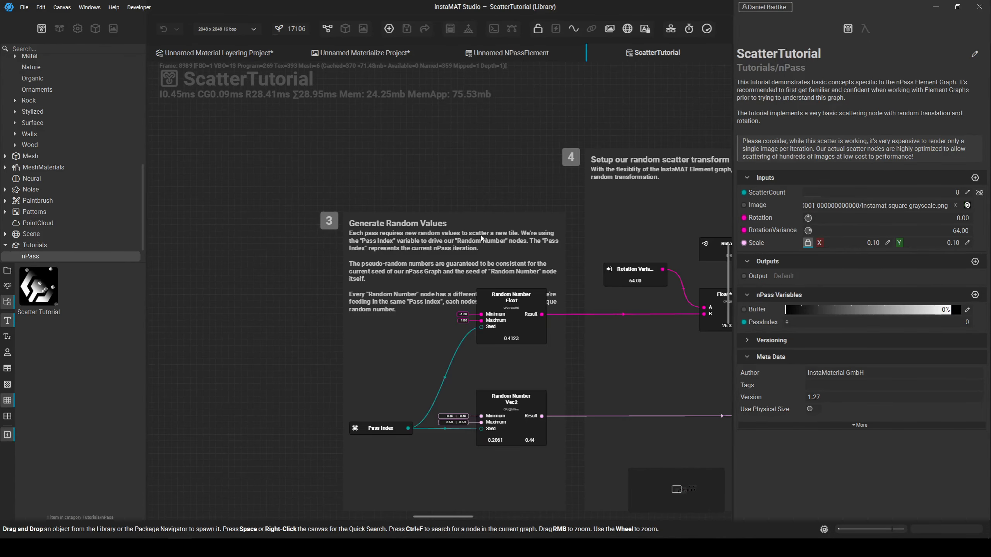
middle_click_drag(645, 231, 441, 257)
scroll(448, 258, "up", 1)
left_click(456, 259)
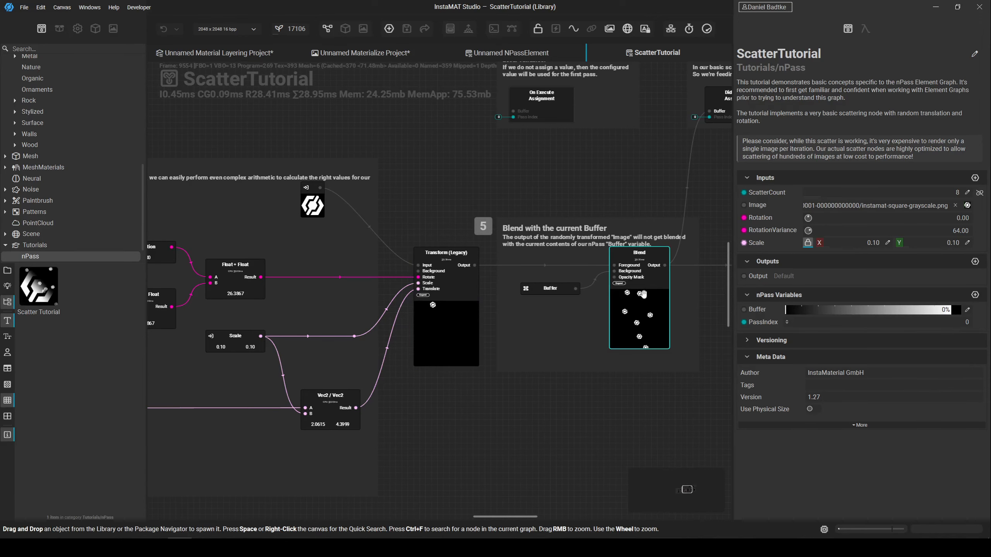
Set the Scatter Tutorial's ScatterCount input to 26 and review the Buffer, Blend and Did Execute Assignment nodes.
scroll(562, 299, "up", 2)
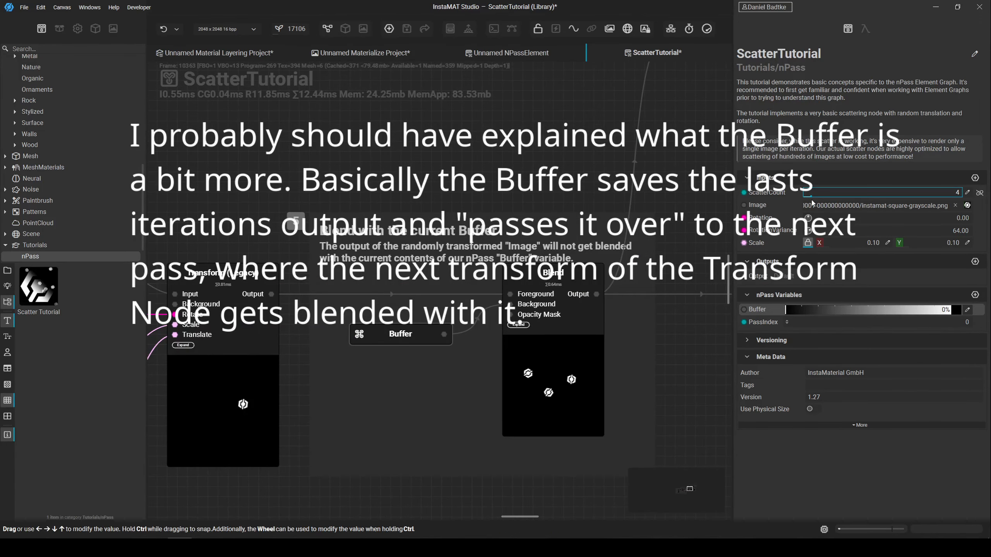
left_click_drag(812, 203, 863, 196)
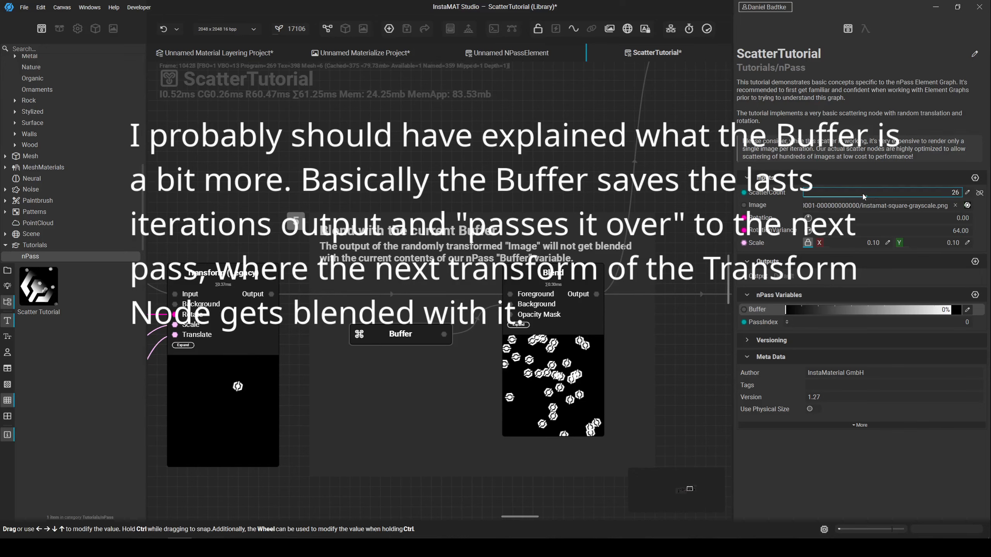
scroll(428, 358, "down", 5)
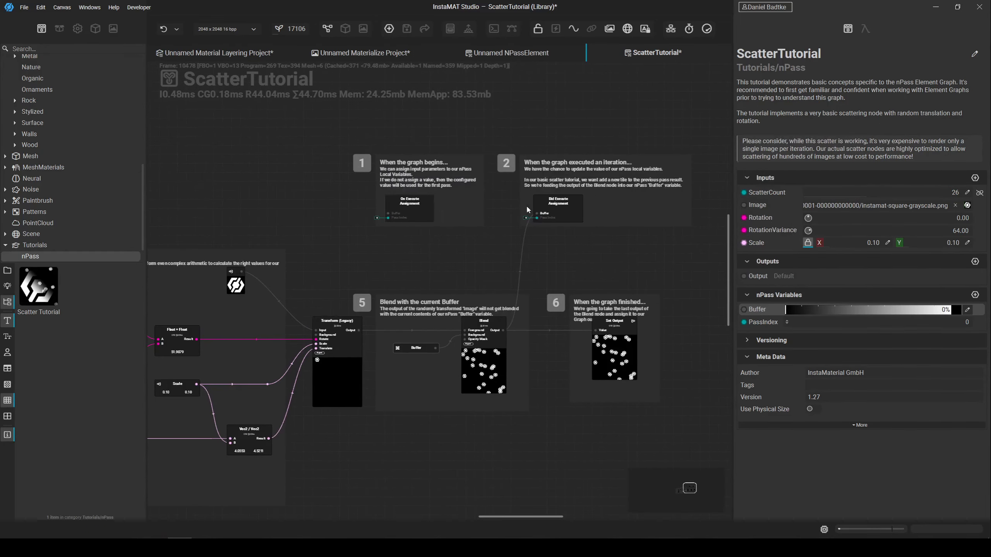
scroll(584, 242, "up", 3)
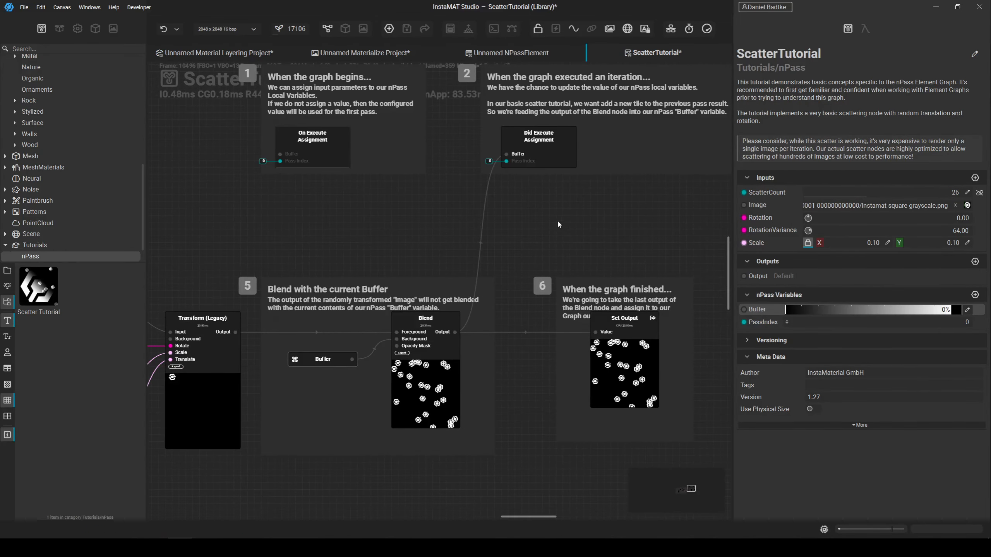
middle_click_drag(559, 233, 557, 254)
scroll(546, 176, "down", 2)
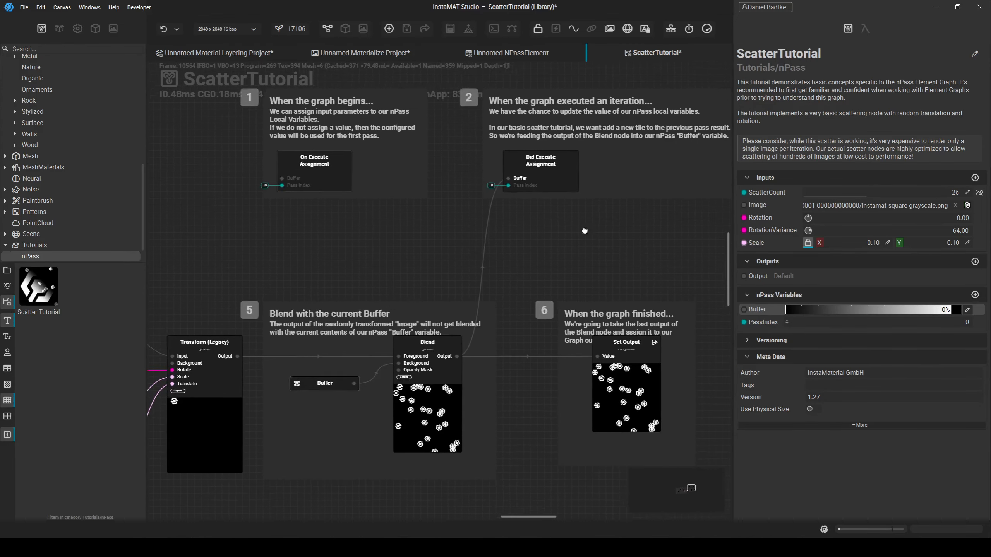
scroll(560, 194, "up", 2)
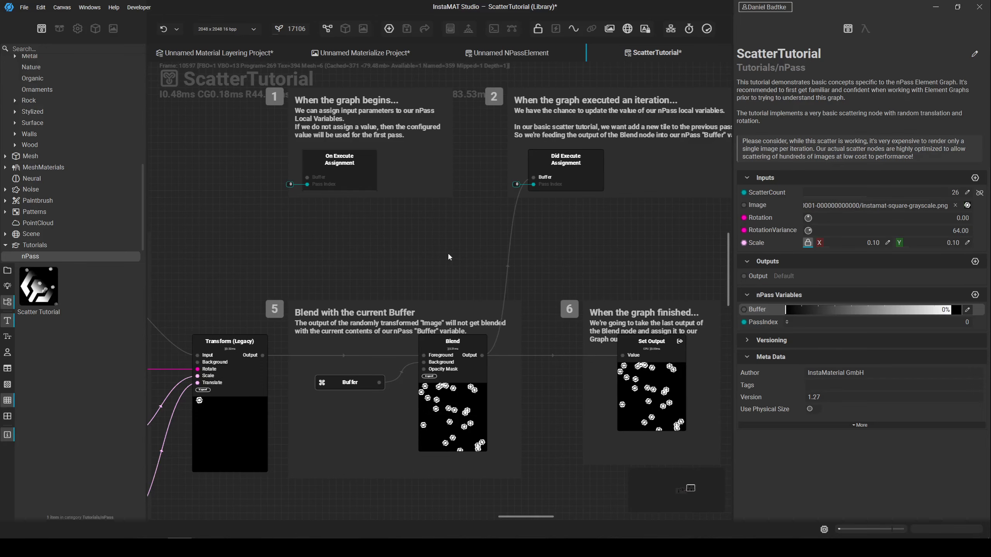
Create a new Atom Graph project.
left_click(389, 28)
scroll(317, 338, "down", 1)
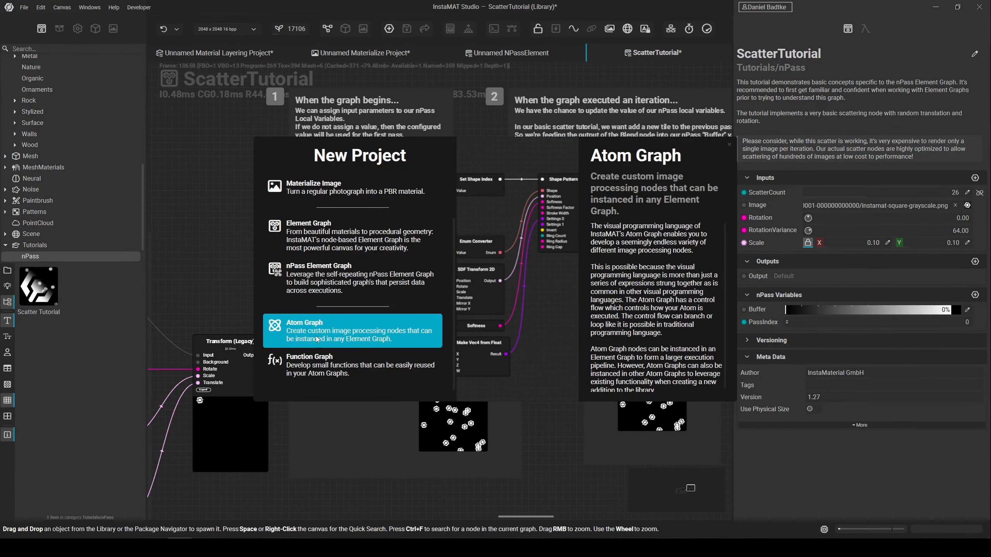
left_click(317, 338)
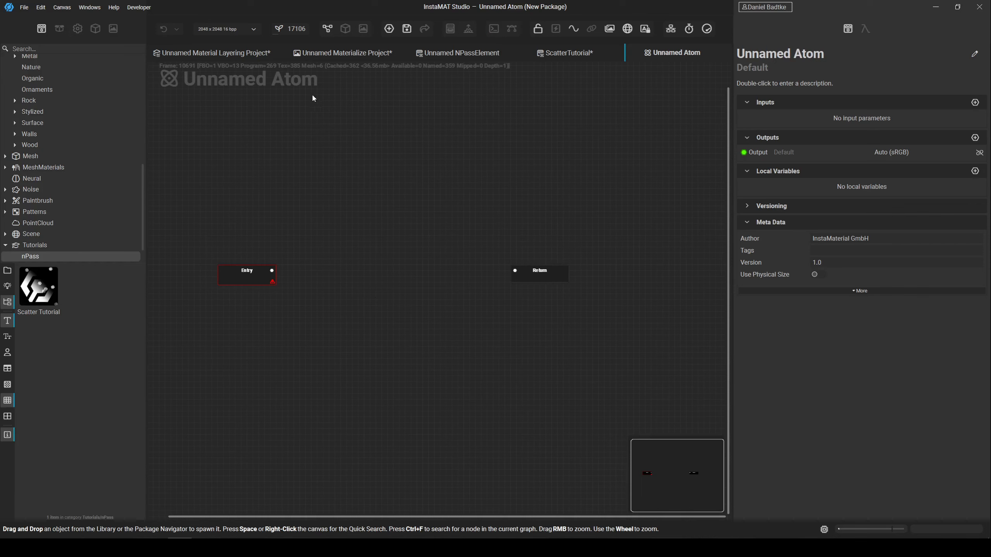
Create a new Element Graph project and add a Mesh Render node to its canvas.
left_click(389, 30)
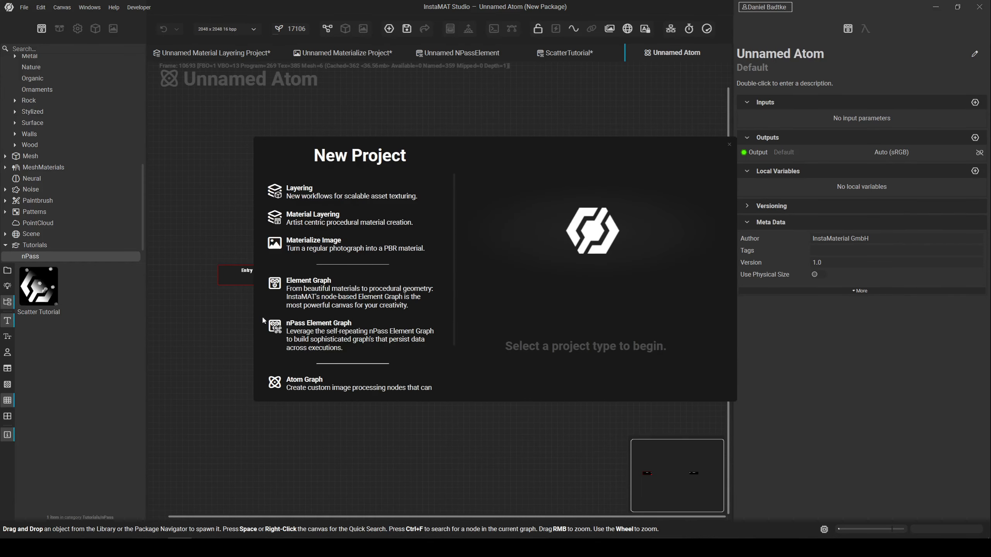
left_click(324, 293)
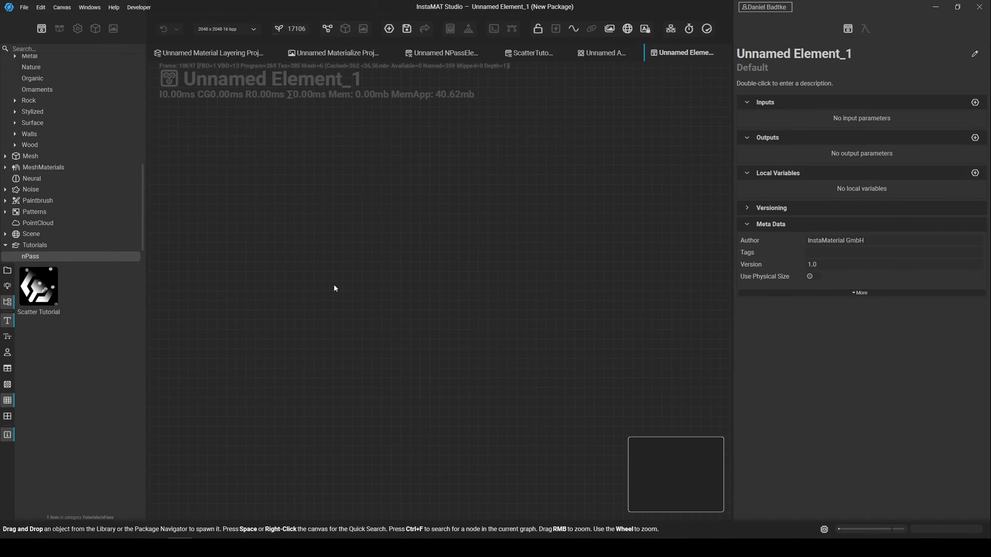
key("space")
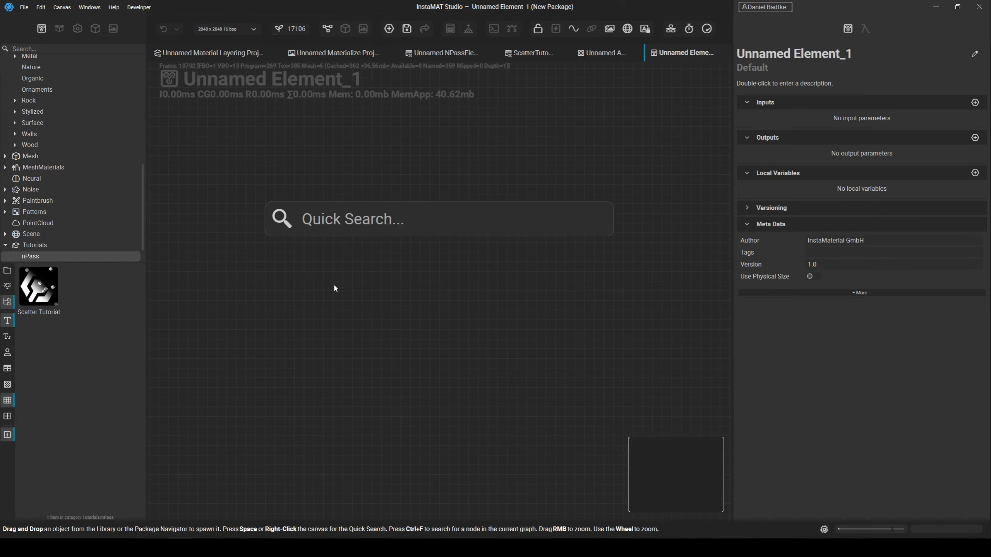
type("mesh rend")
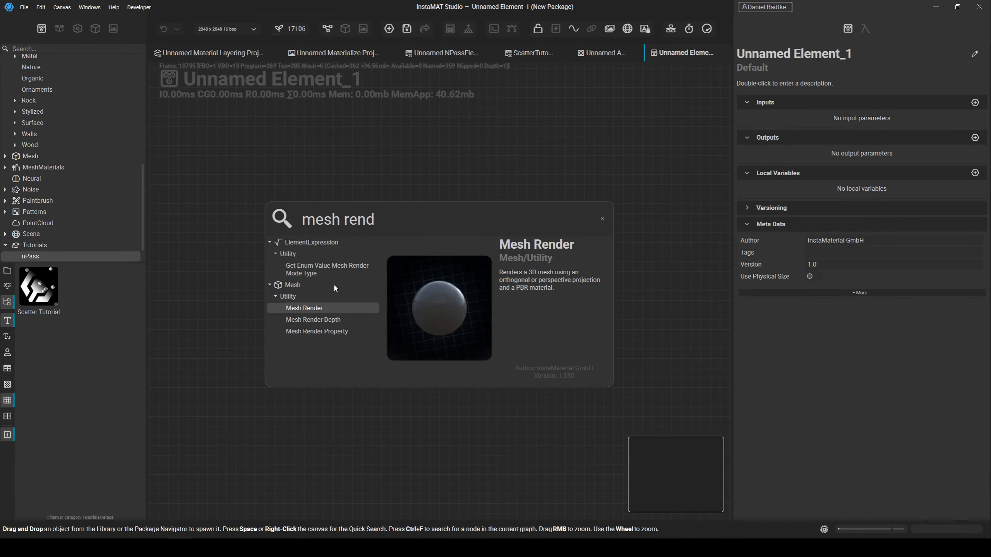
key("Return")
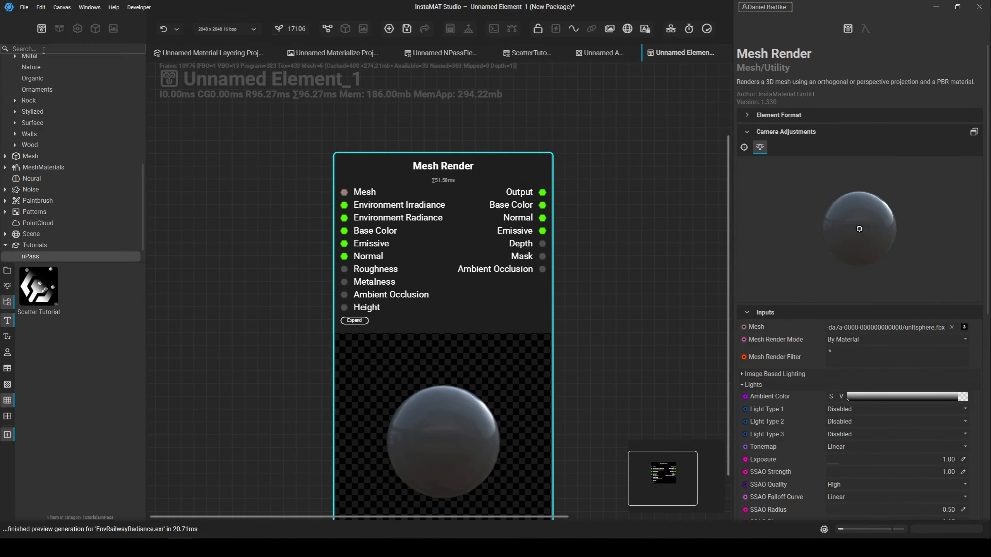
scroll(207, 187, "down", 2)
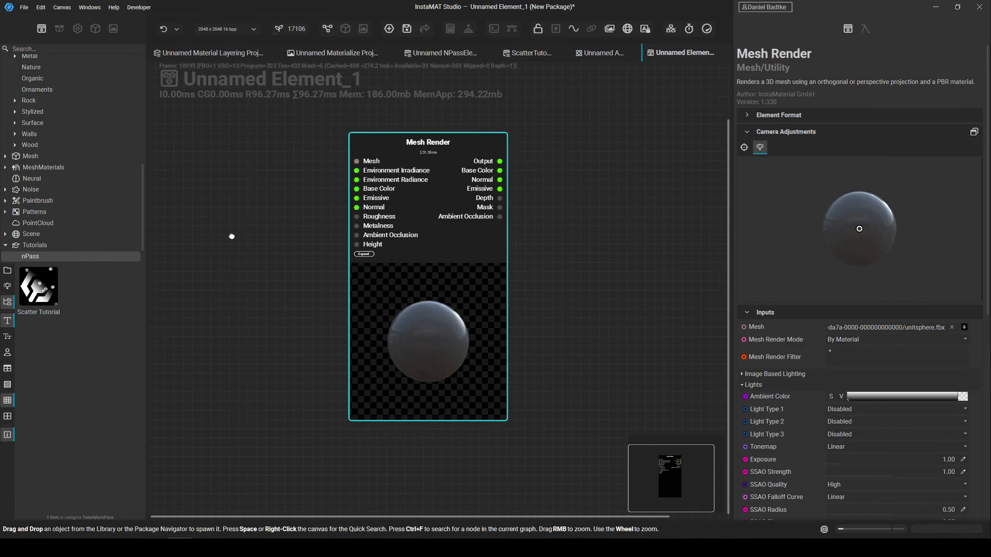
Add a Mesh Shape Generator node to the graph.
right_click(231, 233)
type("mesh")
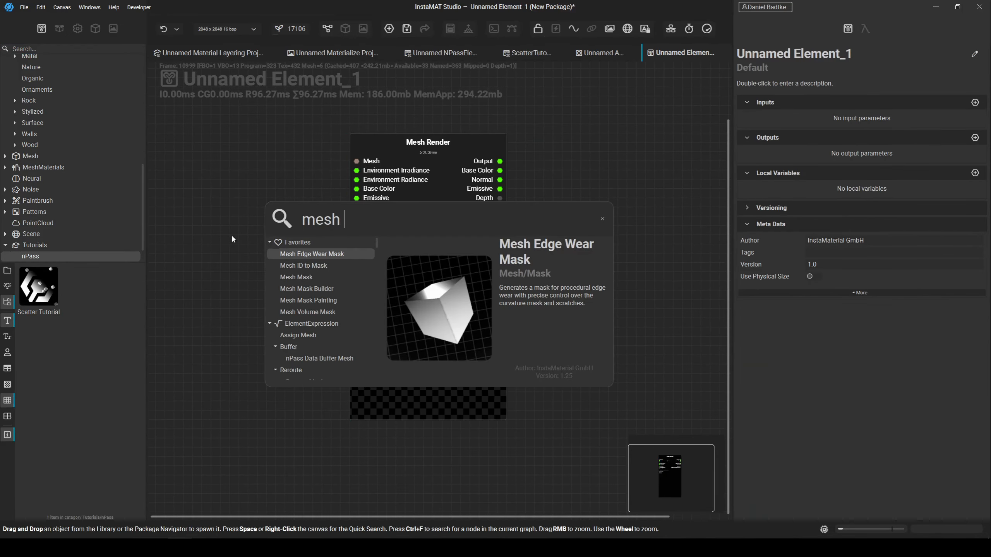
key("BackSpace")
key("BackSpace")
key("BackSpace")
type("esh shae")
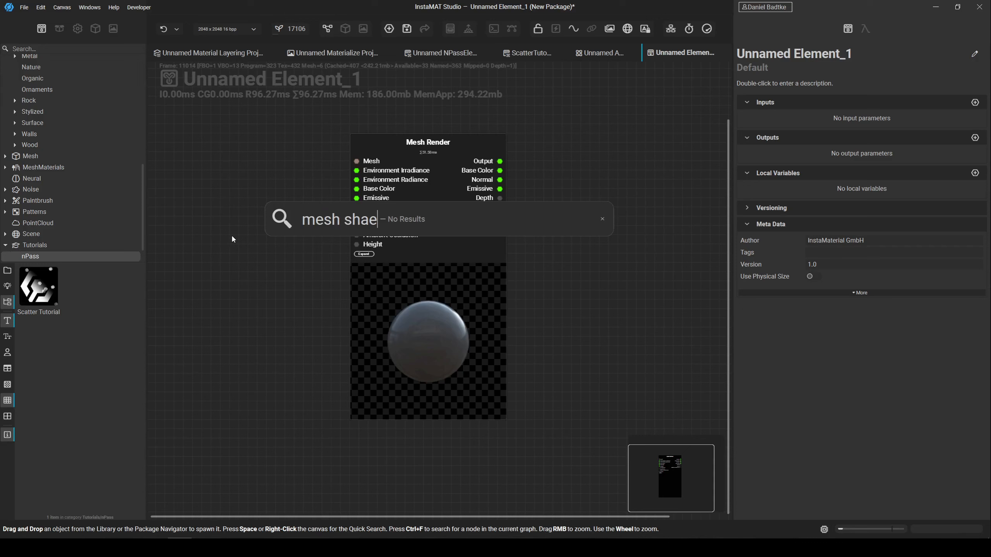
key("BackSpace")
type("oe")
key("BackSpace")
key("BackSpace")
type("pe ge")
key("Return")
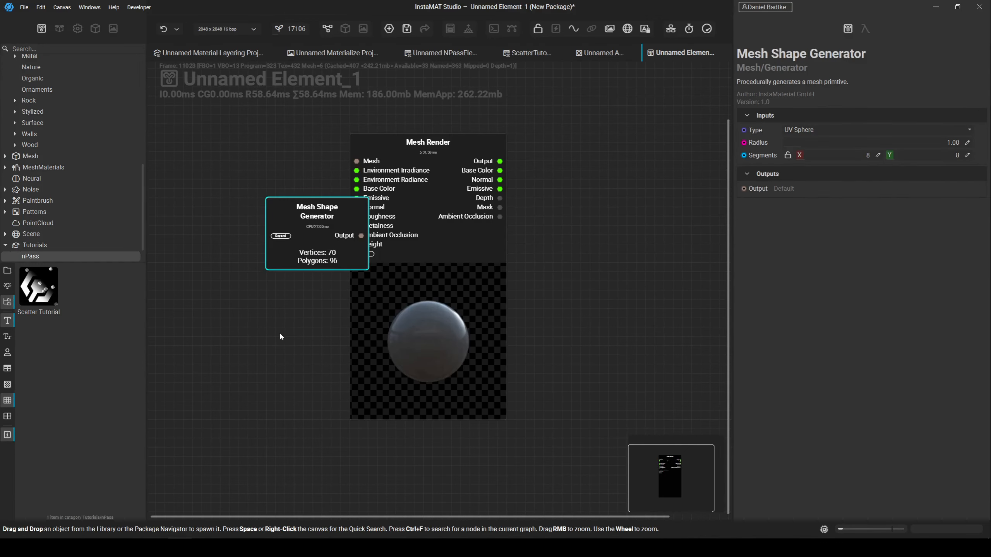
Place the Mesh Shape Generator beside the Mesh Render node and connect its Output to the Mesh input.
left_click_drag(279, 334, 368, 336)
left_click_drag(399, 241, 307, 204)
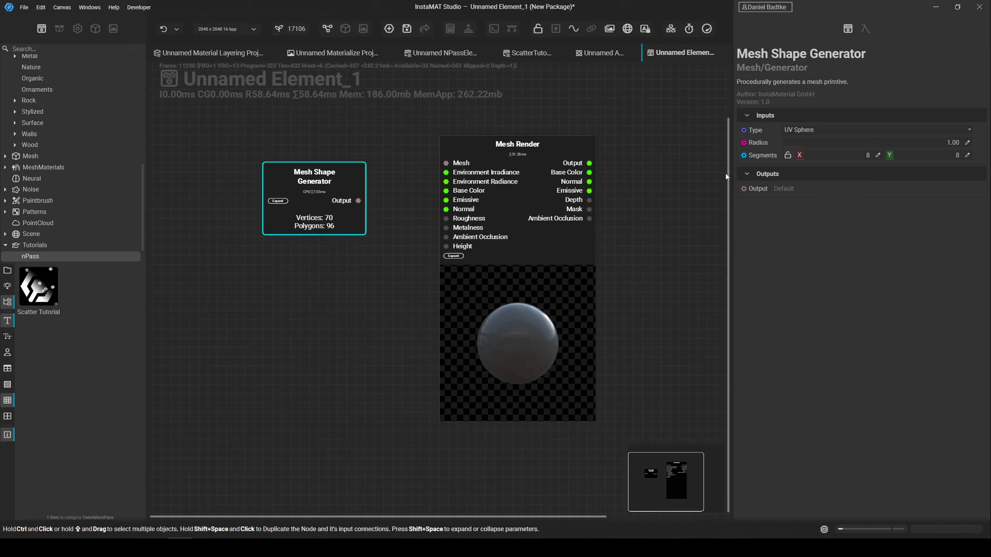
left_click_drag(358, 200, 446, 163)
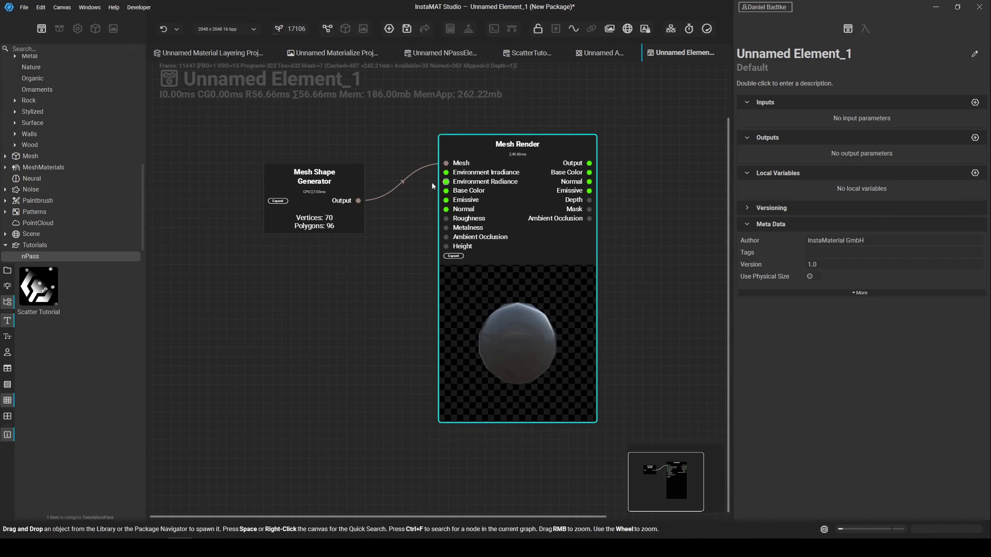
Change the Mesh Shape Generator's type to Cylinder and tilt the Mesh Render camera.
left_click(334, 201)
left_click(813, 131)
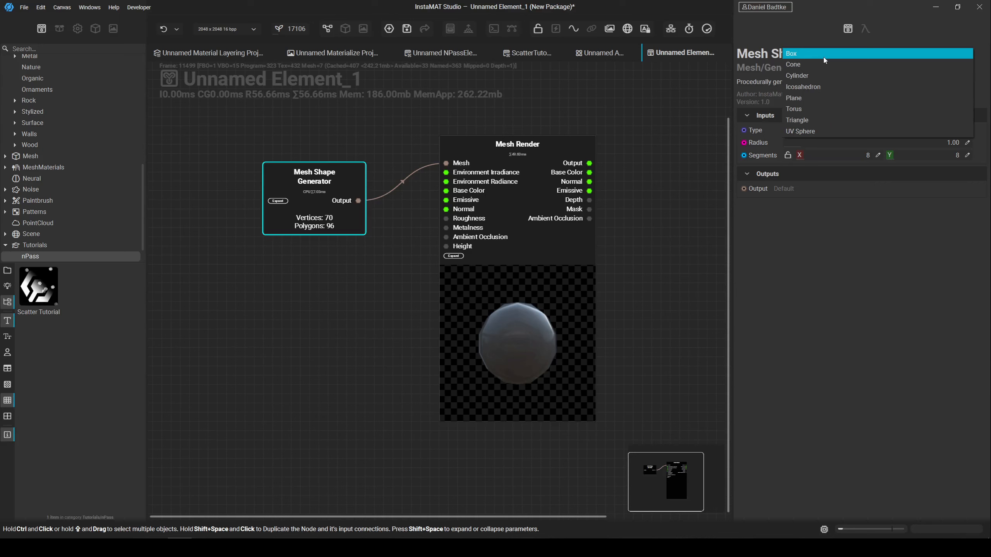
left_click(818, 80)
left_click(534, 339)
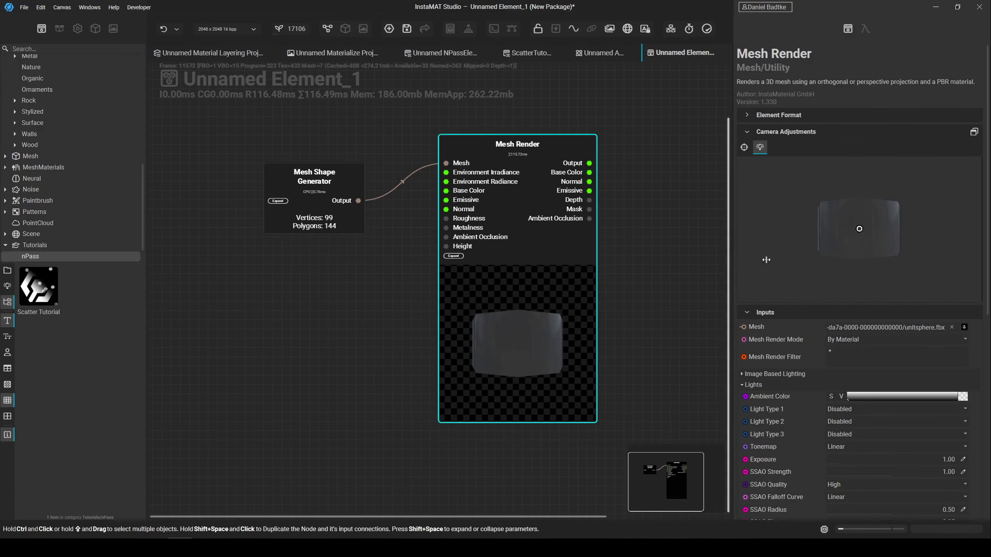
mouse_move(859, 230)
left_mouse_down()
mouse_move(867, 249)
mouse_move(882, 240)
mouse_move(889, 216)
mouse_move(841, 229)
mouse_move(842, 250)
mouse_move(847, 230)
mouse_move(858, 234)
left_mouse_up()
Set the cylinder's height to 2.95 and its radius to 0.60.
left_click(348, 213)
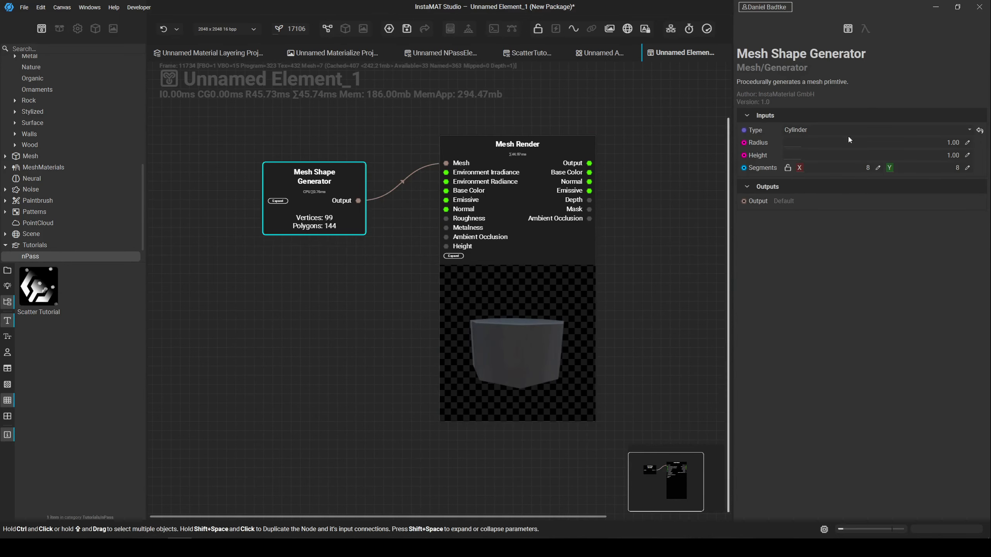
left_click_drag(805, 145, 836, 156)
left_click_drag(809, 142, 794, 143)
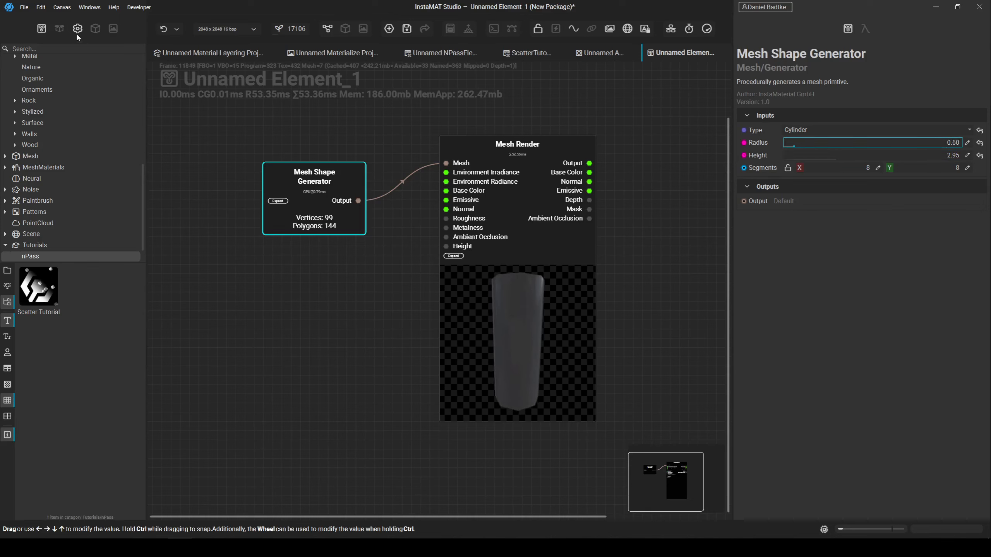
Add the Acoustic Foam Wedge Grid material from the library's Materials category to the graph.
left_click(74, 49)
scroll(47, 168, "down", 2)
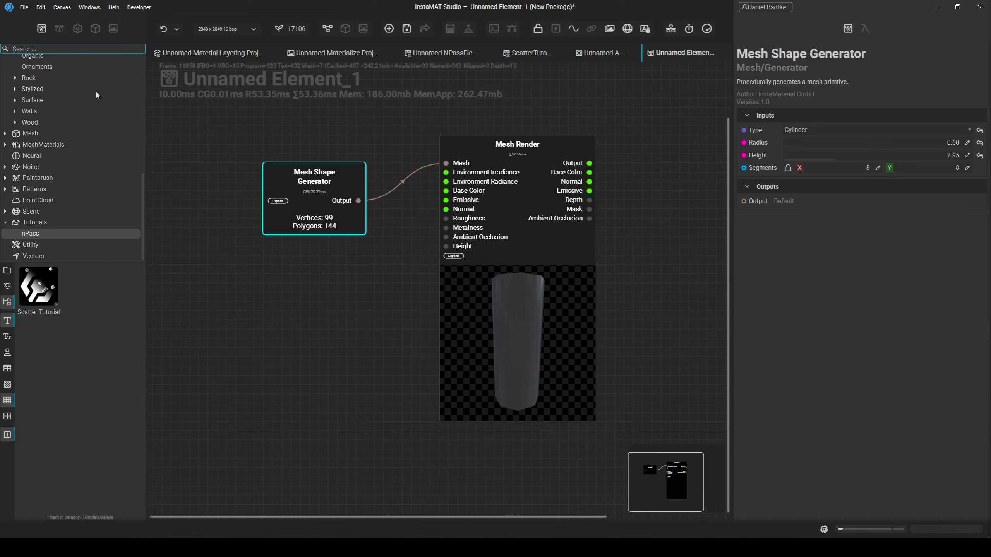
scroll(36, 156, "up", 3)
scroll(36, 147, "up", 6)
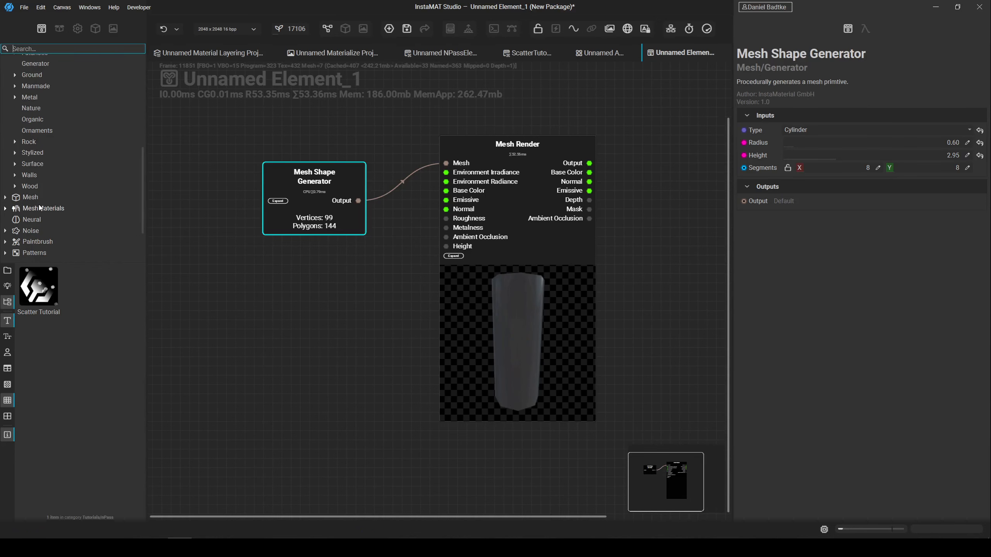
left_click(38, 145)
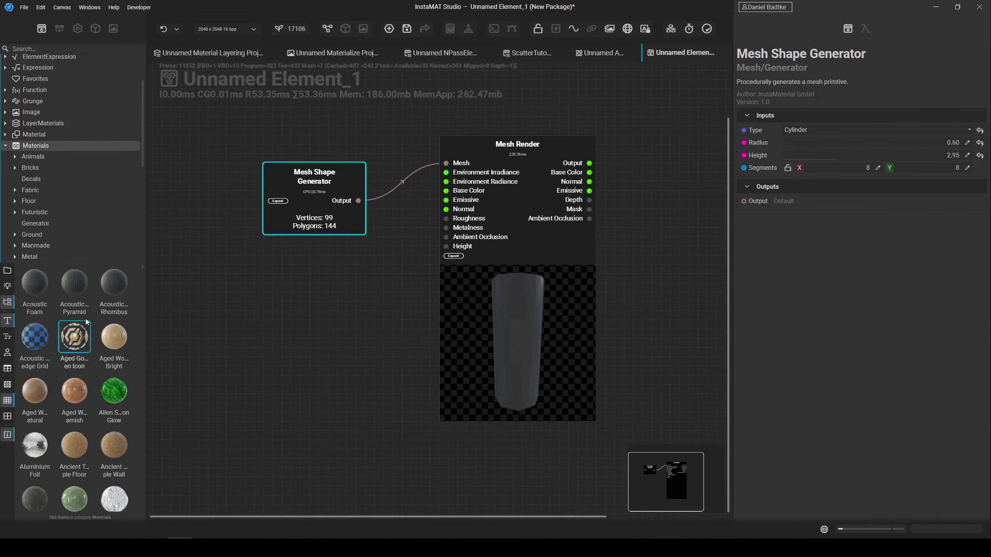
left_click(25, 332)
left_click_drag(25, 333, 297, 330)
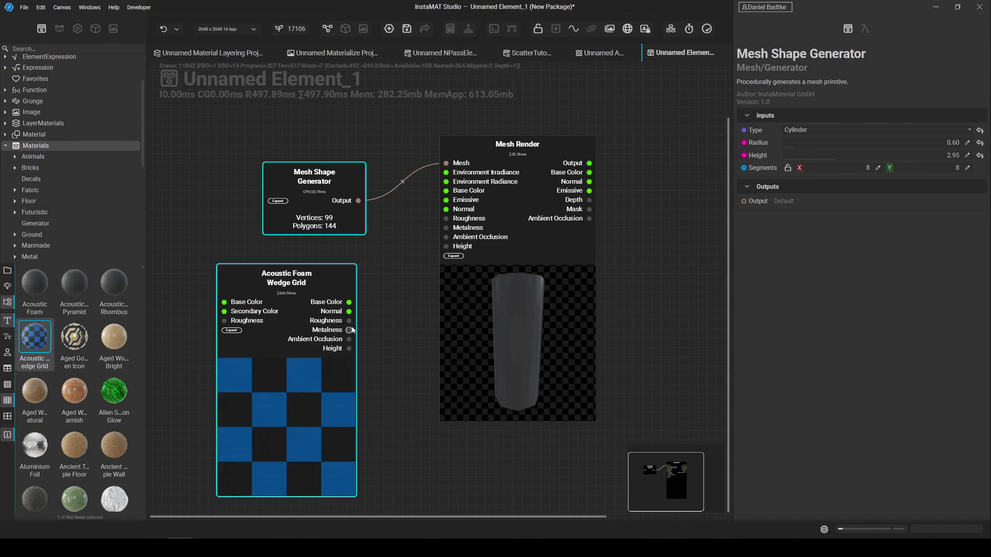
middle_click_drag(402, 305, 398, 282)
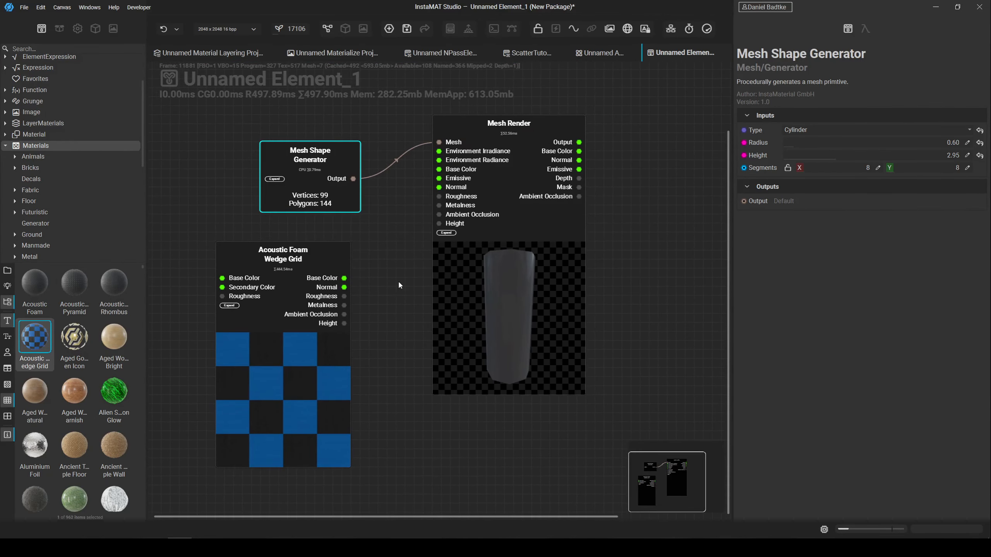
Switch the nodes to grouped pins and connect the Acoustic Foam Wedge Grid's Material output to the Mesh Render's Material input.
left_click(593, 31)
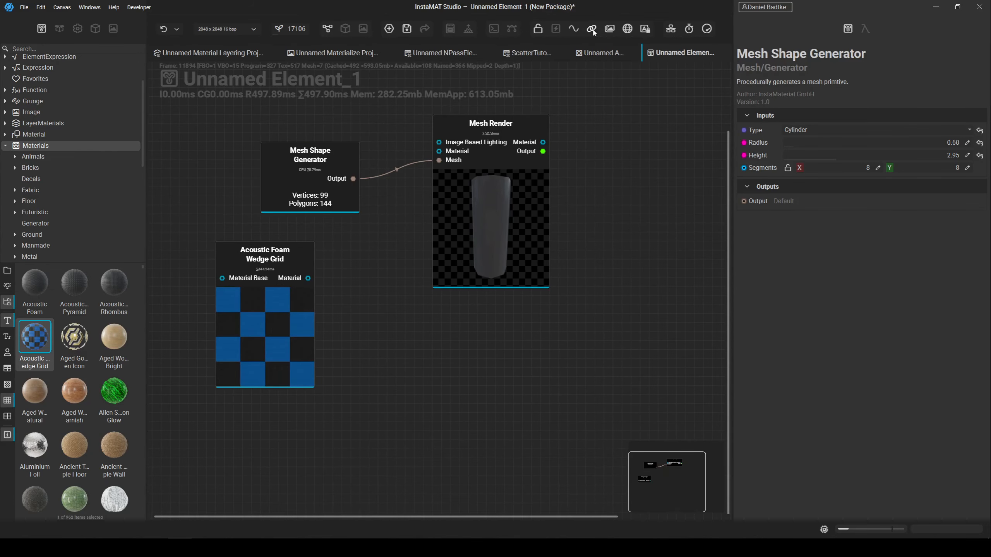
left_click(591, 30)
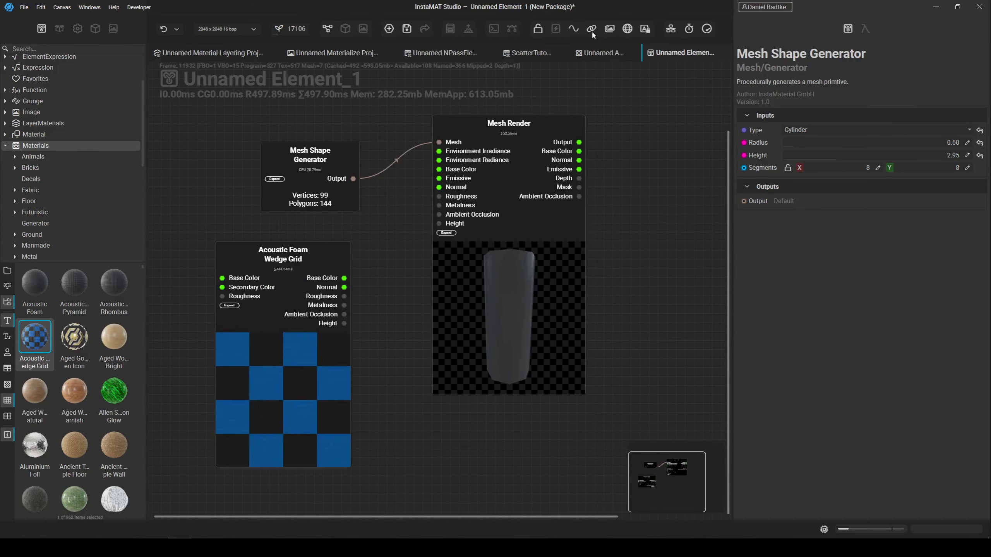
left_click(592, 29)
left_click(592, 30)
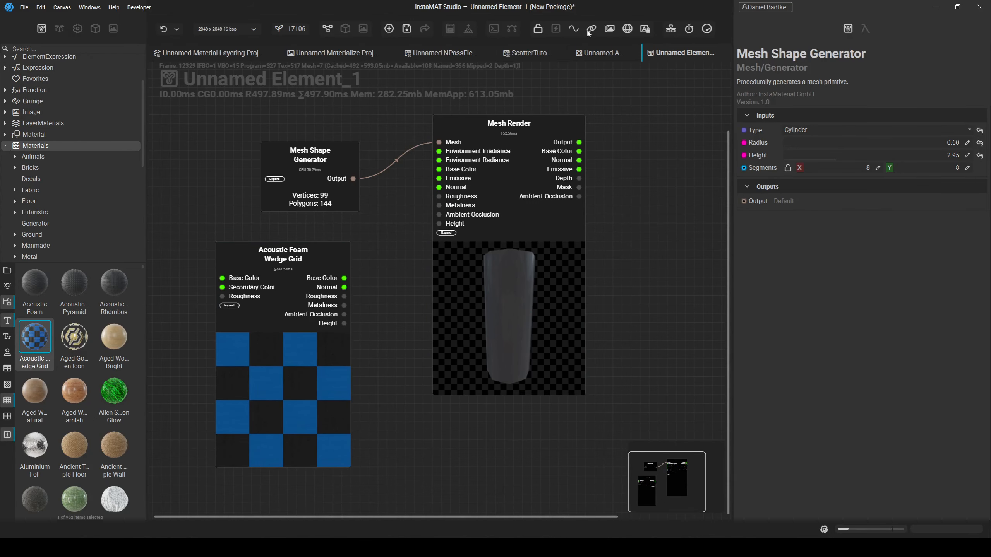
left_click(589, 32)
left_click_drag(308, 278, 440, 156)
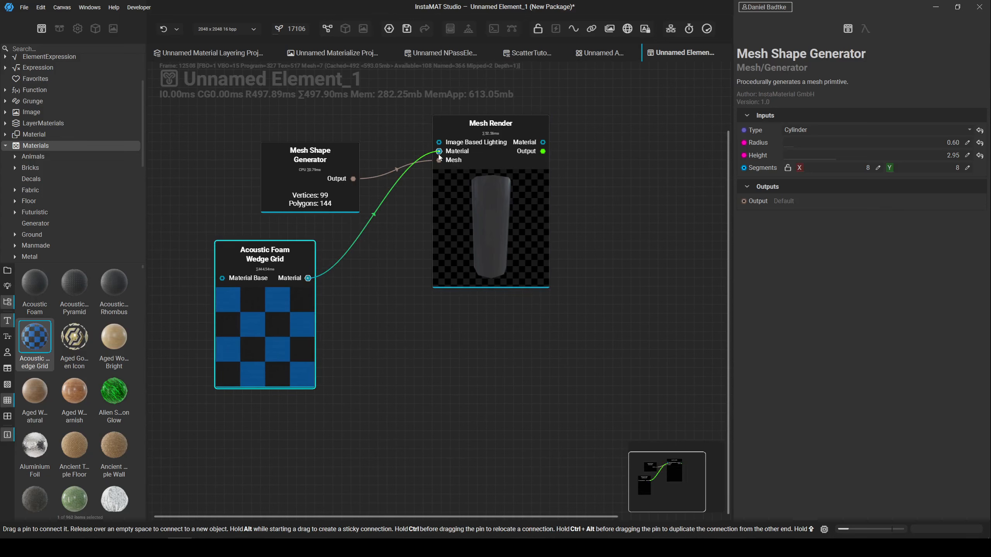
Adjust the Mesh Render camera, and set the cylinder's height to 4.37 with 16 X segments.
left_click(491, 229)
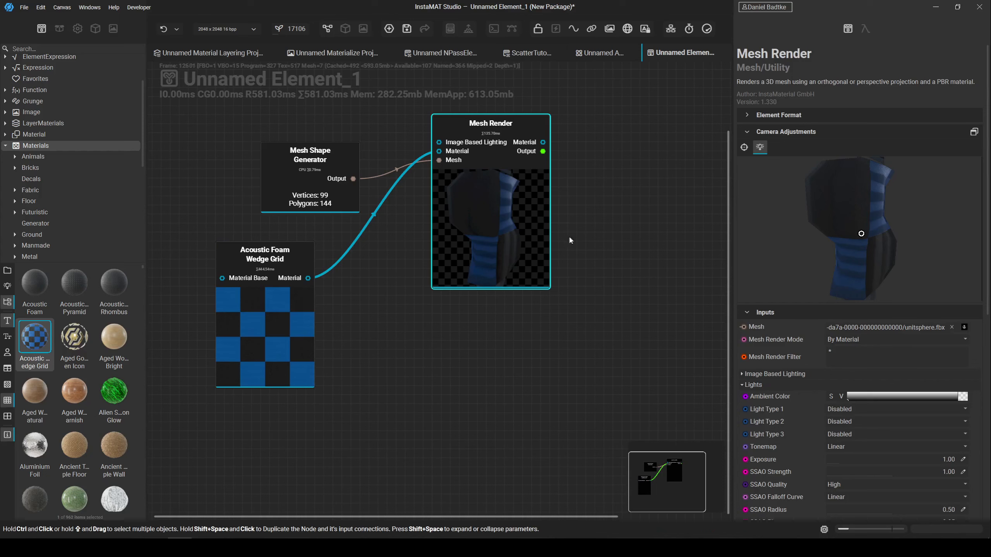
scroll(860, 233, "down", 1)
left_click_drag(860, 205, 861, 161)
left_click(310, 183)
Set the Mesh Render material's Height Factor to 0.00 and raise it to 0.73.
left_click(526, 211)
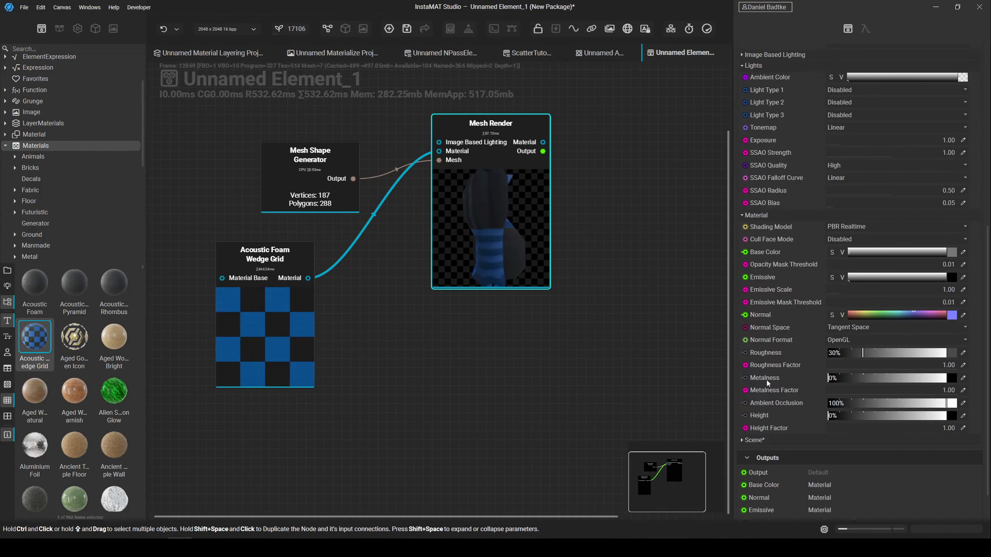
scroll(784, 366, "down", 2)
left_click(826, 388)
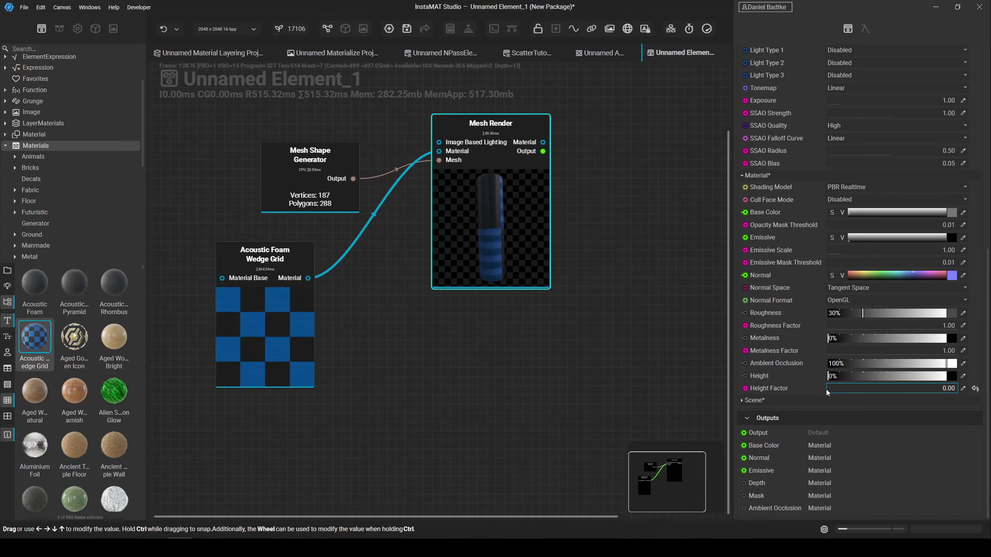
left_click_drag(826, 389, 826, 390)
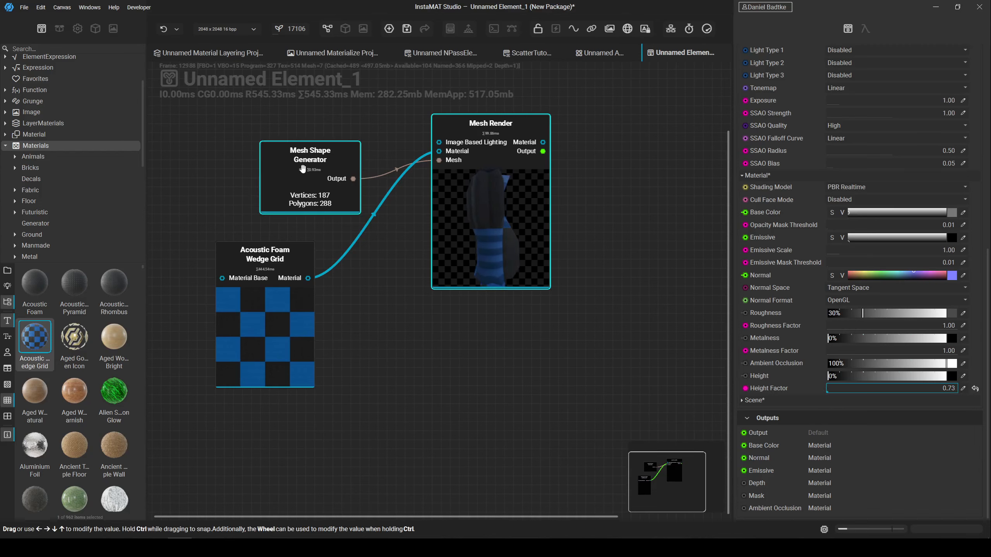
Set the cylinder's X segments to 64 and orbit the Mesh Render camera around the mesh.
left_click(305, 171)
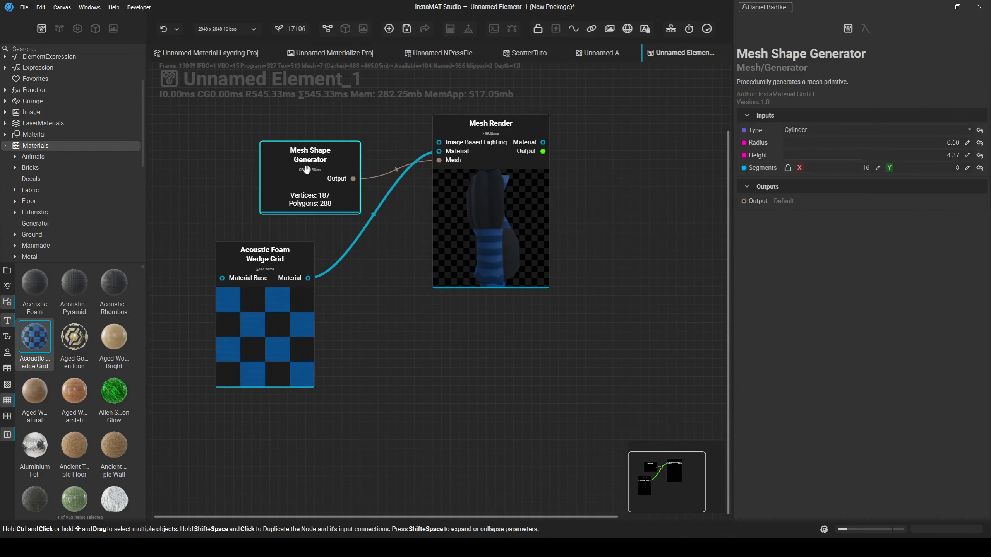
left_click_drag(813, 171, 892, 169)
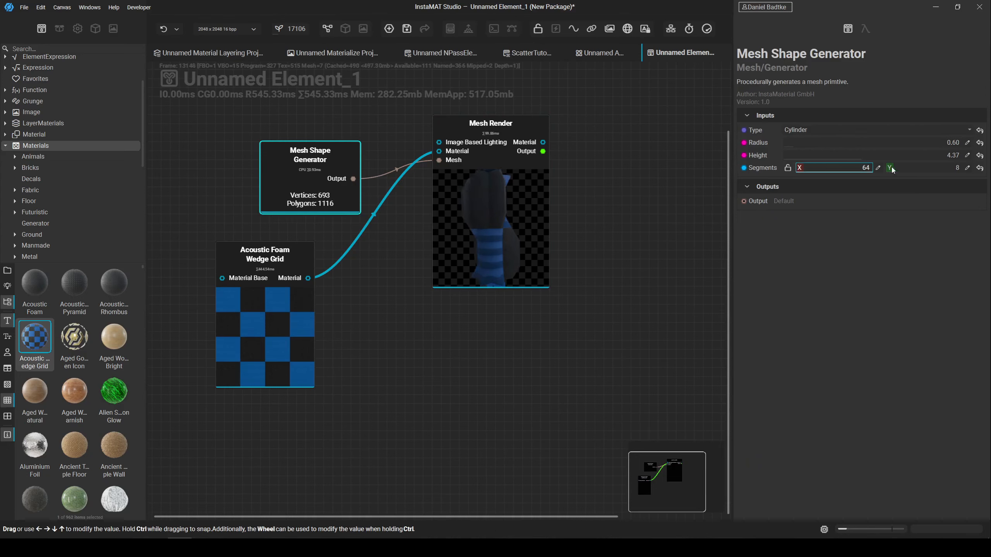
left_click(500, 219)
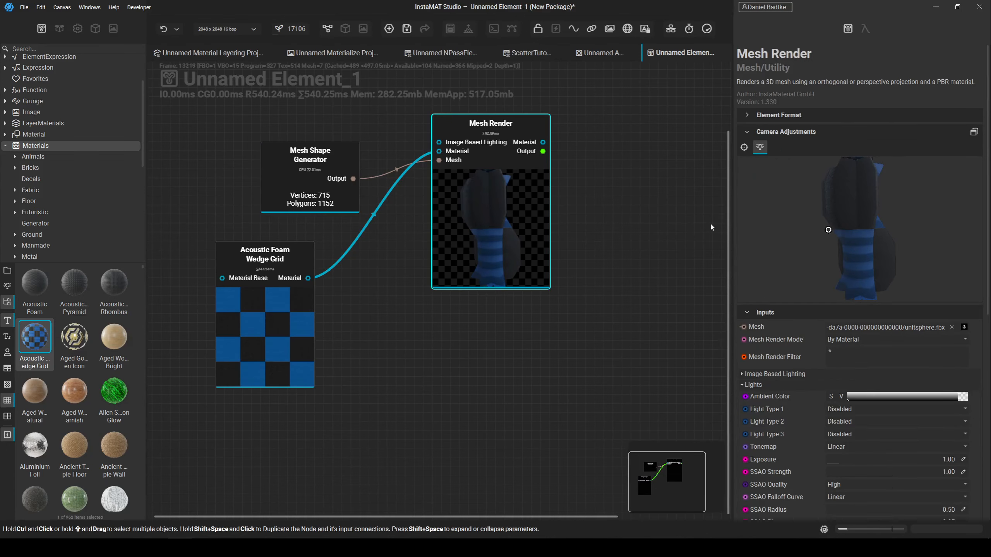
left_click_drag(835, 230, 907, 227)
Reduce the Mesh Render material's Height Factor to 0.00.
scroll(784, 406, "down", 2)
scroll(785, 406, "down", 10)
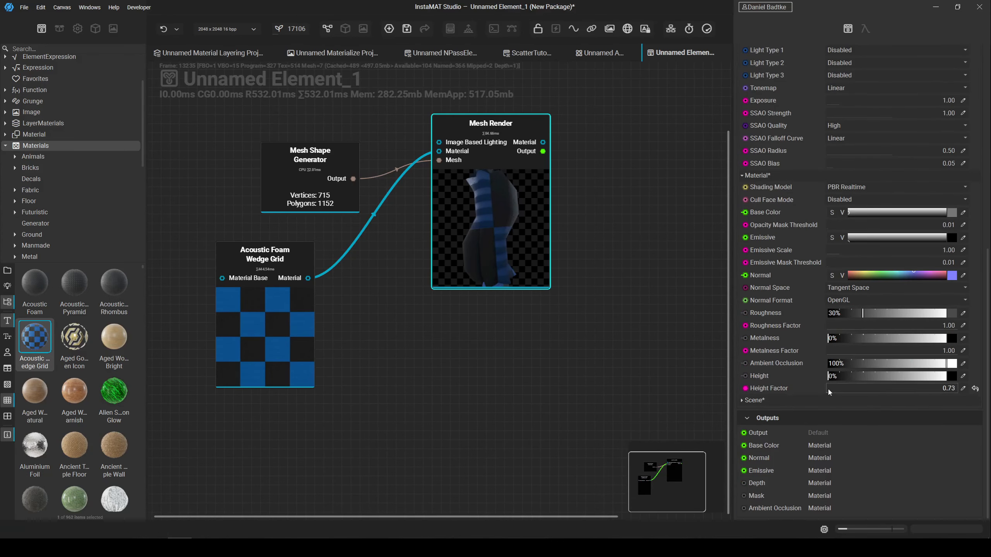
left_click(827, 389)
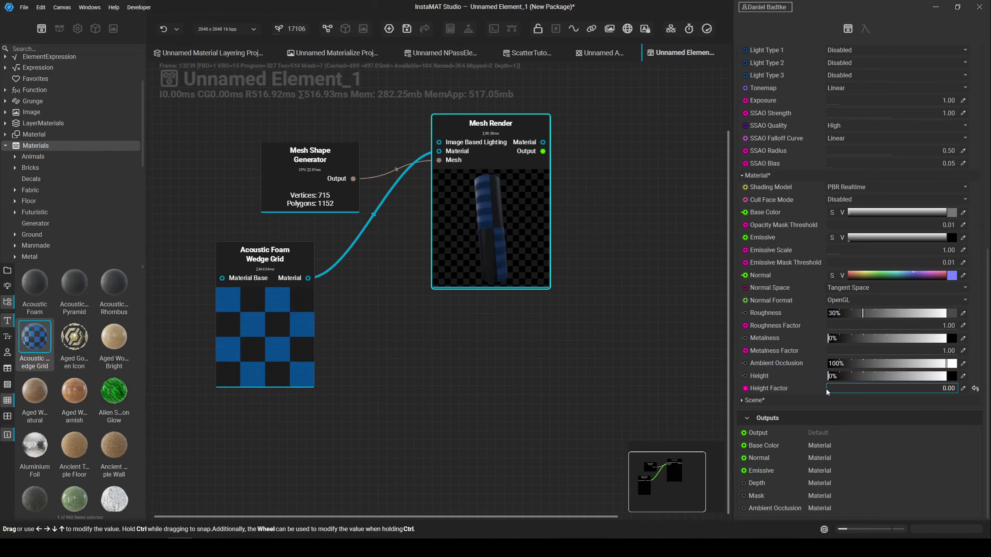
scroll(751, 312, "up", 12)
Widen the cylinder in the Mesh Shape Generator to a radius of 1.81.
left_click(318, 180)
scroll(324, 184, "down", 1)
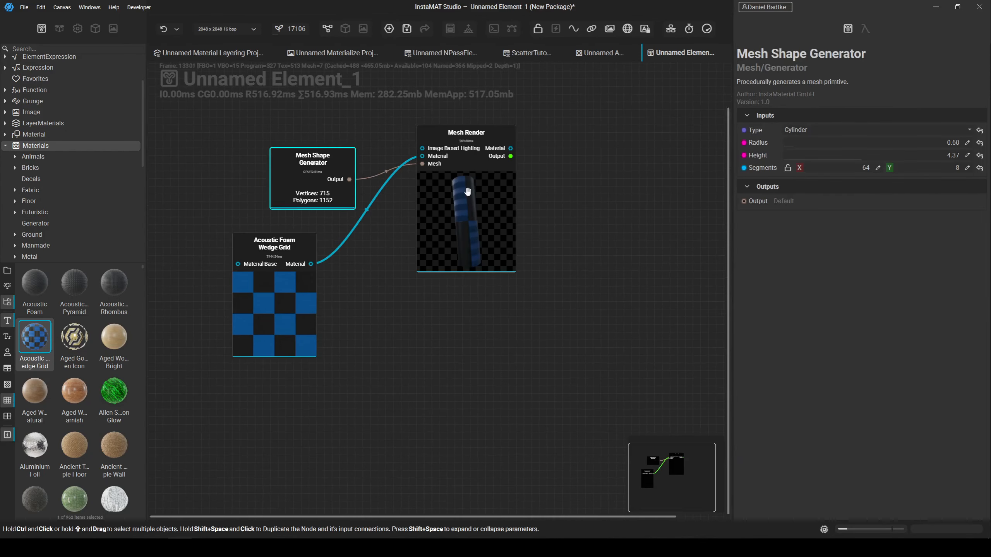
mouse_move(808, 145)
left_mouse_down()
mouse_move(842, 145)
mouse_move(815, 145)
left_mouse_up()
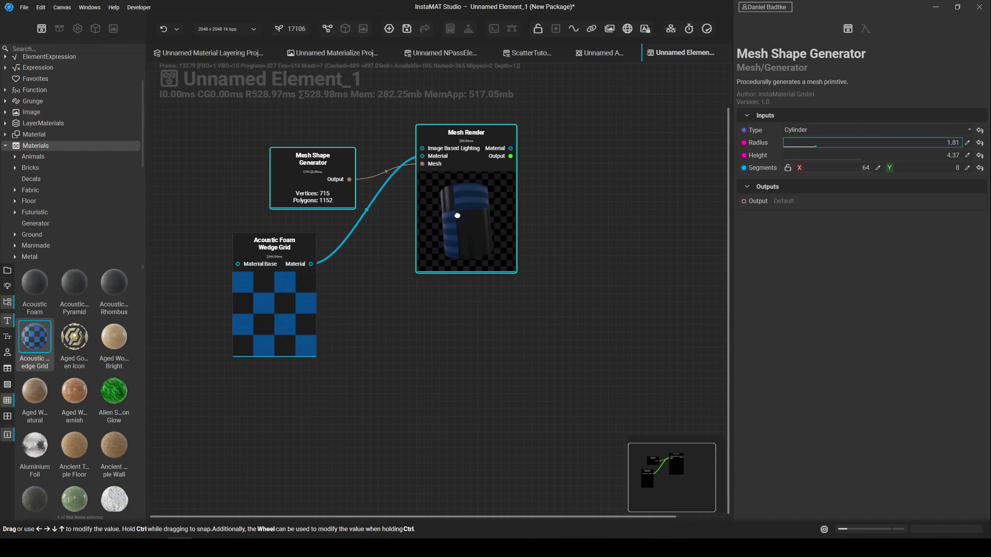
Move the Mesh Render node slightly lower on the canvas and orbit its camera to a tilted view of the cylinder.
left_click_drag(457, 215, 457, 230)
left_click_drag(907, 227, 865, 191)
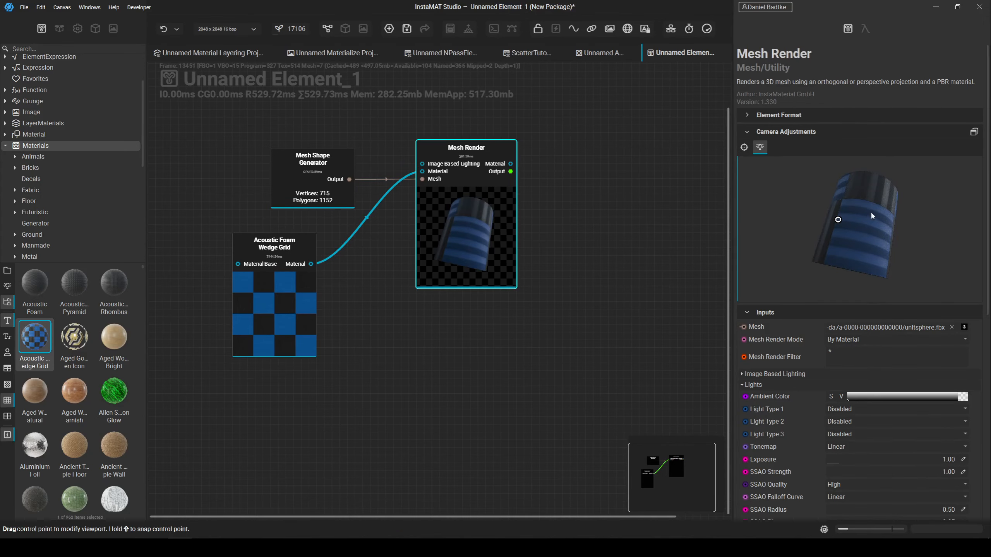
left_click_drag(838, 220, 843, 224)
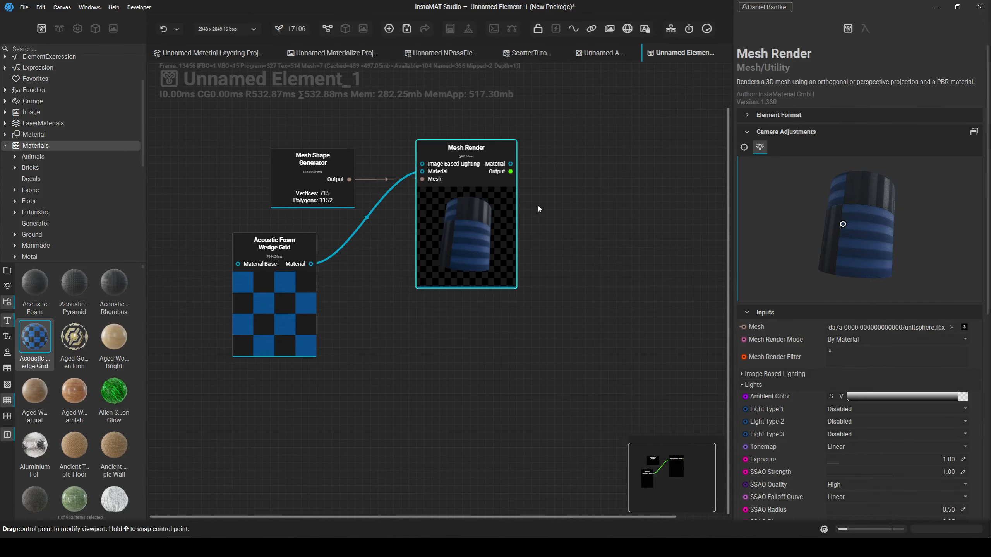
Show the Mesh Render output in an enlarged image viewer and orbit the camera until the cylinder stands nearly upright.
double_click(511, 172)
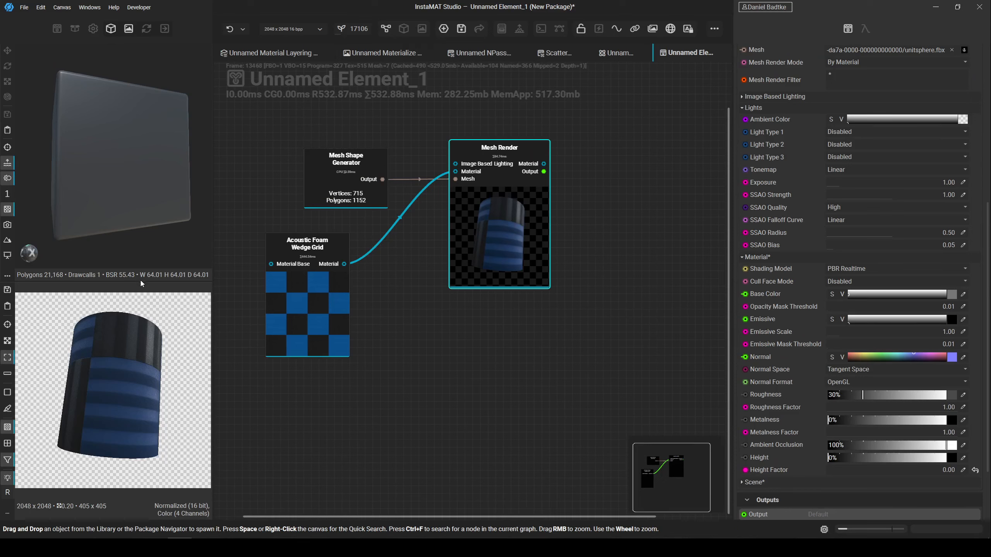
left_click_drag(142, 286, 153, 166)
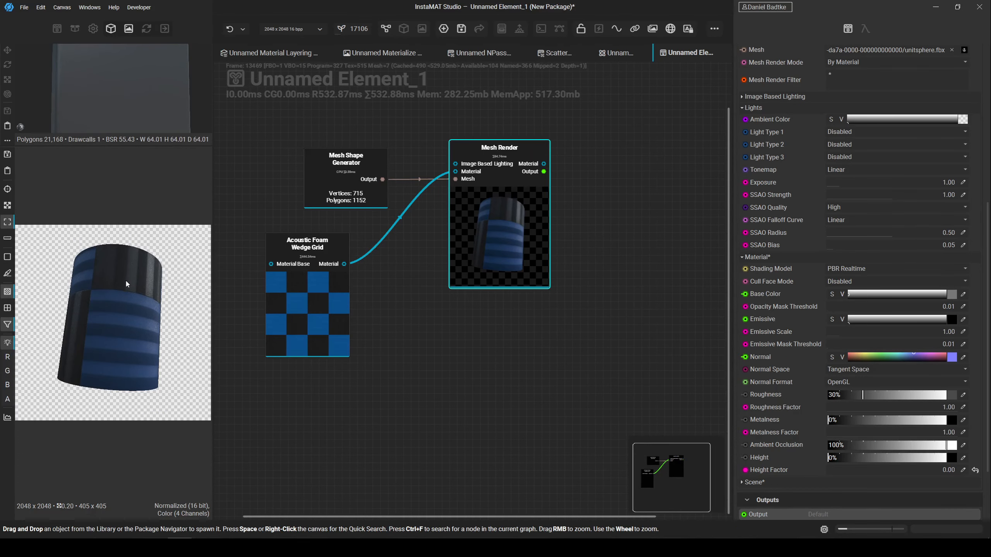
scroll(123, 270, "up", 3)
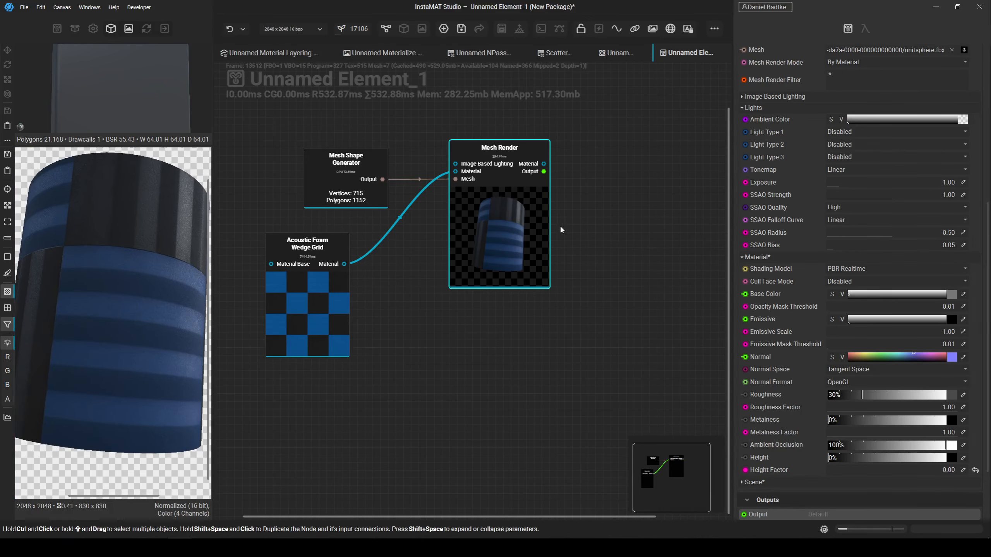
scroll(856, 113, "up", 3)
mouse_move(842, 95)
left_mouse_down()
mouse_move(873, 97)
mouse_move(857, 99)
left_mouse_up()
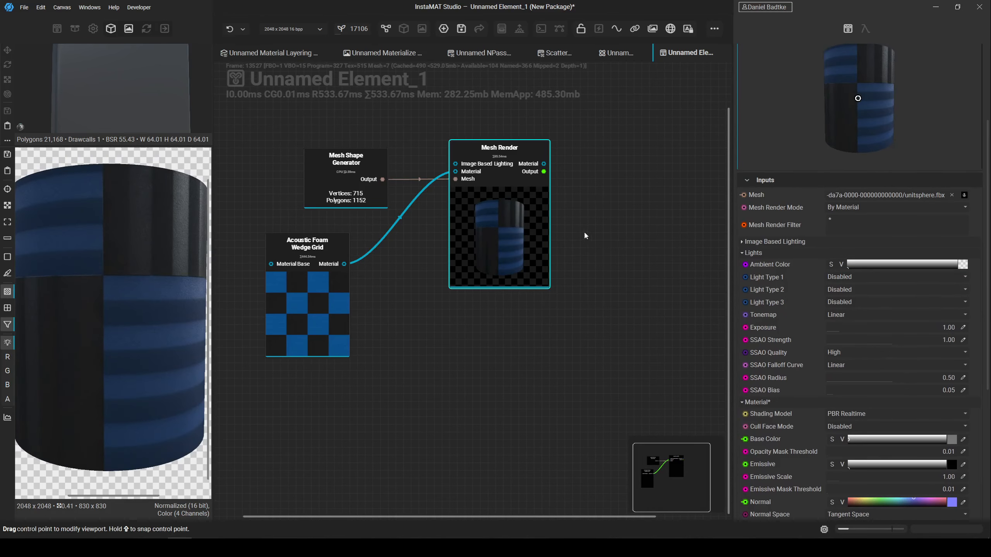
Open the Mesh Render node's graph and examine its SSAO, light, scene and map factor groups.
right_click(526, 215)
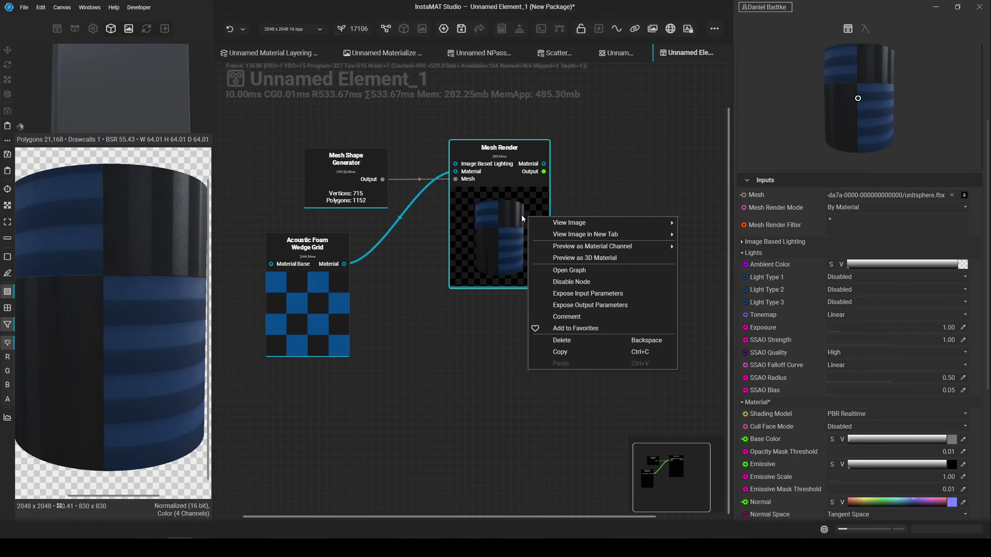
left_click(590, 273)
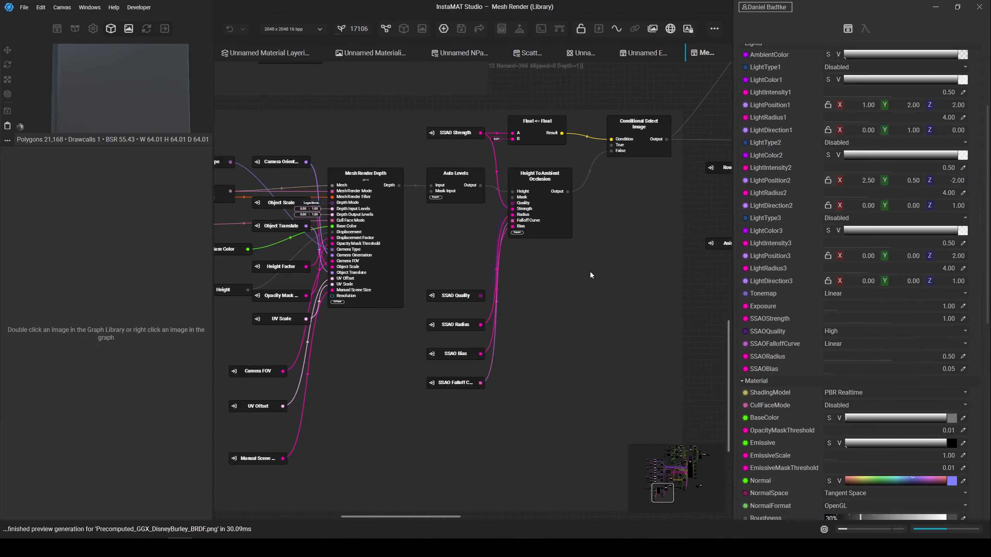
scroll(593, 293, "down", 2)
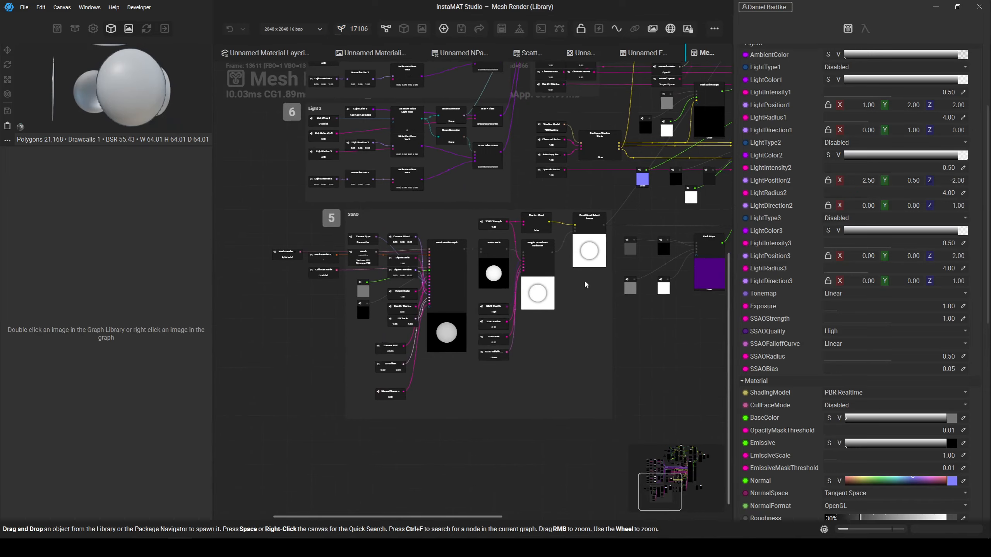
scroll(569, 290, "down", 3)
middle_click_drag(559, 296, 451, 353)
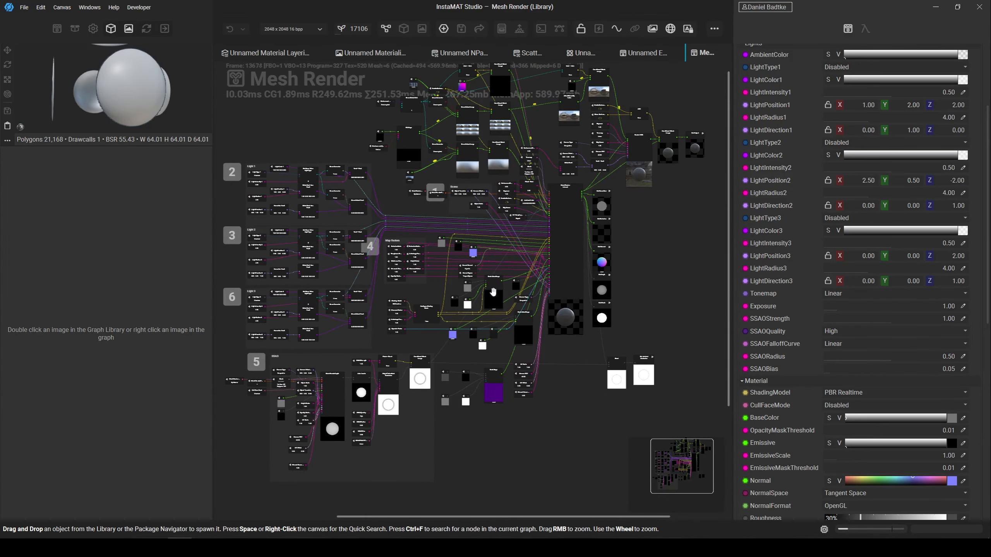
scroll(564, 215, "up", 4)
scroll(540, 234, "down", 5)
middle_click_drag(435, 216, 516, 239)
scroll(514, 238, "up", 2)
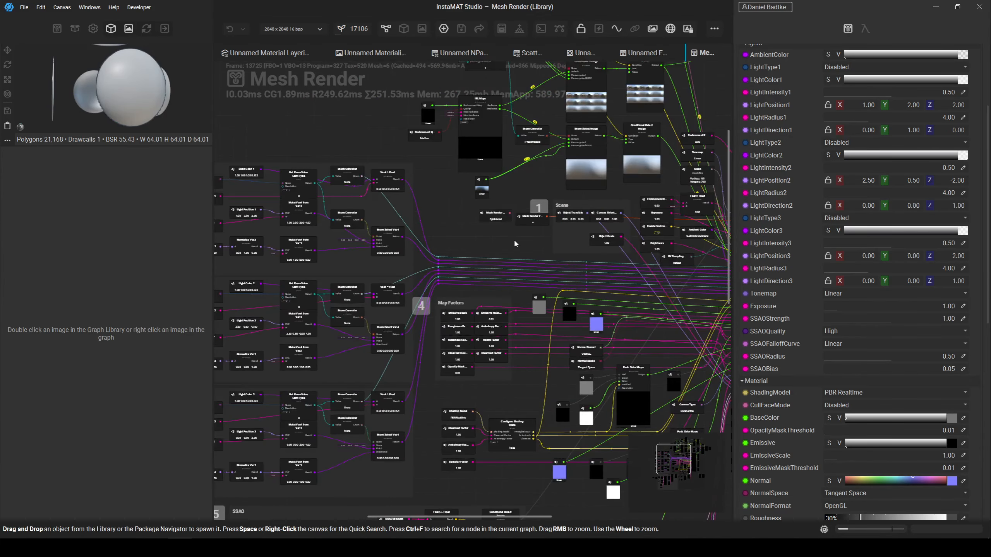
scroll(469, 240, "up", 2)
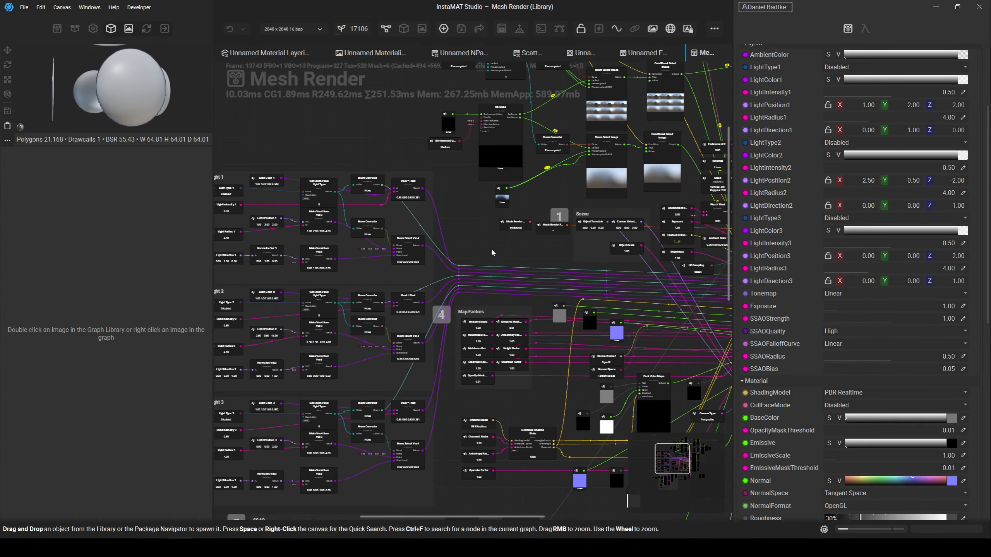
scroll(491, 249, "down", 2)
scroll(492, 255, "up", 3)
middle_click_drag(591, 270, 276, 259)
scroll(542, 239, "up", 3)
middle_click_drag(542, 278, 501, 335)
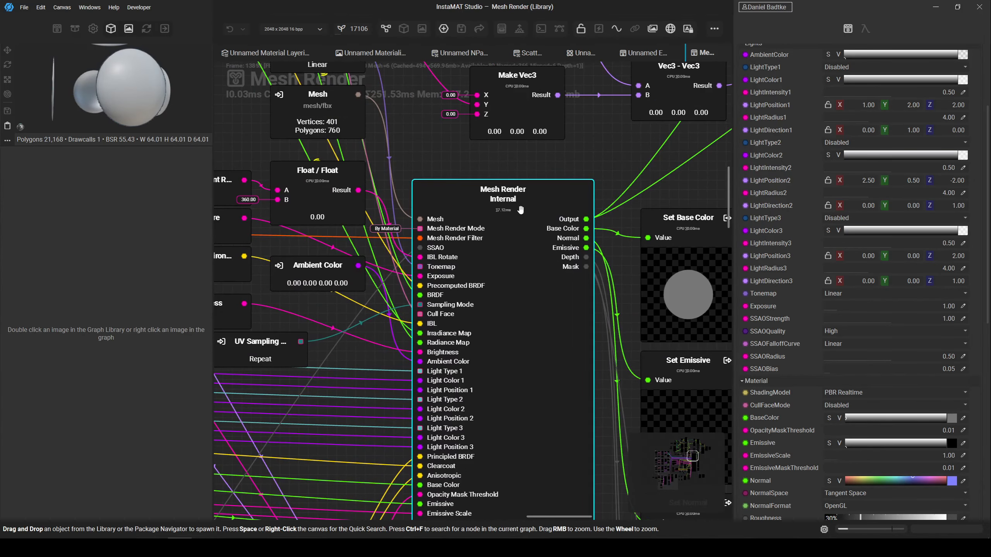
Open the graph of the Mesh Render Internal node, widen the canvas and examine the SSAO and PBR Maps groups.
scroll(522, 221, "down", 3)
left_click(518, 239)
scroll(522, 235, "up", 3)
right_click(532, 237)
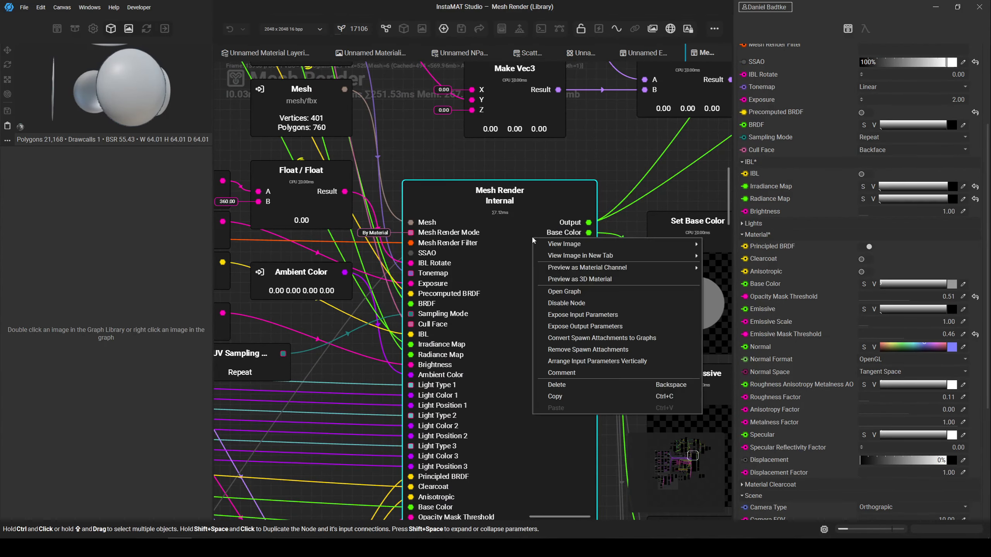
left_click(558, 291)
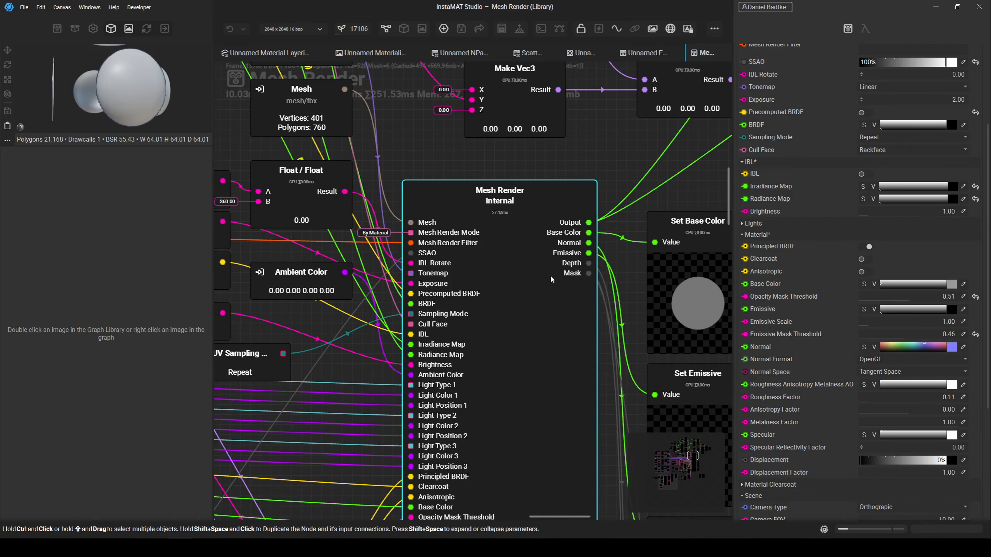
scroll(516, 199, "down", 1)
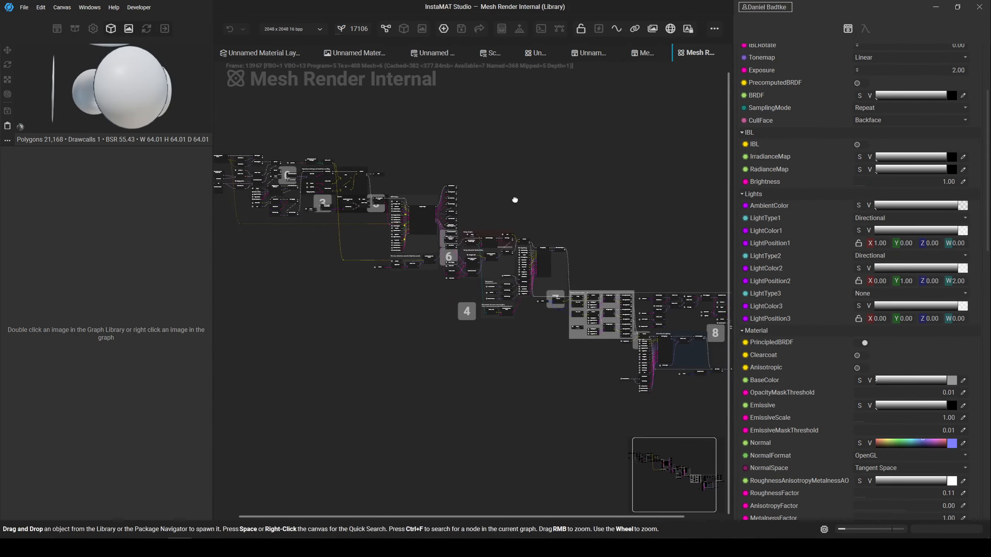
middle_click_drag(336, 186, 481, 195)
scroll(406, 189, "up", 5)
middle_click_drag(402, 188, 249, 179)
left_click_drag(733, 188, 853, 187)
scroll(474, 146, "down", 3)
middle_click_drag(598, 180, 567, 162)
scroll(588, 203, "up", 4)
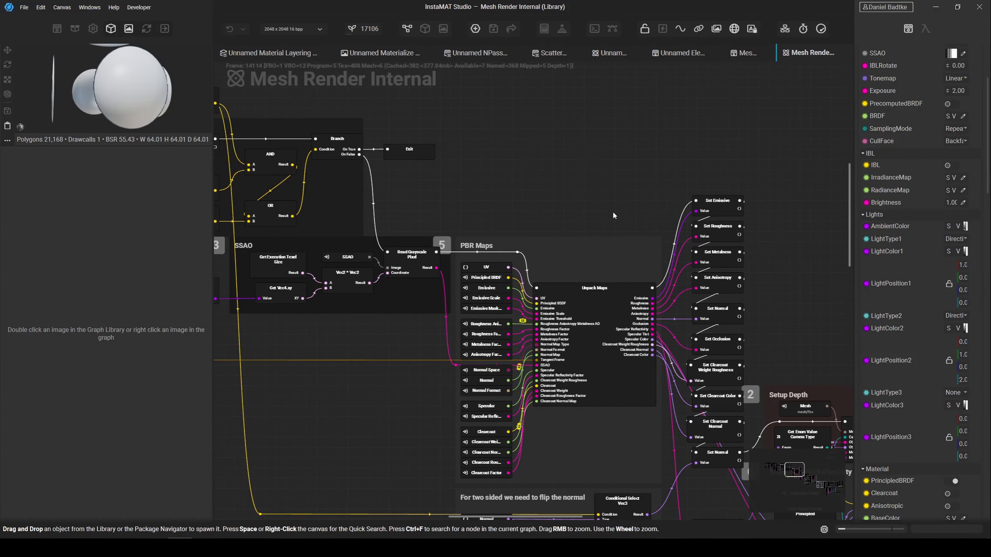
Examine the Setup Depth, Setup Material Reflectivity and IBL Lighting groups of the Mesh Render Internal graph.
scroll(613, 211, "down", 3)
middle_click_drag(811, 316, 548, 215)
scroll(624, 234, "up", 3)
scroll(629, 238, "up", 3)
scroll(601, 190, "down", 2)
middle_click_drag(601, 191, 727, 212)
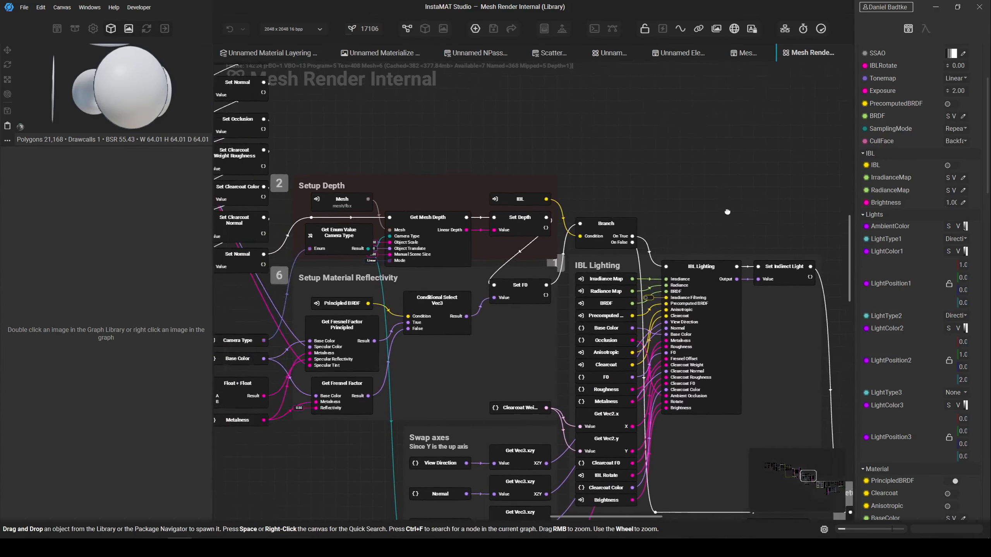
scroll(727, 212, "down", 3)
middle_click_drag(585, 168, 761, 236)
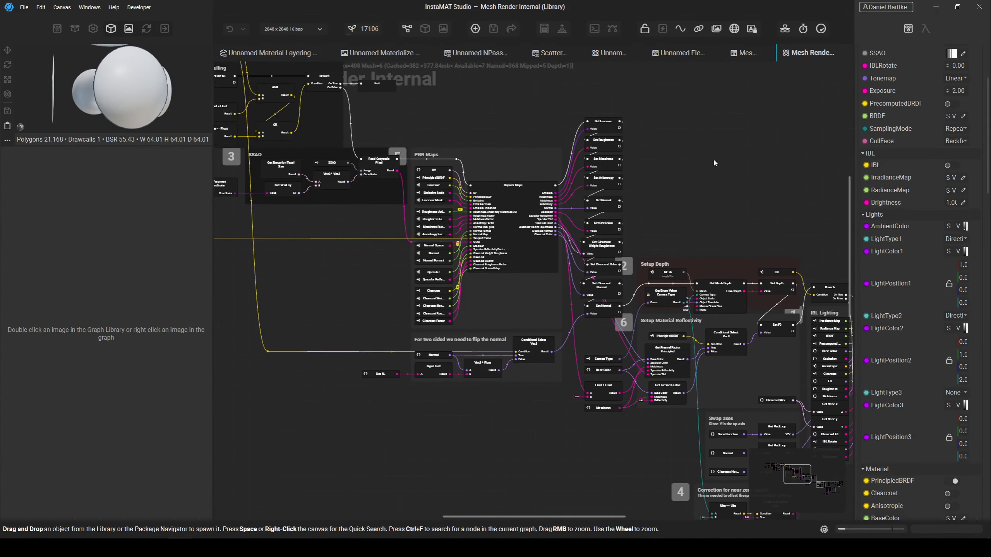
Close all open tabs and create a new Element Graph project.
right_click(287, 56)
left_click(312, 74)
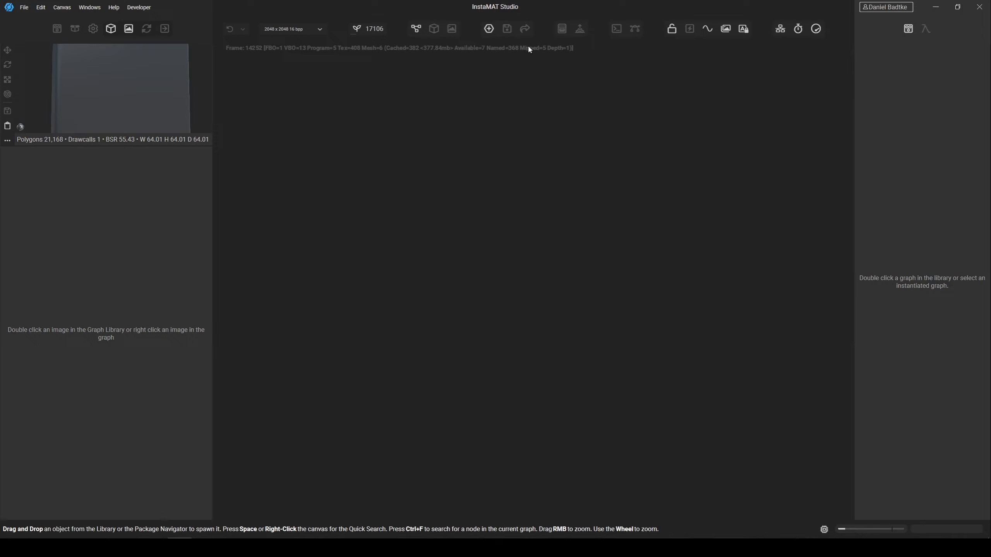
left_click(484, 30)
double_click(332, 290)
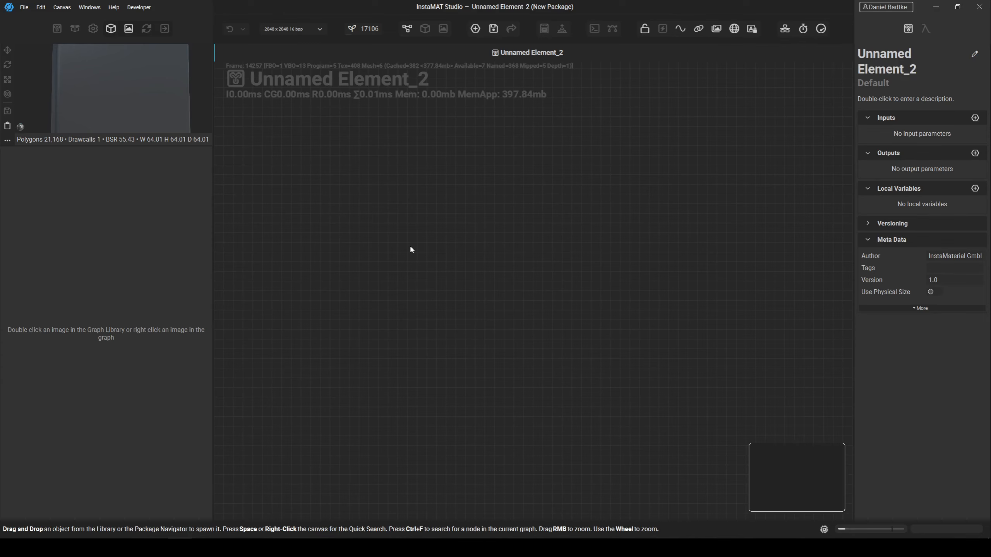
Search for "perlin" and add a Perlin Noise node to the empty element graph.
key("space")
type("no")
key("BackSpace")
key("BackSpace")
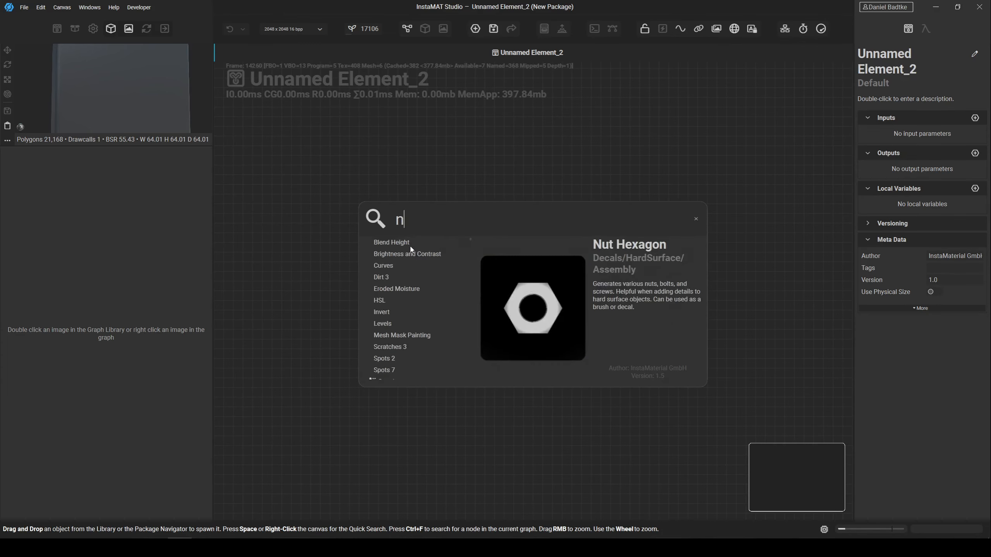
type("perli")
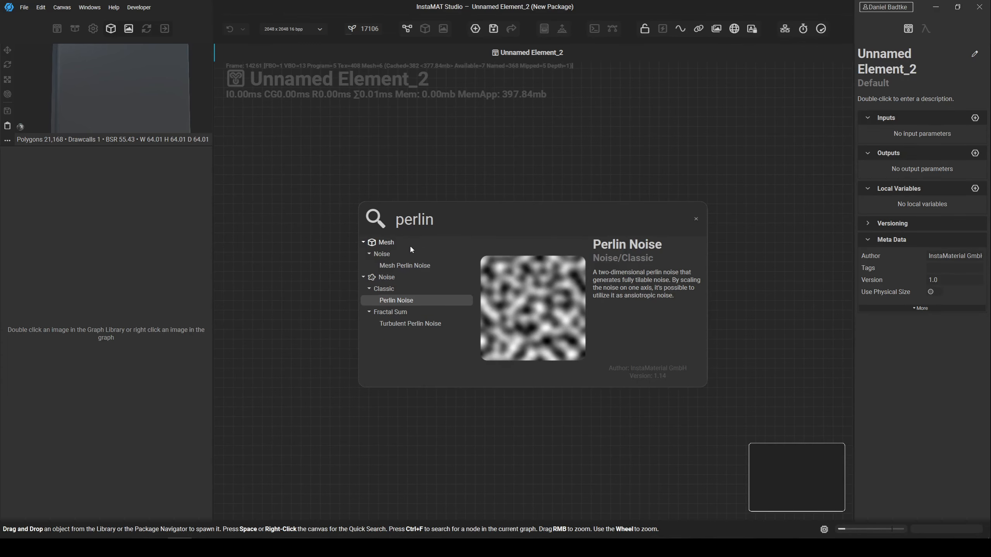
key("Return")
Open the Perlin Noise node's graph and examine its chain of nodes from Entry to Return.
right_click(434, 270)
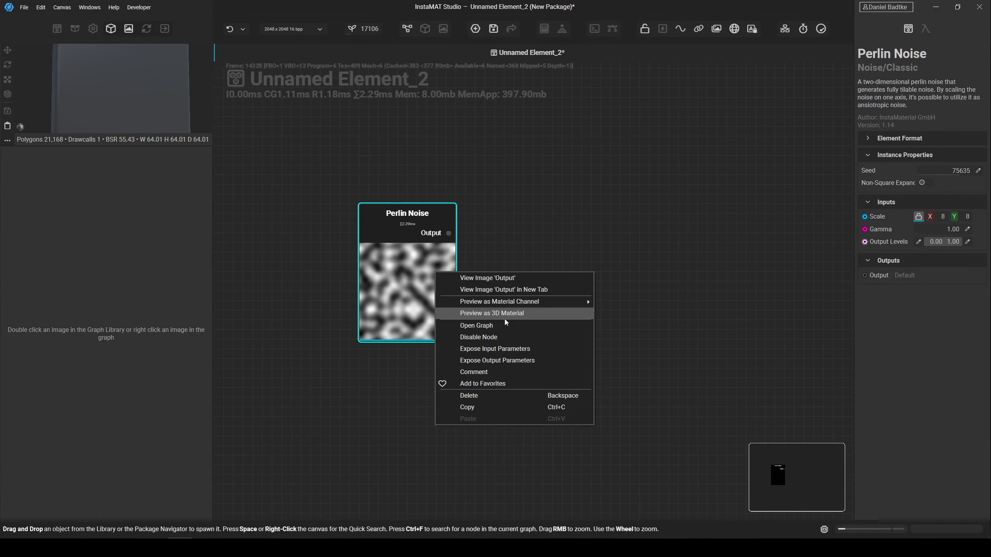
left_click(507, 325)
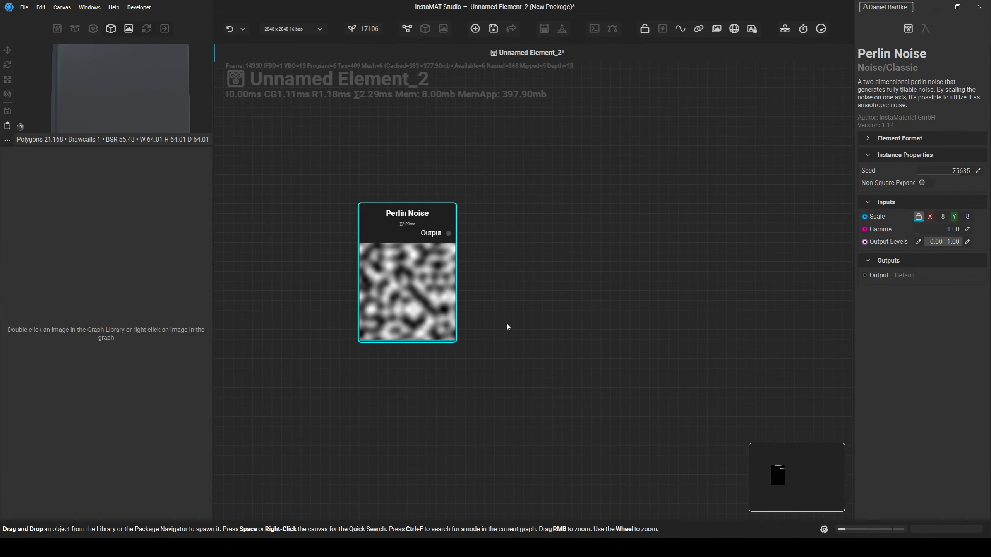
scroll(655, 157, "down", 6)
middle_click_drag(614, 160, 541, 169)
scroll(597, 157, "up", 4)
scroll(552, 157, "down", 3)
scroll(501, 147, "up", 3)
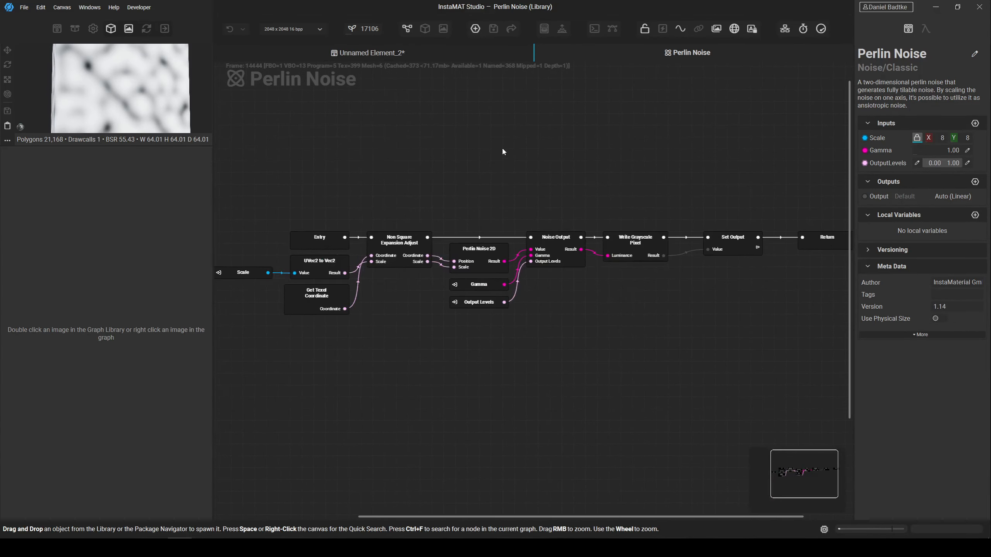
Return to the Unnamed Element_2 graph, add a Fractal Sum node and place it beside the Perlin Noise node.
left_click(417, 56)
key("space")
type("fractal sum")
key("Return")
left_click_drag(448, 275, 602, 254)
key("space")
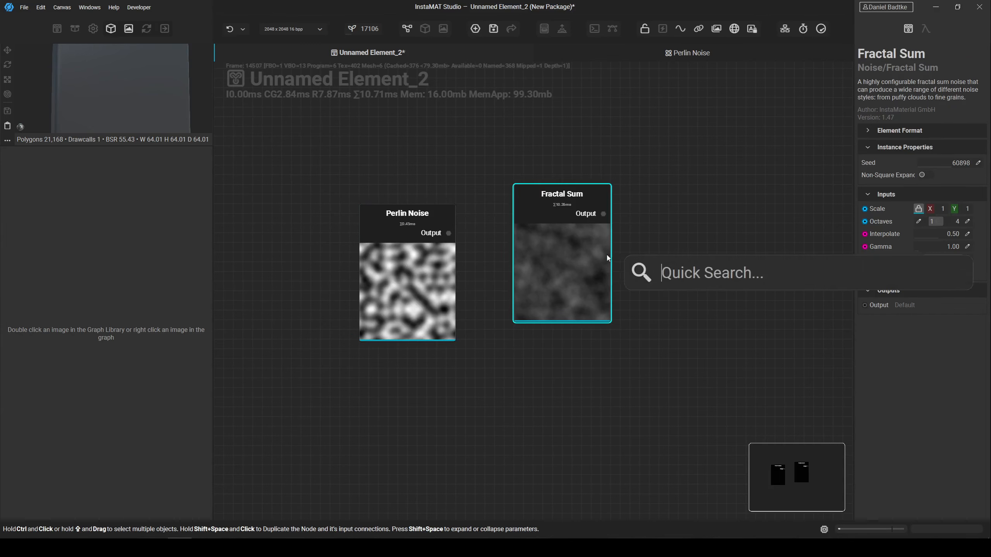
Open the Fractal Sum node's graph and examine how its inputs feed the Fractal Sum 2D and noise output nodes.
right_click(603, 254)
left_click(647, 308)
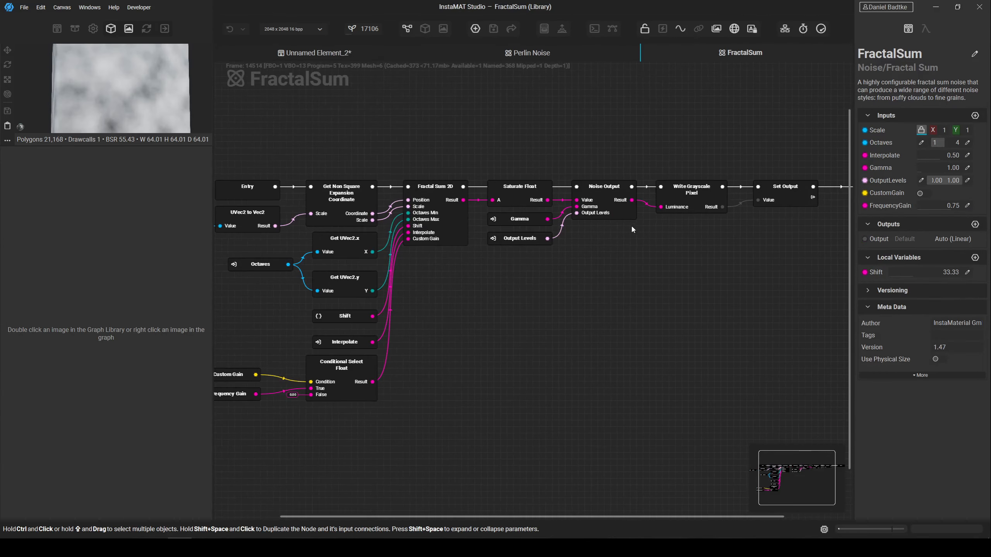
left_click_drag(593, 153, 600, 156)
scroll(593, 157, "up", 2)
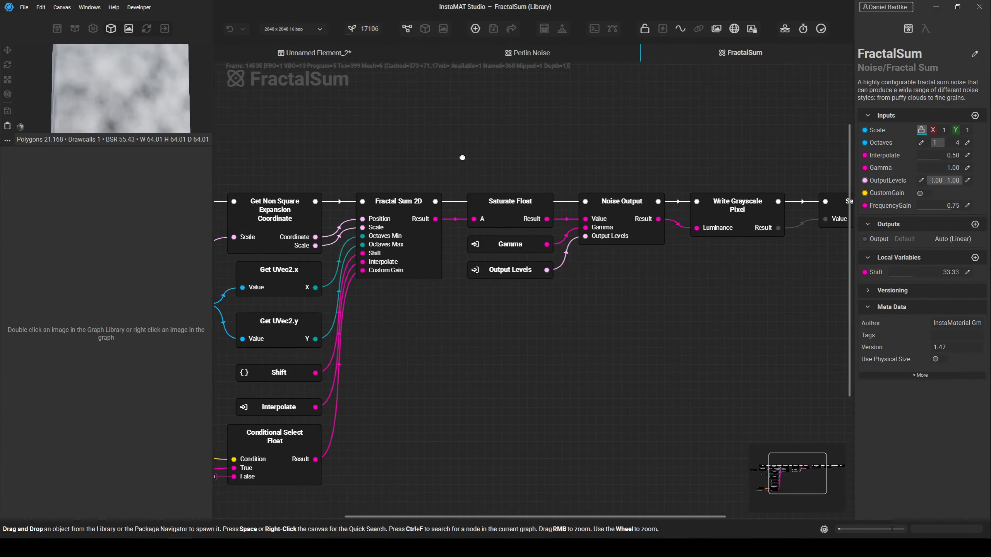
scroll(514, 339, "down", 3)
left_click_drag(515, 339, 533, 325)
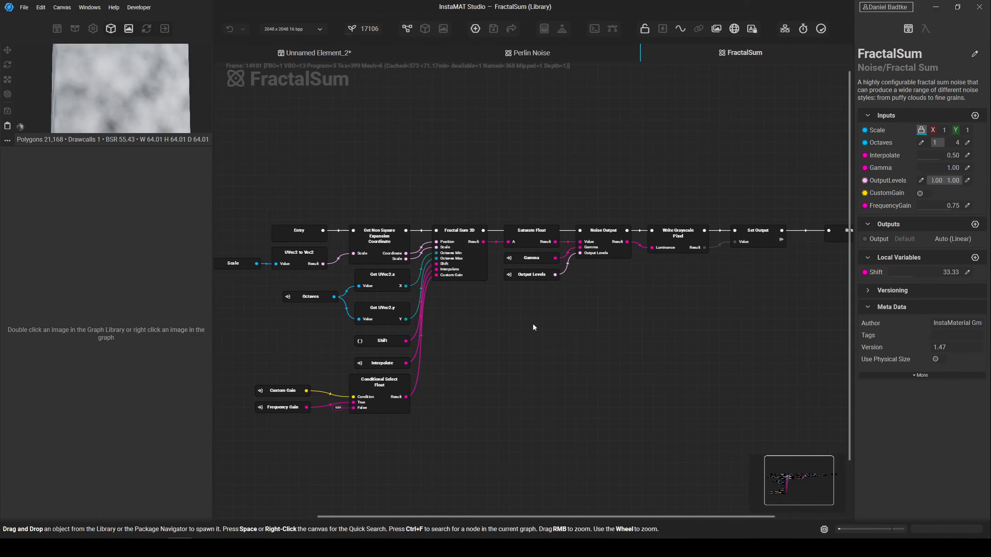
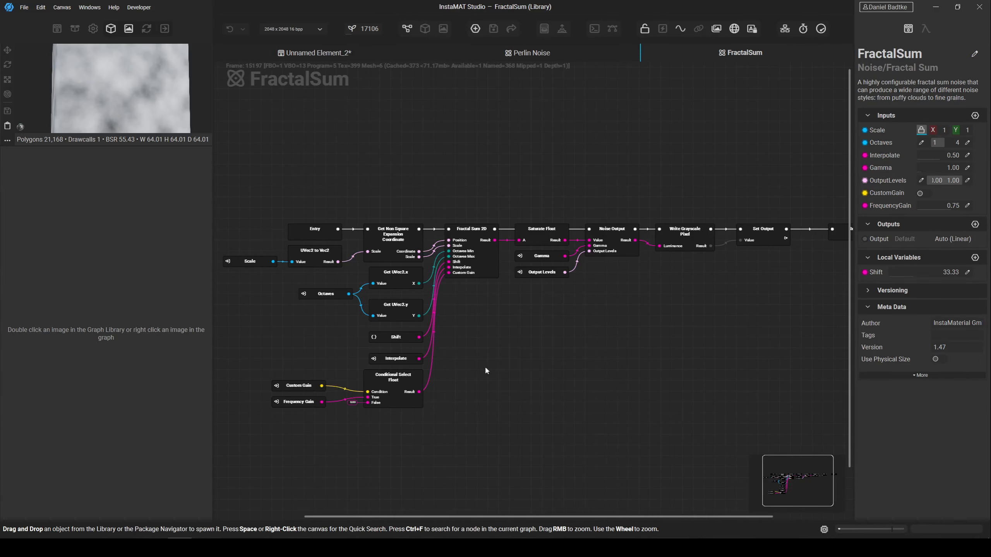
scroll(488, 363, "down", 1)
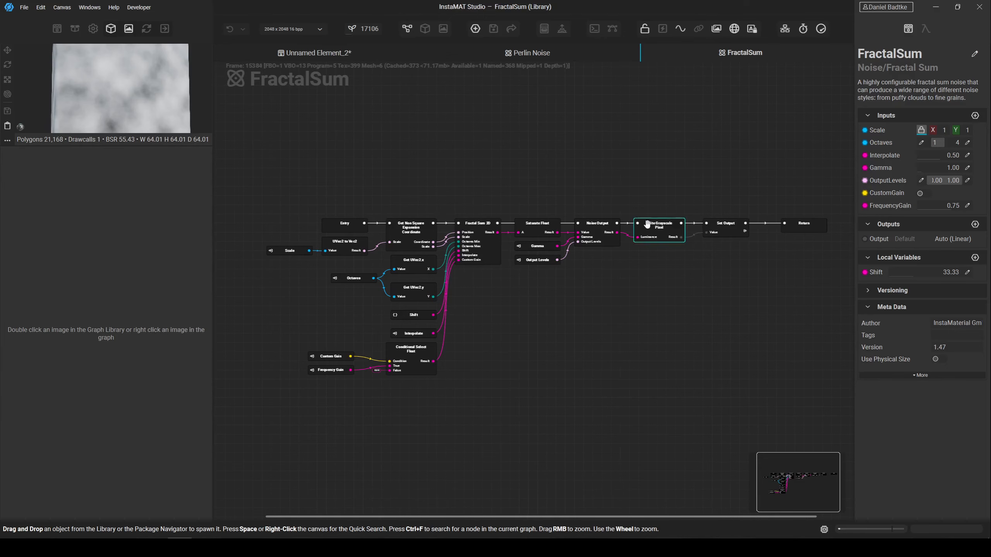
Create another Element Graph project, and close every tab except Unnamed Element_2.
left_click(476, 29)
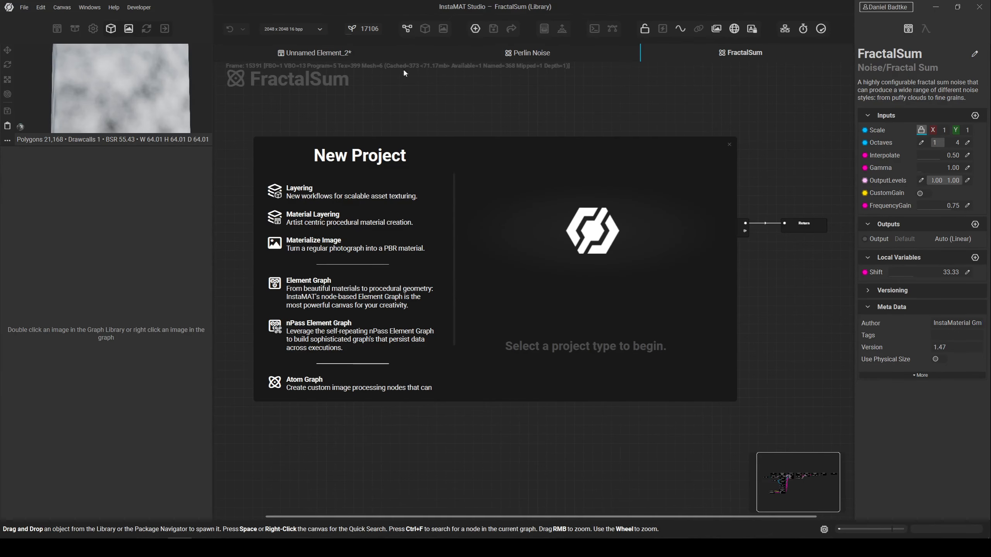
left_click(345, 289)
right_click(314, 53)
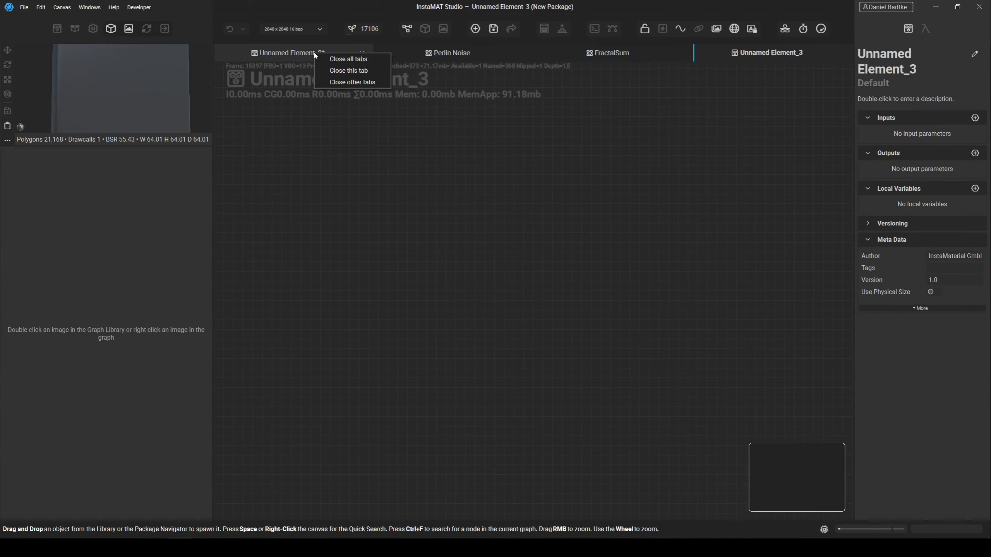
left_click(340, 82)
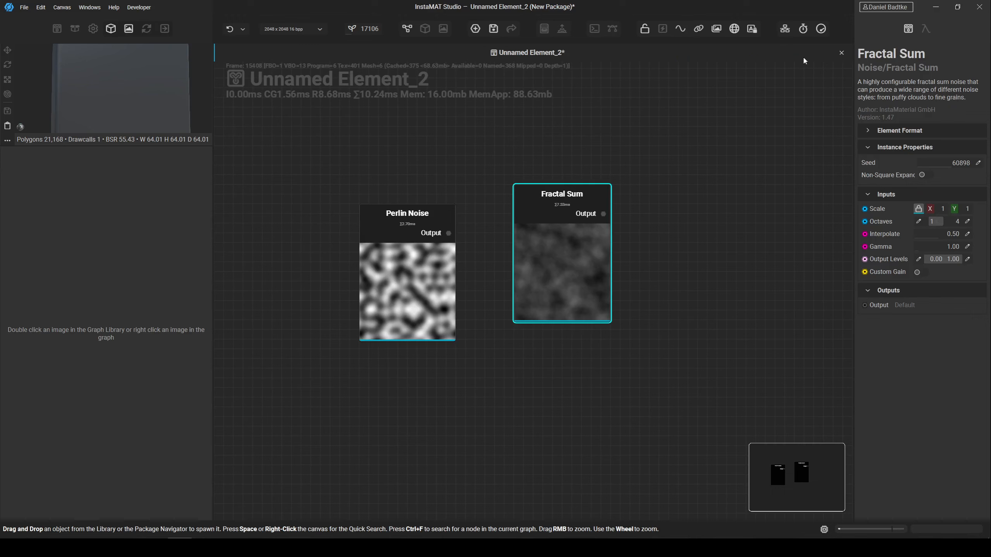
Close the Unnamed Element_2 graph despite its unsaved changes and create a new Element Graph project.
left_click(841, 53)
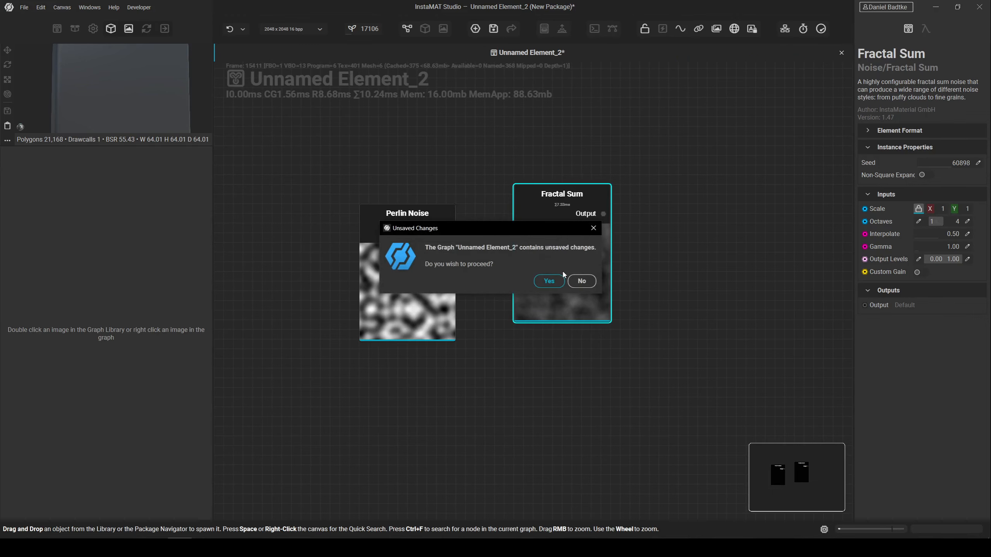
left_click(577, 280)
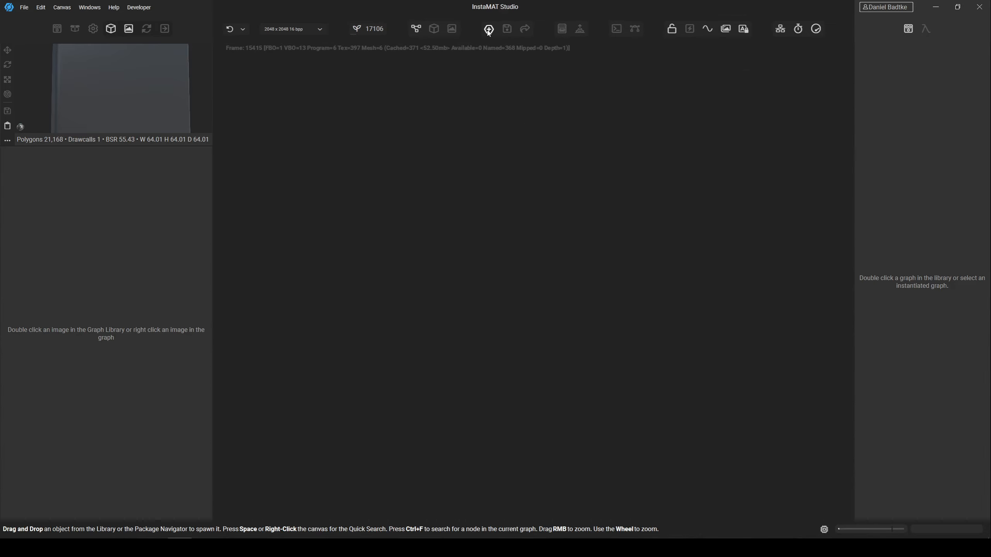
left_click(489, 29)
left_click(342, 295)
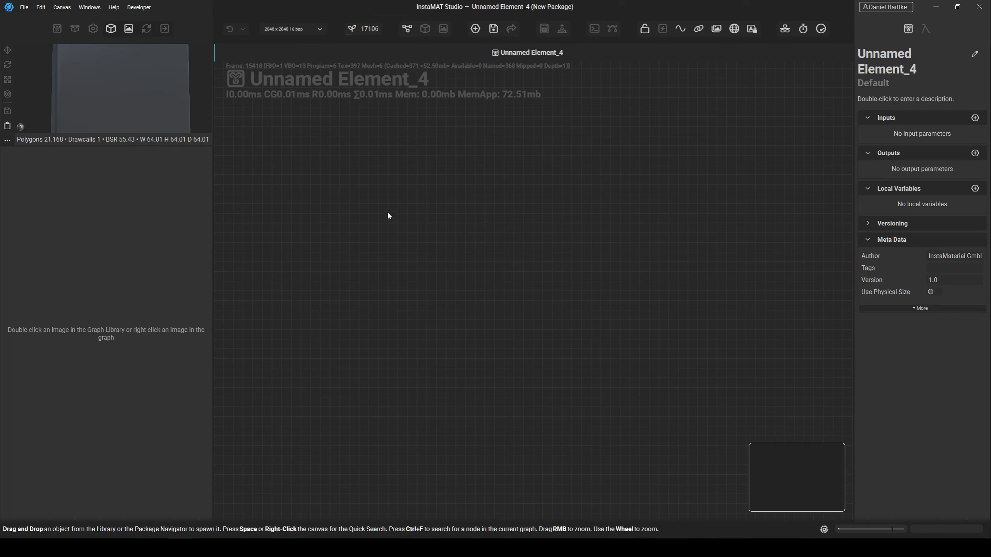
Enlarge the 3D viewport and add a Brick Generator node to the empty graph.
left_click_drag(146, 145, 135, 331)
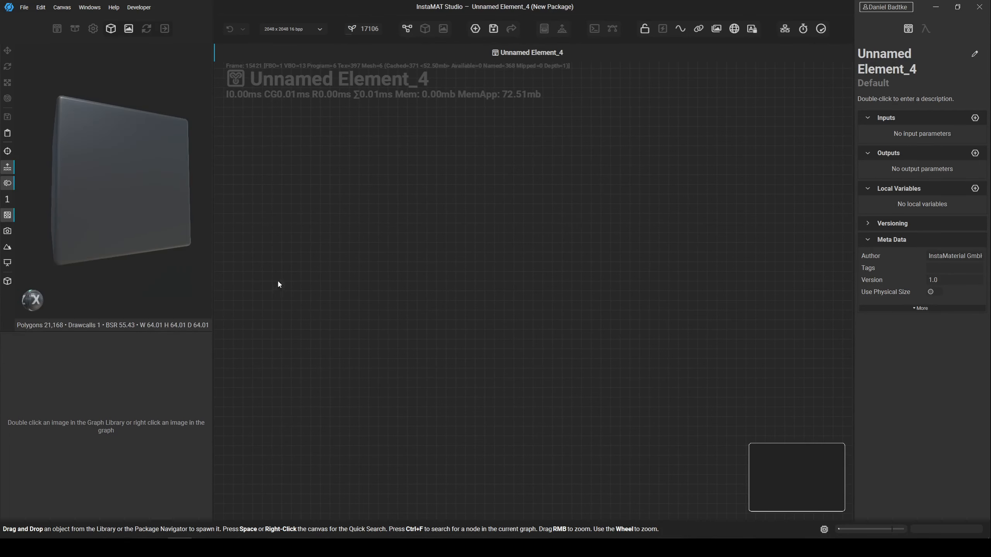
key("space")
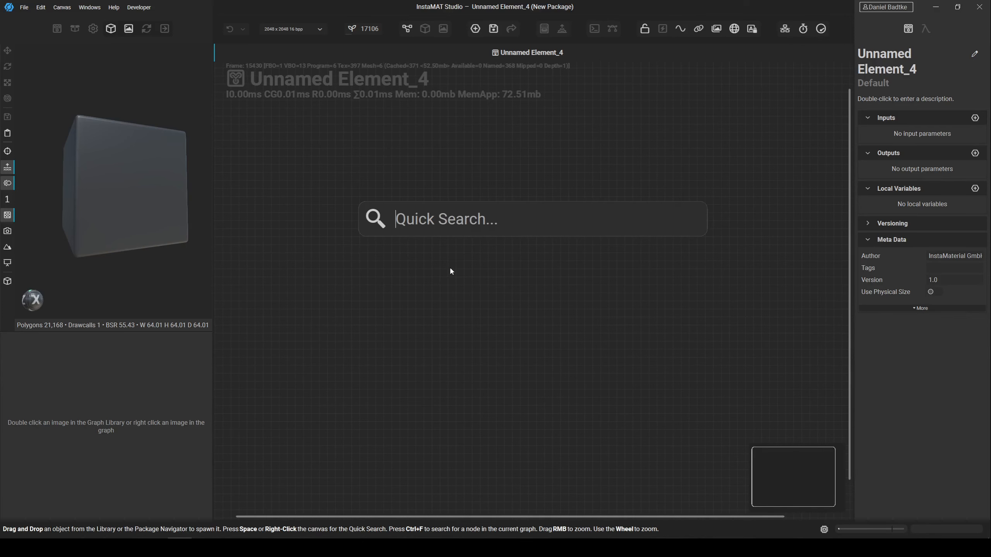
type("Brick")
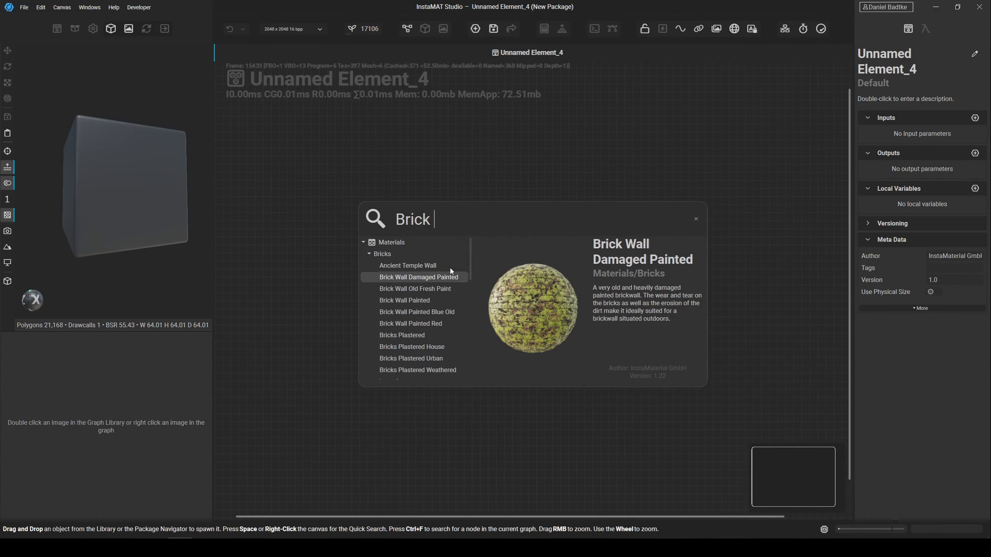
type(" Gene")
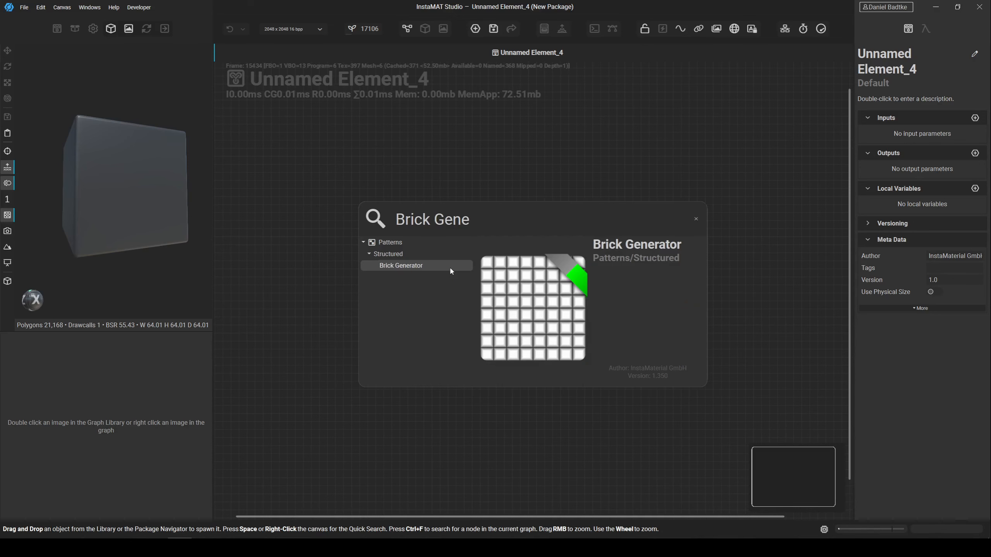
left_click(449, 267)
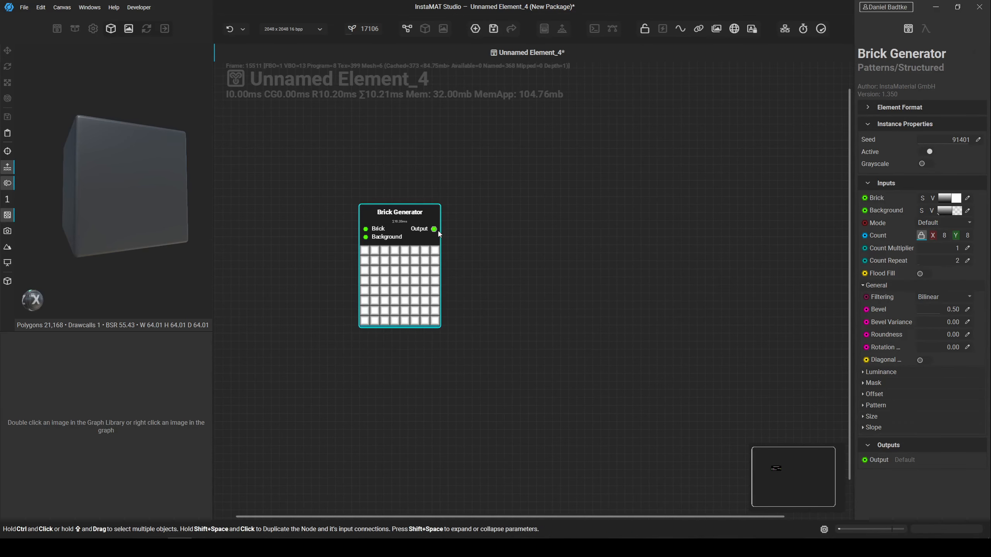
Preview the Brick Generator's output in the image viewer, and make the viewer taller and wider.
double_click(385, 304)
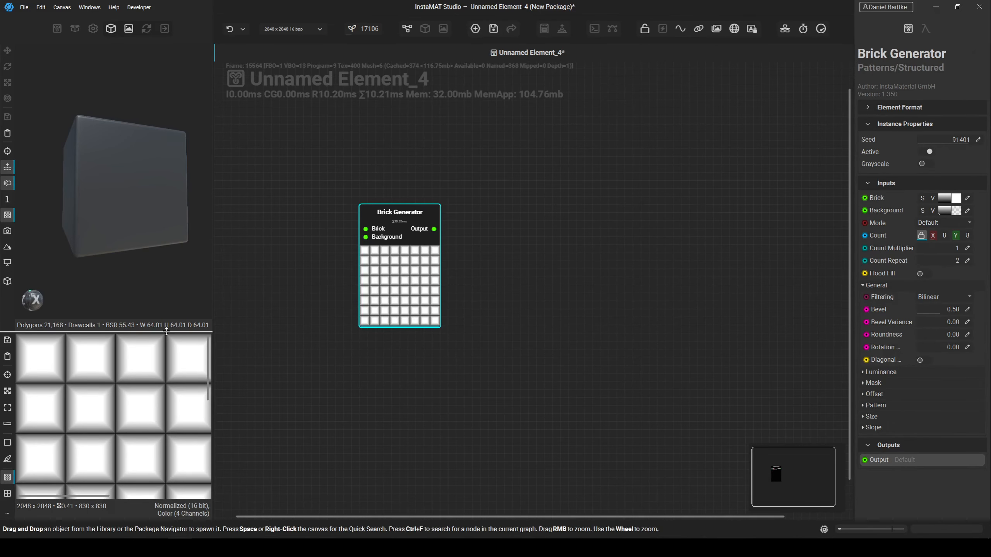
left_click_drag(165, 332, 170, 185)
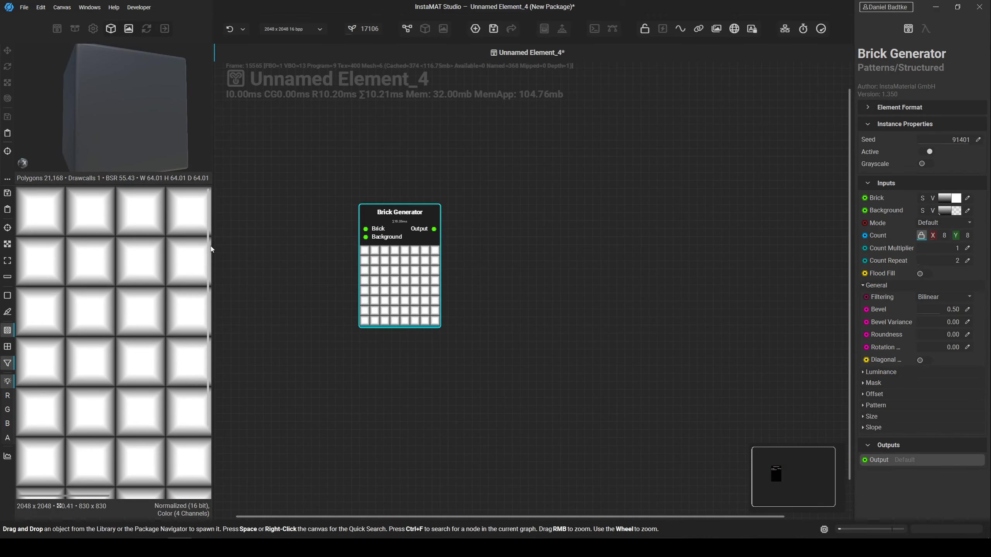
left_click_drag(209, 245, 370, 245)
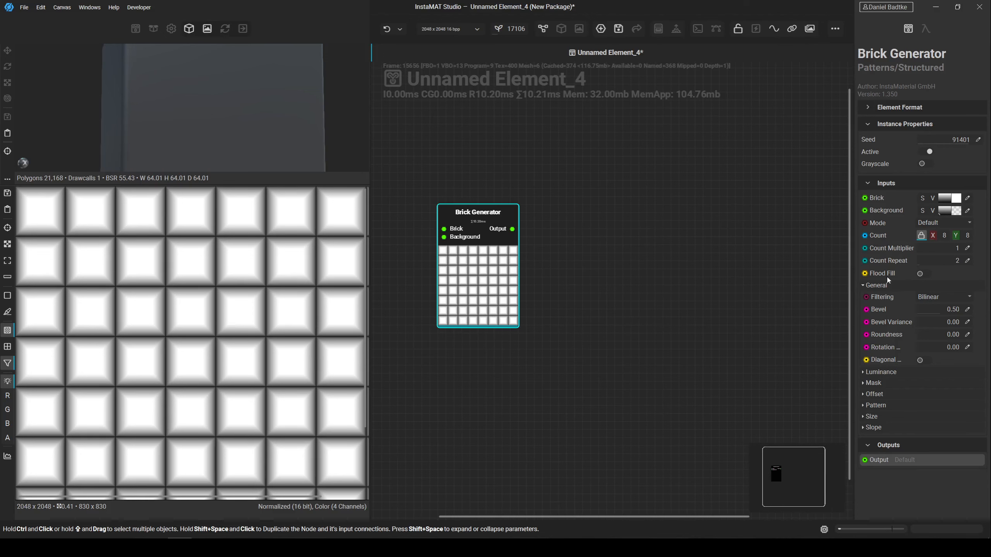
Try Bevel 0.22 with Bevel Variance 0.37, and cycle Mode through Herringbone, Diamond, Octagon, Basketweave and Spanish Bond before restoring Default.
mouse_move(932, 309)
left_mouse_down()
mouse_move(924, 308)
mouse_move(967, 322)
mouse_move(935, 324)
left_mouse_up()
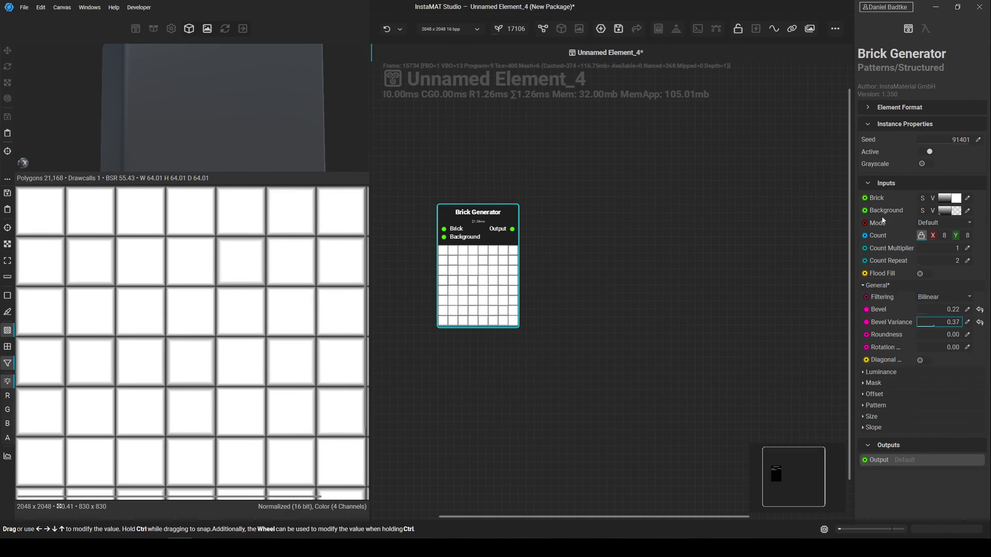
left_click(940, 224)
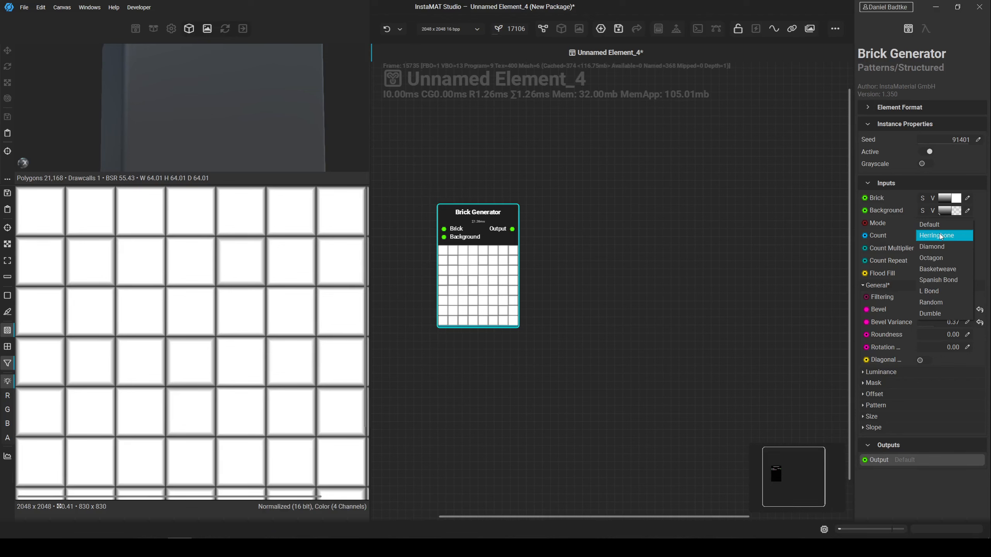
left_click(940, 236)
left_click(942, 236)
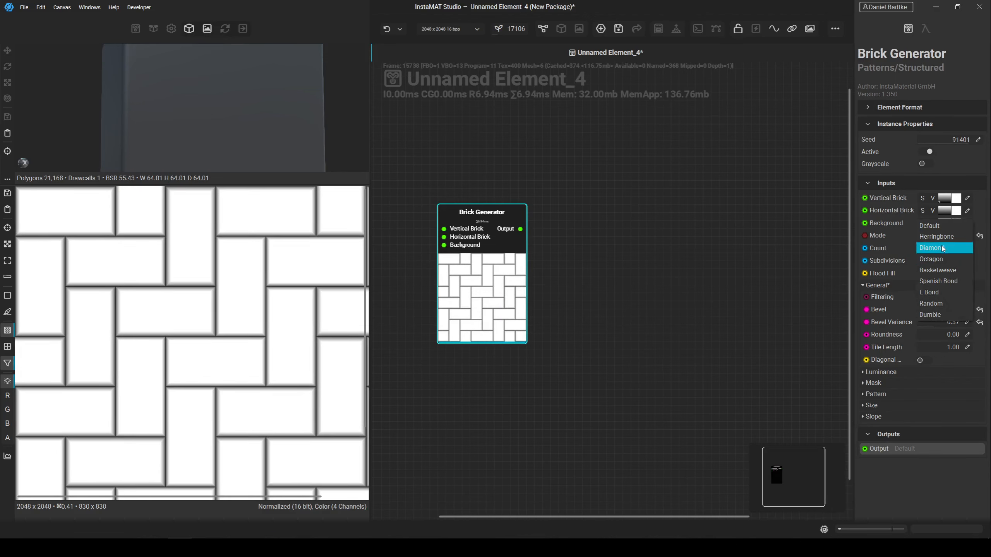
left_click(940, 248)
left_click(943, 235)
left_click(944, 249)
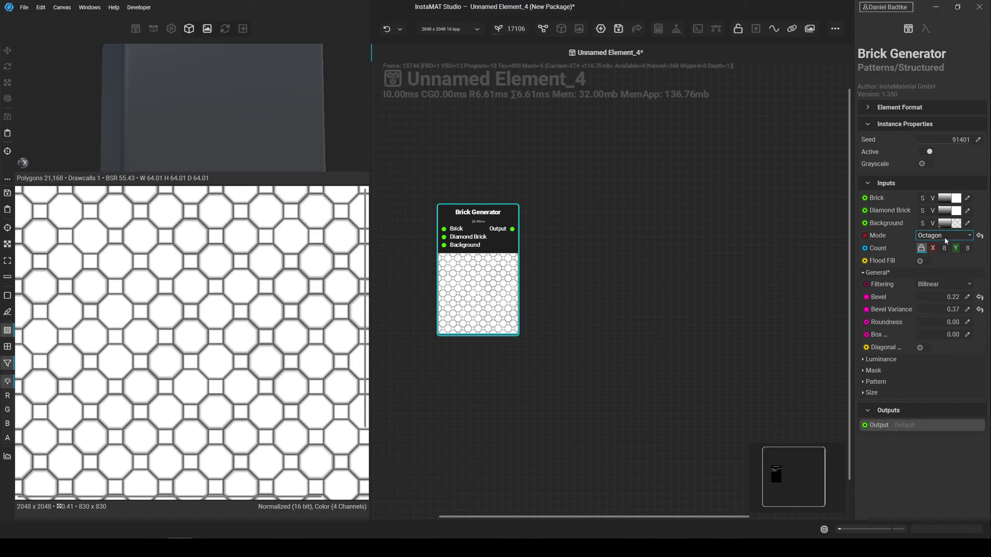
left_click(944, 236)
left_click(945, 250)
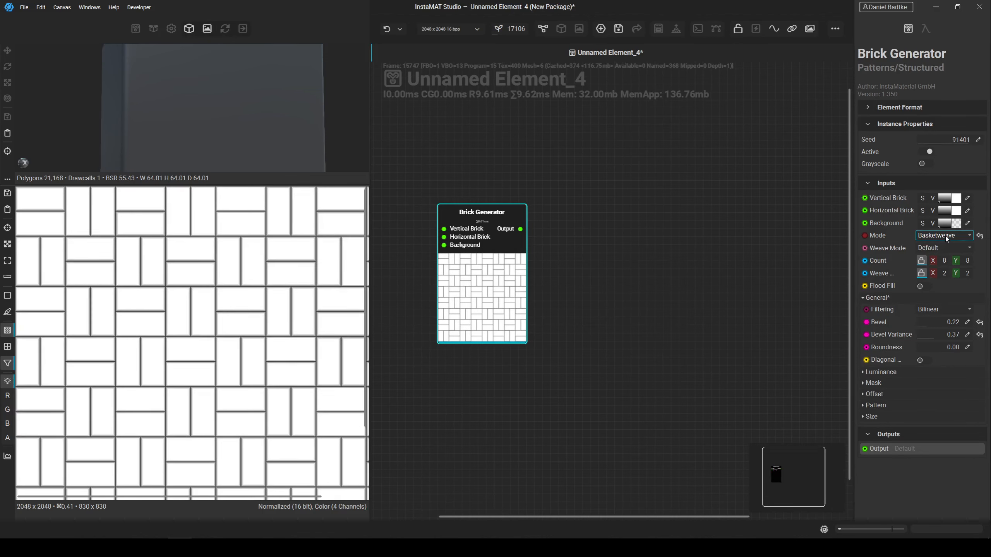
left_click(946, 237)
left_click(944, 248)
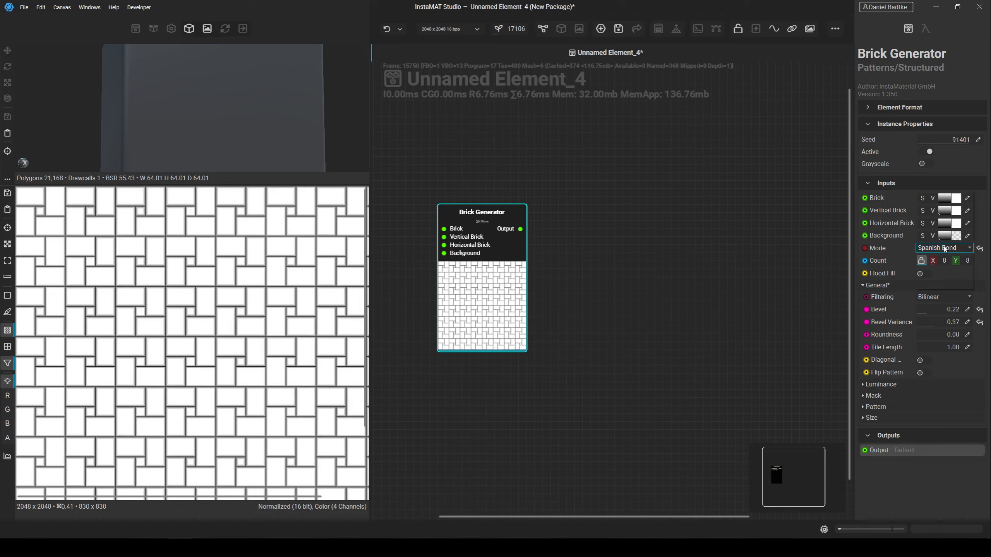
left_click(944, 248)
left_click(937, 199)
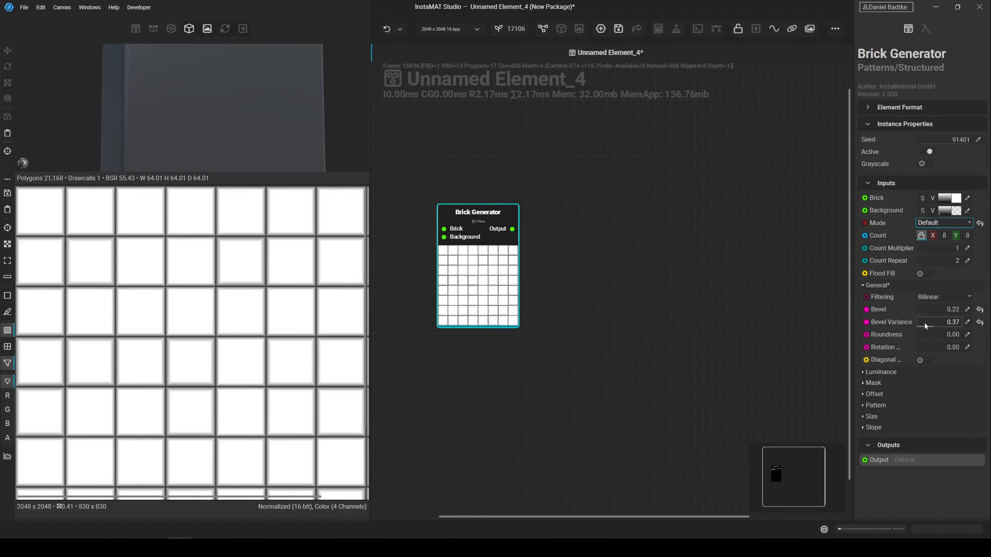
Set the Brick Generator's Bevel and Bevel Variance to 0.00, its Gap to 0.1 and its Gap Variance to 0.0.
left_click_drag(922, 323, 817, 323)
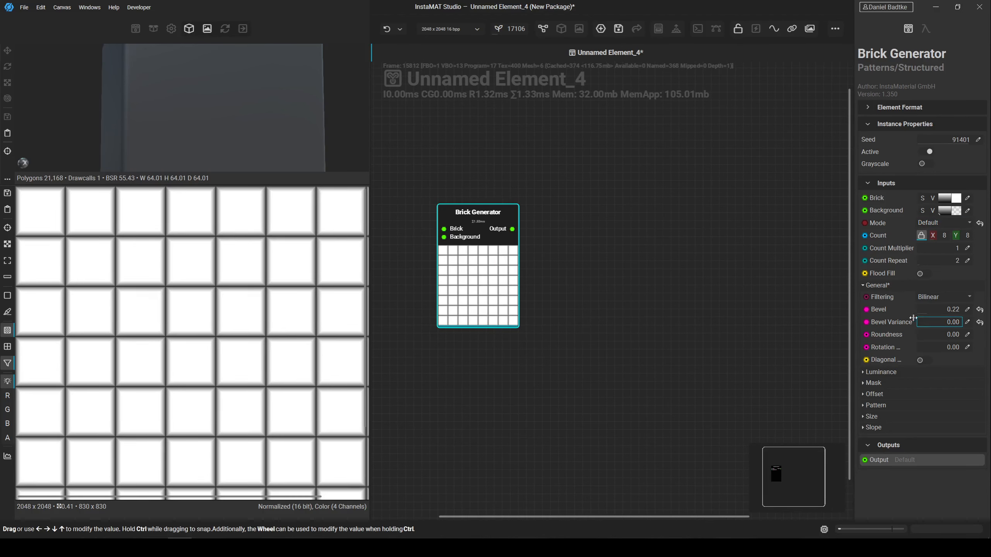
left_click_drag(922, 314, 871, 314)
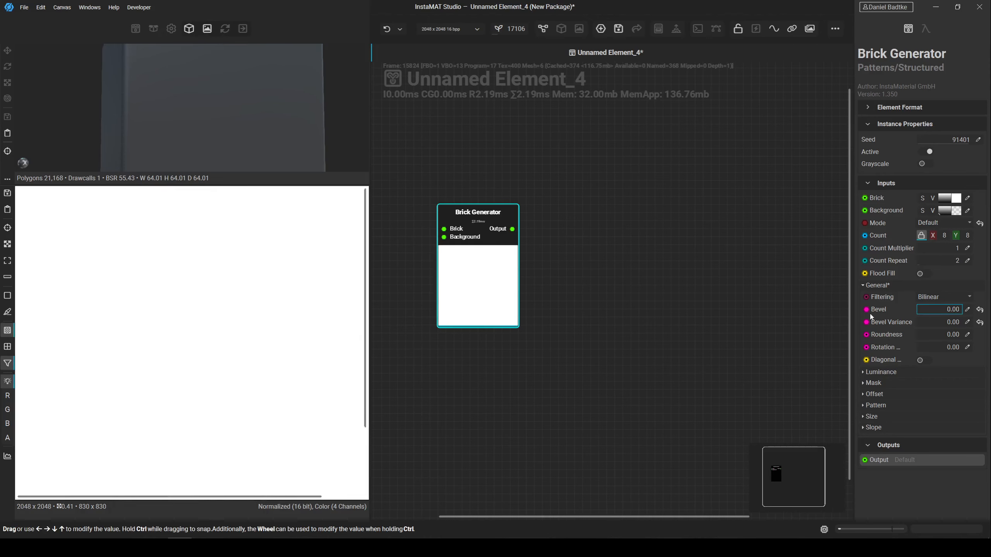
left_click(883, 406)
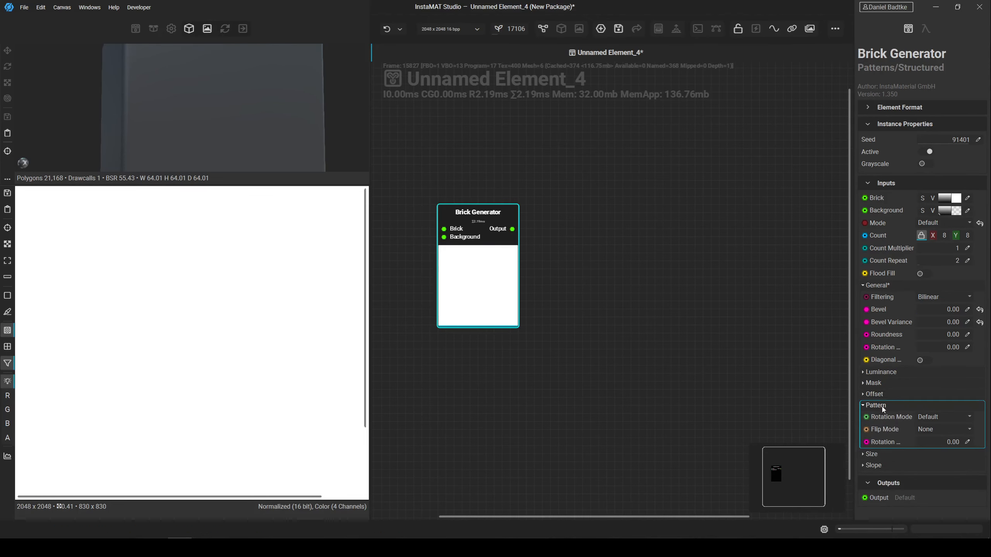
left_click(872, 455)
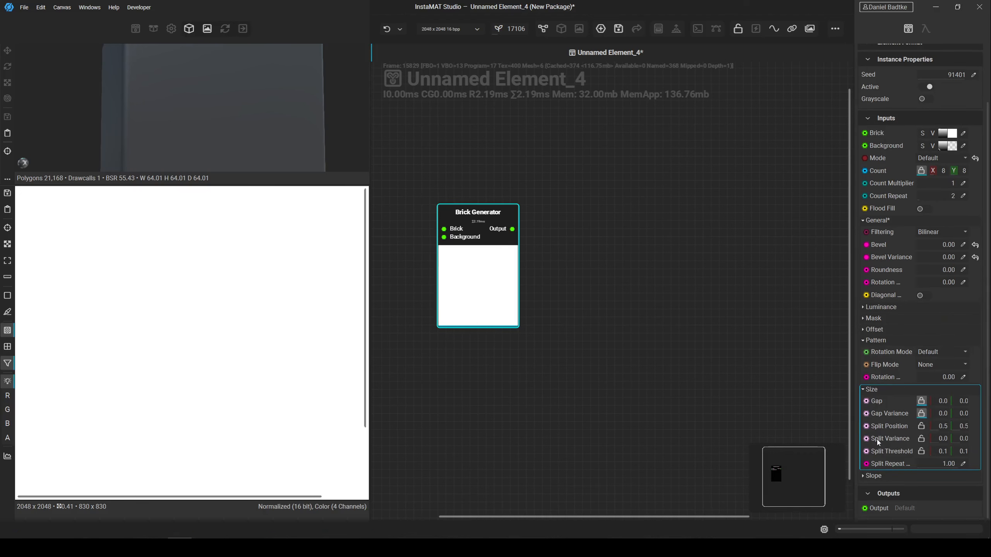
left_click(930, 413)
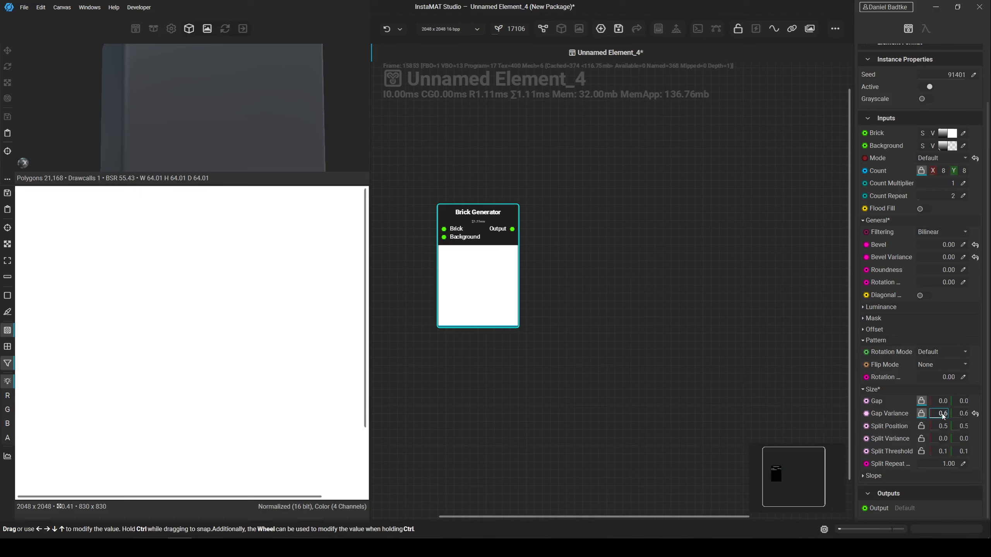
mouse_move(936, 414)
left_mouse_down()
mouse_move(950, 416)
mouse_move(900, 416)
mouse_move(930, 402)
left_mouse_up()
Switch the Brick Generator to grayscale, unlink its Count values and set the X count to 3.
scroll(901, 177, "up", 3)
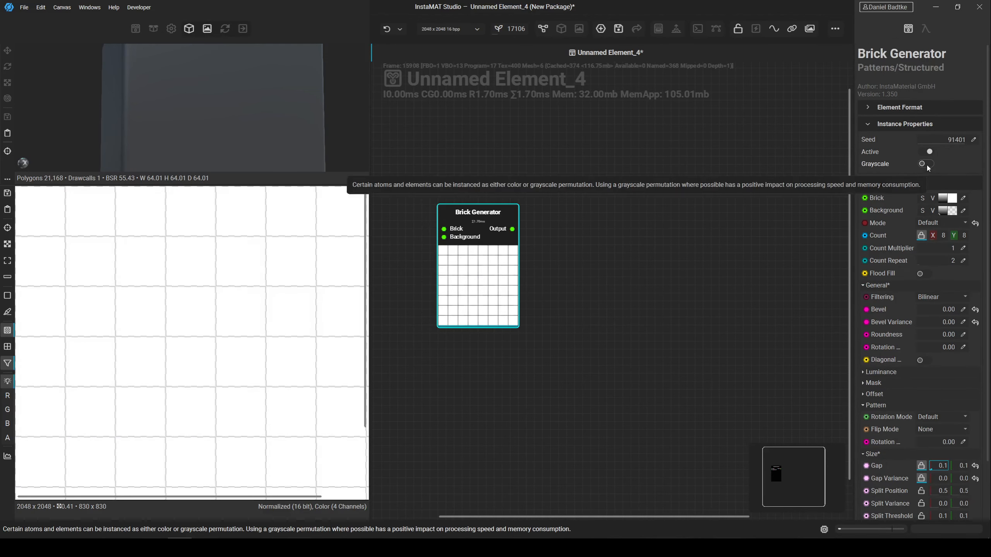
left_click(925, 164)
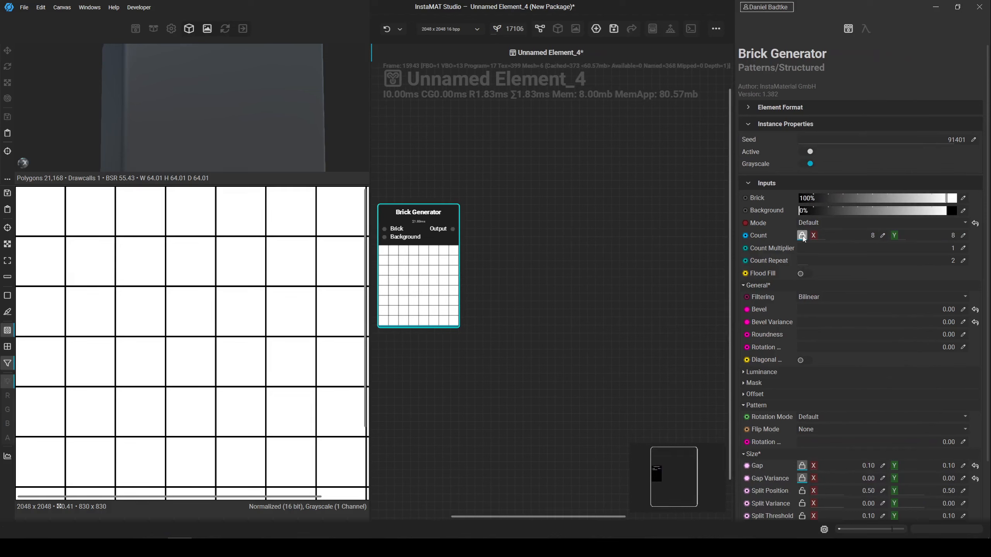
left_click(802, 236)
left_click_drag(825, 239, 815, 241)
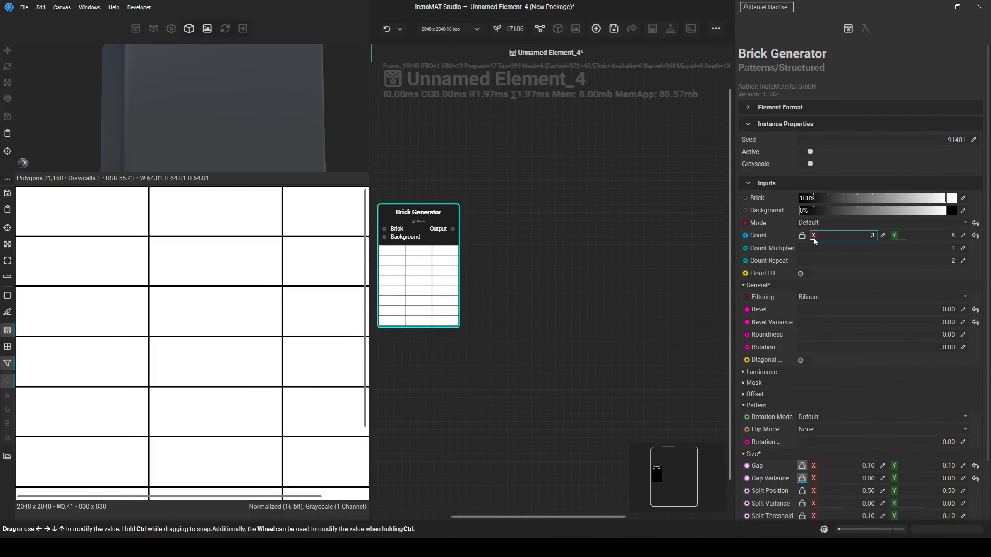
scroll(296, 274, "down", 5)
middle_click_drag(297, 275, 263, 266)
scroll(262, 264, "up", 2)
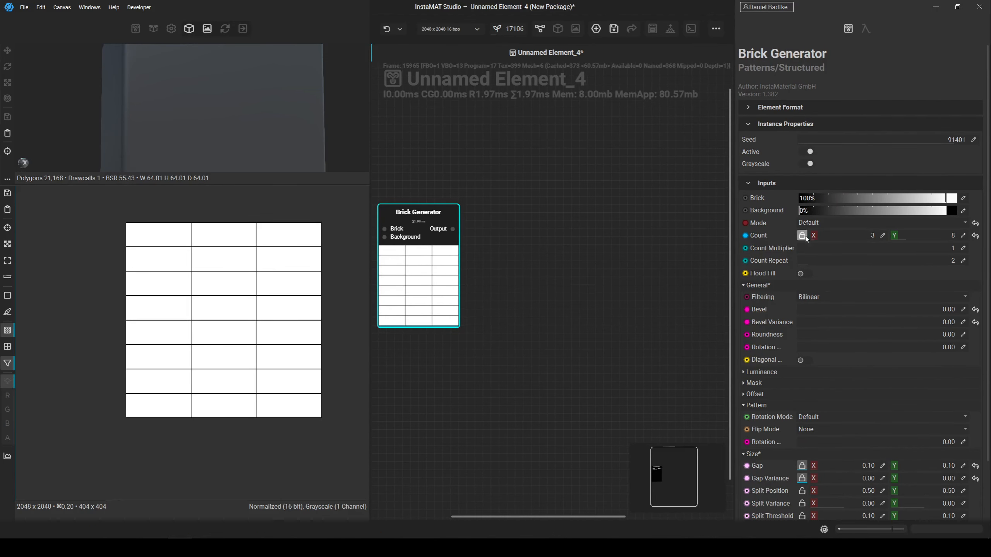
Set the Brick Generator's Count to 12 in Y and, after trying 4, to 6 in X.
left_click(882, 236)
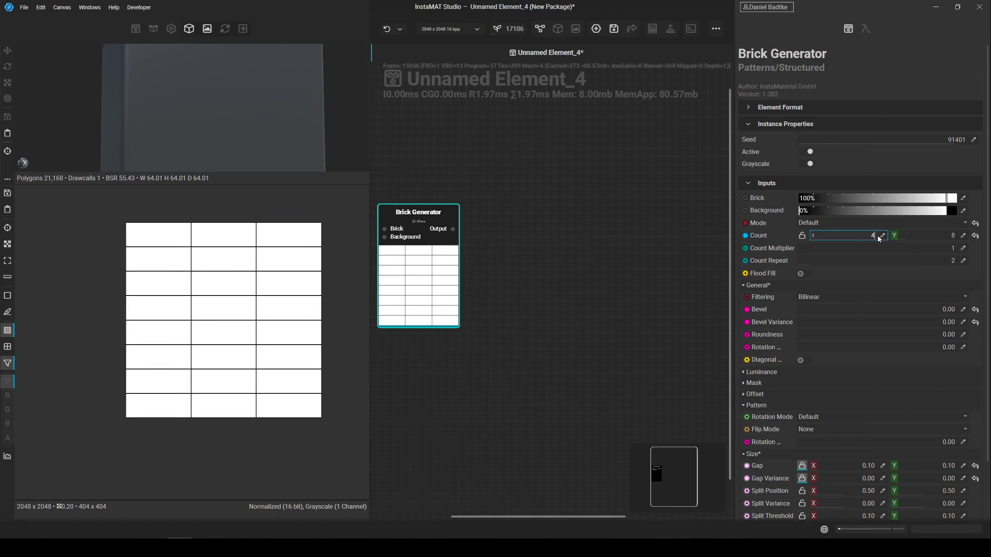
key("Return")
left_click_drag(901, 239, 914, 237)
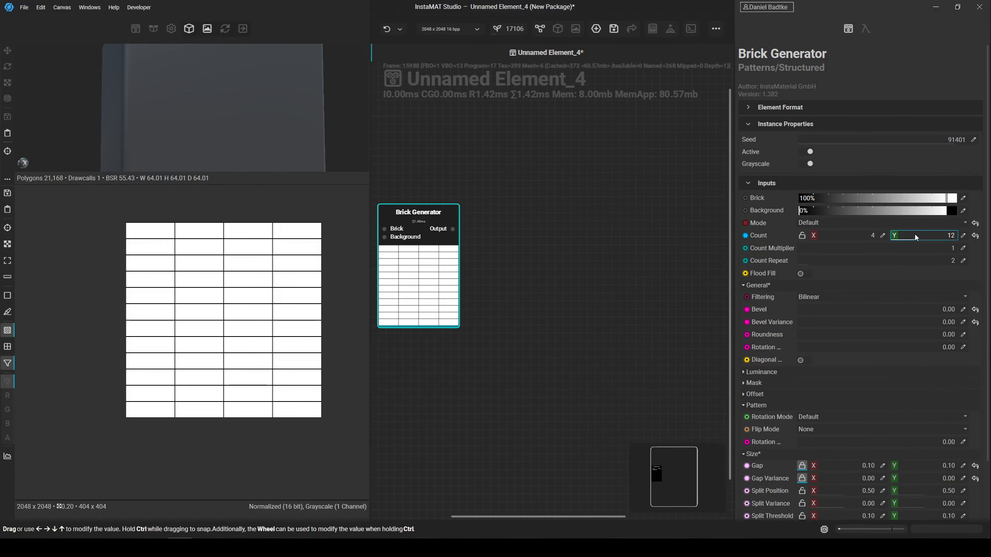
left_click(883, 236)
type("6")
key("Return")
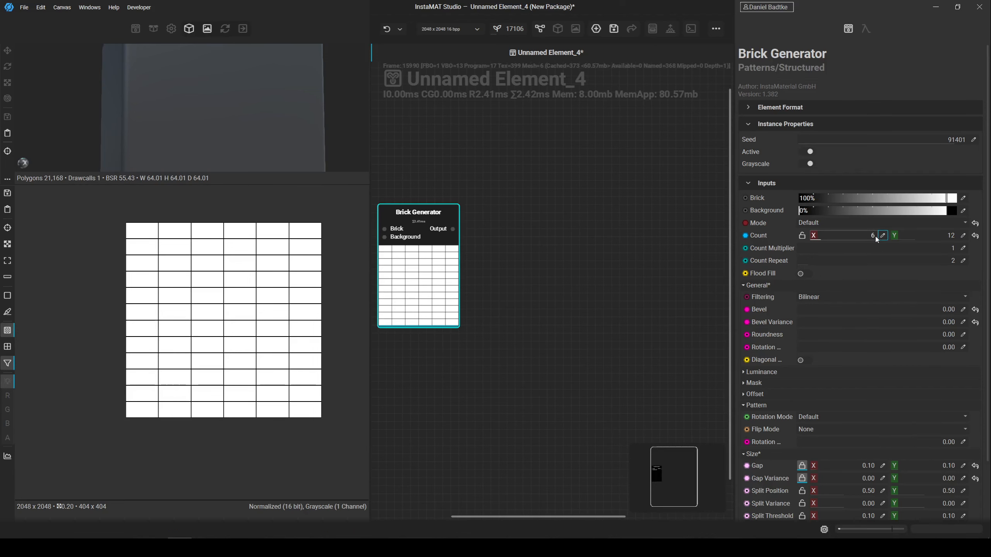
Enable the Flood Fill option on the Brick Generator to add a Floodfill output.
scroll(269, 305, "up", 4)
scroll(270, 296, "down", 2)
middle_click_drag(583, 282, 635, 278)
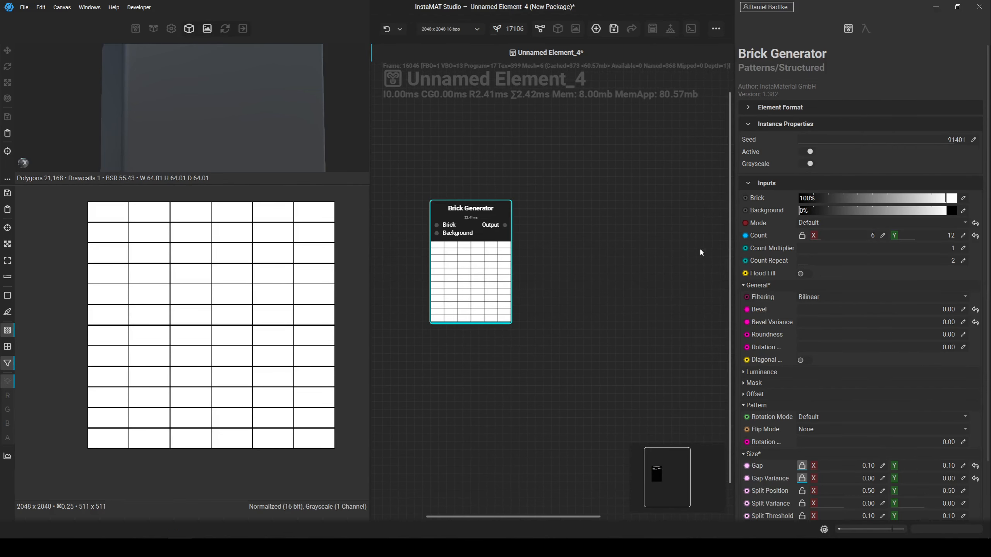
left_click(803, 273)
scroll(538, 235, "up", 2)
left_click(504, 239)
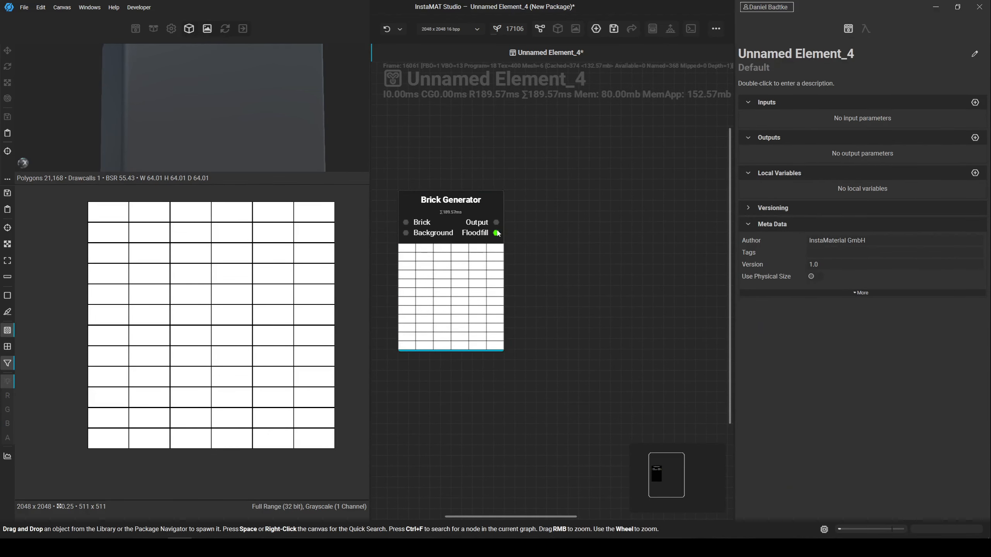
Connect a Flood Fill to Random Color node, set to grayscale, to the Floodfill output and place it above the Brick Generator's level.
left_click_drag(496, 233, 610, 227)
type("Flood fill to ran")
key("Return")
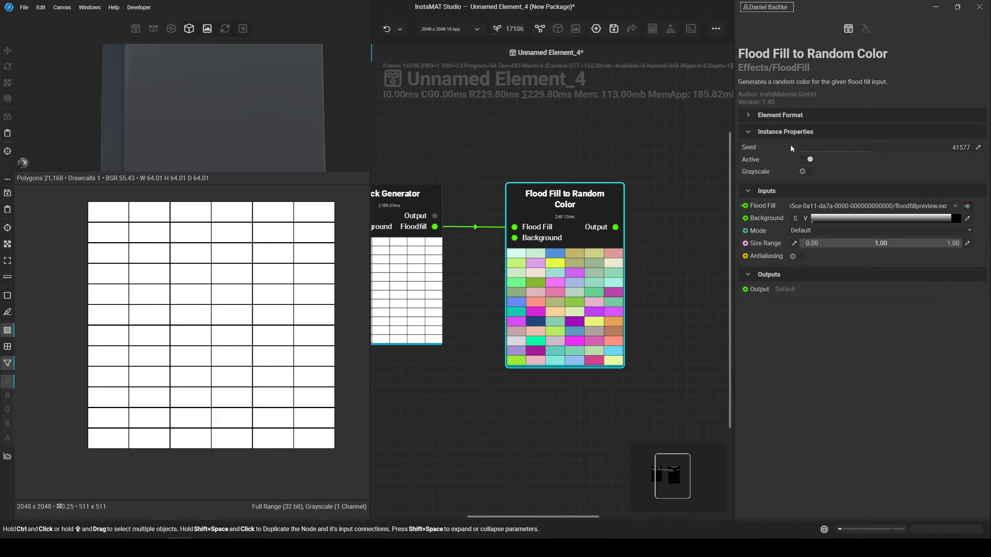
left_click(809, 172)
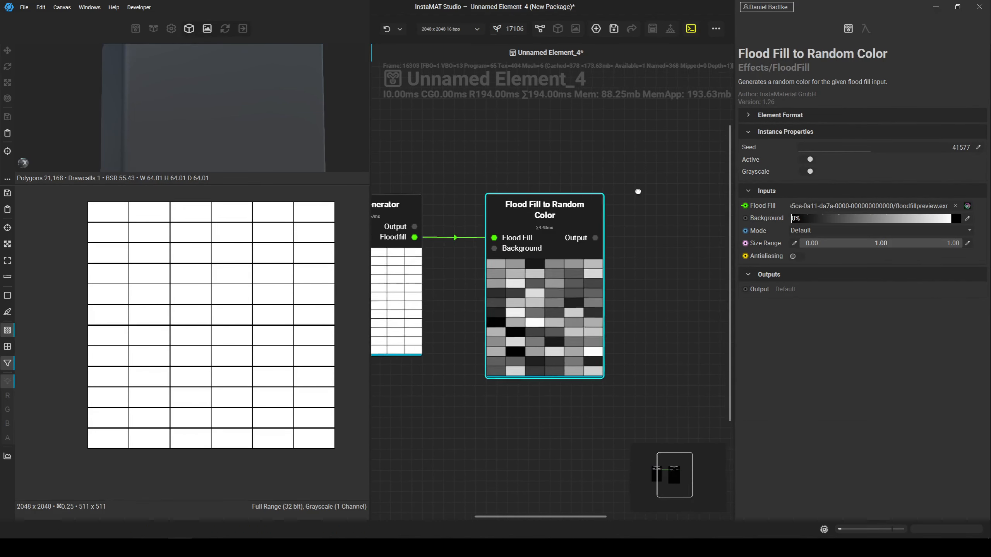
left_click_drag(538, 313, 540, 149)
Add a Flood Fill to Gradient node fed by the Brick Generator's Floodfill output and place it below the Flood Fill to Random Color node.
scroll(501, 246, "down", 2)
left_click_drag(441, 246, 547, 251)
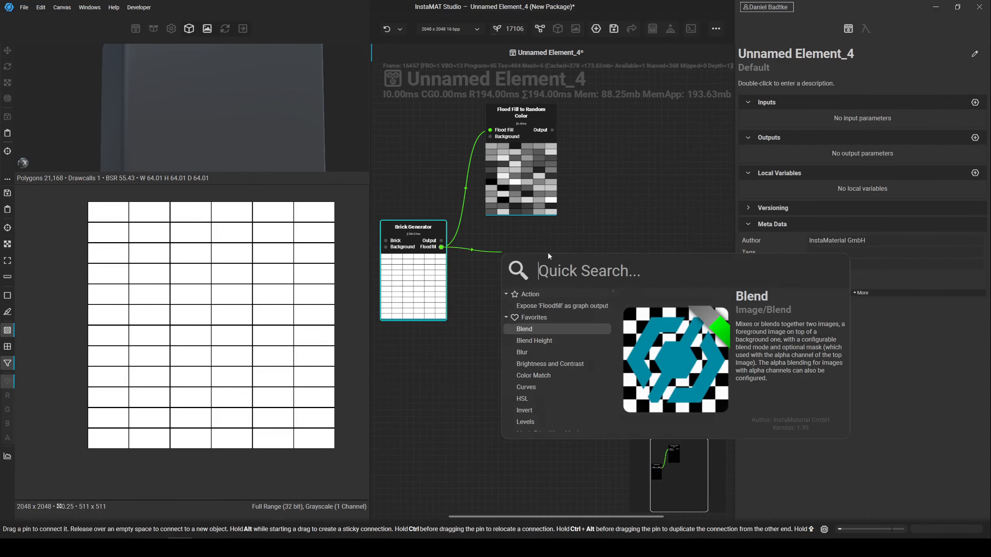
type("Flood f")
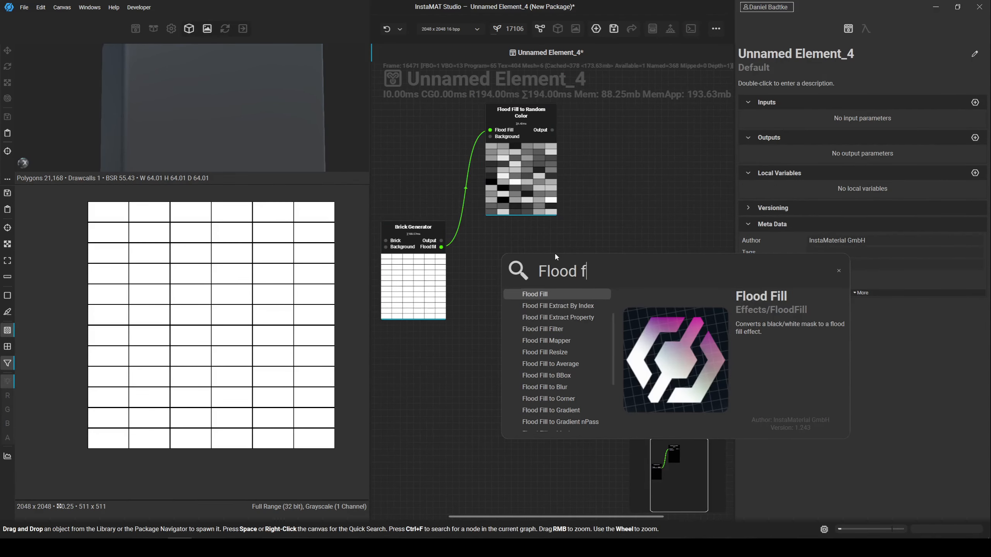
type("ill to gr")
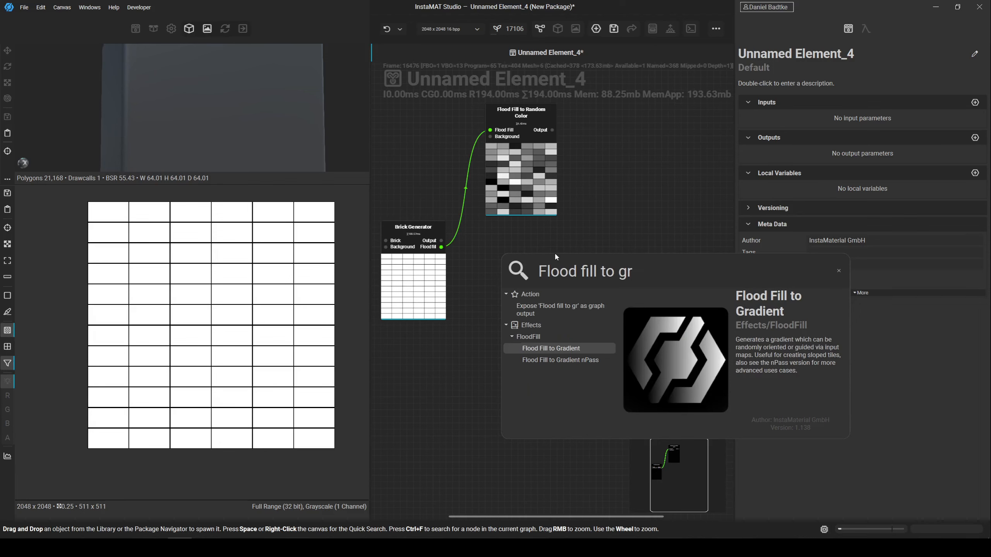
key("Return")
left_click_drag(552, 315, 539, 295)
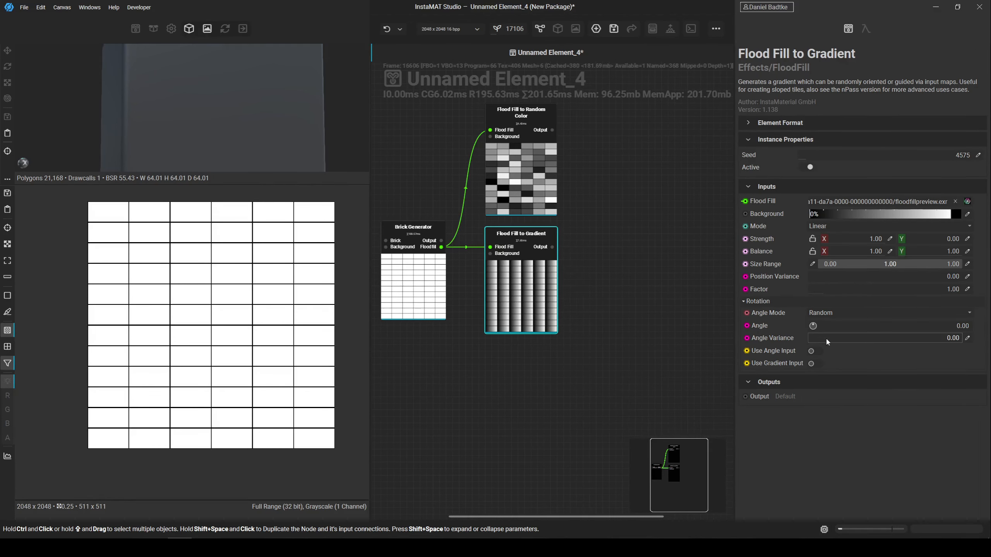
Set the Flood Fill to Gradient node's Angle Variance to 1.00.
left_click_drag(826, 340, 964, 340)
scroll(595, 295, "up", 2)
middle_click_drag(607, 295, 667, 285)
scroll(667, 286, "down", 1)
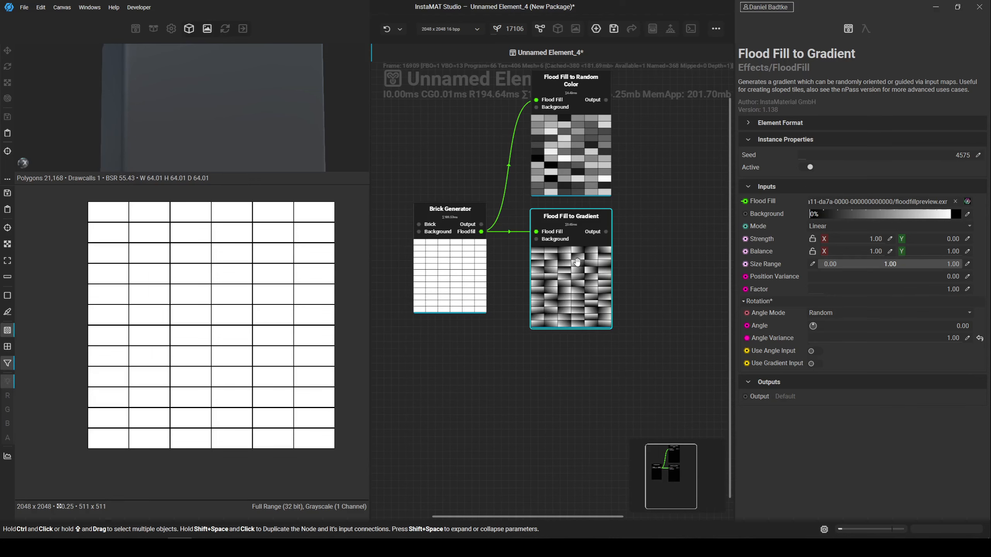
Duplicate the Flood Fill to Gradient node with its input connection below the original, and show the Expand controls on the graph's nodes.
left_click_drag(576, 266, 579, 403, "shift")
middle_click_drag(608, 348, 616, 278)
scroll(601, 293, "up", 2)
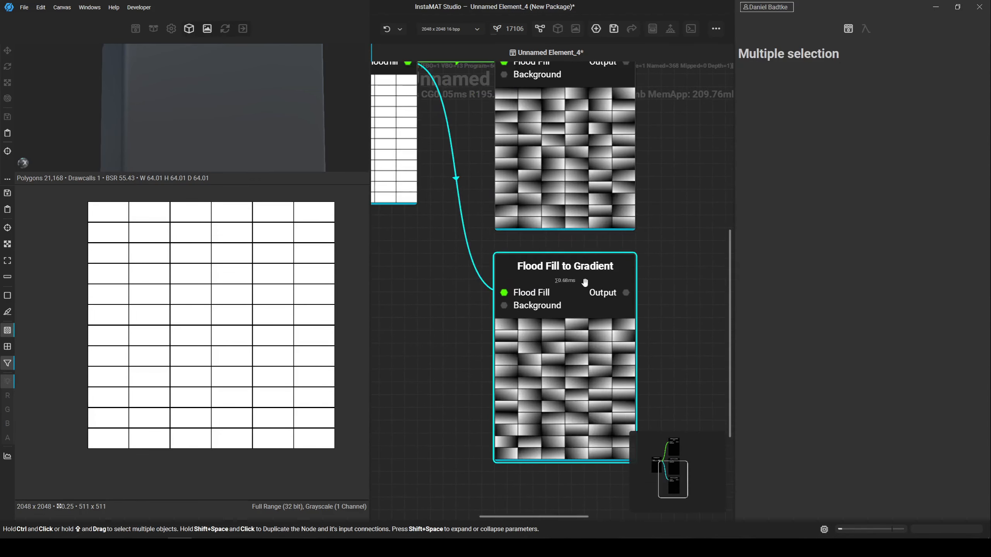
scroll(657, 302, "down", 1)
left_click(715, 29)
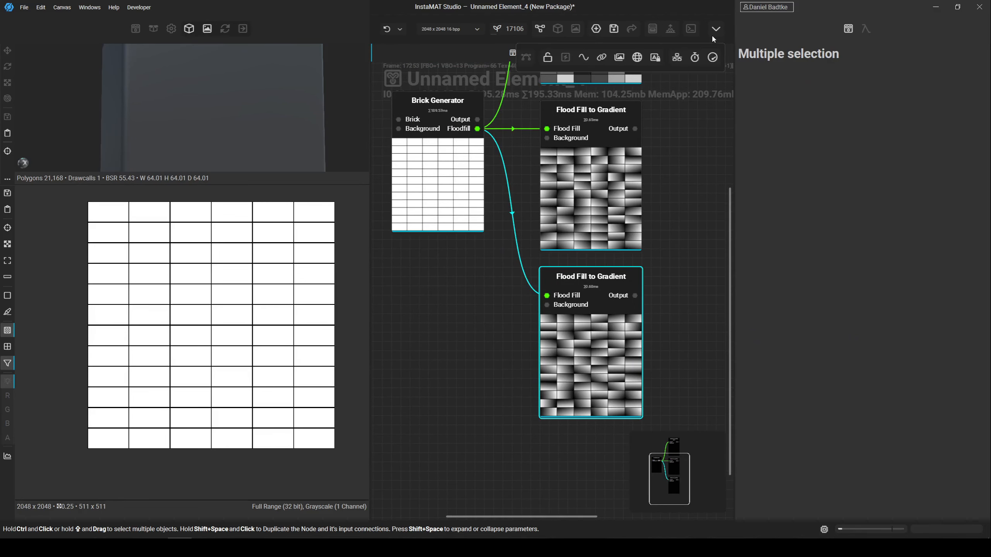
left_click(599, 60)
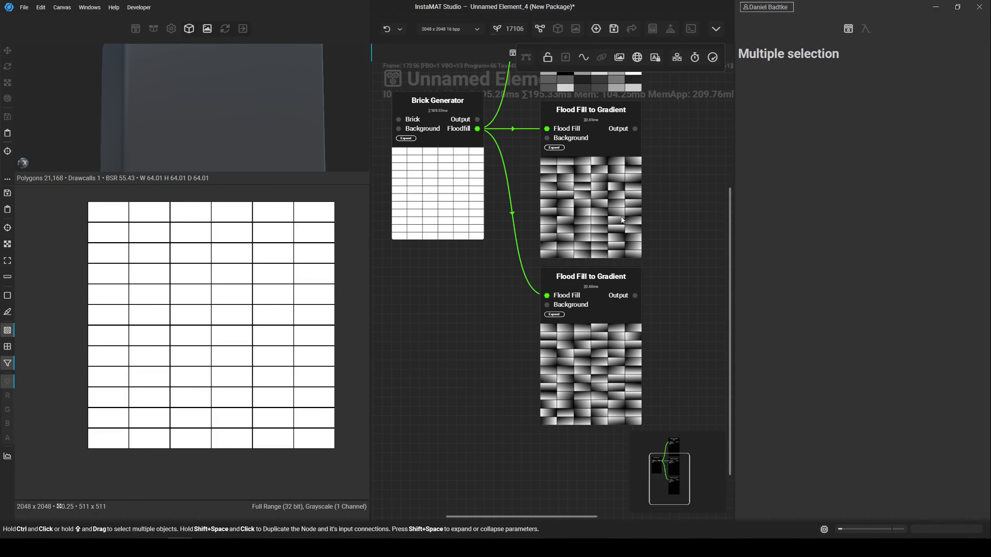
Duplicate the second Flood Fill to Gradient node with its Floodfill connection, placing the third copy beneath it.
middle_click_drag(621, 319, 600, 275)
left_click(611, 310)
scroll(627, 316, "down", 1)
scroll(627, 316, "down", 2)
middle_click_drag(632, 363, 603, 326)
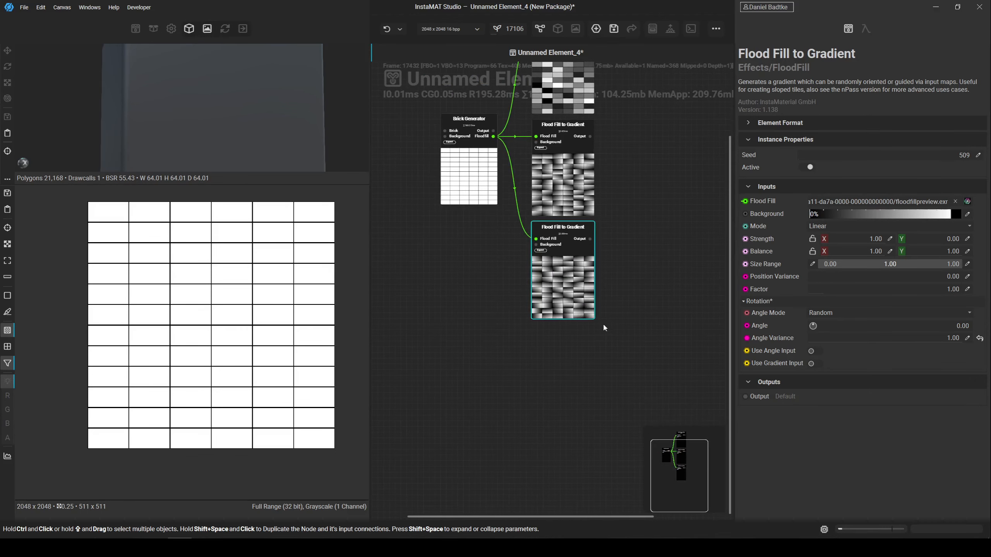
left_click_drag(554, 269, 554, 378, "shift")
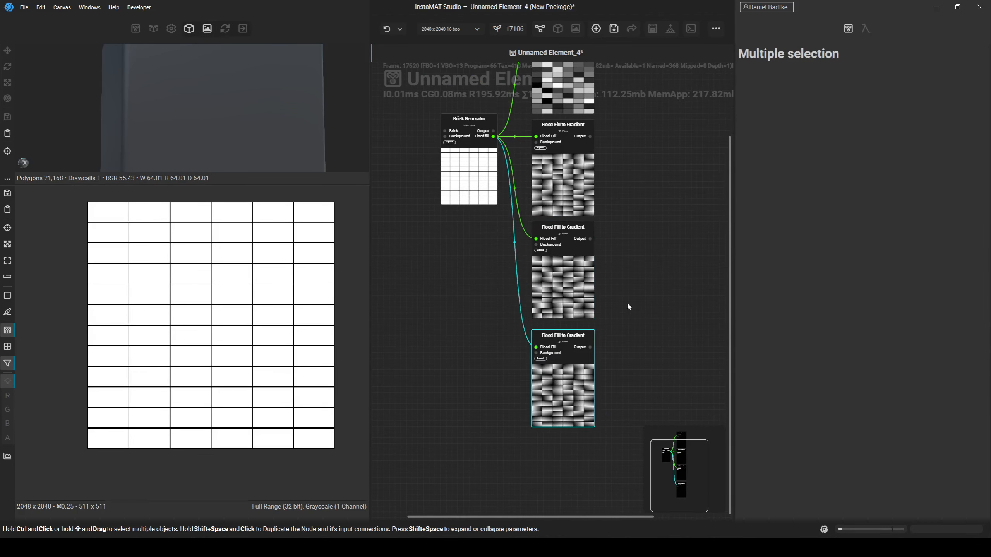
Add a Blend node with the third gradient node as Foreground and the second gradient node as Background.
middle_click_drag(628, 304, 568, 333)
left_click_drag(531, 375, 644, 288)
type("Be")
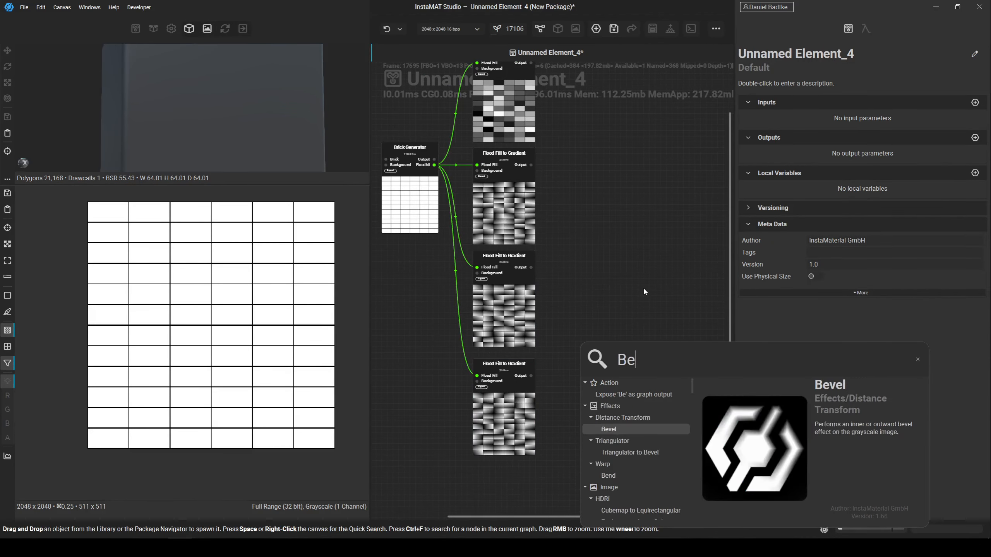
key("BackSpace")
type("e")
key("BackSpace")
type("le")
key("Return")
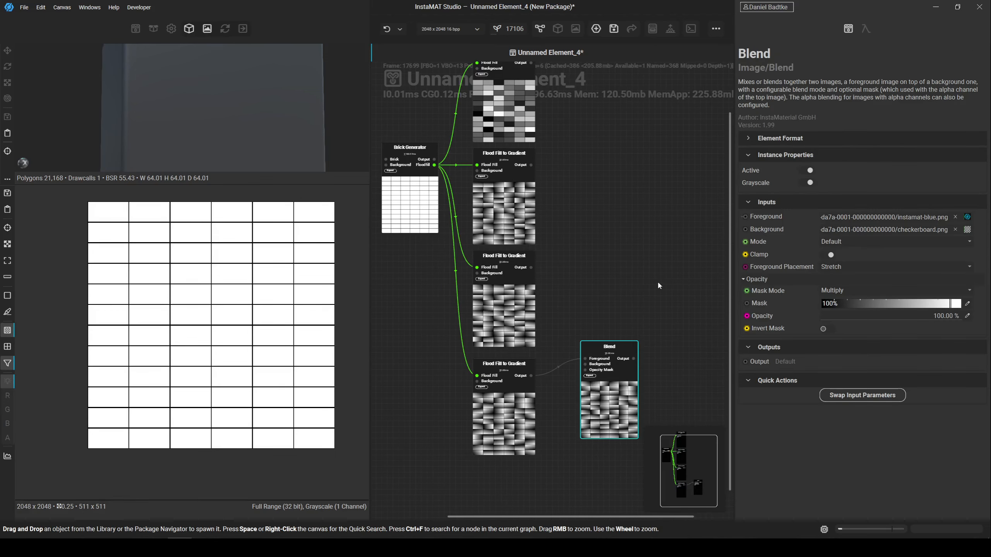
left_click_drag(601, 347, 530, 267)
left_click(599, 338)
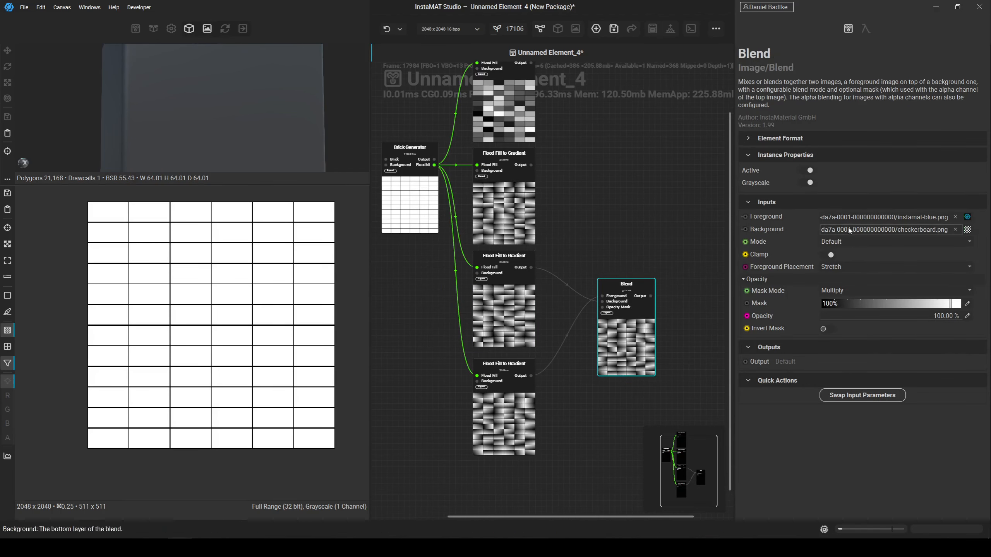
Set the Blend node's Mode to Minimum and line it up with the second gradient node.
left_click(877, 241)
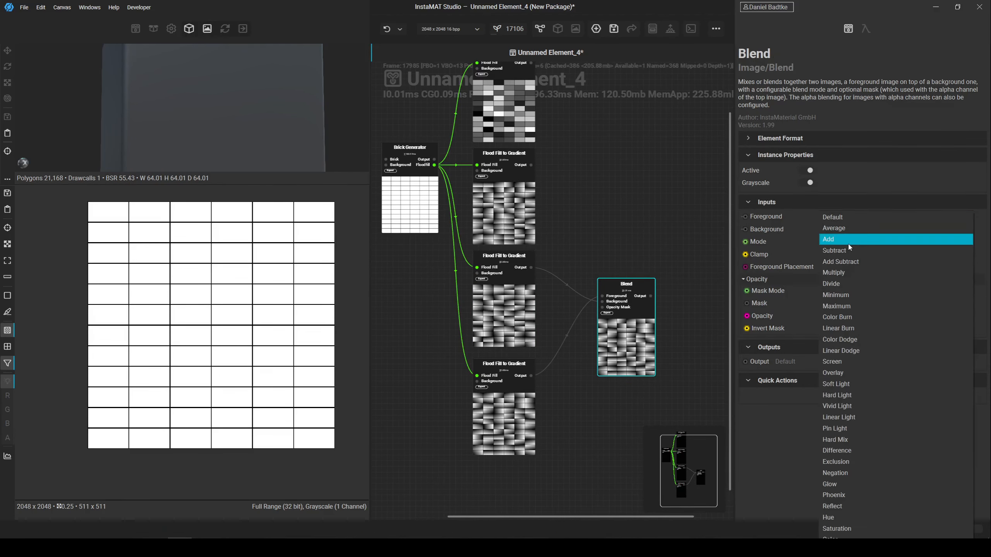
left_click(844, 298)
left_click_drag(644, 345, 644, 313)
middle_click_drag(643, 313, 558, 350)
scroll(557, 350, "down", 3)
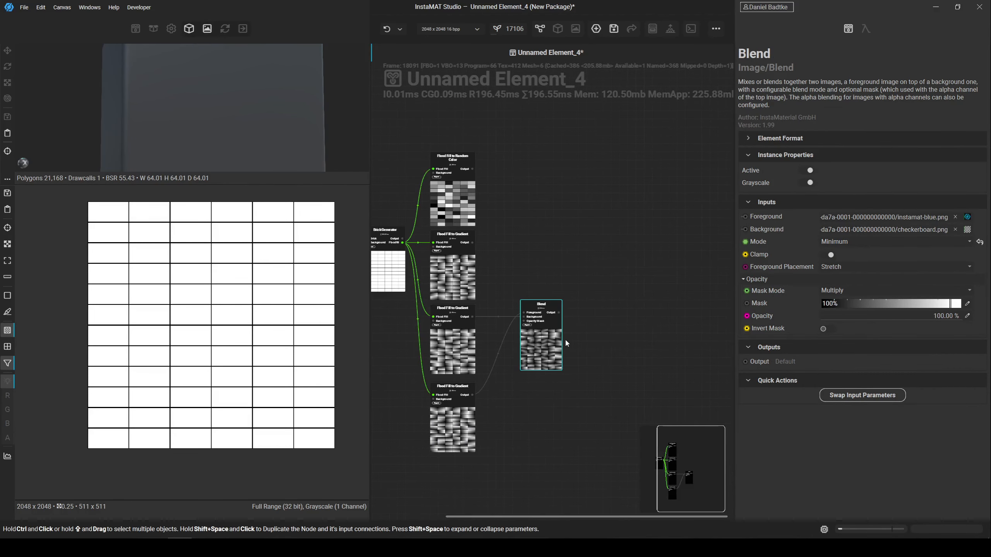
Duplicate the Minimum Blend up and beside it, using the first gradient node as Foreground and the first Blend's output as Background.
mouse_move(538, 347)
left_mouse_down("shift")
mouse_move(594, 291)
mouse_move(579, 255)
mouse_move(546, 345)
left_mouse_up("shift")
scroll(577, 238, "up", 3)
scroll(577, 239, "up", 1)
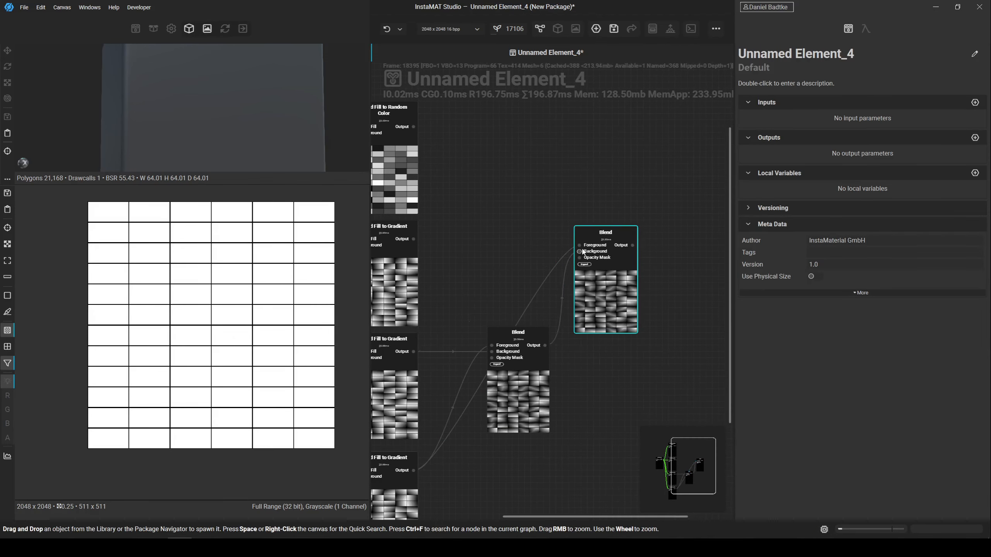
left_click_drag(580, 245, 414, 238)
left_click(488, 297)
middle_click_drag(489, 299, 443, 327)
left_click_drag(553, 269, 597, 261)
scroll(527, 214, "down", 2)
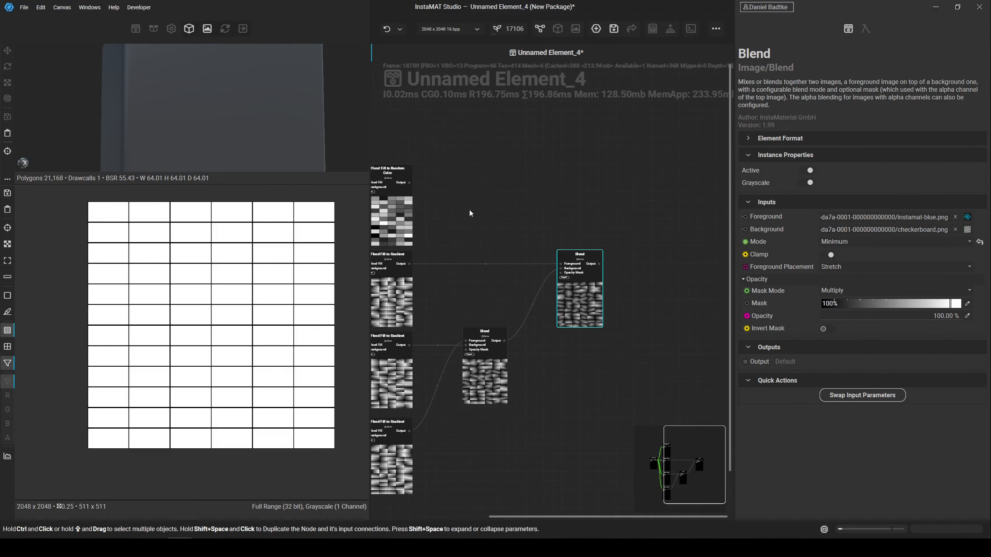
Add a third Blend node with Flood Fill to Random Color as Foreground and the second Blend's output as Background.
left_click(421, 183)
right_click(602, 182)
type("Blend")
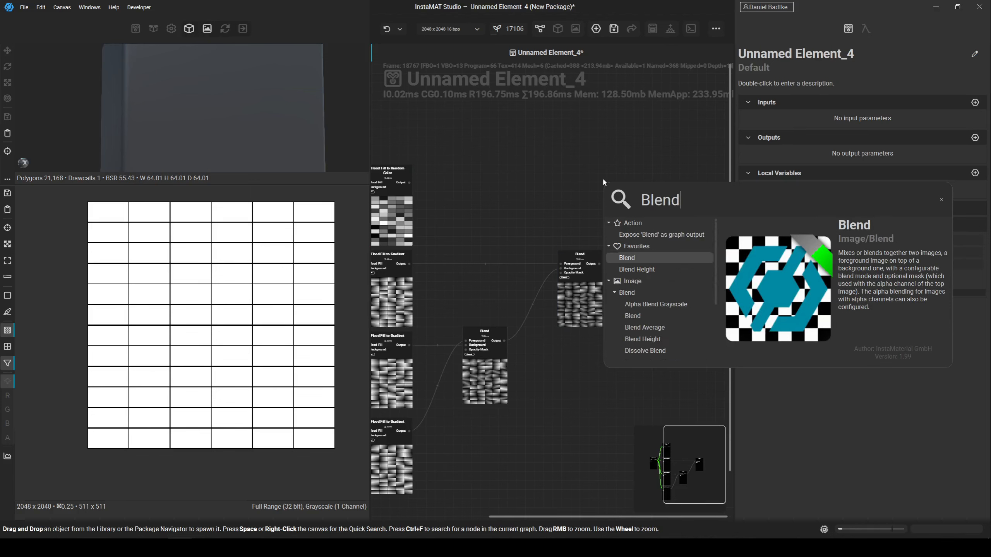
key("Return")
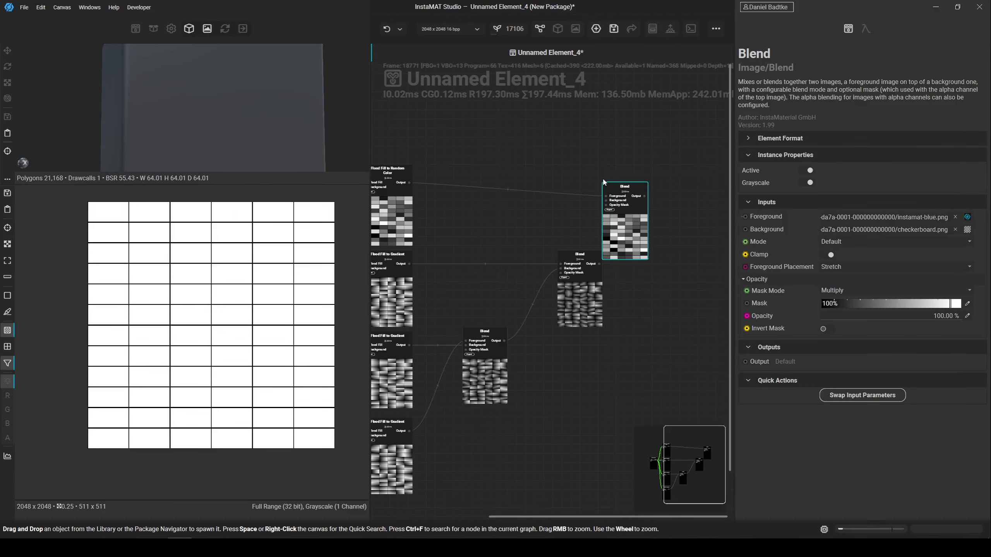
left_click_drag(632, 222, 676, 209)
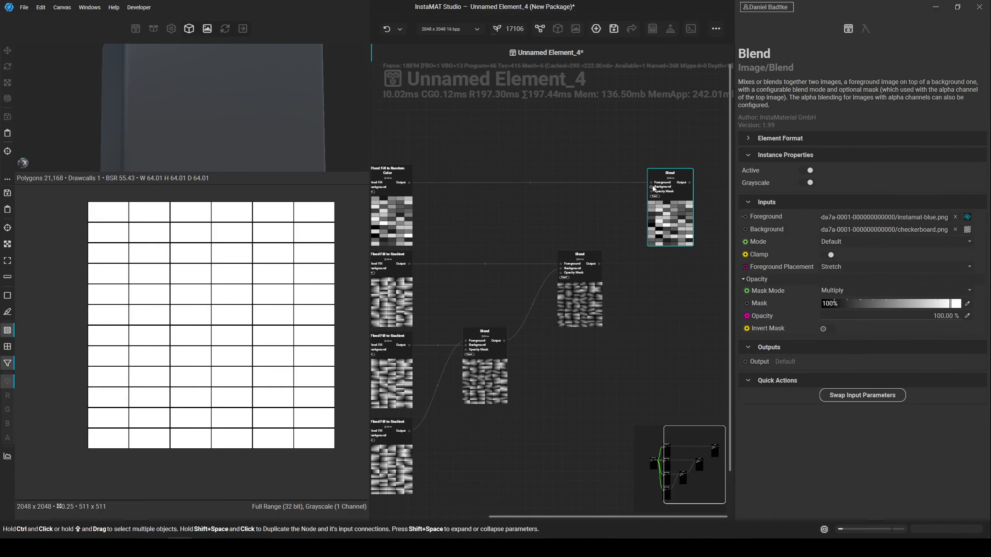
left_click_drag(599, 264, 650, 187)
Set the third Blend's Mode to Multiply and its Opacity to 18.64 %.
left_click(840, 246)
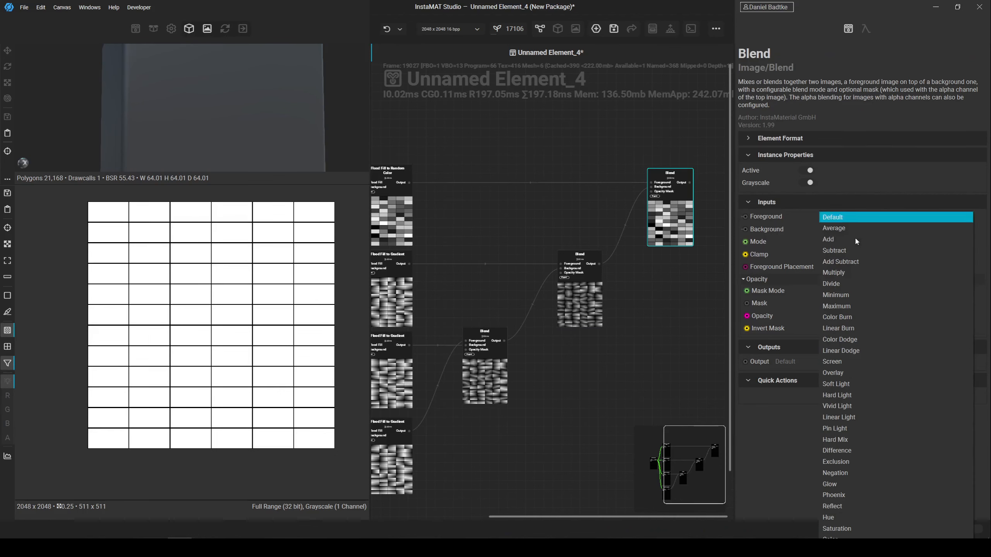
left_click(854, 274)
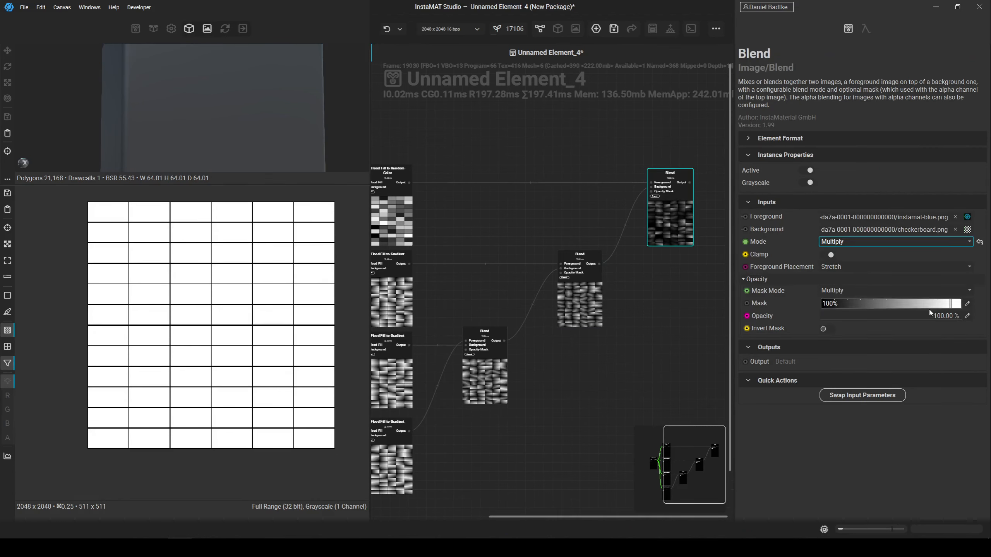
left_click_drag(928, 316, 835, 320)
scroll(692, 243, "up", 4)
middle_click_drag(692, 243, 598, 335)
scroll(637, 303, "up", 2)
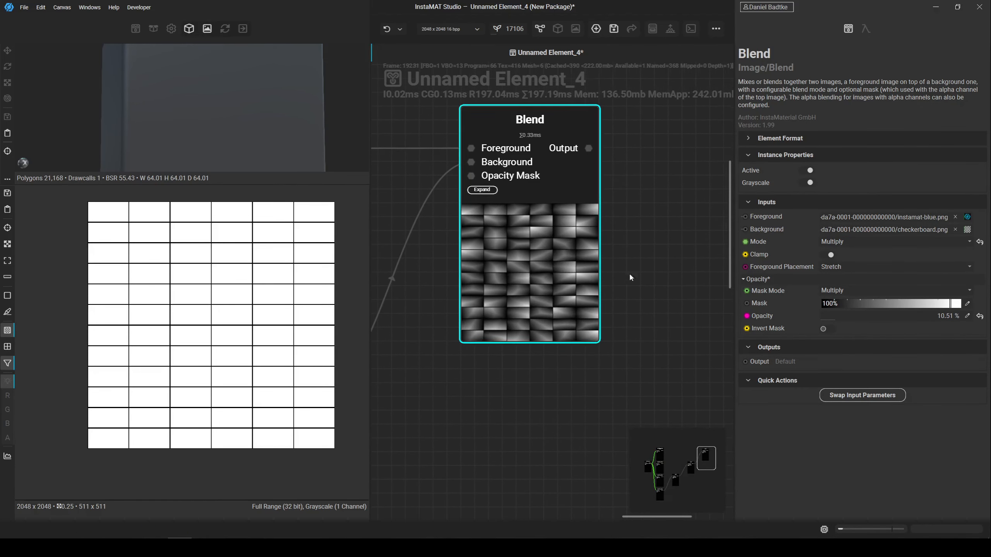
left_click_drag(845, 323, 846, 323)
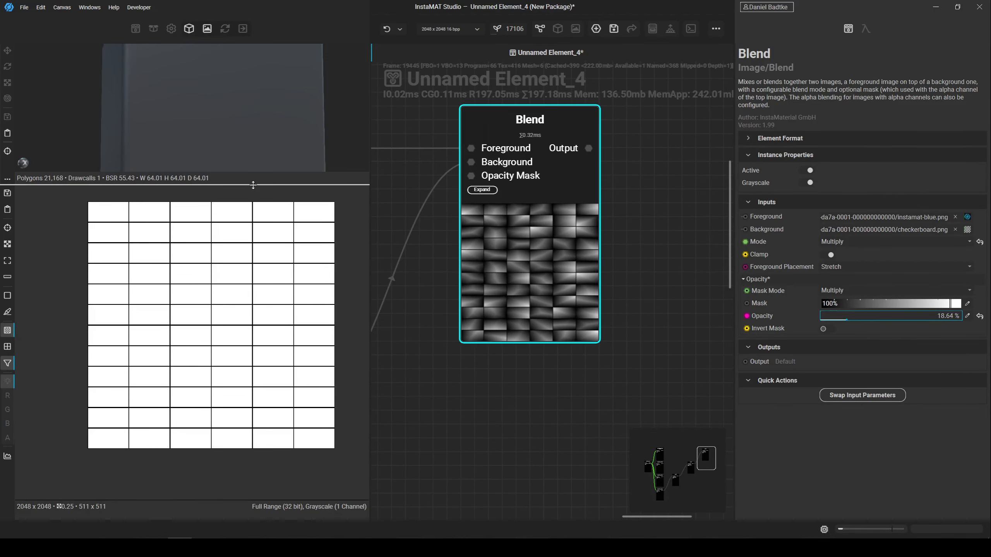
Enlarge the 3D viewport above the image preview and rotate the cube to view one face more directly.
left_click_drag(262, 184, 261, 367)
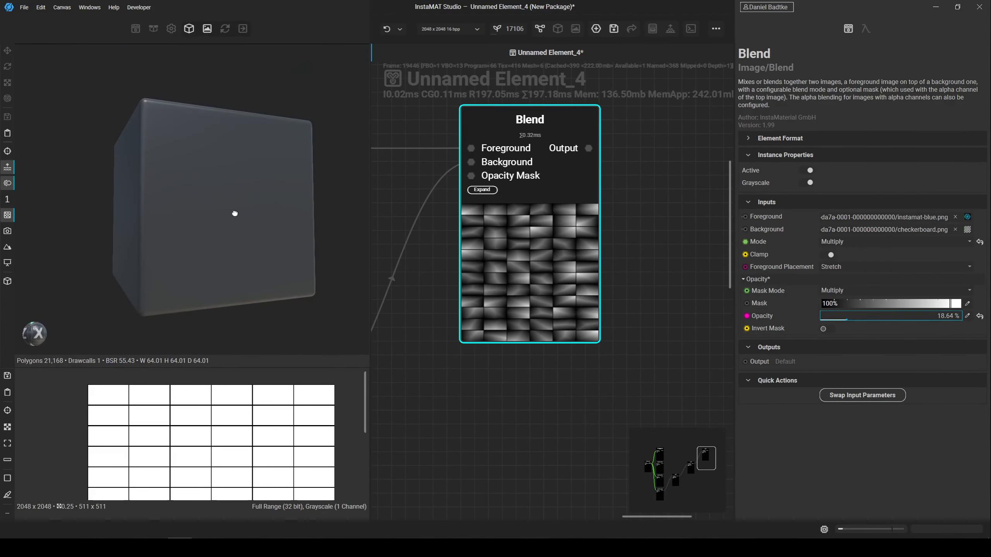
left_click_drag(234, 214, 199, 215)
scroll(191, 196, "up", 3)
scroll(205, 219, "down", 3)
scroll(474, 273, "down", 3)
scroll(475, 273, "down", 2)
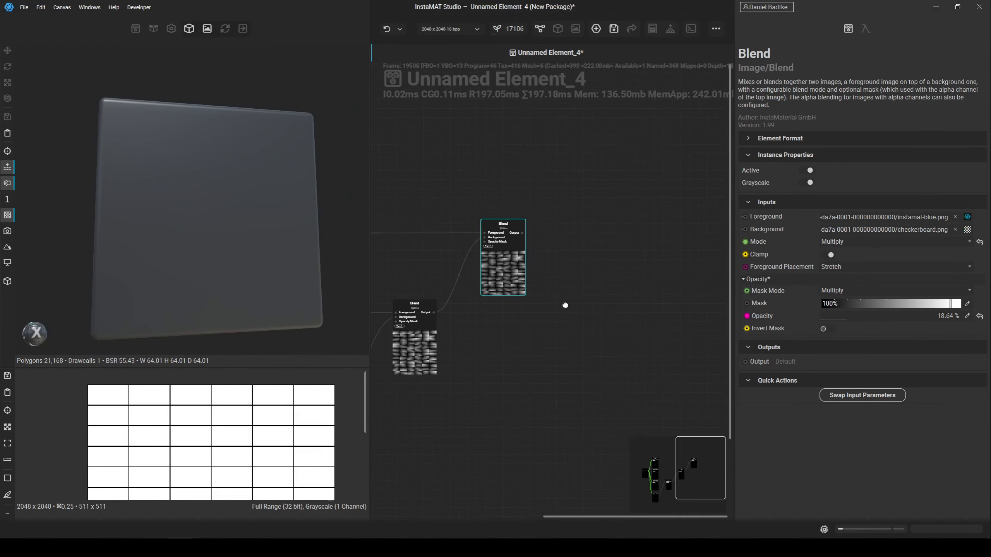
Expose the Multiply Blend's Output as a graph output named Height.
left_click(577, 277)
scroll(526, 288, "up", 3)
middle_click_drag(527, 287, 590, 309)
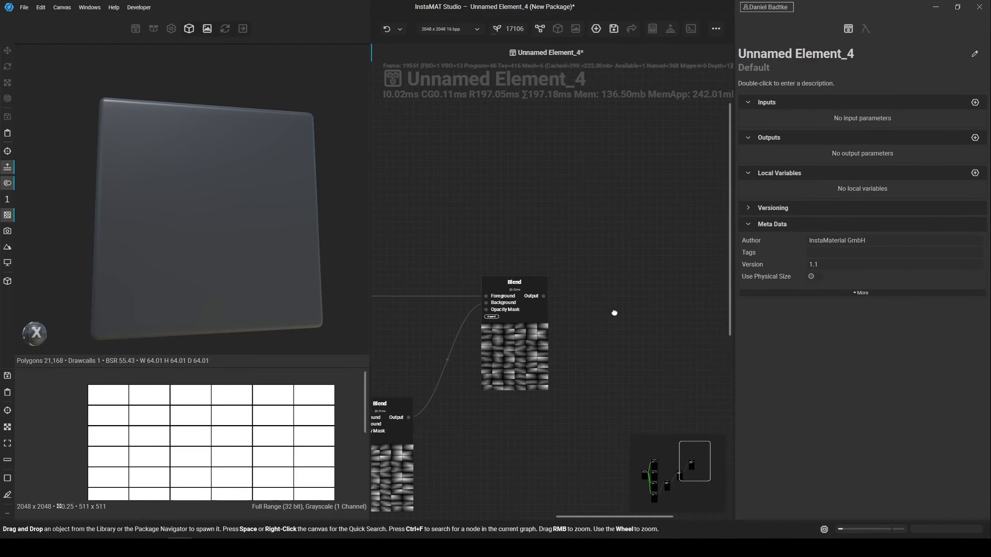
scroll(612, 325, "down", 2)
scroll(611, 308, "up", 3)
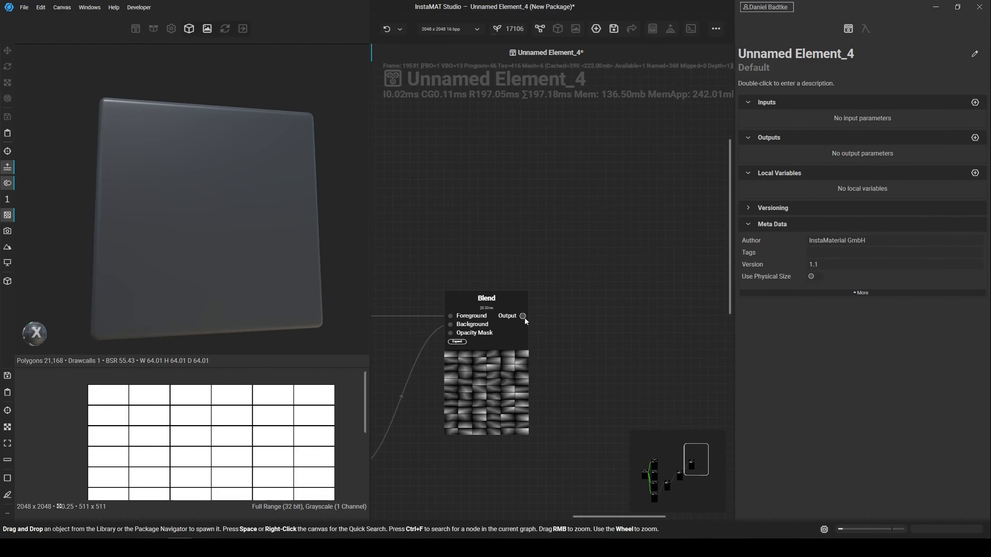
left_click_drag(523, 316, 637, 316)
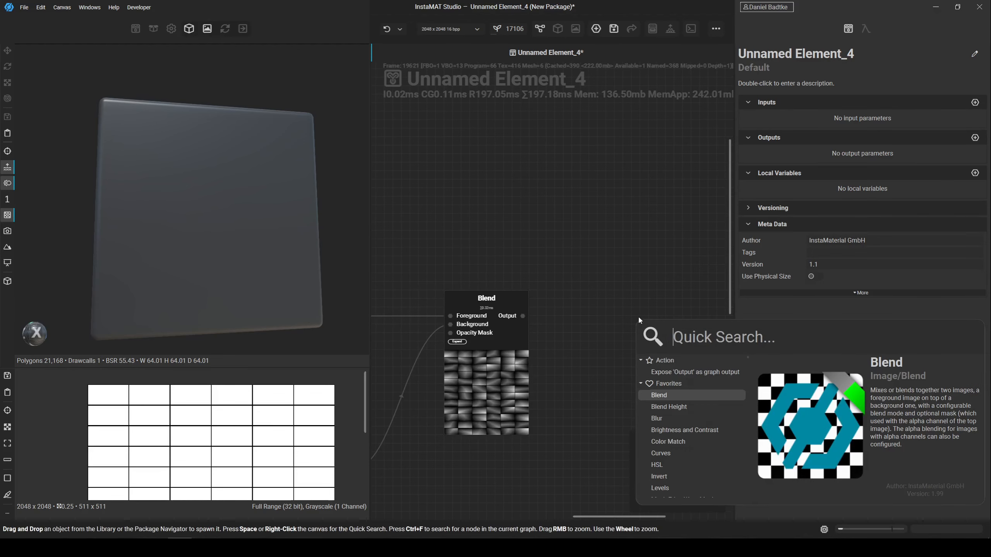
type("Height")
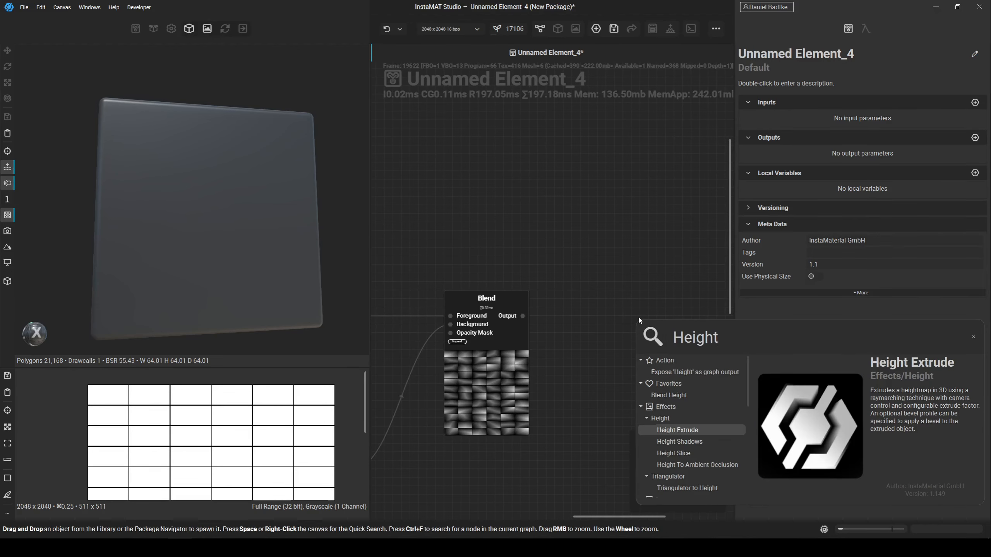
key("Up")
key("Up")
key("Up")
key("Up")
key("Up")
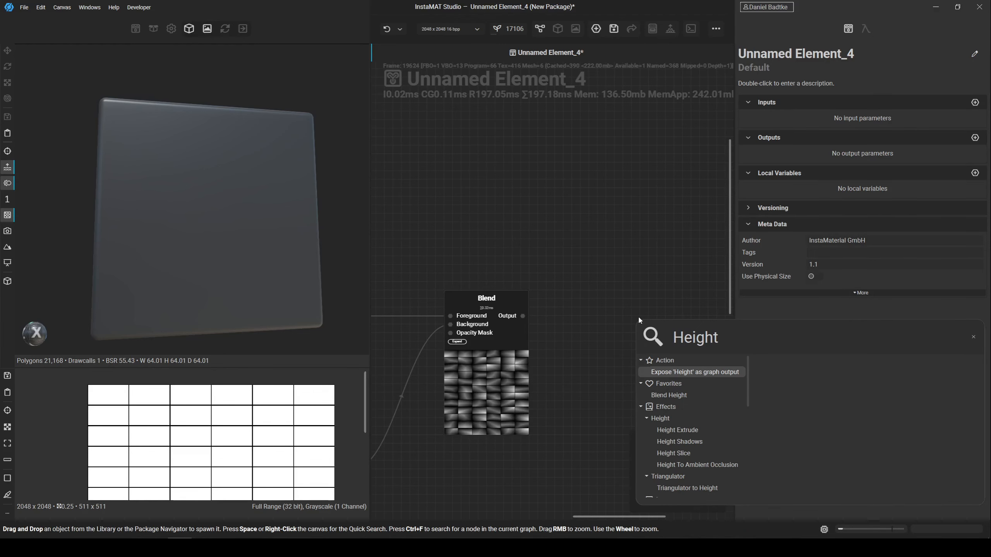
key("Escape")
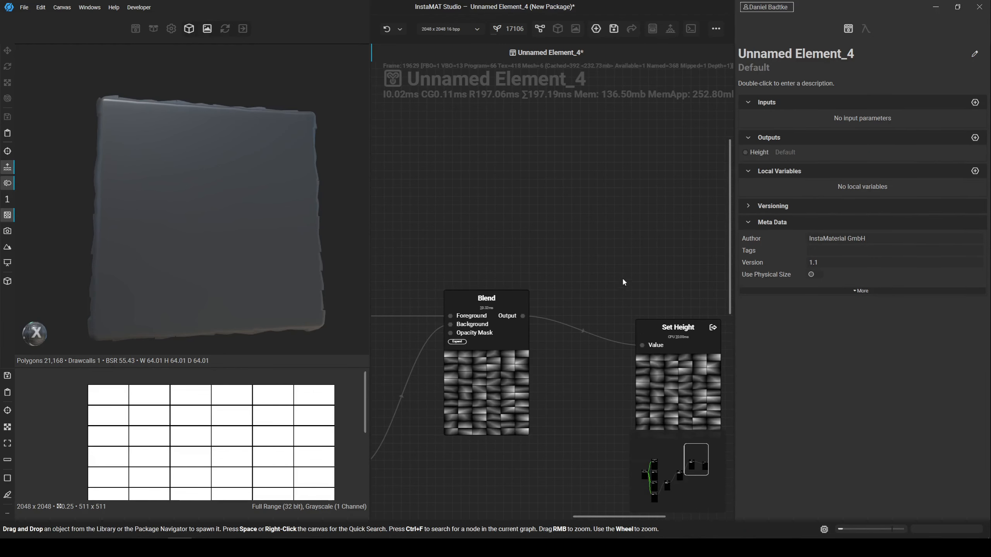
Move the Set Height node farther out in line with the final Blend's output, and rotate the cube to face the view.
middle_click_drag(624, 283, 548, 253)
scroll(562, 285, "down", 3)
scroll(578, 341, "up", 1)
left_click_drag(577, 341, 646, 314)
left_click_drag(250, 183, 310, 237, "alt")
left_click_drag(629, 295, 666, 301)
left_click(473, 280)
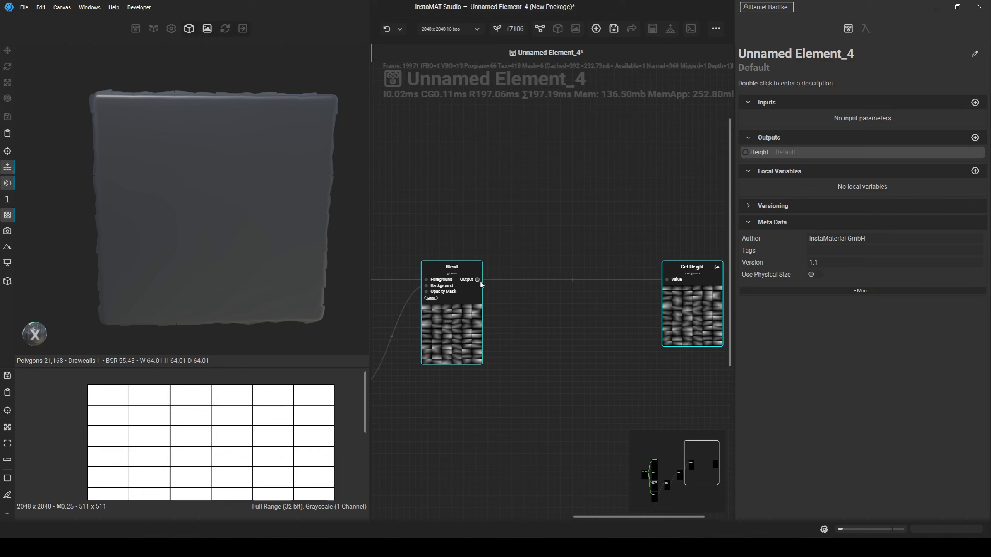
Add a Height To Normal node fed by the final Blend's output, above the link to Set Height.
left_click_drag(477, 284, 526, 215)
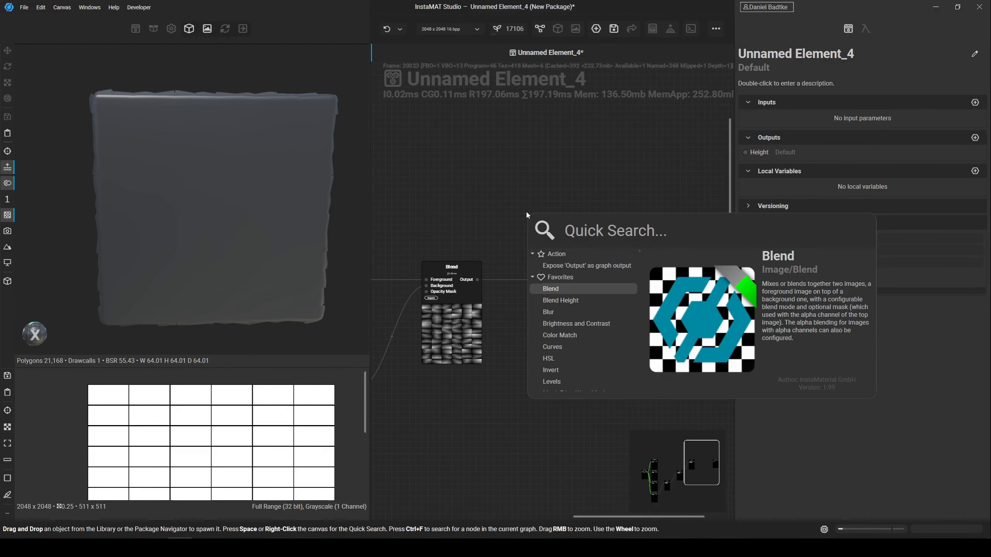
type("Height to n")
key("Return")
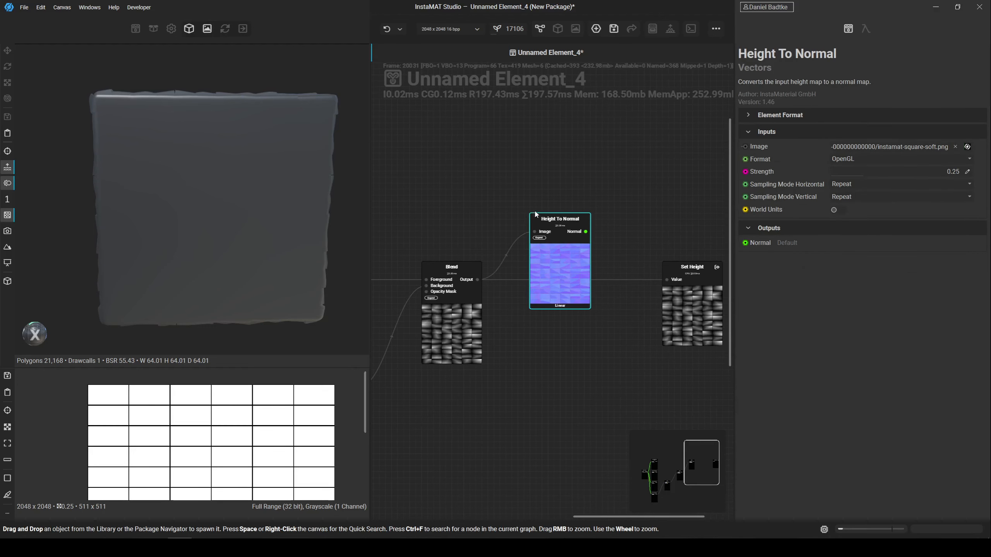
Expose the Height To Normal node's Normal output as a graph output named Normal and line up the Set Normal node.
left_click_drag(510, 295, 628, 195)
scroll(543, 191, "up", 1)
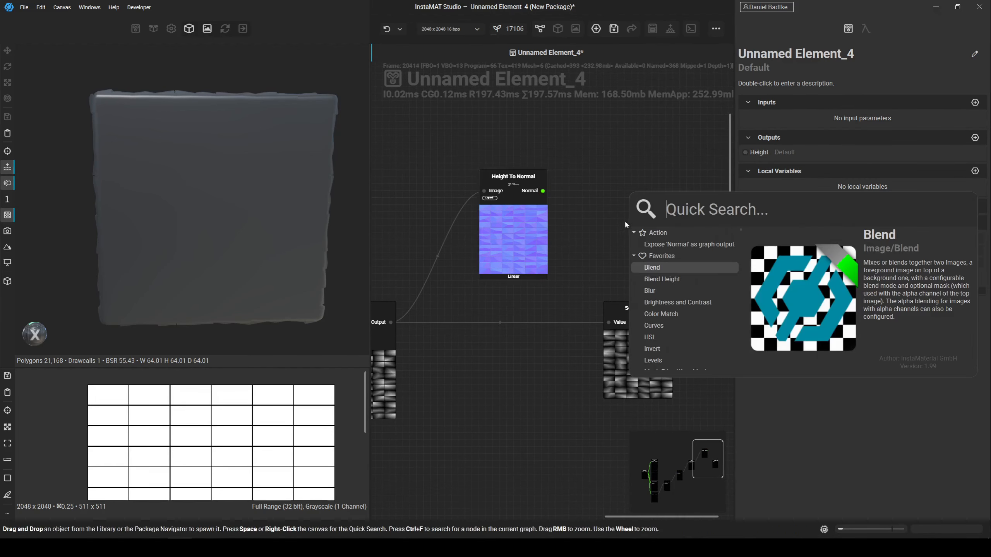
left_click(675, 244)
left_click_drag(672, 257, 644, 234)
mouse_move(273, 207)
left_mouse_down("alt")
mouse_move(265, 182)
mouse_move(241, 223)
mouse_move(272, 219)
left_mouse_up("alt")
scroll(263, 209, "up", 4)
scroll(272, 220, "down", 3)
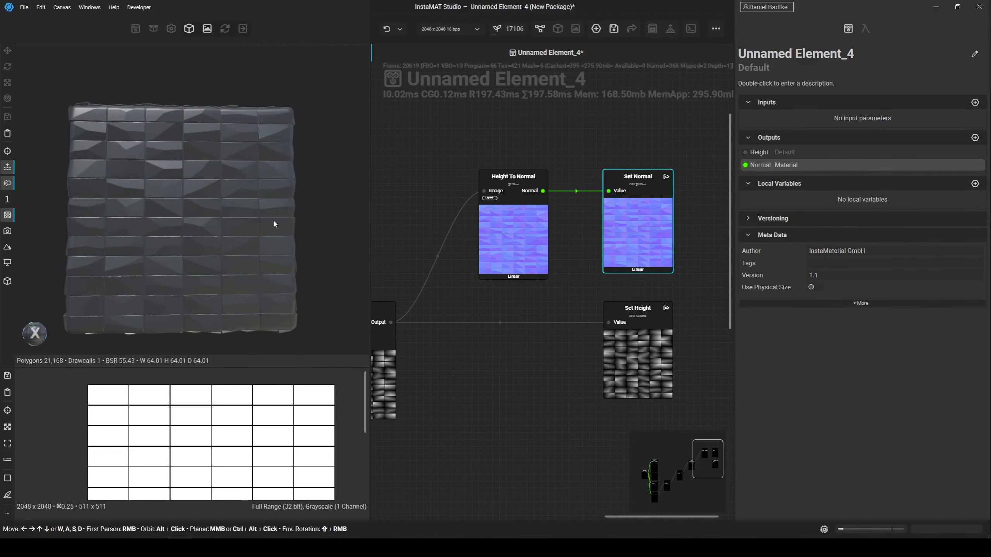
Add a Solid Color node to the graph and place it below the link into Set Height.
middle_click_drag(497, 273, 444, 242)
scroll(469, 340, "down", 3)
middle_click_drag(469, 339, 527, 288)
left_click(522, 326)
key("space")
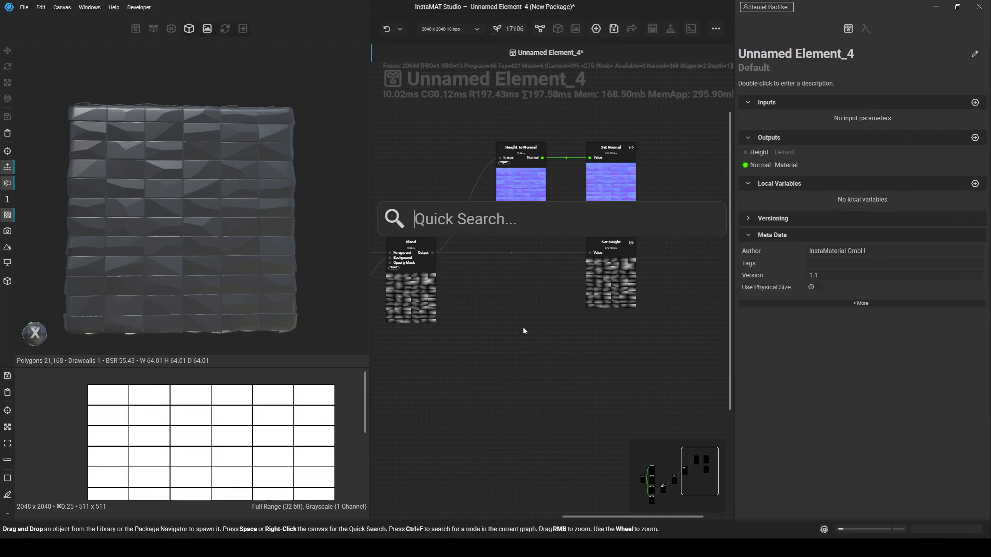
type("solid c")
key("Return")
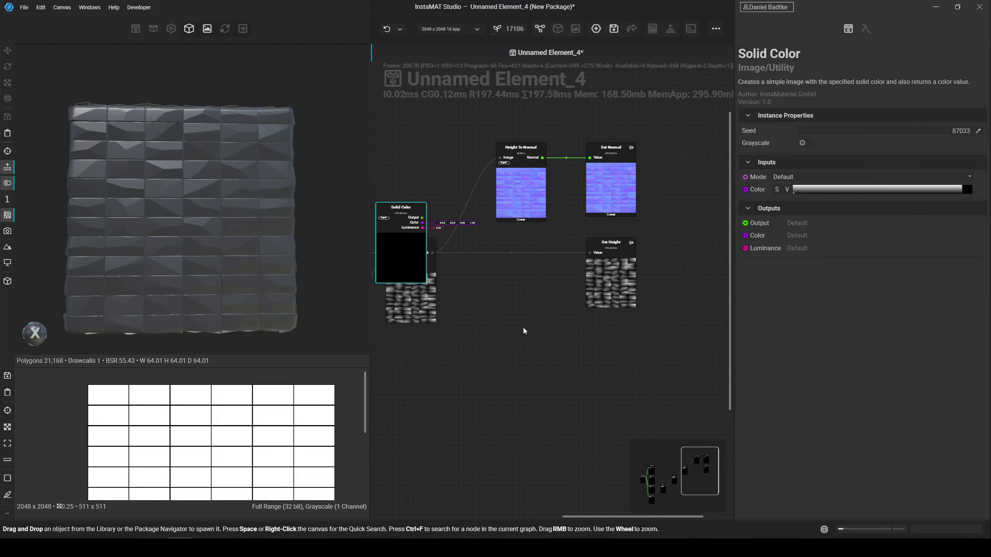
left_click_drag(423, 259, 508, 379)
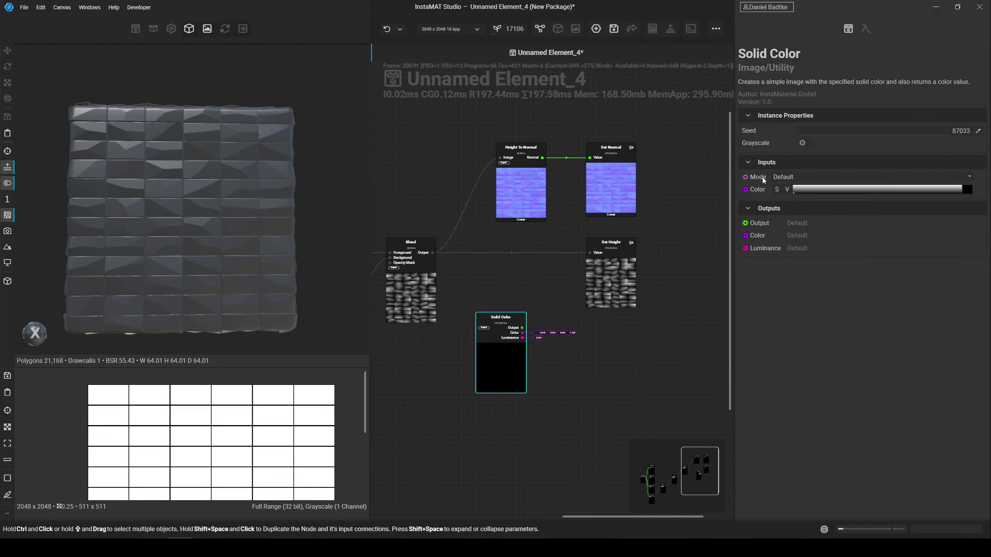
Switch the Solid Color node to grayscale, then duplicate it and align the copy directly below.
left_click(802, 143)
middle_click_drag(573, 320, 585, 262)
key("ctrl+c")
key("ctrl+v")
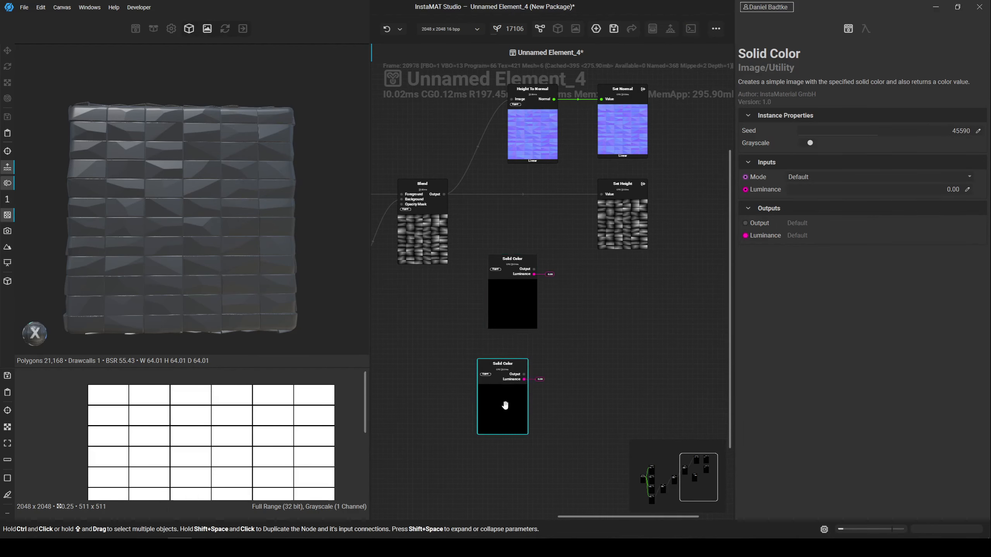
left_click_drag(508, 398, 520, 395)
scroll(540, 267, "up", 2)
left_click(531, 290, "ctrl")
left_click_drag(514, 323, 514, 336)
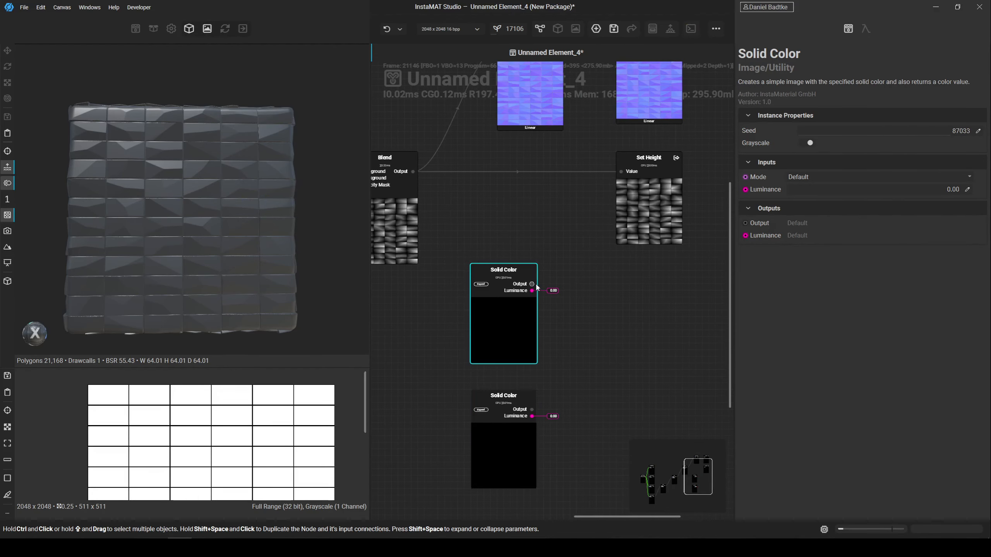
Expose the upper grayscale Solid Color's Output as a graph output named Roughness and align the Set Roughness node.
left_click_drag(532, 285, 625, 272)
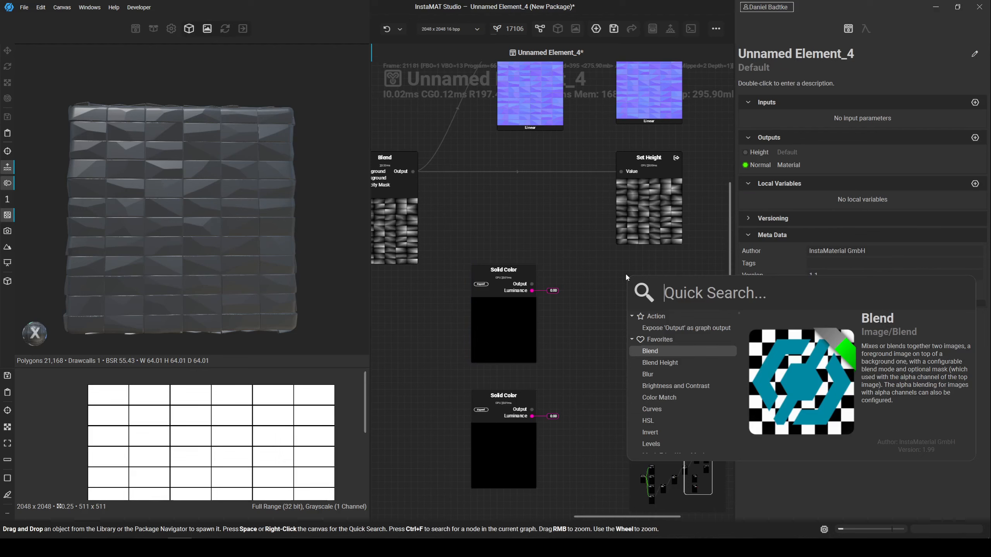
type("Roughness")
key("Up")
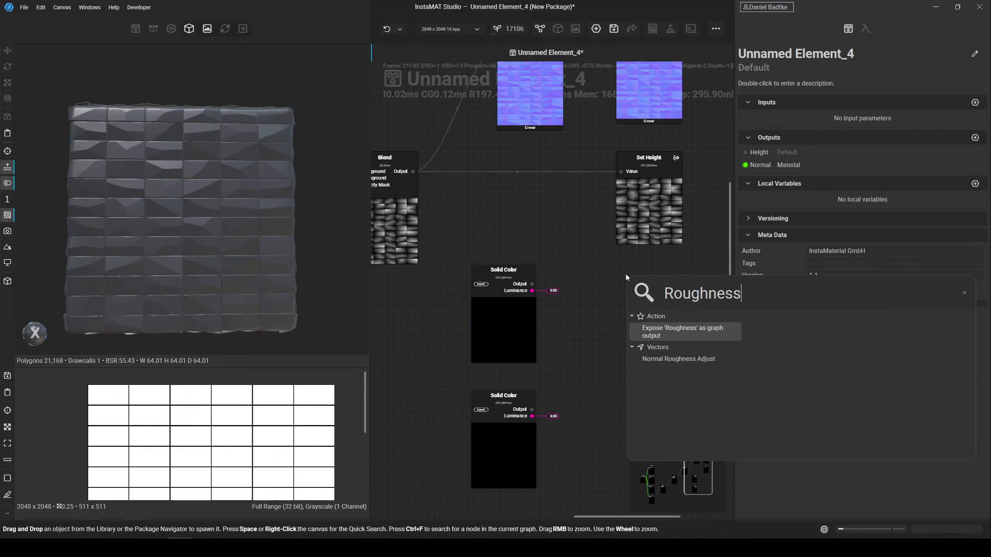
key("Return")
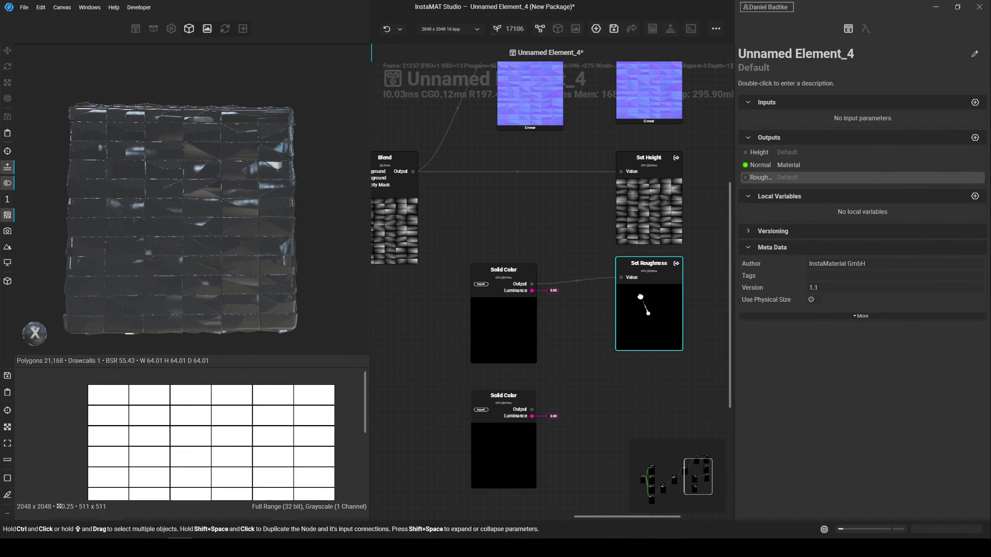
left_click_drag(640, 297, 647, 303)
Set the roughness Solid Color's Luminance to 1.00 and view the brick surface from a closer angle.
left_click(533, 317)
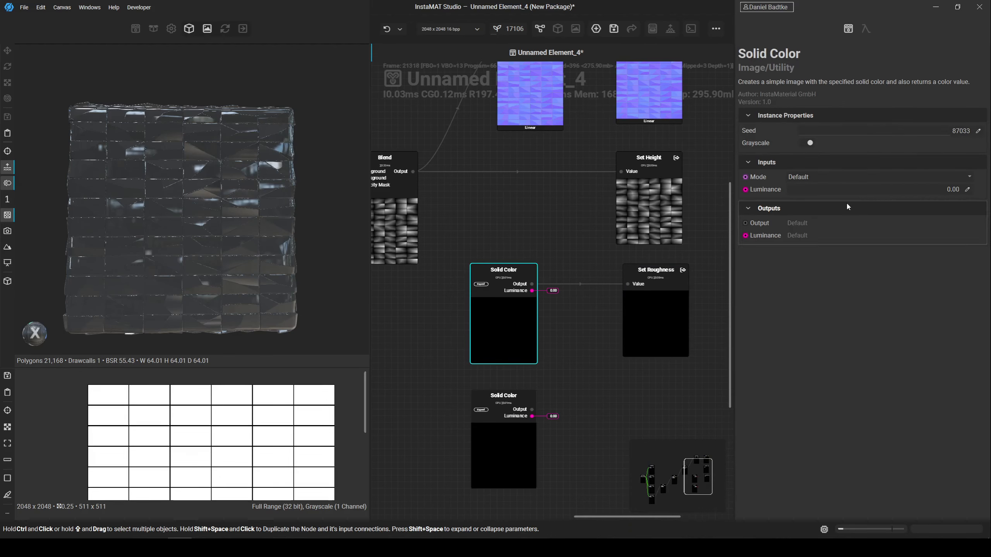
left_click_drag(802, 191, 955, 190)
left_click_drag(189, 231, 234, 200)
scroll(249, 184, "up", 4)
scroll(543, 227, "down", 1)
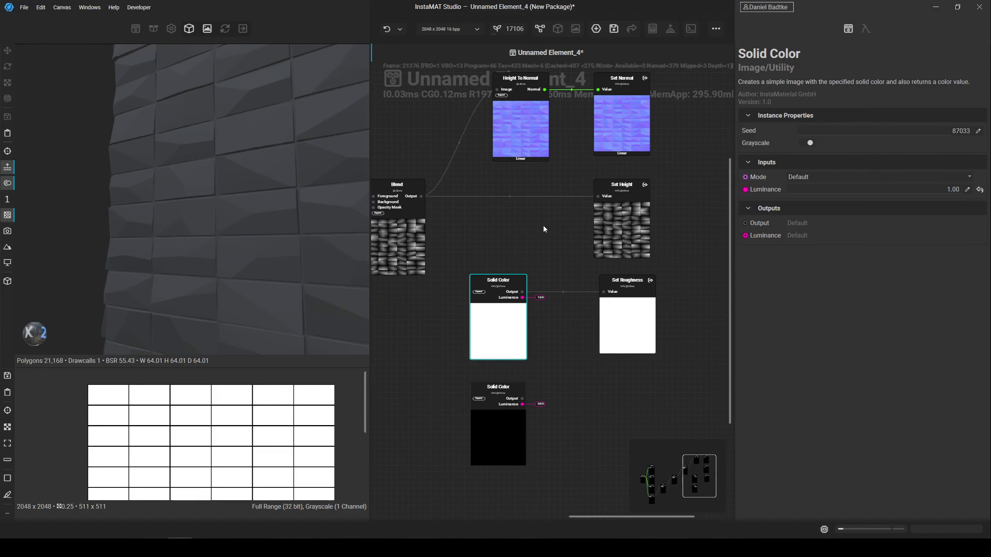
Expose the lower Solid Color's Output as a graph output named Metalness and align Set Metalness below Set Roughness.
scroll(554, 257, "up", 3)
left_click_drag(505, 383, 630, 378)
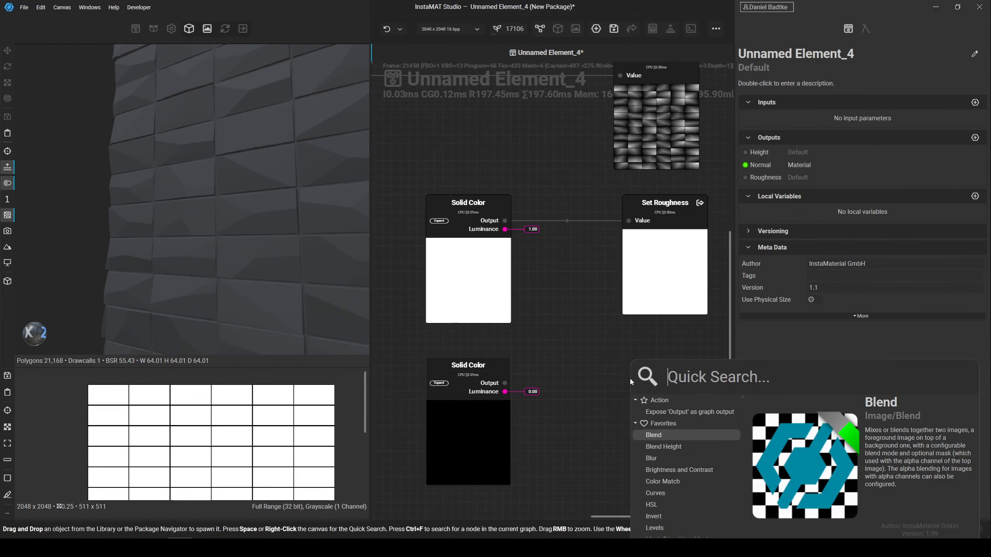
type("Metalness")
key("Return")
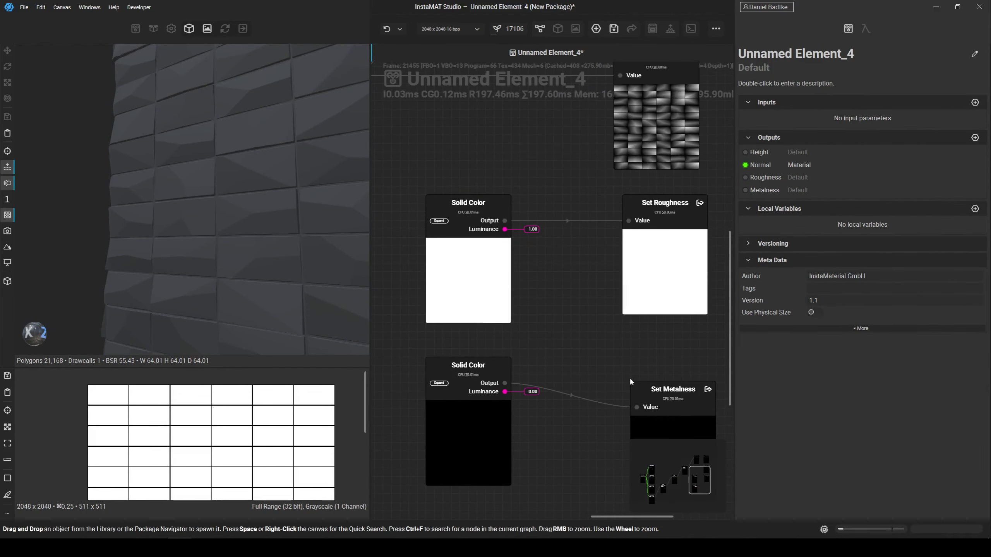
scroll(628, 371, "down", 3)
left_click_drag(597, 358, 604, 305)
left_click_drag(648, 350, 647, 330)
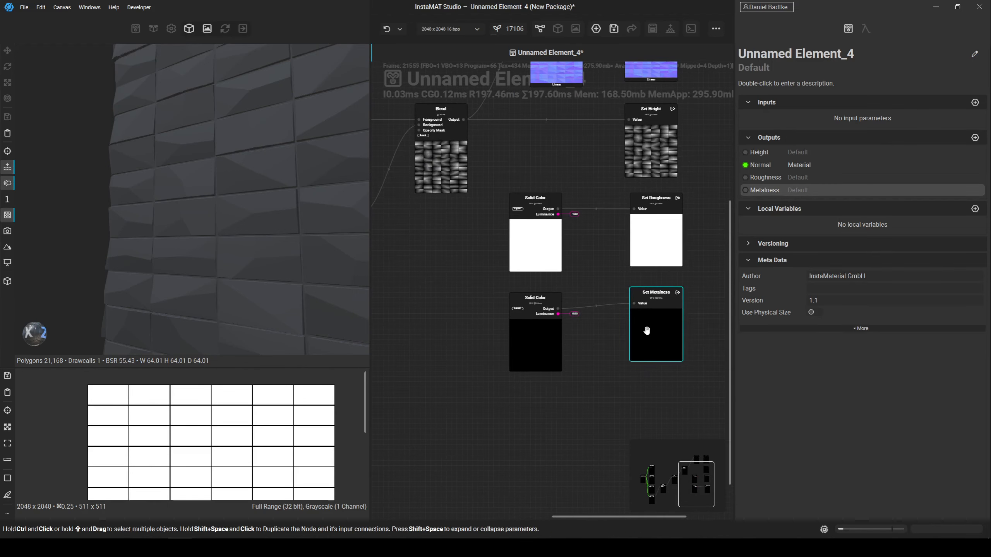
scroll(645, 336, "down", 2)
middle_click_drag(643, 364, 606, 350)
left_click_drag(613, 335, 612, 338)
Move the normal, height, roughness and metalness output nodes together farther from the final Blend.
scroll(639, 308, "down", 1)
middle_click_drag(650, 297, 615, 344)
middle_click_drag(636, 104, 637, 161)
left_click_drag(637, 162, 495, 468)
left_click_drag(590, 374, 697, 371)
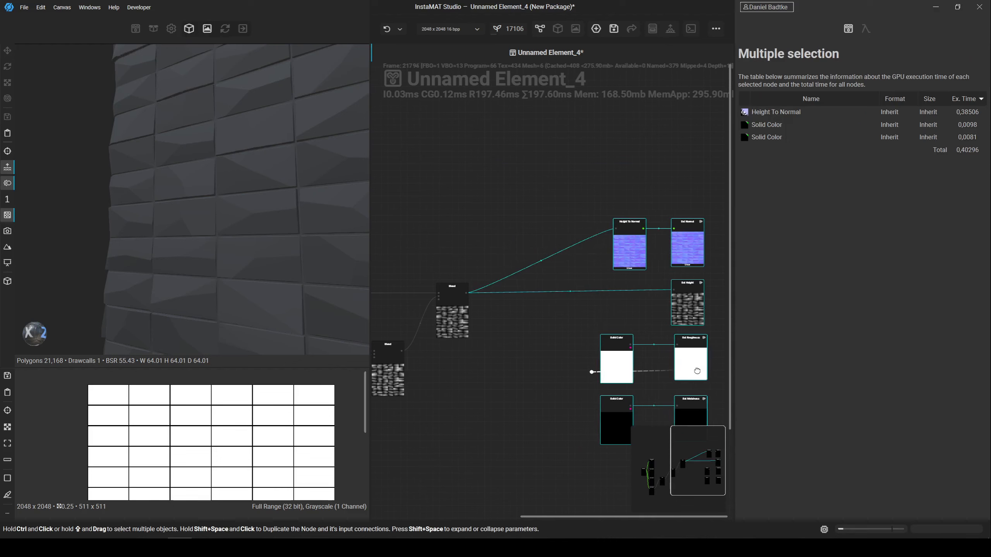
left_click(488, 355)
Add a Height To Ambient Occlusion node fed by the final Blend's output and place it below the metalness Solid Color.
scroll(487, 353, "up", 4)
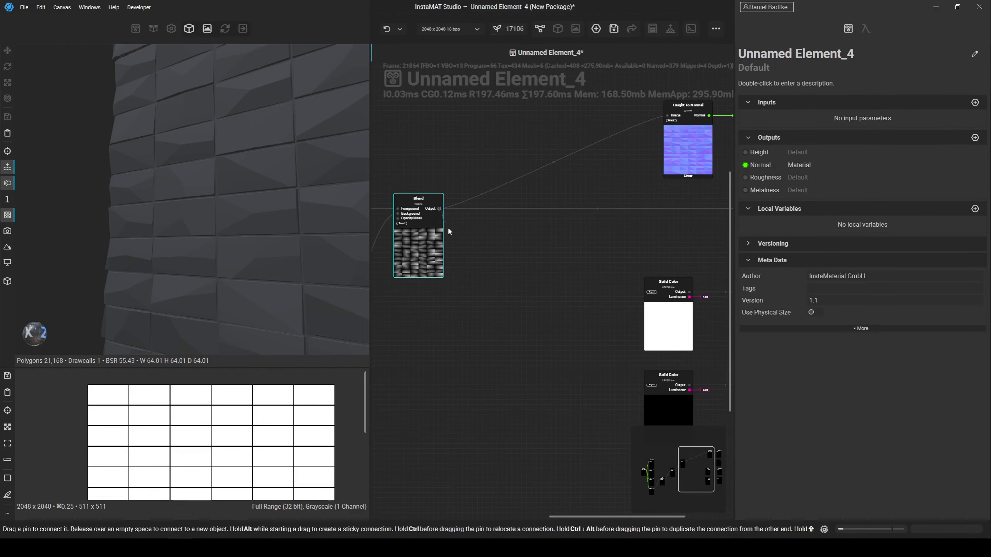
right_click(484, 347)
type("Height ")
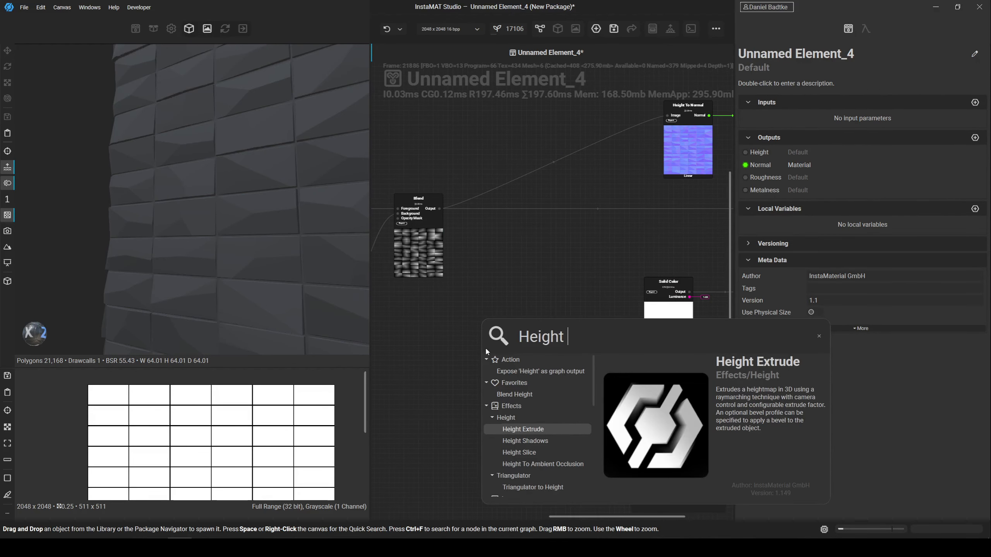
type("to am")
key("Return")
scroll(536, 373, "down", 2)
middle_click_drag(536, 372, 502, 223)
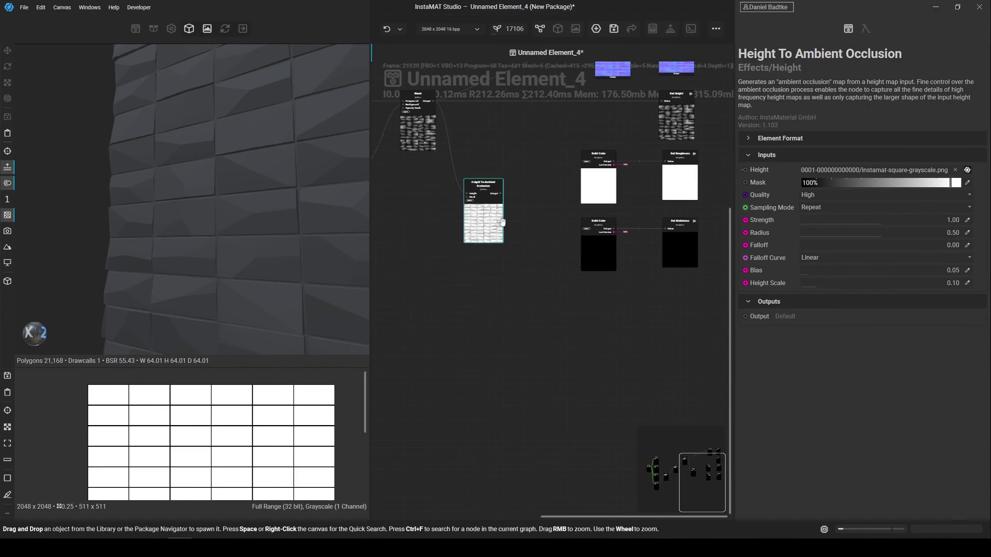
left_click_drag(501, 222, 616, 325)
Expose the Height To Ambient Occlusion output as a graph output named AmbientOcclusion and align its node below Set Metalness.
right_click(655, 296)
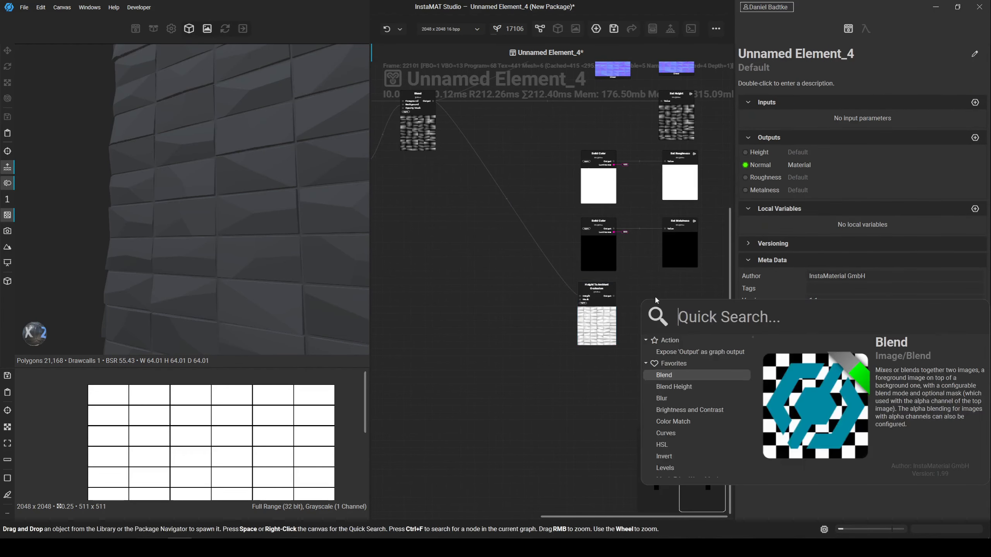
type("AmbientOc")
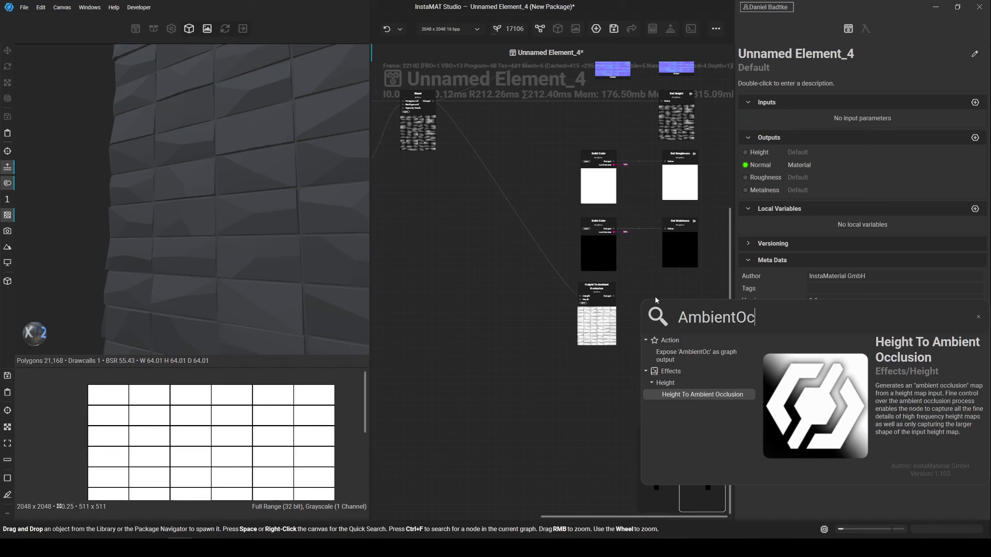
type("clusion")
key("Up")
key("Up")
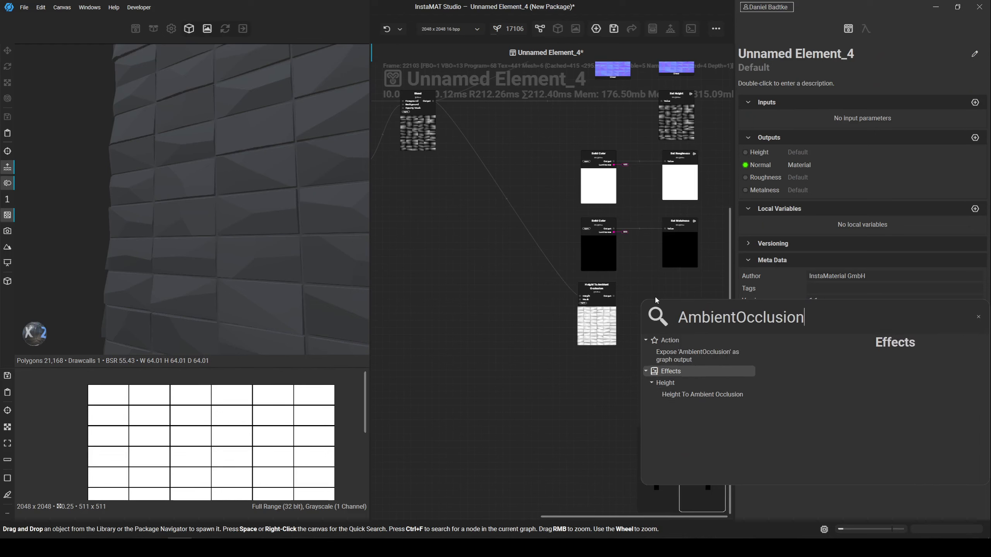
key("Up")
key("Return")
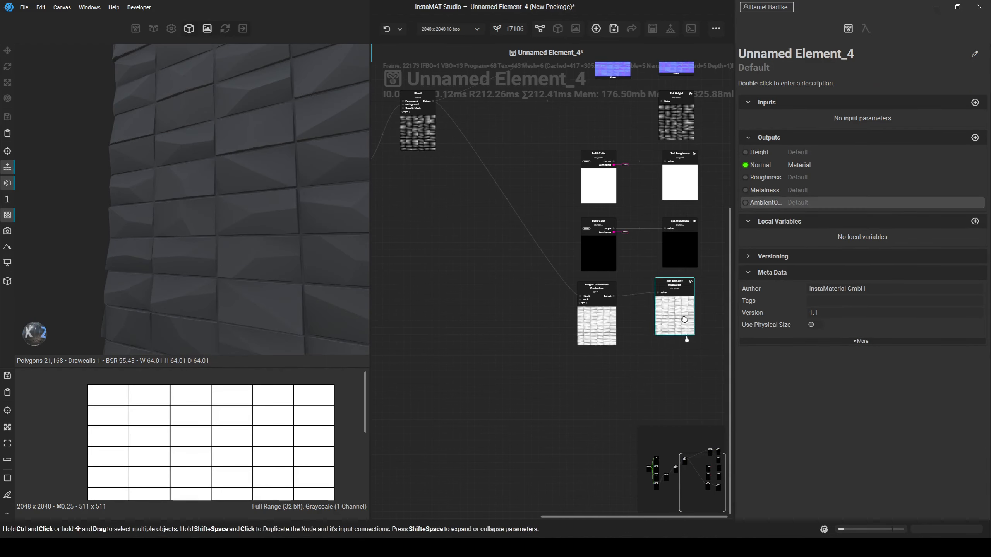
left_click_drag(684, 319, 692, 322)
Add another Solid Color node and place it above the Height To Normal node.
middle_click_drag(556, 226, 540, 464)
left_click(585, 235)
key("space")
type("solid col")
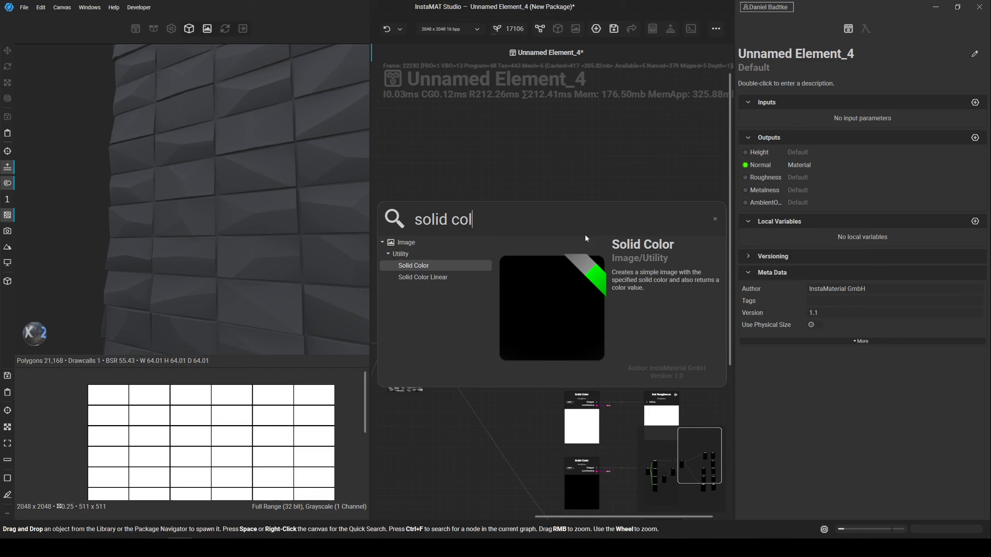
key("Return")
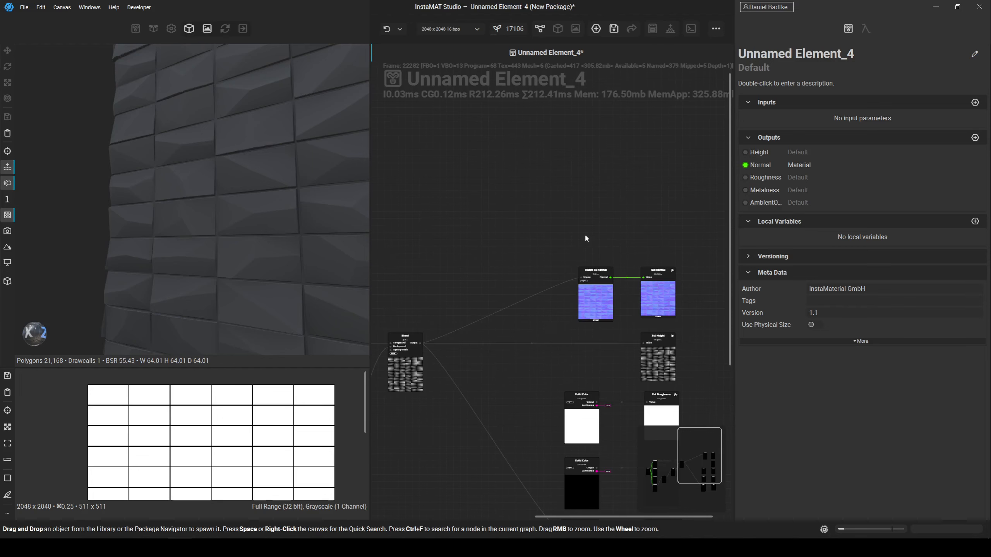
left_click_drag(409, 235, 606, 232)
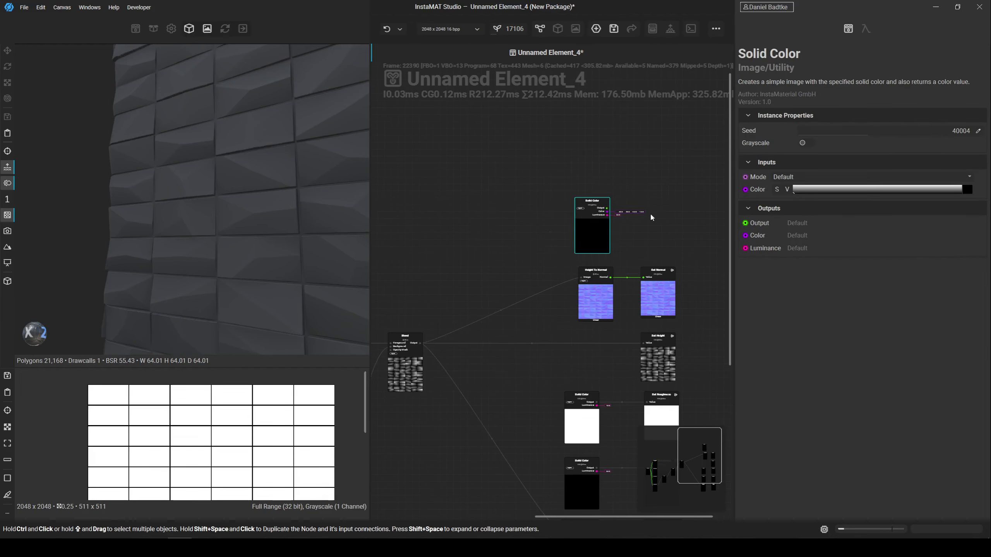
Set the new Solid Color node's color to a fairly dark, saturated blue.
left_click(965, 190)
left_click(874, 272)
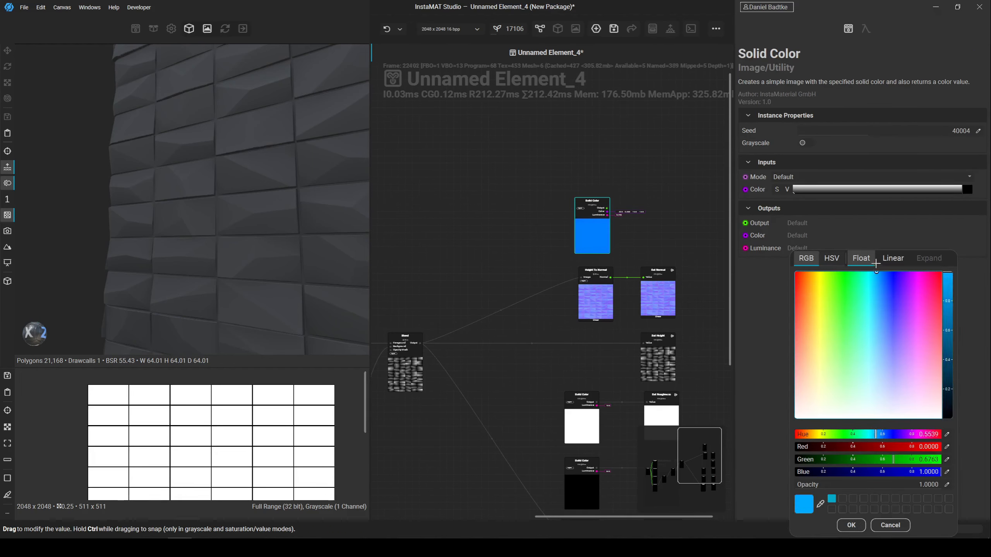
left_click_drag(946, 299, 946, 318)
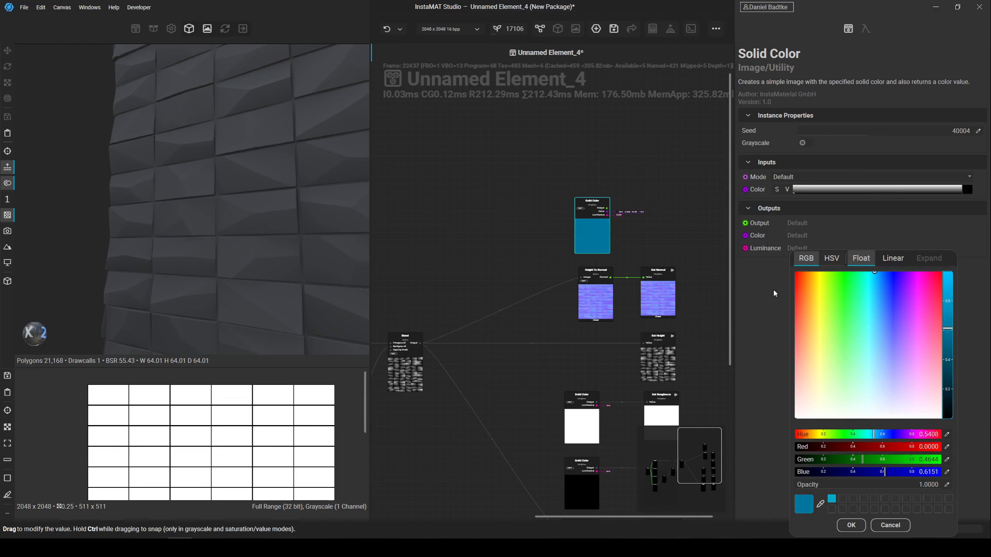
left_click_drag(876, 273, 880, 273)
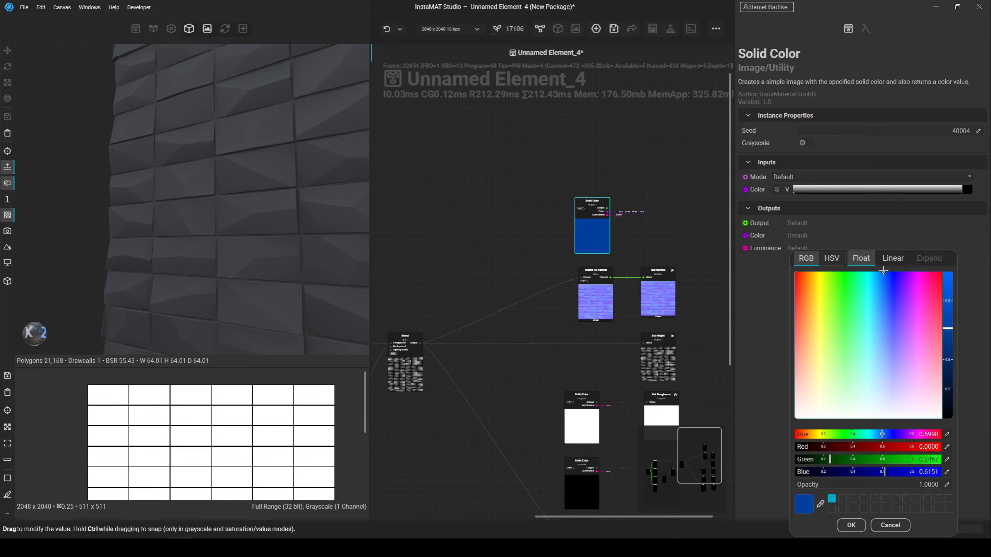
left_click(645, 230)
Expose the blue Solid Color's Output as a graph output named BaseColor and line up the Set BaseColor node.
scroll(628, 231, "up", 3)
left_click_drag(594, 193, 673, 185)
type("BaseColor")
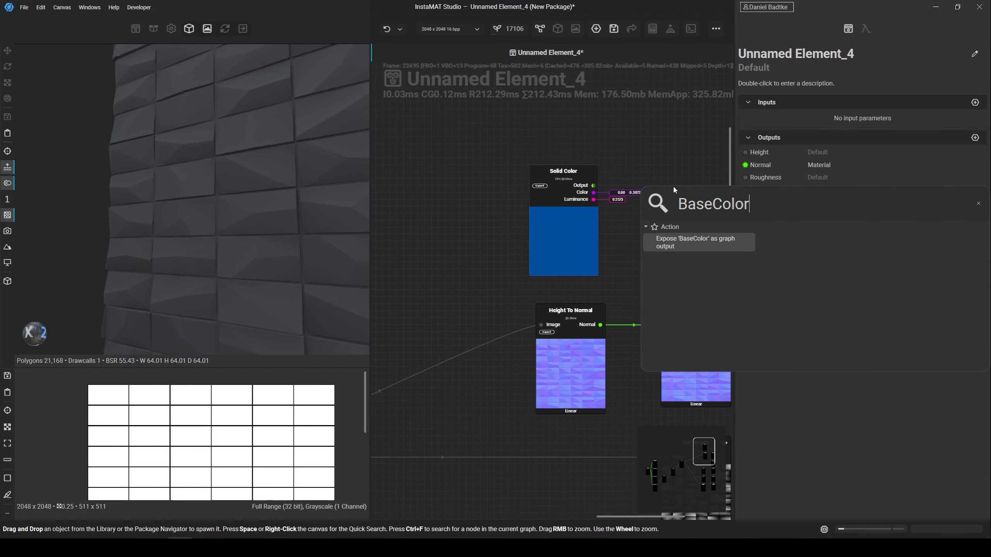
key("Return")
scroll(652, 141, "down", 2)
middle_click_drag(653, 141, 549, 142)
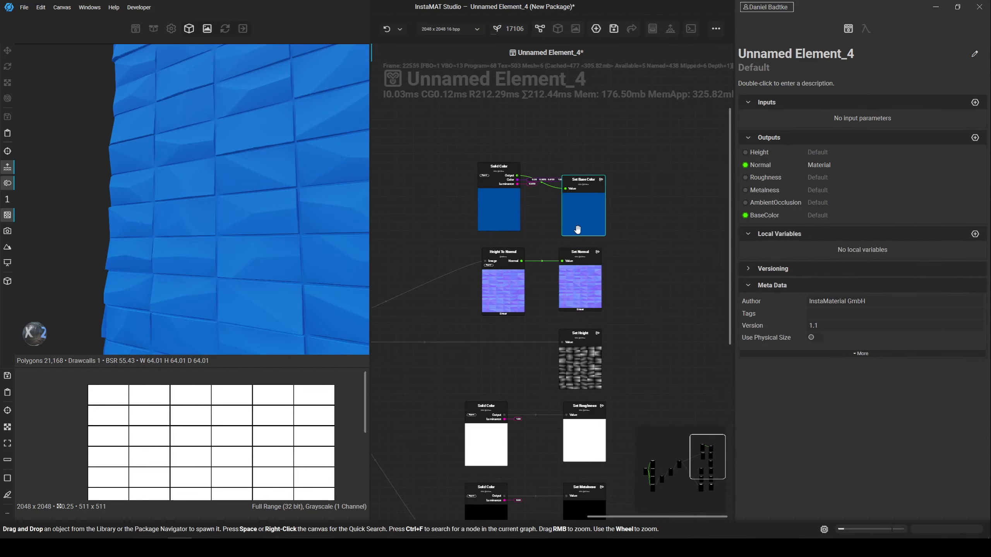
left_click_drag(579, 217, 571, 199)
Shift the whole column of output nodes, from base color to ambient occlusion, farther out to free space in the graph.
scroll(585, 205, "down", 3)
middle_click_drag(631, 272, 641, 207)
scroll(646, 209, "down", 3)
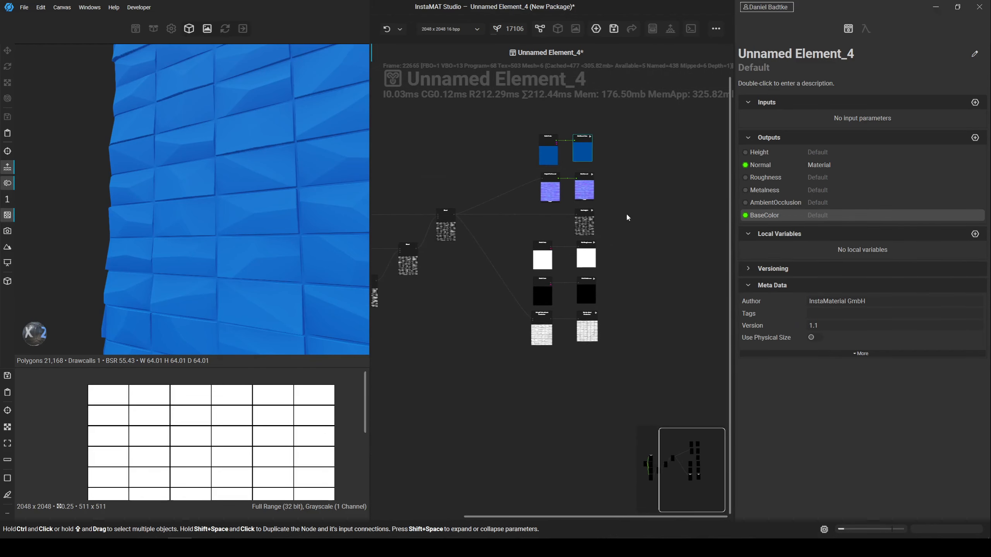
left_click_drag(644, 150, 540, 352)
left_click_drag(547, 260, 688, 261)
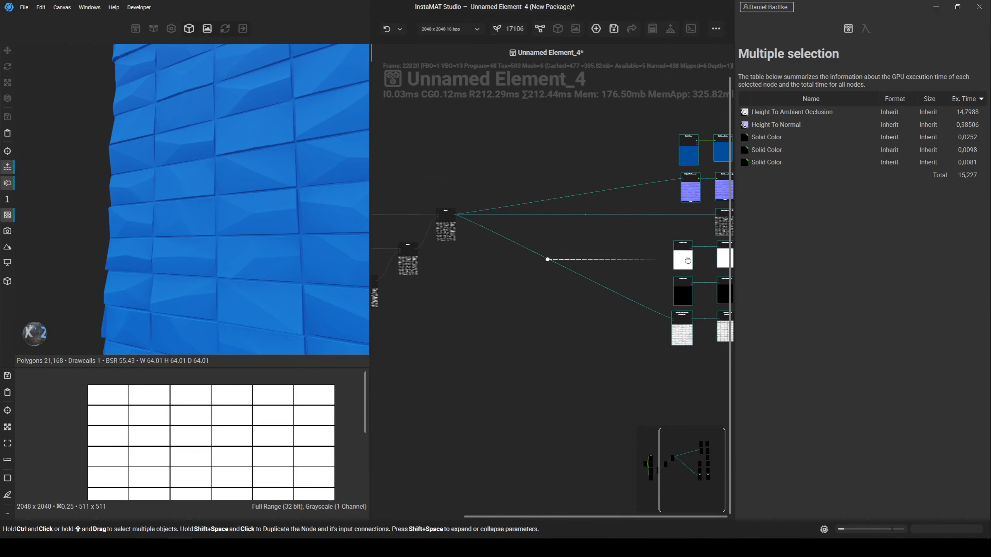
scroll(508, 326, "down", 2)
middle_click_drag(646, 268, 597, 259)
scroll(597, 258, "up", 3)
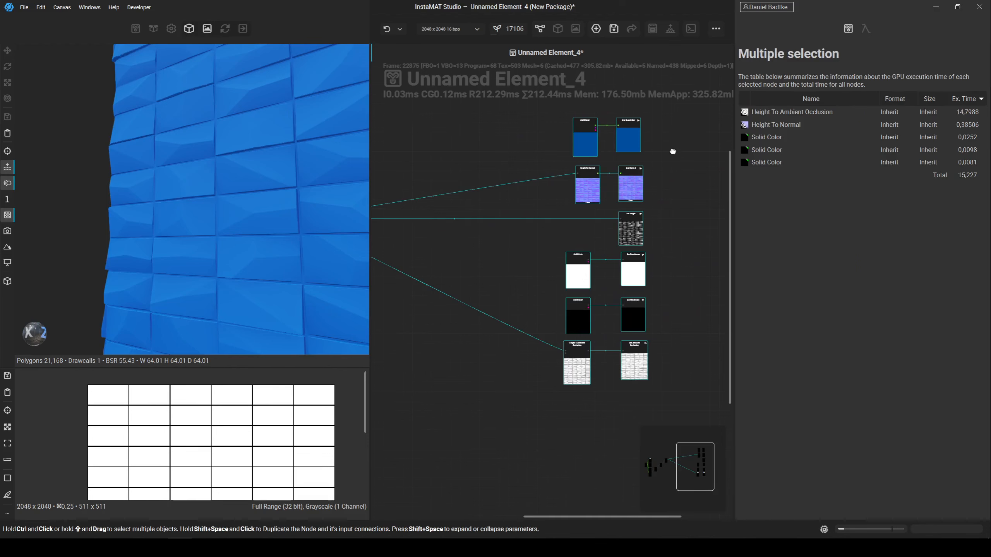
left_click_drag(664, 133, 620, 369)
left_click(456, 375)
scroll(461, 312, "down", 3)
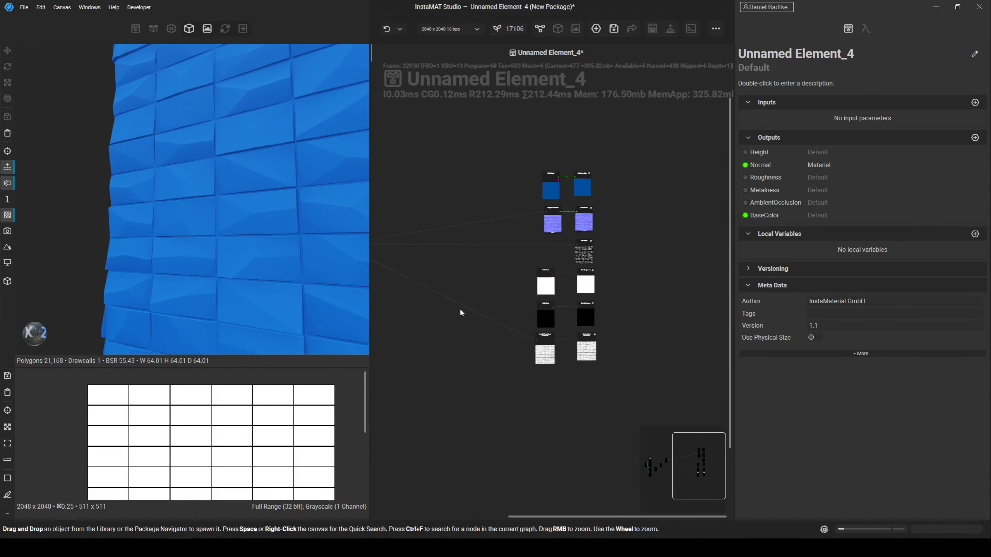
Set the category of the graph's Height and Roughness outputs to Material.
scroll(473, 294, "up", 2)
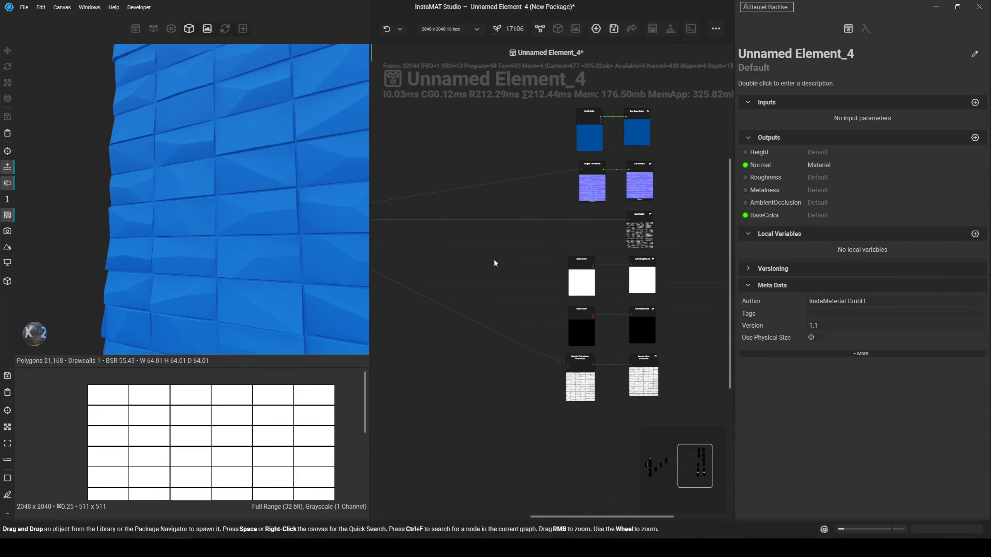
left_click(826, 156)
left_click(819, 153)
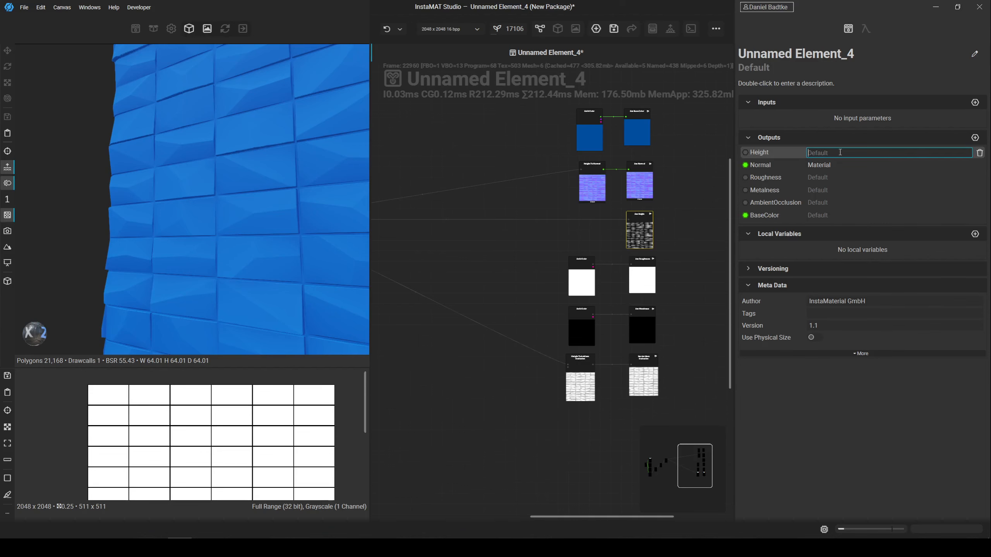
type("Material")
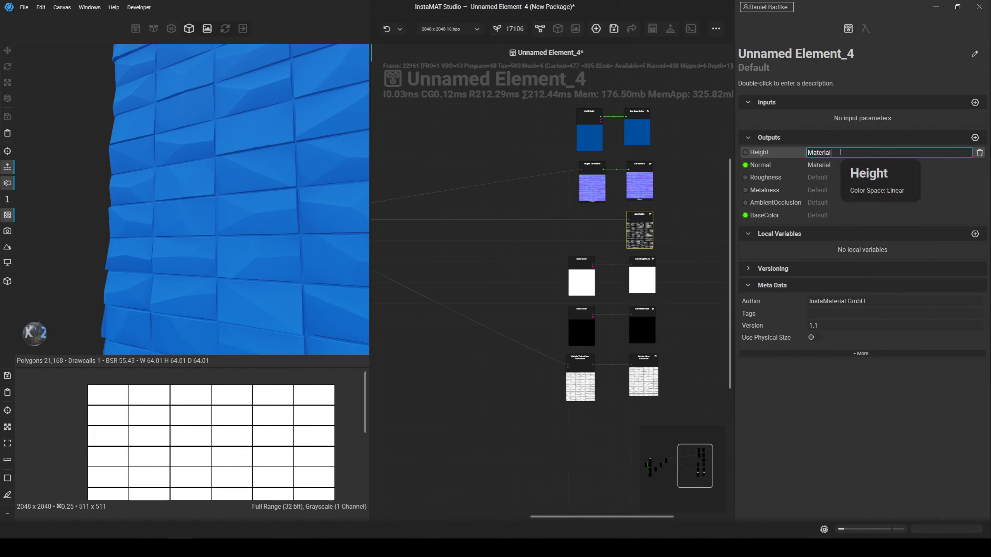
key("Return")
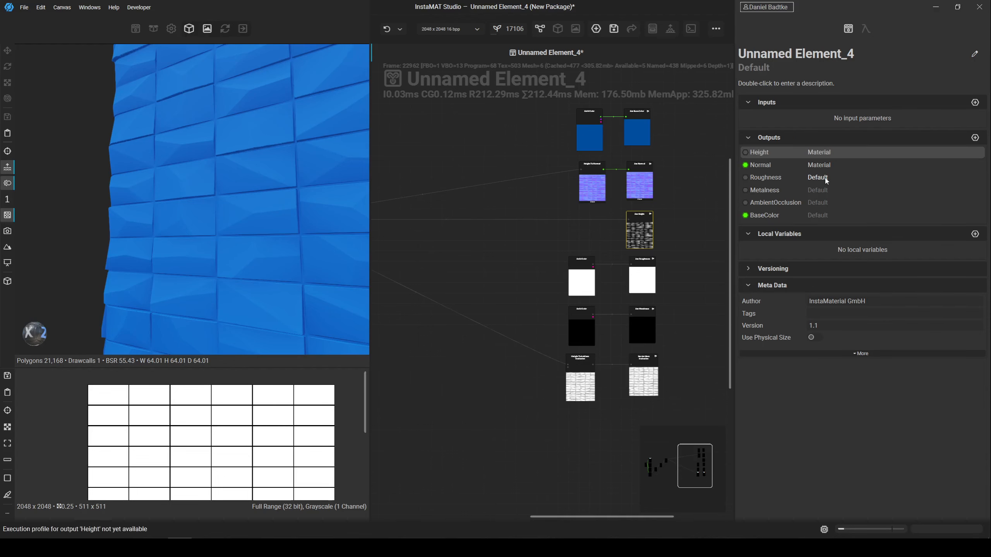
right_click(823, 179)
left_click(819, 177)
type("Material")
key("Return")
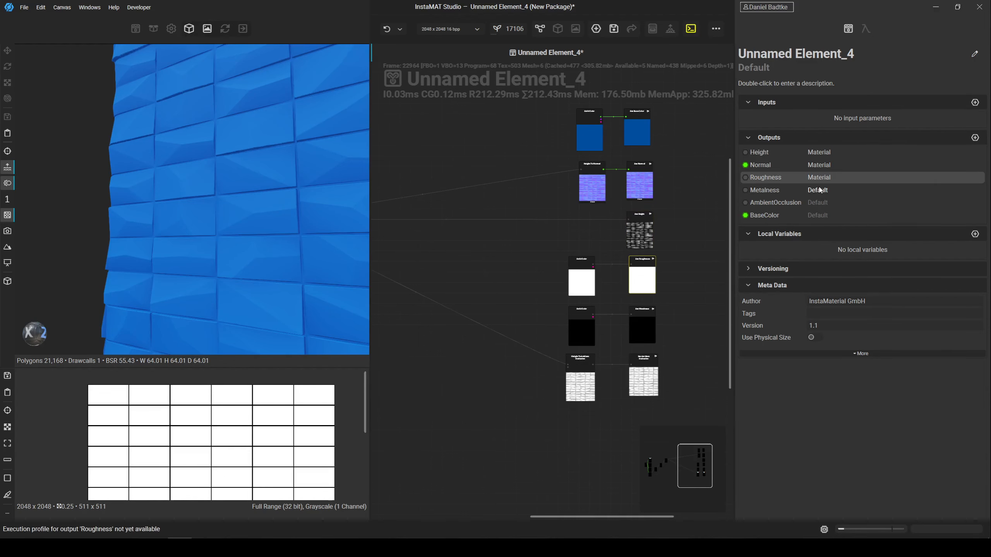
Set the category of the graph's Metalness and AmbientOcclusion outputs to Material.
right_click(816, 191)
left_click(819, 195)
type("Material")
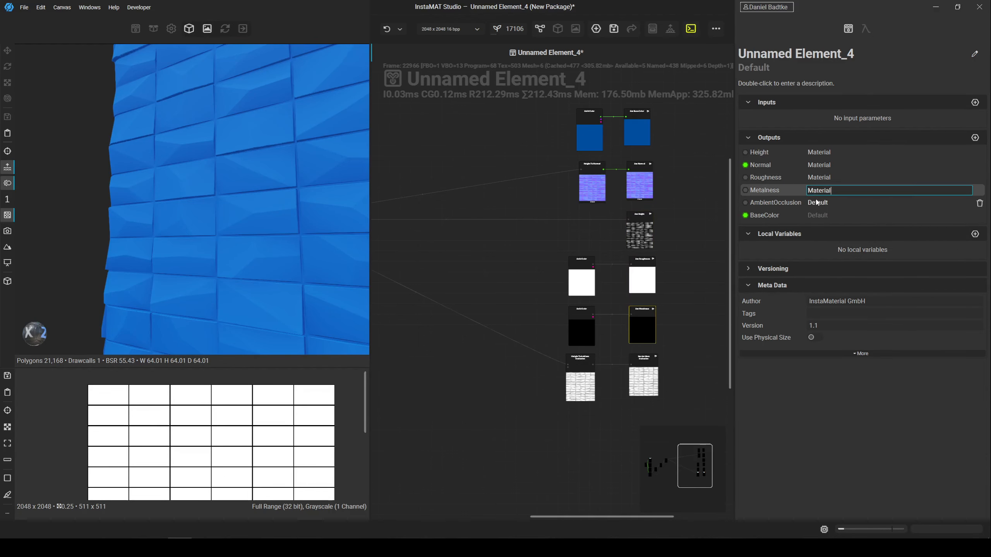
key("Return")
right_click(817, 202)
left_click(811, 202)
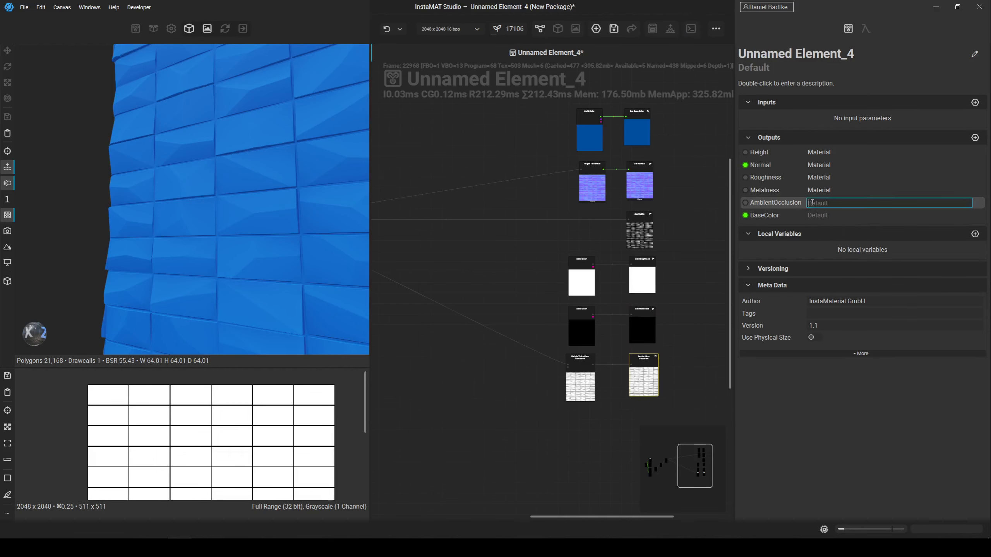
key("Return")
Set the BaseColor output's category to Material as well.
right_click(818, 216)
left_click(815, 215)
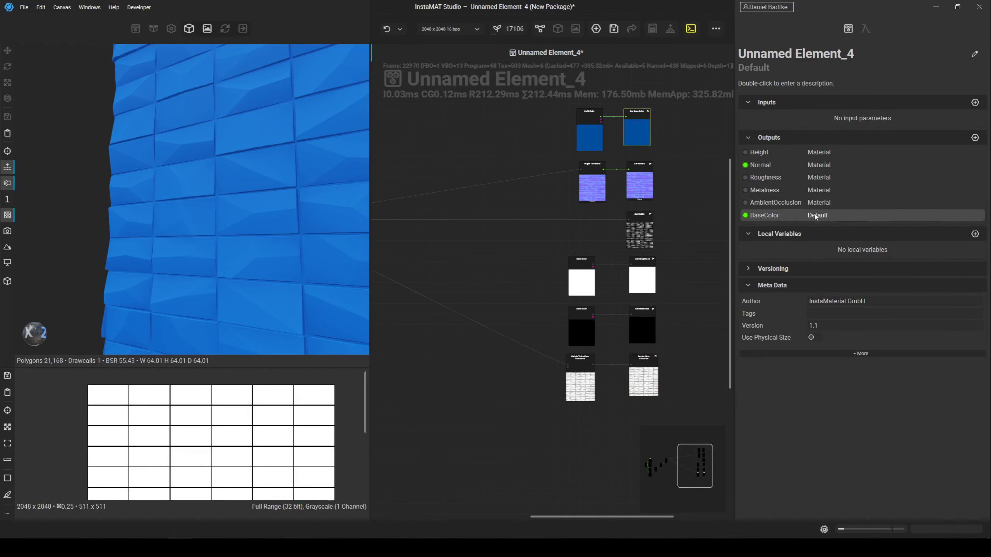
double_click(816, 216)
type("Material")
key("Return")
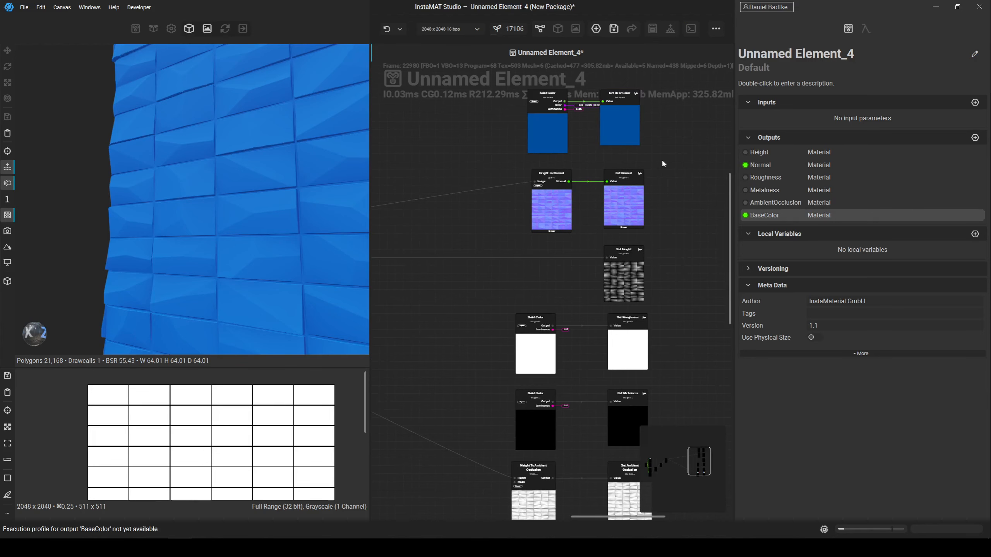
Add a reroute point to the connection from the last Blend to Height To Normal, placed above the Blend so the line runs level.
scroll(661, 159, "up", 3)
scroll(632, 191, "down", 3)
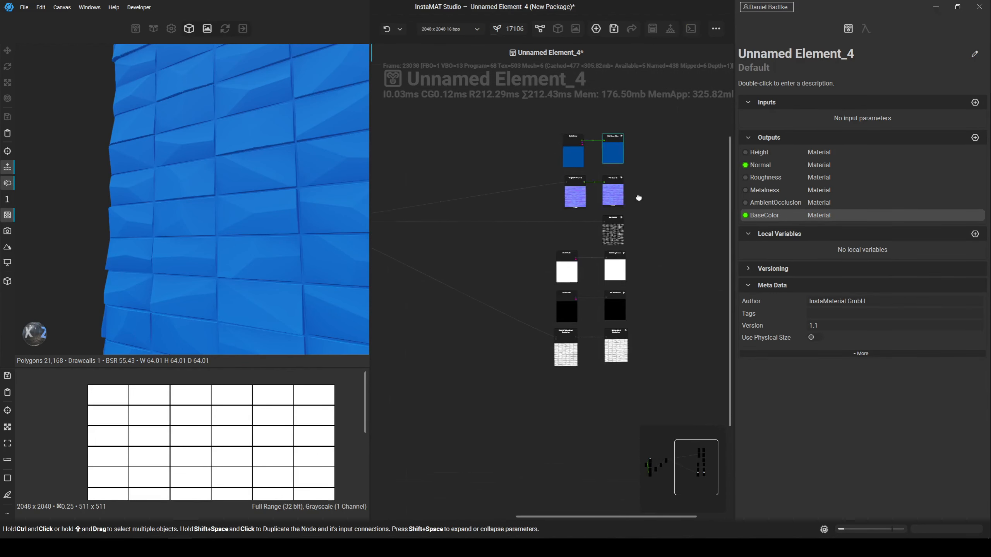
left_click_drag(650, 133, 625, 199)
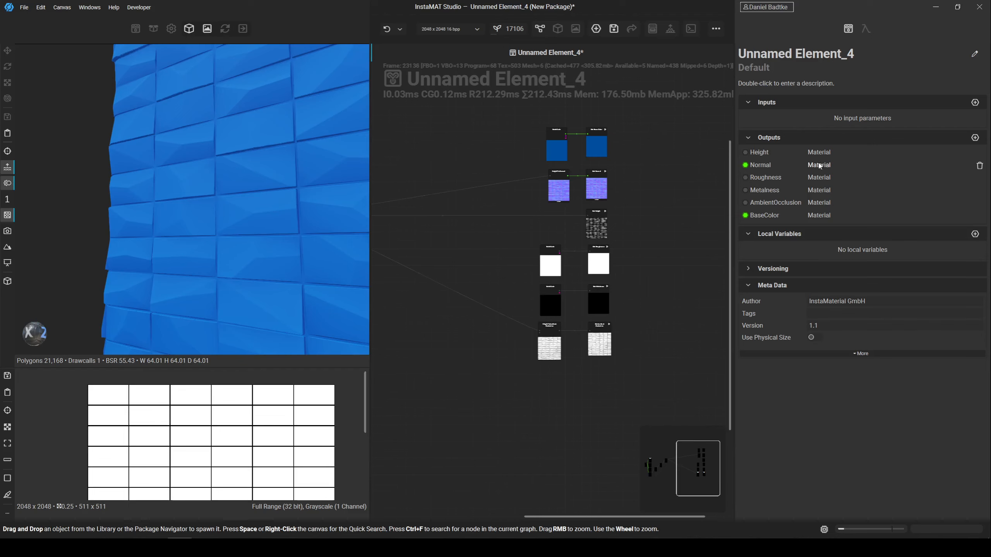
scroll(672, 218, "down", 3)
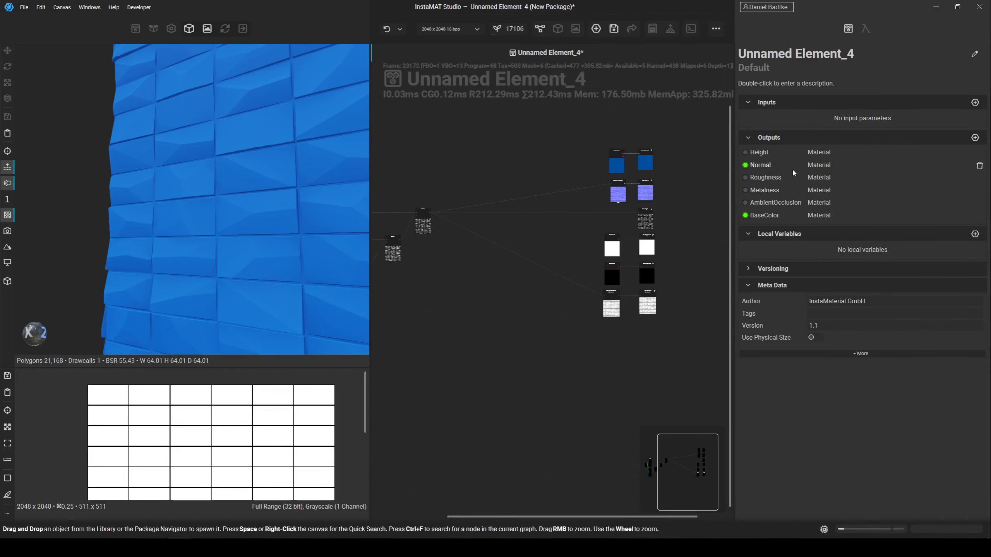
scroll(566, 203, "up", 3)
left_click(569, 200)
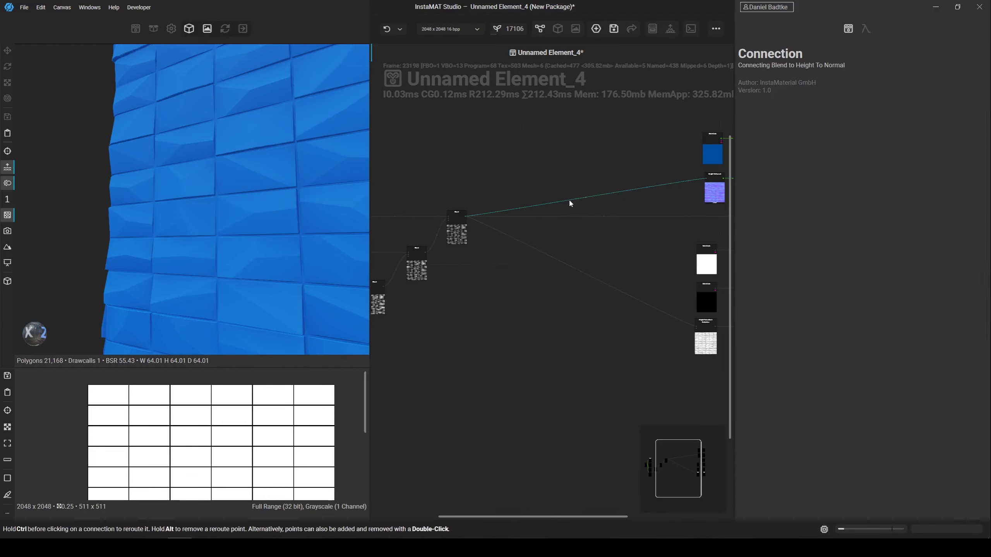
left_click_drag(553, 182, 502, 181)
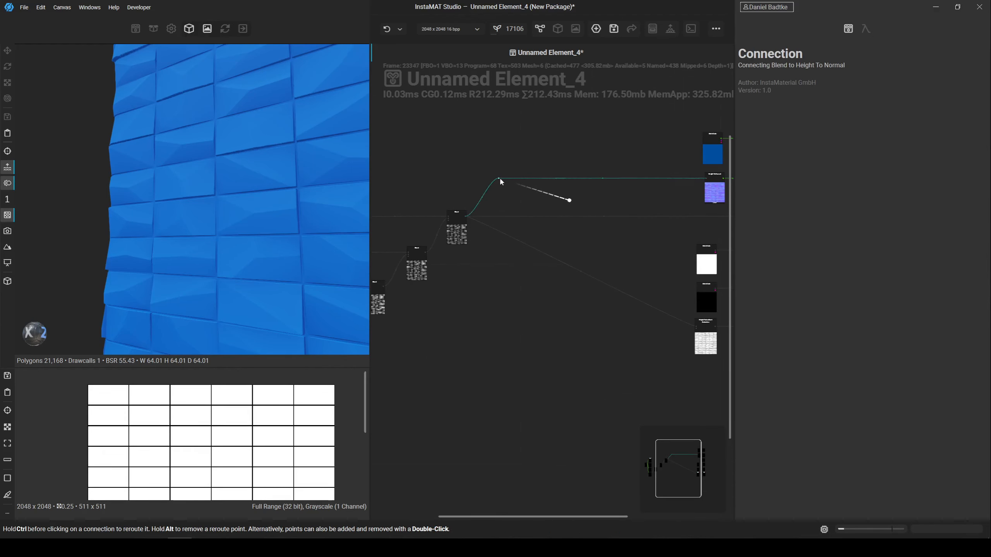
Widen the graph area by narrowing the viewports beside it, and bring the Brick Generator into view.
scroll(510, 178, "up", 2)
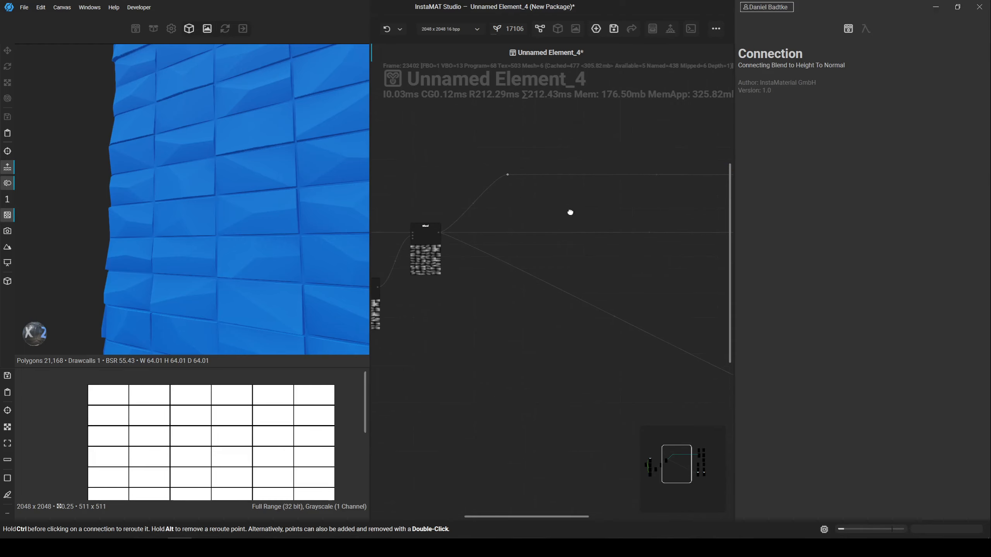
left_click_drag(369, 141, 281, 145)
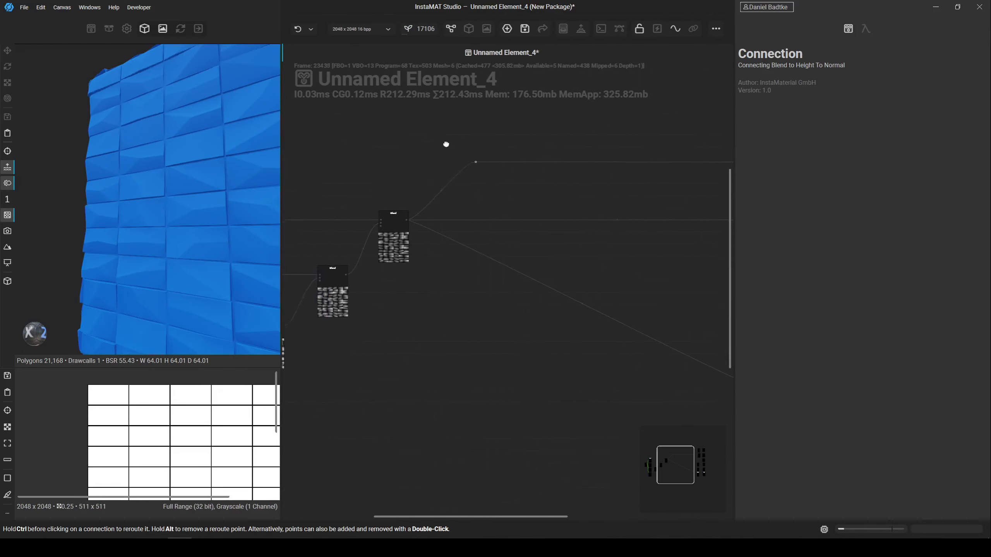
middle_click_drag(446, 144, 608, 123)
scroll(480, 201, "down", 1)
scroll(484, 201, "up", 5)
middle_click_drag(493, 200, 561, 171)
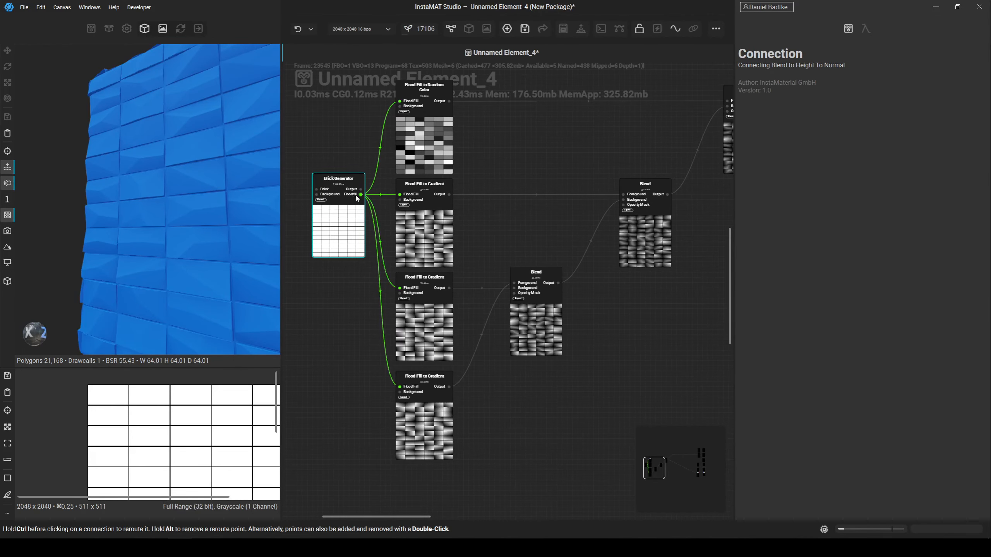
left_click_drag(361, 190, 571, 261)
scroll(467, 171, "down", 3)
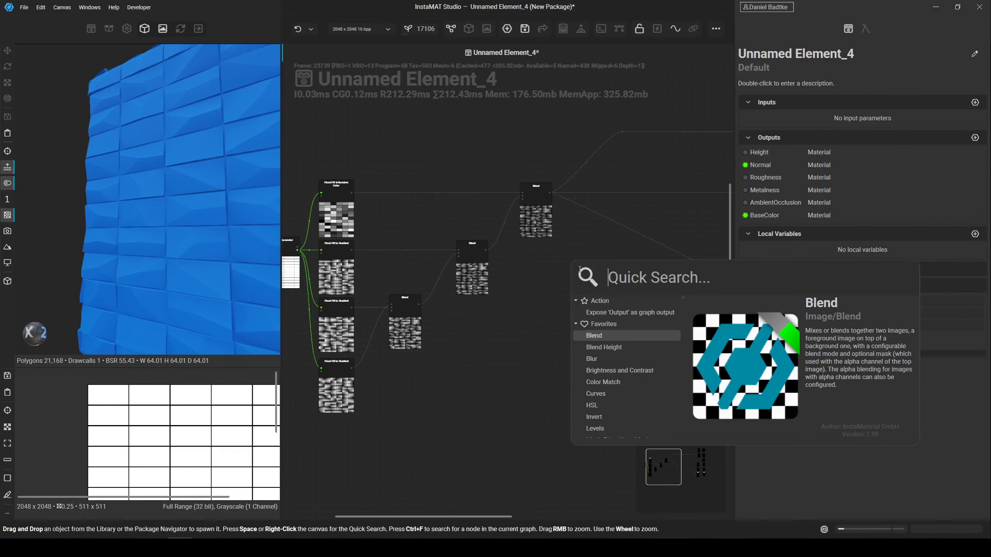
left_click(617, 334)
scroll(588, 273, "up", 3)
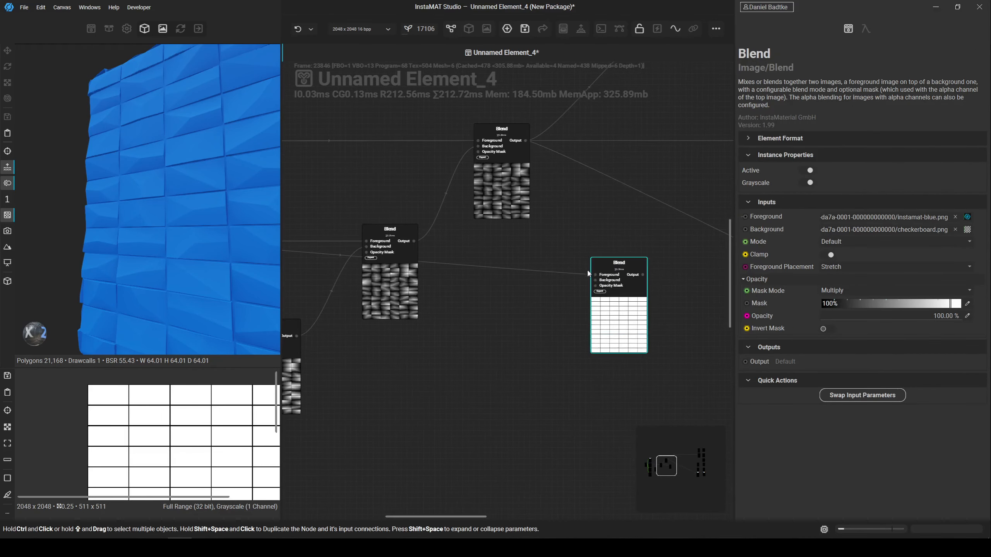
left_click_drag(596, 280, 526, 141)
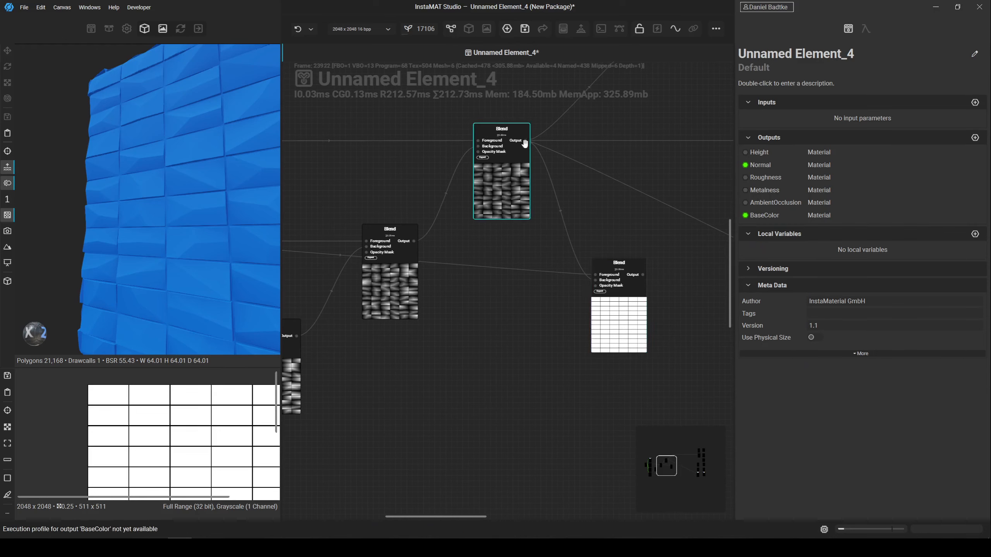
left_click(625, 340)
left_click(854, 242)
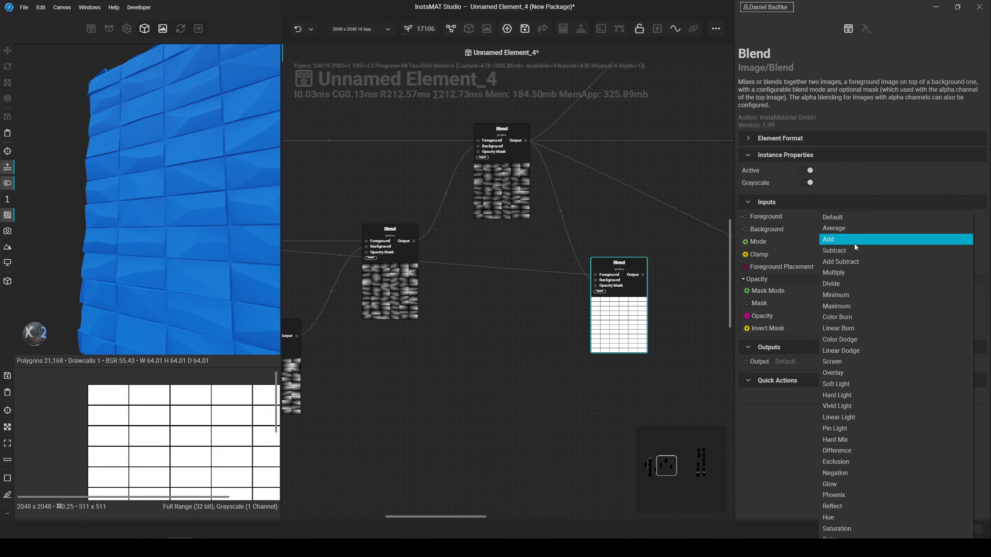
left_click(614, 332)
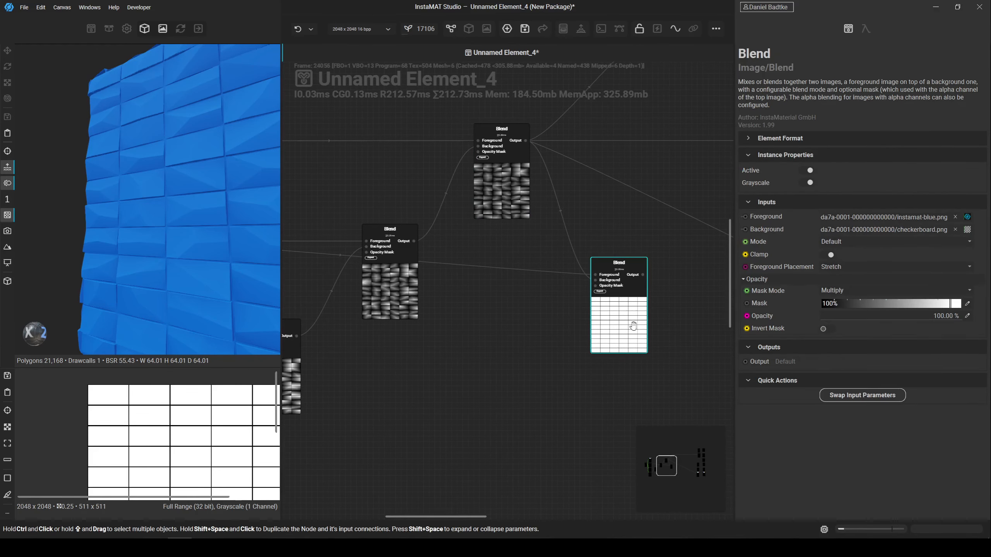
key("Delete")
Add a Slope Blur node with its Image input fed by the last Blend node's Output.
scroll(508, 327, "down", 3)
scroll(537, 290, "up", 3)
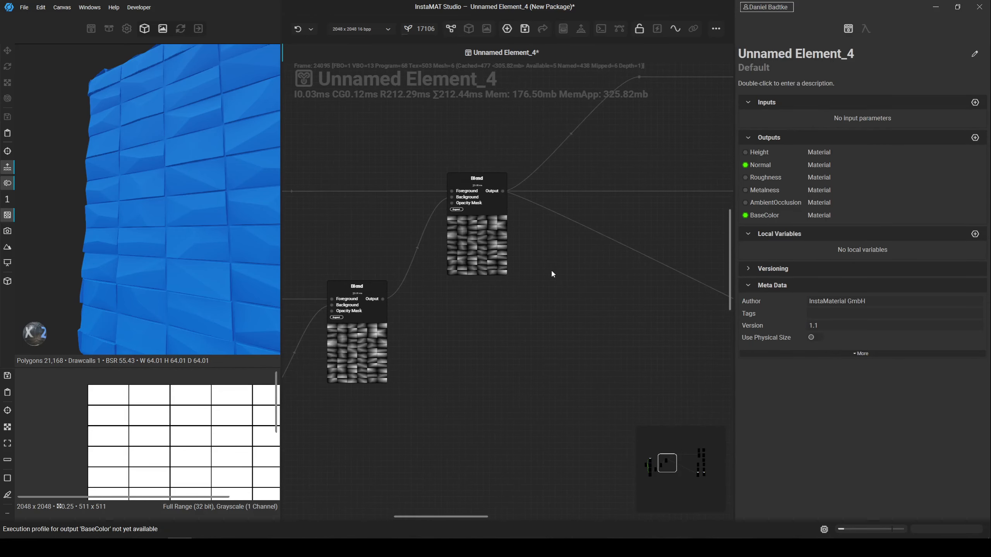
scroll(551, 272, "down", 3)
scroll(509, 242, "up", 3)
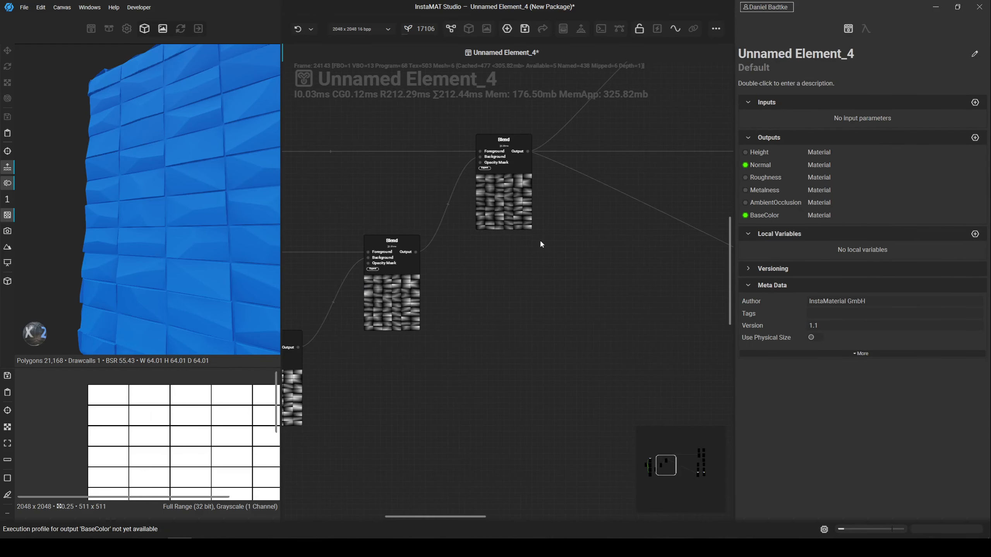
right_click(571, 234)
type("Slope")
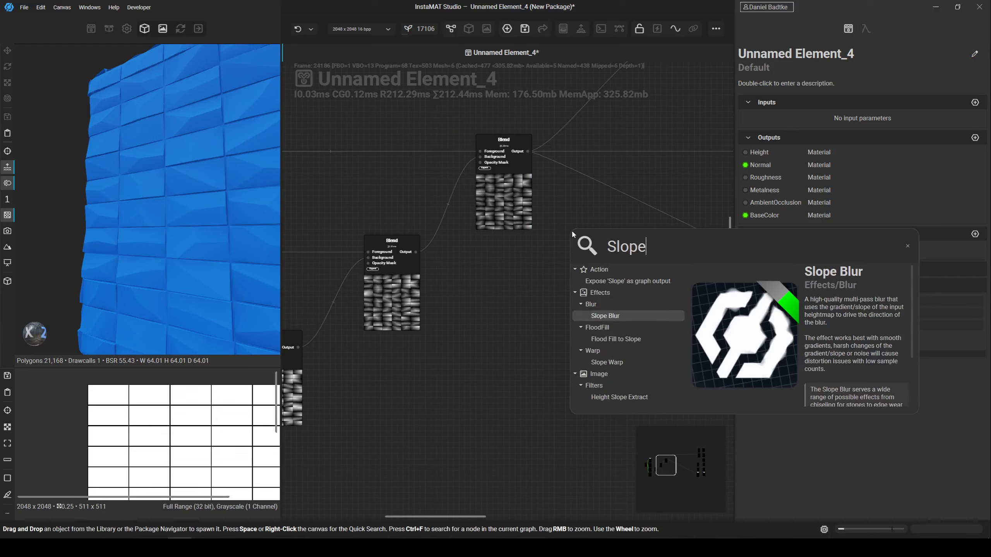
key("Return")
Add a Turbulent Perlin Noise node before the Slope Blur and connect its Output to the Slope Blur's Height input.
key("space")
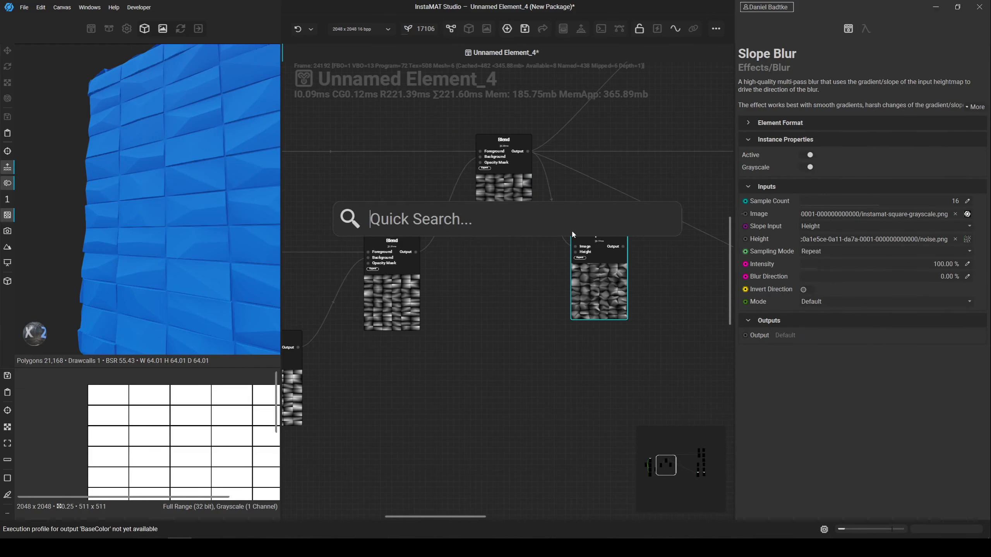
type("Turb")
key("Return")
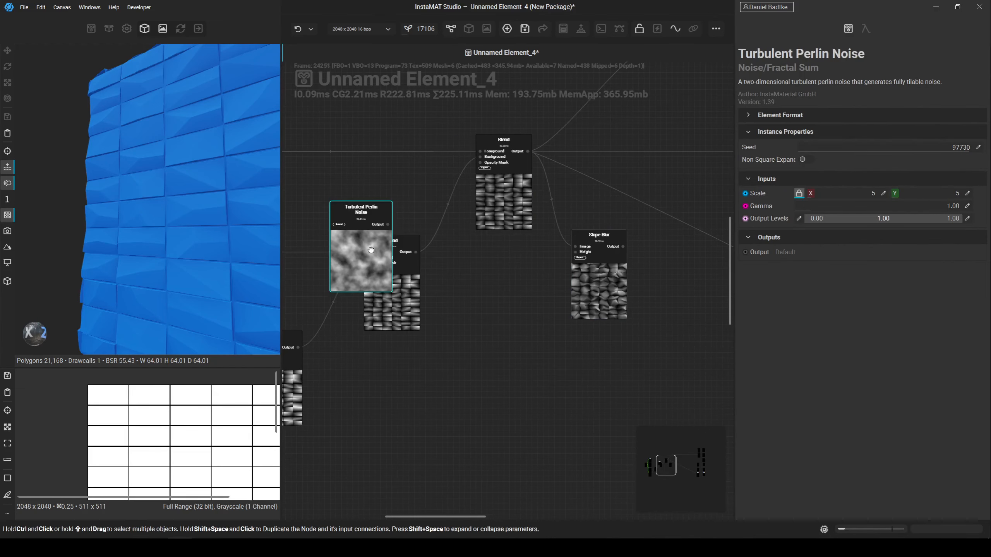
left_click_drag(383, 242, 602, 236)
Preview the Slope Blur result in an enlarged image viewer and examine the distortion of the brick edges up close.
scroll(517, 292, "up", 2)
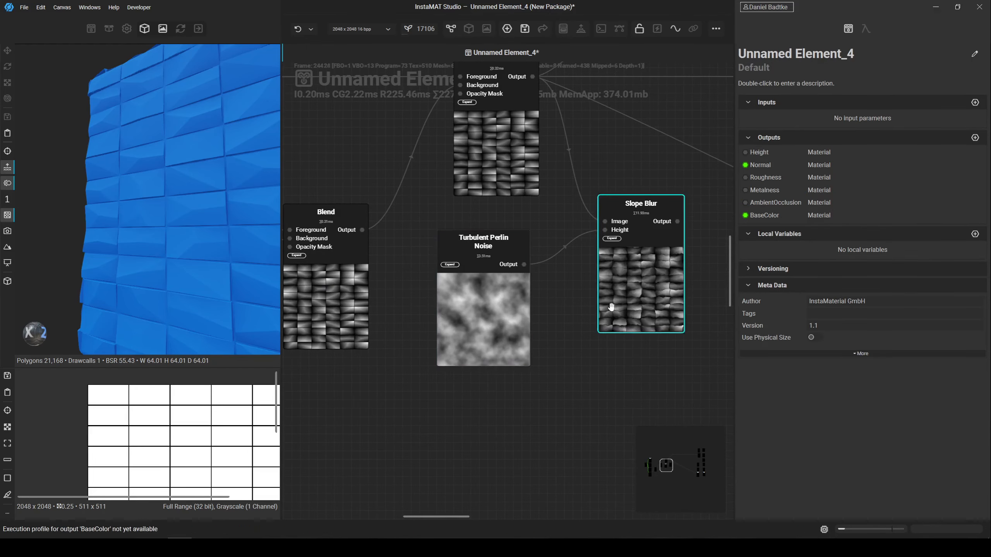
middle_click_drag(610, 309, 506, 322)
double_click(538, 297)
left_click(643, 294)
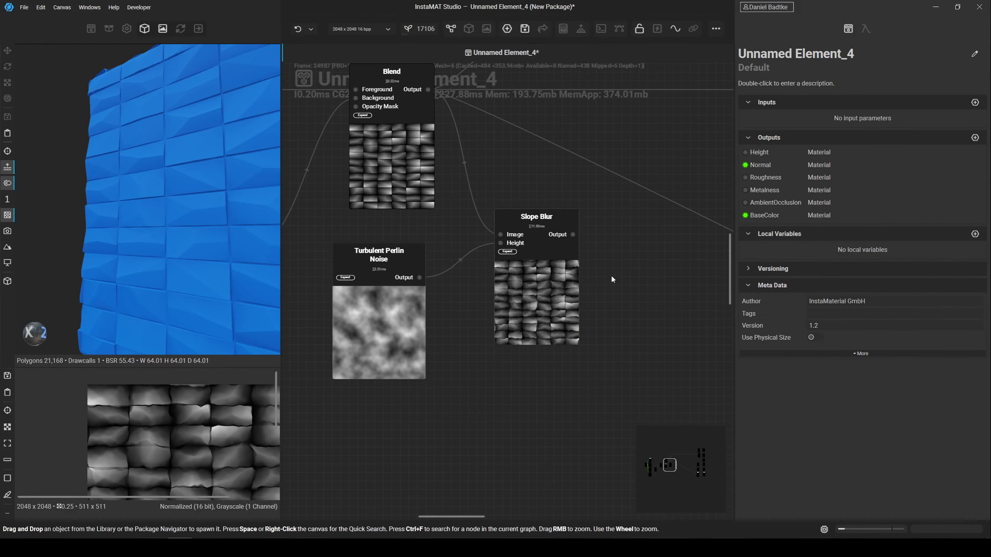
left_click(571, 289)
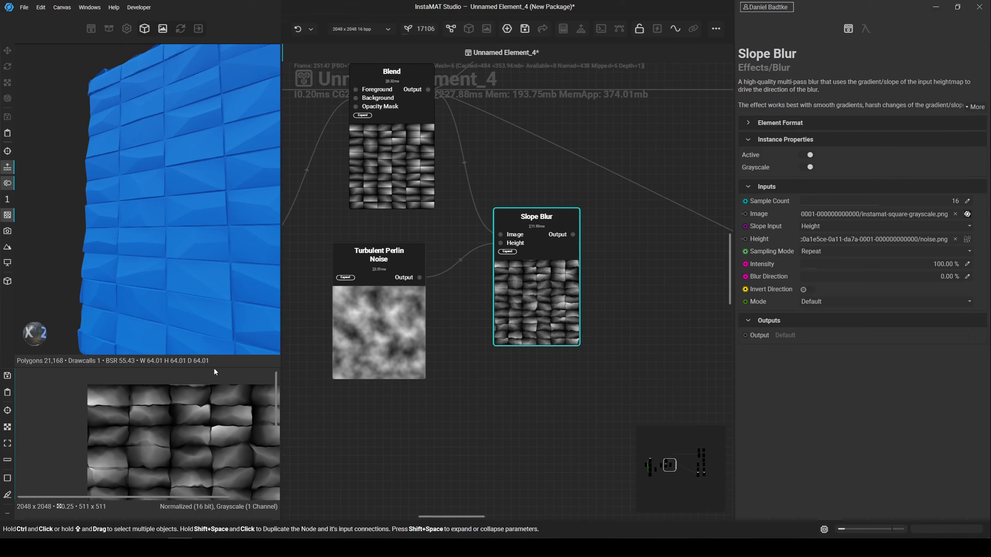
left_click_drag(214, 368, 213, 252)
scroll(170, 333, "up", 3)
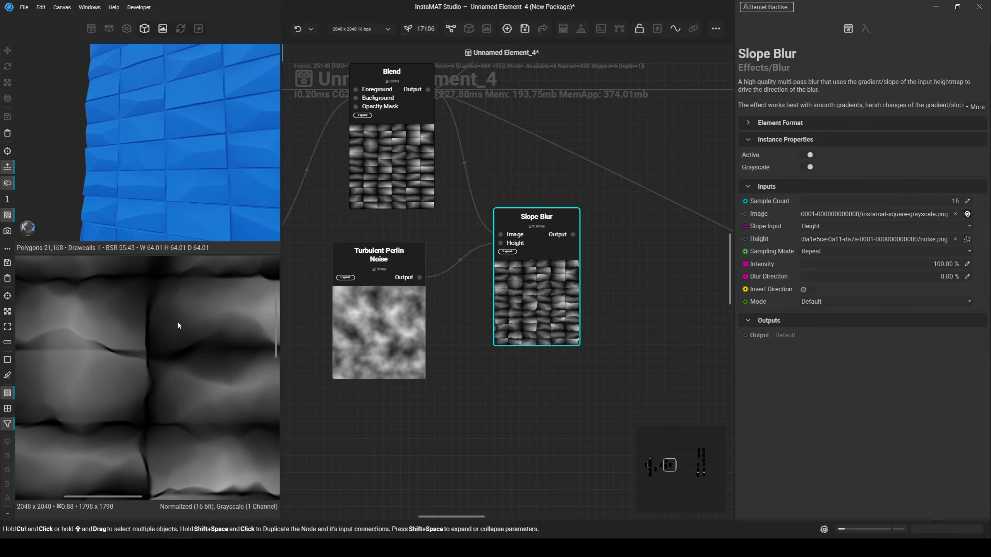
scroll(170, 337, "up", 2)
scroll(153, 349, "up", 1)
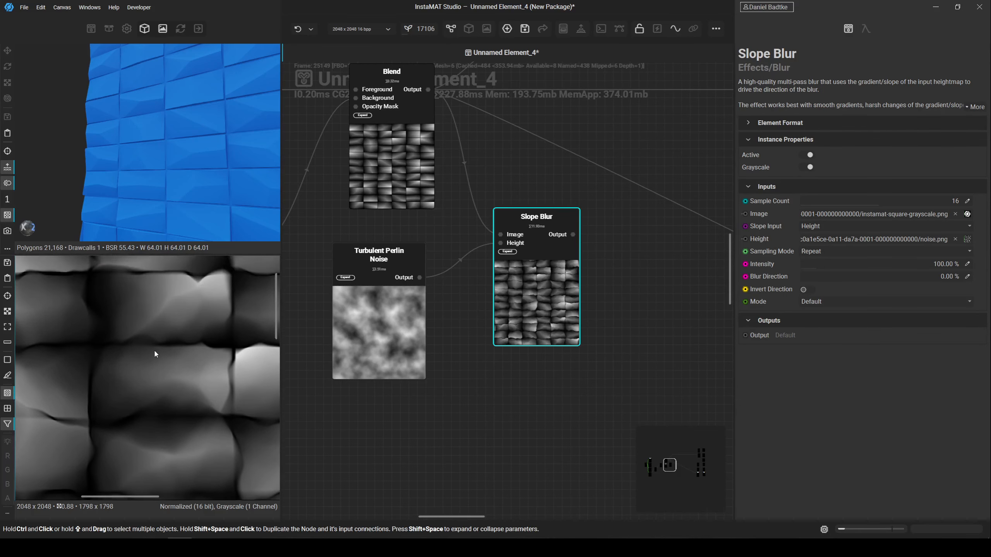
scroll(154, 333, "up", 1)
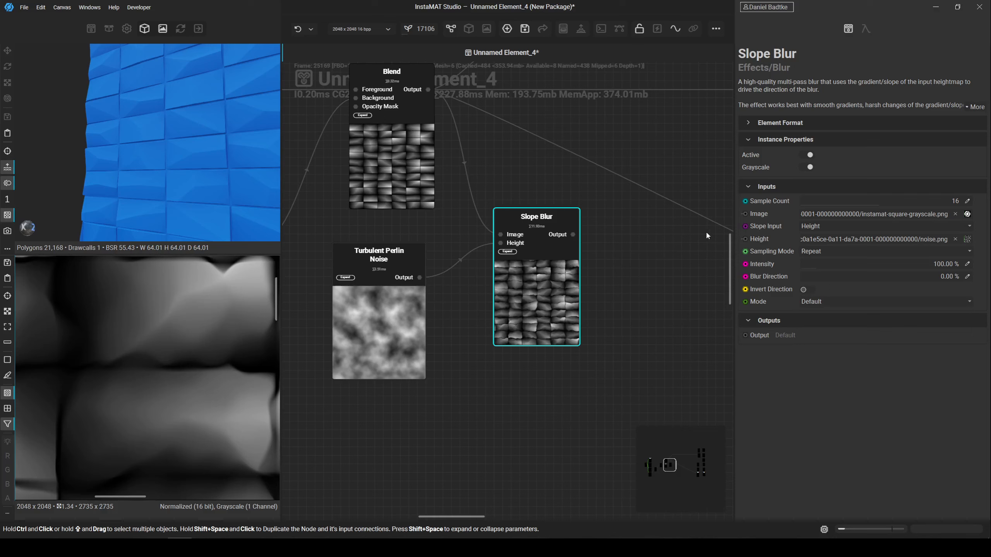
Set the Slope Blur's Intensity to 62.50 %, its Blur Direction to 13.10 % and its Mode to Minimum.
mouse_move(813, 265)
left_mouse_down()
mouse_move(801, 281)
mouse_move(845, 266)
mouse_move(821, 269)
left_mouse_up()
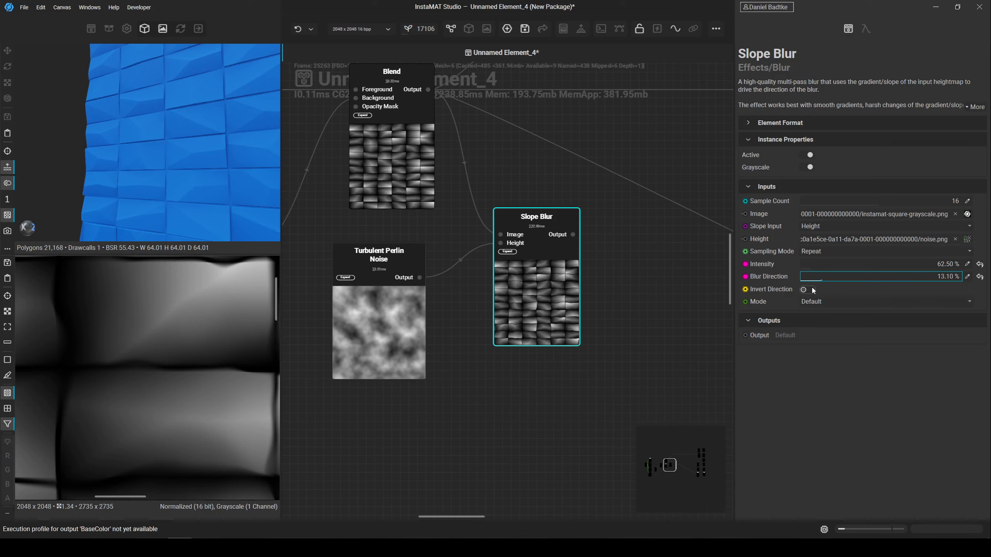
left_click(810, 290)
left_click(810, 290)
left_click(820, 301)
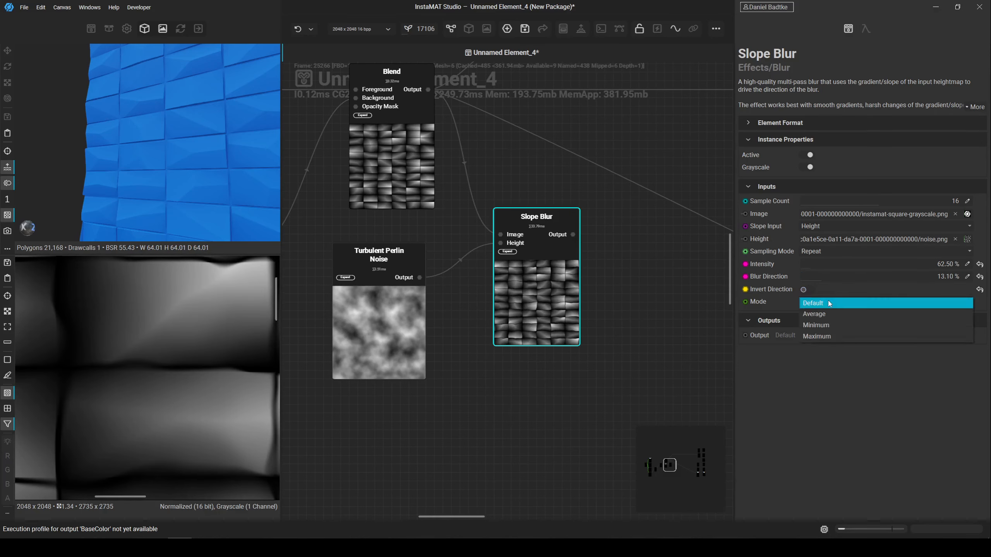
left_click(823, 325)
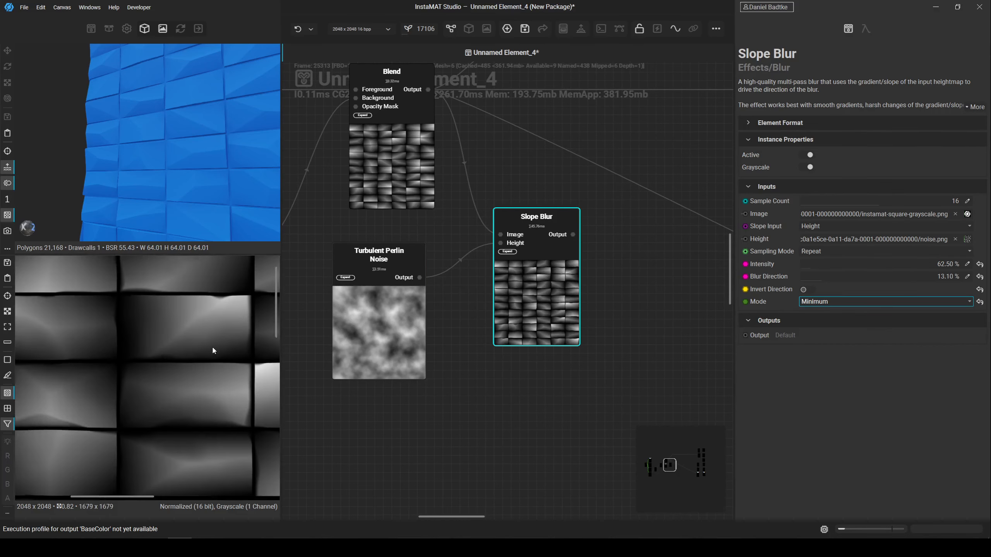
Add a Blend node with its Foreground fed by the Slope Blur, and move the previous Blend's material output connections to its Output.
middle_click_drag(599, 269, 545, 363)
left_click_drag(482, 312, 559, 183)
scroll(551, 367, "down", 1)
left_click(588, 266)
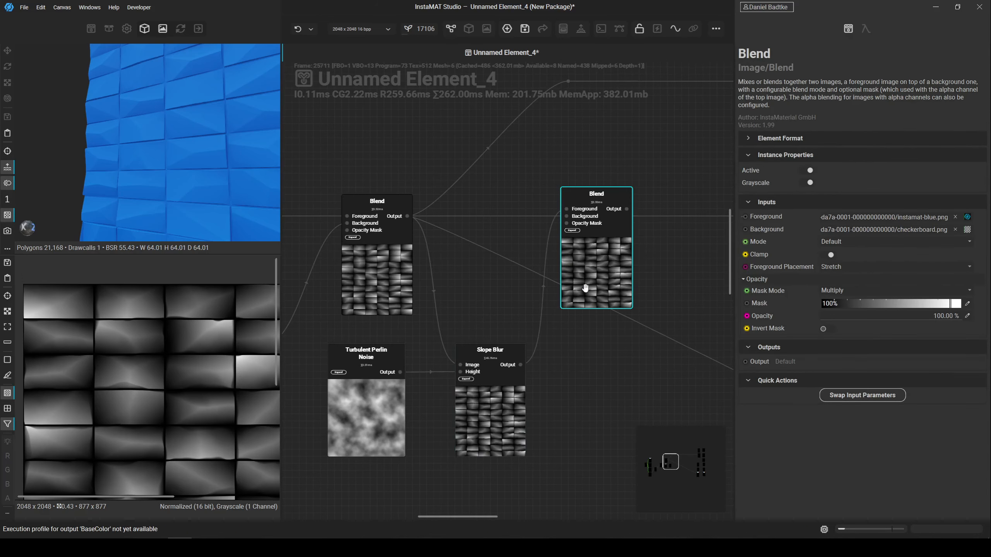
left_click_drag(567, 285, 604, 266)
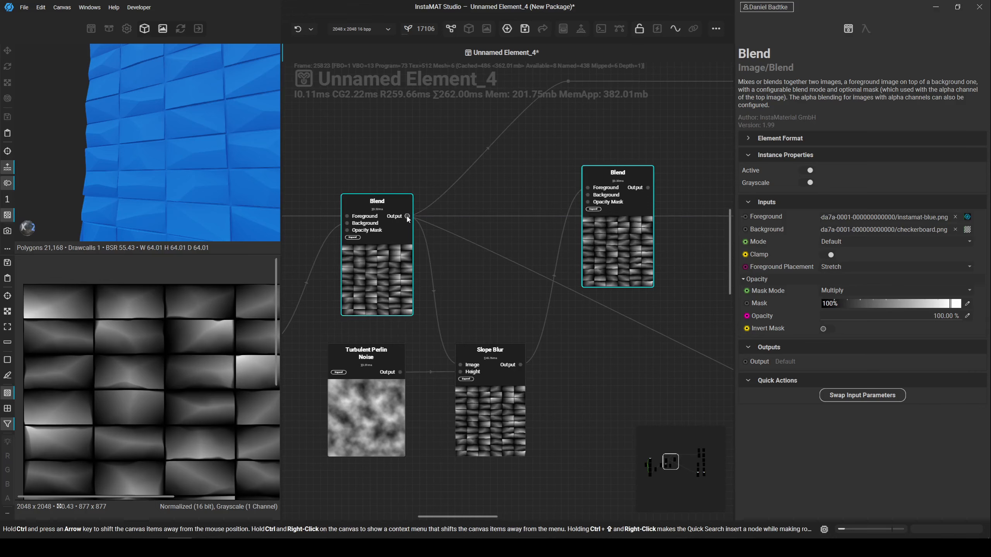
left_click_drag(407, 217, 650, 187)
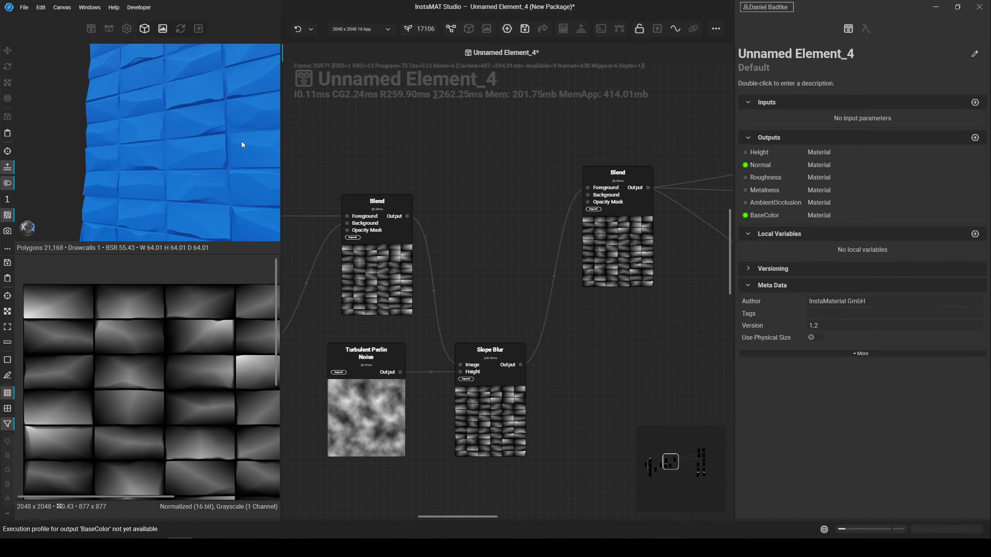
scroll(228, 145, "up", 5)
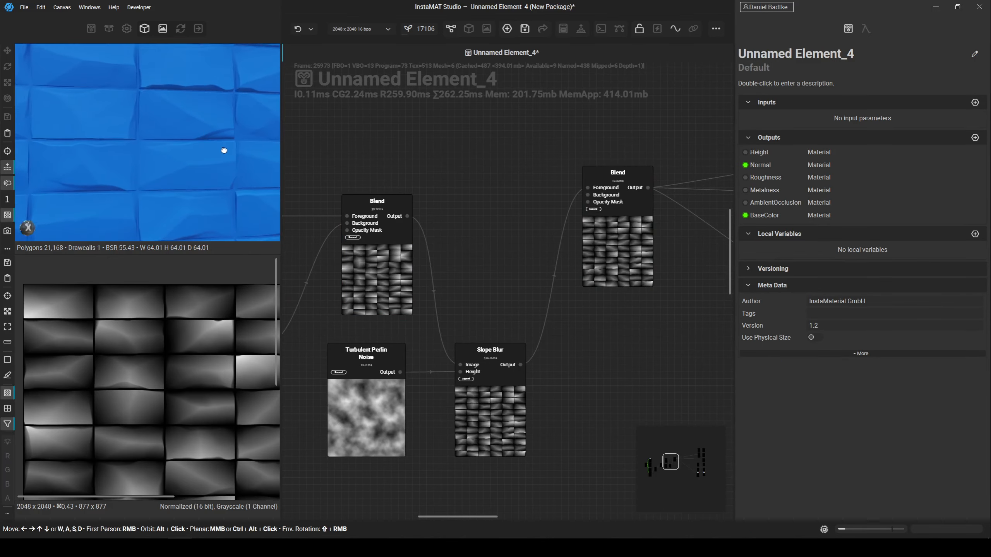
scroll(481, 237, "down", 3)
Add a Histogram Edit node fed by the Flood Fill to Random Color node's Output.
middle_click_drag(481, 236, 497, 189)
scroll(497, 189, "down", 1)
left_click_drag(554, 192, 562, 192)
scroll(562, 192, "up", 1)
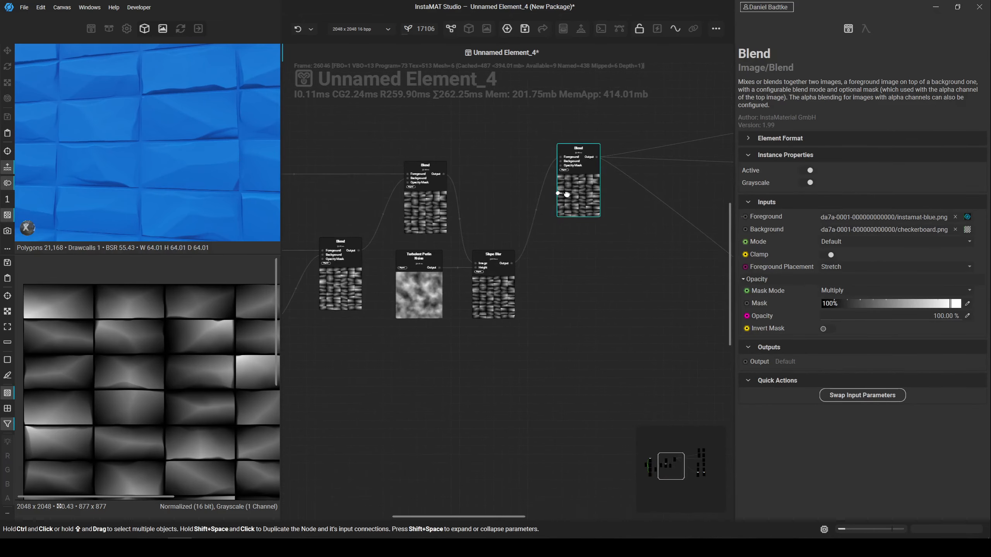
scroll(587, 222, "down", 4)
middle_click_drag(663, 242, 538, 263)
middle_click_drag(413, 325, 664, 245)
scroll(452, 179, "up", 4)
middle_click_drag(462, 201, 332, 240)
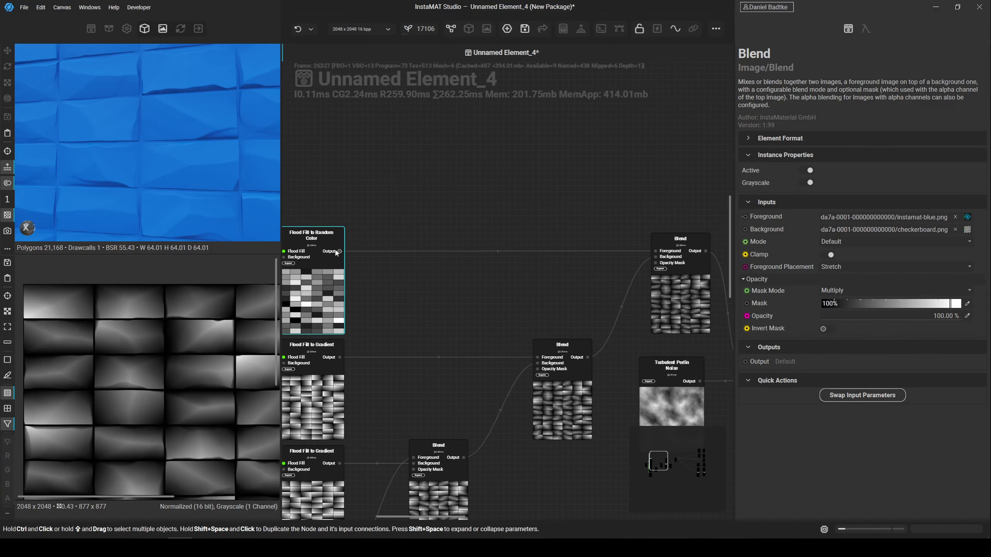
left_click(349, 244)
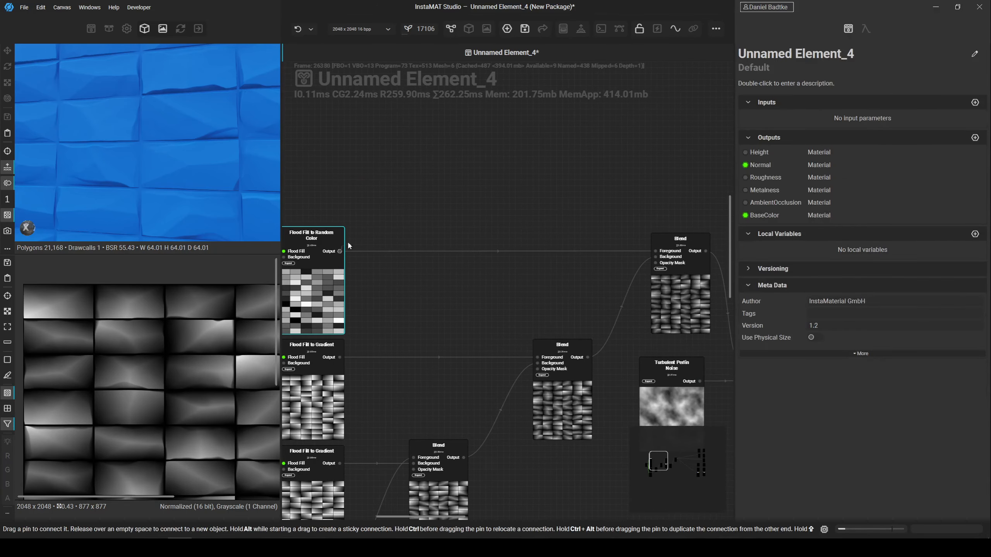
right_click(476, 159)
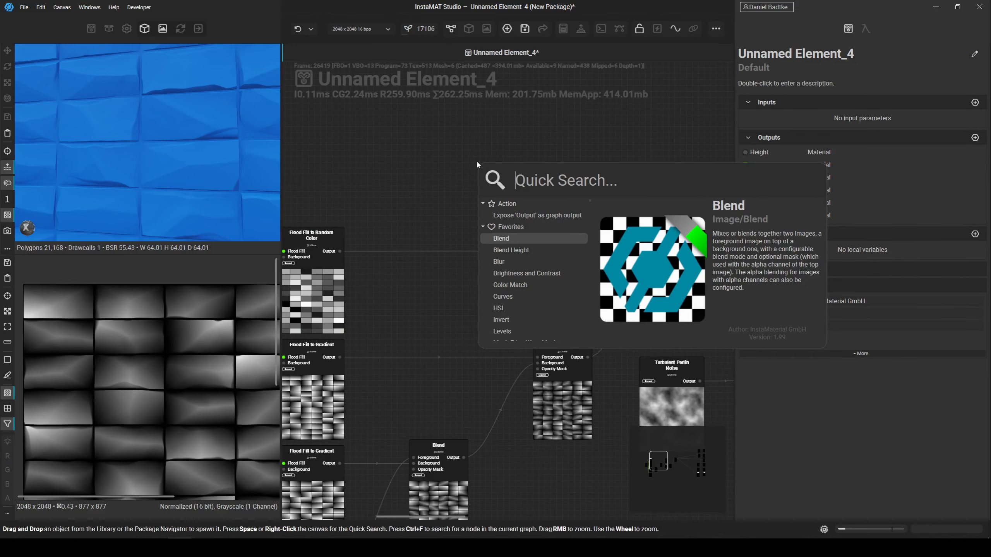
type("Histo")
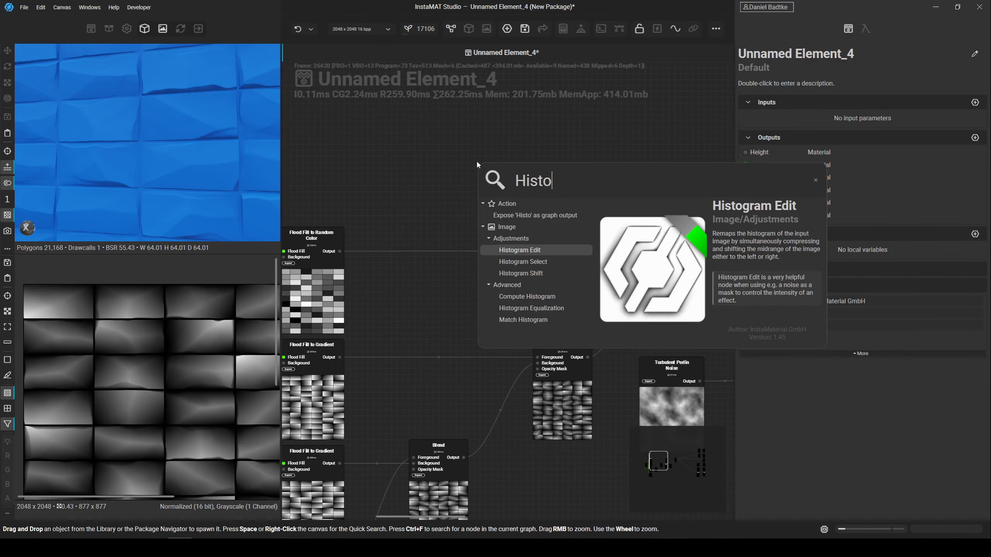
key("Return")
Move the Histogram Edit node to just above the last two Blend nodes of the height chain.
middle_click_drag(515, 214, 402, 223)
scroll(402, 224, "down", 2)
left_click_drag(403, 223, 665, 183)
middle_click_drag(671, 185, 523, 204)
left_click_drag(523, 203, 414, 212)
scroll(390, 201, "up", 4)
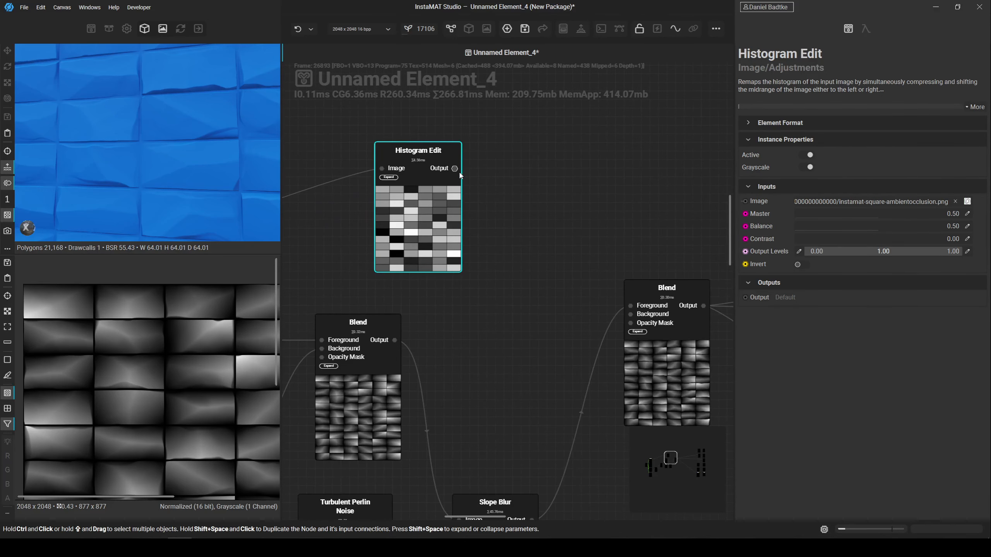
Preview the Histogram Edit result and set its Master to 0.41 and its Contrast to 0.53.
left_click(442, 200)
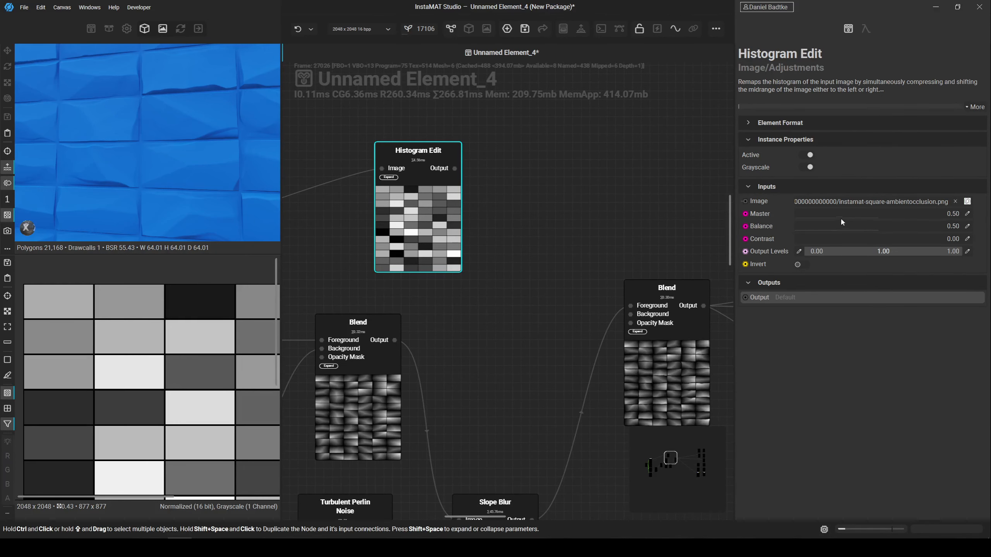
left_click_drag(879, 214, 918, 212)
left_click_drag(856, 239, 864, 216)
Connect the Histogram Edit's Output to the last Blend's Opacity Mask and the preceding Blend's Output to its Background.
scroll(574, 166, "down", 3)
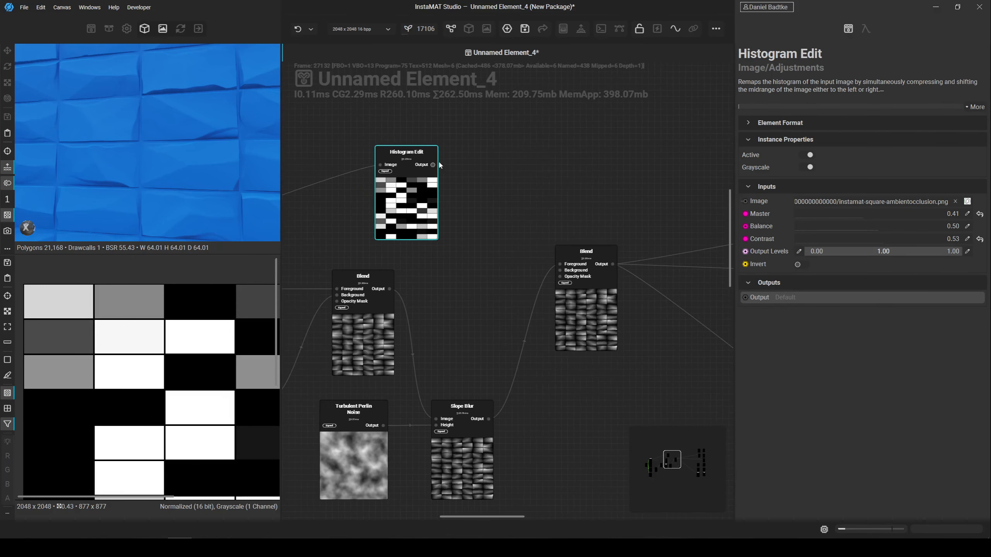
left_click_drag(436, 164, 560, 277)
scroll(560, 277, "up", 2)
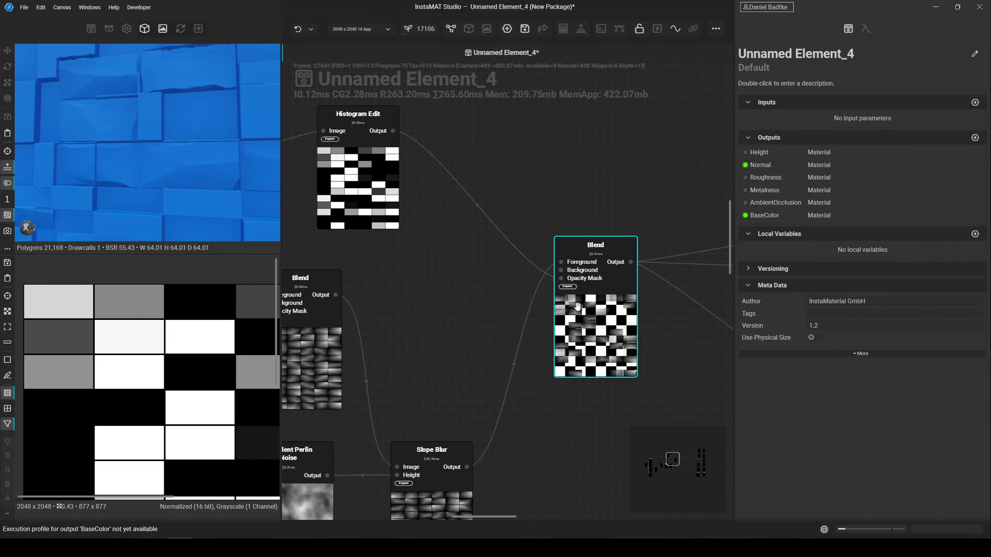
left_click(566, 287)
scroll(513, 285, "down", 1)
left_click_drag(560, 271, 365, 291)
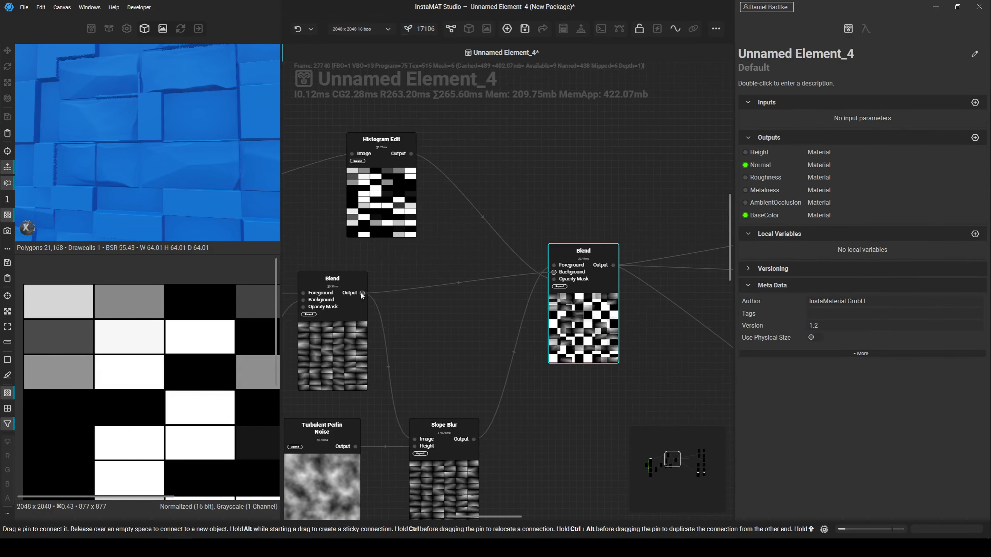
left_click_drag(581, 320, 580, 327)
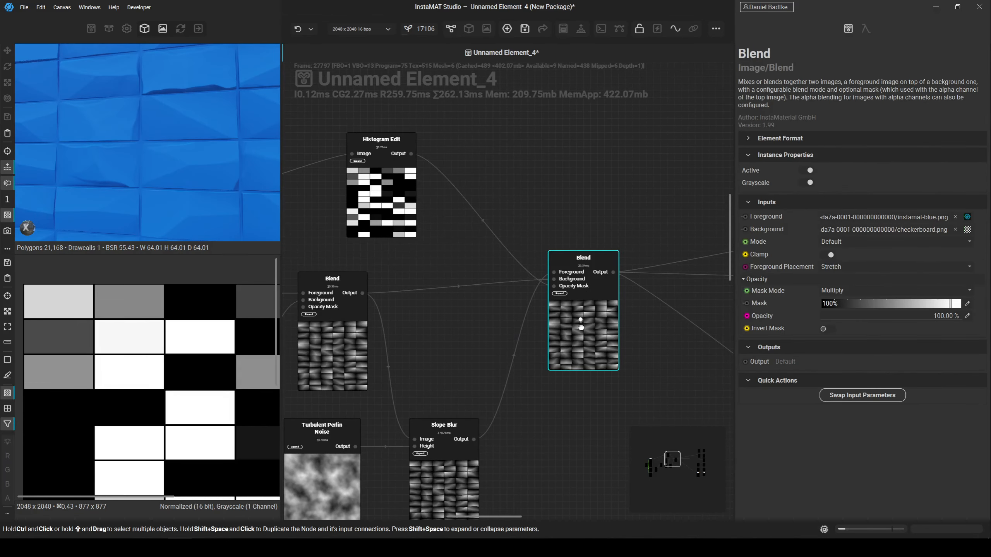
Turn on Invert Mask for the last Blend node and check the distorted bricks on the 3D model.
scroll(495, 299, "down", 2)
scroll(225, 154, "down", 1)
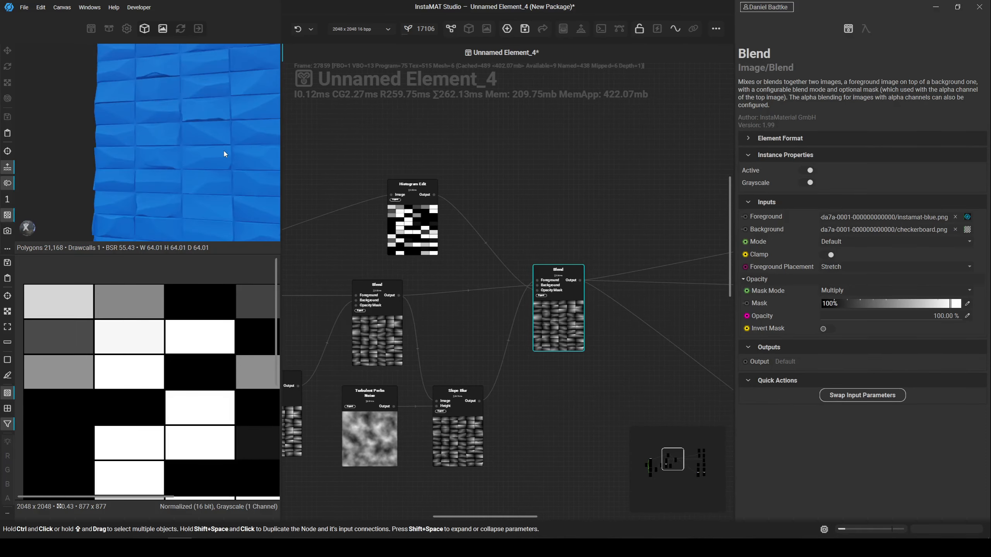
scroll(213, 156, "up", 3)
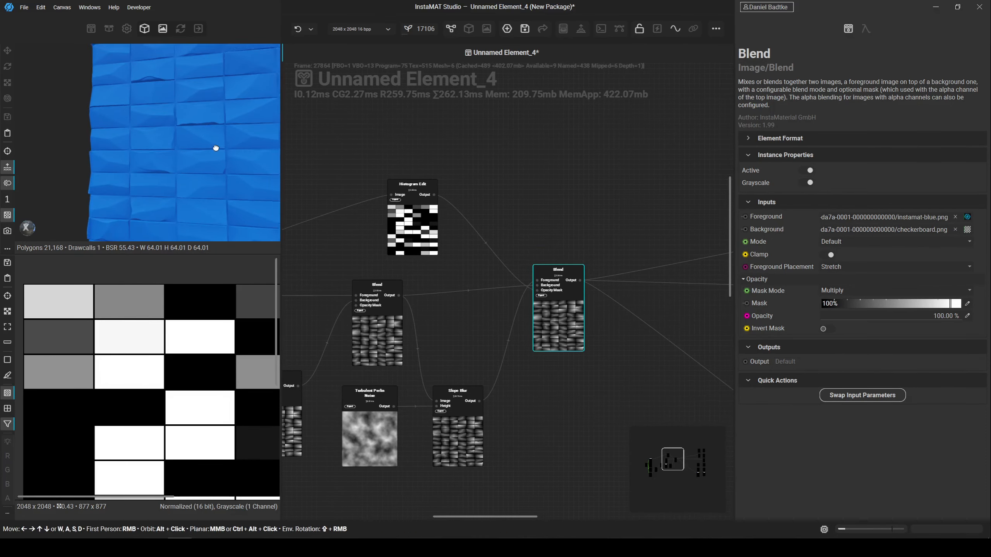
scroll(211, 134, "up", 2)
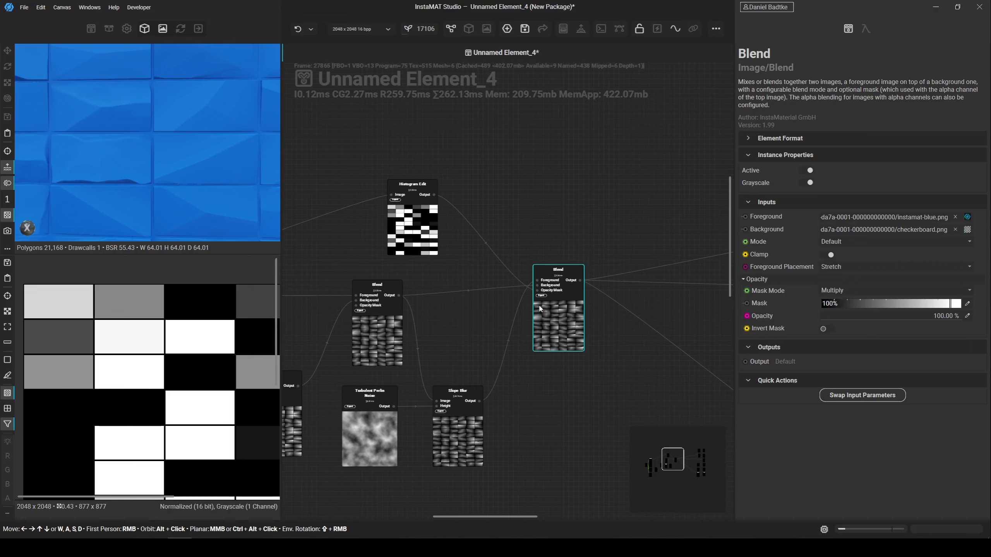
left_click(826, 329)
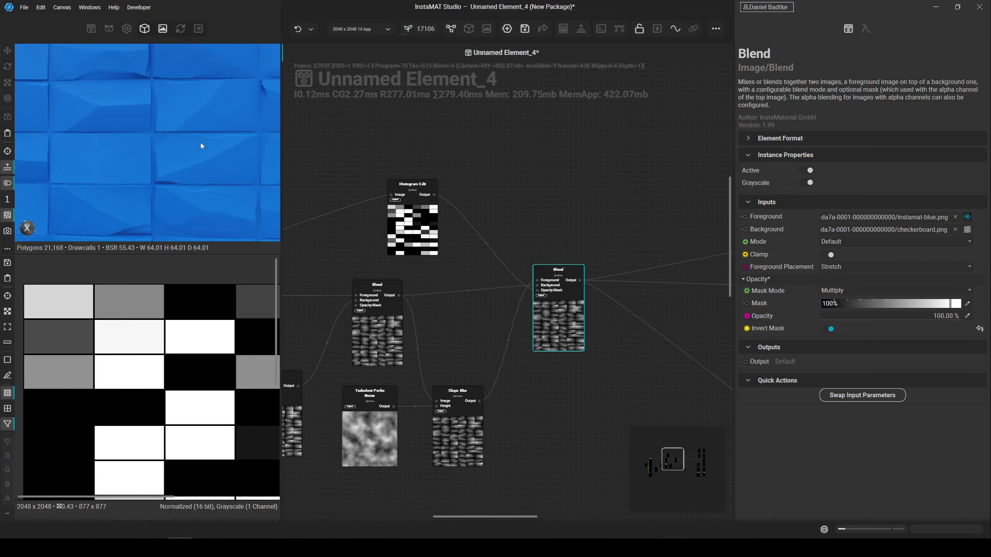
scroll(211, 156, "down", 3)
Add an HCL node fed by the blue Solid Color's Output, place it above the base color connection and set its Luminosity to -41.60 %.
left_click(415, 231)
middle_click_drag(494, 194, 429, 182)
scroll(507, 205, "down", 3)
middle_click_drag(528, 208, 585, 224)
scroll(497, 222, "up", 5)
middle_click_drag(497, 225, 331, 202)
scroll(481, 223, "down", 3)
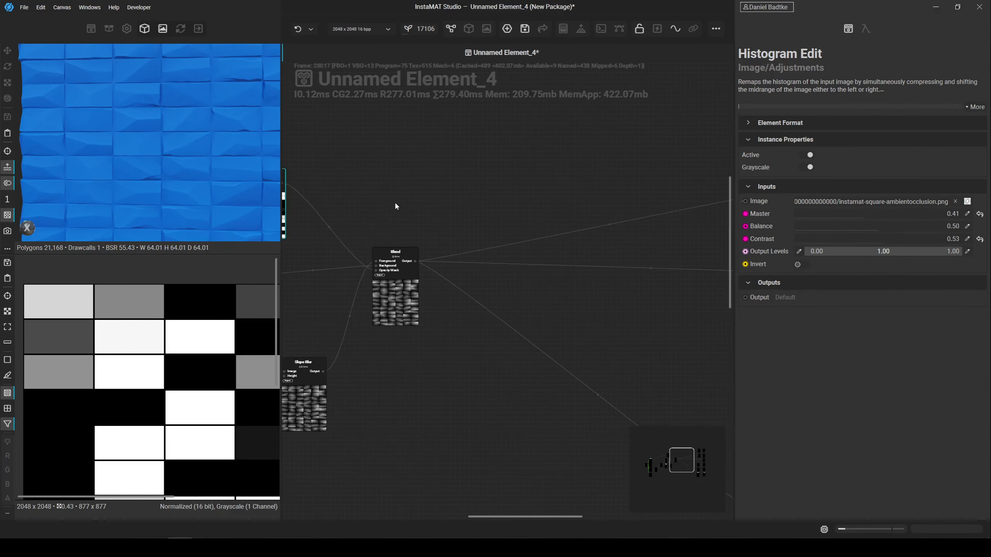
middle_click_drag(425, 211, 344, 191)
scroll(178, 159, "down", 4)
left_click_drag(178, 159, 185, 159)
middle_click_drag(452, 157, 501, 144)
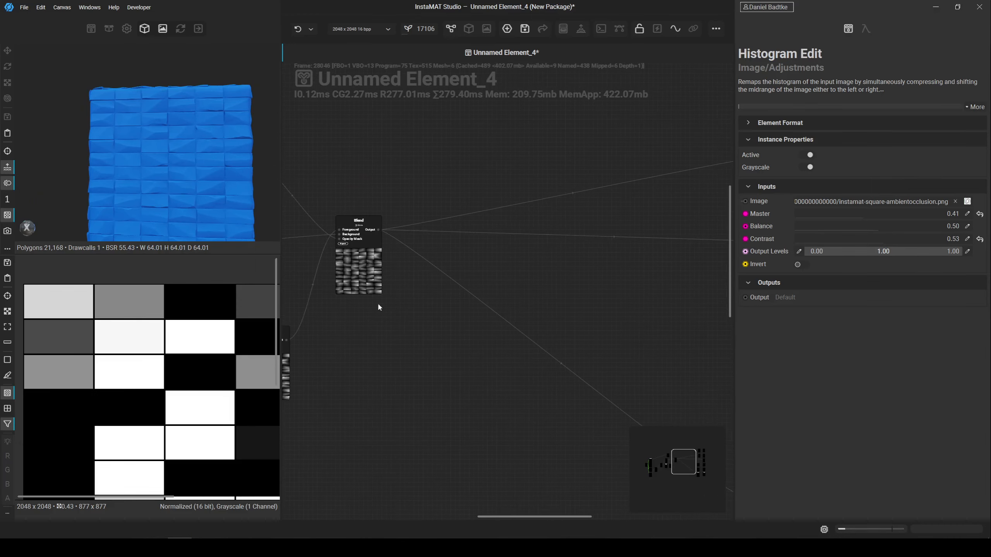
middle_click_drag(379, 305, 449, 345)
middle_click_drag(612, 224, 397, 254)
left_click_drag(630, 196, 469, 197)
middle_click_drag(373, 231, 492, 183)
middle_click_drag(527, 172, 433, 242)
middle_click_drag(572, 229, 491, 296)
scroll(514, 241, "up", 4)
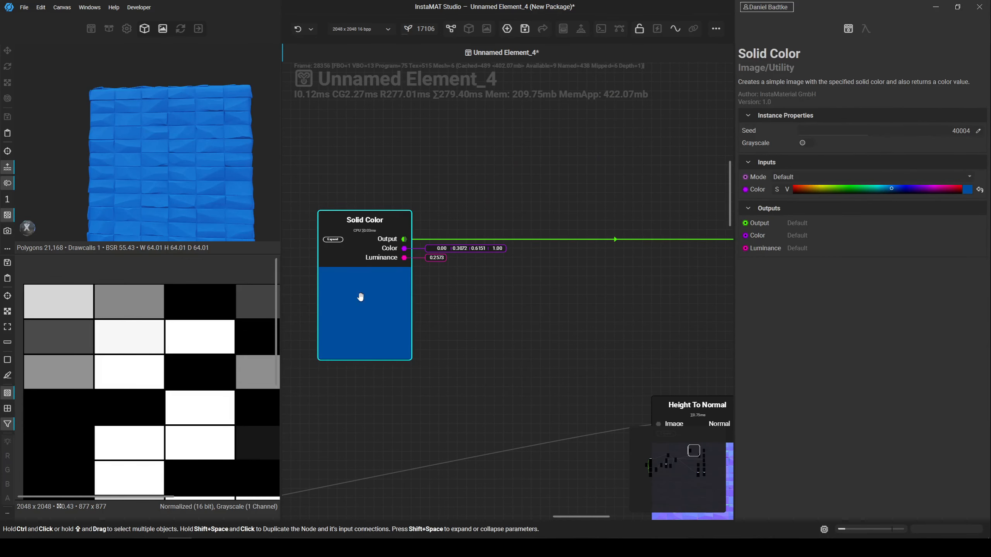
left_click(464, 160)
key("space")
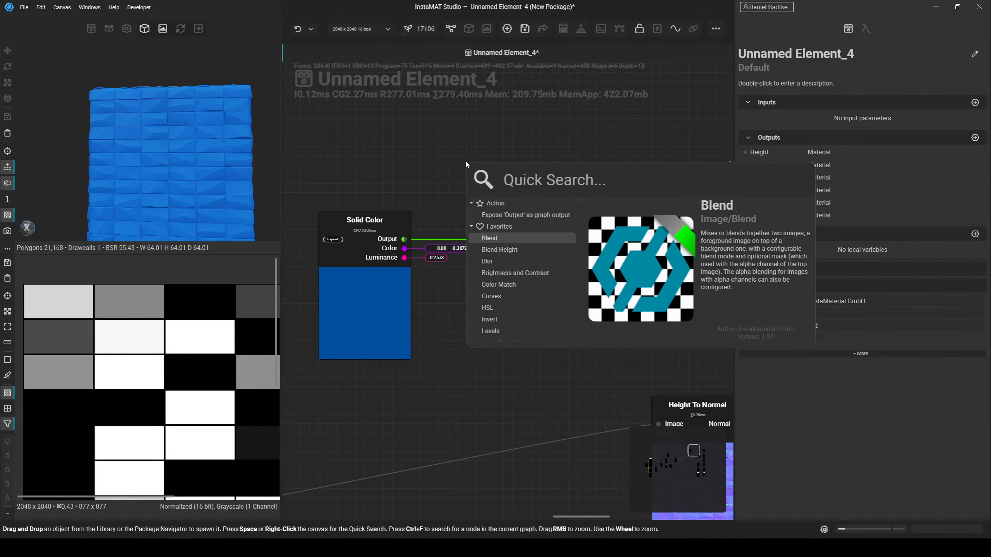
type("HC")
key("Return")
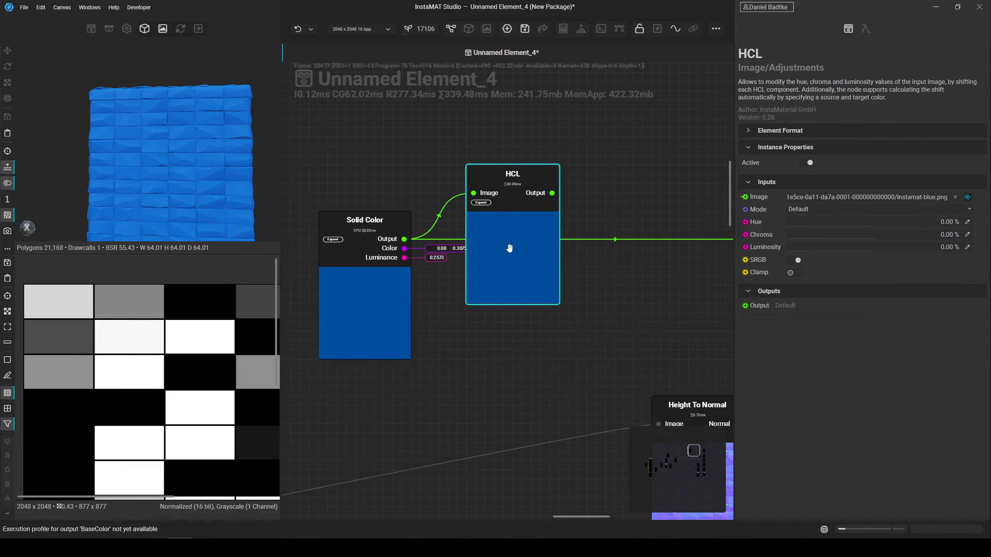
left_click_drag(511, 247, 509, 173)
left_click_drag(861, 250, 824, 249)
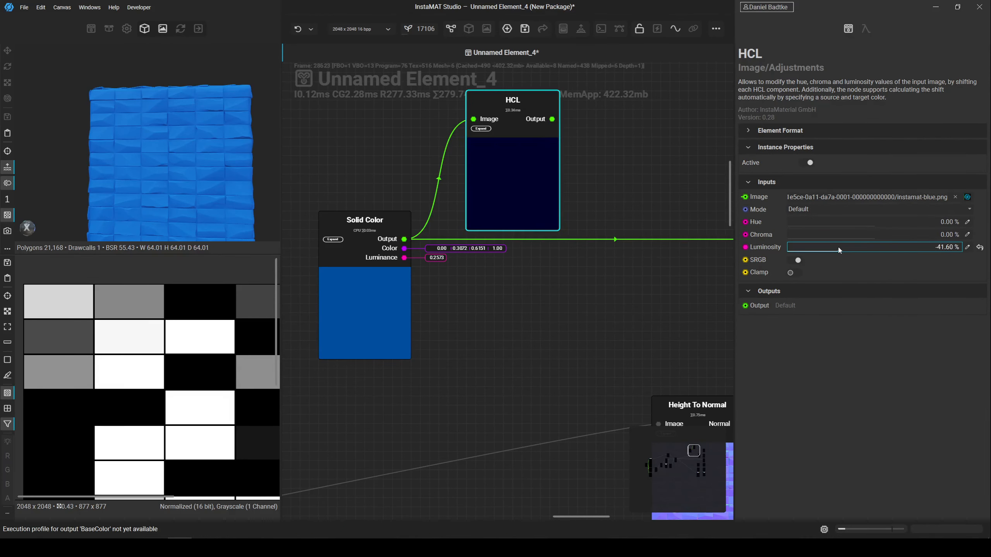
Add a Blend node with the HCL Output as Foreground and the blue Solid Color's Output as Background.
left_click(621, 217)
key("space")
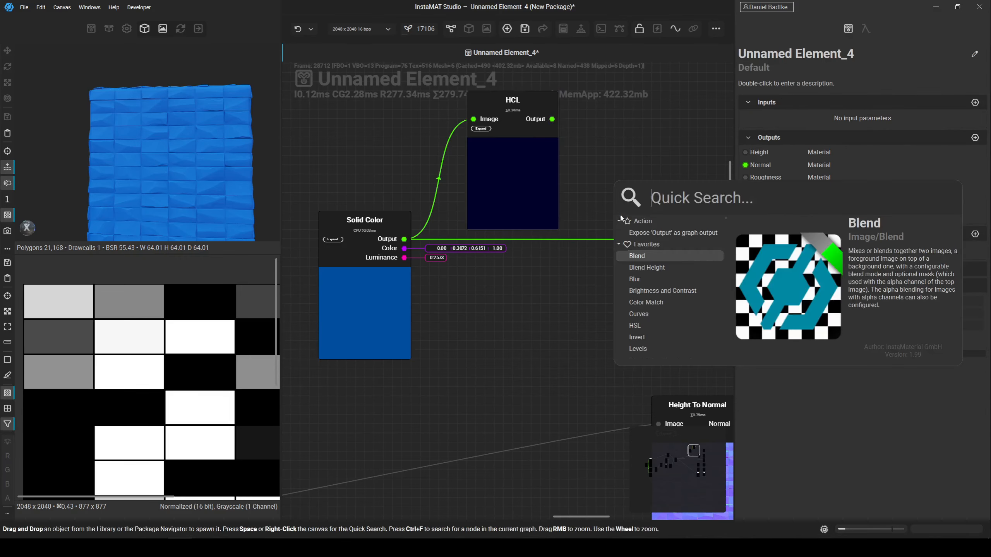
left_click(637, 256)
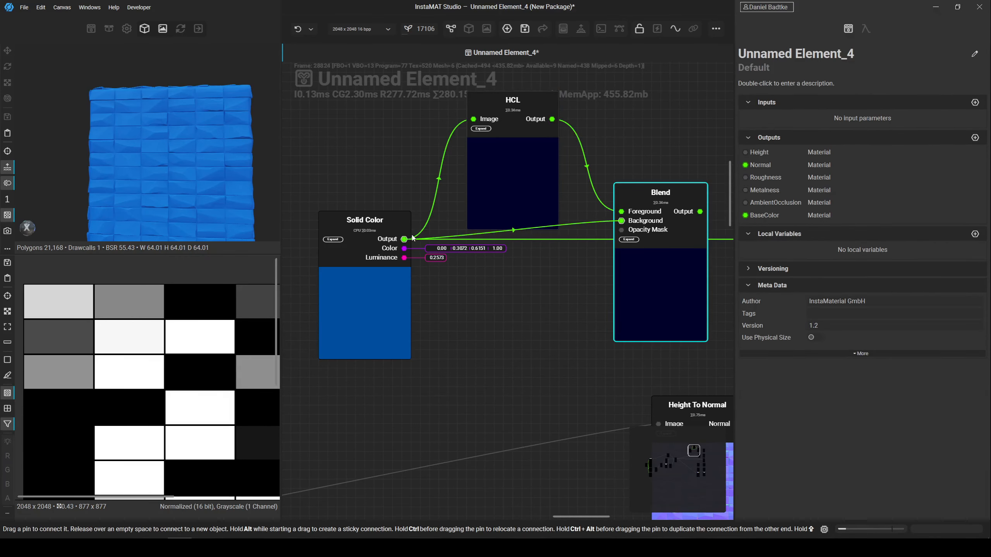
left_click_drag(621, 230, 554, 285)
scroll(576, 259, "down", 3)
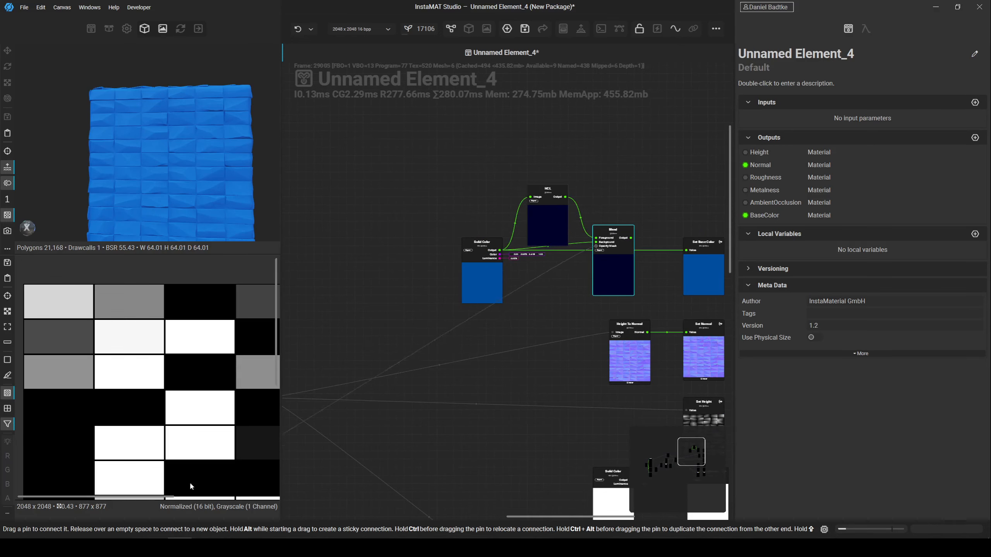
left_click_drag(190, 483, 718, 280)
scroll(82, 494, "down", 1)
left_click_drag(752, 234, 615, 231)
Open the node search for a new node fed by the Output of the last height Blend.
left_click(425, 285)
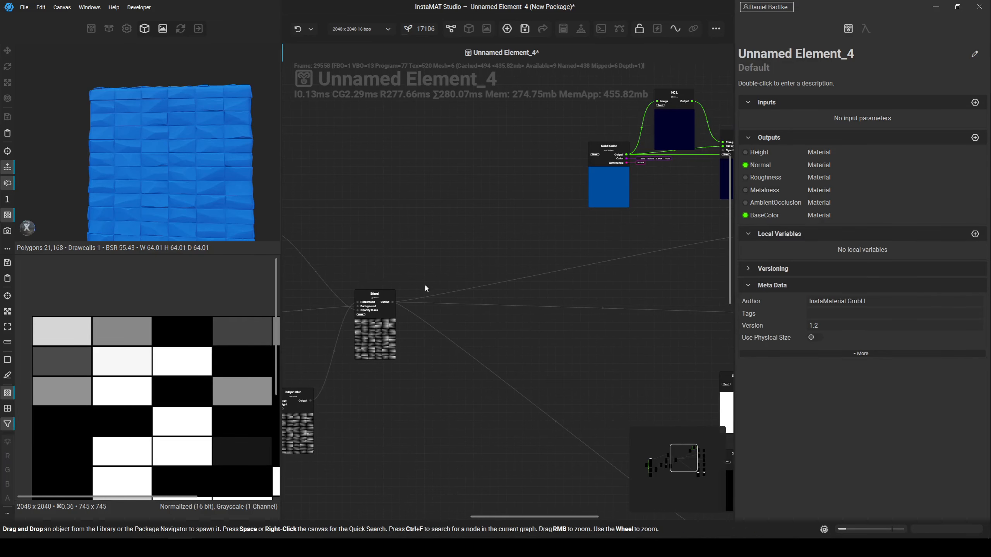
scroll(396, 290, "up", 2)
left_click_drag(391, 306, 432, 262)
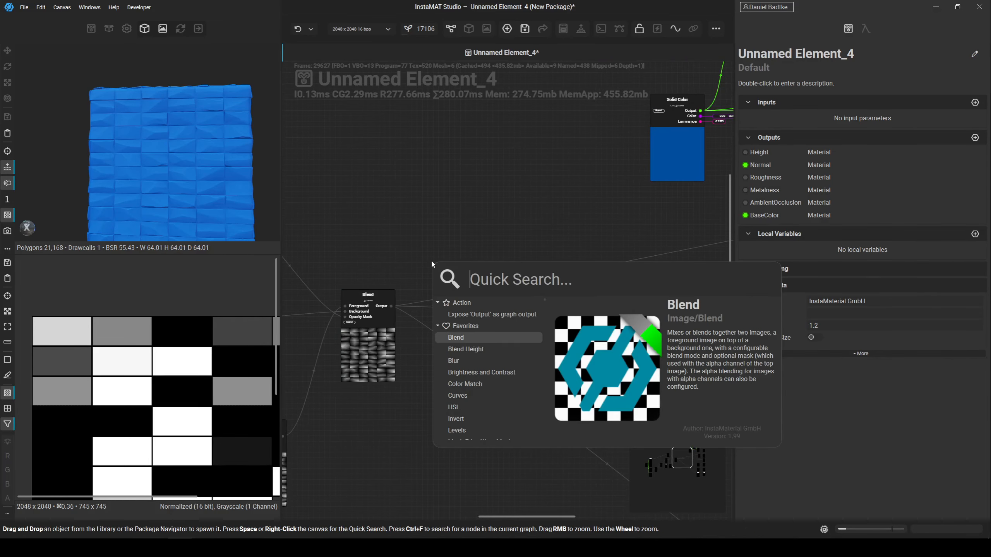
Add a Grayscale to Mask node fed by the brick height Blend and place it below the blue Solid Color node.
type("Gray")
key("Return")
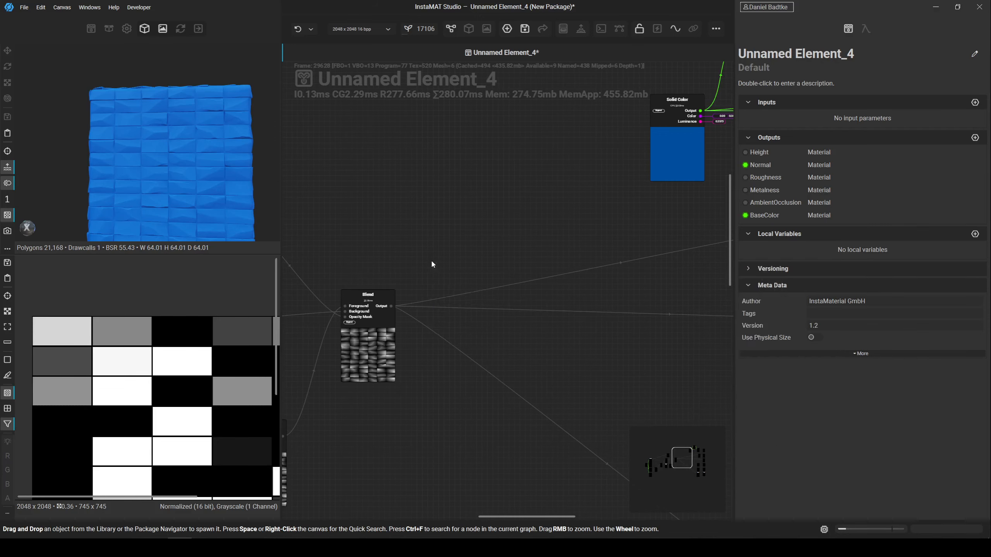
middle_click_drag(497, 318, 346, 358)
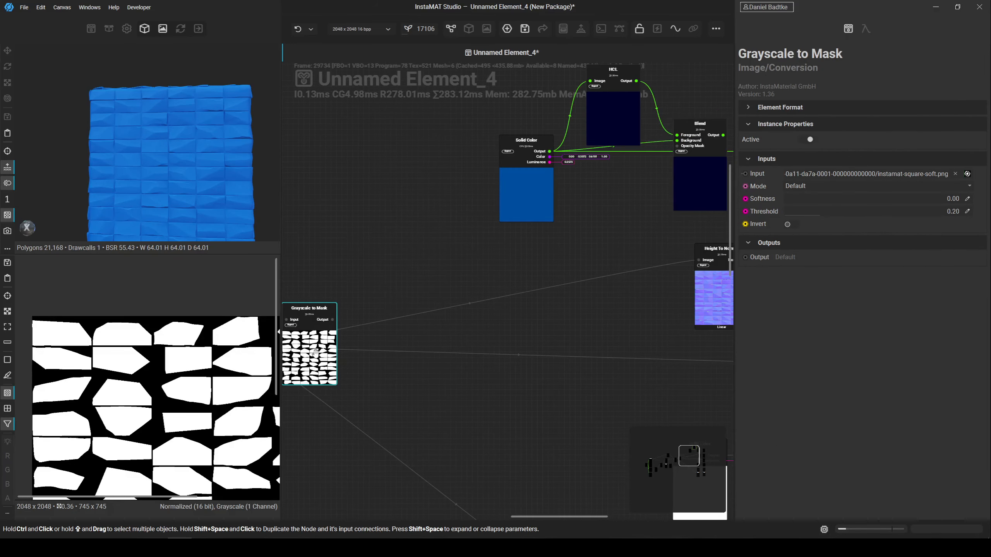
left_click_drag(315, 354, 523, 289)
middle_click_drag(523, 290, 472, 334)
scroll(482, 316, "up", 2)
left_click_drag(456, 349, 473, 338)
middle_click_drag(472, 338, 428, 374)
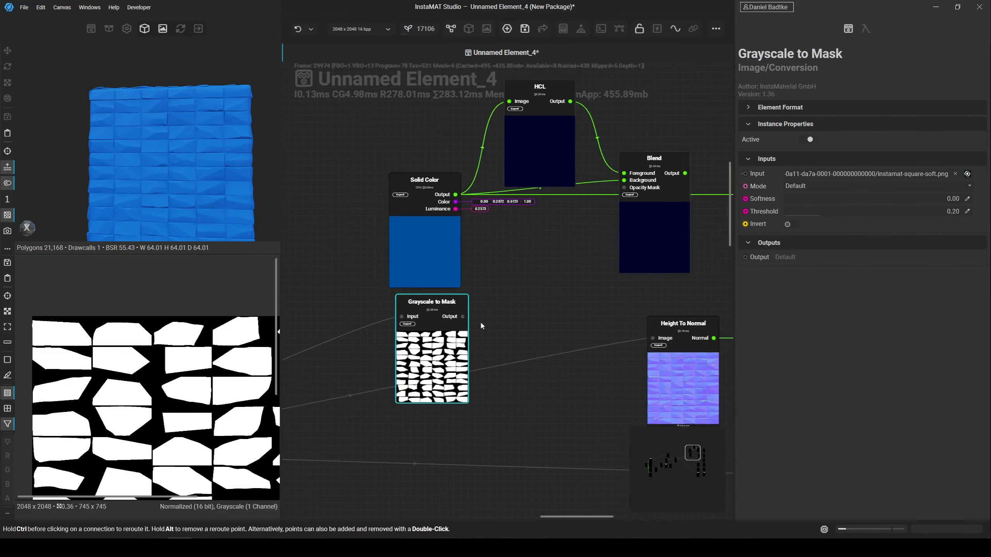
Connect the Grayscale to Mask output to the Opacity Mask of the Blend combining the HCL and Solid Color nodes.
left_click_drag(462, 317, 623, 188)
middle_click_drag(661, 246, 567, 281)
left_click(567, 281)
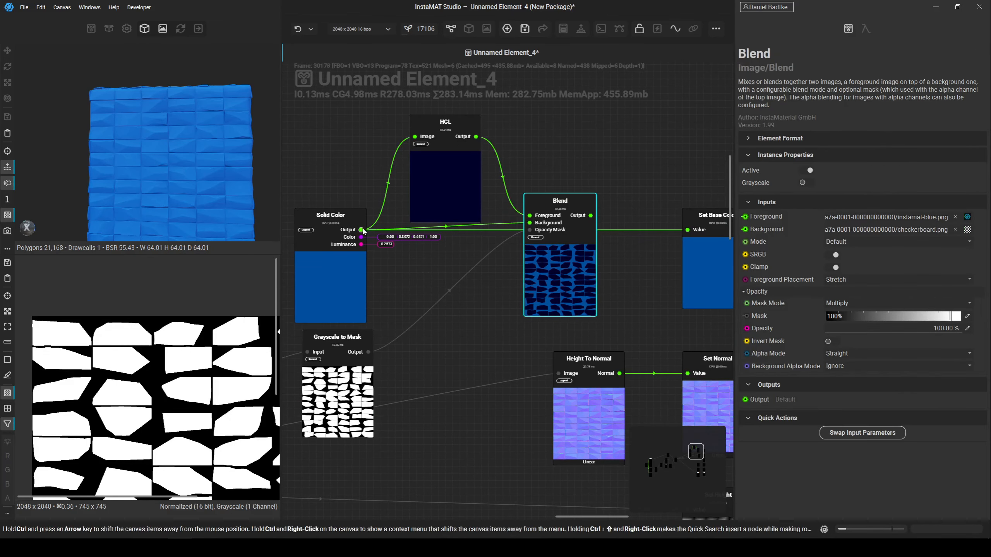
Feed the masked colour Blend into Set Base Color and enable Invert Mask on the Blend.
left_click_drag(361, 230, 591, 216, "shift")
left_click(563, 262)
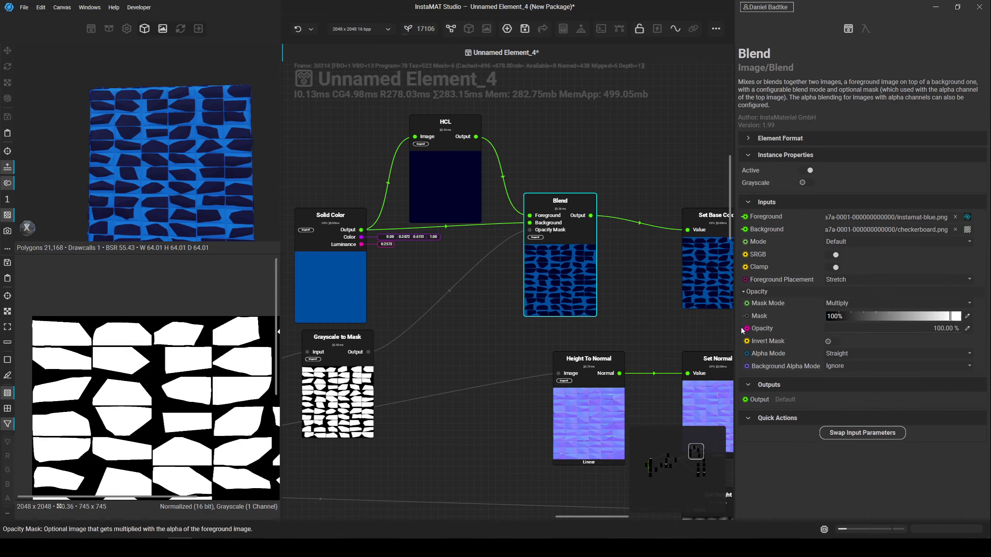
left_click(831, 341)
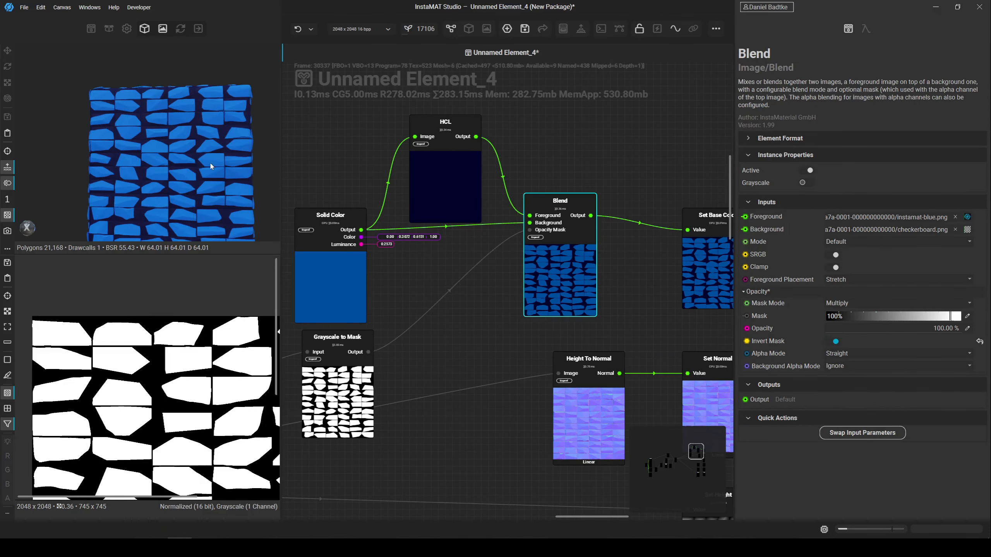
Set the Grayscale to Mask threshold to 0.01 and check the brick joints in the enlarged 3D view.
scroll(172, 130, "up", 5)
scroll(177, 139, "up", 3)
scroll(176, 141, "down", 3)
middle_click_drag(176, 142, 188, 146)
scroll(187, 145, "up", 3)
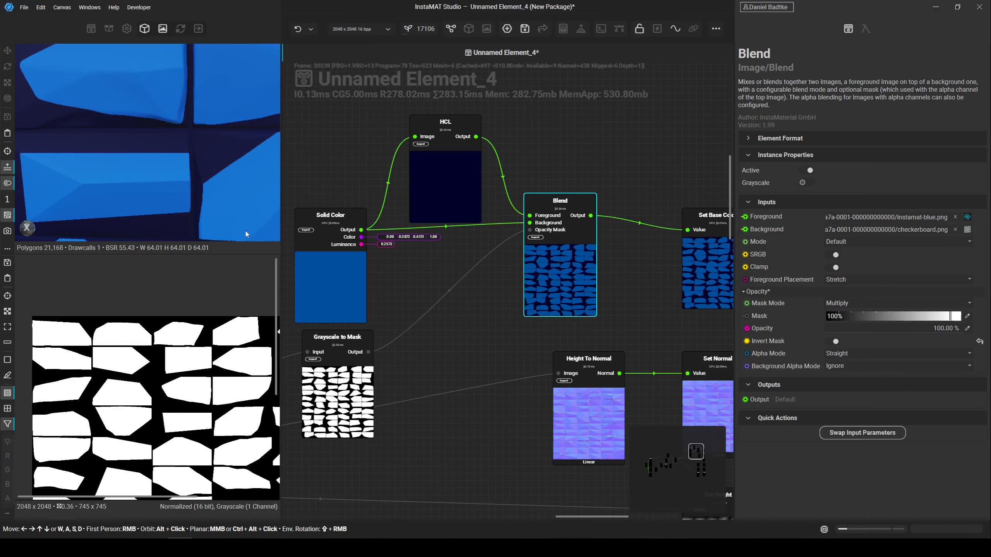
left_click(338, 339)
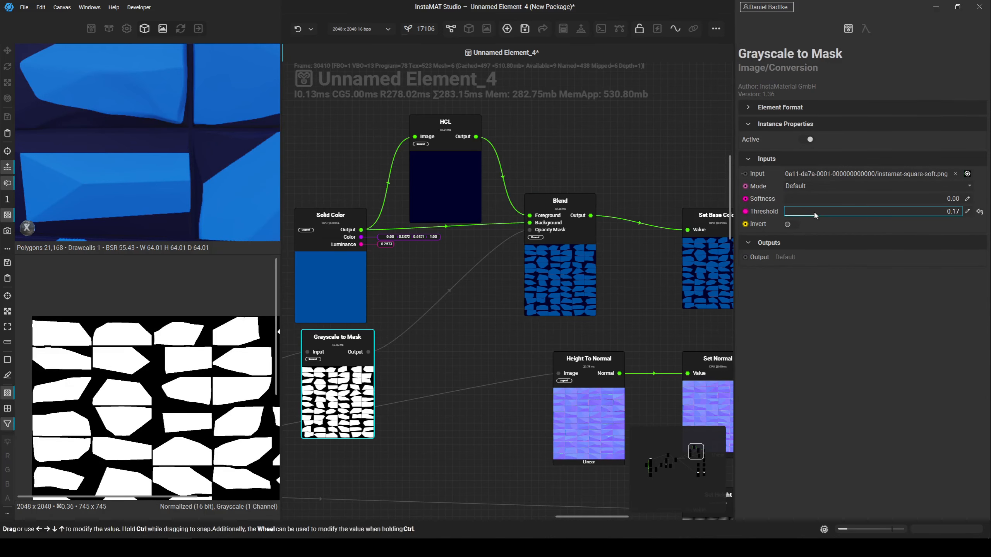
left_click_drag(814, 213, 778, 219)
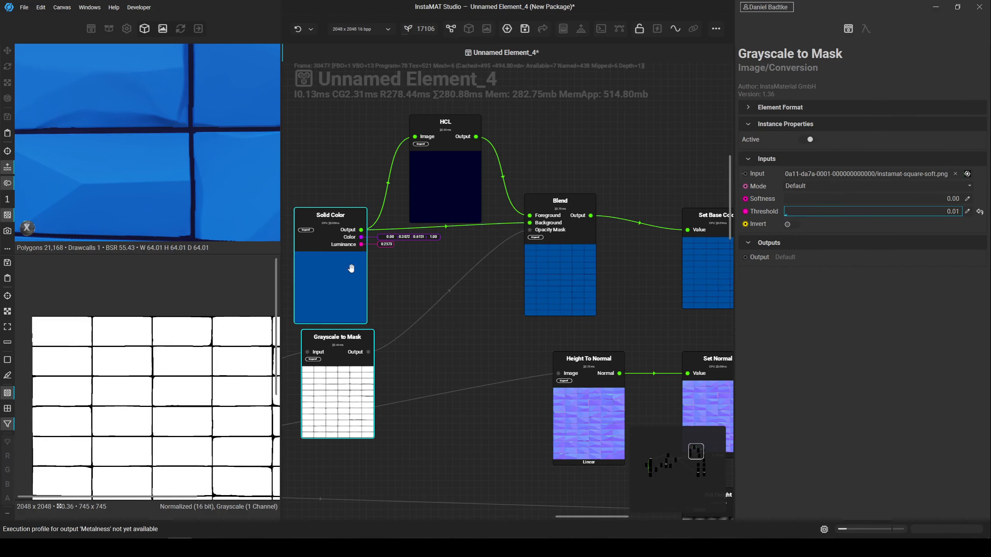
left_click(468, 28)
mouse_move(548, 239)
left_mouse_down()
mouse_move(533, 233)
mouse_move(564, 230)
mouse_move(504, 215)
mouse_move(524, 221)
mouse_move(522, 290)
mouse_move(562, 246)
left_mouse_up()
left_click(451, 28)
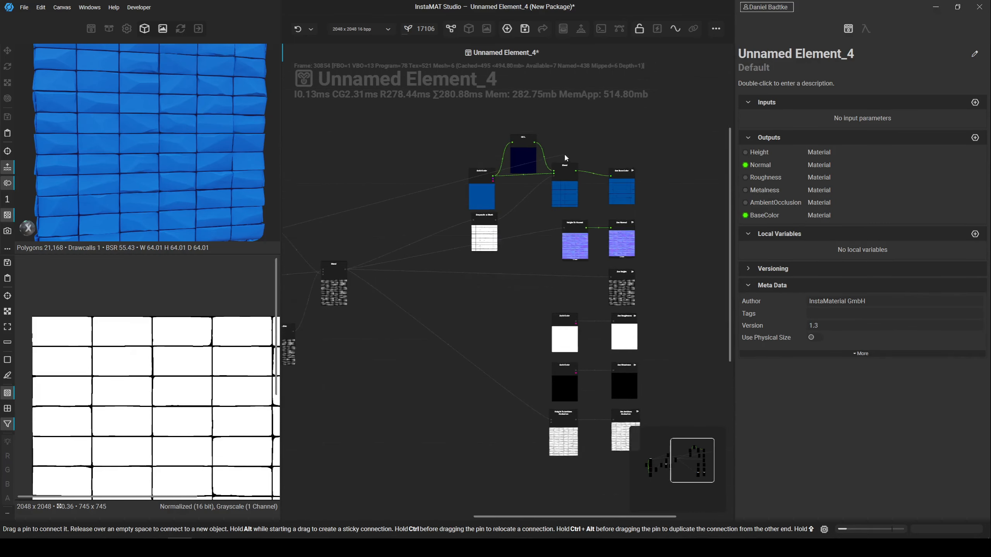
Add a Blend node carrying the random grayscale brick values, shift the colour nodes aside and place it beneath the colour Blend.
scroll(565, 157, "up", 2)
key("space")
left_click(623, 269)
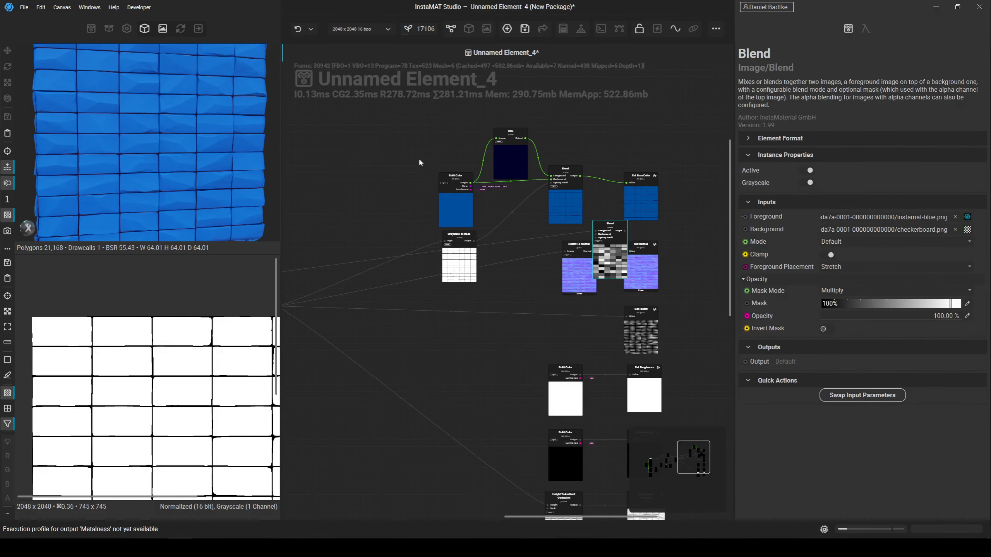
left_click_drag(419, 160, 559, 274)
left_click_drag(572, 211, 452, 215)
left_click_drag(600, 262, 435, 304)
scroll(472, 198, "up", 3)
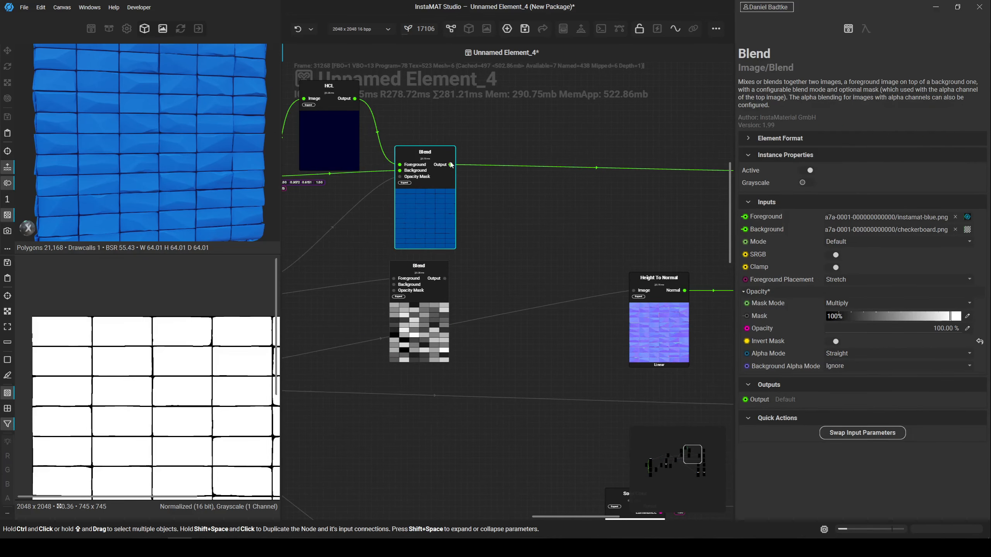
Add a second colour Blend after the first one and connect the grayscale brick Blend to its Opacity Mask.
mouse_move(451, 164)
left_mouse_down()
mouse_move(533, 189)
mouse_move(451, 165)
left_mouse_up()
left_click(563, 223)
left_click_drag(532, 206, 444, 279)
middle_click_drag(461, 269, 426, 312)
scroll(477, 226, "up", 2)
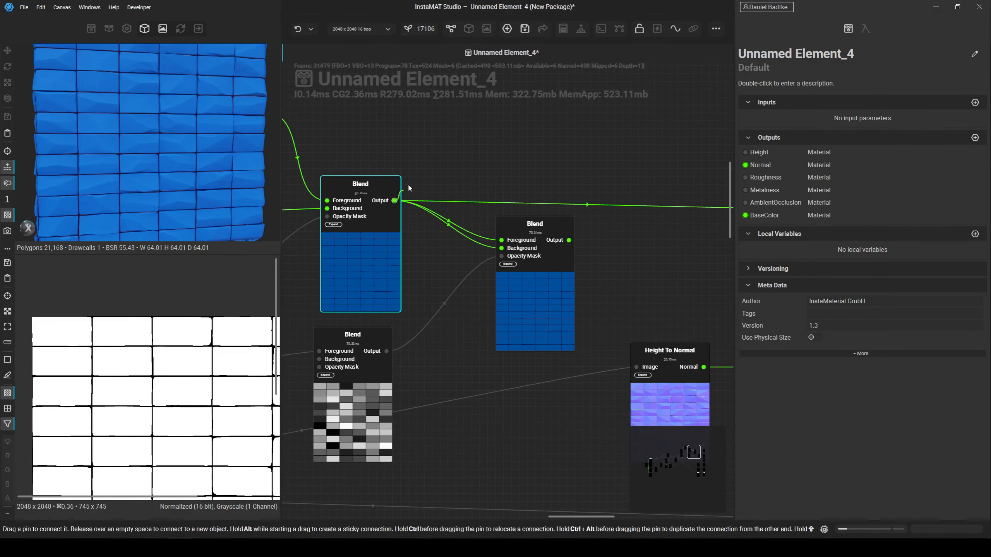
Add an HCL node fed by the first colour Blend and arrange it above and between the two colour Blends.
right_click(451, 131)
type("HC")
key("Return")
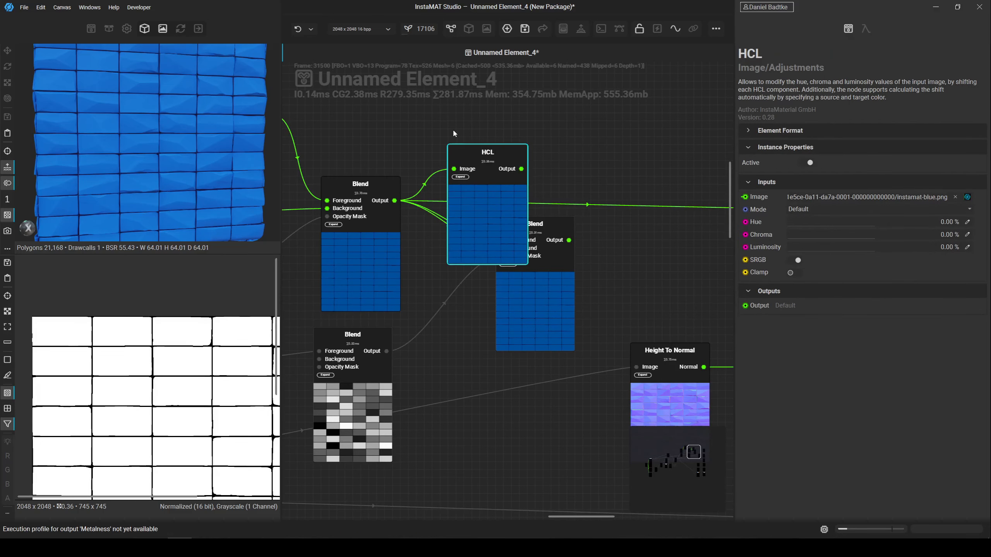
left_click_drag(468, 205, 445, 149)
left_click_drag(544, 275, 592, 244)
Set the new HCL node's Luminosity to -6.34 % and connect its output to the second colour Blend's Foreground.
left_click(467, 164)
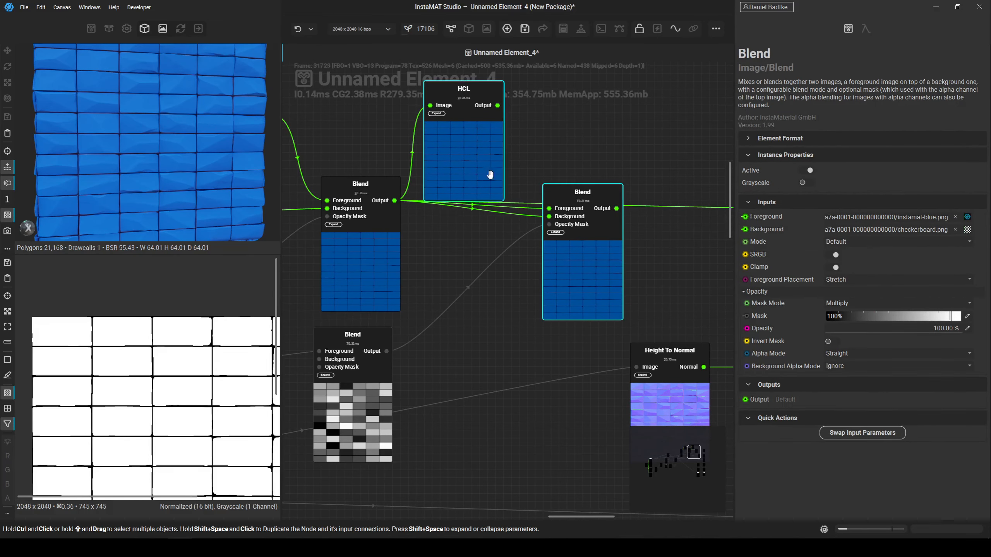
left_click_drag(870, 253, 868, 248)
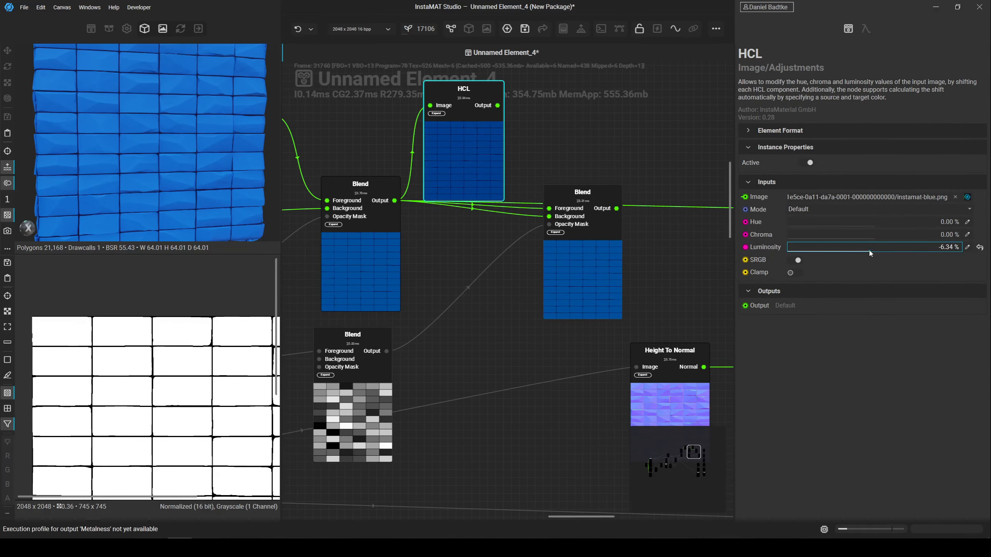
left_click_drag(497, 105, 555, 211)
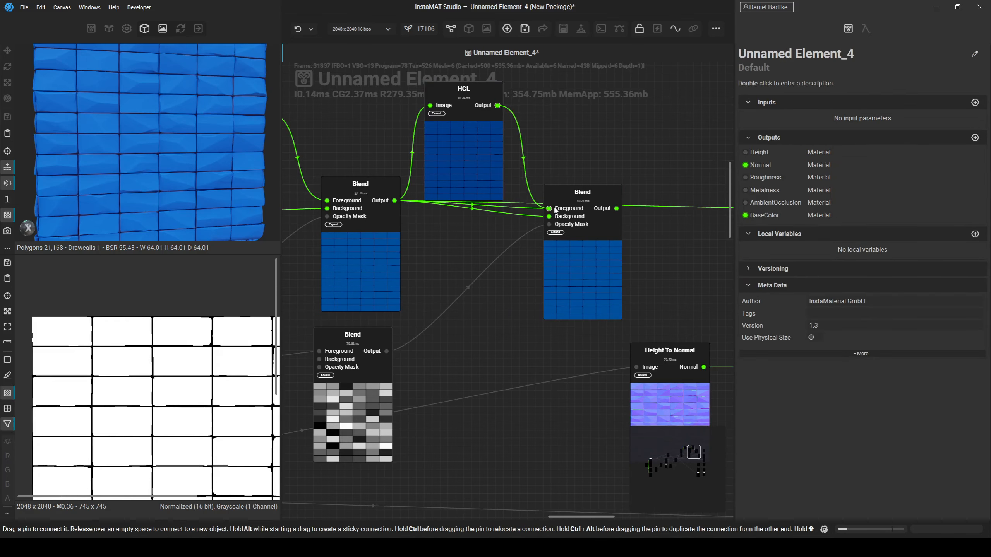
Feed the second colour Blend into Set Base Color and check the per-brick colour variation on the 3D model.
left_click_drag(394, 200, 624, 212, "ctrl")
left_click(586, 246)
scroll(164, 151, "up", 3)
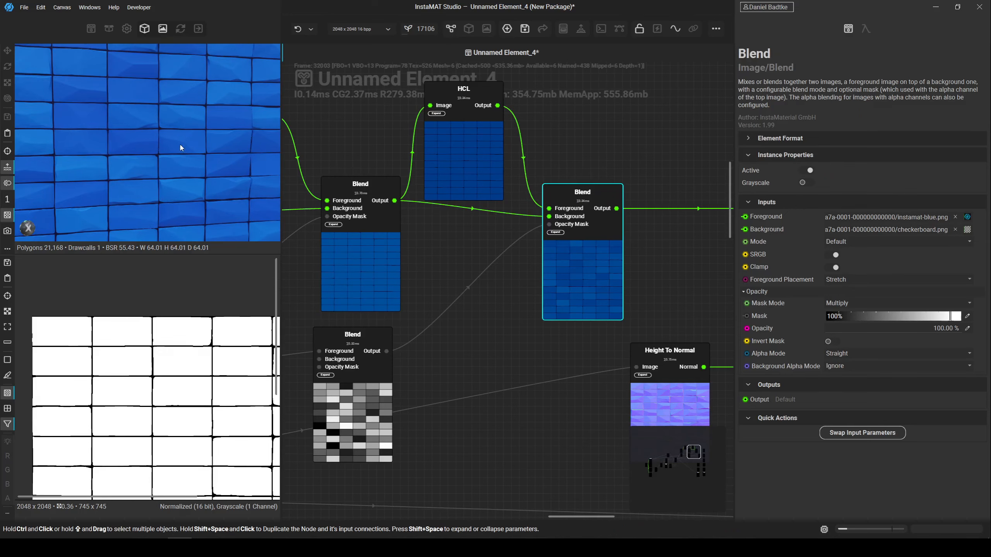
left_click_drag(181, 148, 156, 148, "alt")
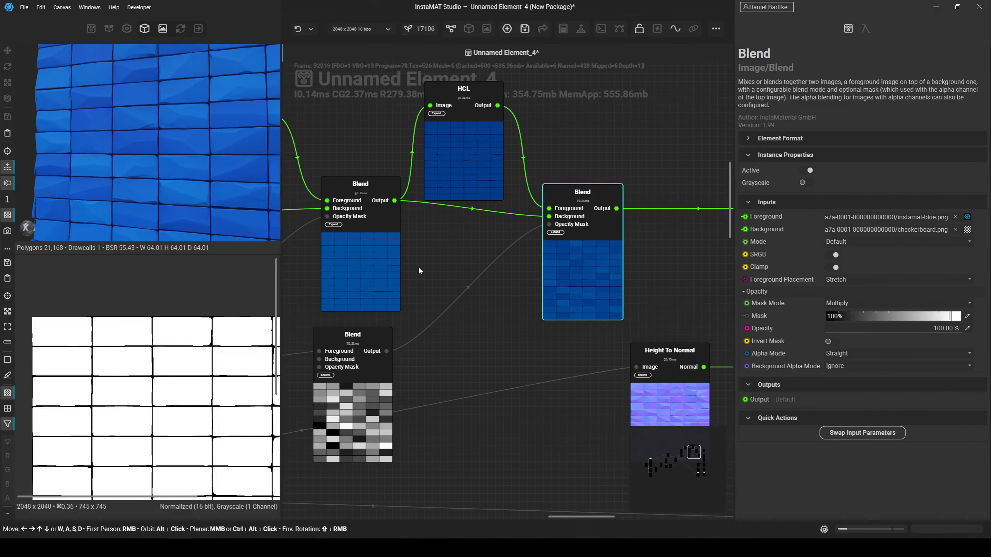
Move the white Solid Color node feeding Set Roughness farther from it to make room in the graph.
scroll(470, 318, "down", 3)
middle_click_drag(470, 317, 485, 202)
scroll(485, 204, "down", 2)
left_click_drag(578, 319, 477, 321)
Search the node library for "grunge" and add the Artistic 2 node to the graph.
left_click(434, 265)
key("space")
type("grunge")
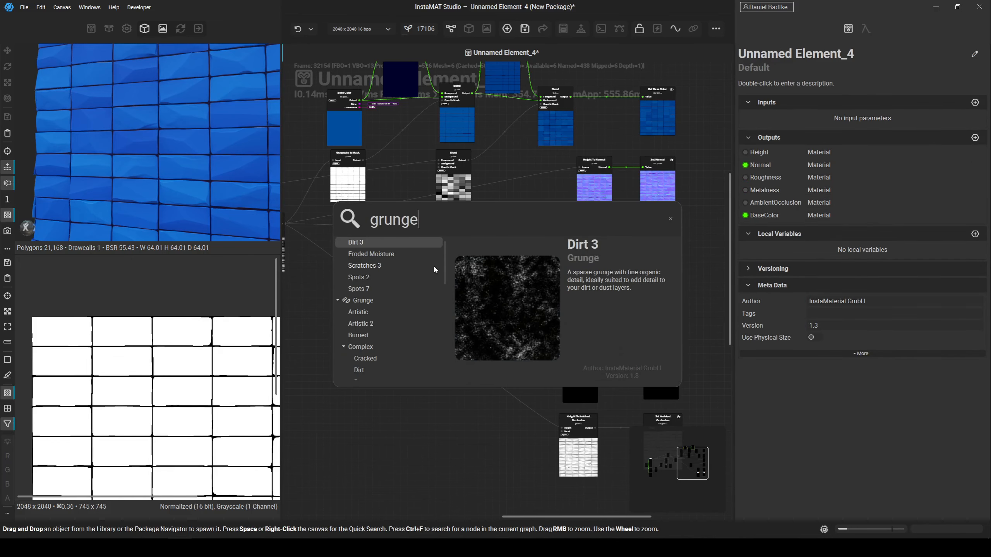
key("Down")
key("Down")
key("Down")
key("Down")
key("Down")
key("Down")
key("Down")
key("Down")
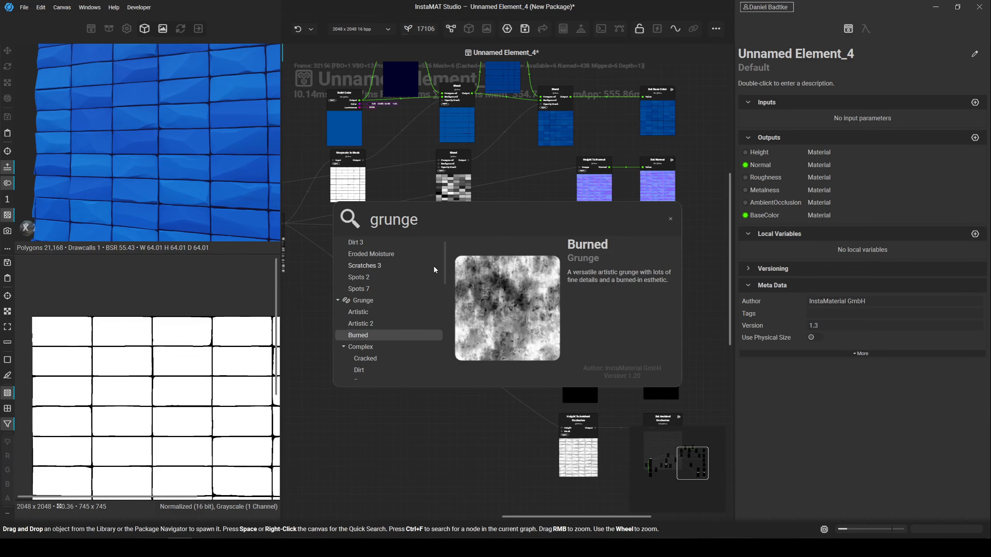
key("Up")
key("Escape")
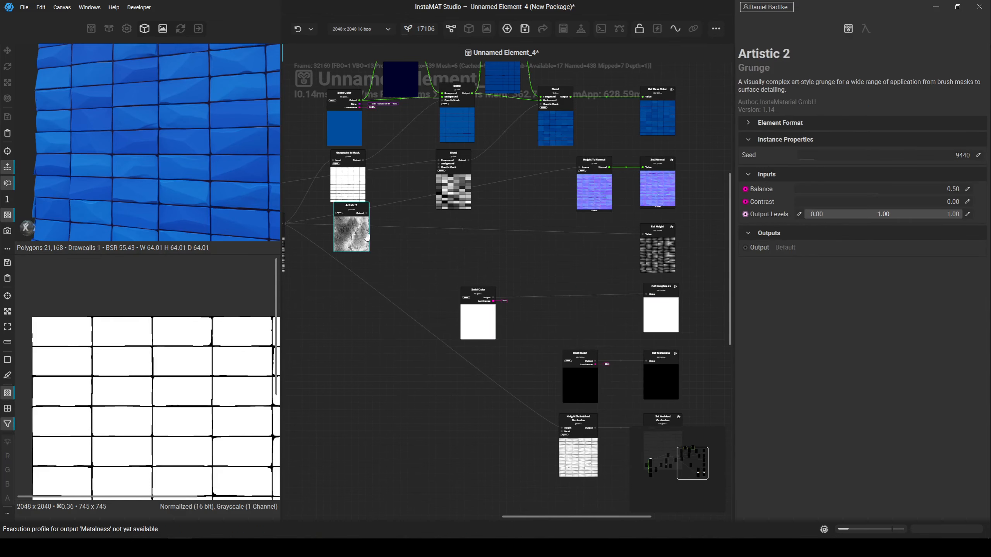
Place the Artistic 2 node above the white Solid Color and connect its output to Set Roughness.
left_click_drag(343, 228, 463, 254)
scroll(509, 265, "up", 4)
middle_click_drag(510, 265, 473, 257)
scroll(473, 257, "down", 1)
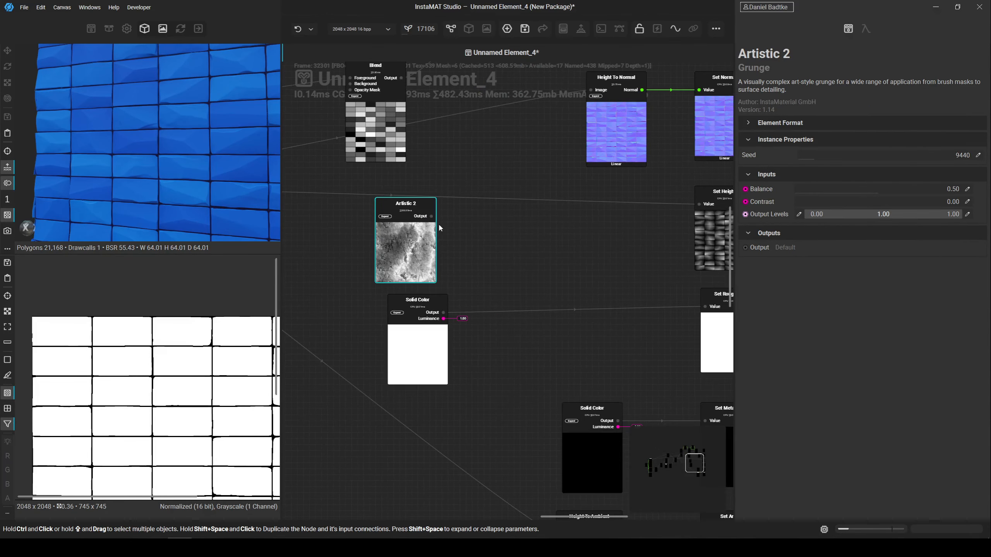
left_click_drag(432, 216, 436, 216)
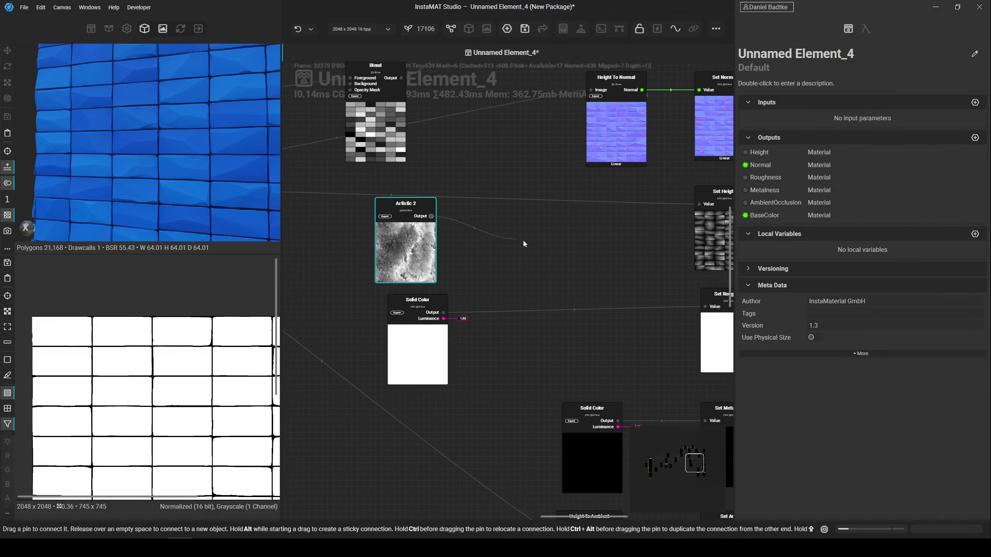
left_click_drag(524, 243, 656, 306)
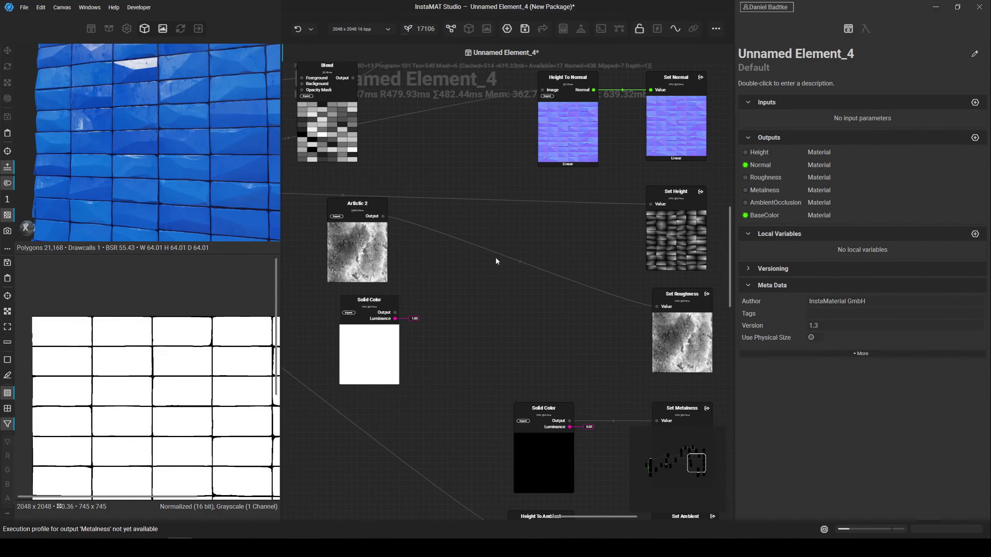
Examine the brick wall's roughness reflections in the enlarged 3D view from several angles, ending back at the node graph.
left_click_drag(179, 155, 199, 153, "alt")
left_click(467, 29)
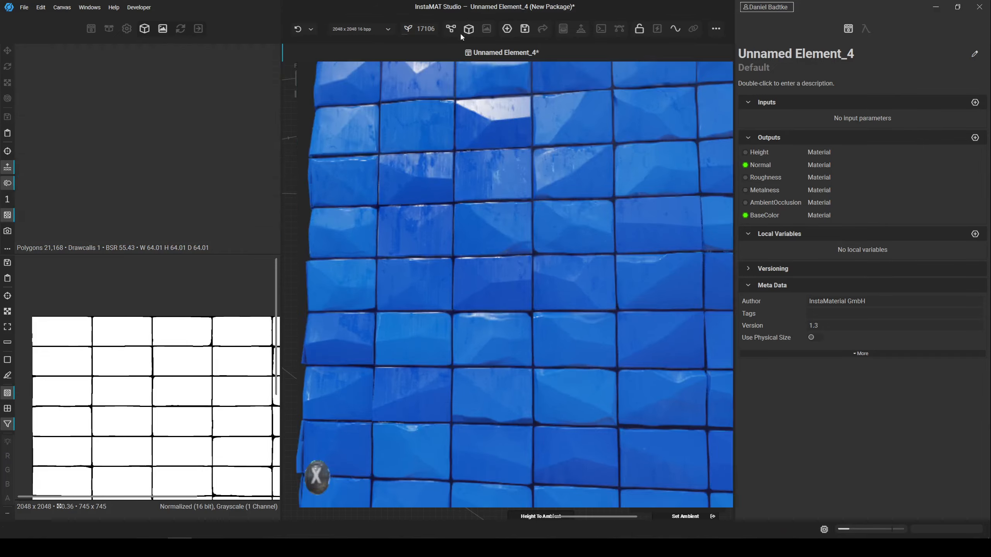
scroll(460, 243, "down", 5)
mouse_move(460, 243)
left_mouse_down("alt")
mouse_move(506, 235)
mouse_move(441, 243)
mouse_move(480, 244)
left_mouse_up("alt")
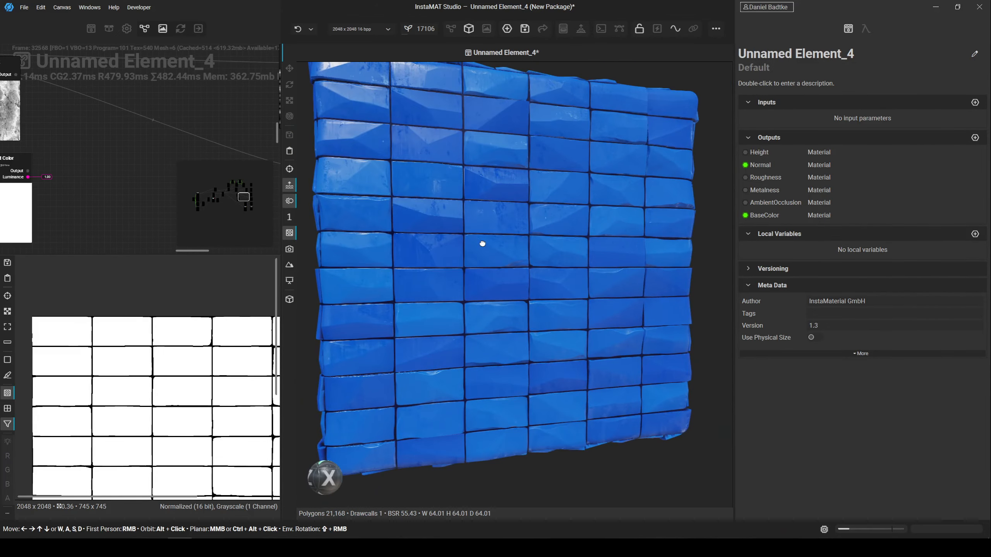
left_click_drag(466, 207, 517, 243, "alt")
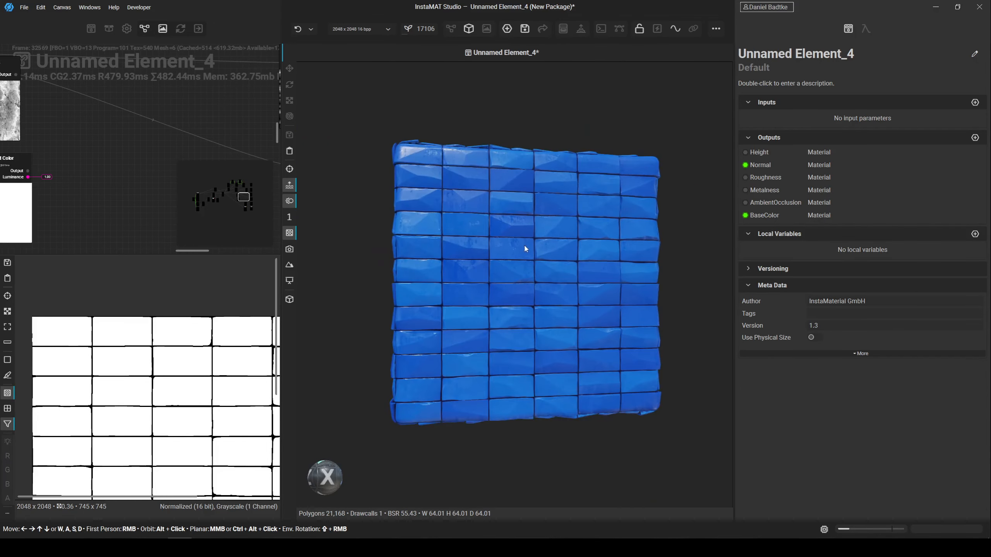
scroll(523, 234, "up", 5)
left_click(450, 30)
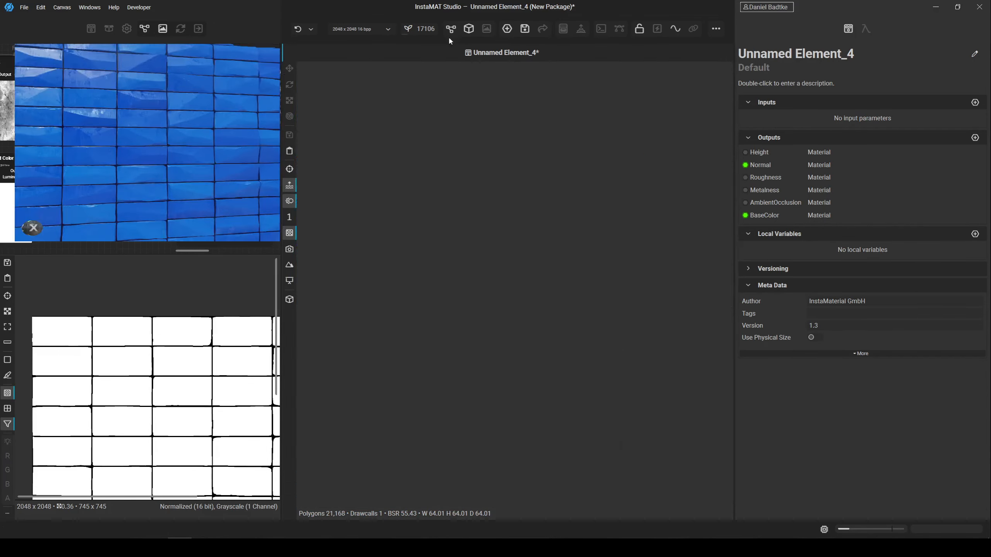
Review the complete brick material graph from the source pattern nodes through to the material outputs.
middle_click_drag(554, 233, 580, 236)
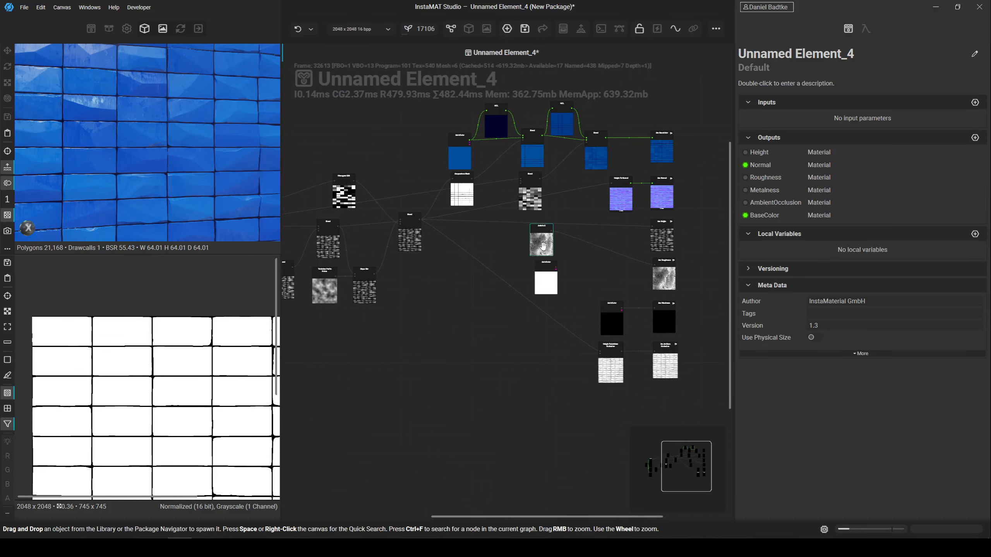
middle_click_drag(453, 318, 624, 306)
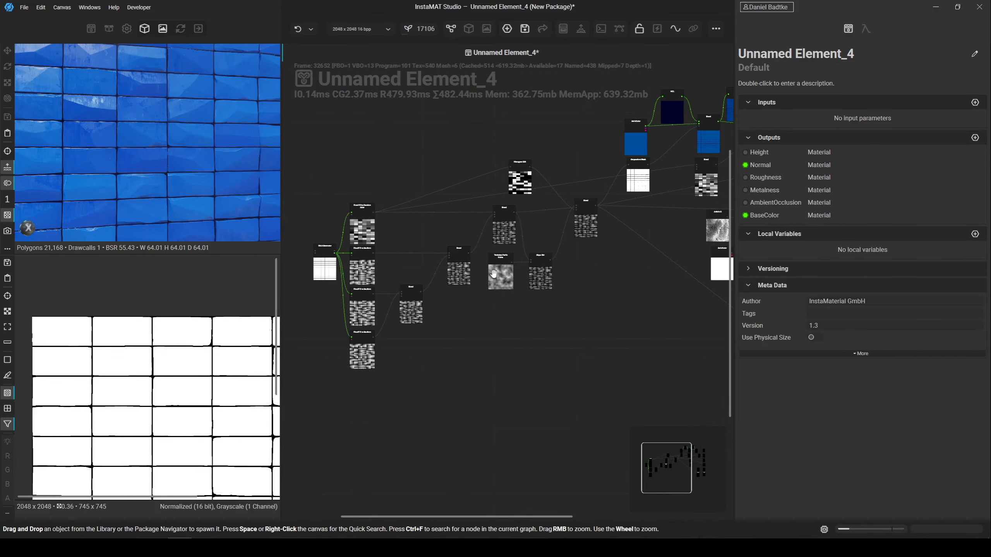
left_click_drag(325, 137, 586, 364)
left_click_drag(586, 224, 443, 234)
middle_click_drag(509, 318, 440, 319)
middle_click_drag(509, 335, 400, 349)
middle_click_drag(486, 352, 464, 381)
left_click(469, 373)
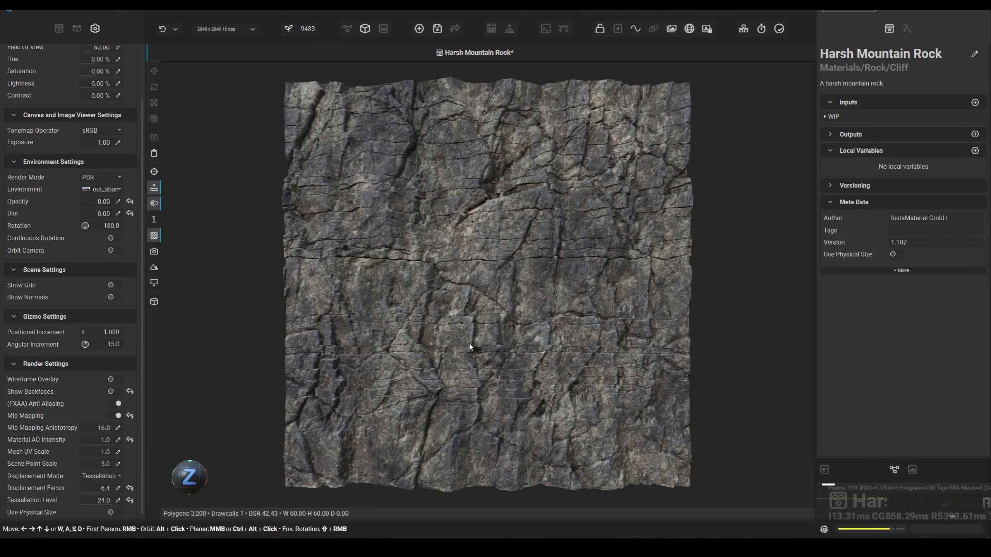
Examine the Harsh Mountain Rock material on the 3D model and look through its node graph.
mouse_move(439, 352)
left_mouse_down("alt")
mouse_move(486, 350)
mouse_move(415, 354)
mouse_move(459, 359)
mouse_move(423, 358)
mouse_move(448, 360)
left_mouse_up("alt")
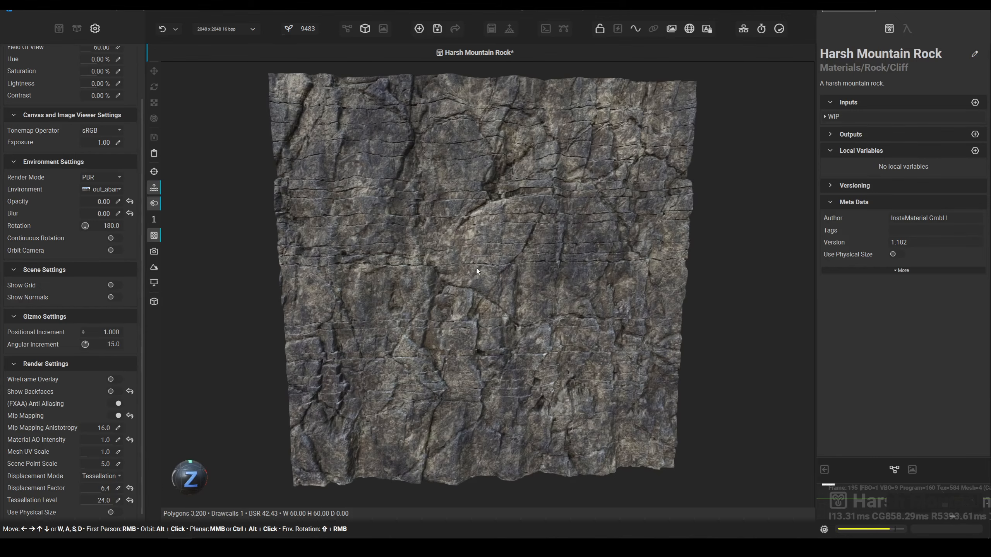
left_click(347, 29)
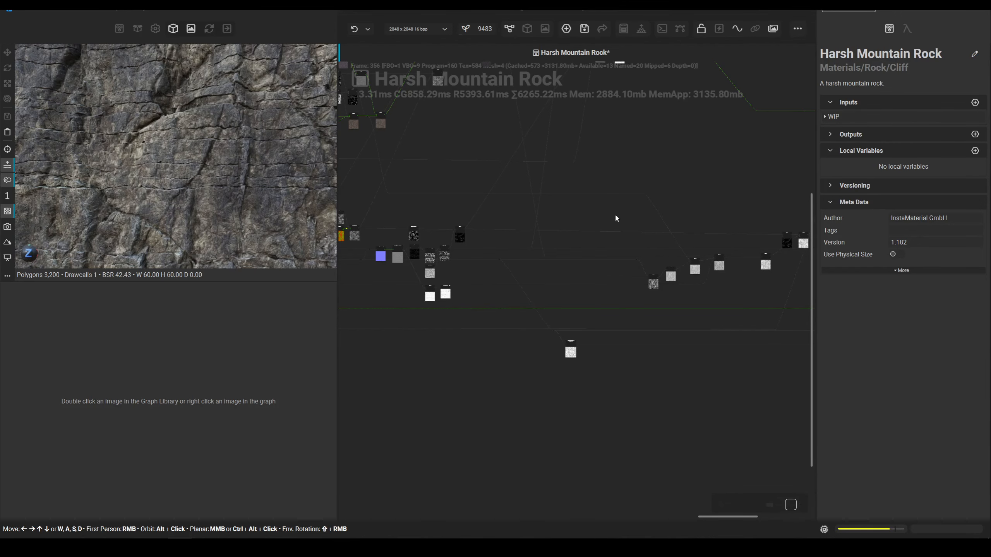
middle_click_drag(610, 207, 608, 204)
middle_click_drag(534, 229, 609, 211)
middle_click_drag(477, 219, 584, 231)
middle_click_drag(472, 221, 627, 281)
middle_click_drag(473, 266, 611, 221)
middle_click_drag(466, 221, 623, 201)
scroll(433, 201, "up", 1)
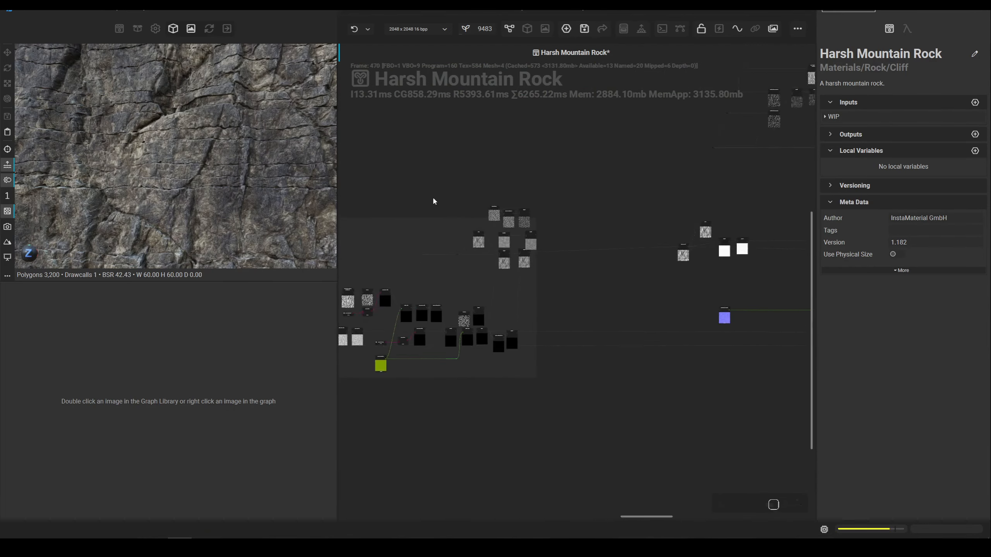
Look through the Harsh Mountain Rock graph back to the Directional Warp and Blend nodes near its start.
scroll(433, 201, "up", 6)
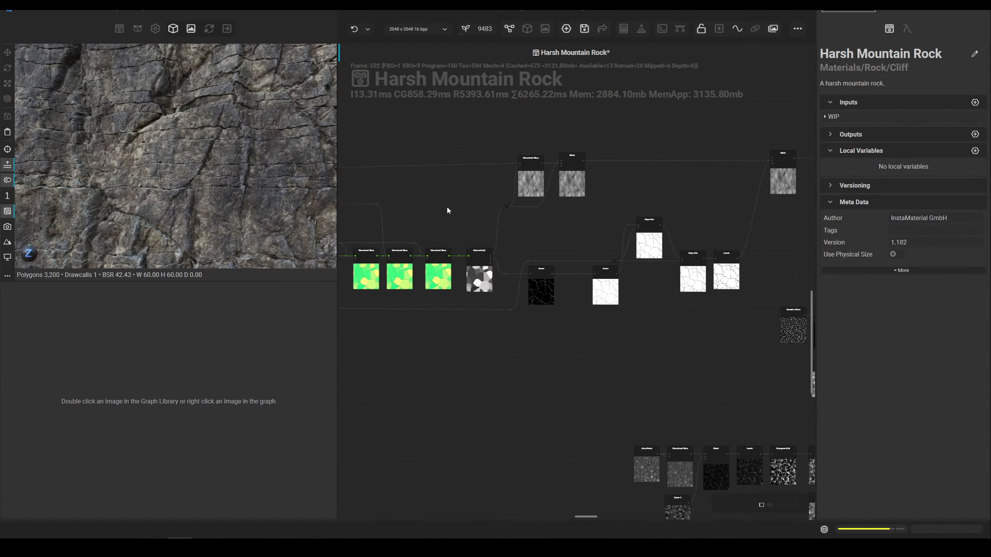
scroll(447, 211, "down", 2)
middle_click_drag(447, 211, 584, 210)
scroll(491, 207, "down", 2)
middle_click_drag(491, 208, 640, 204)
middle_click_drag(468, 213, 635, 217)
middle_click_drag(482, 249, 635, 291)
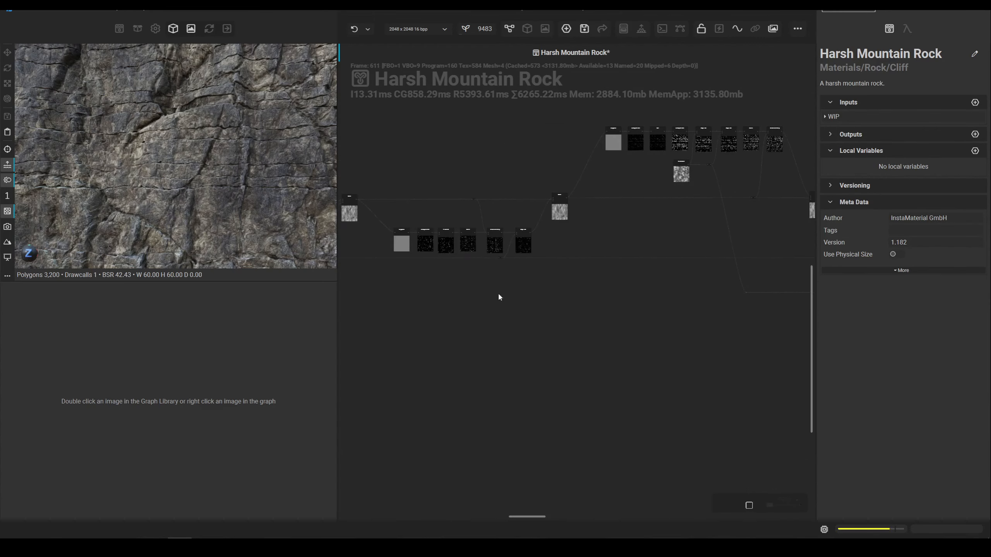
middle_click_drag(466, 295, 632, 311)
middle_click_drag(467, 313, 655, 291)
scroll(435, 210, "up", 4)
middle_click_drag(407, 174, 595, 217)
scroll(463, 200, "up", 1)
middle_click_drag(445, 272, 622, 266)
middle_click_drag(454, 243, 577, 240)
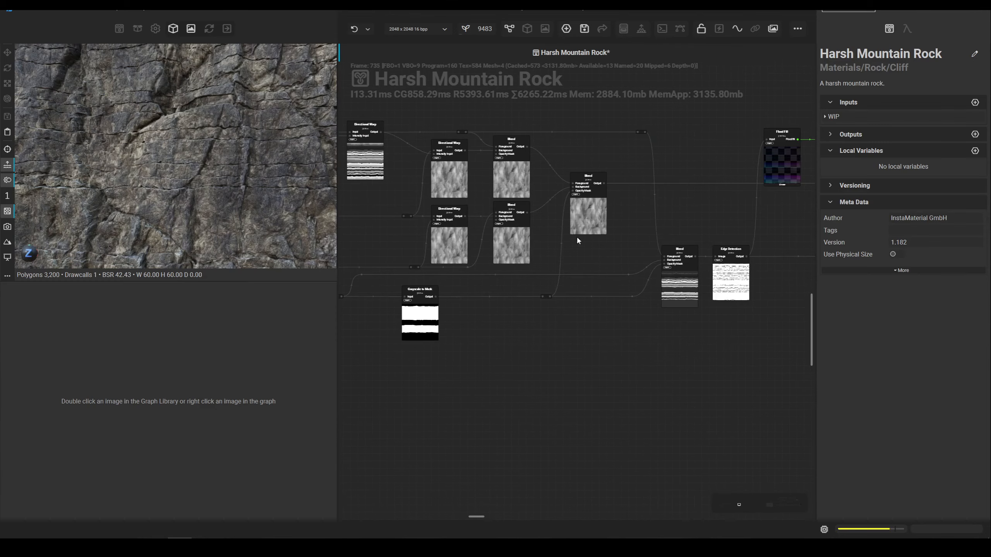
scroll(413, 173, "up", 2)
middle_click_drag(414, 174, 520, 176)
Compare the intensity settings of the two stacked Directional Warp nodes and review the stripe pattern nodes that feed them.
left_click(584, 267)
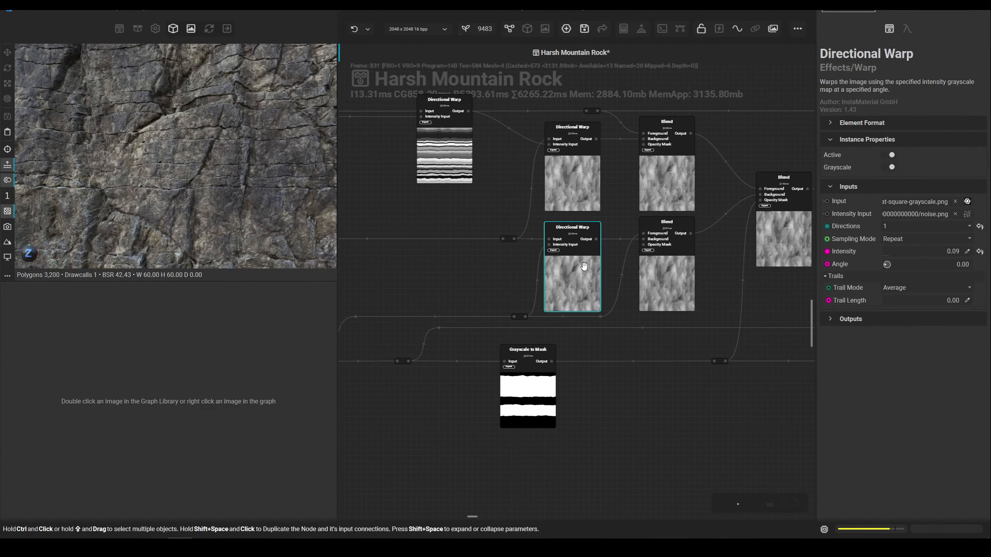
left_click(580, 178)
left_click(581, 261)
left_click(582, 178)
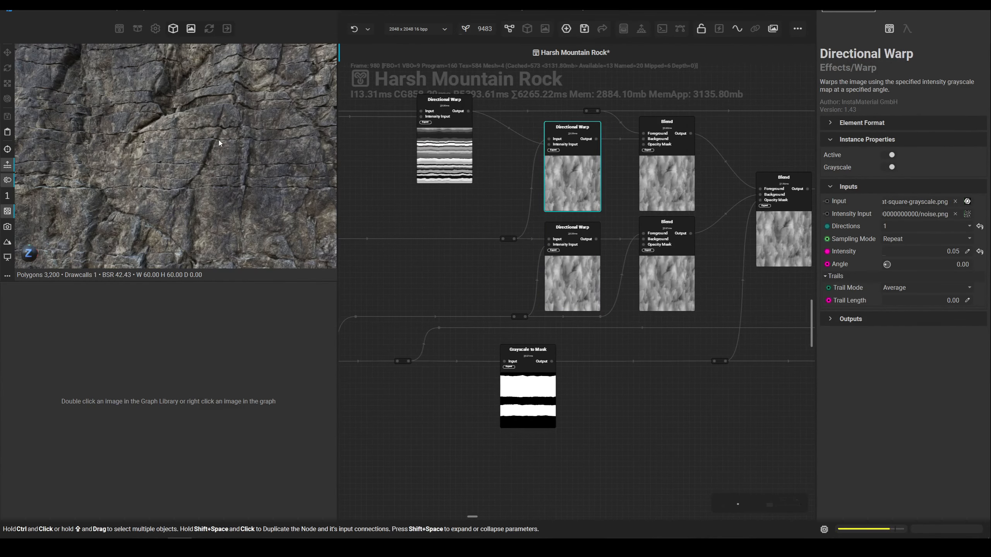
middle_click_drag(483, 203, 480, 225)
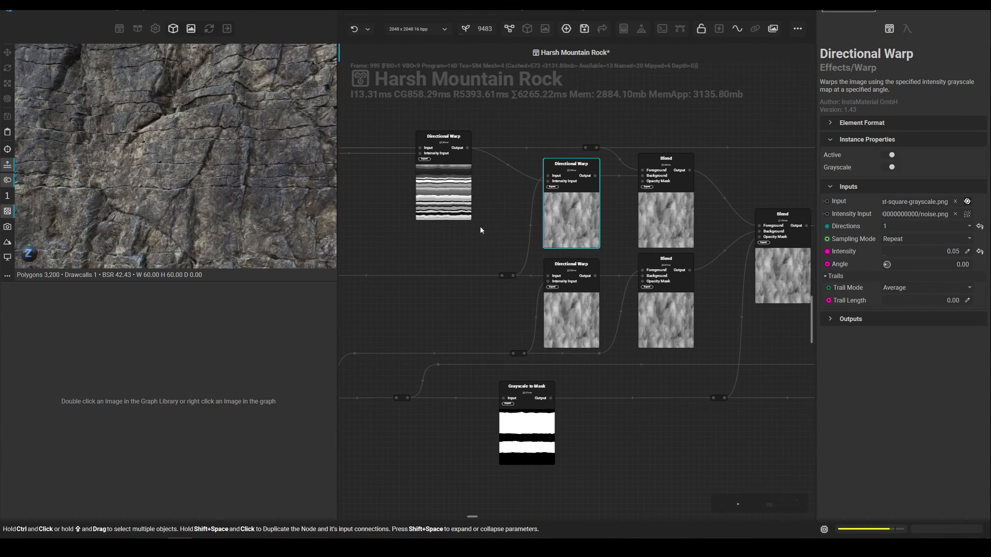
middle_click_drag(430, 188, 656, 237)
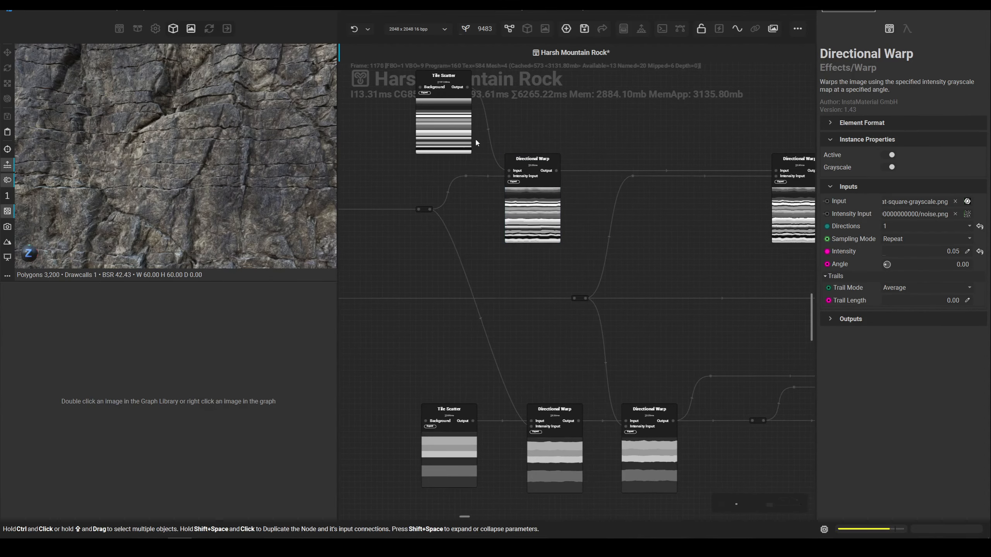
middle_click_drag(775, 267, 433, 217)
scroll(554, 213, "up", 3)
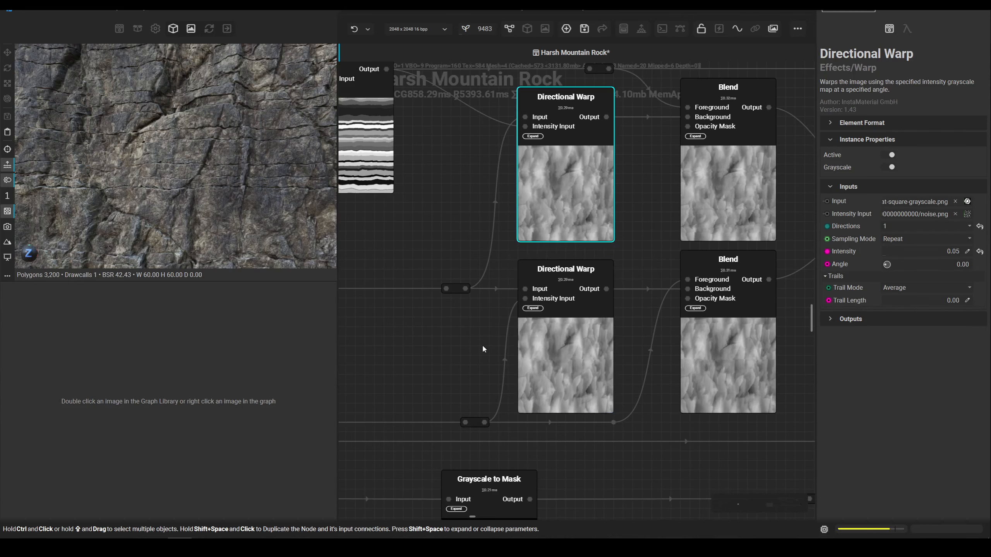
left_click(559, 353)
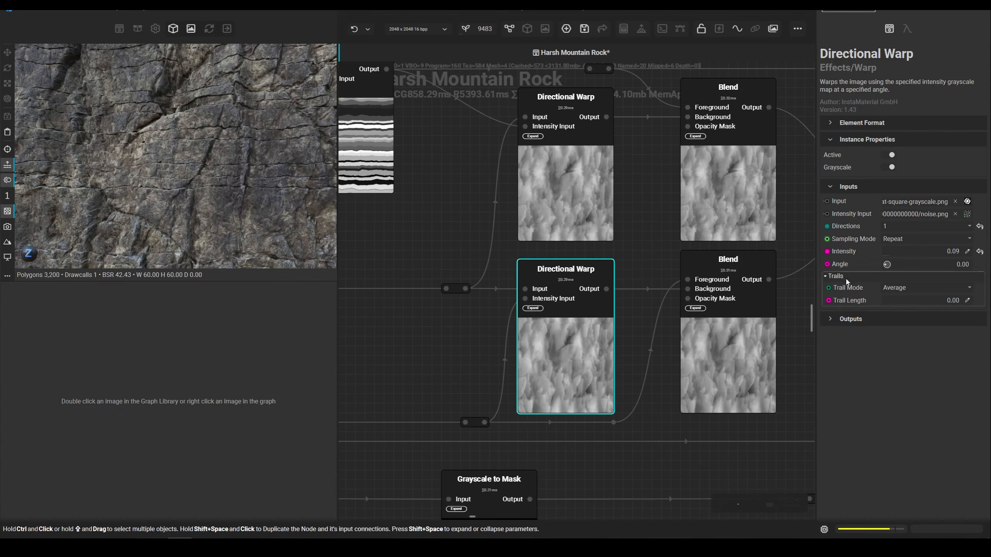
Add a Lerp Float node beside the two Directional Warp nodes and set its B value to 0.05.
left_click_drag(445, 339, 521, 347)
key("Tab")
type("lerp")
key("Return")
double_click(962, 161)
type("0.05")
key("Return")
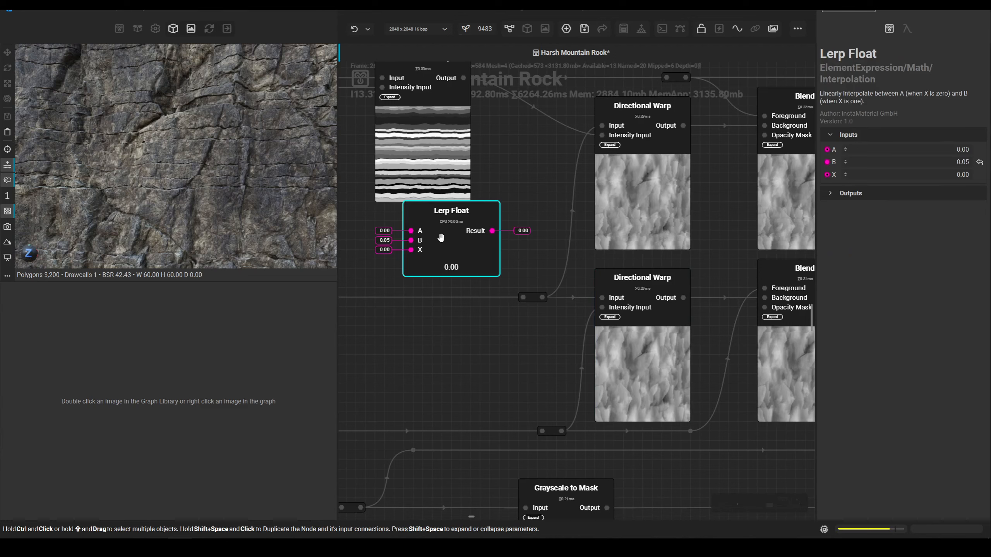
Duplicate the Lerp Float node below the original and set the copy's B value to 0.09.
left_click_drag(440, 239, 446, 340, "shift")
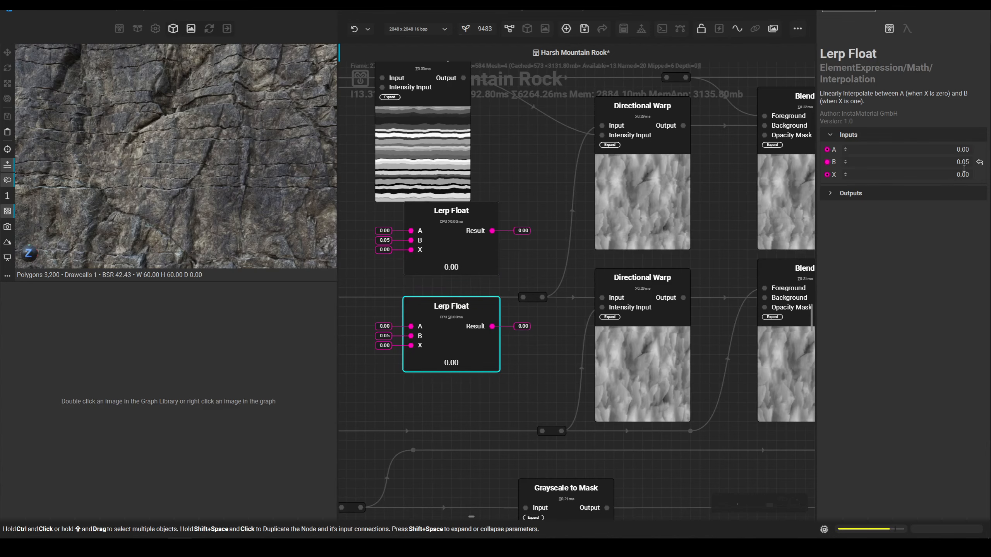
left_click_drag(965, 162, 971, 162)
type("9")
key("Return")
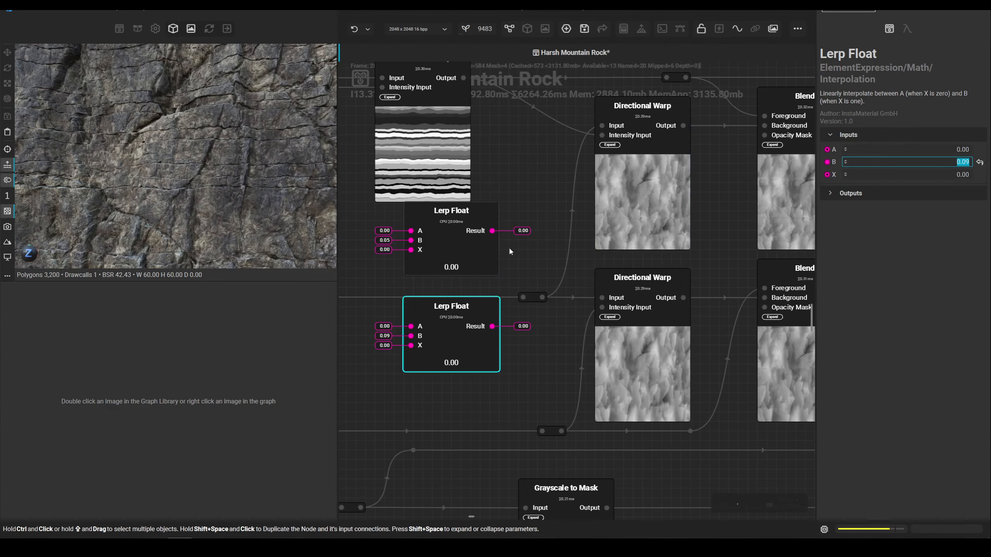
Expose the upper Lerp Float's X as graph input "Horizontal Cracks" and connect that input to the lower Lerp Float's X.
left_click(416, 271, "ctrl")
middle_click_drag(416, 270, 533, 276)
scroll(532, 275, "up", 2)
left_click(585, 267)
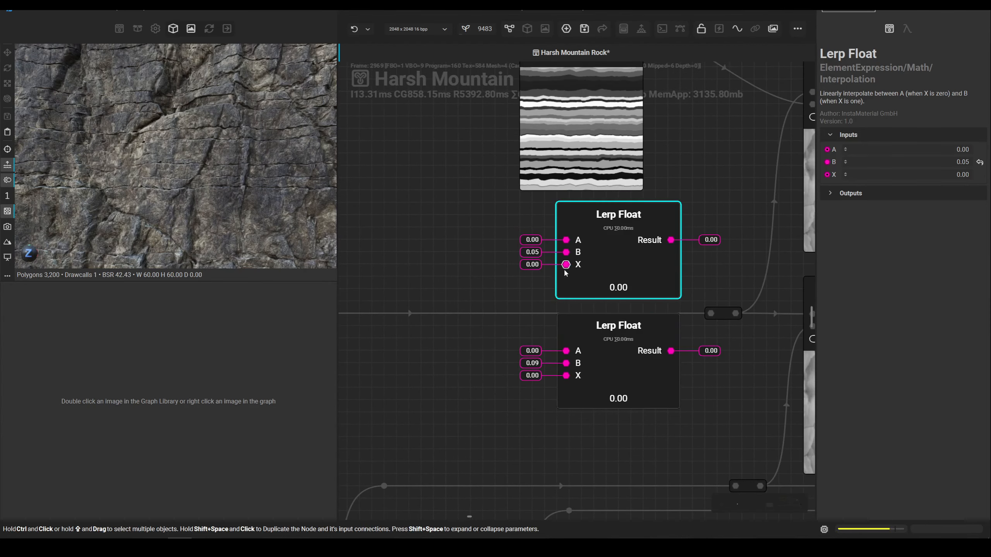
left_click_drag(566, 268, 405, 254)
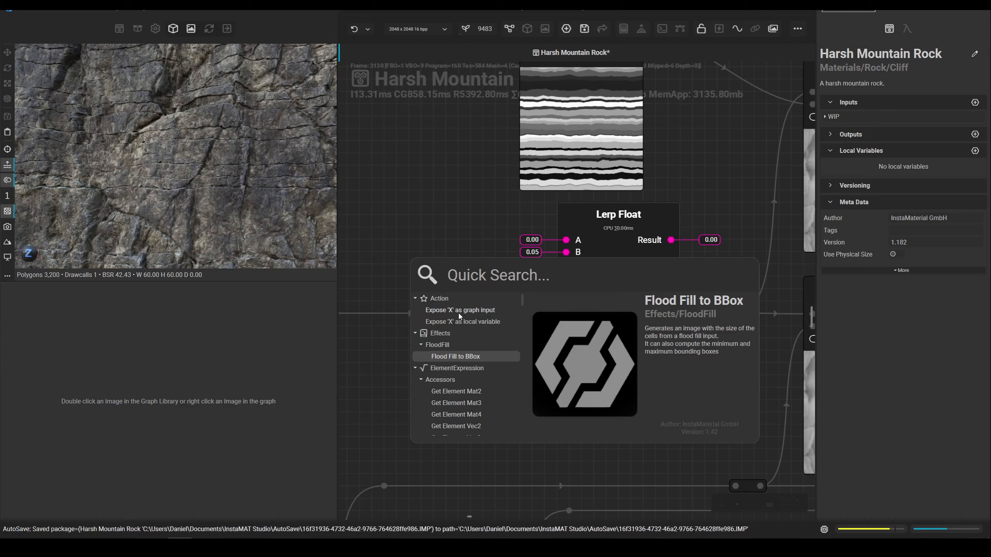
type("Horizont")
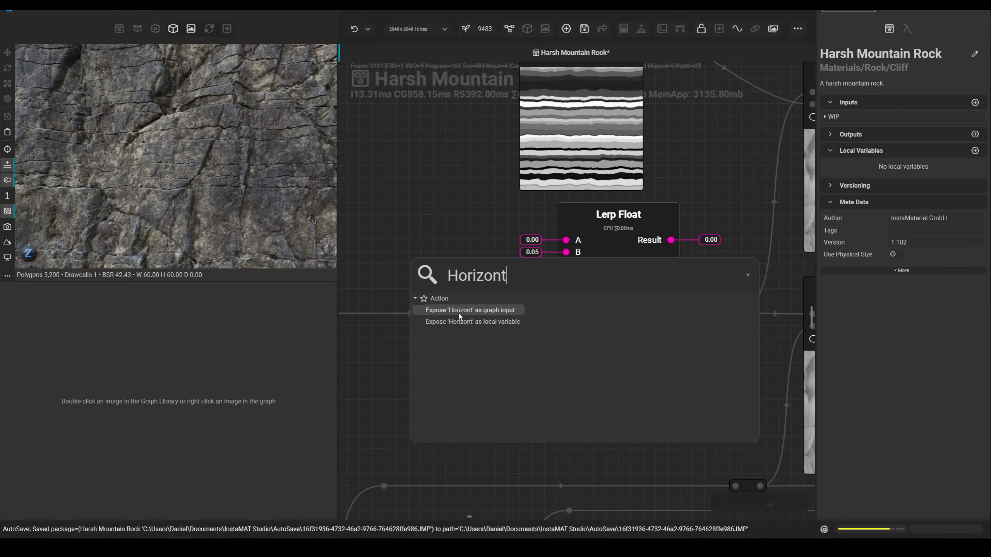
type("al Cracks")
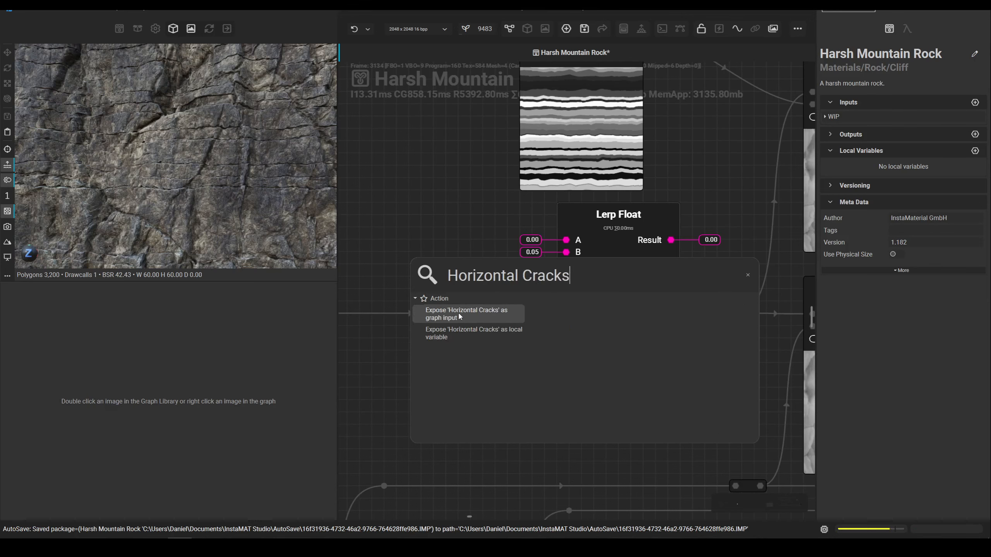
left_click(459, 315)
left_click_drag(399, 264, 566, 376)
Route the upper Lerp Float's result to the parameter inputs of the upper Directional Warp node.
scroll(566, 351, "down", 1)
middle_click_drag(689, 354, 543, 384)
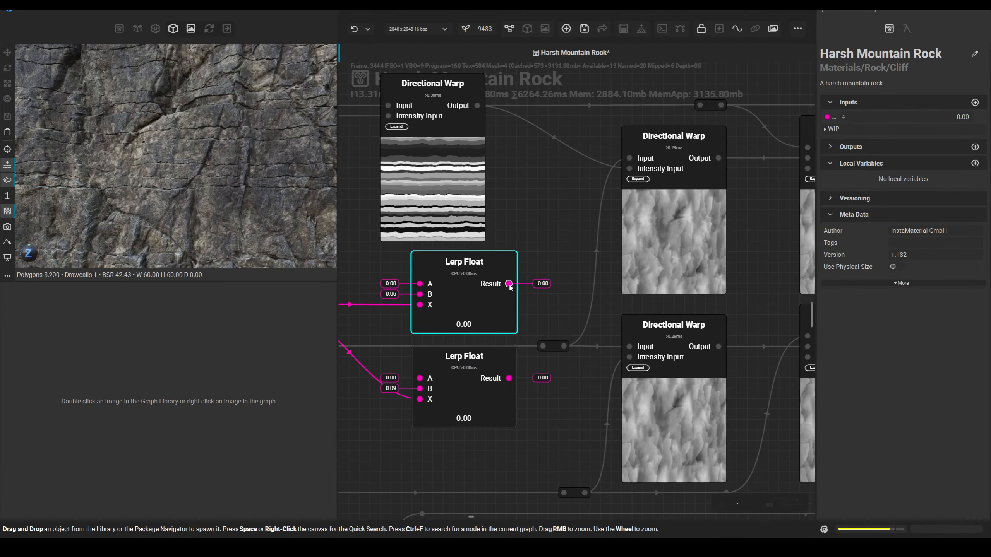
left_click_drag(508, 283, 633, 183)
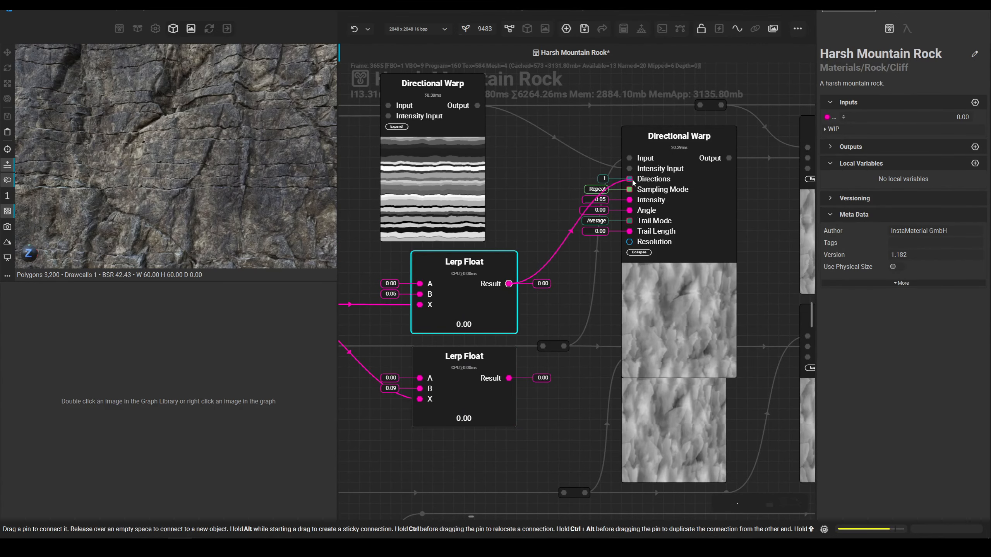
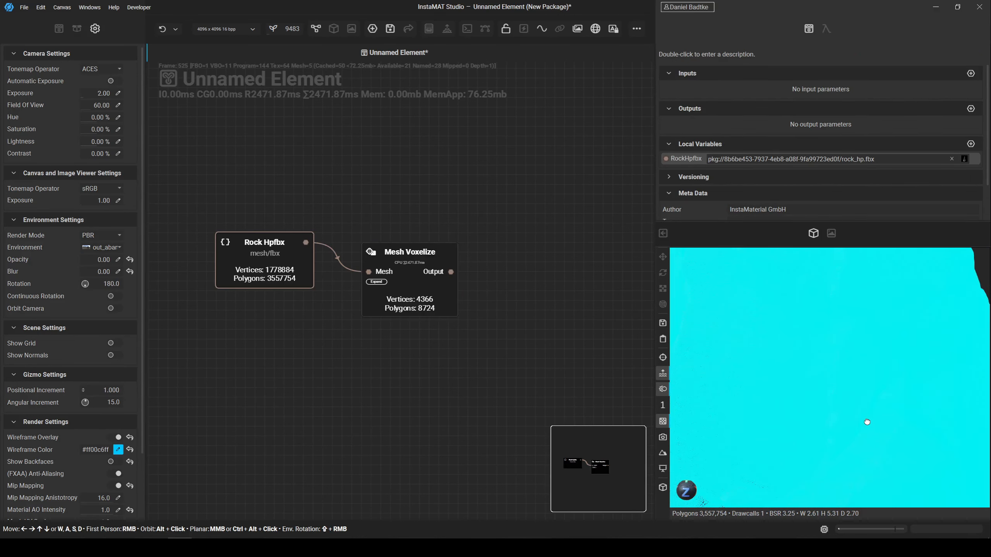
Compare the high-poly rock's wireframe with the Mesh Voxelize output in the 3D view.
scroll(825, 422, "down", 5)
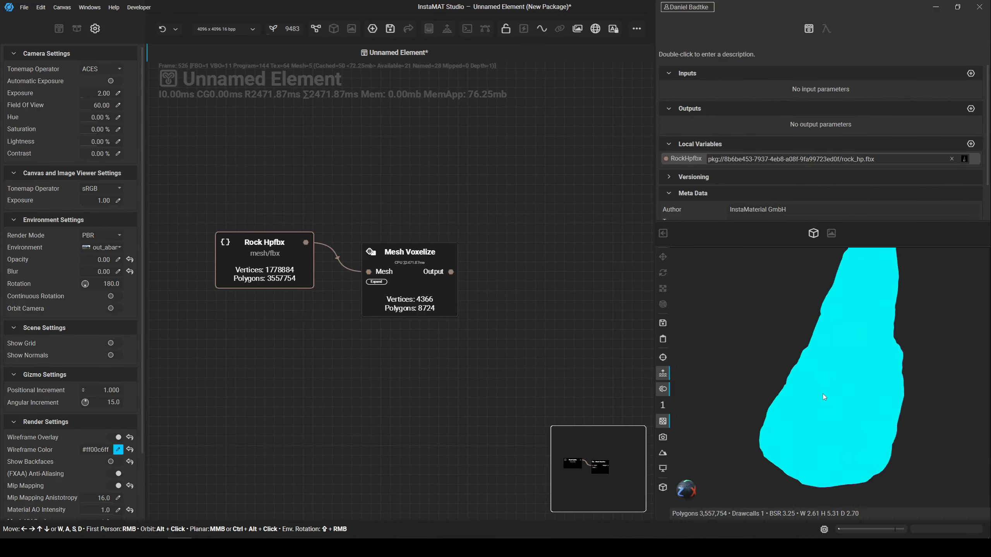
left_click(448, 273)
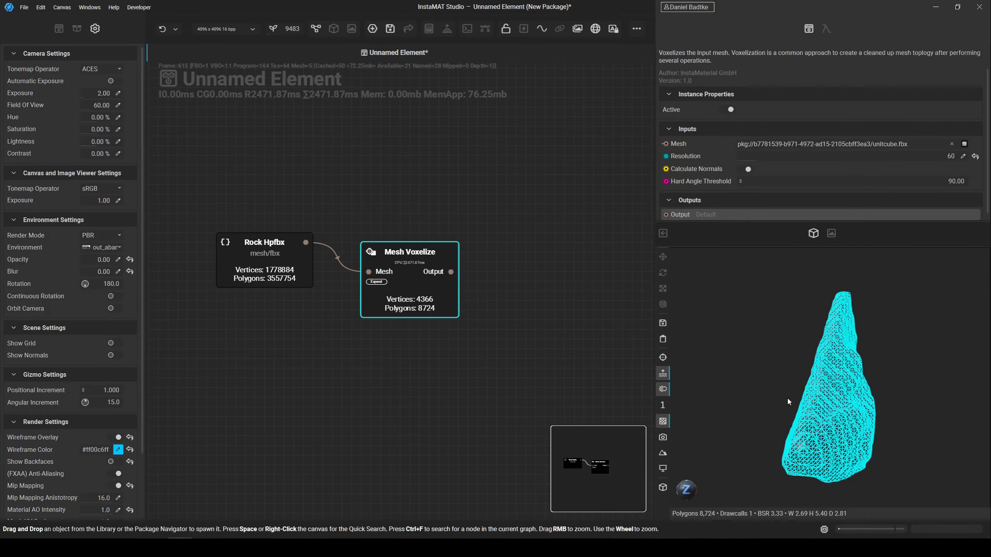
scroll(799, 409, "up", 5)
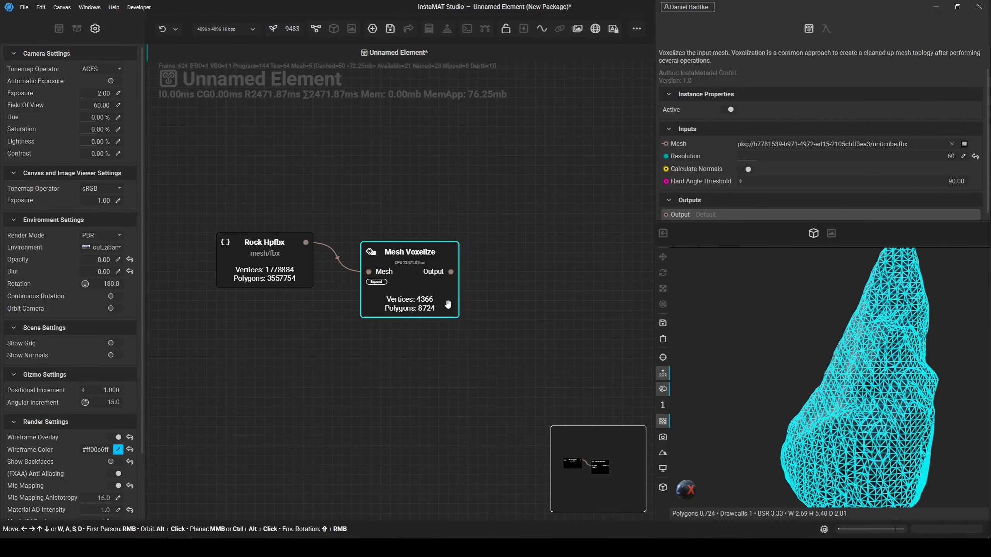
Move the Mesh Voxelize node down and add a Mesh Optimize node beside it, fed by its output.
left_click_drag(448, 305, 447, 354)
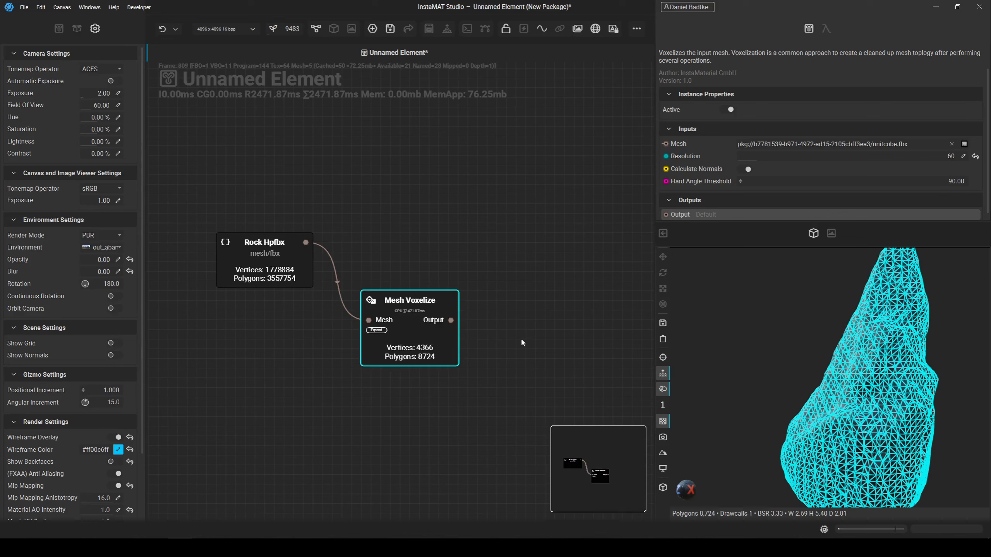
right_click(504, 321)
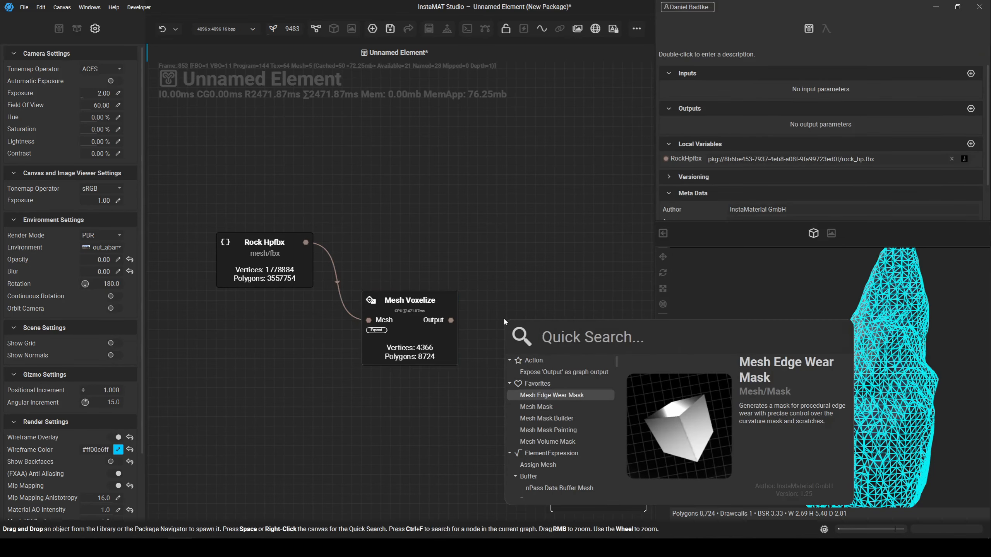
type("Mesh op")
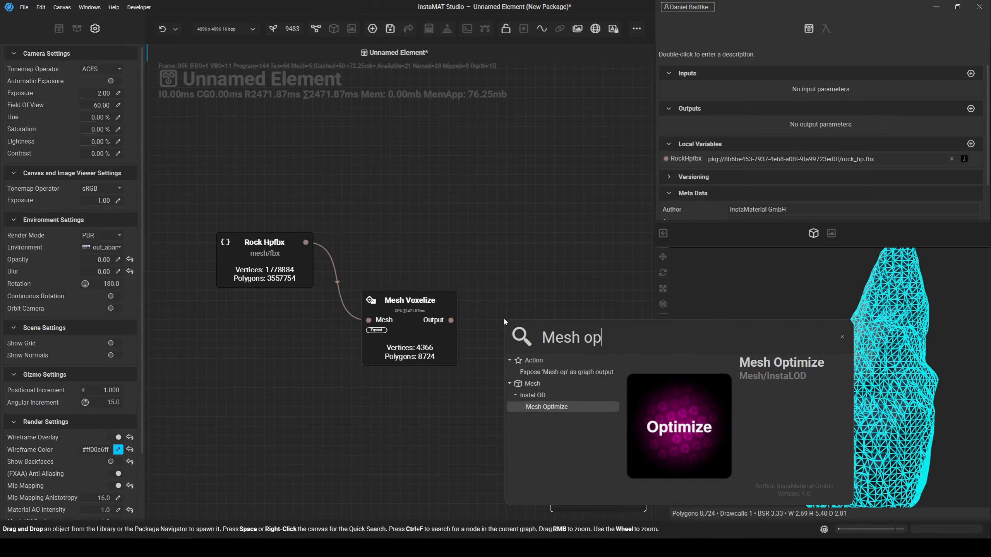
key("Return")
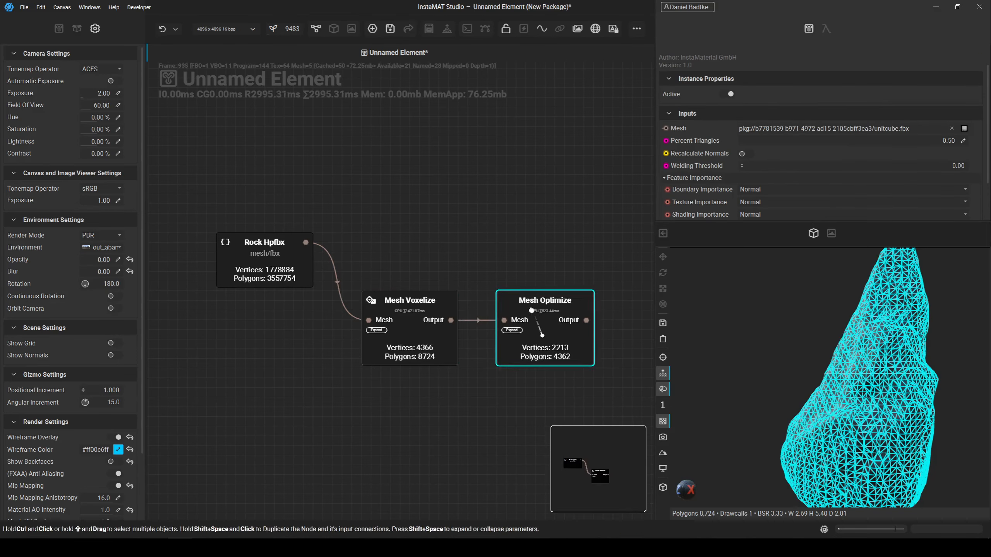
left_click_drag(531, 309, 522, 309)
Set the Mesh Optimize node's boundary, texture, shading and silhouette importance to Highest.
scroll(709, 177, "down", 2)
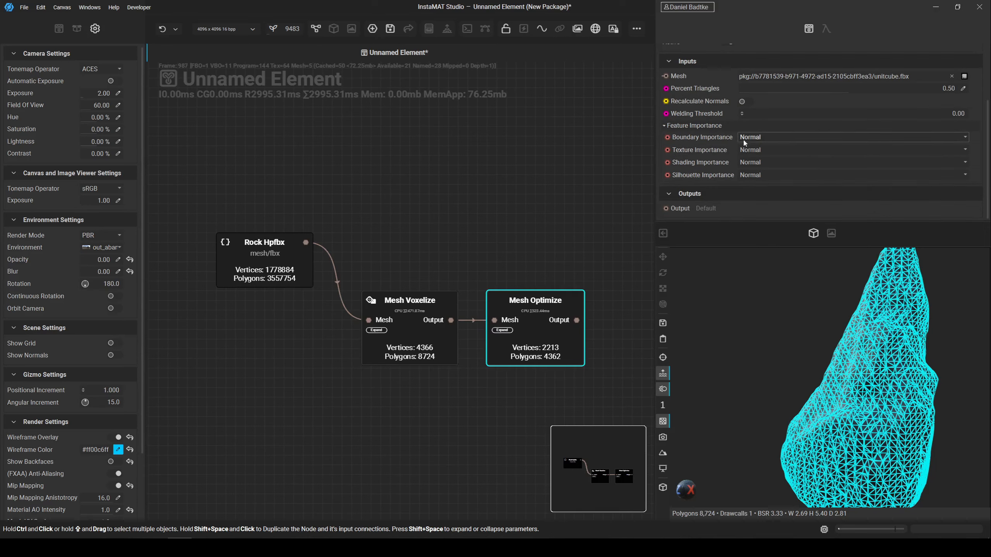
left_click(754, 138)
left_click(760, 160)
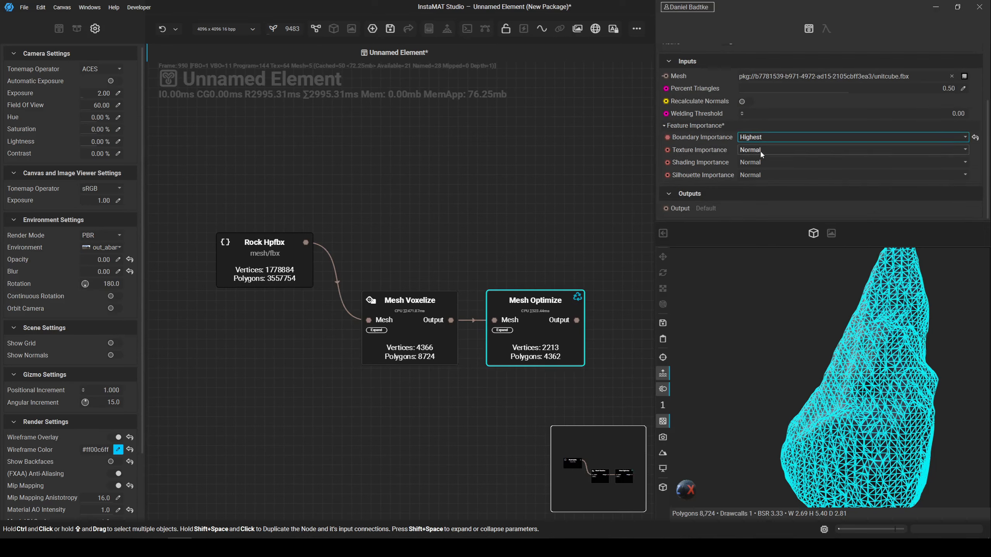
left_click(754, 151)
left_click(764, 173)
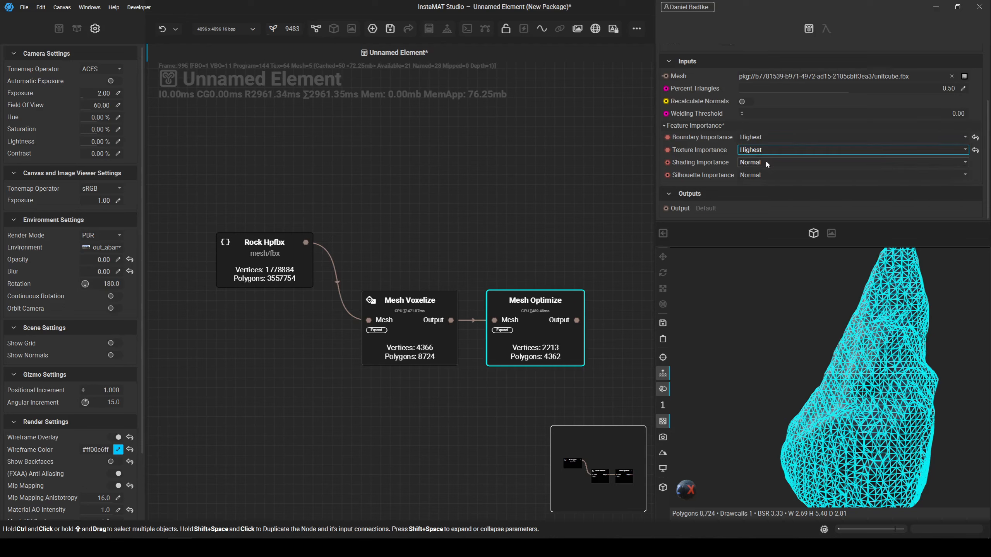
left_click(765, 161)
left_click(769, 183)
left_click(769, 176)
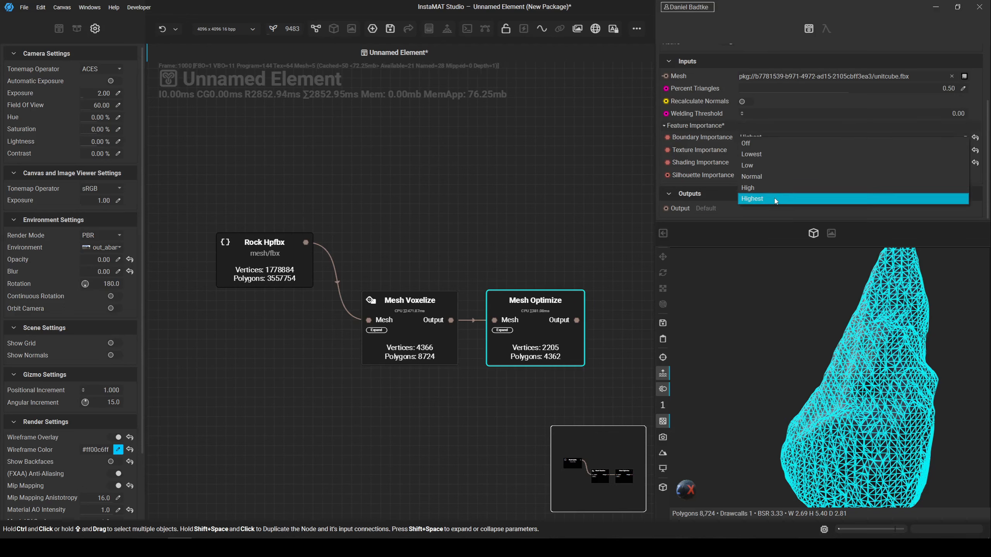
left_click(768, 193)
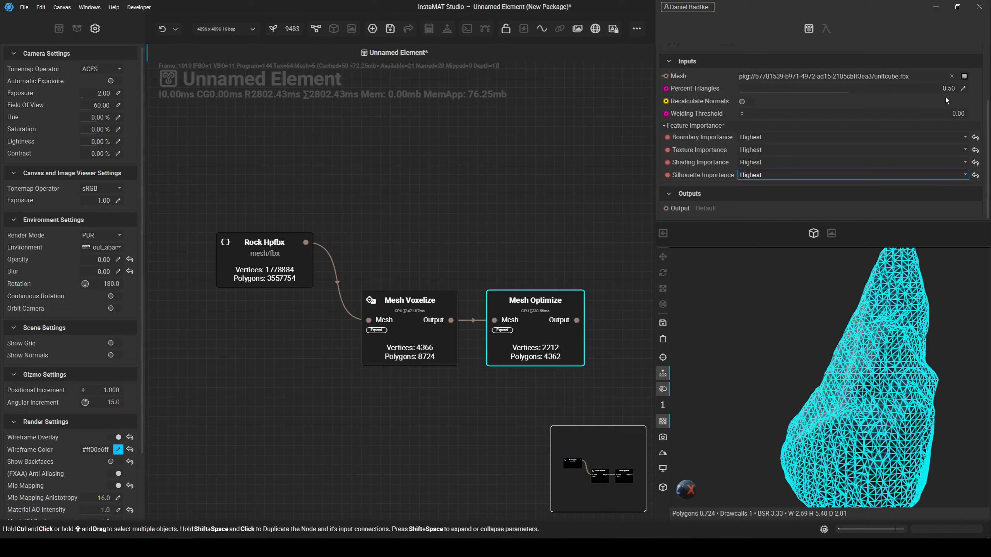
Show the Mesh Optimize output in the 3D view and inspect the rock's wireframe from another angle.
left_click(580, 327)
scroll(853, 394, "up", 2)
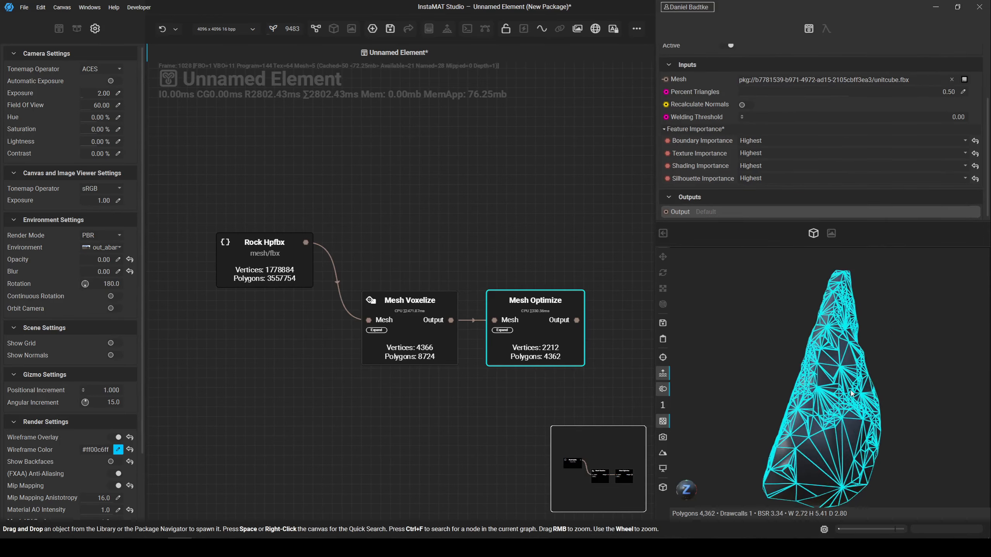
left_click_drag(854, 396, 766, 384, "alt")
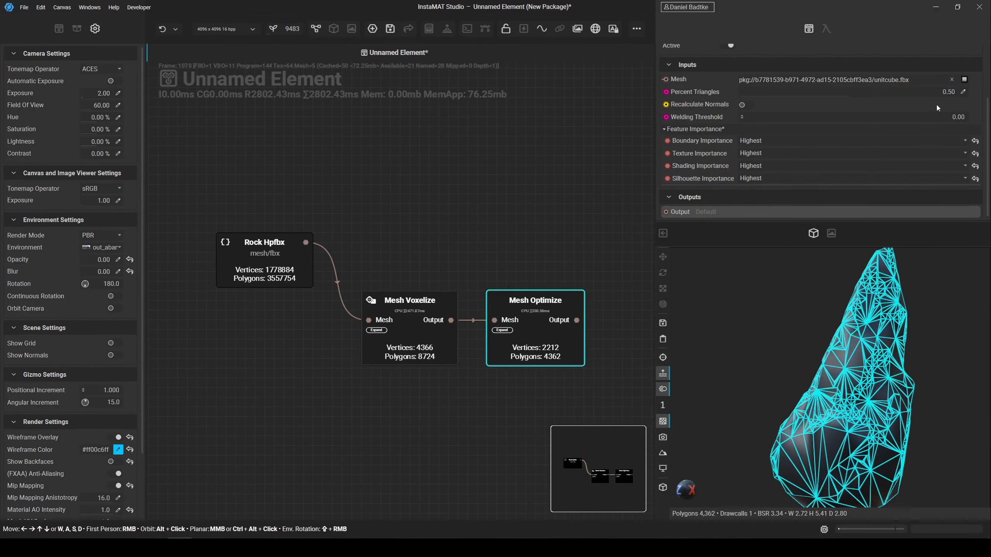
Set the Mesh Optimize node's Percent Triangles to 0.25 and view the reduced rock mesh.
double_click(945, 93)
left_click_drag(948, 93, 953, 92)
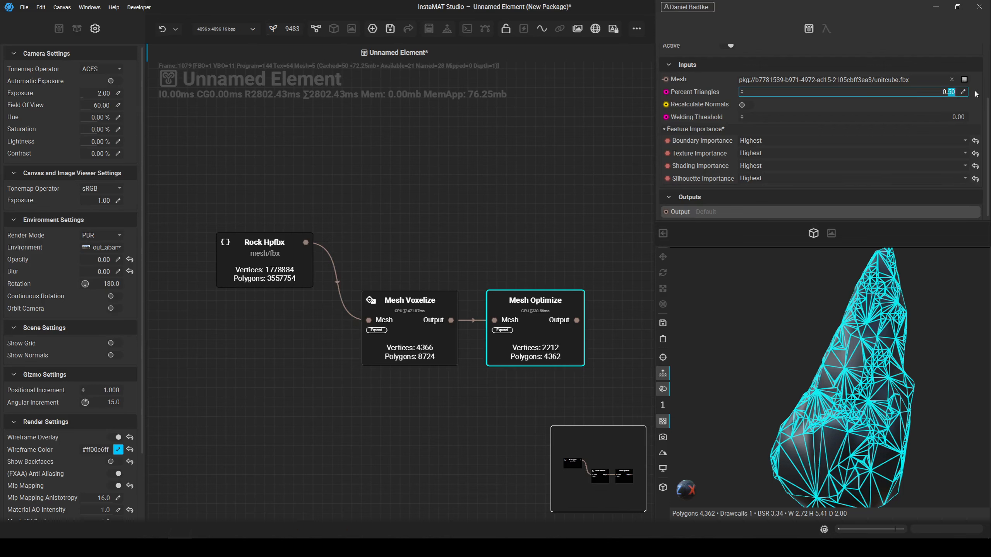
type("25")
key("Return")
mouse_move(899, 339)
left_mouse_down("alt")
mouse_move(833, 344)
mouse_move(905, 343)
left_mouse_up("alt")
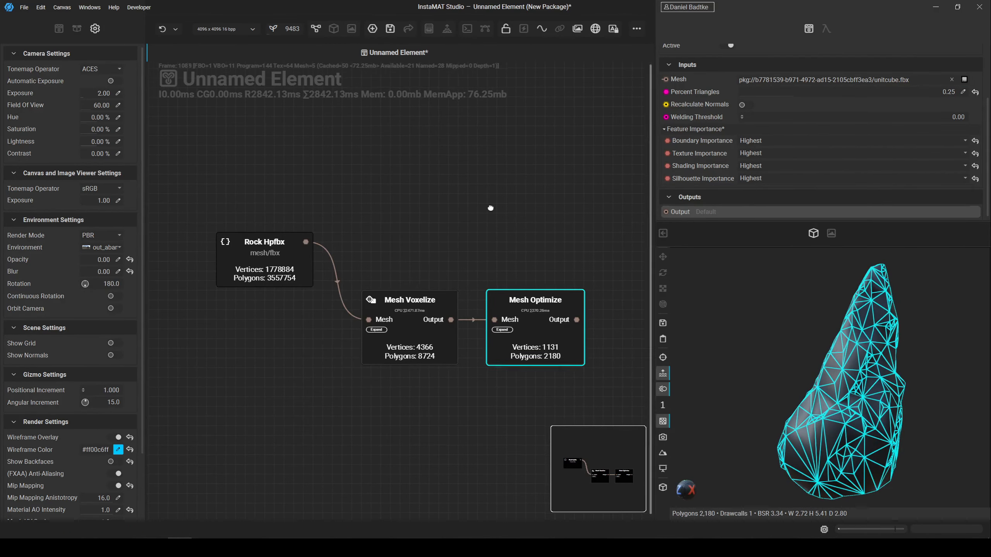
Add a Mesh UV Unwrap node fed by the Mesh Optimize output, align it with the chain and use the Auto strategy.
middle_click_drag(474, 223, 373, 206)
right_click(532, 304)
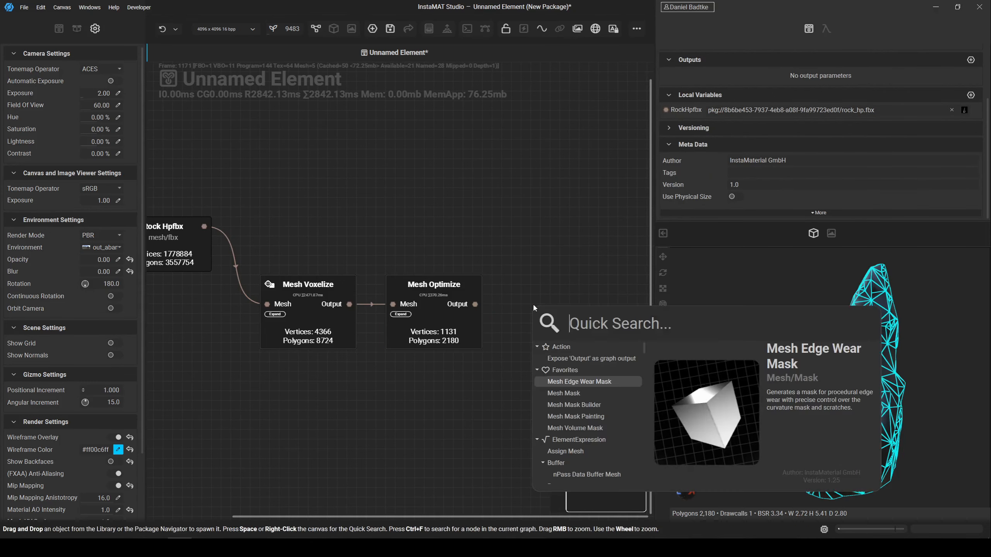
type("uv")
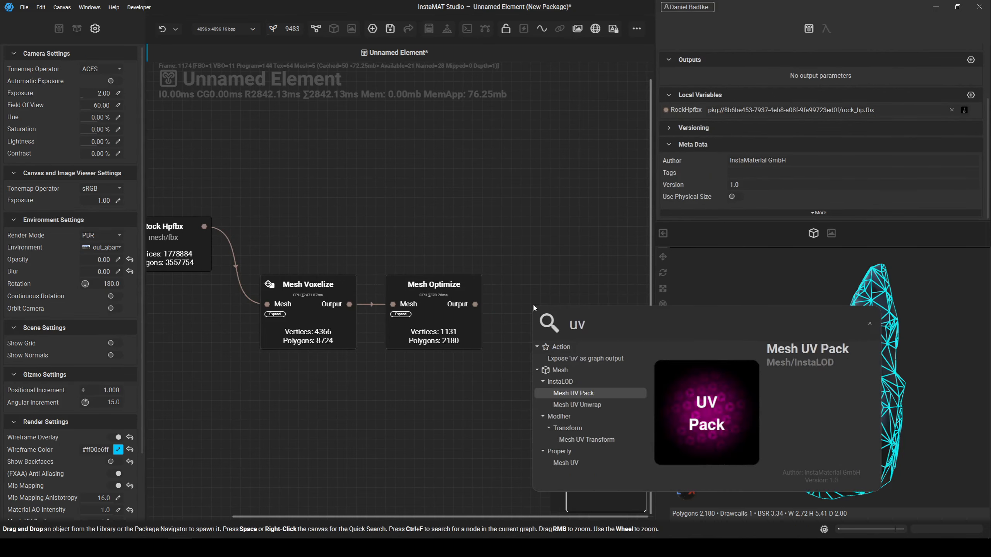
key("Down")
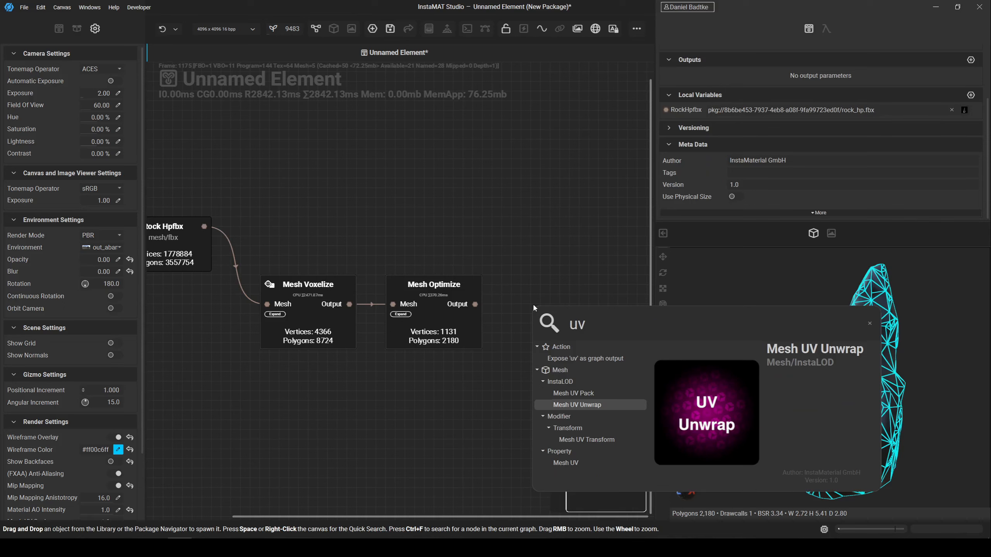
key("Return")
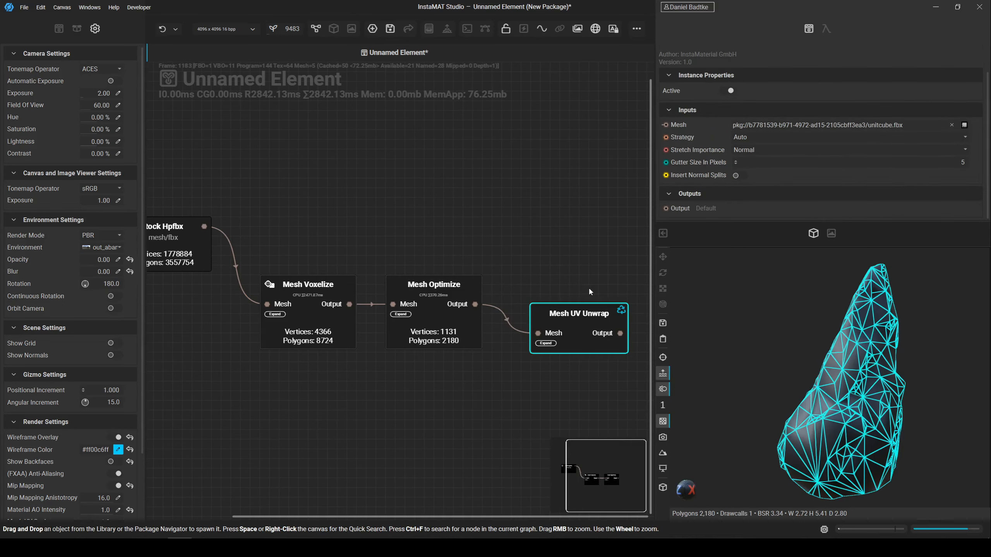
left_click_drag(591, 321, 581, 292)
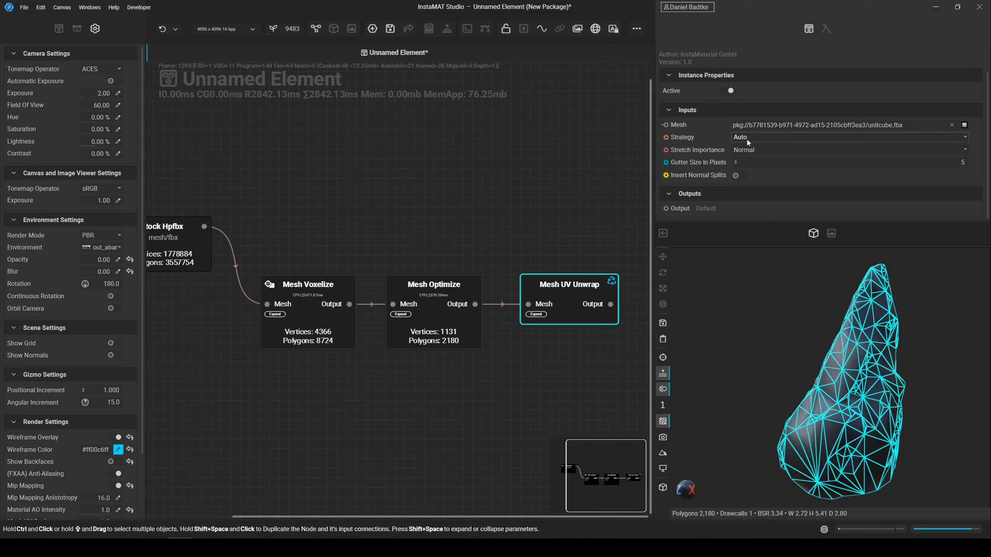
left_click(802, 136)
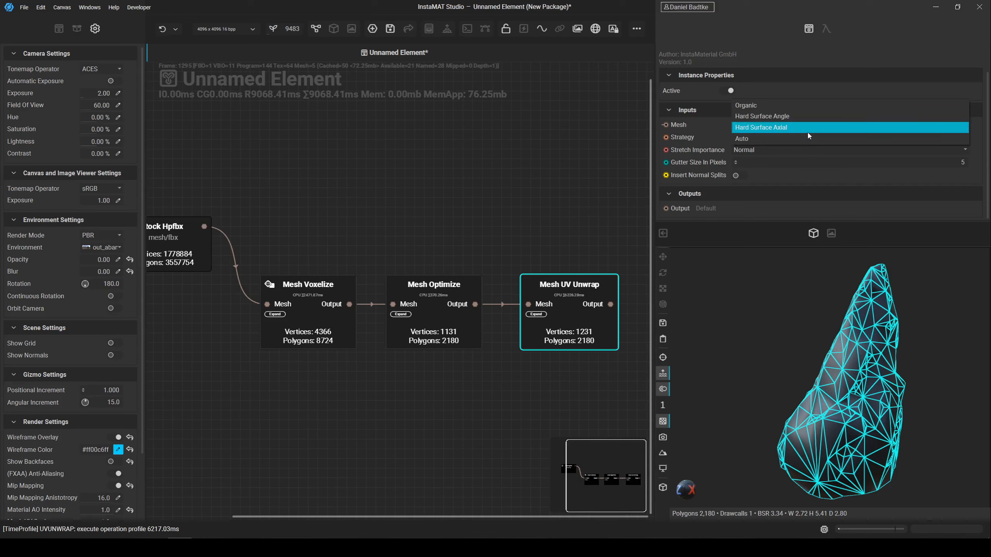
left_click(750, 139)
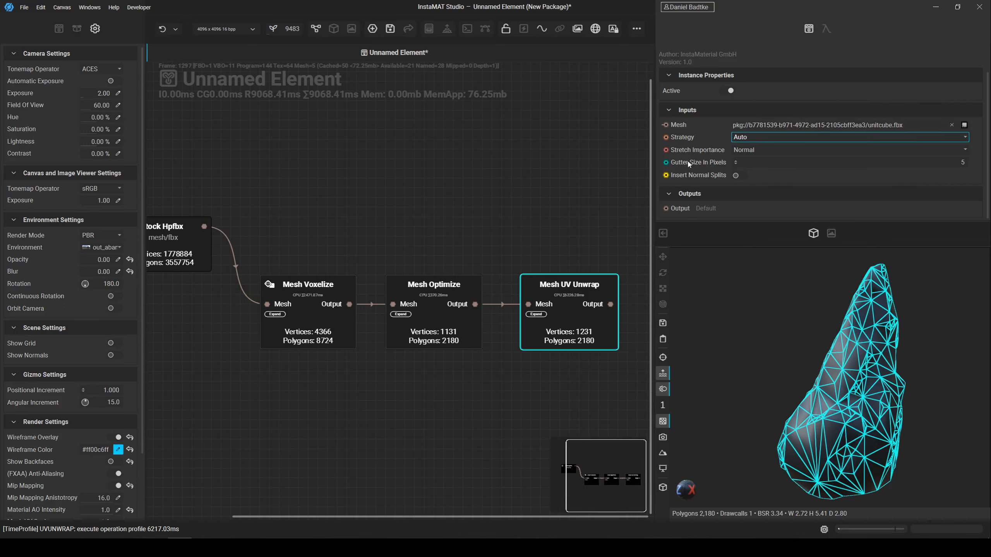
Add a Mesh Bake node and place it beyond the Mesh UV Unwrap node at the end of the chain.
scroll(428, 206, "down", 5)
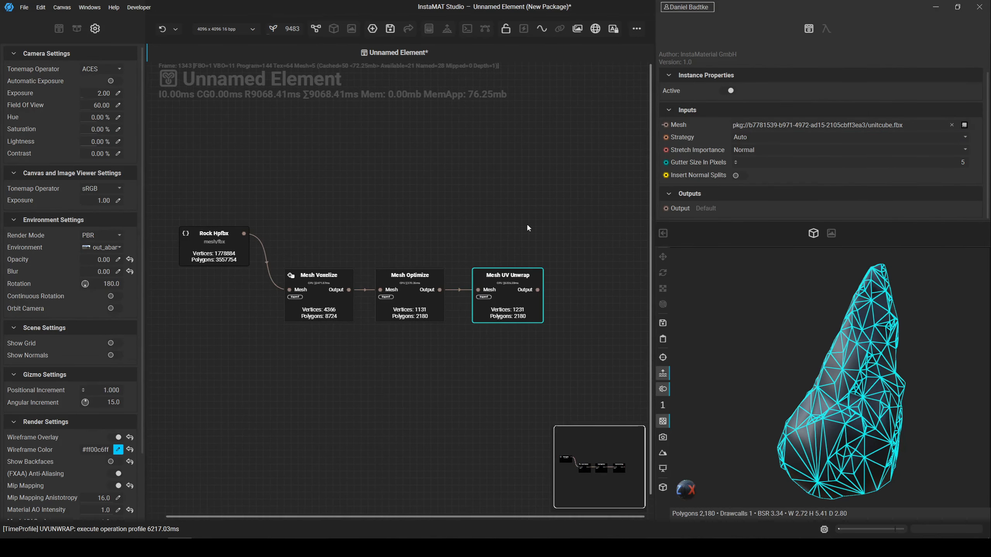
key("space")
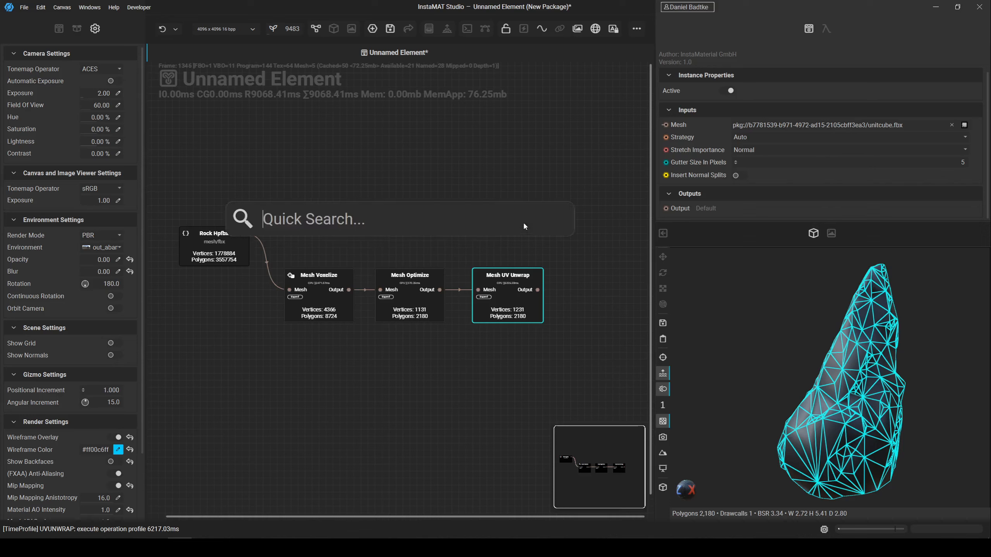
type("bake")
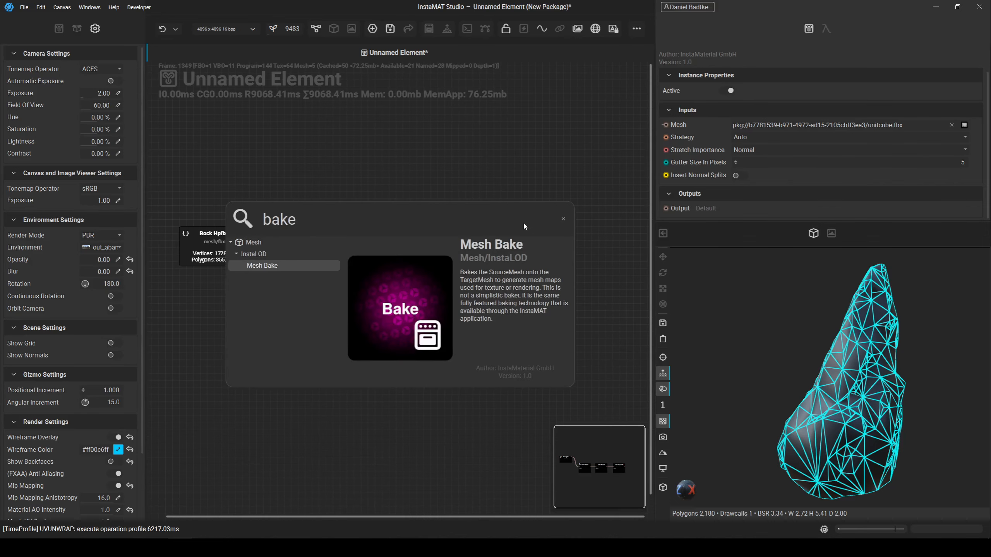
key("Return")
left_click_drag(294, 279, 616, 295)
middle_click_drag(591, 293, 550, 287)
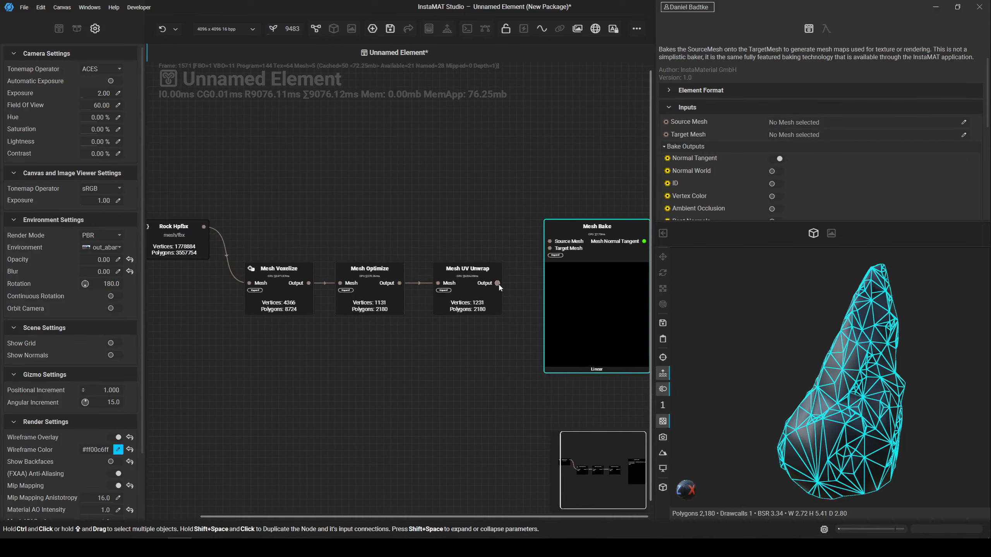
Feed the Mesh UV Unwrap output into Mesh Bake's Target Mesh and the Rock Hpfbx mesh into its Source Mesh, aligning the bake node.
left_click_drag(497, 283, 547, 253)
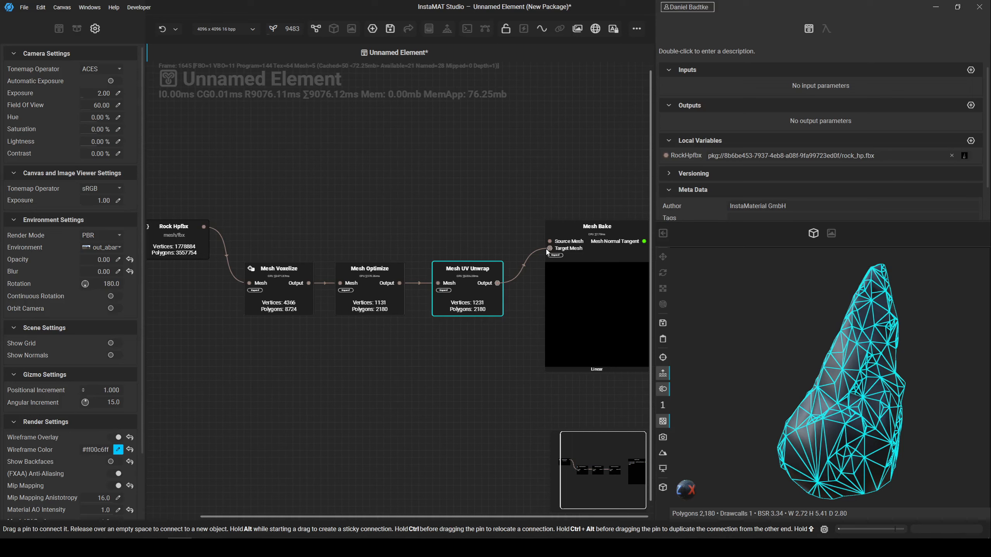
left_click(469, 242)
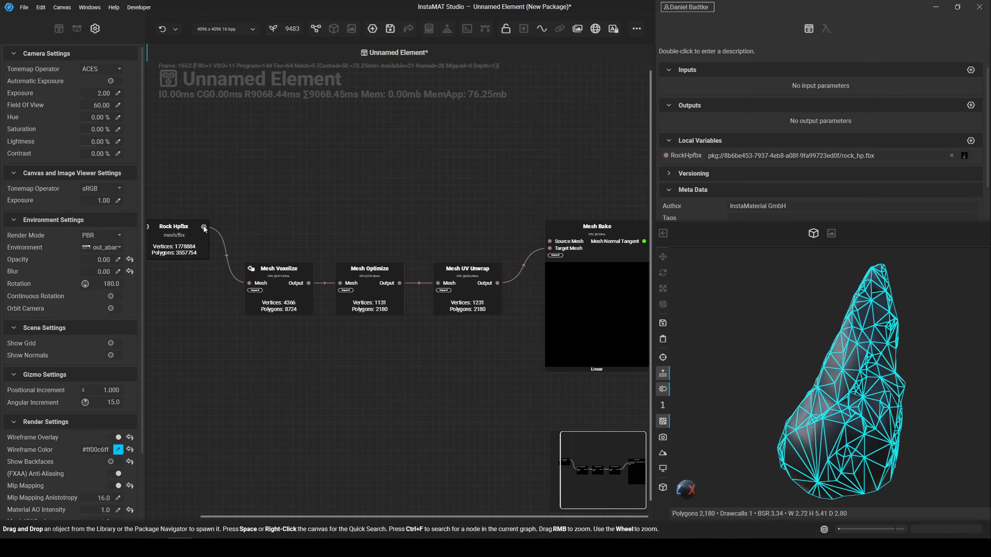
left_click_drag(204, 227, 550, 241)
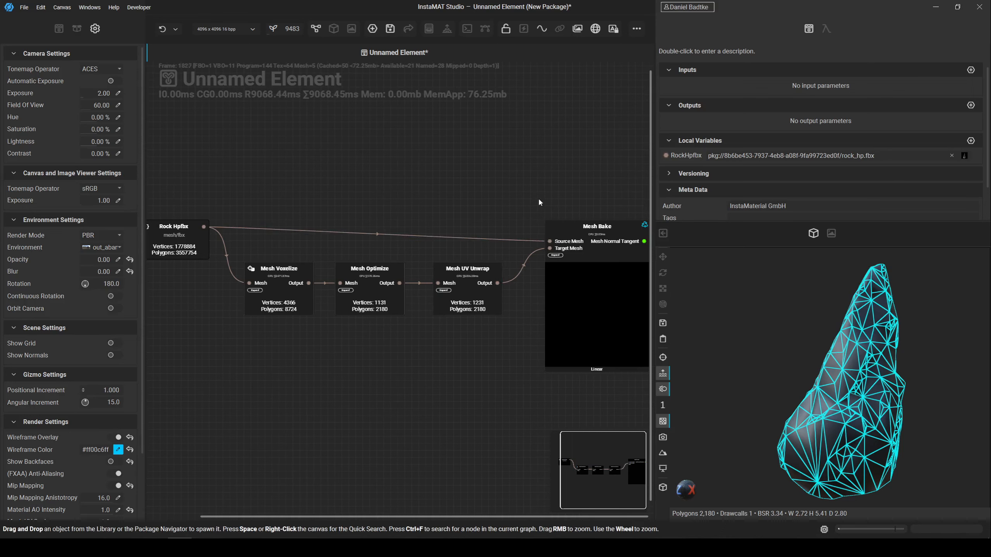
left_click_drag(581, 308, 581, 294)
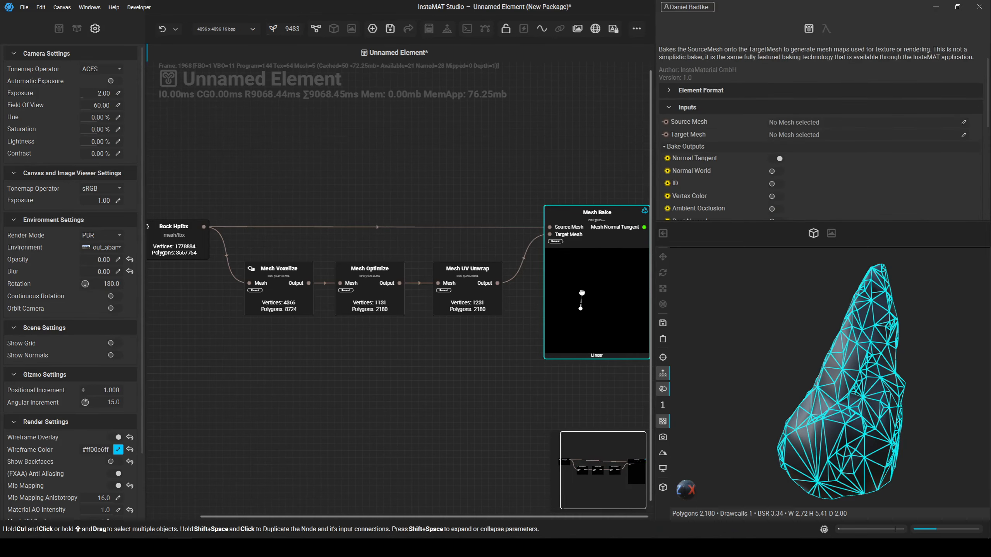
Enable the Ambient Occlusion bake output on the Mesh Bake node.
middle_click_drag(511, 333, 467, 333)
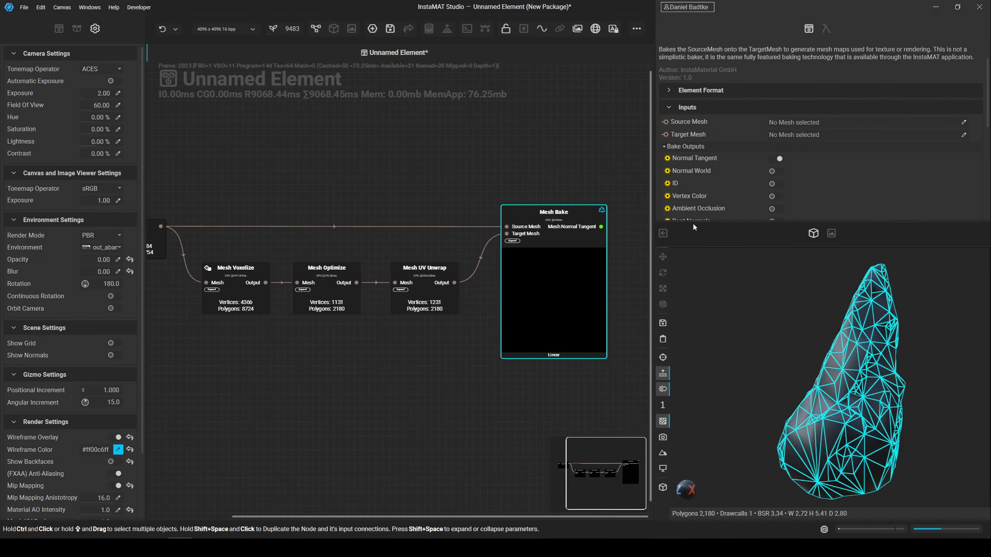
left_click_drag(693, 223, 693, 333)
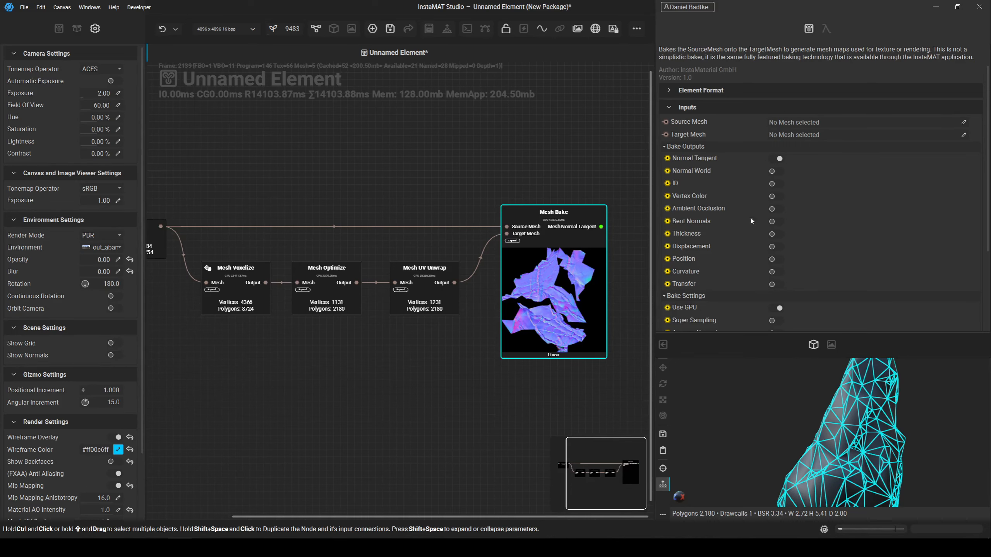
left_click(778, 208)
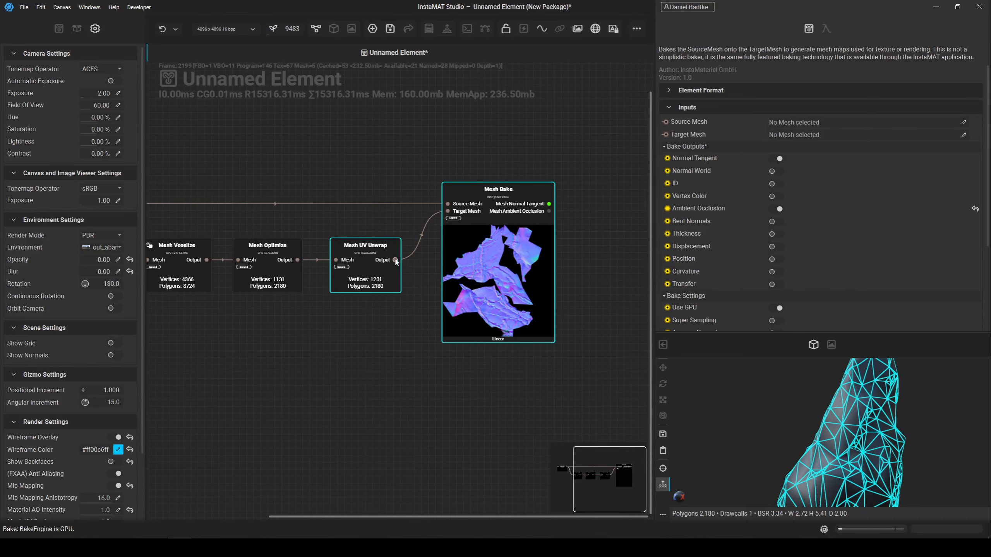
Show the Mesh UV Unwrap output in the large 3D view with the wireframe overlay turned off.
left_click(397, 282)
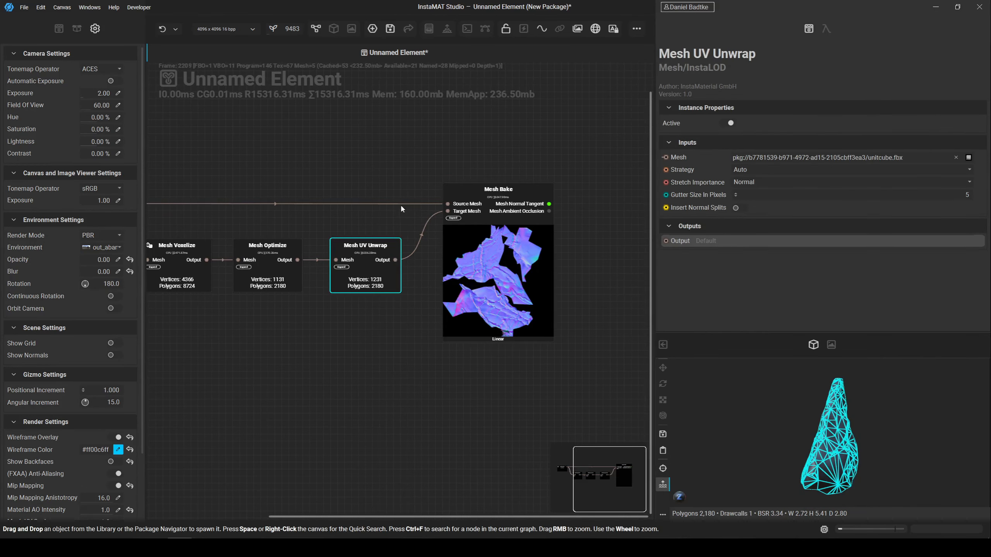
scroll(369, 256, "up", 2)
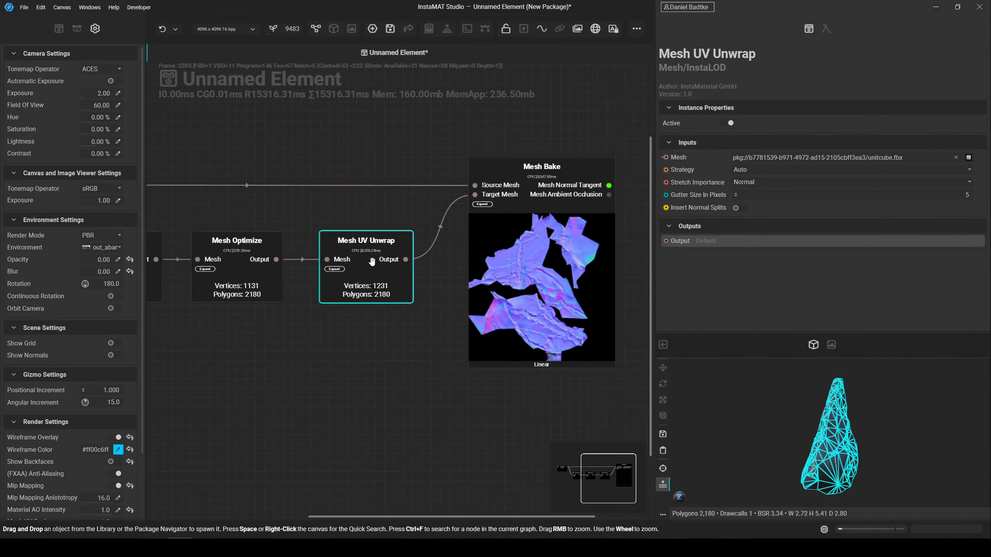
left_click(334, 29)
scroll(429, 258, "up", 2)
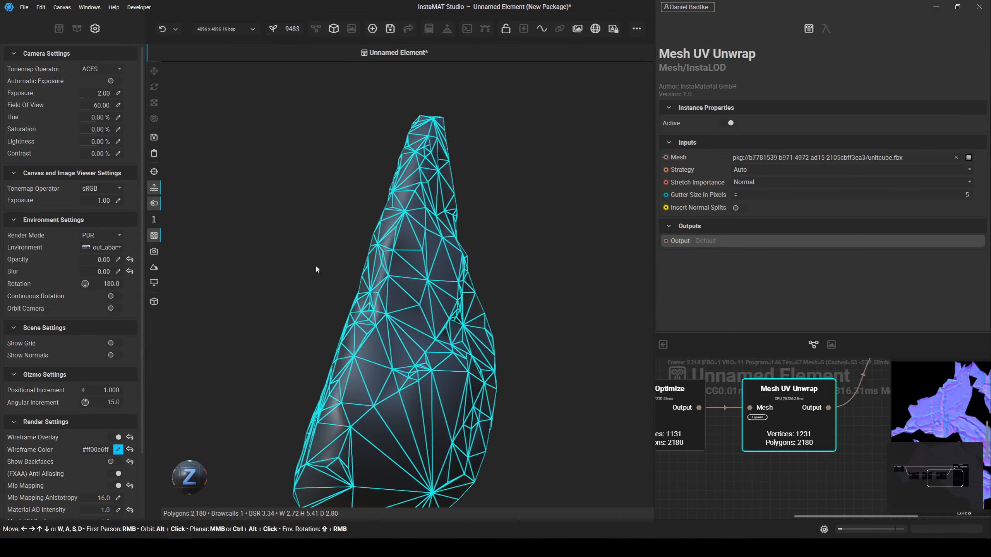
left_click(116, 437)
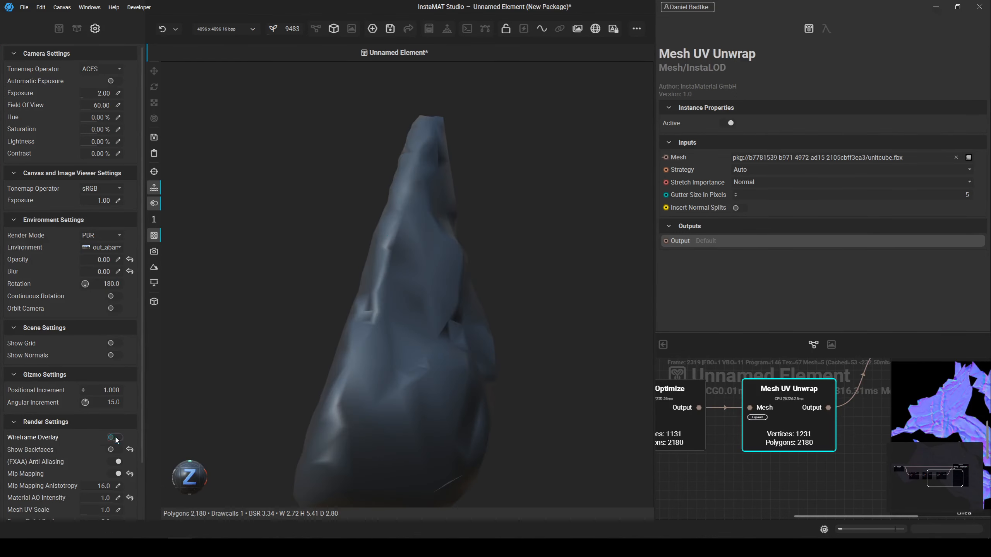
left_click_drag(394, 400, 425, 410, "alt")
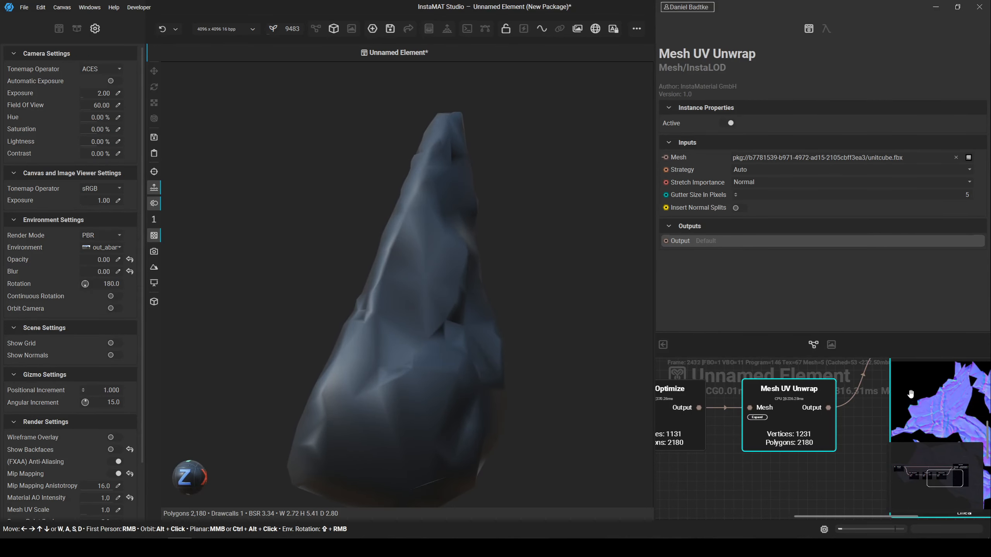
Preview the bake's Mesh Normal Tangent output as the NormalTangentSpace material channel on the rock.
middle_click_drag(908, 395, 839, 447)
scroll(776, 423, "down", 1)
right_click(838, 447)
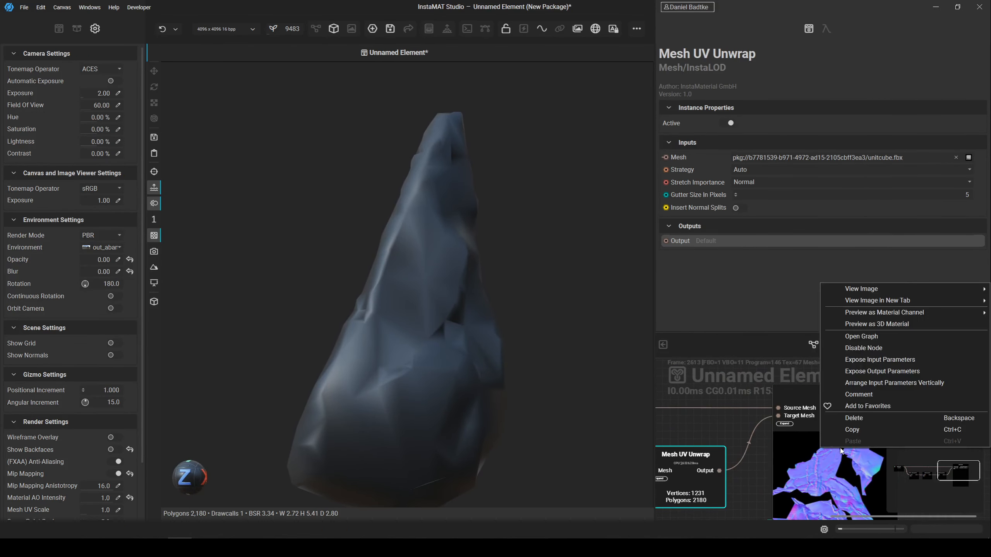
mouse_move(903, 317)
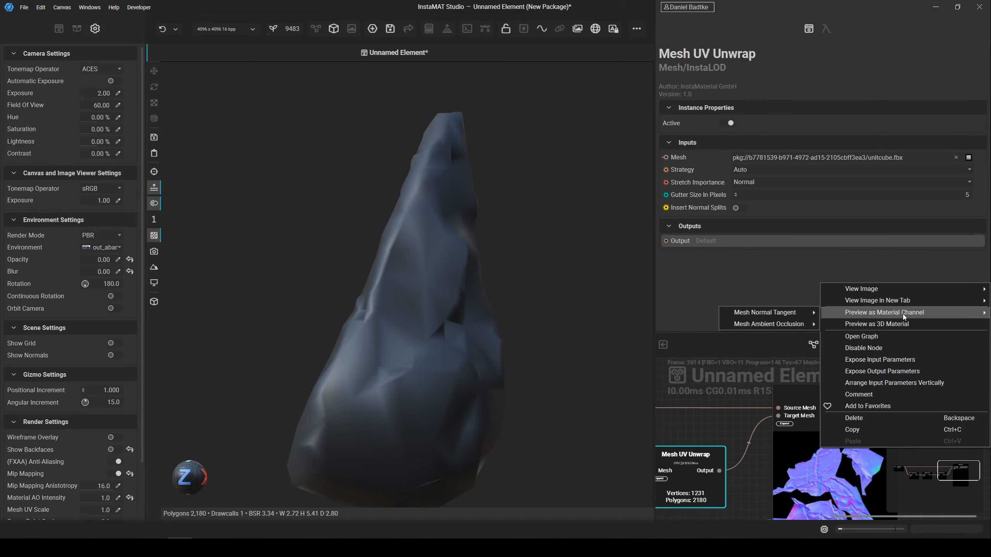
mouse_move(777, 318)
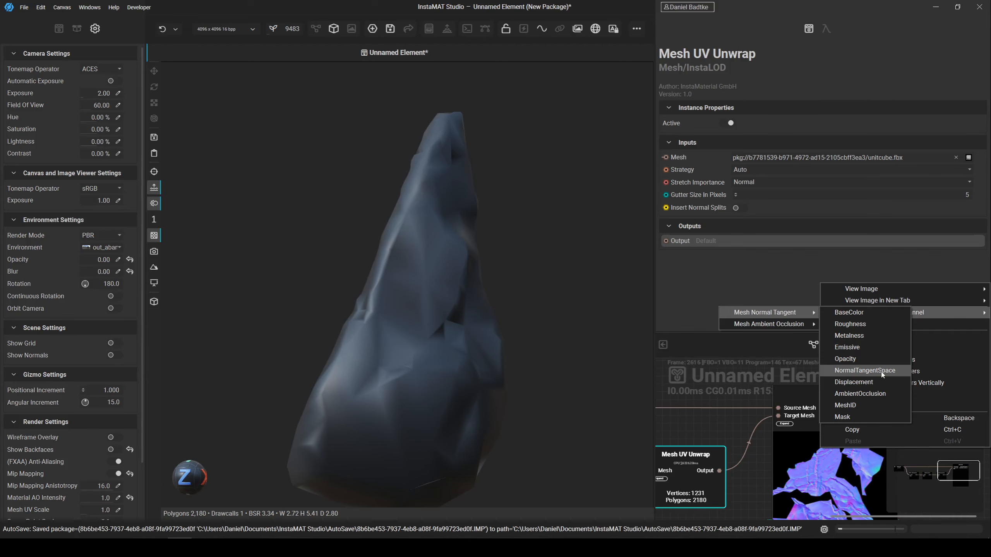
left_click(864, 370)
Compare the rock's baked normal detail from several angles with the wireframe overlay on and off.
middle_click_drag(574, 402, 481, 381)
left_click_drag(481, 381, 562, 384, "alt")
left_click(113, 437)
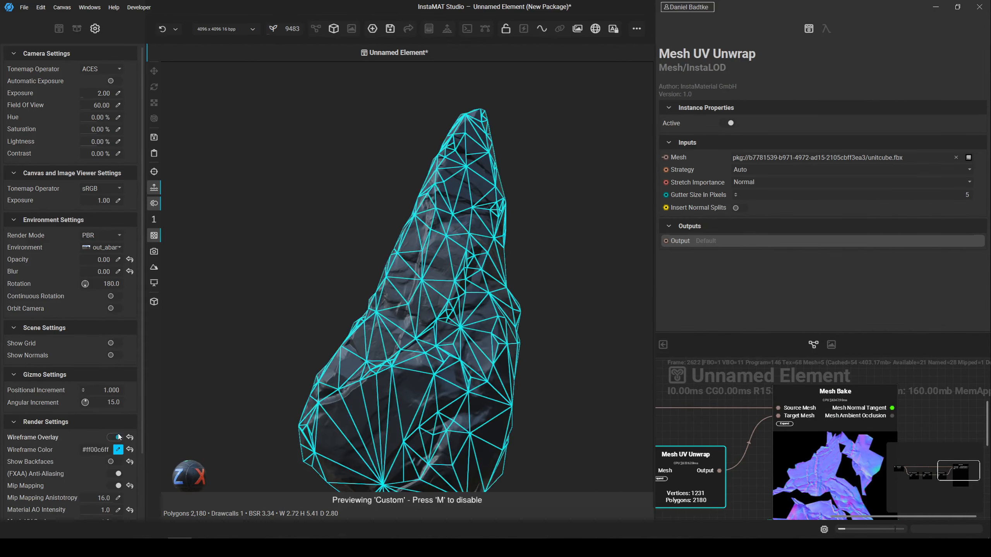
mouse_move(311, 407)
left_mouse_down("alt")
mouse_move(347, 405)
mouse_move(279, 410)
mouse_move(422, 410)
mouse_move(323, 413)
left_mouse_up("alt")
left_click(113, 437)
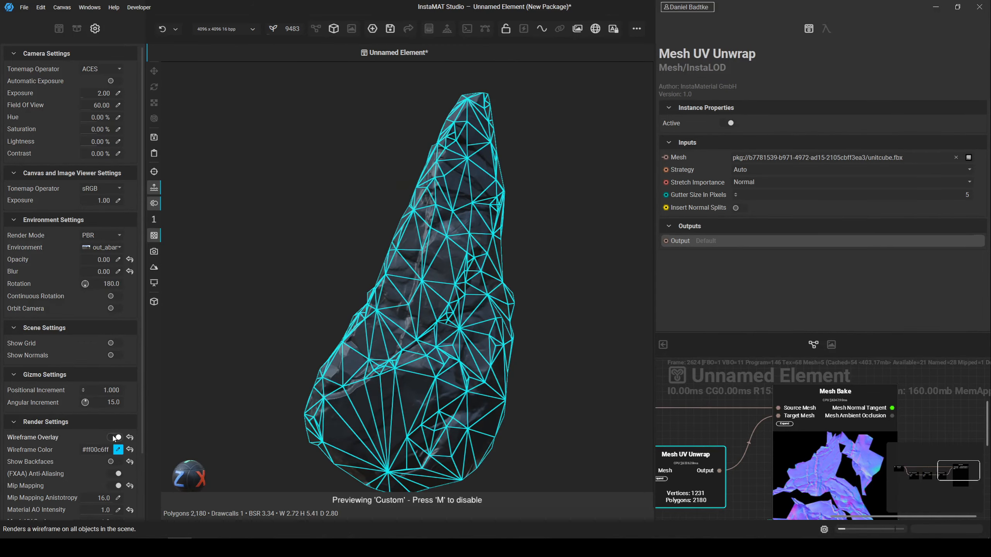
left_click_drag(445, 388, 415, 395, "alt")
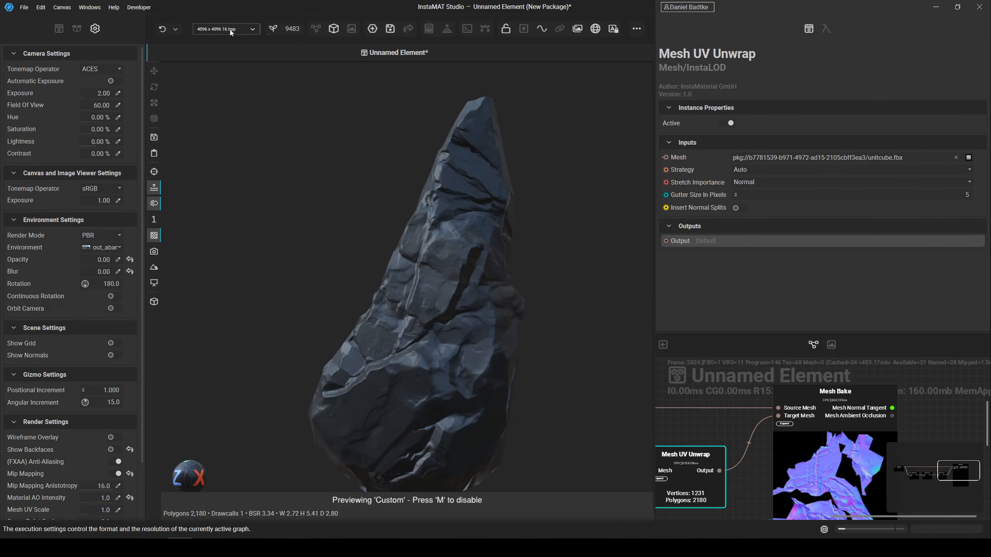
Set the graph's execution resolution to 2048 x 2048.
left_click(224, 29)
left_click(240, 53)
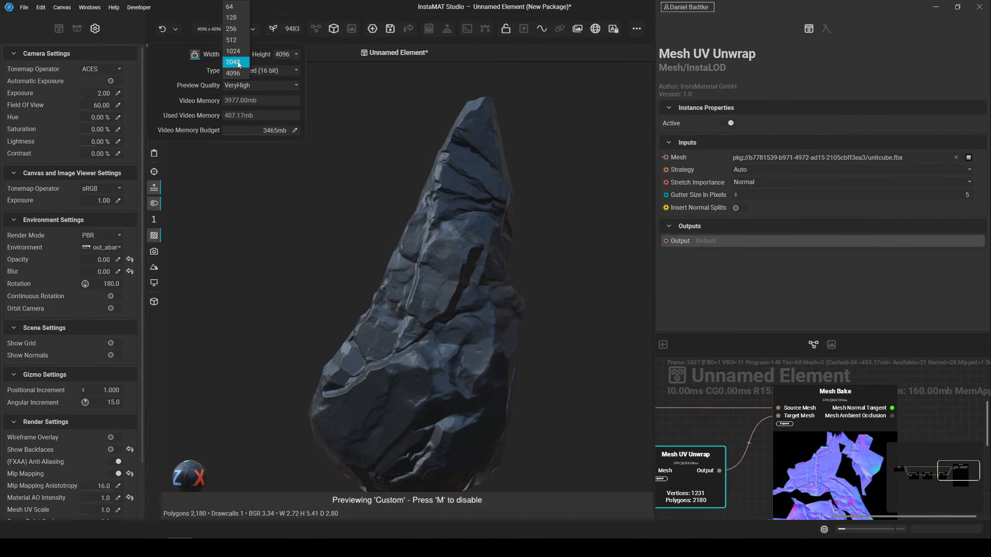
left_click(234, 62)
left_click(449, 279)
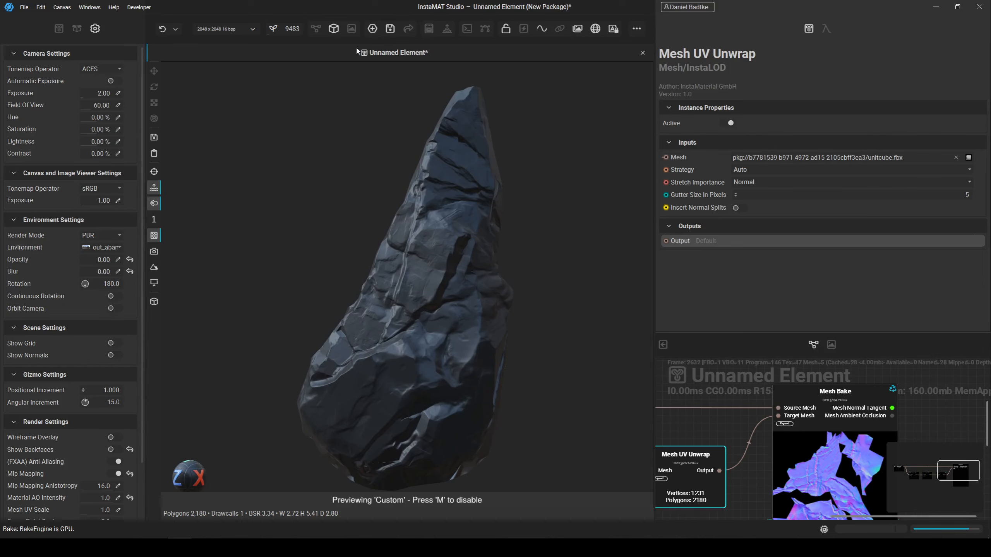
Return to the graph canvas and expose the Mesh UV Unwrap output as graph output Rock_LP, placing its node below Mesh Bake.
left_click(316, 29)
scroll(380, 216, "down", 5)
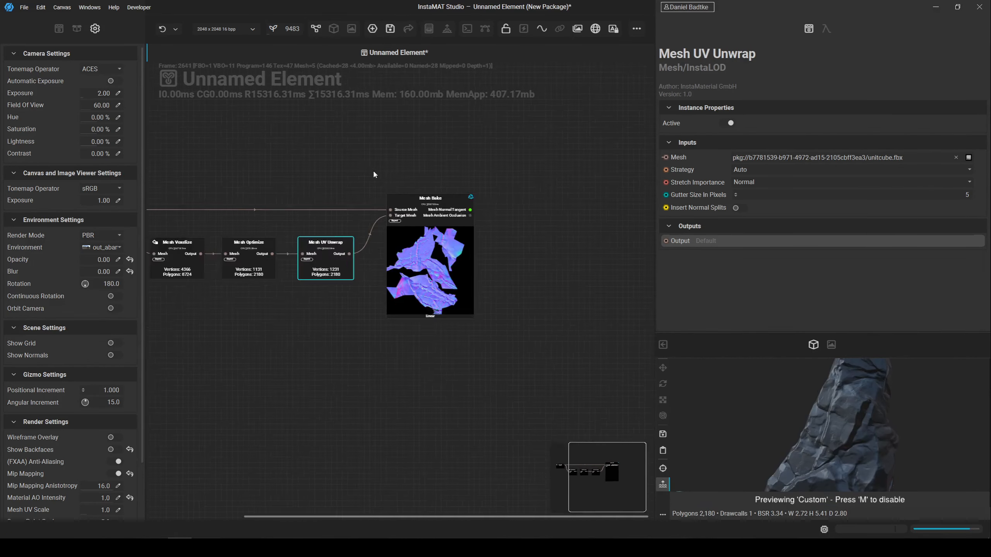
scroll(431, 182, "up", 3)
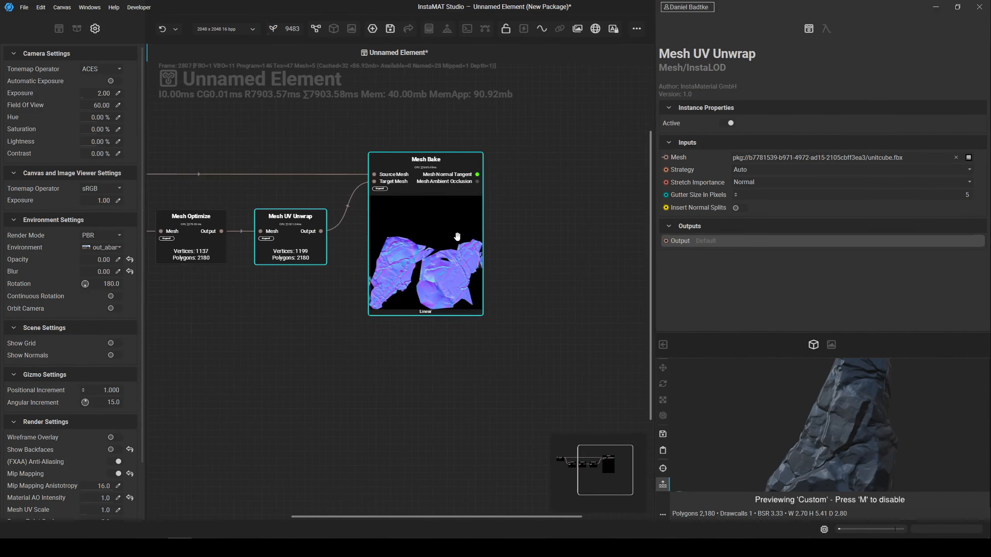
scroll(496, 192, "up", 3)
middle_click_drag(303, 274, 434, 242)
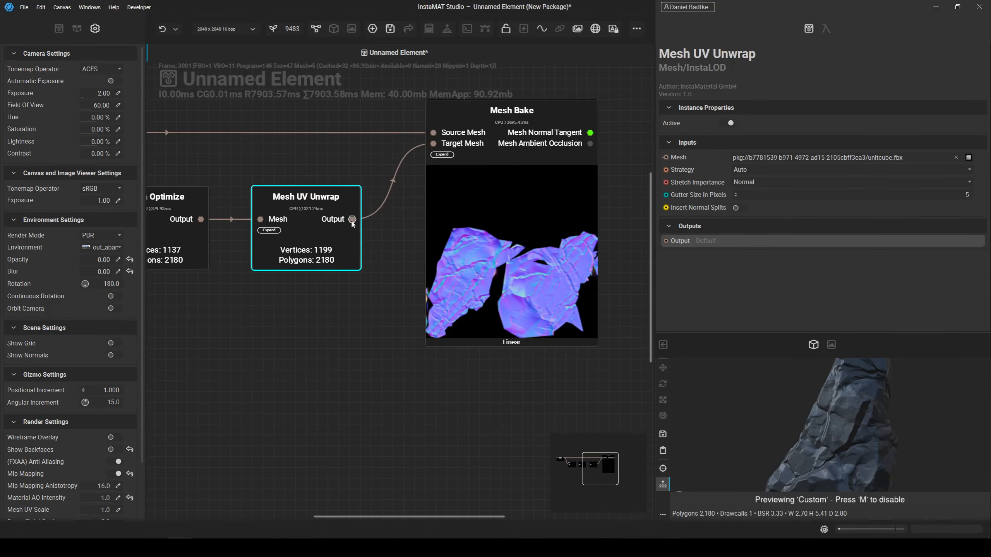
left_click_drag(352, 220, 403, 387)
type("Rock")
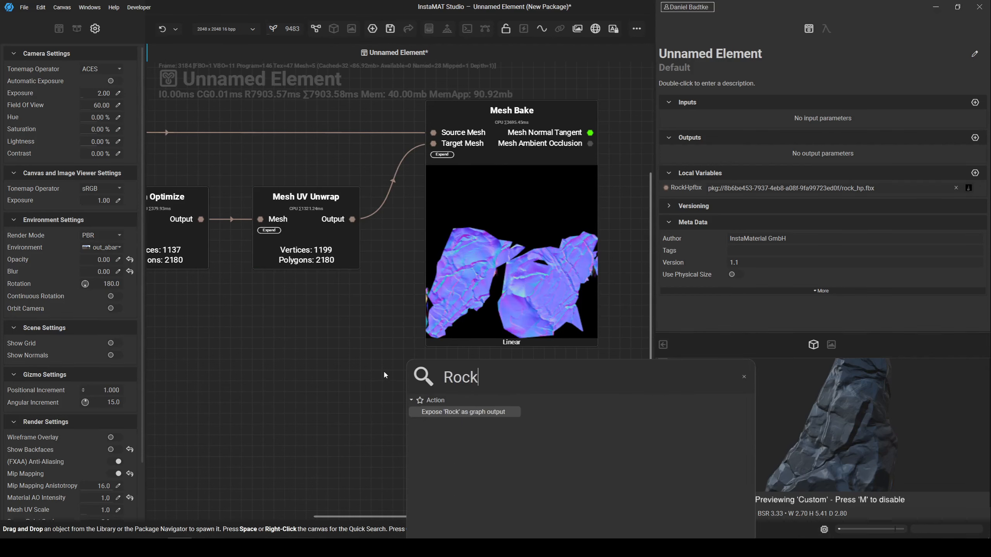
type("_LP")
key("Return")
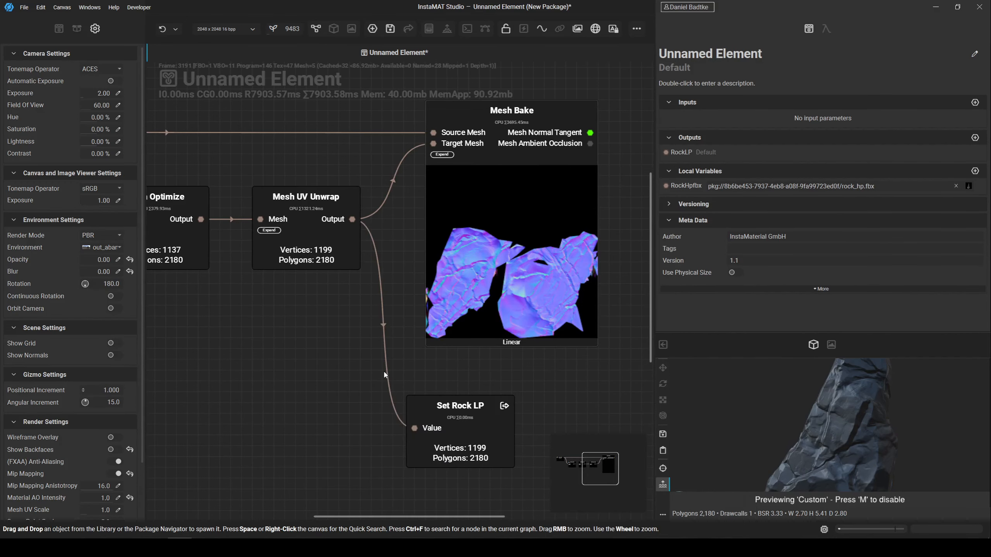
left_click_drag(363, 380, 448, 378)
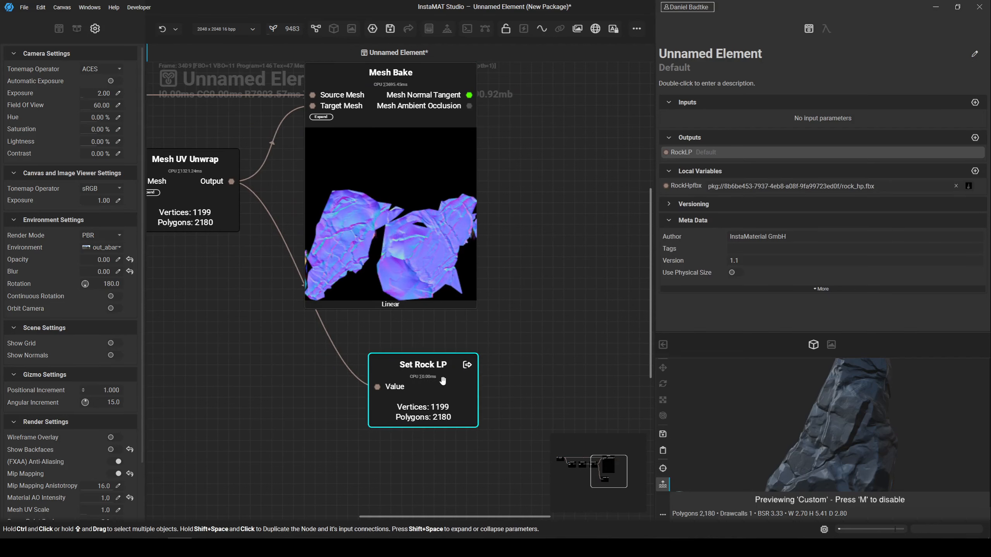
Expose the bake's Mesh Normal Tangent output as a graph output named Normal and align its node with Mesh Bake.
middle_click_drag(454, 323, 456, 357)
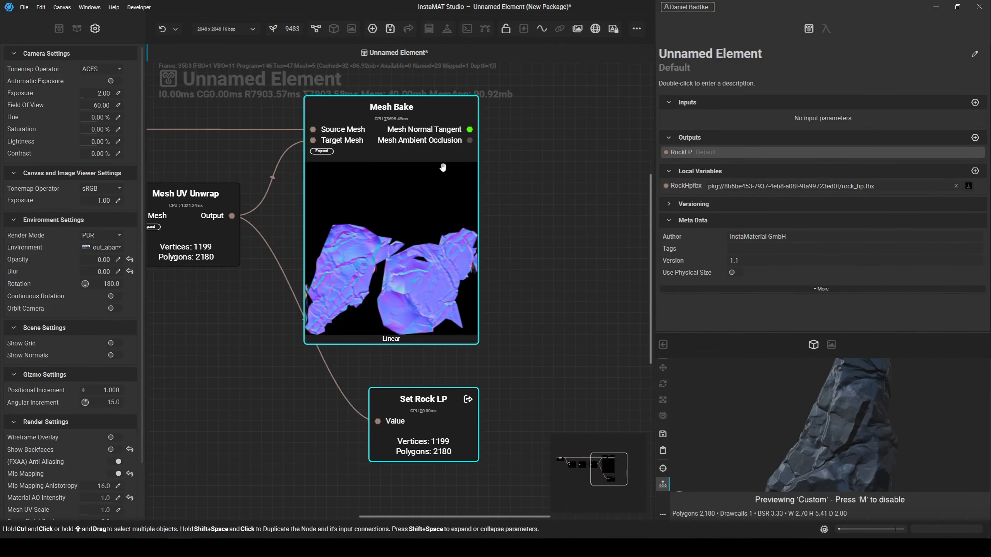
left_click_drag(470, 133, 543, 123)
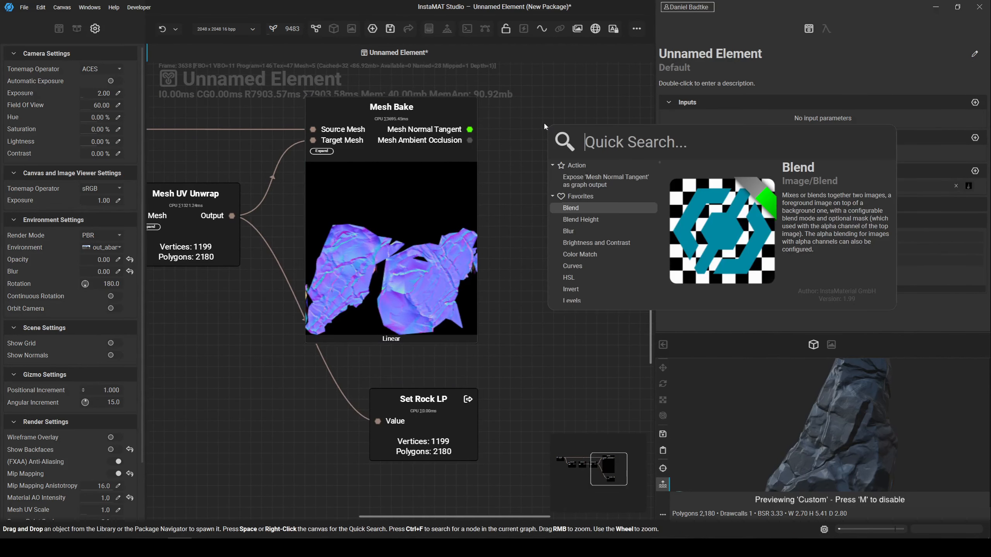
type("Normal")
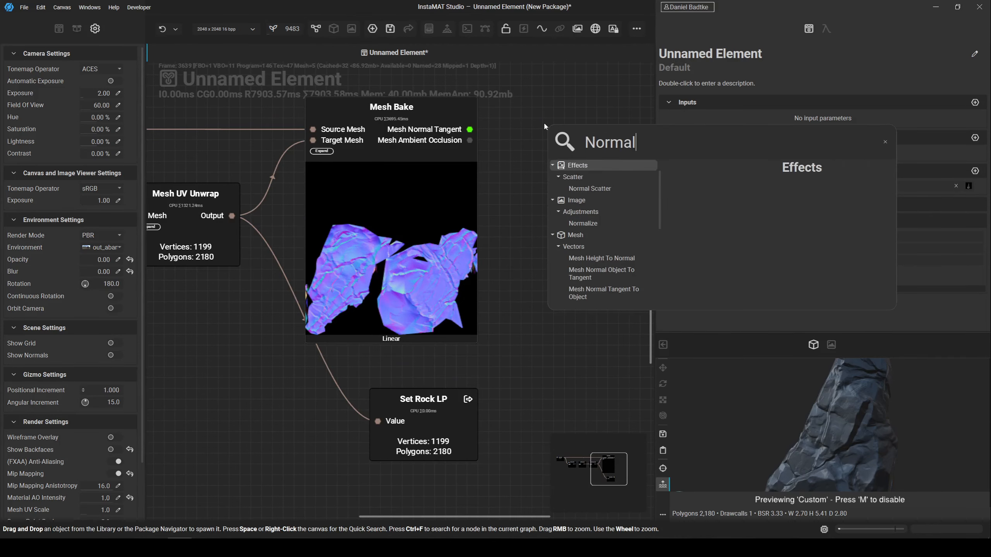
key("Return")
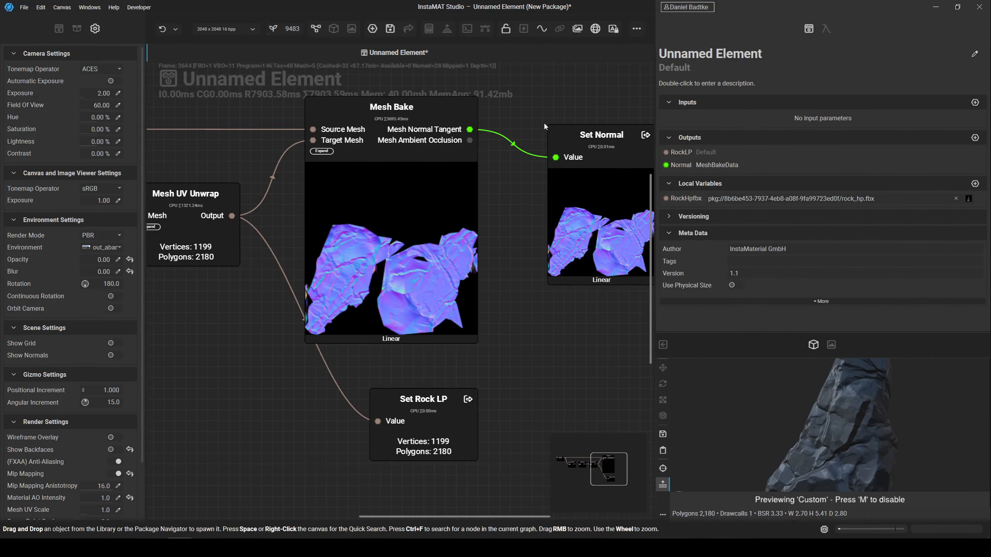
left_click_drag(556, 226, 567, 227)
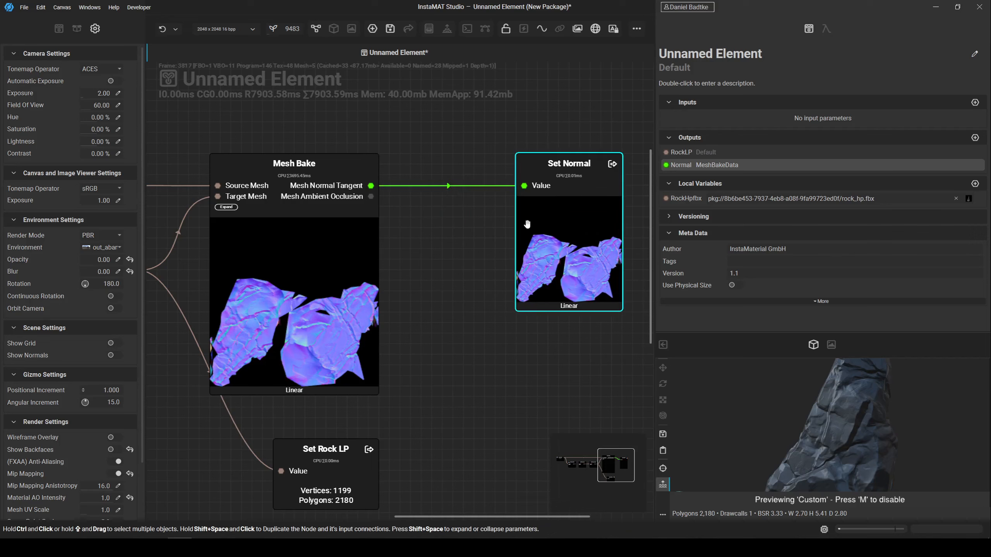
Expose the bake's Mesh Ambient Occlusion as graph output AmbientOcclusion, place its node below Set Normal, and enlarge the 3D preview.
left_click(468, 302)
right_click(468, 299)
type("Am")
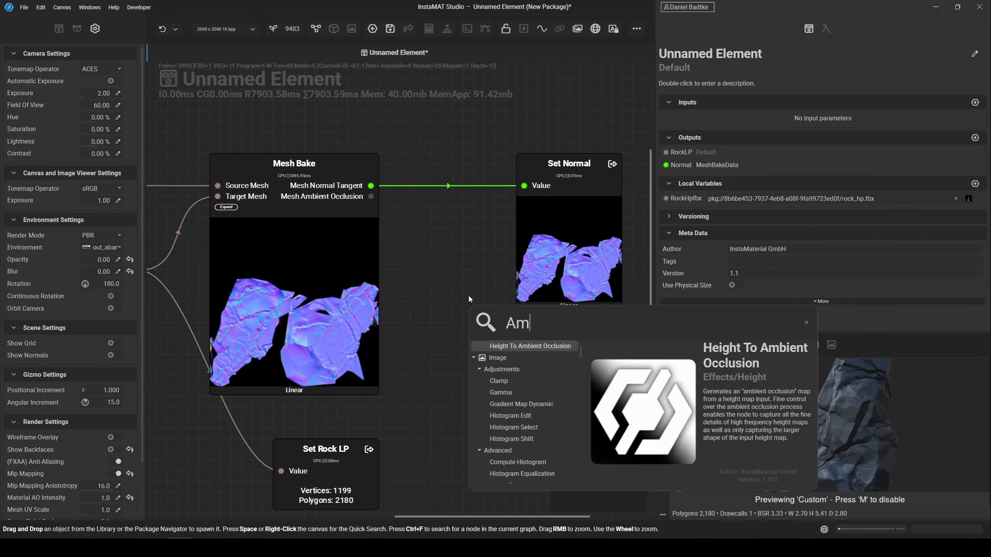
type("bientOcclusion")
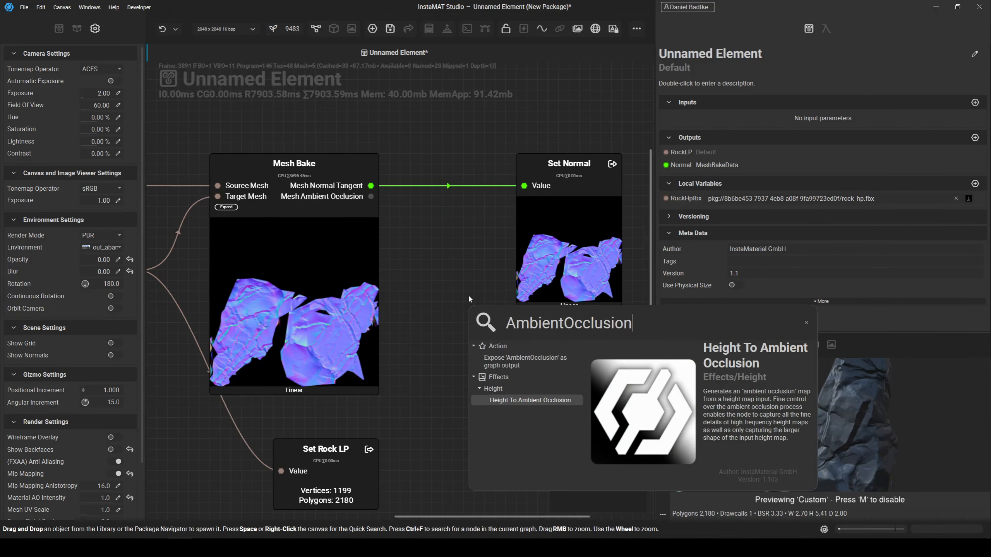
key("Up")
key("Up")
key("Up")
key("Return")
scroll(467, 294, "down", 5)
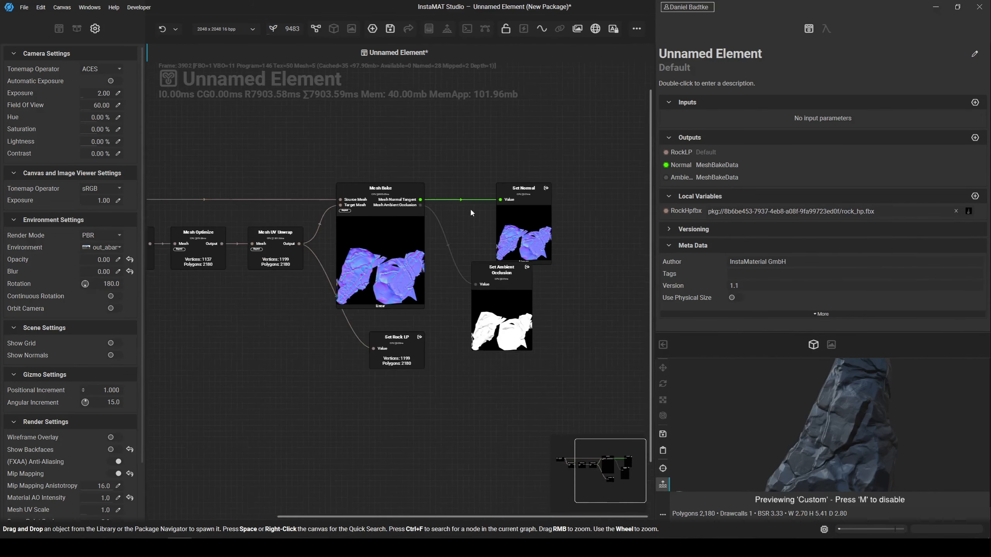
left_click_drag(542, 288, 558, 301)
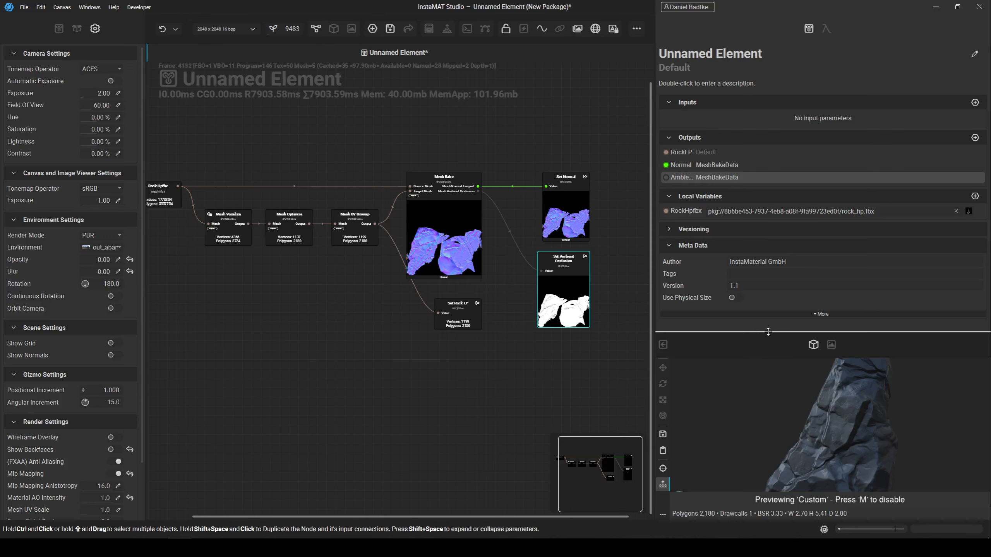
left_click_drag(768, 334, 768, 195)
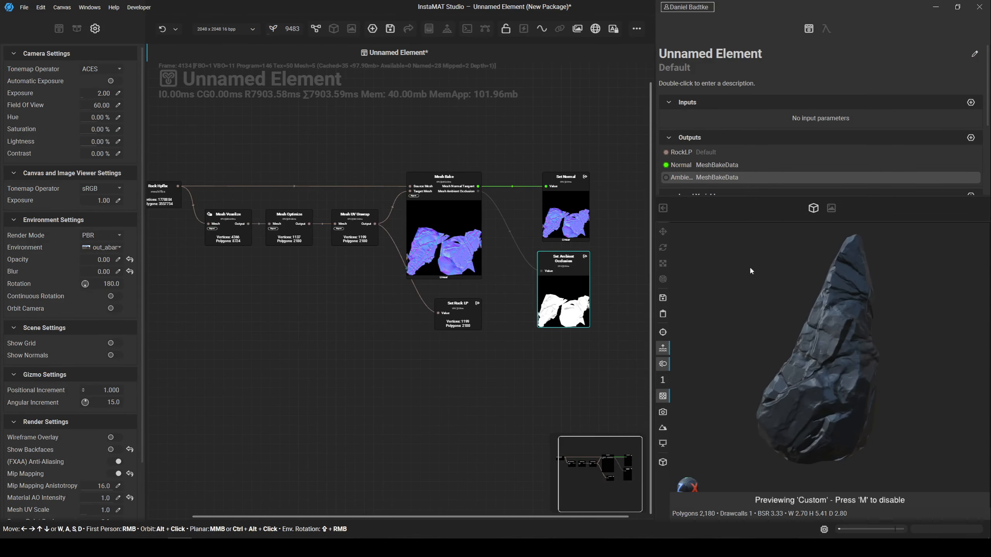
left_click(24, 7)
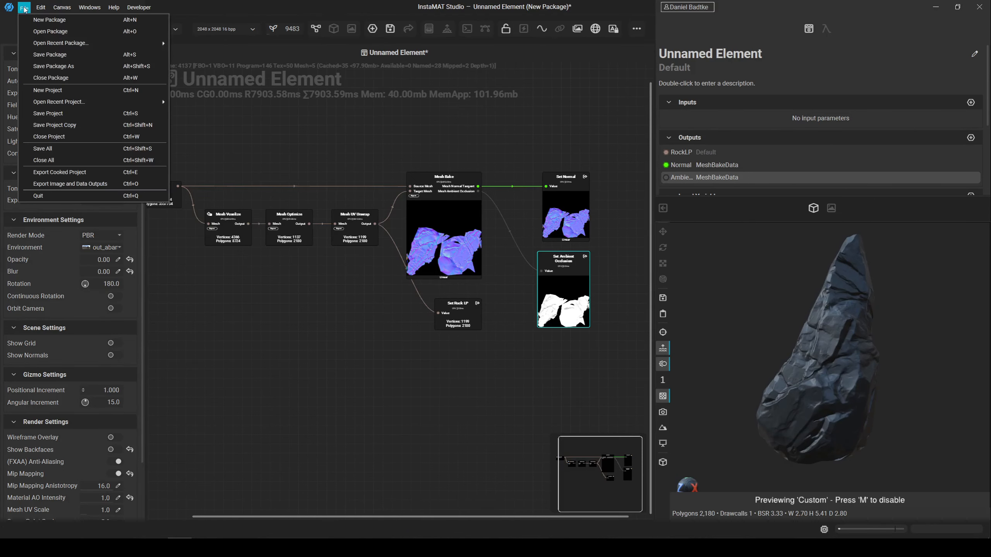
left_click(94, 186)
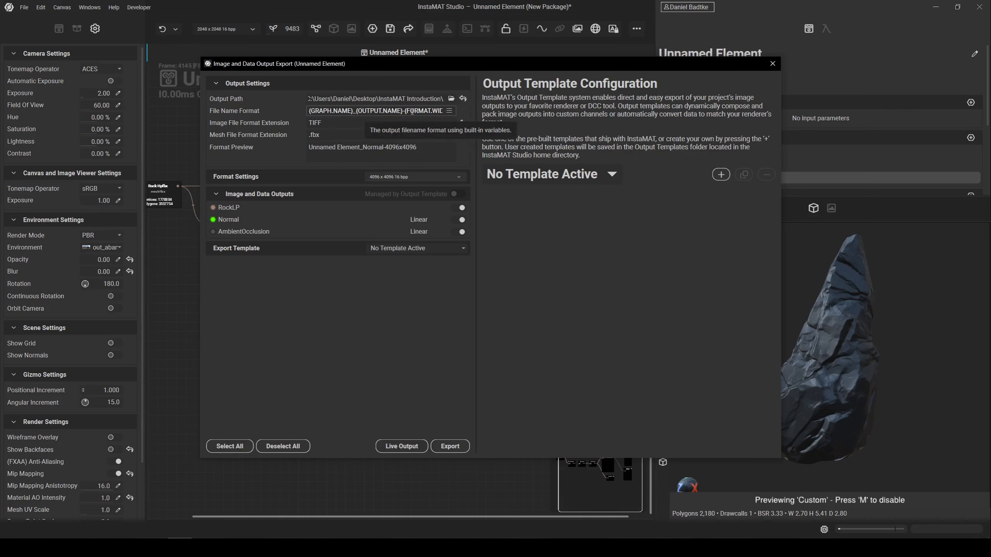
left_click_drag(412, 112, 458, 111)
left_click_drag(565, 67, 401, 121)
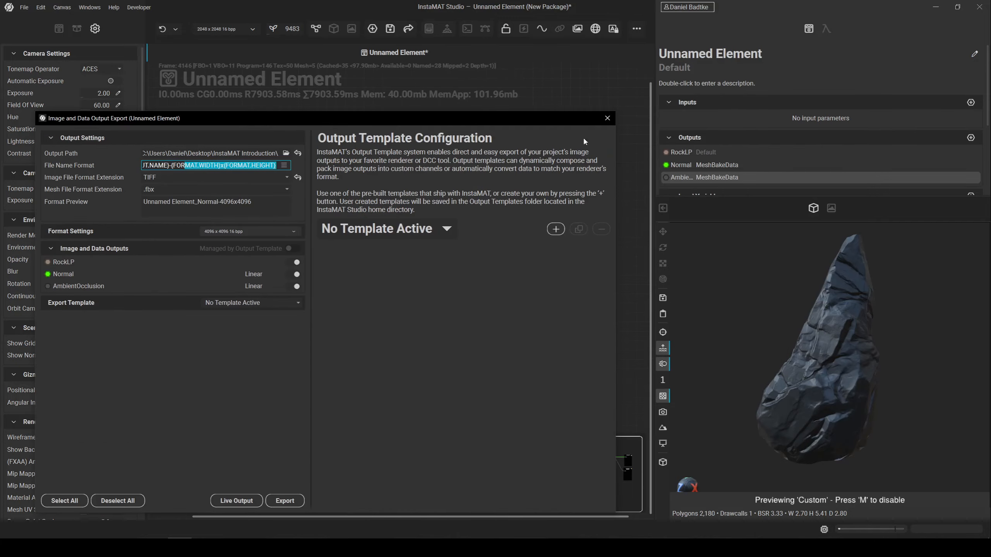
left_click(606, 119)
Rename the graph from its default element name to Rock.
double_click(697, 53)
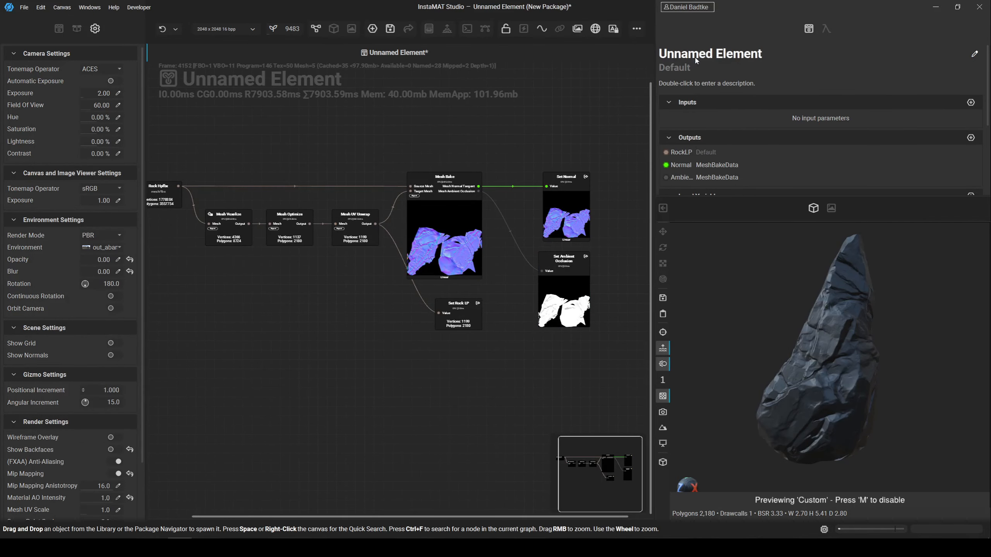
type("Rock")
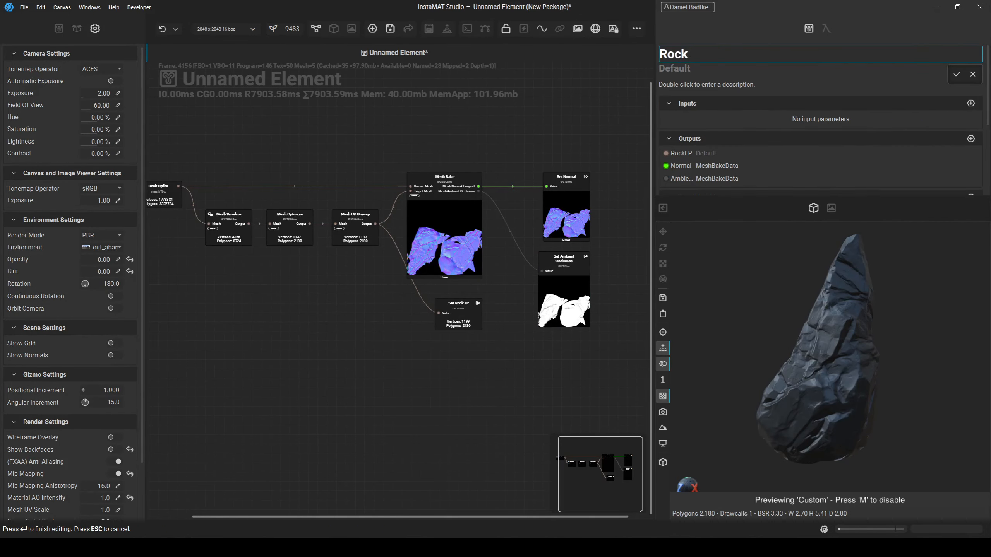
key("Return")
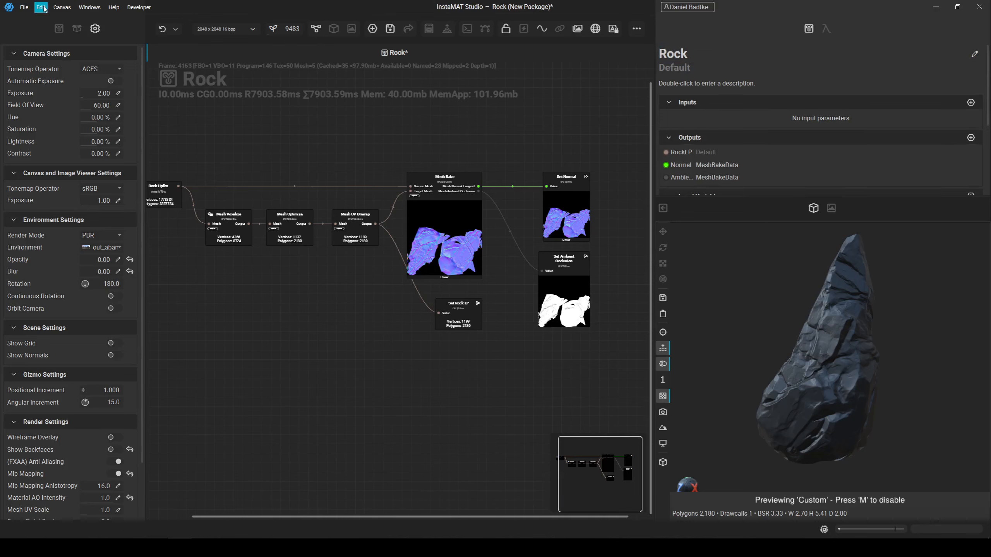
Open the image and data output export settings and choose TIFF for images and .fbx for meshes.
left_click(25, 7)
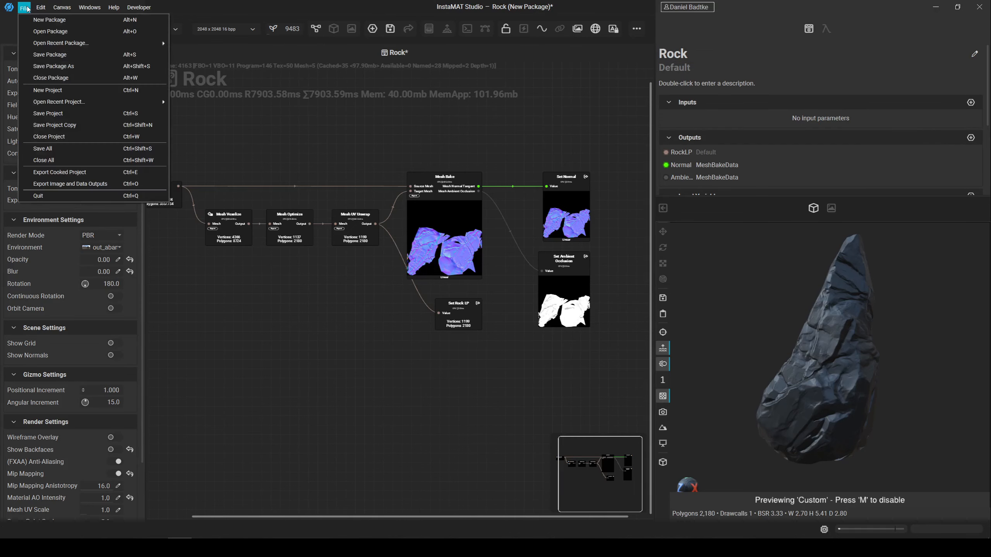
left_click(101, 186)
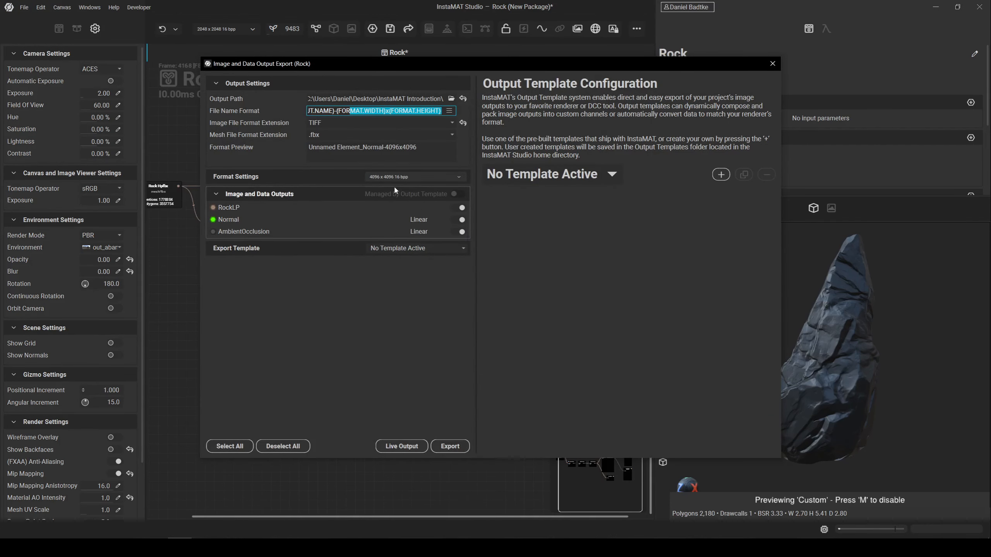
left_click(332, 125)
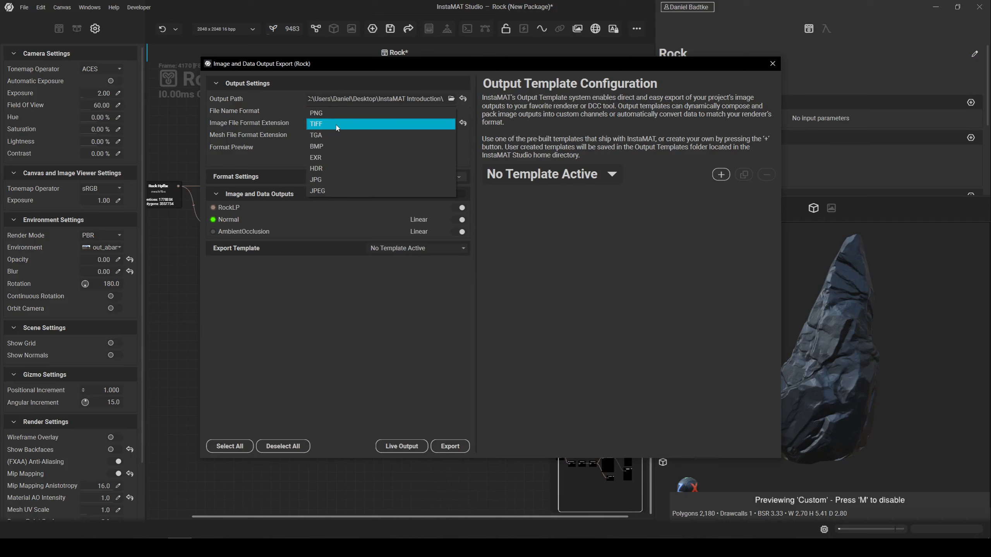
left_click(337, 124)
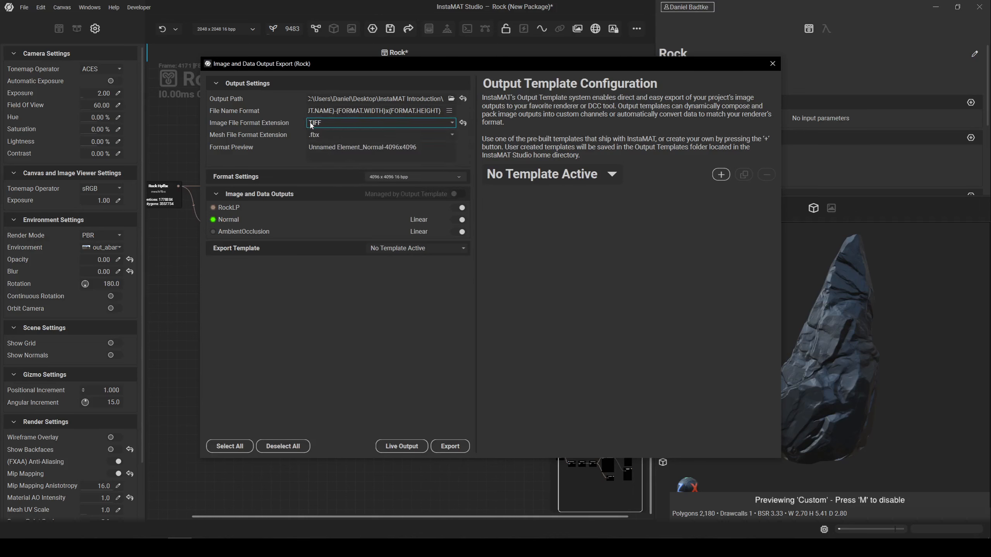
left_click(336, 137)
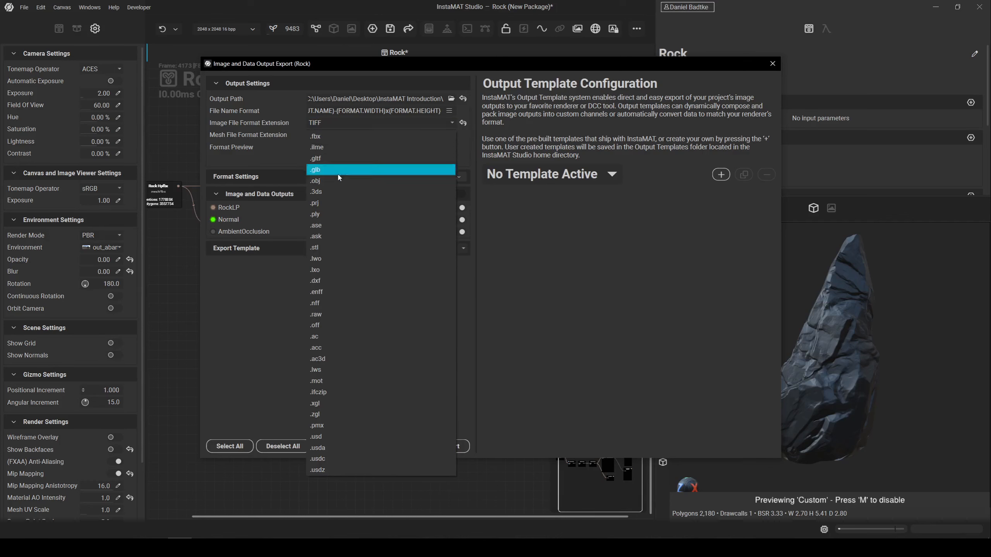
left_click(335, 136)
left_click(333, 124)
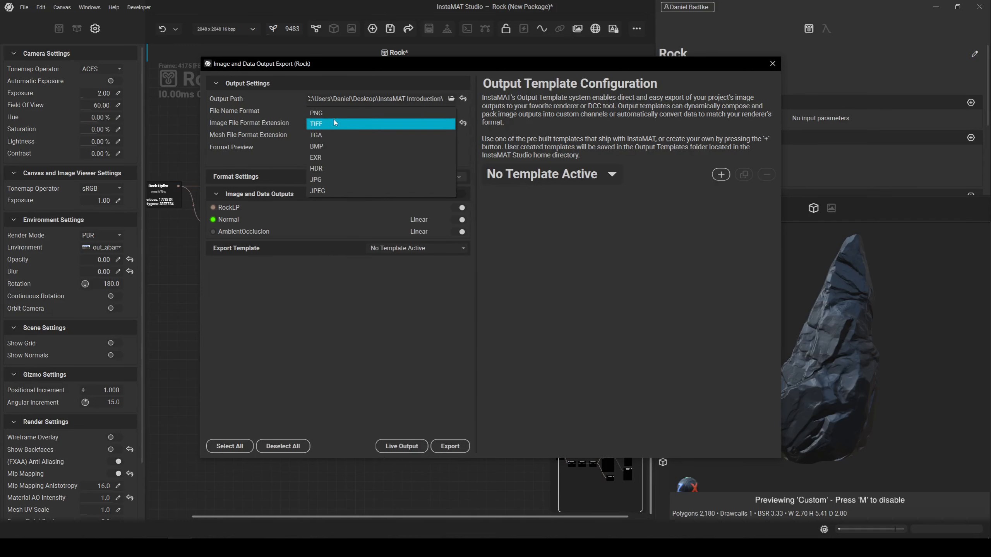
left_click(336, 123)
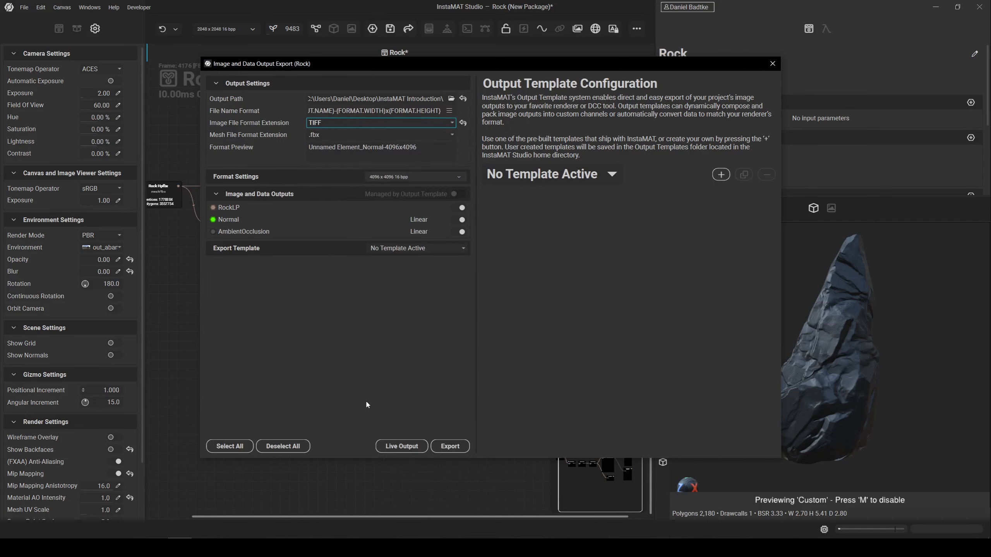
Export the RockLP, Normal and AmbientOcclusion outputs, close the export settings, and move the Set Rock LP node directly under Mesh Bake.
left_click(453, 449)
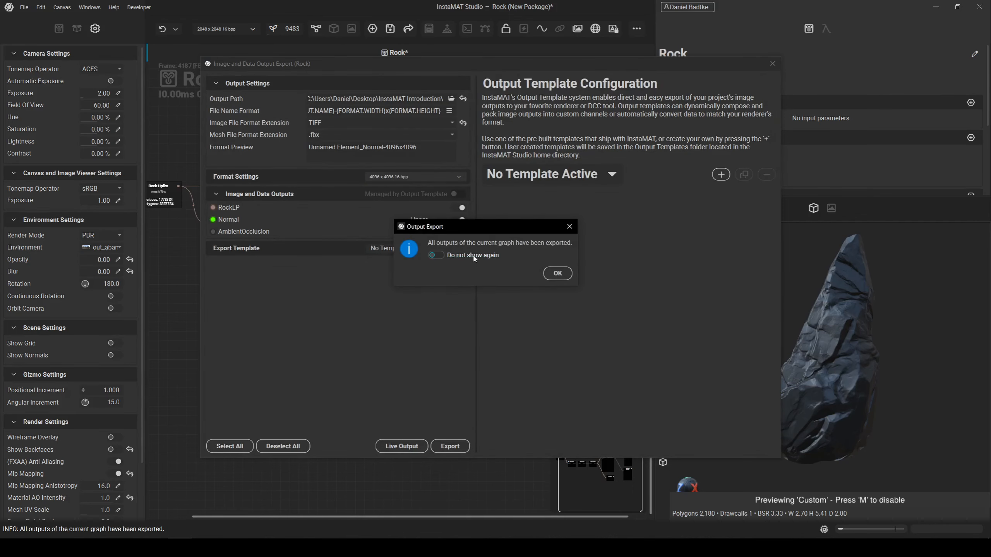
left_click(558, 274)
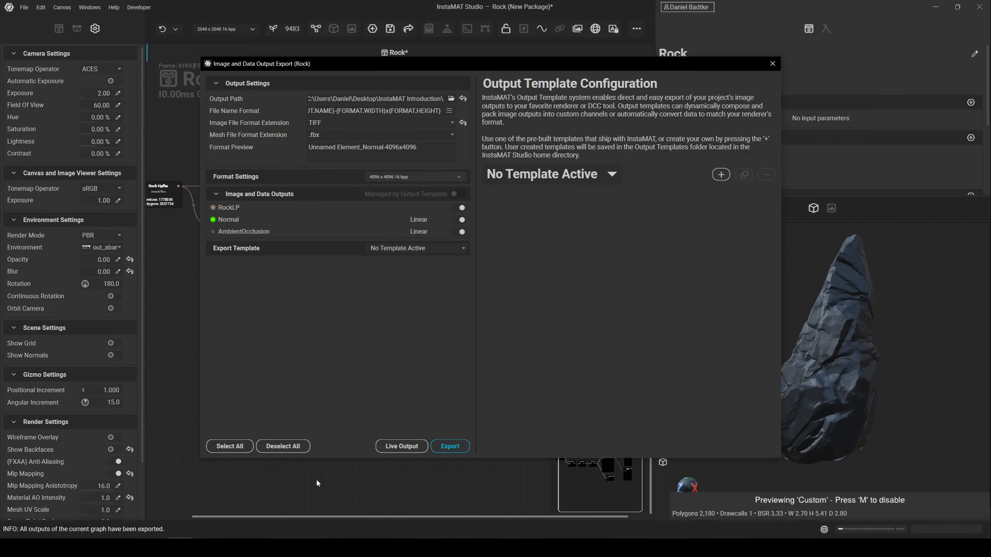
left_click(772, 64)
left_click(436, 319)
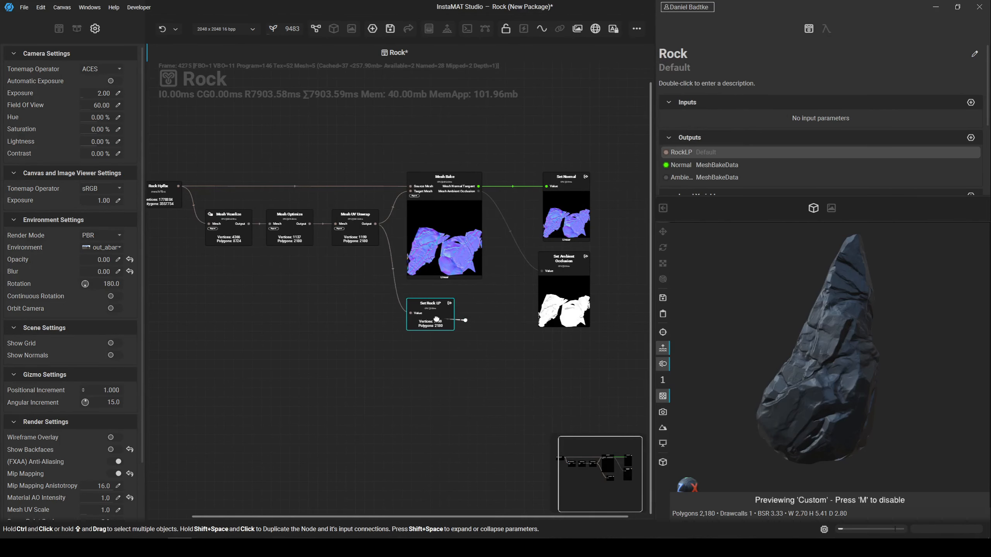
left_click_drag(436, 319, 436, 314)
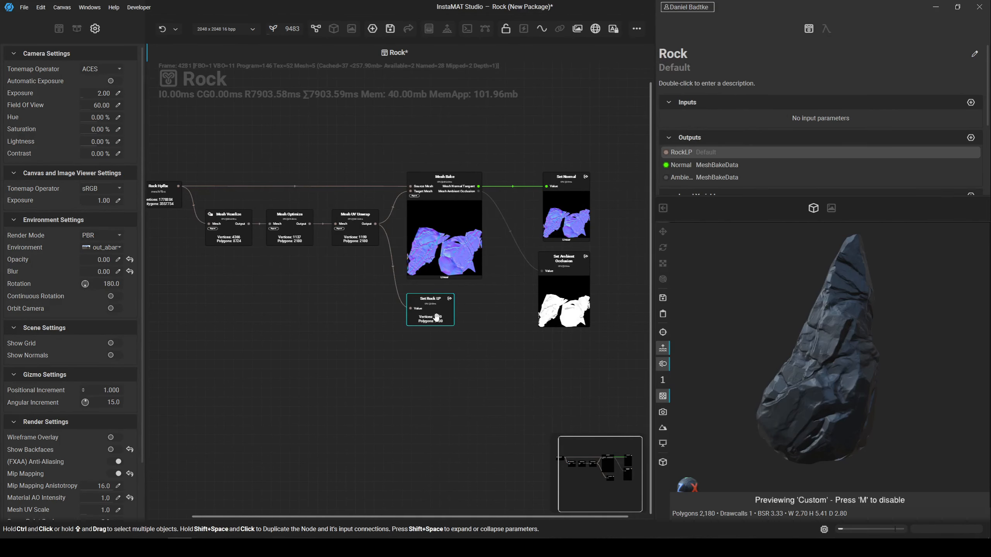
Create a Multi-Material Layering project using the local file Rock_RockLP-4096x4096.fbx from the InstaMAT Introduction folder as its mesh.
left_click(373, 28)
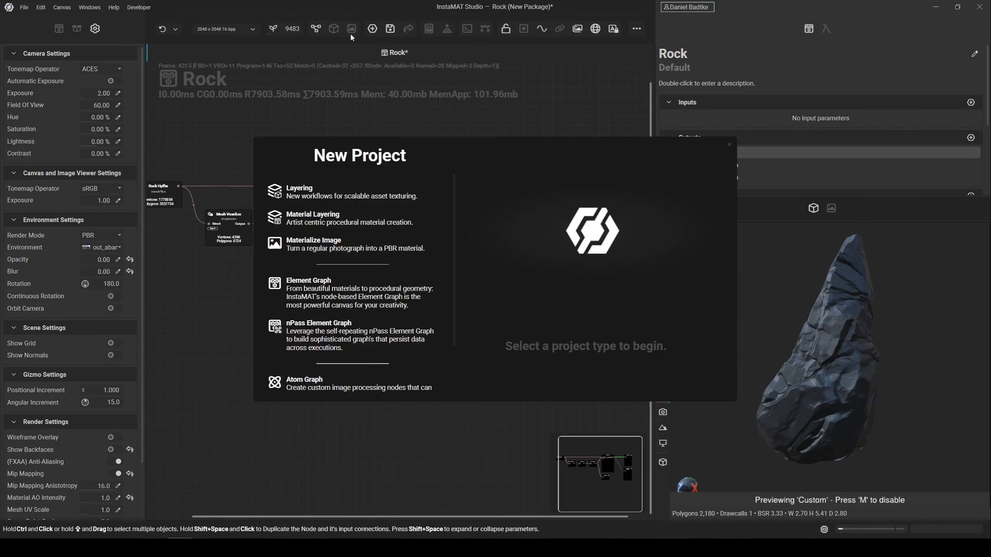
left_click(338, 199)
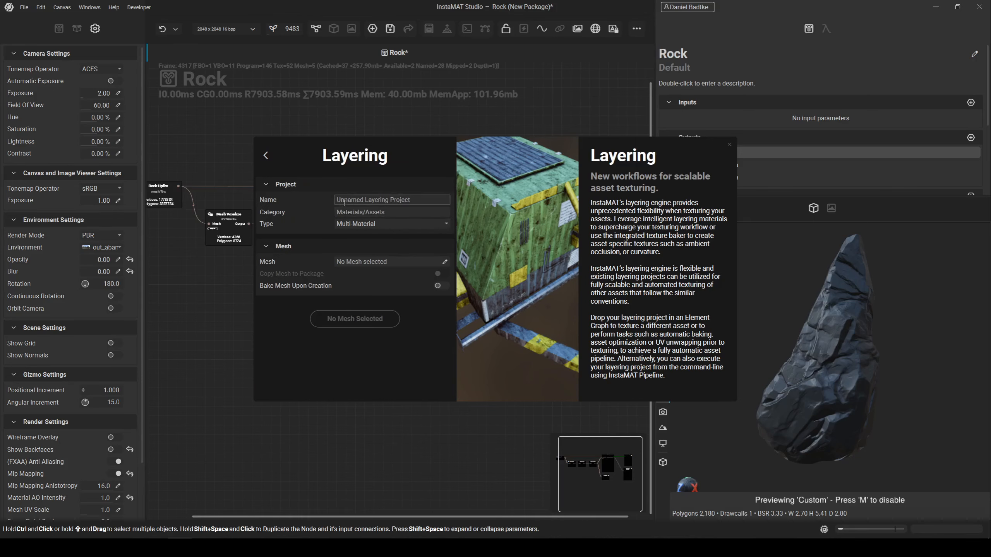
left_click(445, 263)
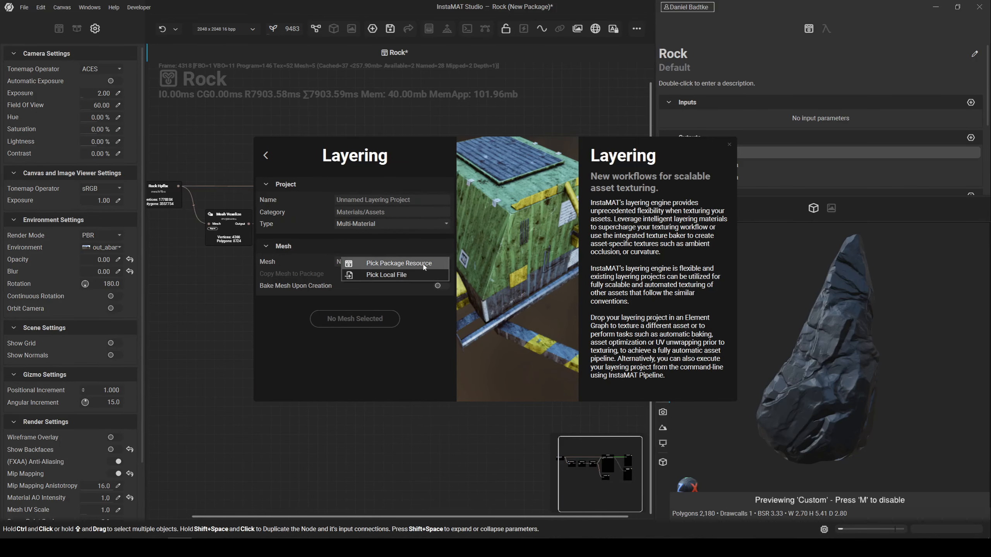
left_click(388, 275)
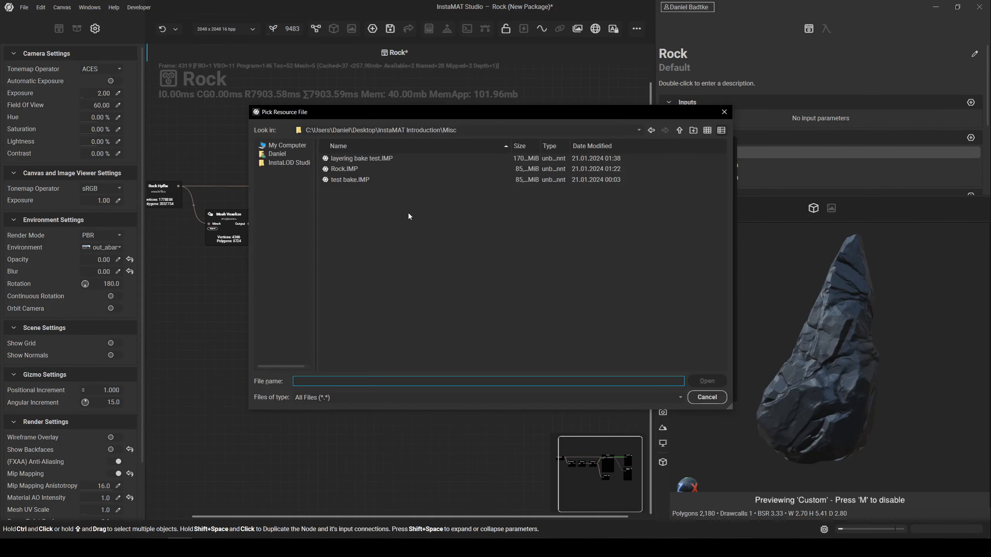
left_click(679, 131)
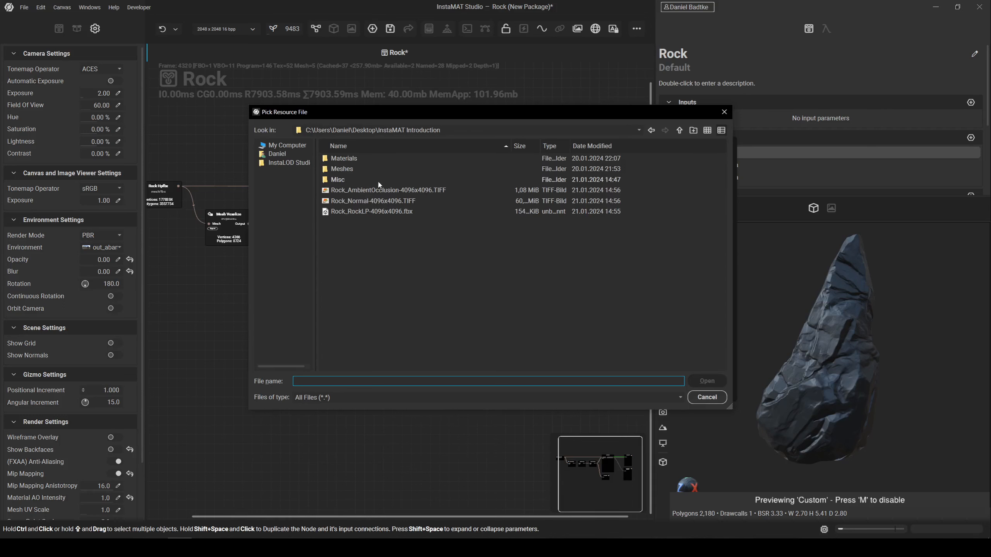
left_click(340, 213)
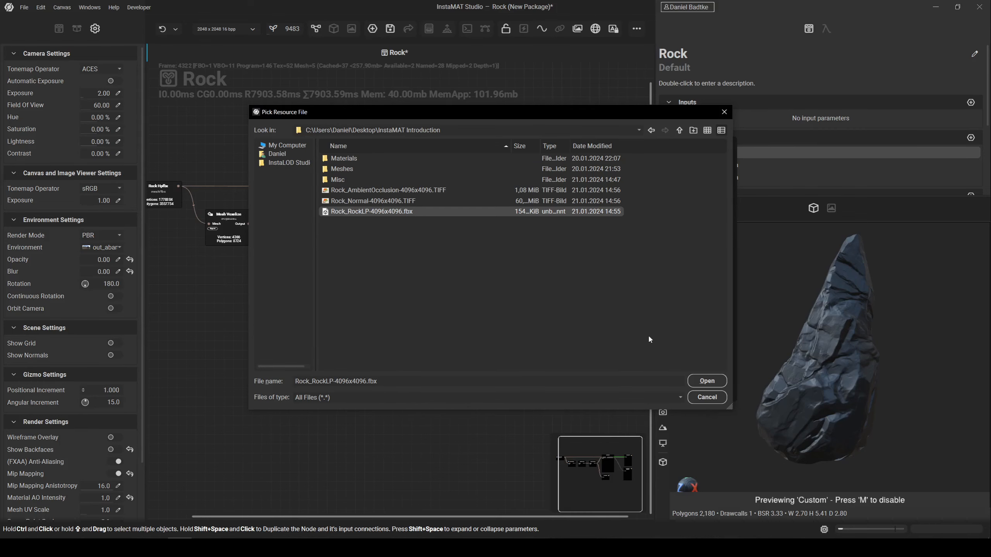
left_click(706, 380)
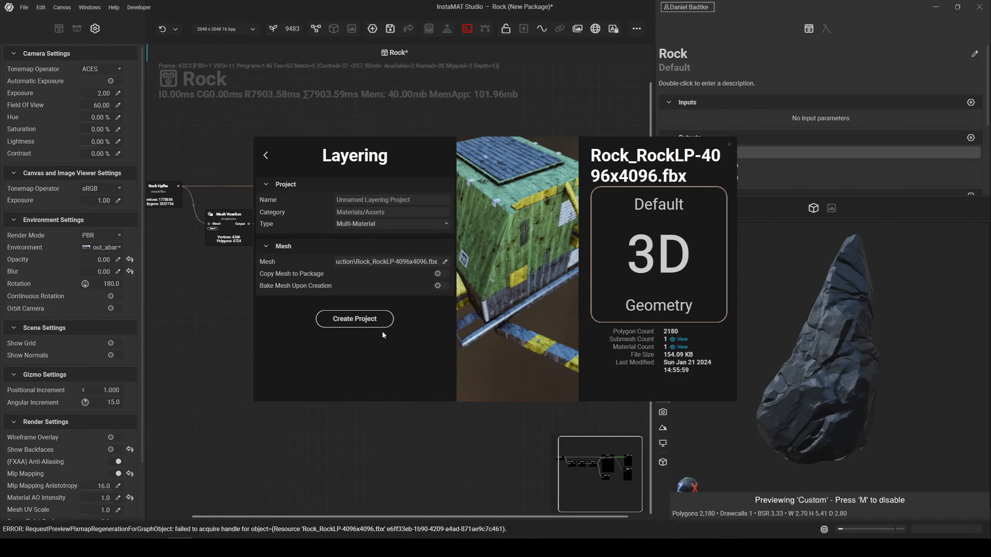
left_click(356, 319)
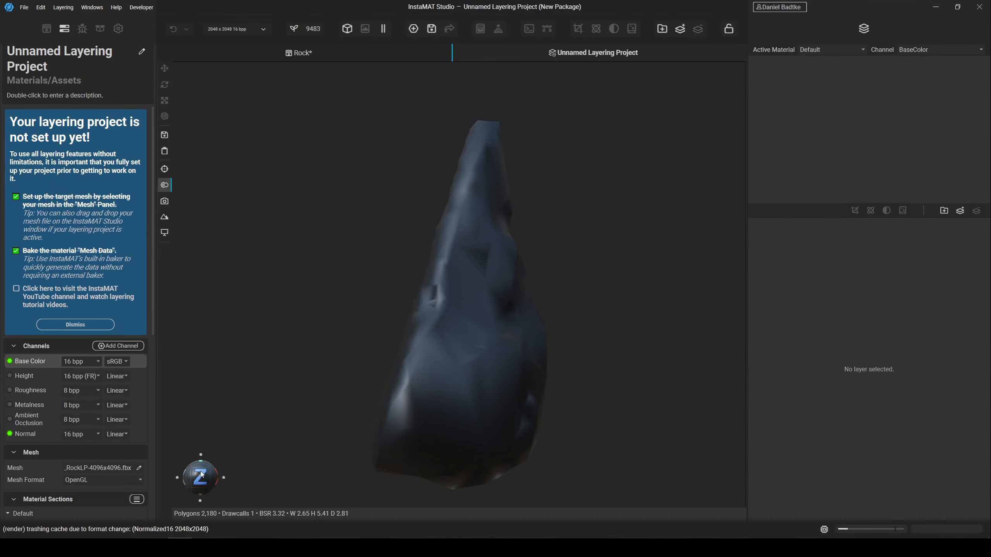
Import Rock_AmbientOcclusion-4096x4096.TIFF and Rock_Normal-4096x4096.TIFF from the InstaMAT Introduction folder in File Explorer into the package assets.
left_click_drag(732, 474, 703, 474, "alt")
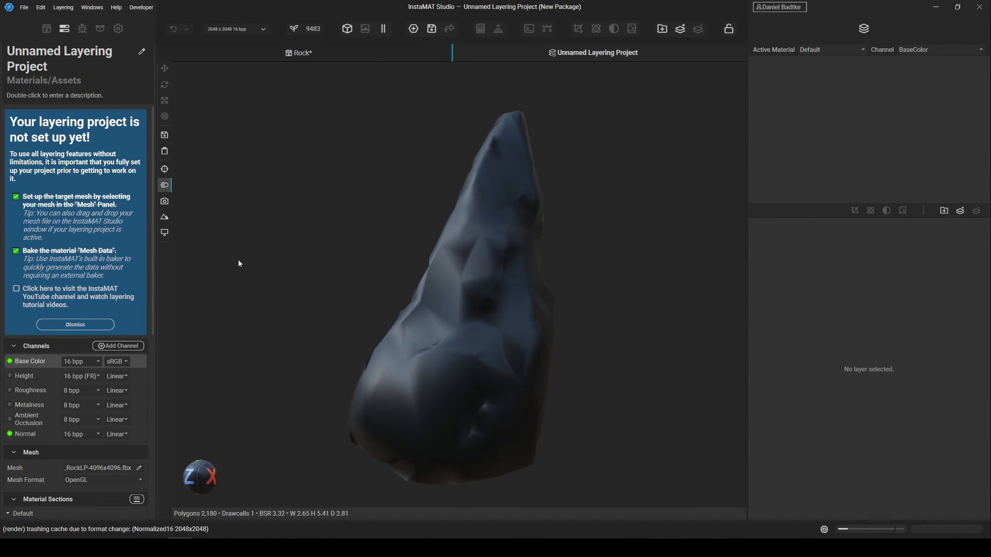
scroll(133, 238, "down", 2)
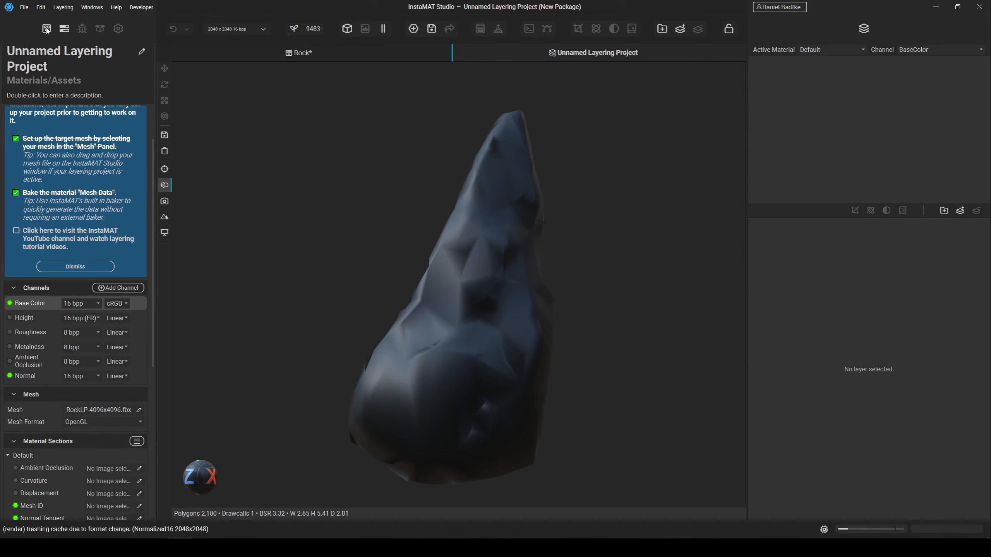
left_click(100, 28)
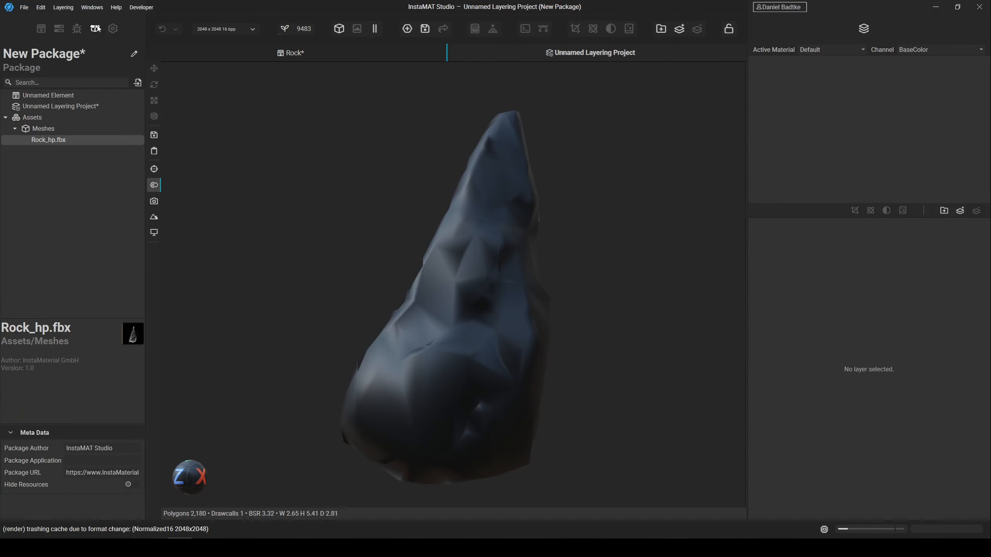
left_click(60, 547)
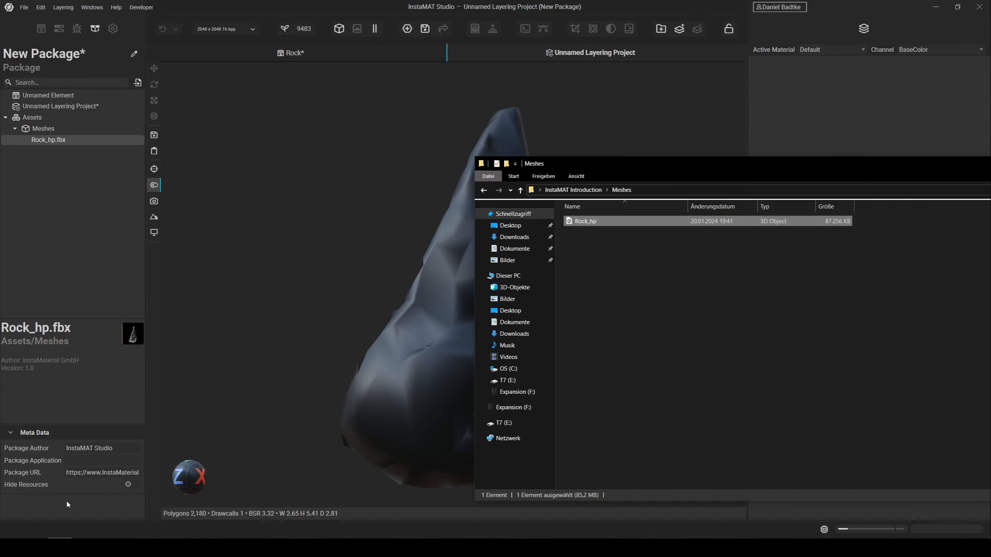
key("alt+Left")
left_click(620, 255)
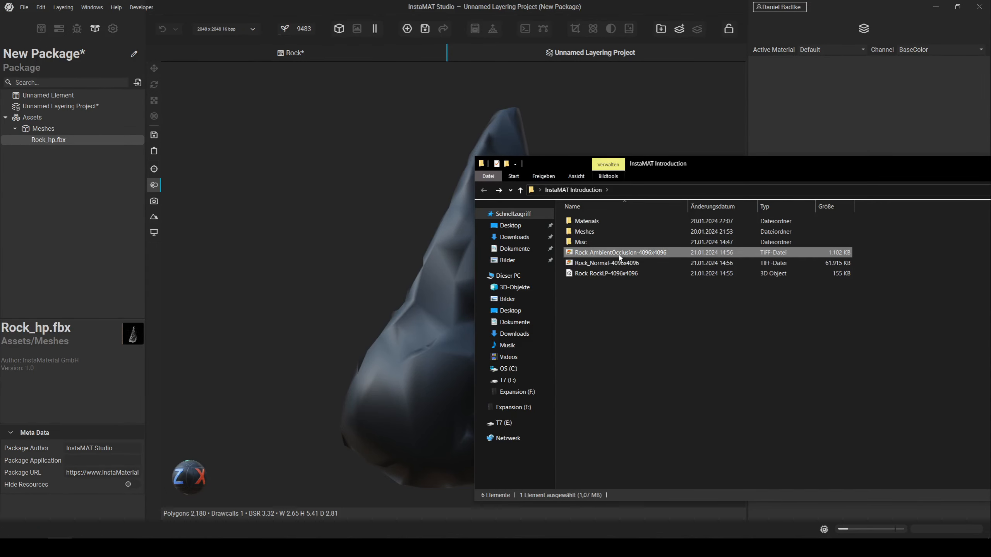
left_click(815, 263, "shift")
left_click_drag(645, 263, 73, 215)
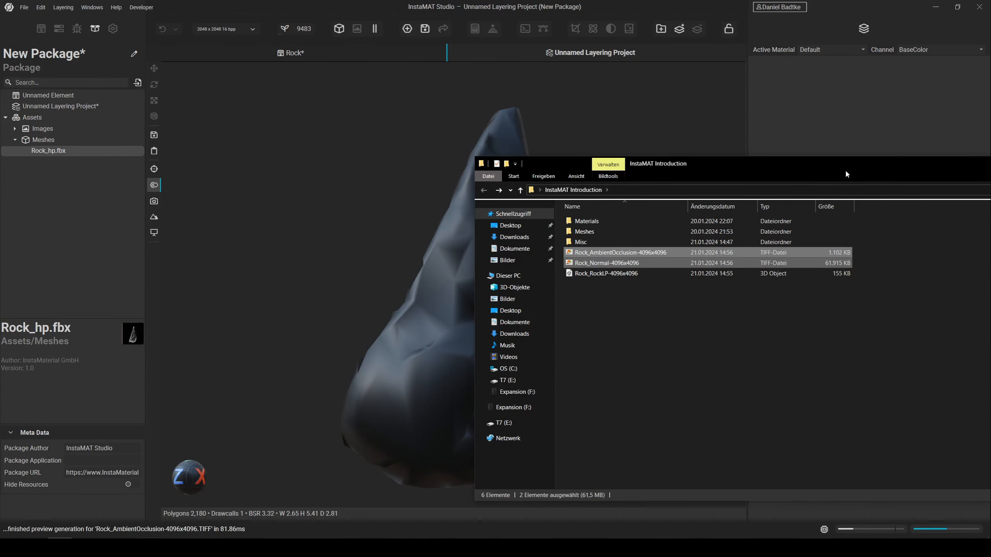
left_click_drag(727, 163, 545, 168)
left_click(880, 167)
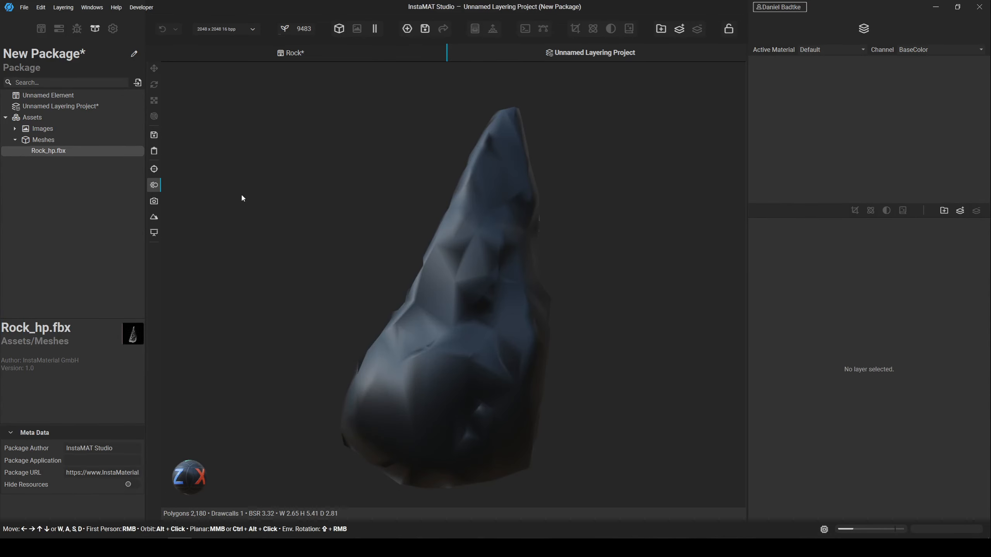
Assign the imported rock normal map to Normal Tangent and the ambient occlusion map to Ambient Occlusion in the Default material section.
left_click(59, 29)
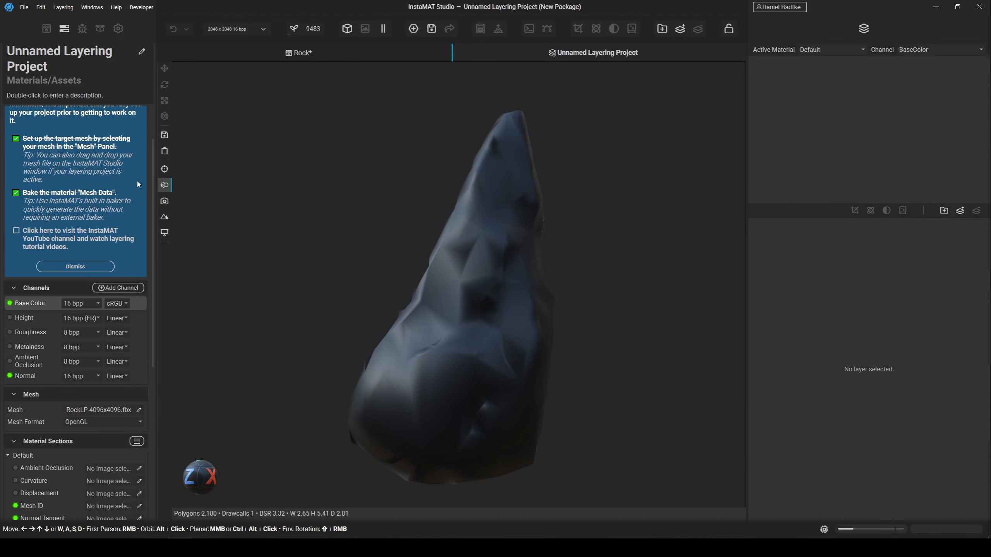
scroll(159, 290, "down", 5)
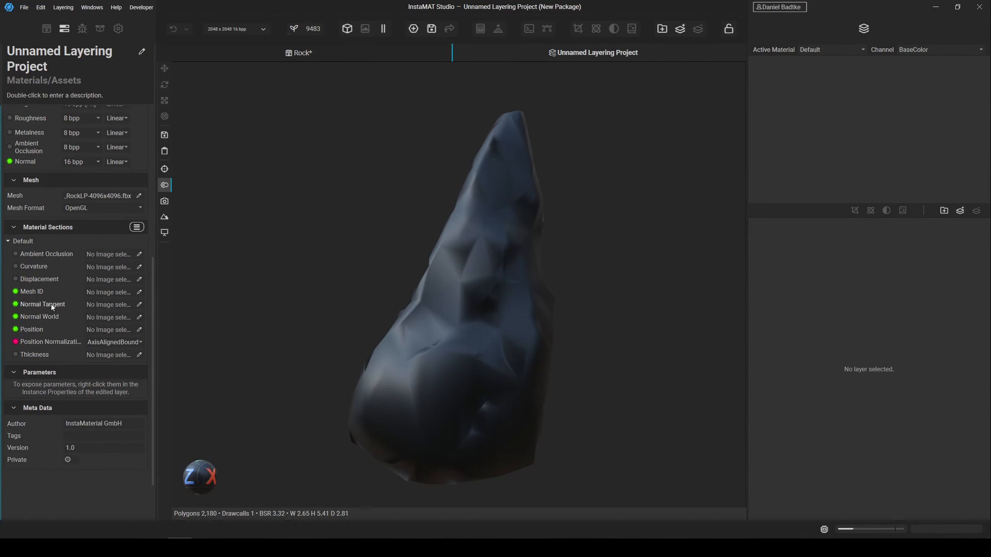
left_click(139, 305)
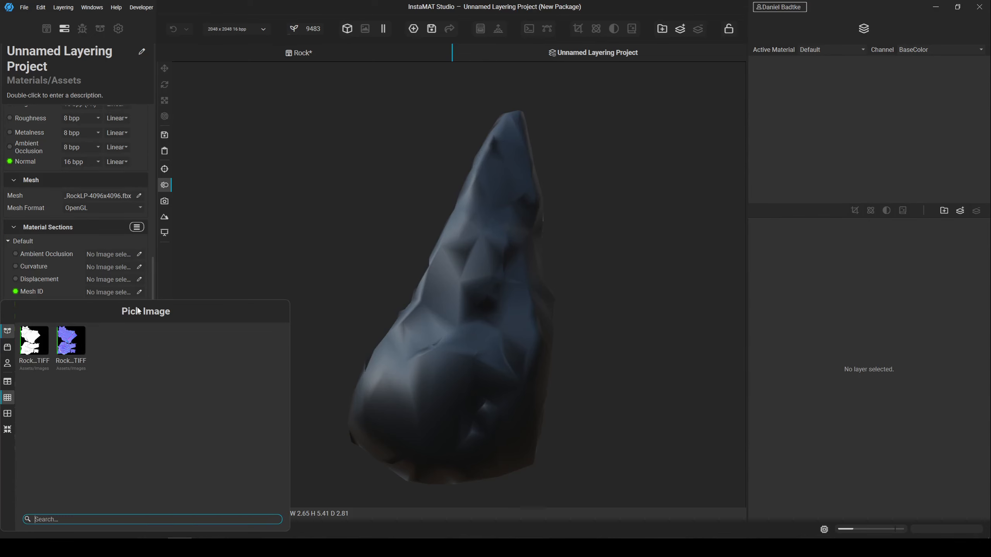
left_click(70, 345)
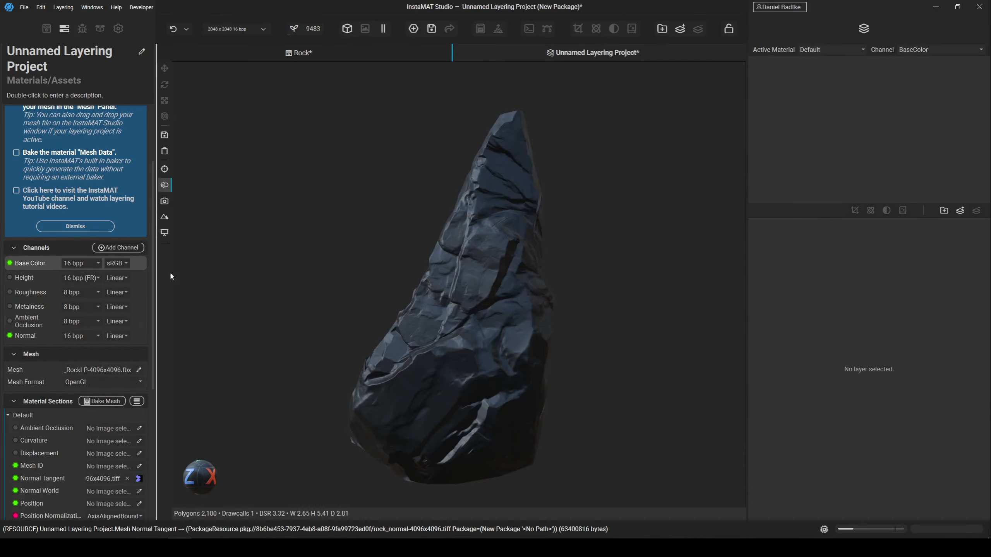
scroll(150, 378, "down", 3)
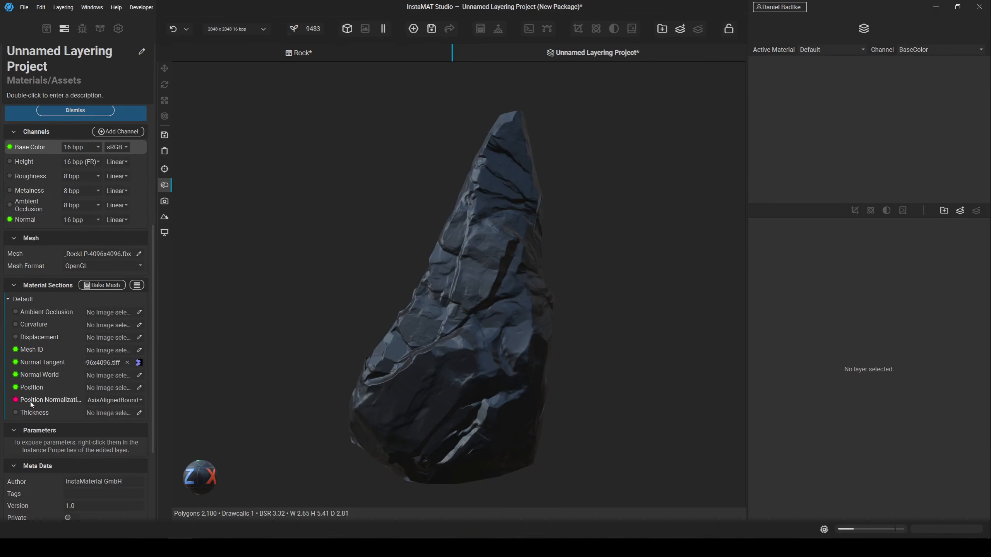
left_click(139, 313)
left_click(39, 353)
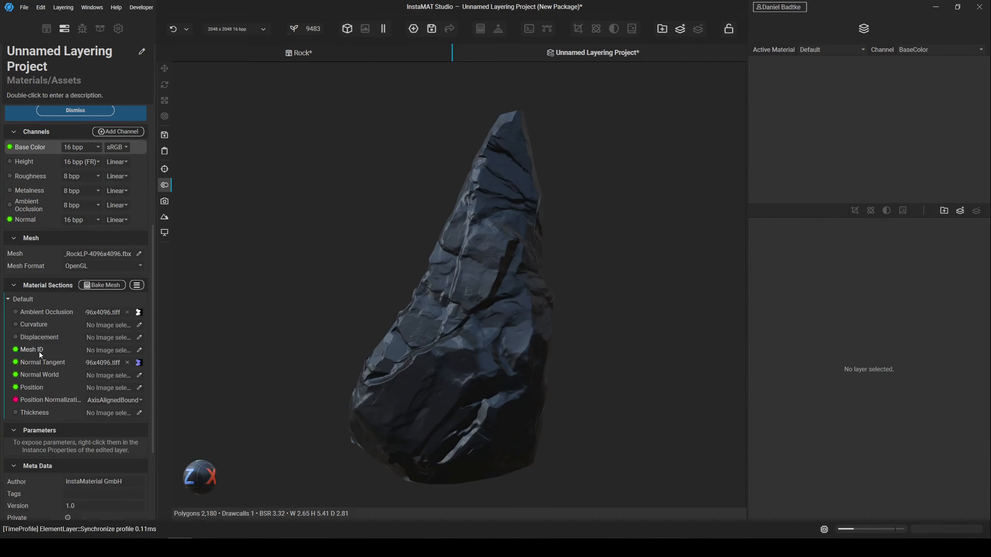
Inspect the low-poly rock with its baked maps, switching the wireframe overlay on and off again.
mouse_move(493, 324)
left_mouse_down("alt")
mouse_move(396, 324)
mouse_move(528, 329)
mouse_move(427, 332)
mouse_move(496, 332)
left_mouse_up("alt")
scroll(496, 314, "up", 2)
scroll(497, 314, "down", 2)
left_click(113, 28)
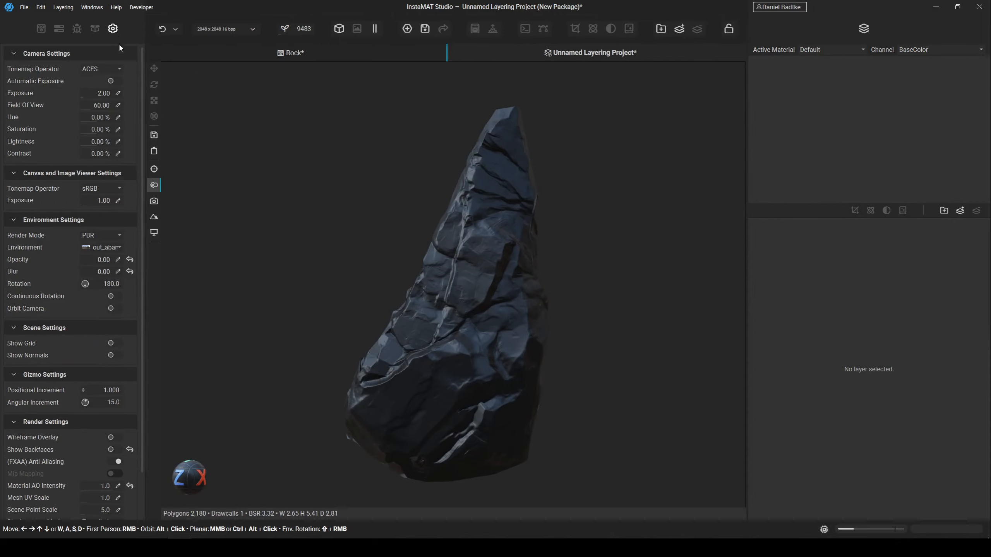
left_click(118, 437)
left_click_drag(388, 392, 433, 387, "alt")
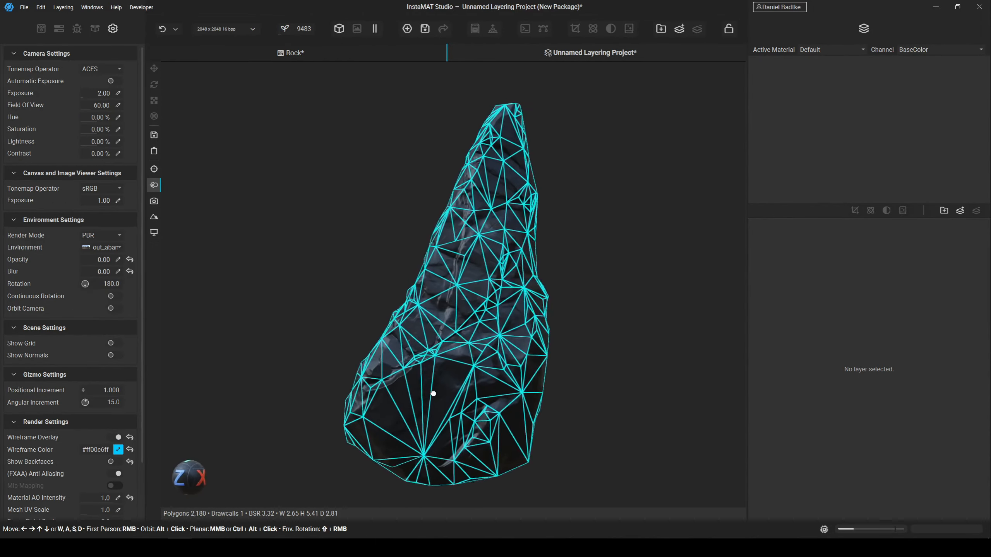
left_click(116, 437)
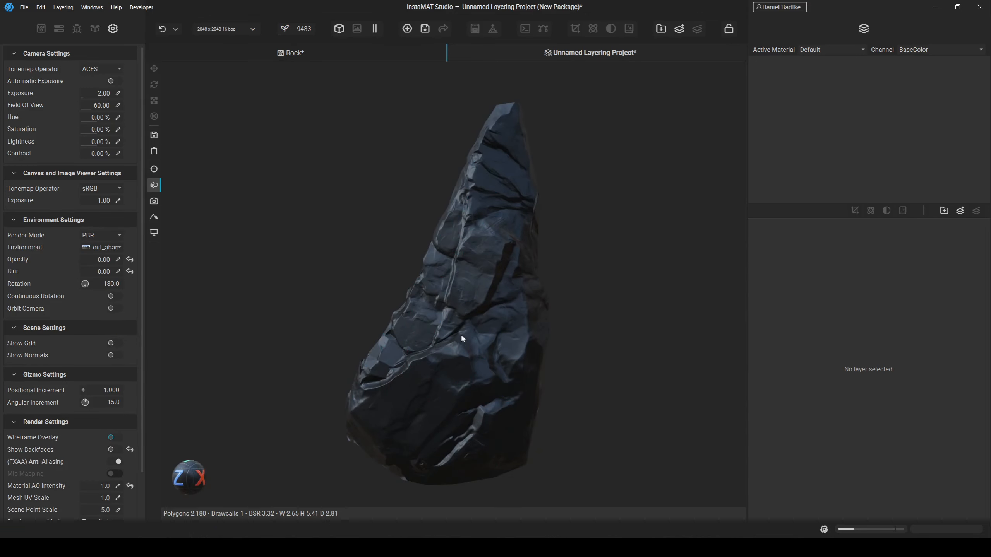
scroll(460, 334, "up", 2)
left_click_drag(458, 330, 480, 340, "alt")
scroll(471, 336, "down", 3)
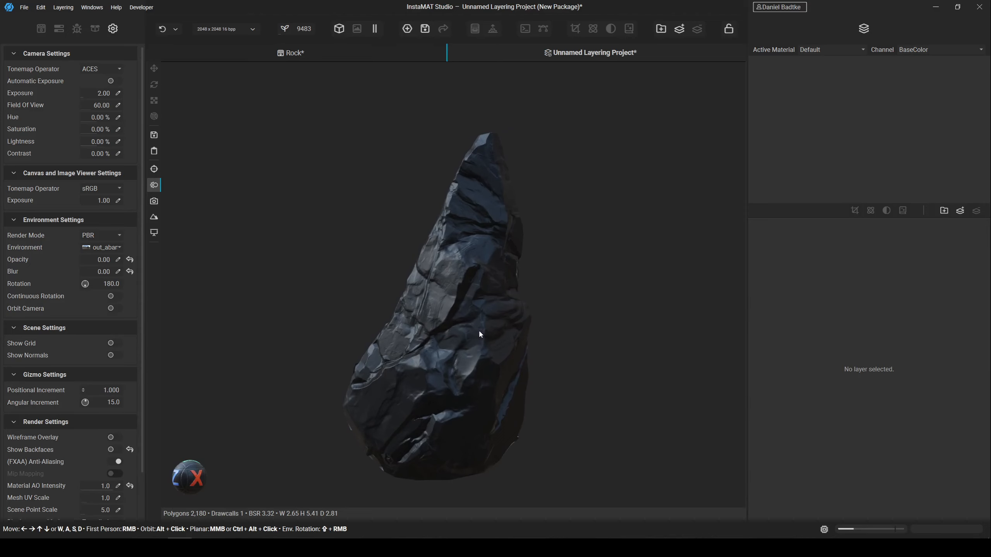
Search the library for "hars" and add the Harsh Mountain Rock material as a layer on the rock.
left_click(41, 29)
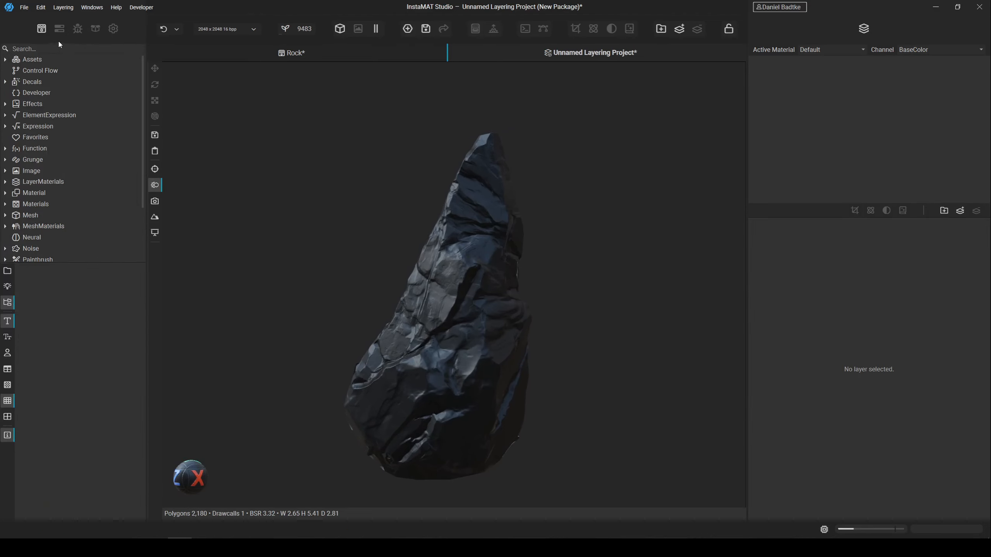
left_click(65, 46)
left_click(64, 46)
type("hars")
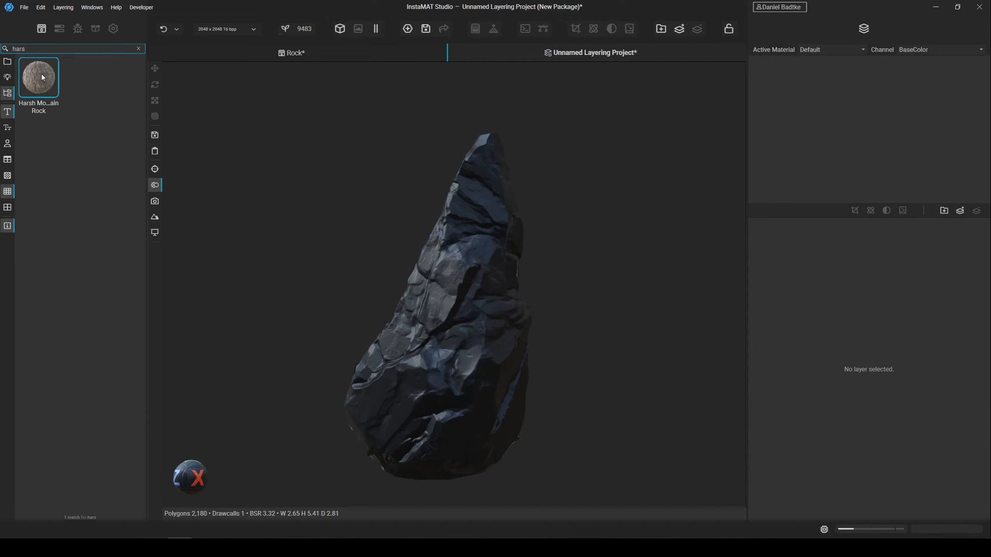
left_click_drag(42, 74, 839, 105)
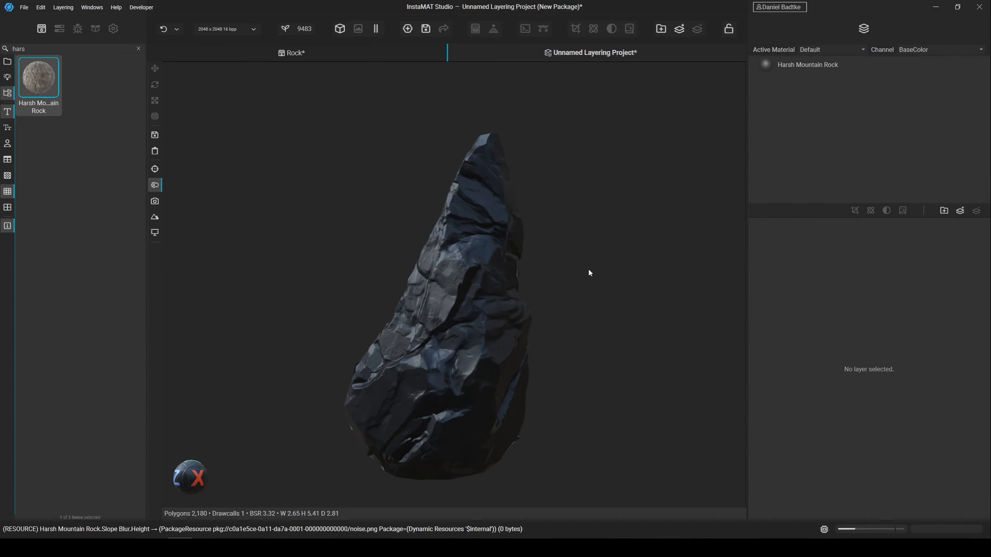
middle_click_drag(586, 288, 585, 248)
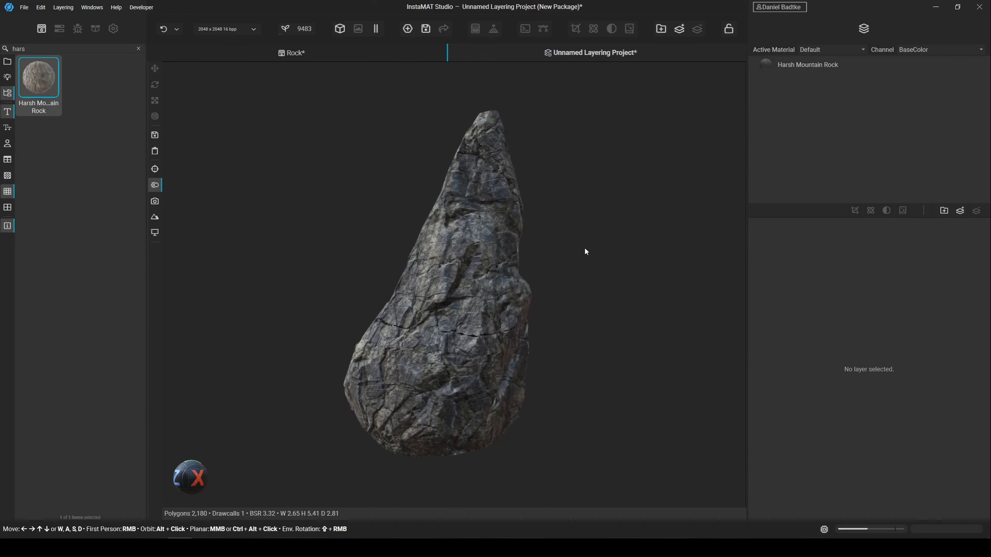
scroll(509, 252, "up", 3)
scroll(581, 253, "down", 1)
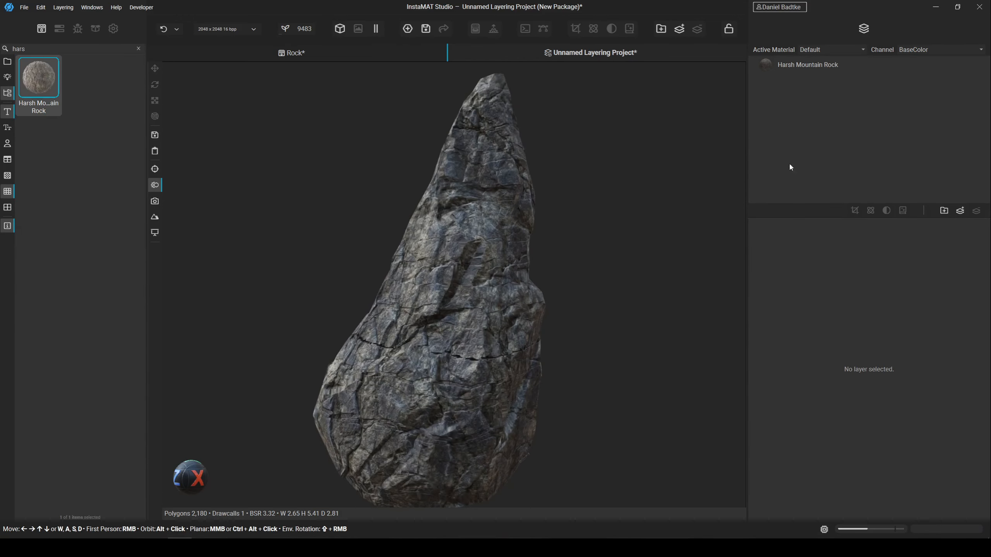
Lock the scale axes of the Harsh Mountain Rock layer's projection together and set the uniform scale to 0.75.
left_click(817, 67)
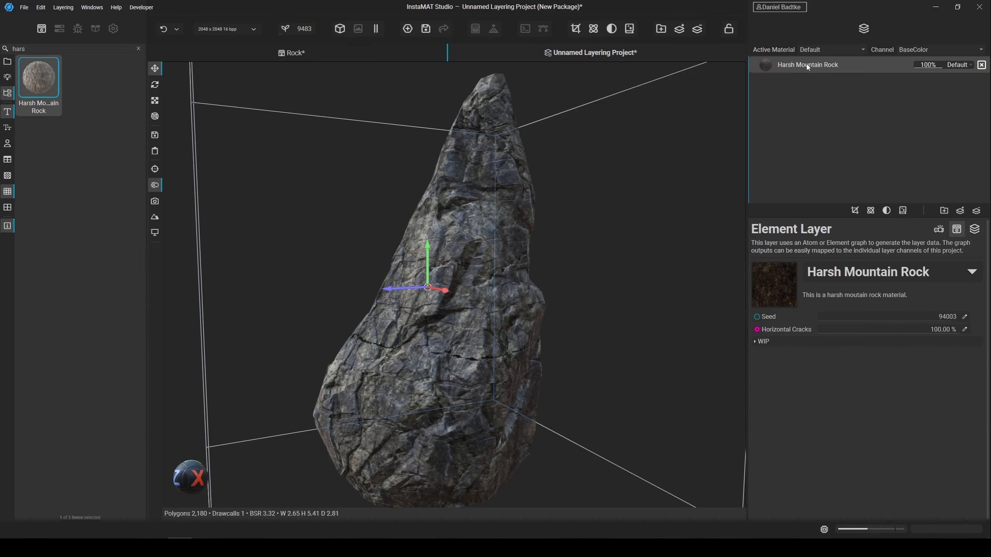
left_click(939, 229)
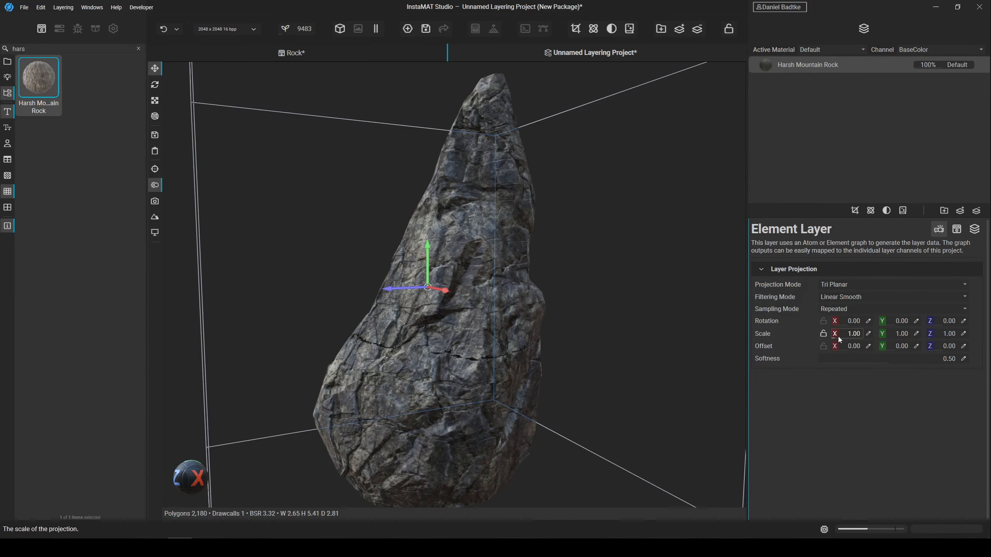
mouse_move(837, 335)
left_mouse_down()
mouse_move(848, 334)
mouse_move(840, 338)
left_mouse_up()
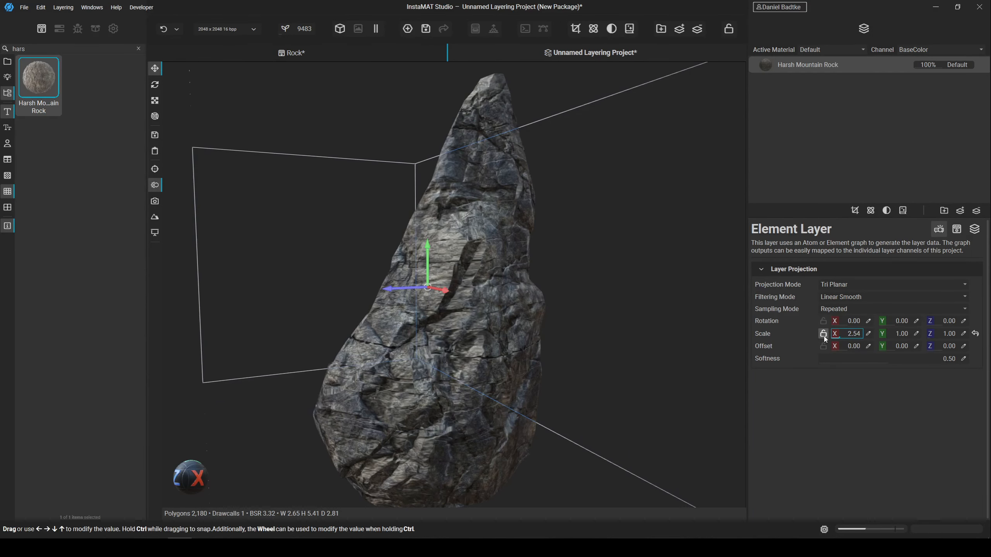
left_click(823, 334)
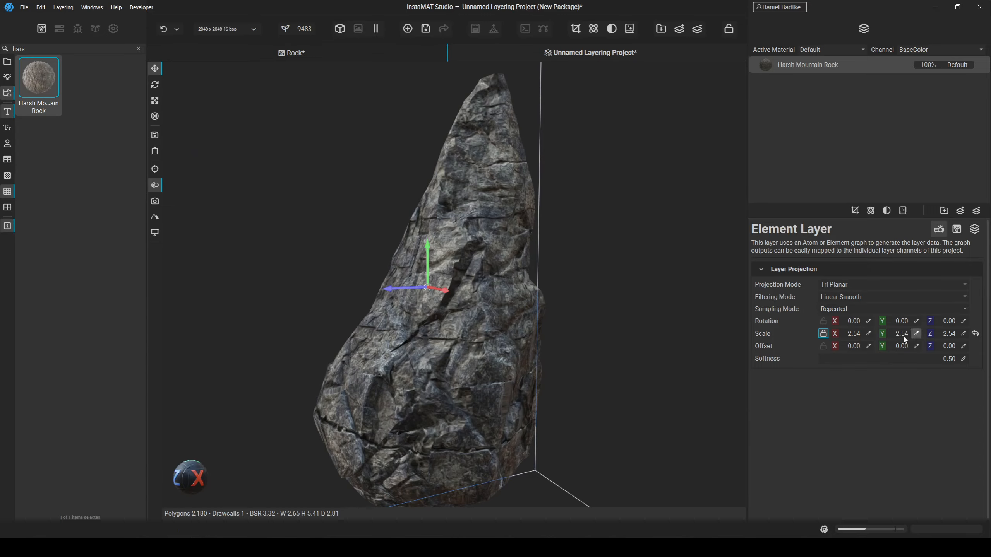
left_click_drag(853, 336, 834, 339)
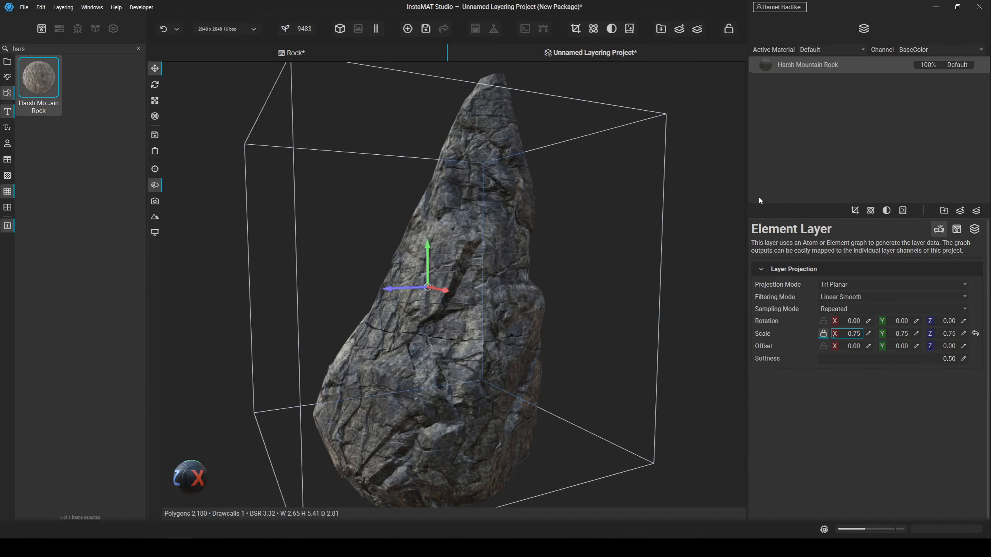
Lower the Normal channel opacity of the Harsh Mountain Rock layer to 59%.
left_click(974, 229)
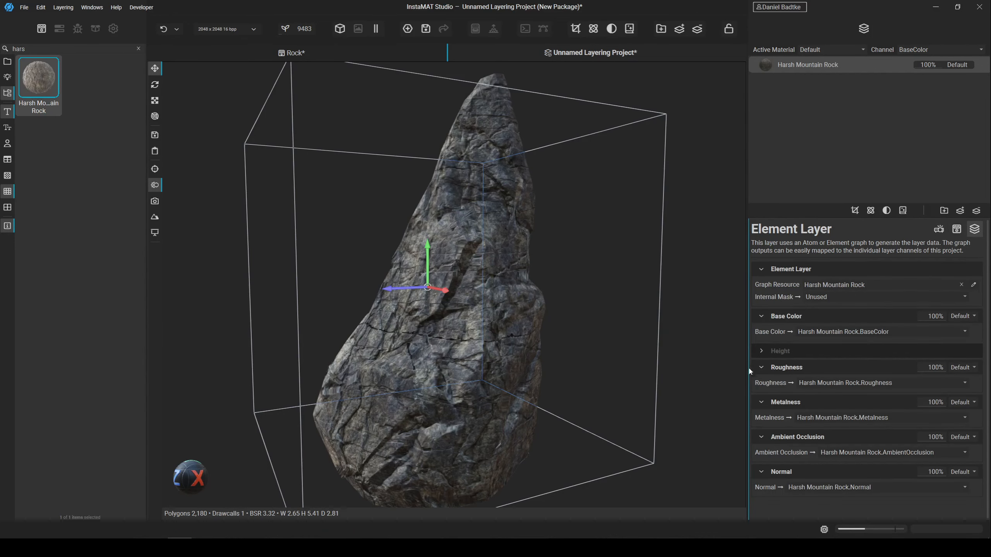
scroll(544, 334, "up", 2)
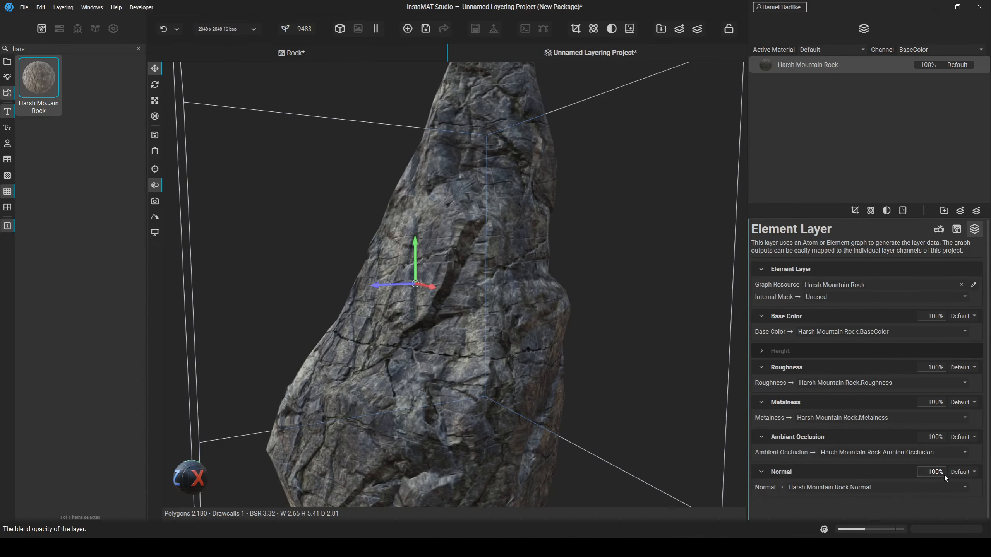
mouse_move(938, 473)
left_mouse_down()
mouse_move(908, 465)
mouse_move(921, 470)
left_mouse_up()
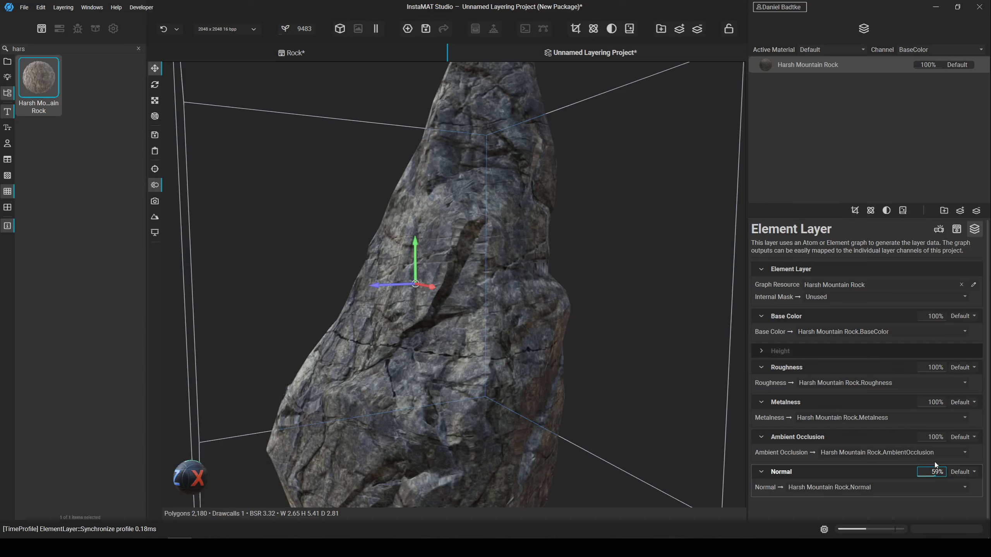
Set the Horizontal Cracks of the Harsh Mountain Rock material to 20%.
left_click(958, 231)
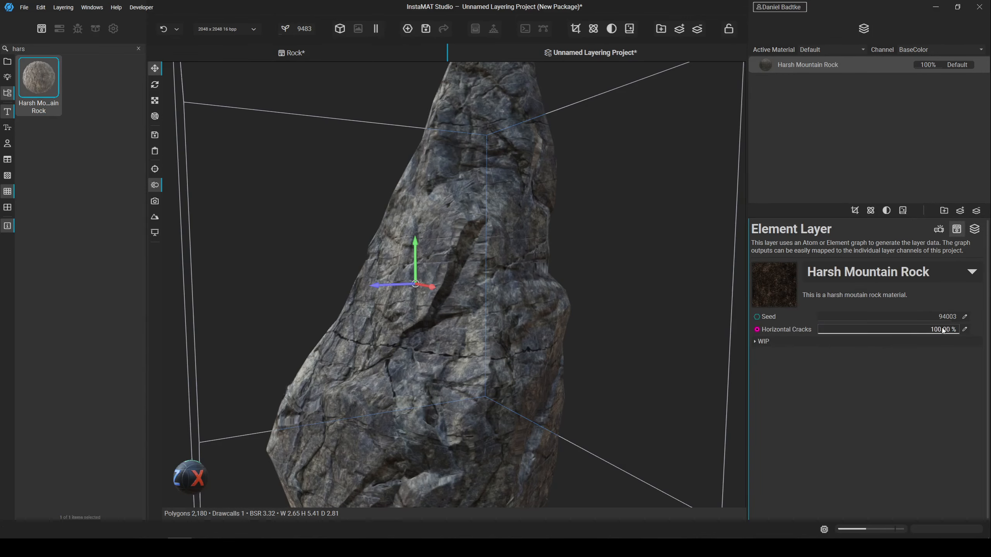
left_click_drag(943, 331, 776, 326)
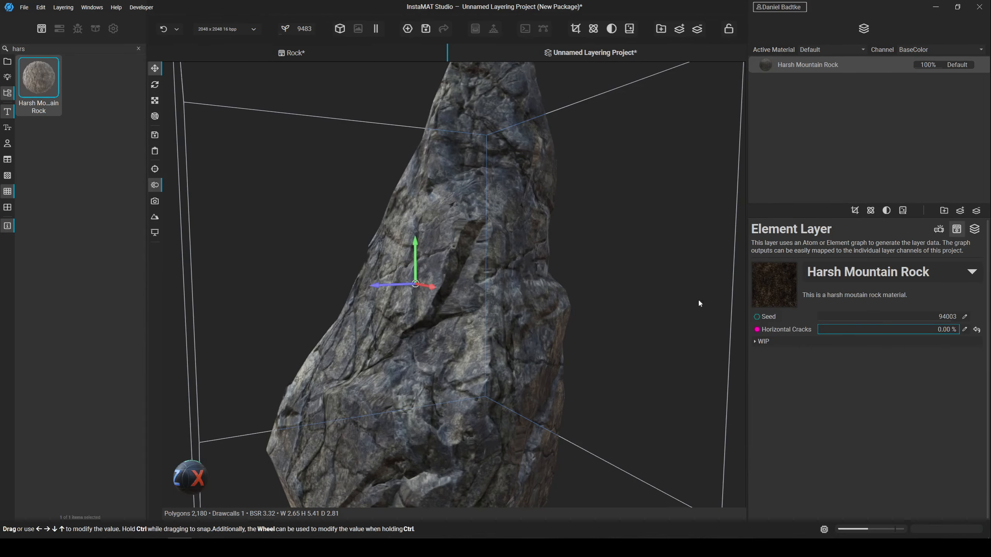
scroll(521, 268, "down", 5)
scroll(501, 248, "up", 3)
mouse_move(186, 477)
left_mouse_down()
mouse_move(248, 471)
mouse_move(221, 454)
mouse_move(230, 472)
mouse_move(739, 469)
mouse_move(187, 475)
left_mouse_up()
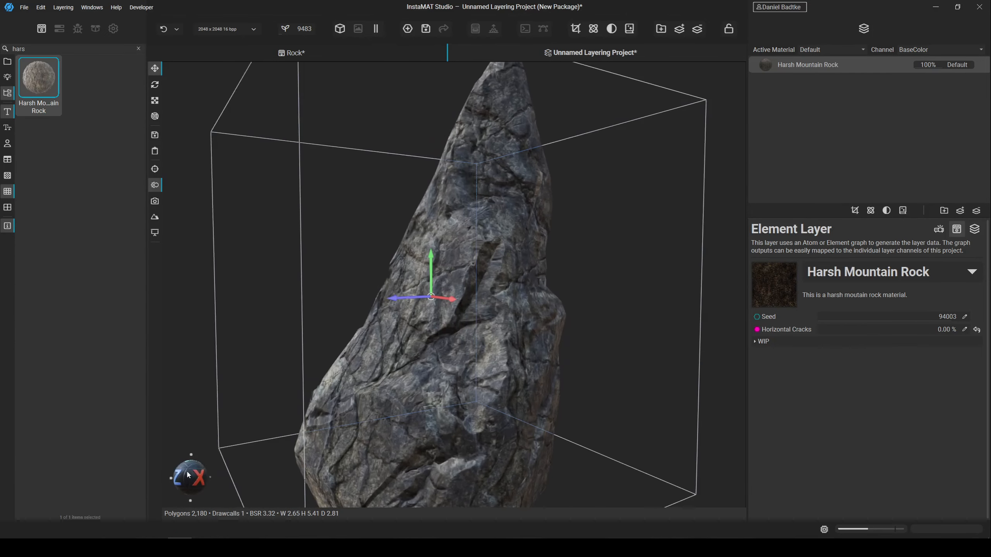
left_click(964, 328)
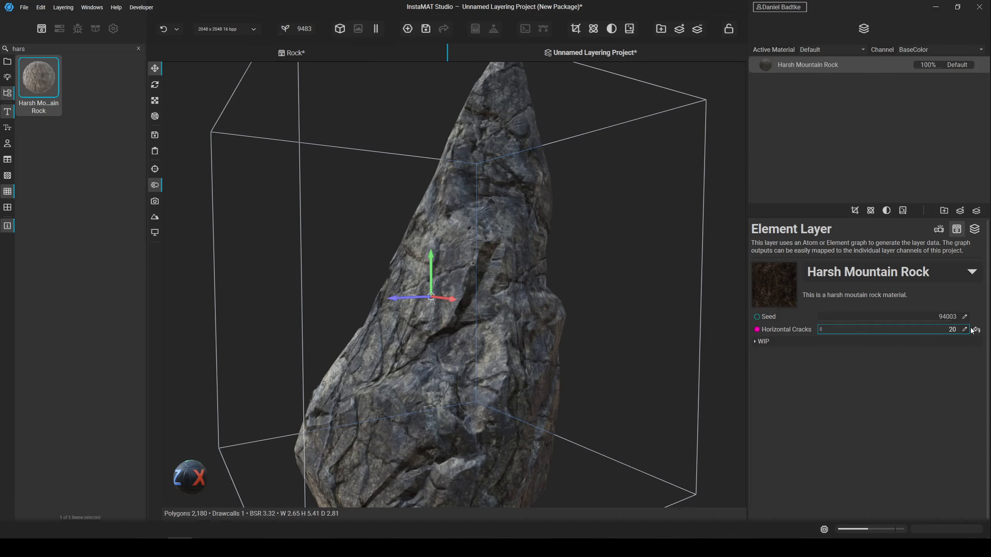
key("Return")
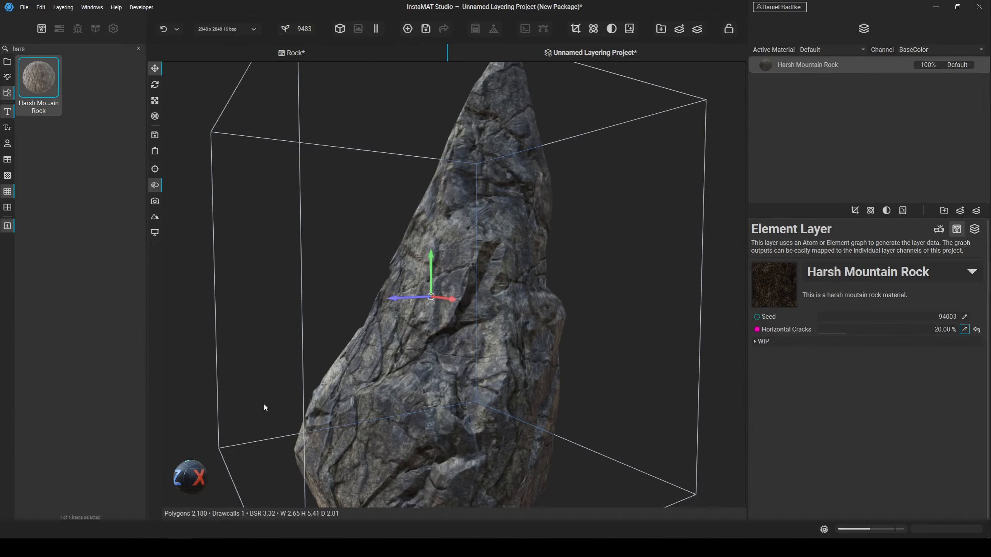
Deselect the layer and inspect the textured rock's surface from different angles and distances.
left_click_drag(184, 477, 214, 469)
scroll(281, 339, "down", 5)
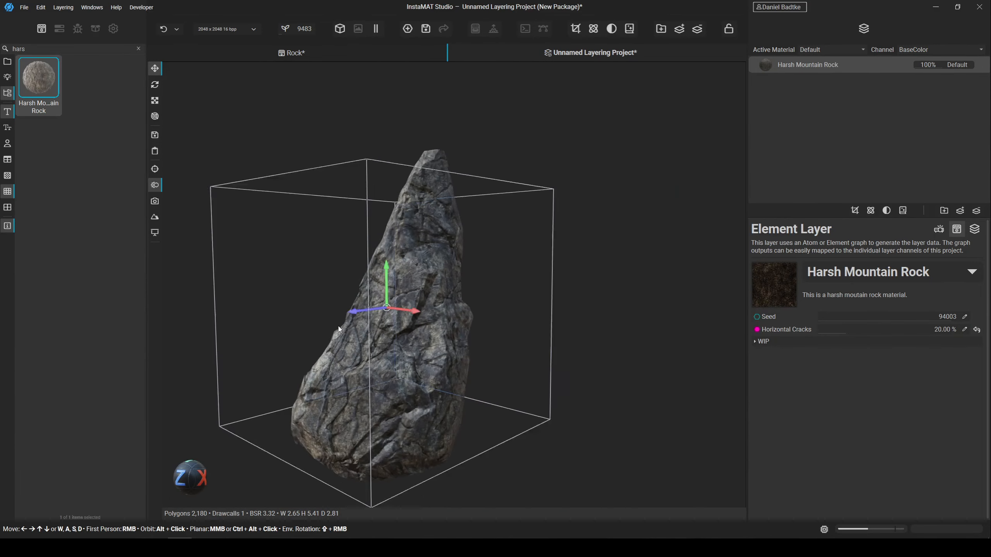
left_click(777, 138)
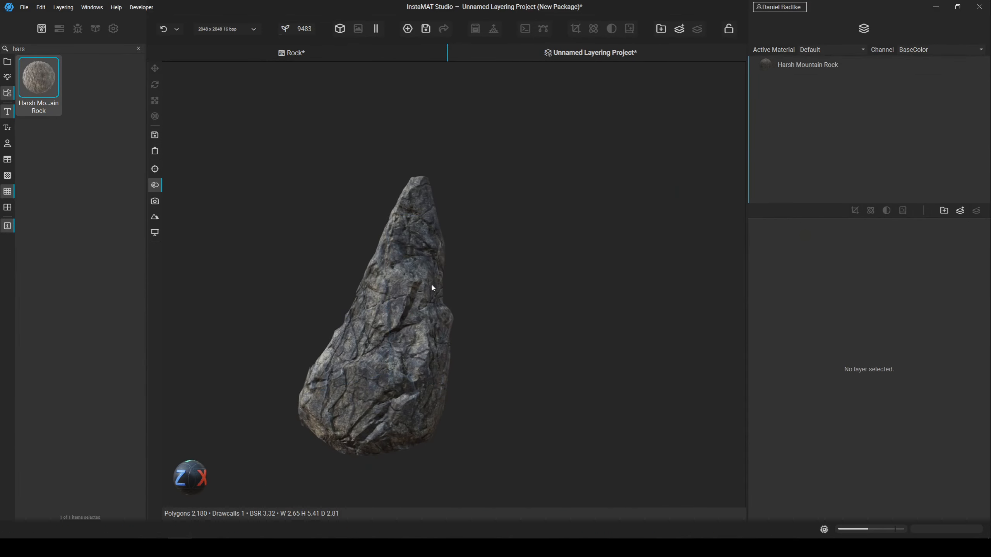
middle_click_drag(432, 288, 489, 270)
scroll(489, 269, "up", 3)
left_click_drag(460, 271, 429, 310, "alt")
scroll(481, 282, "up", 4)
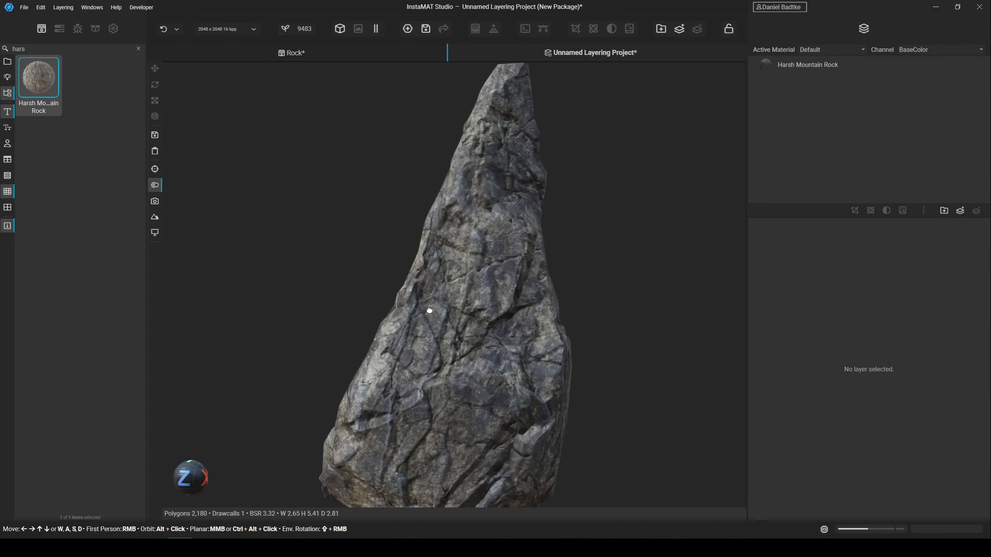
Search the library for "Moss" and add the Moss material as a layer beneath Harsh Mountain Rock.
double_click(94, 47)
type("#")
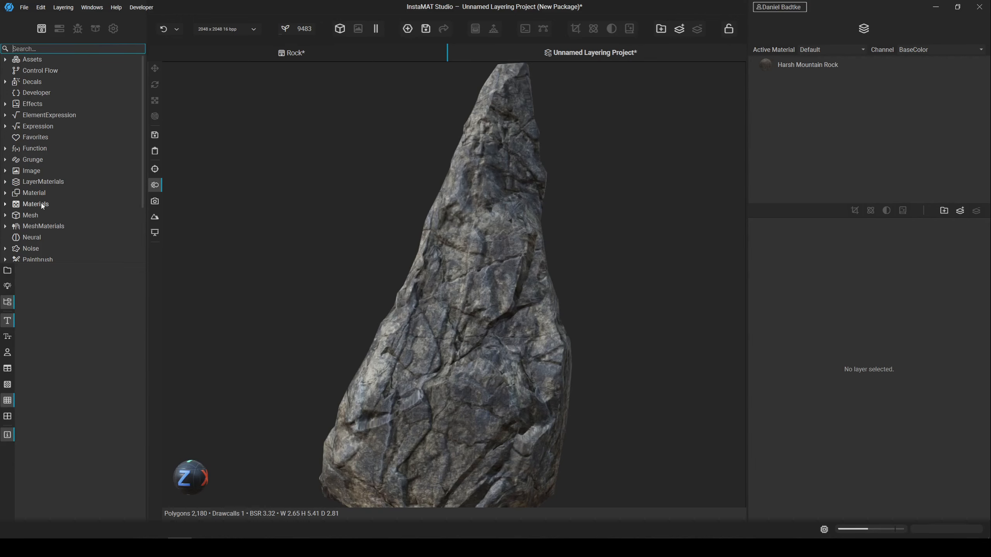
type("oss")
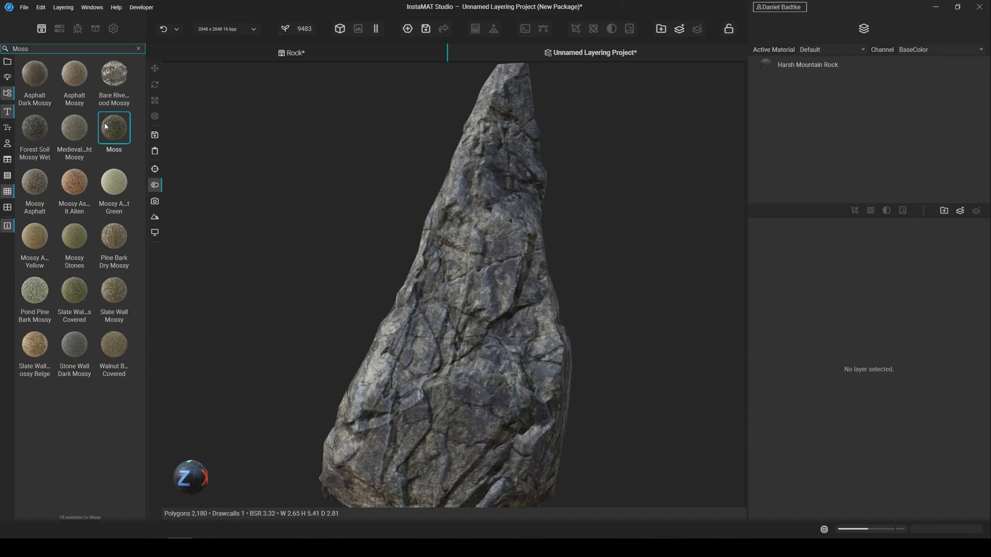
left_click_drag(114, 127, 807, 95)
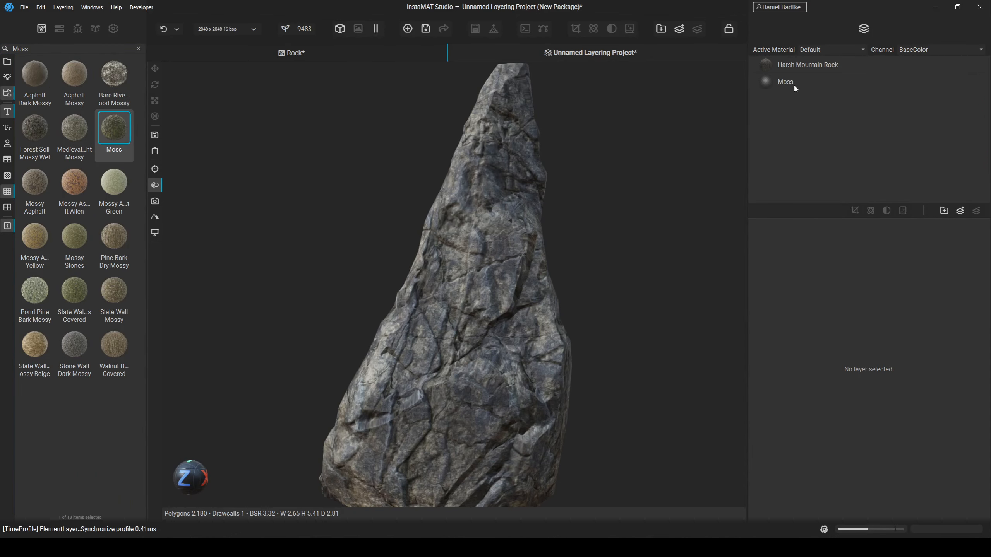
left_click(806, 67)
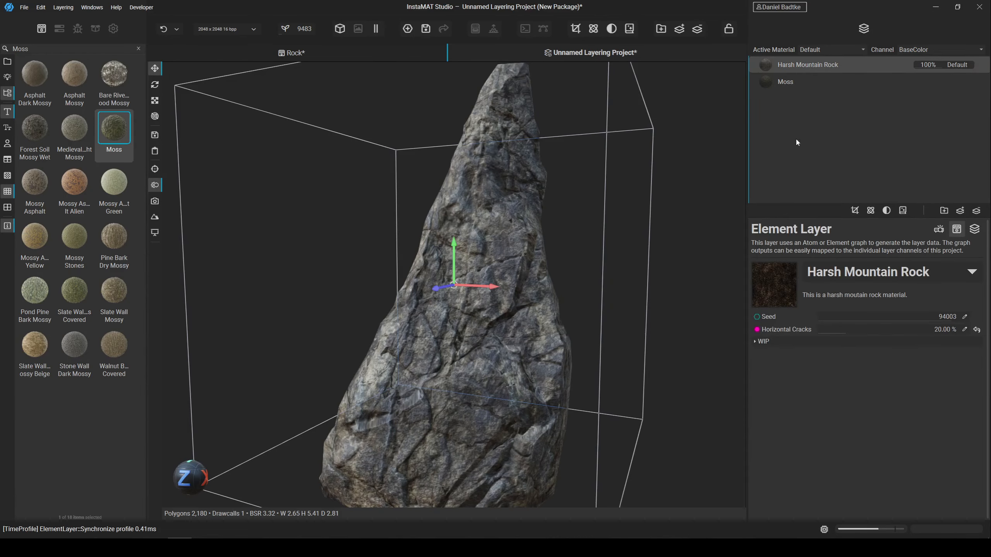
left_click(854, 210)
left_click(836, 174)
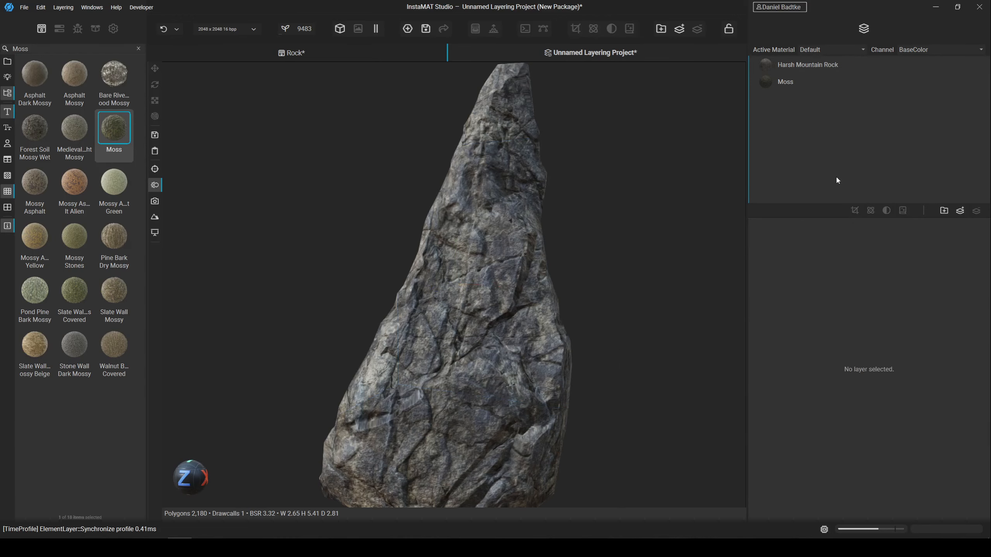
Add a Mesh Mask Painting mask to the Harsh Mountain Rock layer and set its blend mode to Subtract.
left_click(826, 69)
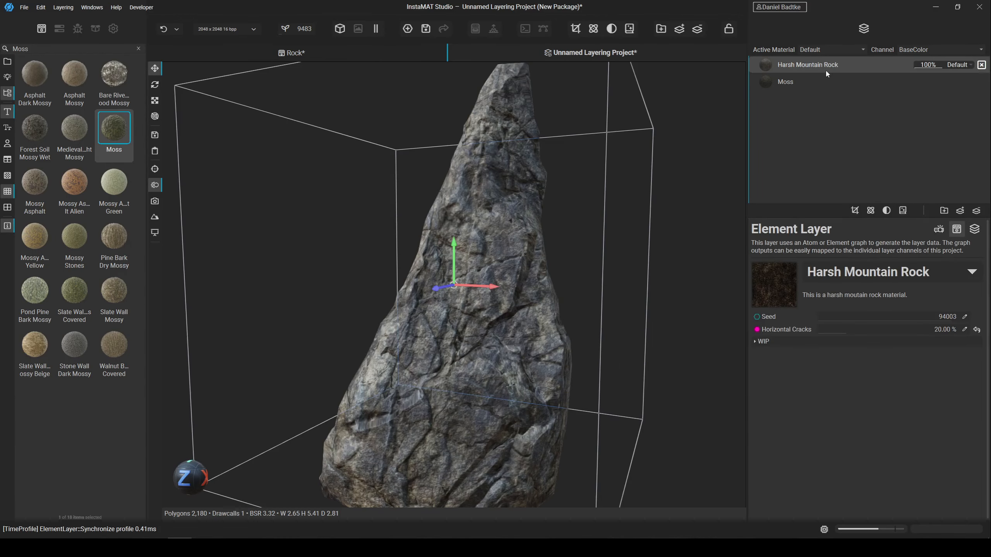
left_click(855, 211)
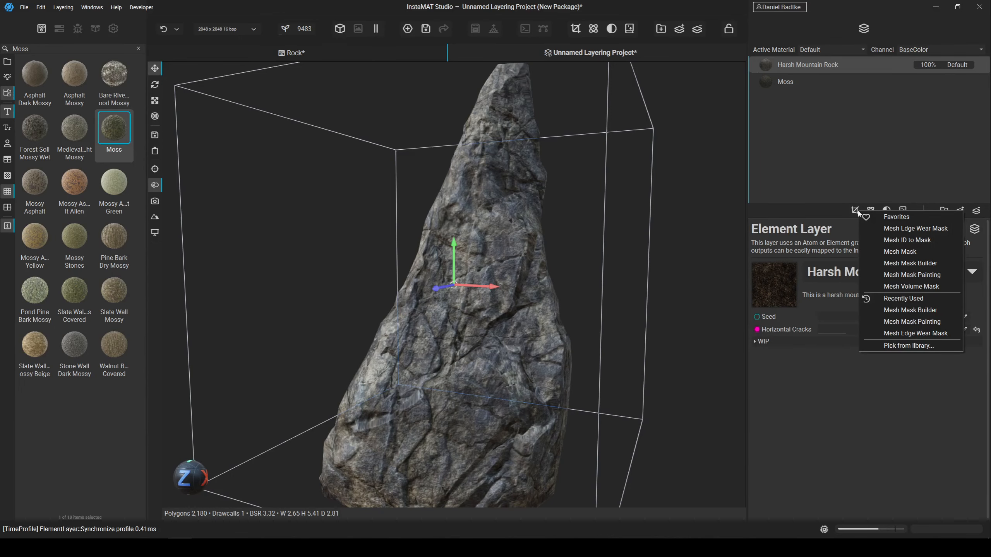
left_click(912, 275)
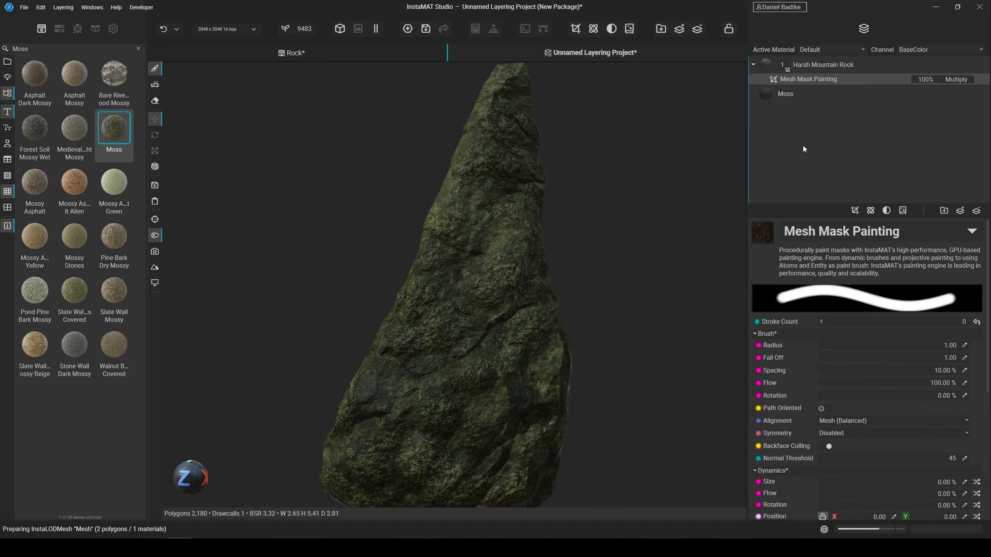
left_click(961, 80)
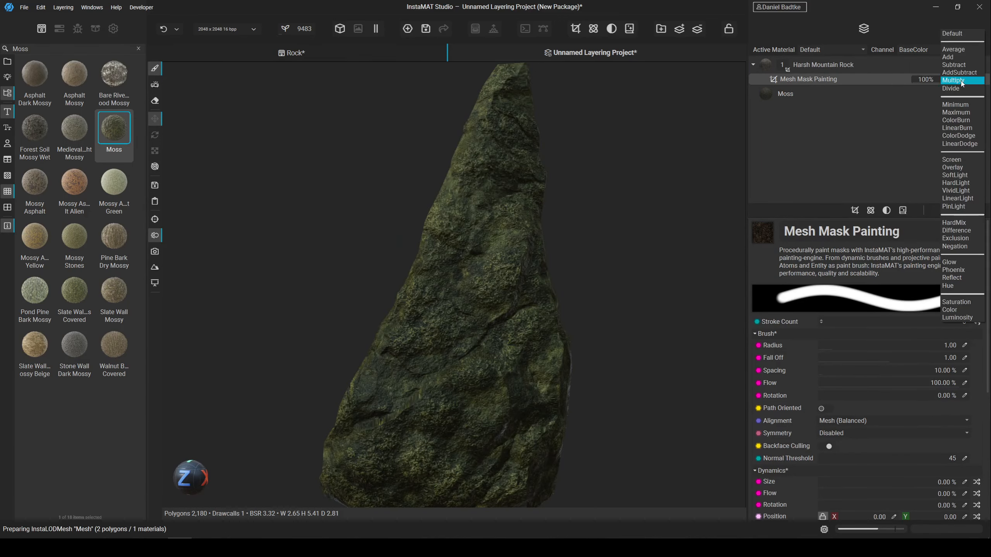
left_click(961, 66)
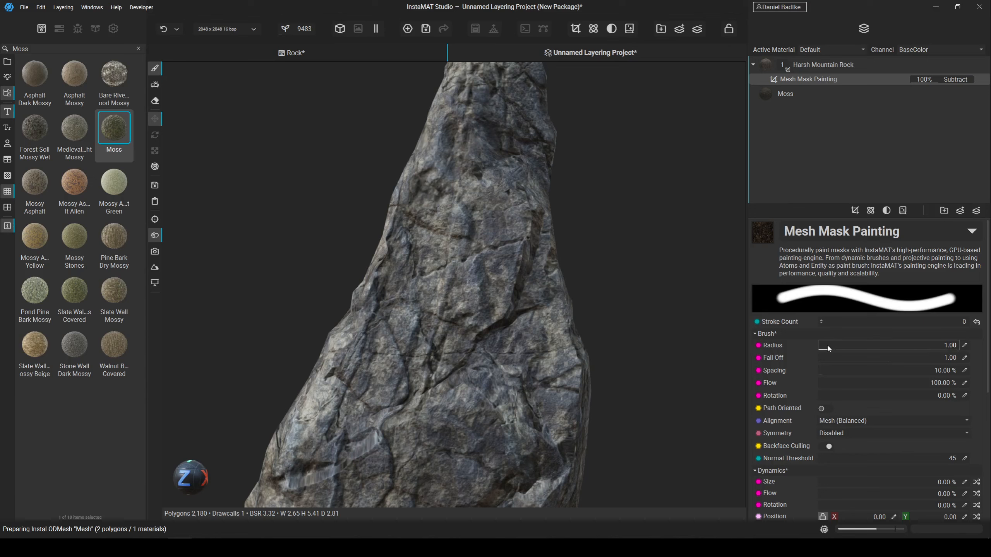
Set the mask brush to radius 0.75, fall off 0.72, spacing 16.98% and flow 75.77%.
mouse_move(827, 346)
left_mouse_down()
mouse_move(859, 345)
mouse_move(829, 346)
mouse_move(872, 359)
mouse_move(824, 369)
mouse_move(842, 383)
mouse_move(926, 382)
left_mouse_up()
scroll(804, 373, "down", 1)
scroll(777, 367, "down", 1)
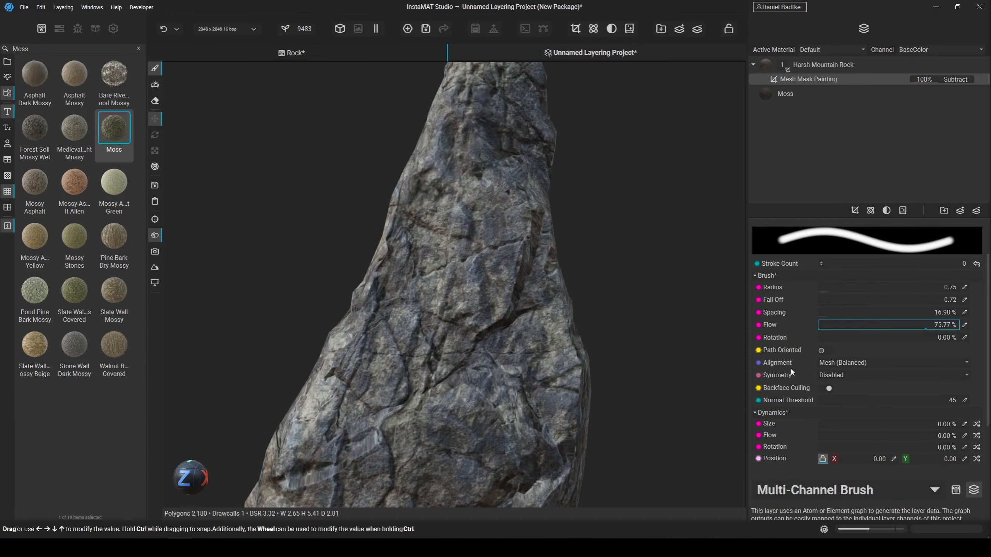
Set the mask brush's dynamics to 44.03% for size and 50.85% for flow.
scroll(779, 372, "down", 3)
scroll(790, 347, "up", 1)
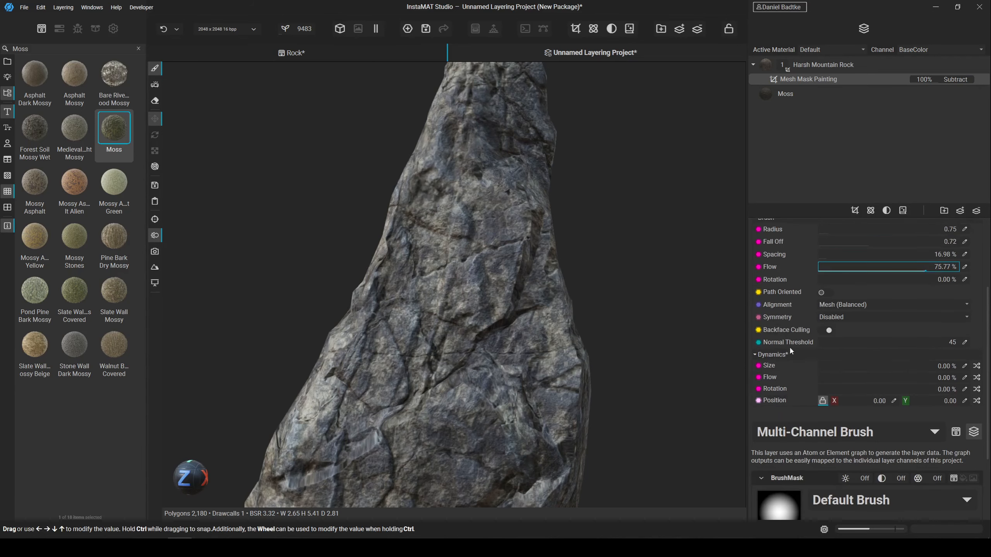
scroll(790, 345, "down", 1)
left_click_drag(834, 335, 880, 337)
scroll(796, 288, "up", 2)
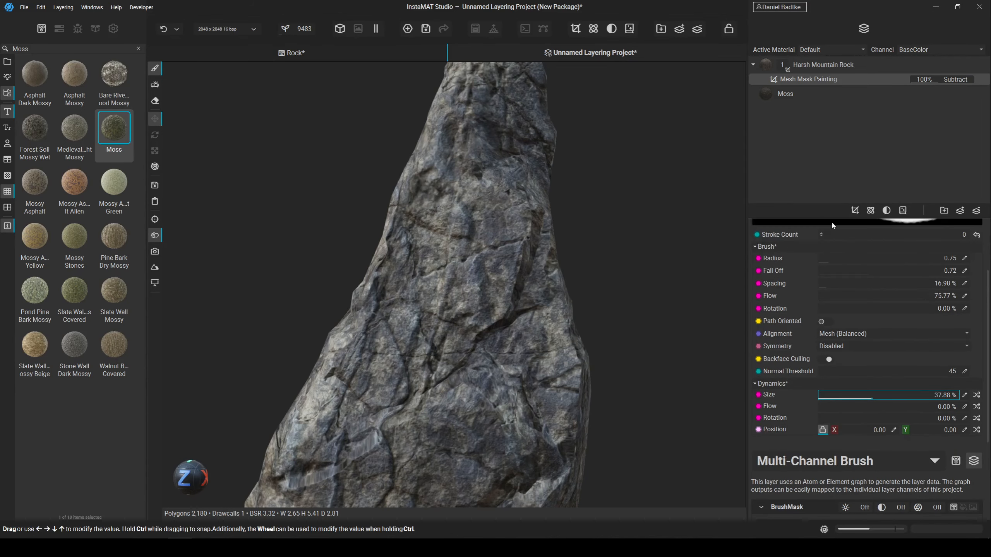
scroll(837, 243, "up", 1)
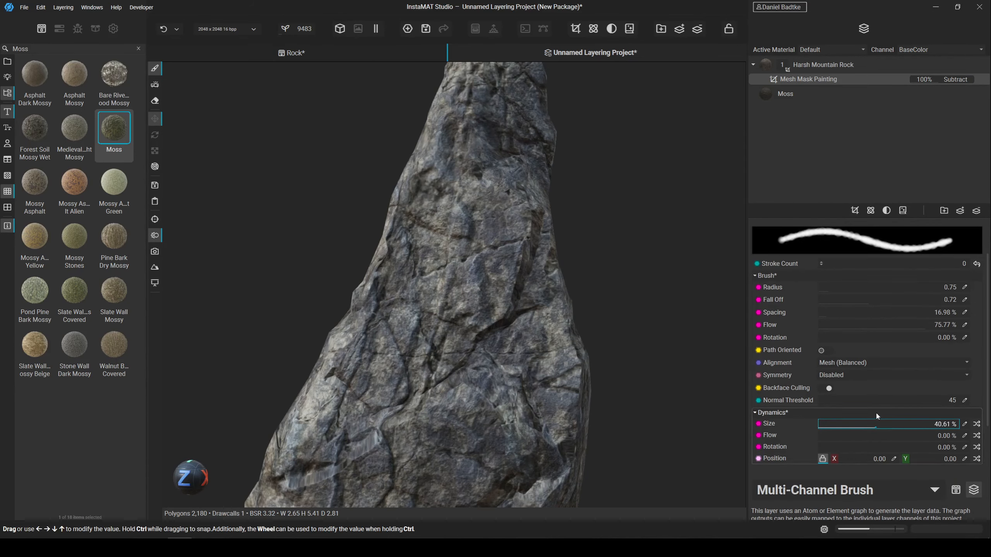
left_click_drag(875, 413, 883, 414)
mouse_move(828, 433)
left_mouse_down()
mouse_move(925, 429)
mouse_move(874, 423)
mouse_move(883, 422)
left_mouse_up()
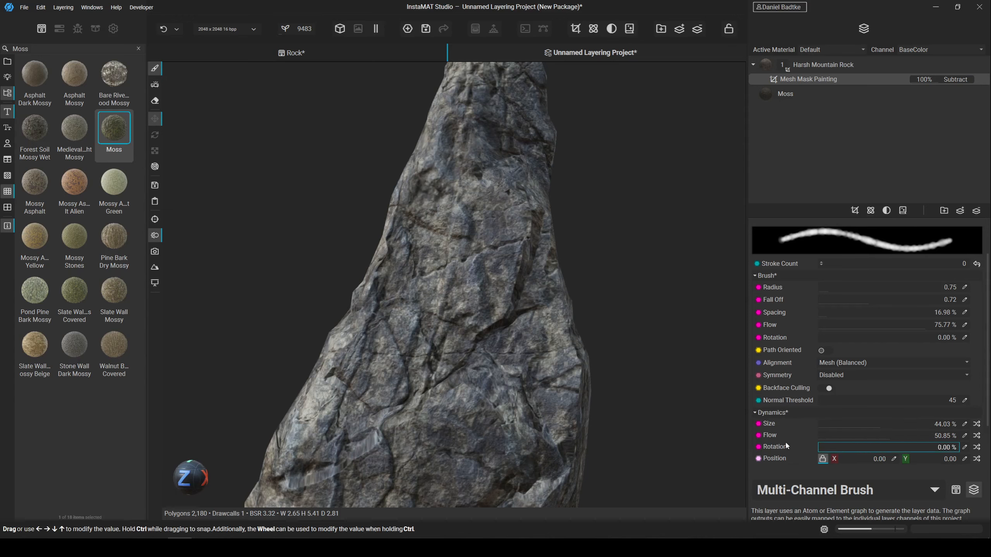
Set the softness of the Default Brush in the brush mask to 0.39, with softness curve 0.50 and stroke width 1.00.
scroll(781, 441, "down", 1)
scroll(782, 430, "up", 1)
scroll(782, 429, "down", 5)
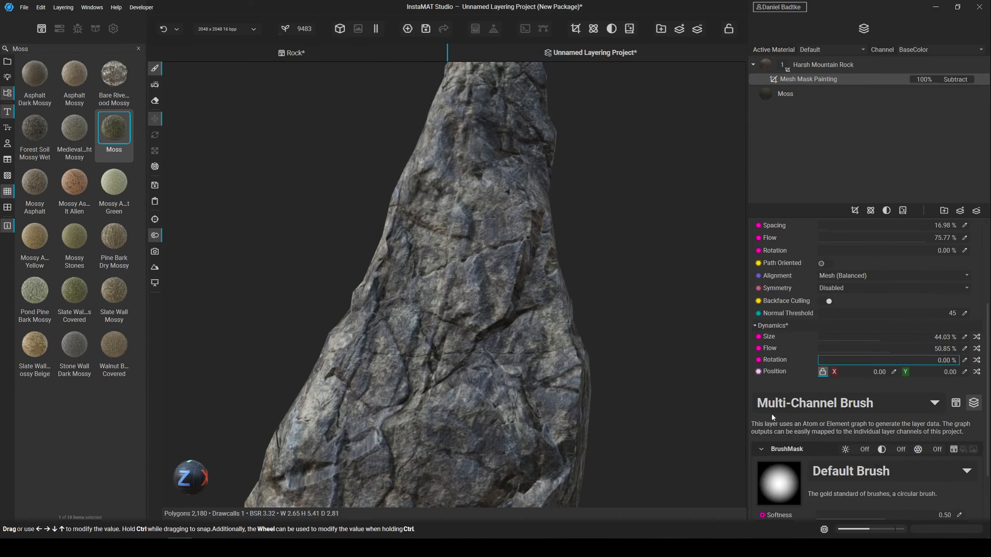
scroll(764, 373, "up", 2)
scroll(766, 383, "down", 2)
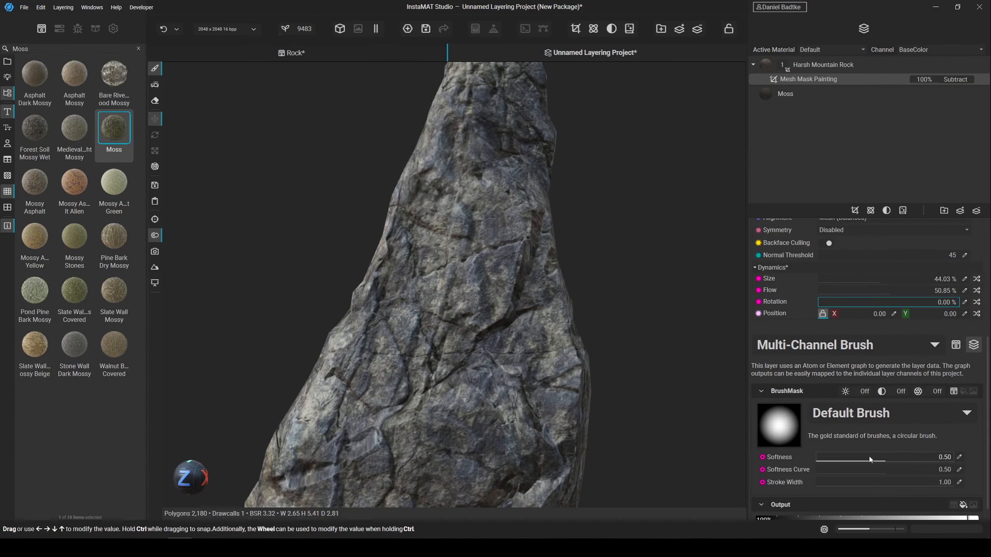
mouse_move(881, 459)
left_mouse_down()
mouse_move(827, 460)
mouse_move(909, 459)
mouse_move(866, 459)
mouse_move(901, 476)
left_mouse_up()
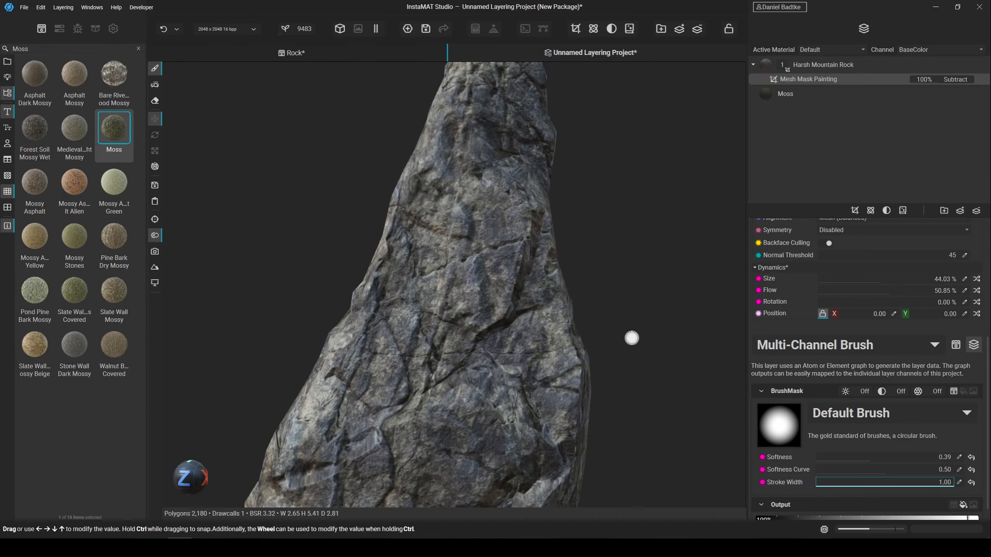
Paint the subtracting mask along the deep crevice in the rock's middle to uncover the moss there.
mouse_move(644, 364)
left_mouse_down("alt")
mouse_move(608, 348)
mouse_move(637, 334)
left_mouse_up("alt")
scroll(638, 334, "up", 3)
scroll(645, 326, "down", 1)
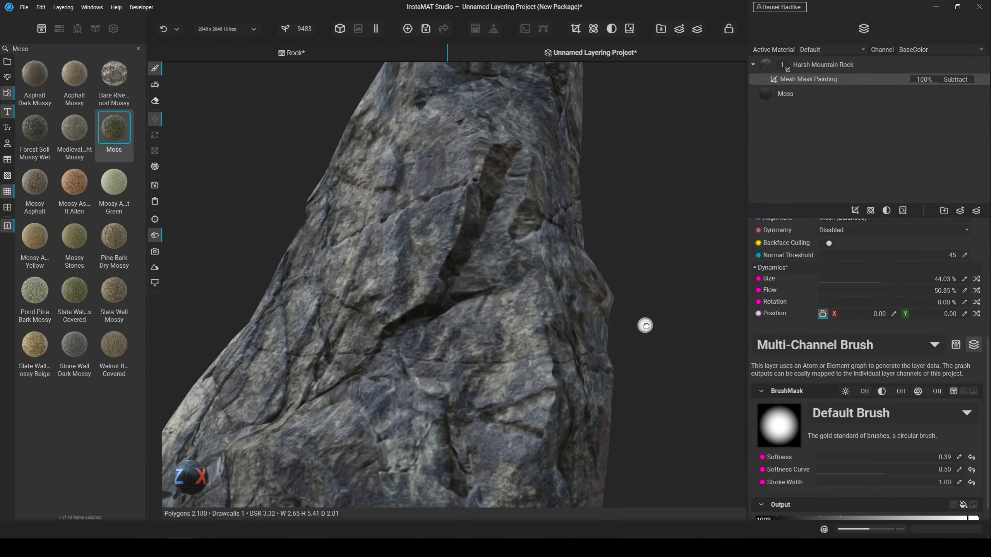
middle_click_drag(643, 325, 680, 317, "alt")
mouse_move(515, 306)
left_mouse_down()
mouse_move(458, 320)
mouse_move(538, 295)
mouse_move(582, 148)
mouse_move(538, 266)
mouse_move(583, 168)
mouse_move(700, 244)
mouse_move(614, 294)
mouse_move(532, 286)
left_mouse_up()
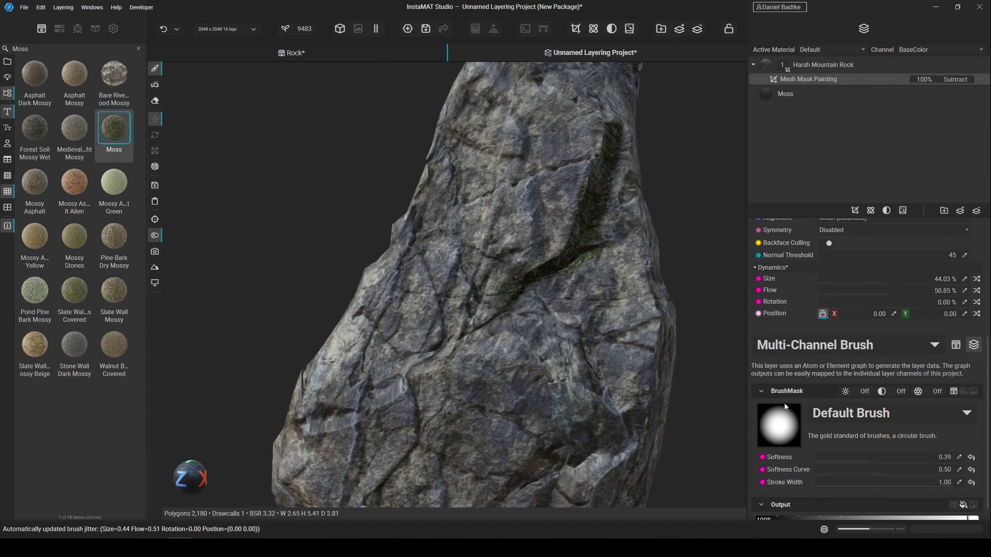
Try larger and smaller mask brush sizes and settle on a radius of 0.86.
scroll(774, 380, "up", 5)
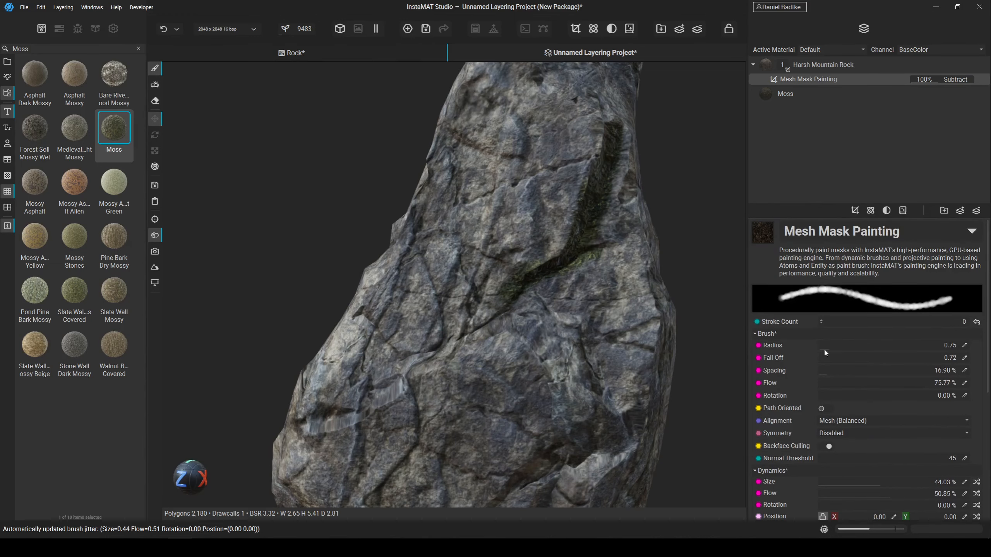
mouse_move(824, 351)
left_mouse_down()
mouse_move(866, 346)
mouse_move(828, 349)
left_mouse_up()
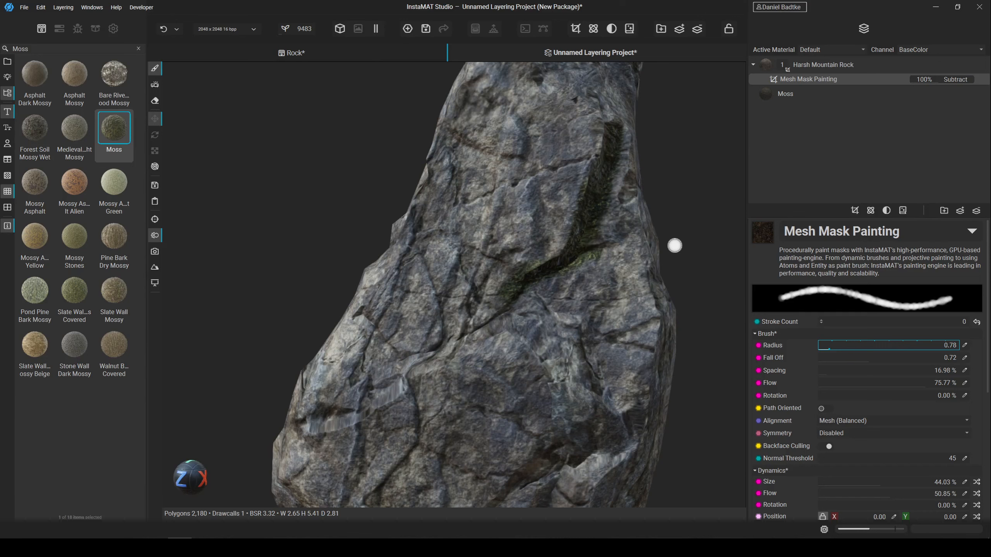
scroll(674, 245, "up", 9, "ctrl")
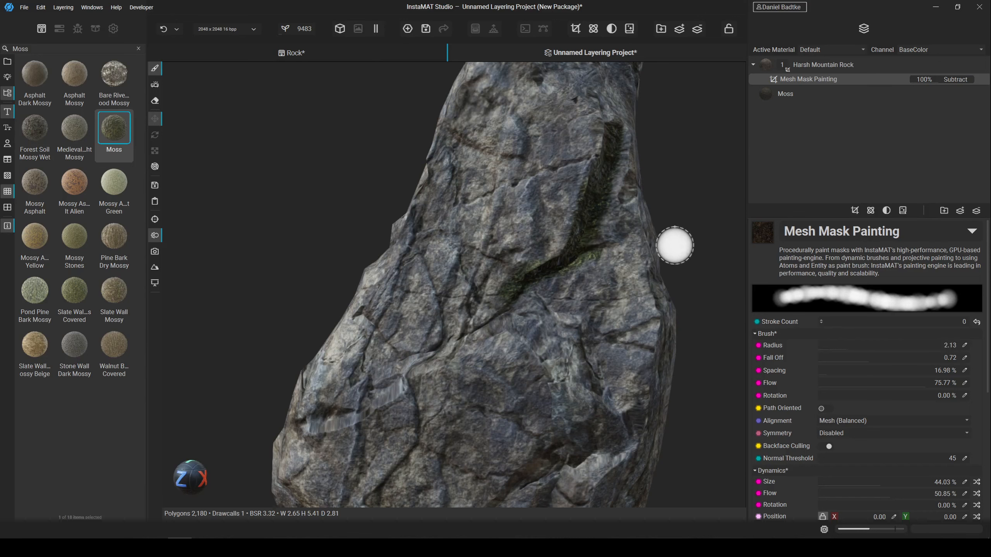
scroll(675, 245, "down", 8, "ctrl")
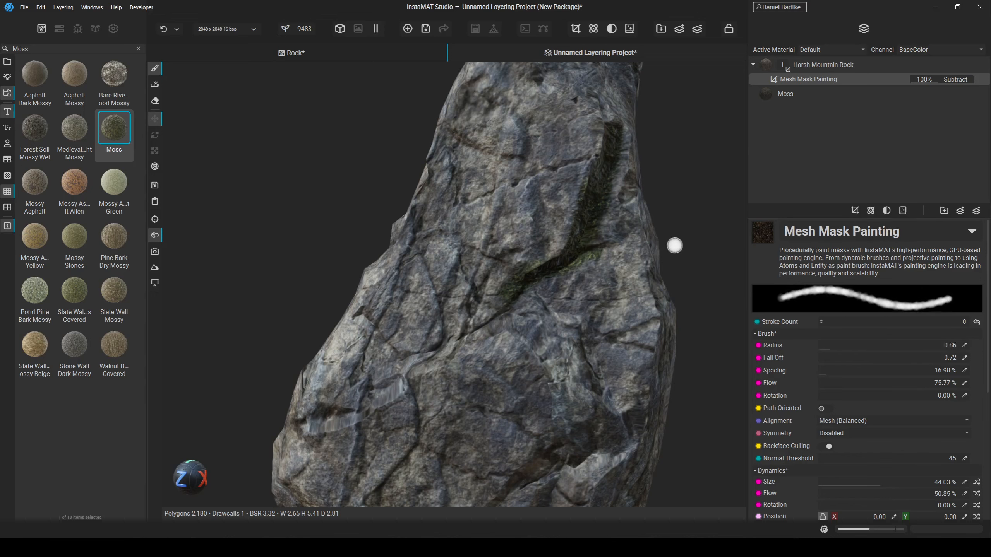
Reduce the mask brush radius to 0.50 and extend the painted moss line down the crevice on the rock's lower front.
scroll(675, 246, "up", 12, "ctrl")
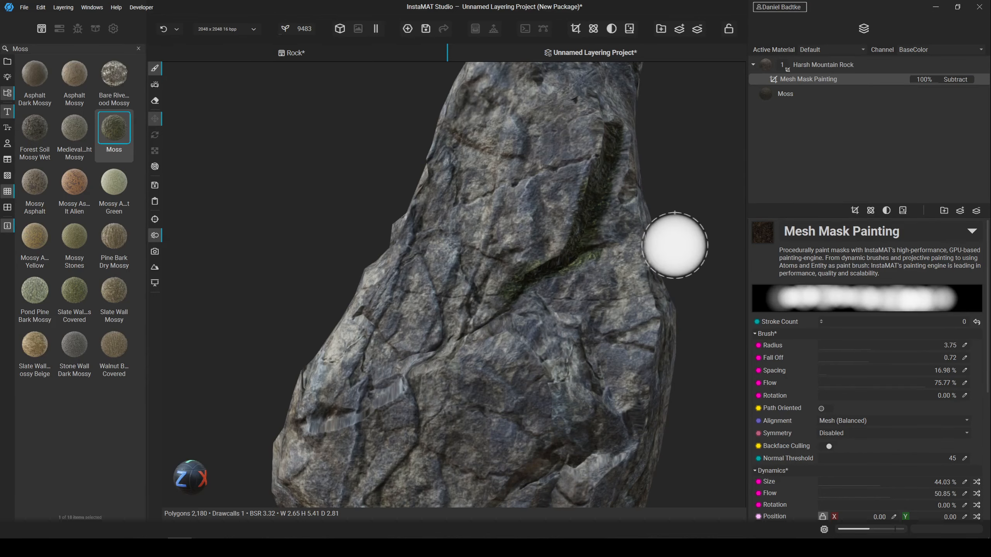
scroll(675, 245, "up", 6, "ctrl")
scroll(675, 246, "down", 15, "ctrl")
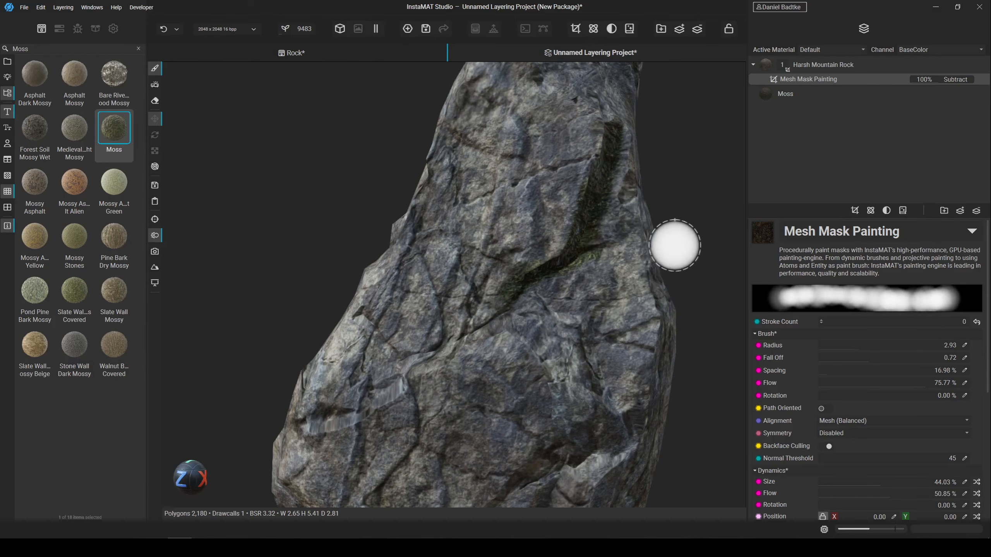
scroll(675, 245, "up", 4, "ctrl")
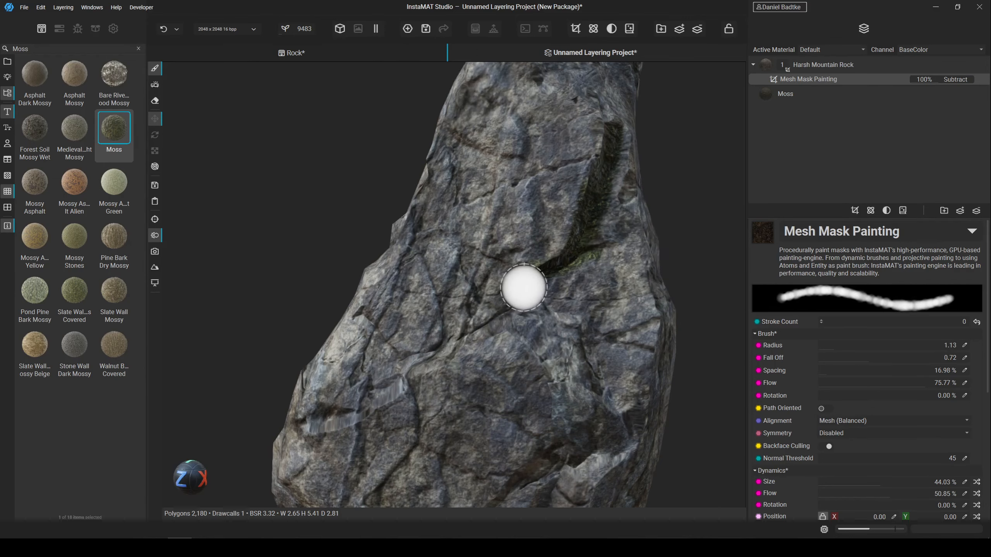
scroll(523, 288, "down", 7, "ctrl")
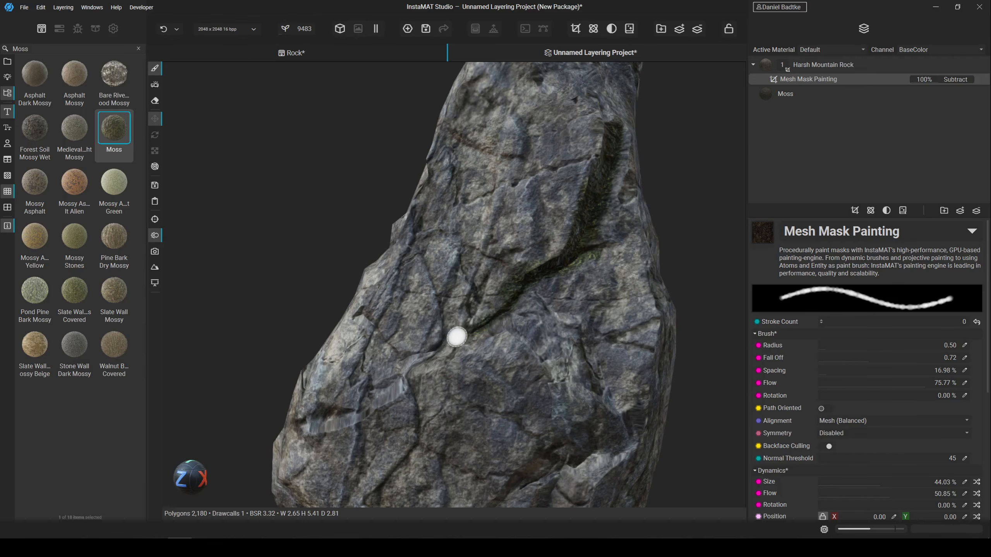
mouse_move(456, 336)
middle_mouse_down()
mouse_move(475, 332)
mouse_move(472, 343)
middle_mouse_up()
mouse_move(445, 349)
left_mouse_down()
mouse_move(413, 375)
mouse_move(428, 450)
left_mouse_up()
Paint the subtracting mask into the vertical and diagonal crevices on the rock's side face to uncover moss there.
mouse_move(544, 440)
middle_mouse_down()
mouse_move(439, 419)
mouse_move(486, 361)
mouse_move(475, 409)
mouse_move(528, 373)
mouse_move(540, 291)
middle_mouse_up()
scroll(439, 419, "down", 3)
scroll(476, 409, "up", 3)
scroll(540, 291, "up", 3)
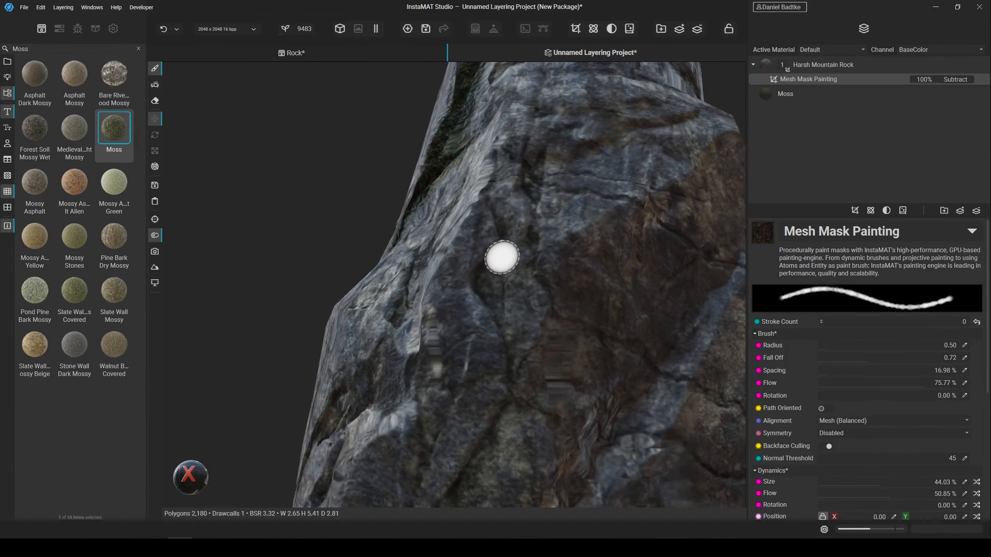
mouse_move(501, 257)
left_mouse_down()
mouse_move(475, 293)
mouse_move(505, 369)
mouse_move(487, 416)
left_mouse_up()
scroll(498, 398, "down", 3)
mouse_move(498, 397)
middle_mouse_down()
mouse_move(511, 404)
mouse_move(571, 392)
middle_mouse_up()
left_click_drag(667, 296, 542, 420)
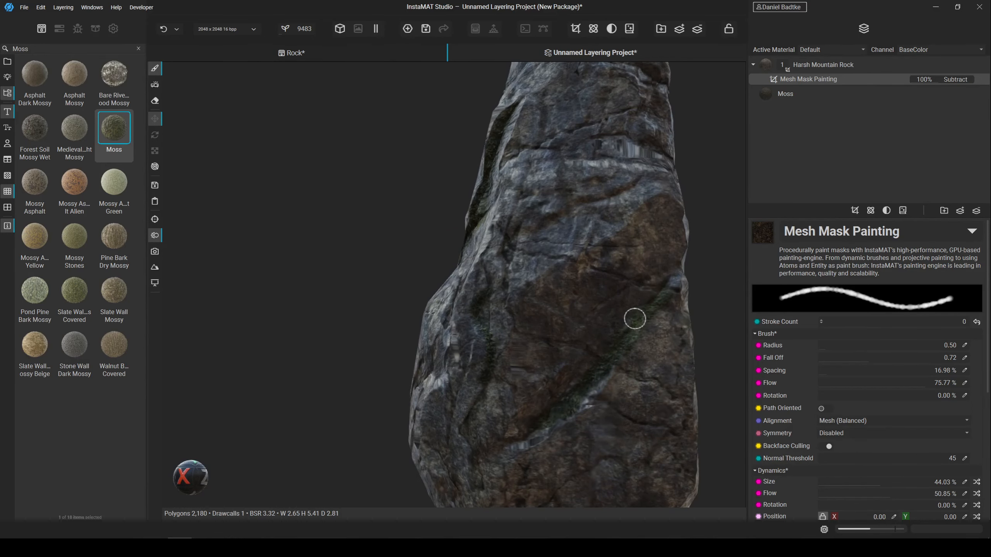
mouse_move(634, 318)
middle_mouse_down()
mouse_move(506, 343)
mouse_move(548, 337)
mouse_move(531, 354)
middle_mouse_up()
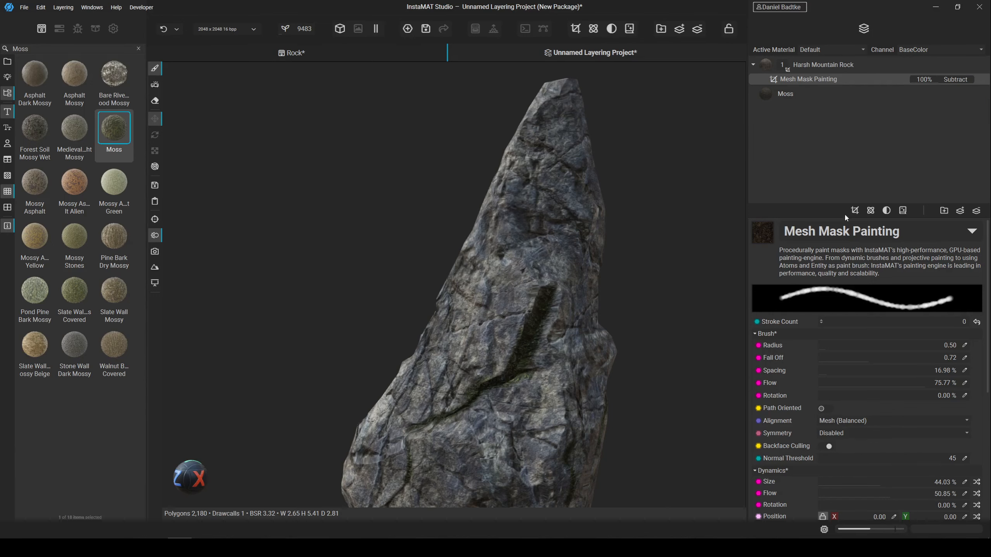
Add a Mesh Mask Builder above the painted mask on the Harsh Mountain Rock layer and invert its overall result.
left_click(858, 215)
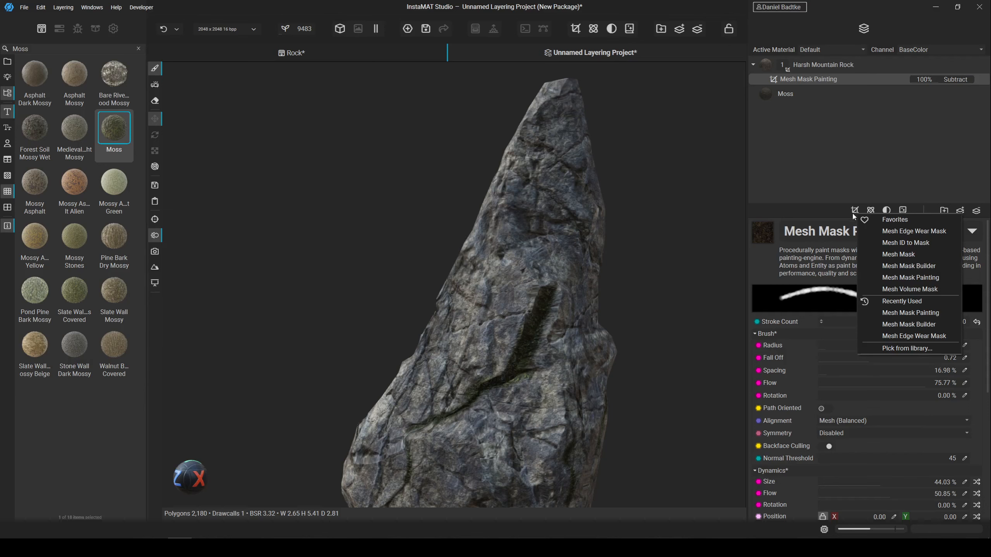
left_click(853, 217)
left_click(853, 217)
left_click(851, 214)
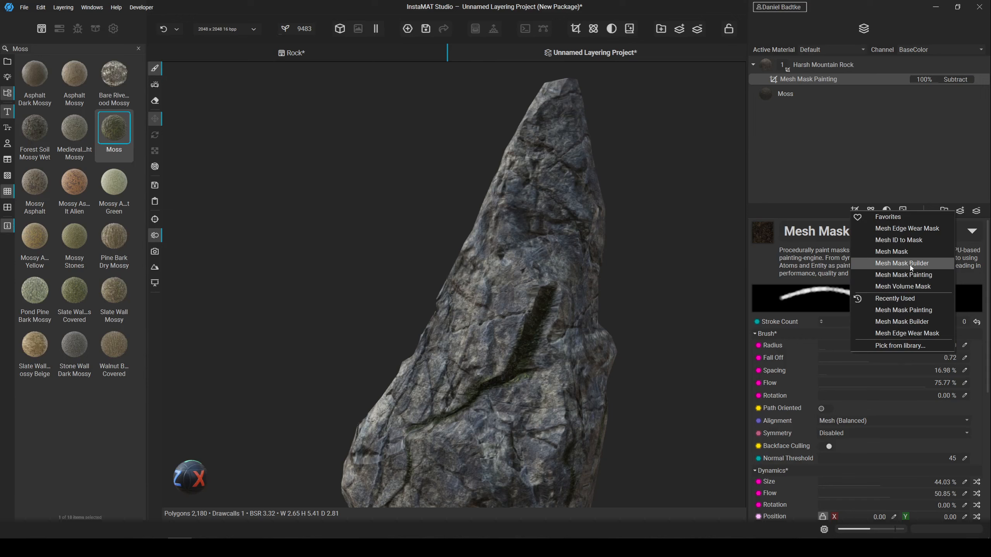
left_click(744, 261)
middle_click_drag(629, 312, 621, 284)
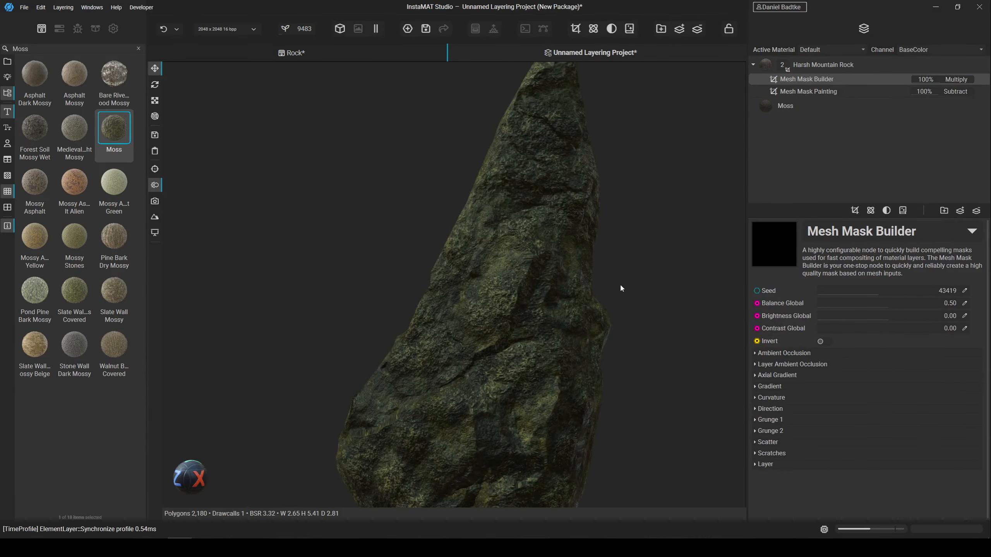
left_click(827, 341)
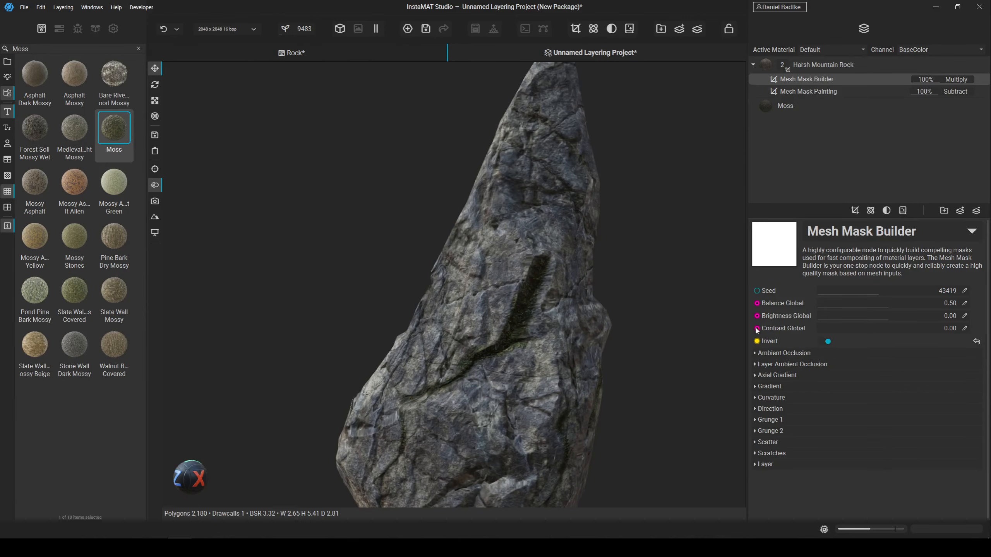
Set the ambient occlusion opacity to 1.00 in the Mesh Mask Builder.
left_click(767, 353)
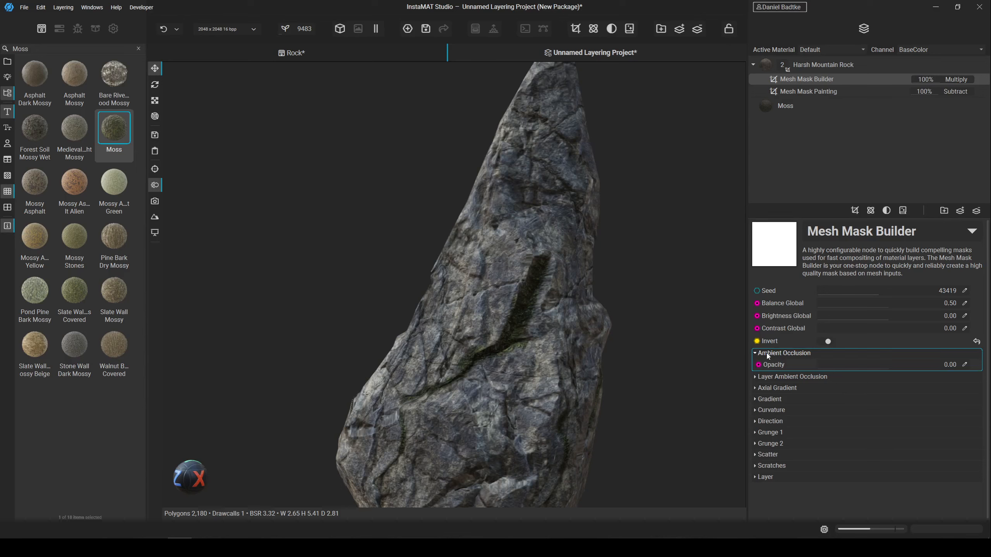
left_click_drag(885, 365, 961, 357)
middle_click_drag(585, 405, 510, 329)
left_click(210, 476)
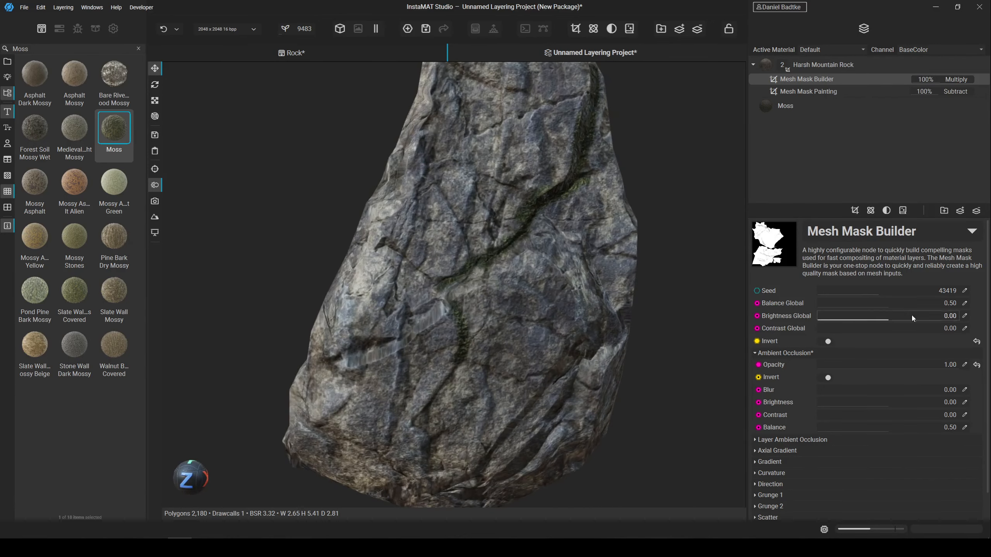
mouse_move(946, 366)
left_mouse_down()
mouse_move(858, 360)
mouse_move(954, 366)
mouse_move(877, 363)
mouse_move(952, 364)
mouse_move(943, 366)
left_mouse_up()
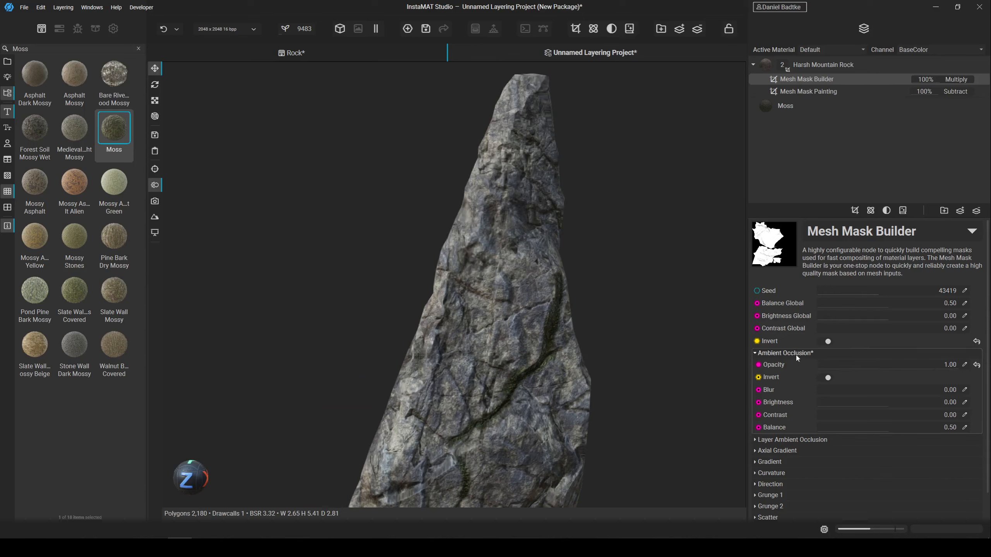
left_click(773, 354)
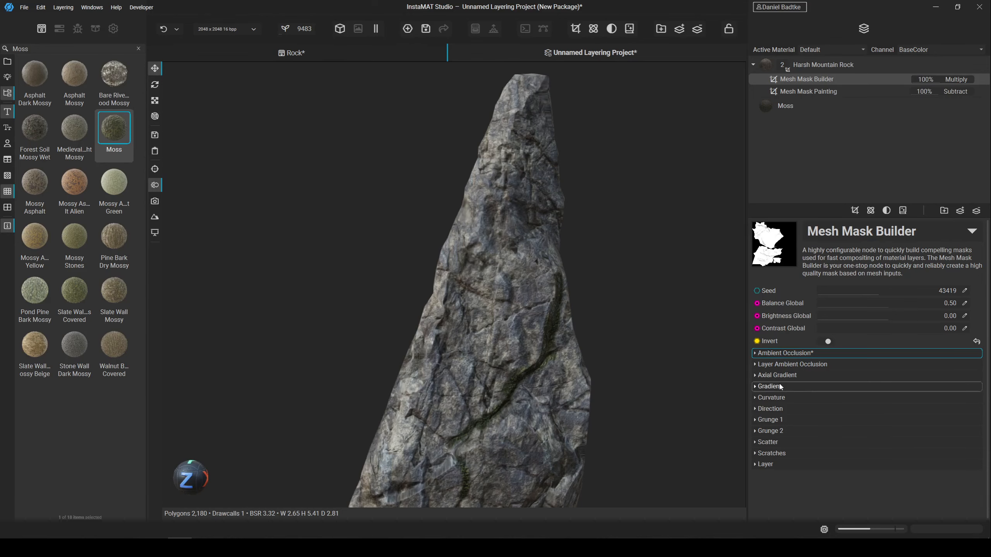
Enable the Mesh Mask Builder's gradient at 0.82 opacity and invert it so the moss gathers toward the rock's base.
left_click(769, 386)
left_click_drag(618, 356, 600, 326, "alt")
left_click_drag(872, 398, 974, 399)
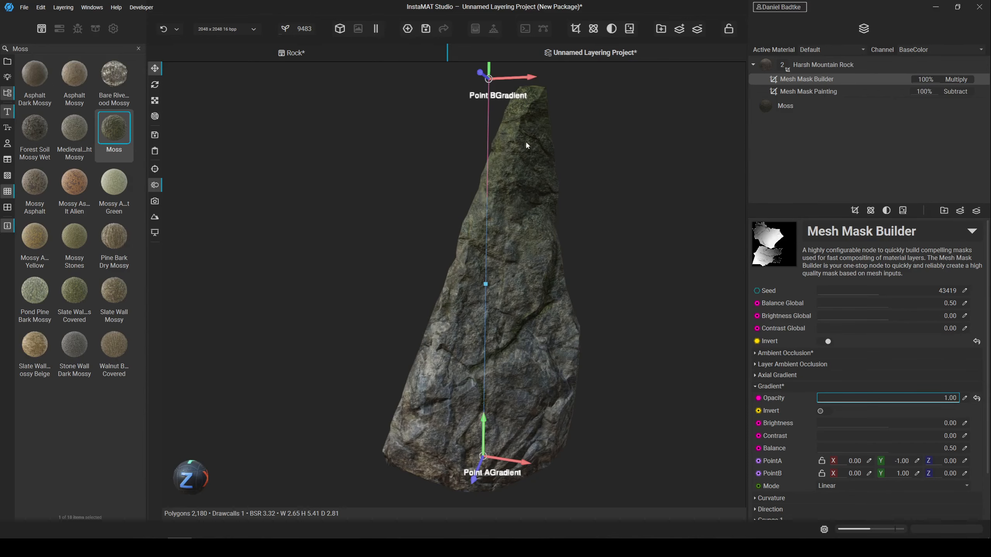
left_click(826, 410)
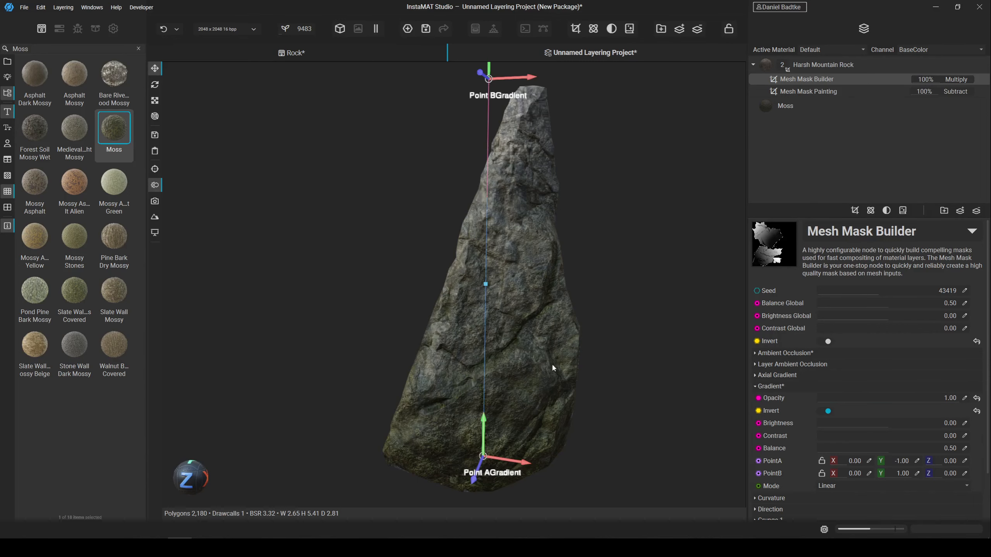
mouse_move(942, 401)
left_mouse_down()
mouse_move(899, 399)
mouse_move(965, 398)
mouse_move(946, 395)
left_mouse_up()
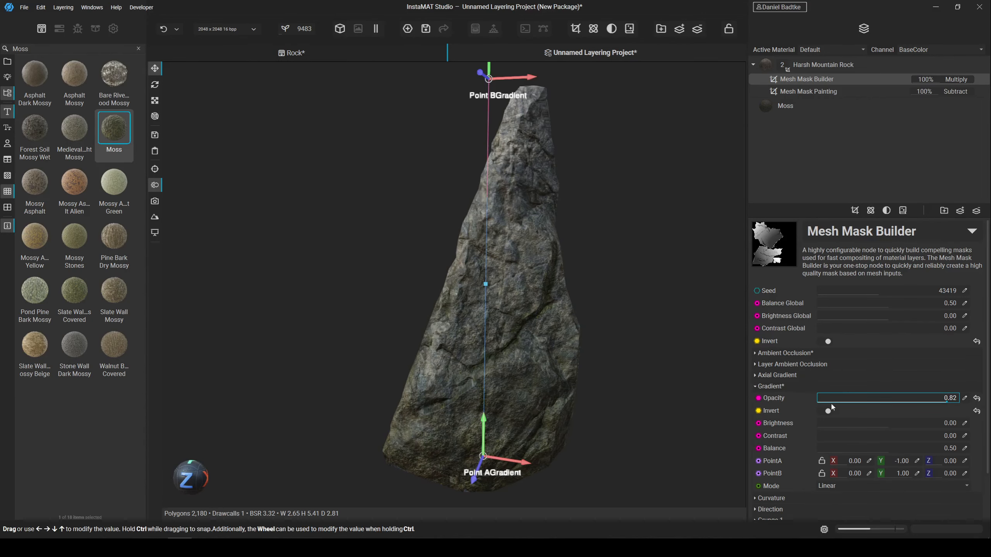
Set the gradient's brightness to 0.34, contrast to 0.17 and balance to 0.40.
left_click_drag(885, 421, 910, 423)
left_click_drag(844, 435, 873, 448)
left_click(842, 448)
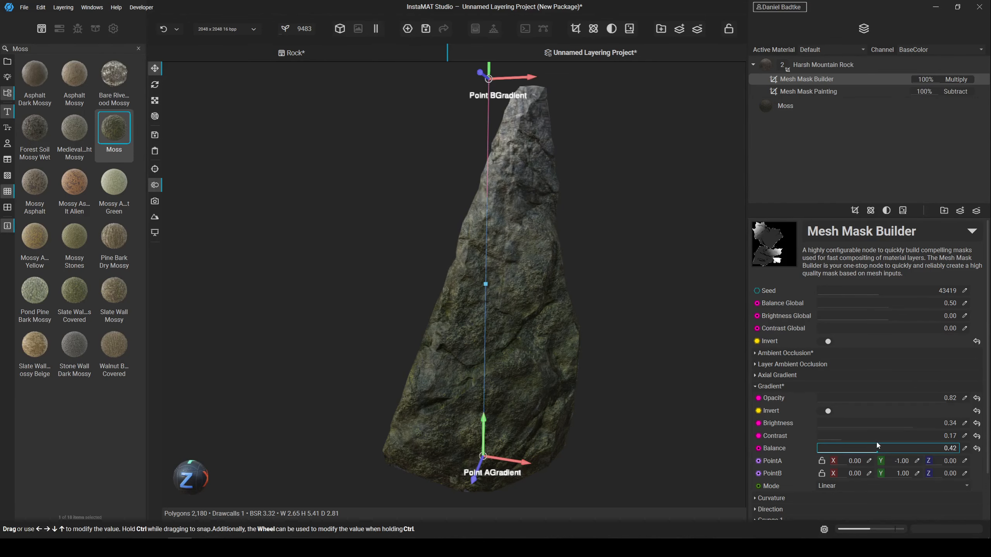
Add curvature to the mask with opacity 0.86, brightness -0.13, contrast 0.45 and balance 0.33, keeping the Edges mode.
scroll(768, 432, "down", 2)
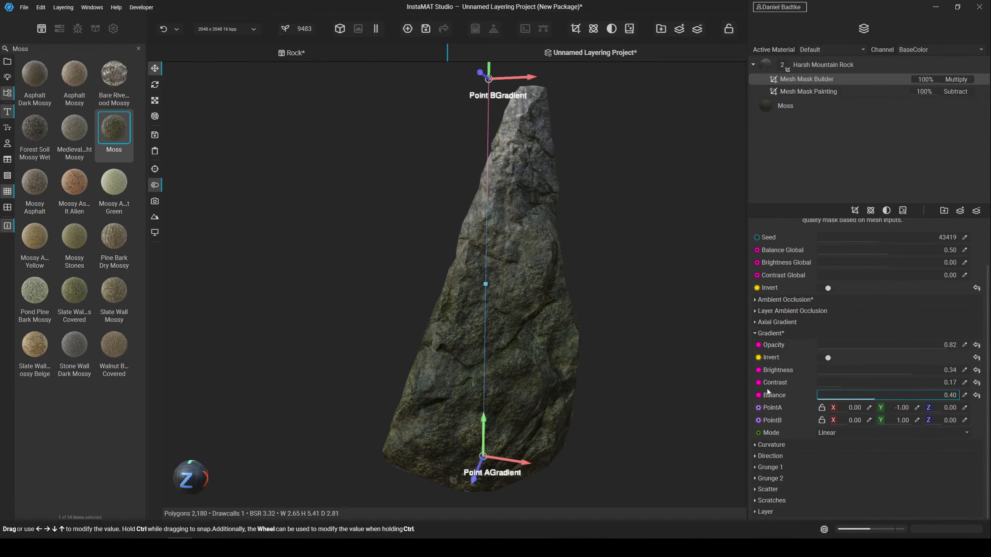
left_click(772, 445)
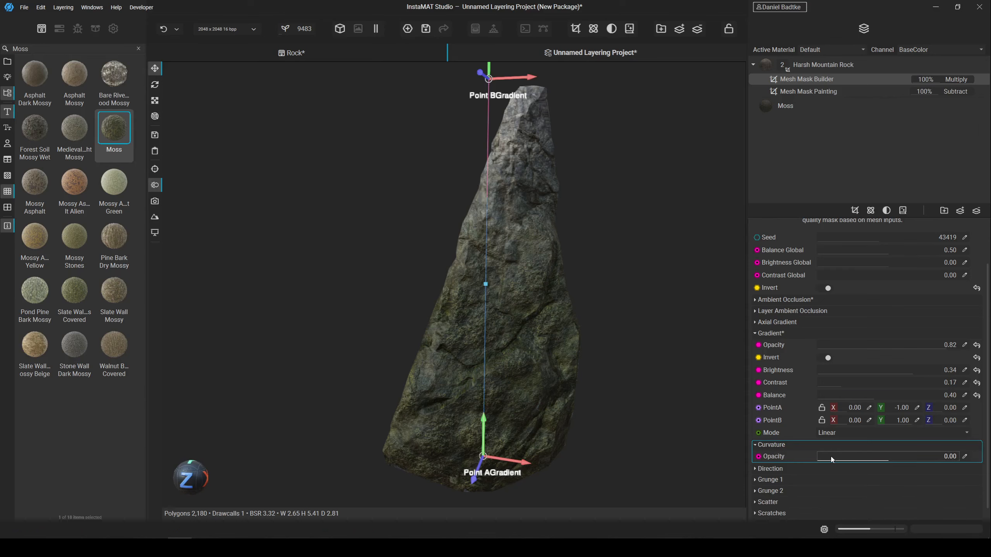
left_click_drag(892, 457, 950, 457)
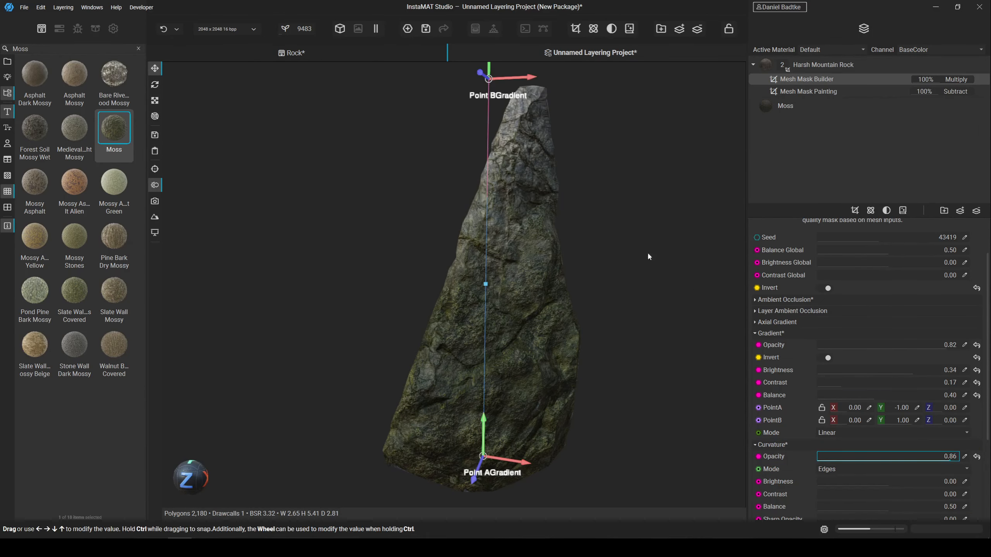
scroll(496, 160, "up", 5)
scroll(509, 160, "up", 3)
scroll(509, 167, "down", 6)
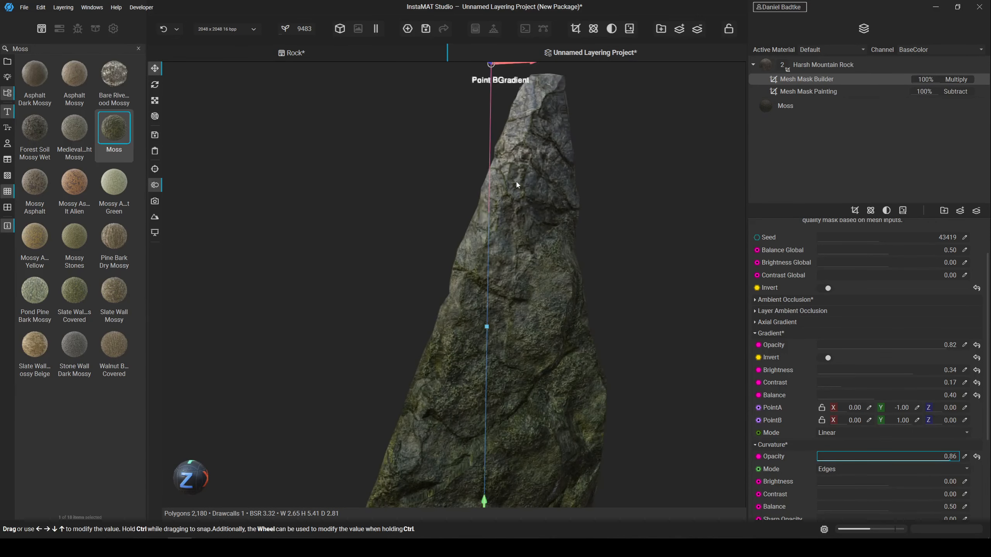
left_click_drag(858, 482, 801, 465)
scroll(798, 461, "down", 1)
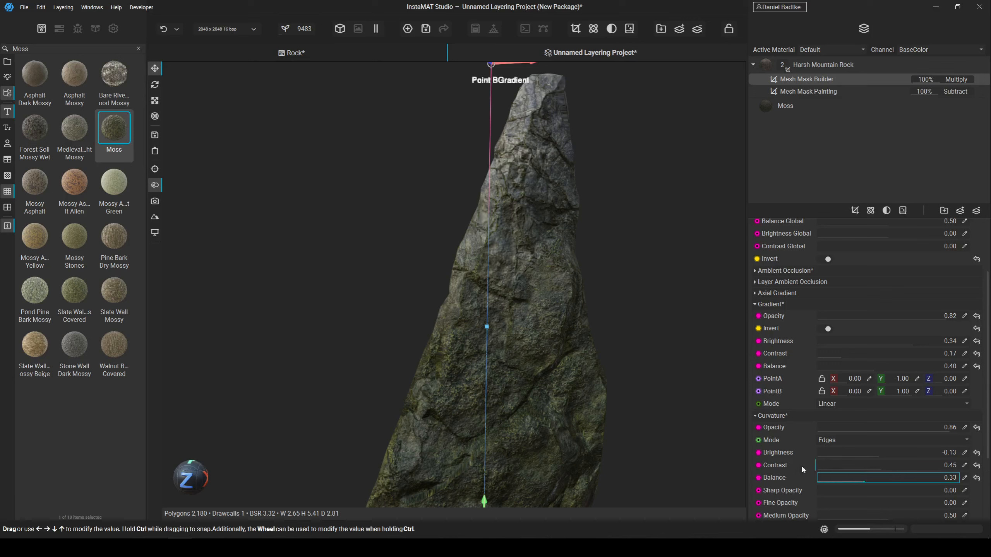
Set the mask's direction effect to opacity -0.27, brightness 0.17 and contrast 0.19.
scroll(801, 465, "down", 3)
middle_click_drag(614, 355, 611, 309)
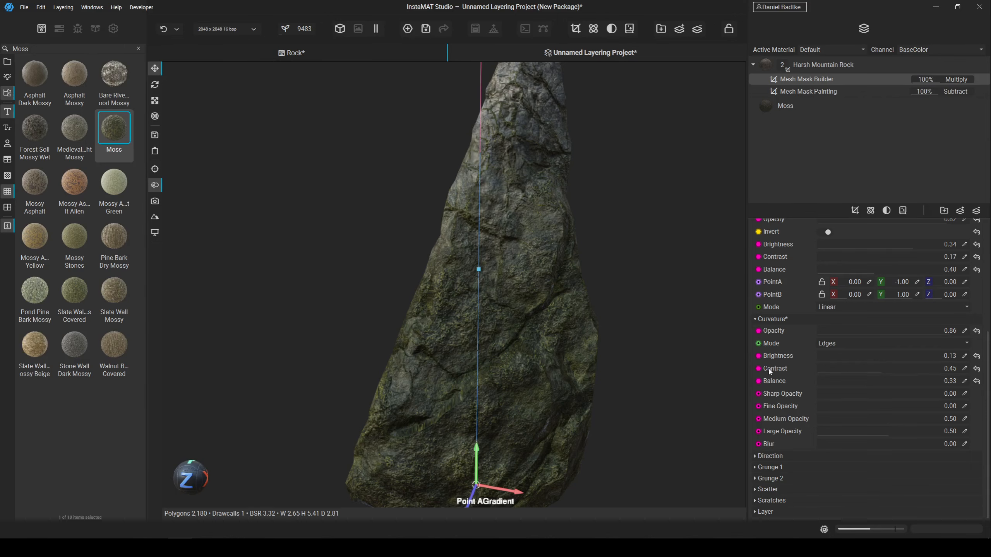
left_click(777, 455)
scroll(772, 449, "down", 1)
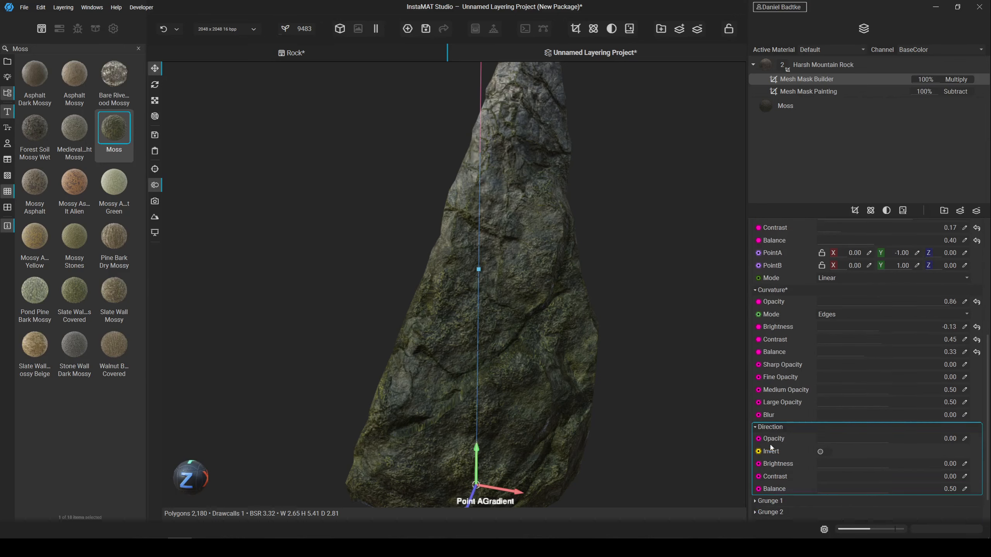
left_click_drag(892, 438, 868, 419)
scroll(868, 419, "down", 3)
left_click_drag(866, 377, 852, 391)
Set Grunge 1's opacity to 0.42 and assign the Burned grunge as its image.
scroll(532, 344, "down", 3)
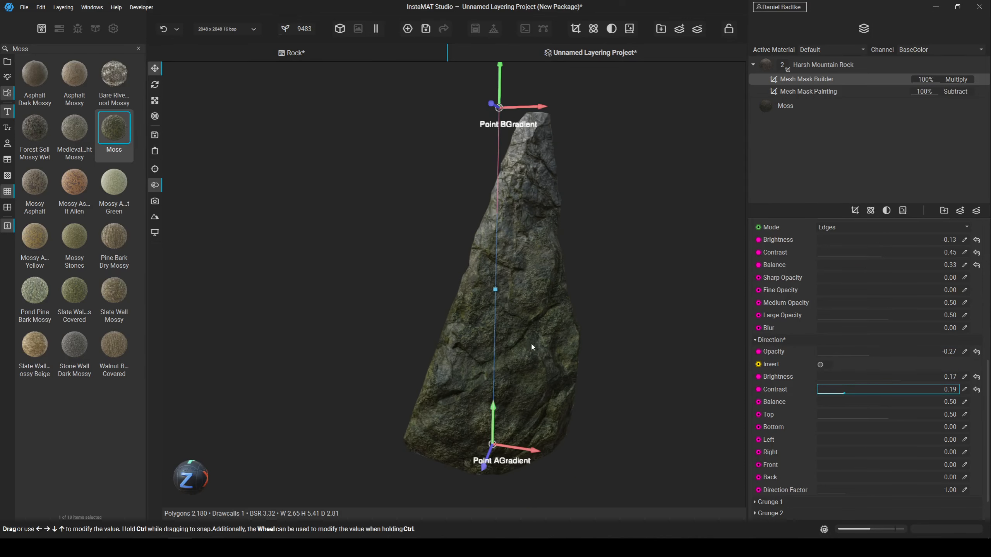
middle_click_drag(531, 343, 513, 358)
scroll(781, 373, "down", 2)
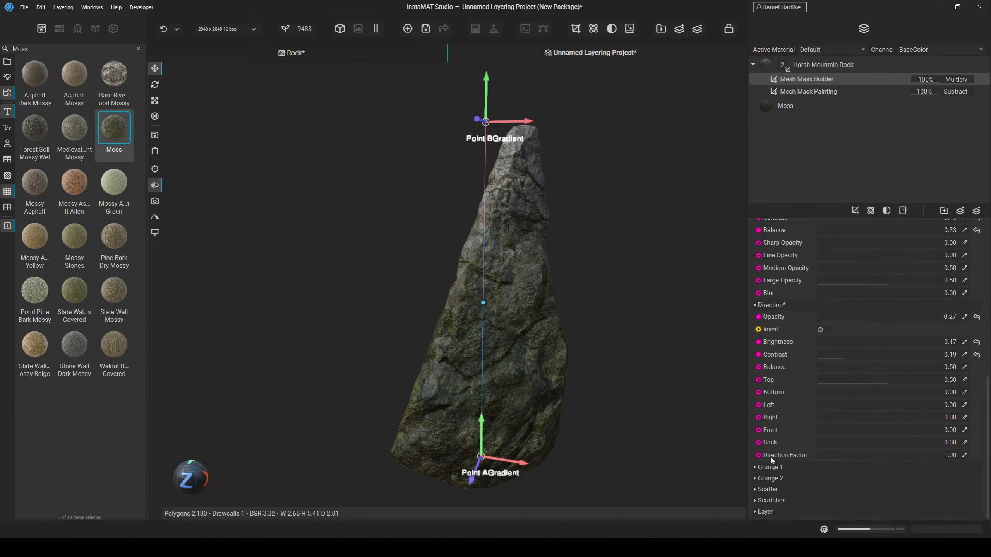
left_click(779, 467)
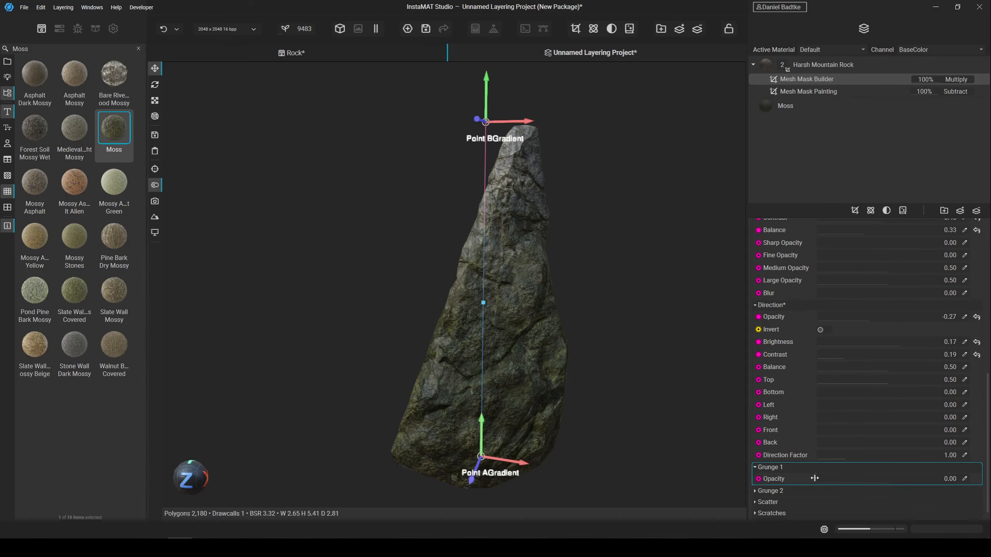
left_click_drag(814, 479, 901, 480)
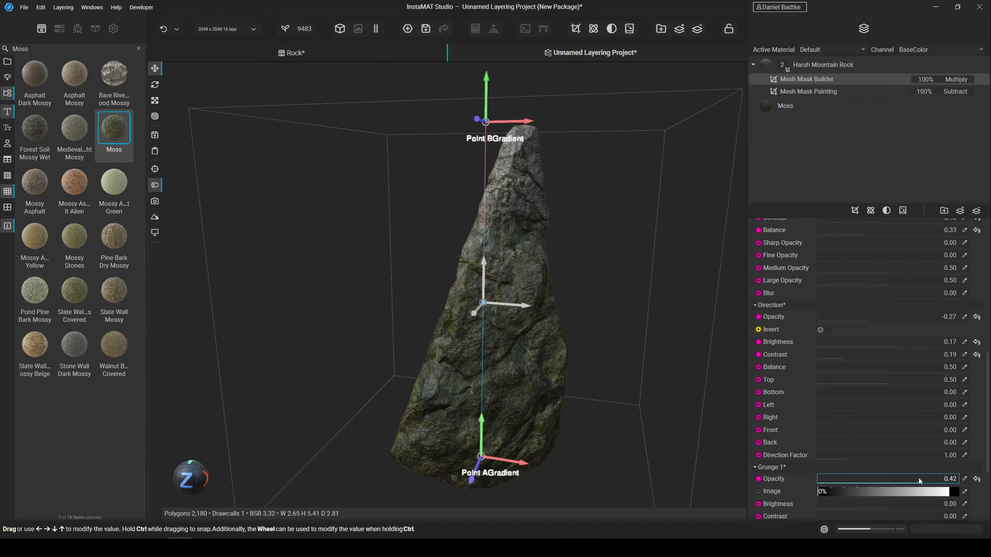
left_click(964, 493)
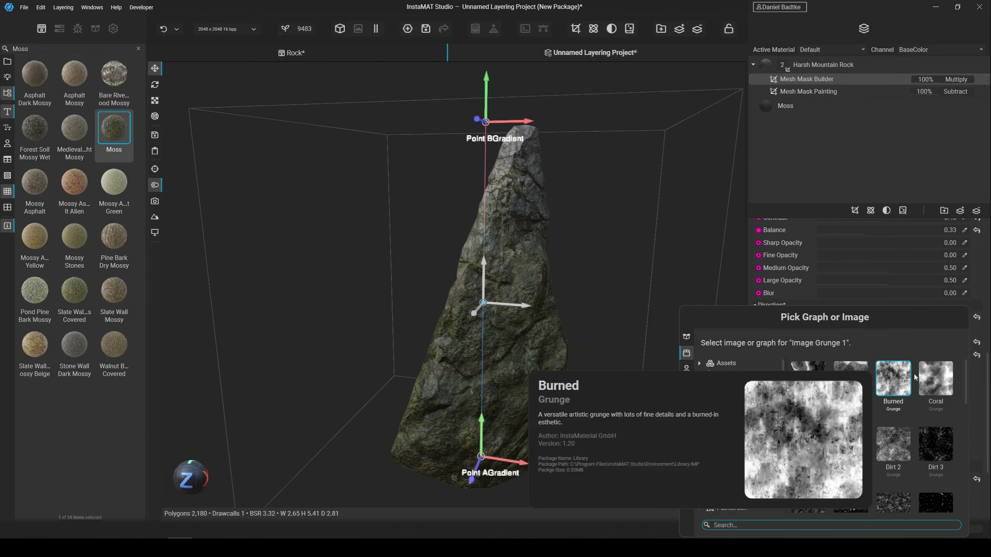
mouse_move(860, 377)
left_click(893, 378)
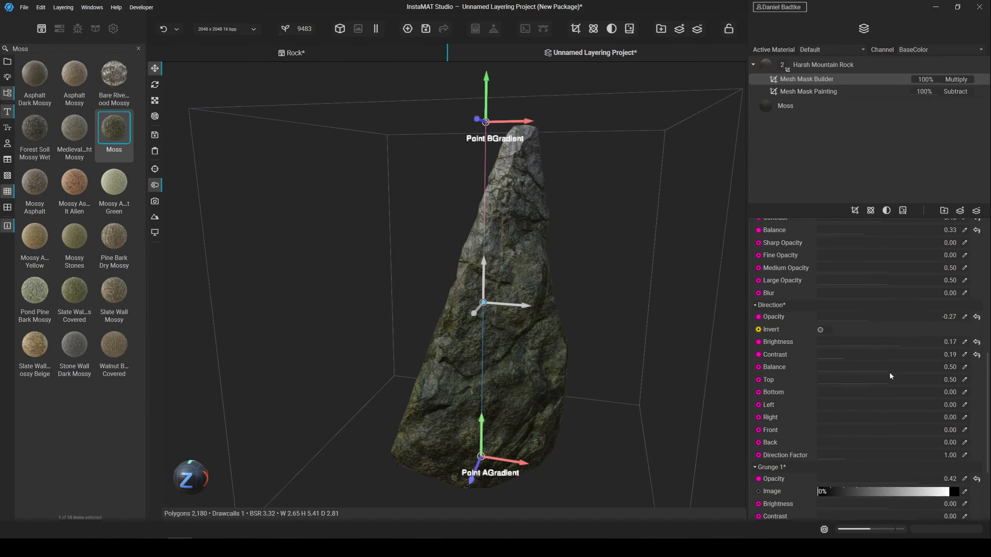
mouse_move(544, 331)
middle_mouse_down()
mouse_move(557, 358)
mouse_move(557, 344)
middle_mouse_up()
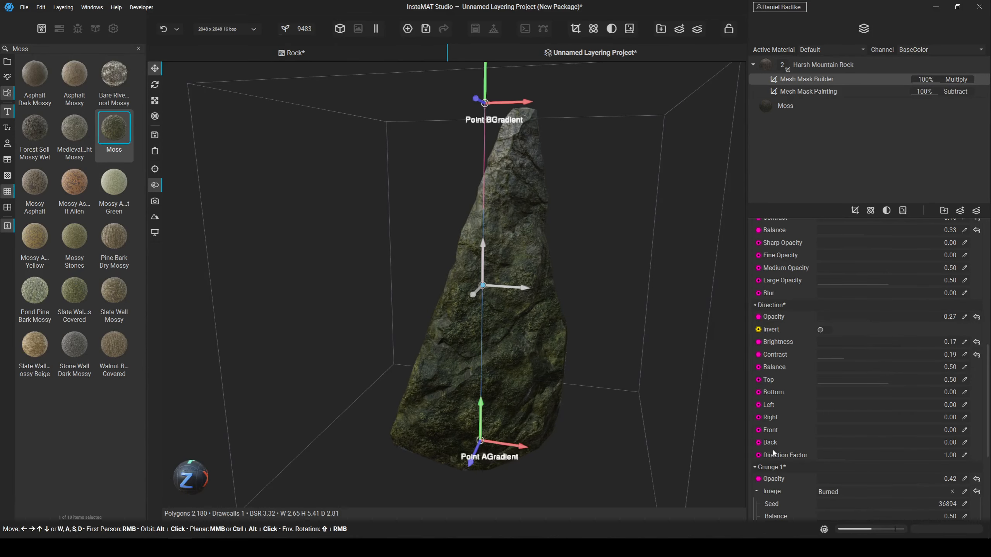
scroll(773, 453, "down", 3)
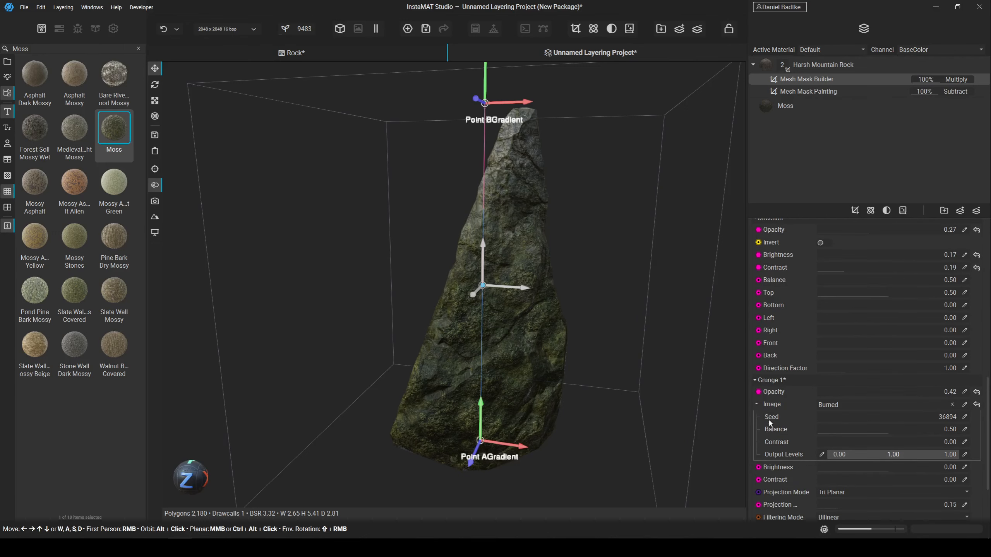
scroll(767, 435, "down", 2)
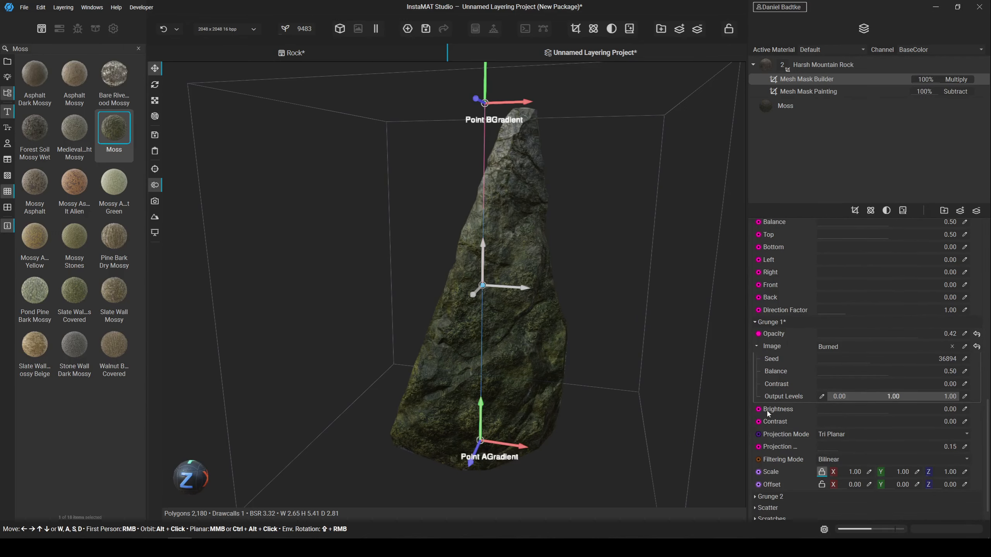
Set Grunge 1's opacity to -0.27, image seed 54577, balance 0.35 and contrast 0.56, plus mask brightness -0.59 and contrast 0.28.
mouse_move(886, 335)
left_mouse_down()
mouse_move(844, 337)
mouse_move(869, 332)
left_mouse_up()
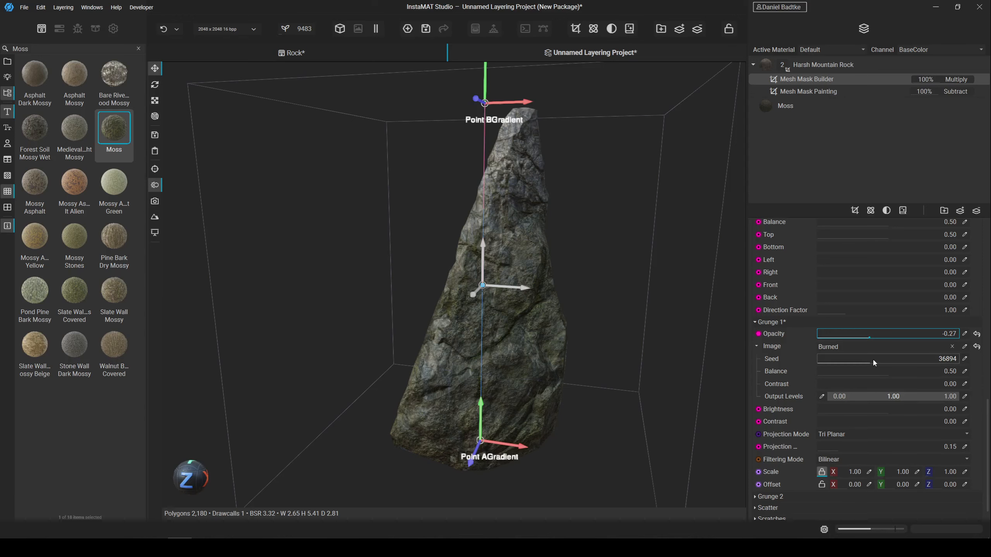
left_click_drag(872, 358, 904, 382)
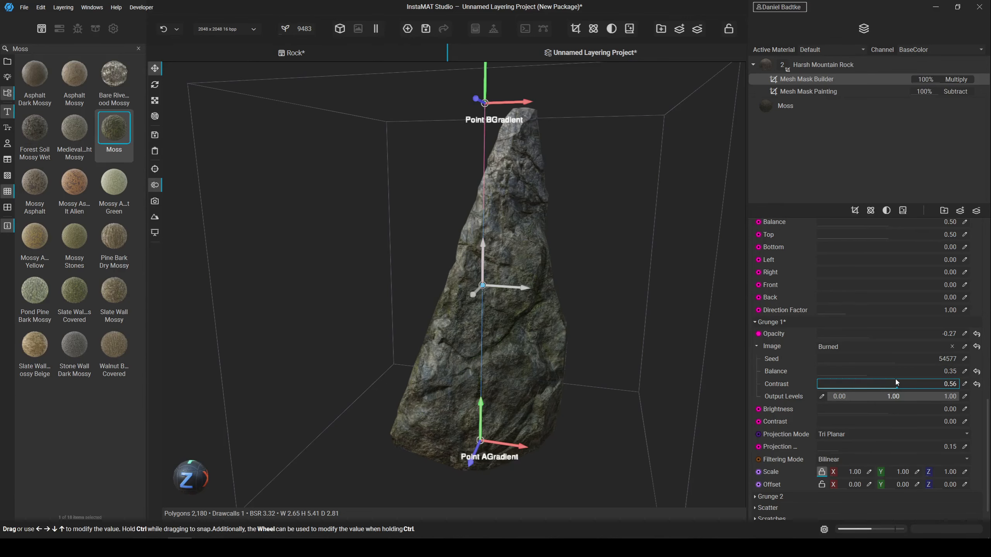
scroll(787, 393, "down", 1)
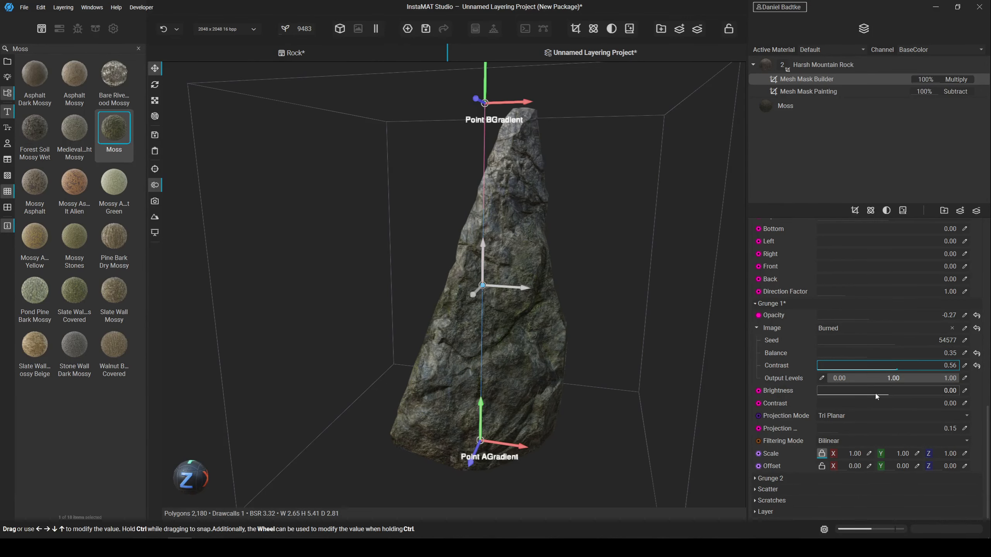
left_click_drag(878, 398, 764, 367)
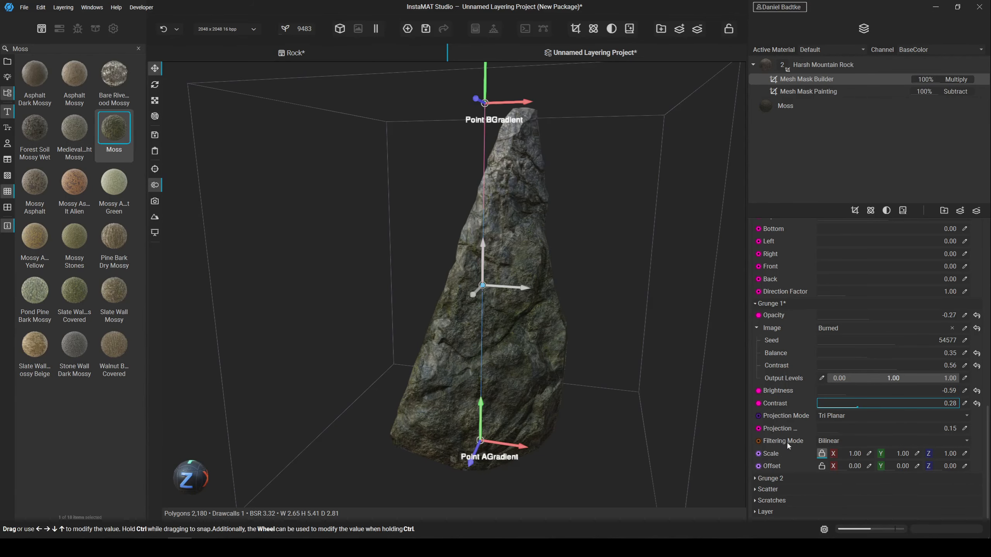
Set Grunge 2's opacity to 0.34 and assign the Spots 6 grunge as its image.
left_click(770, 479)
scroll(784, 484, "down", 1)
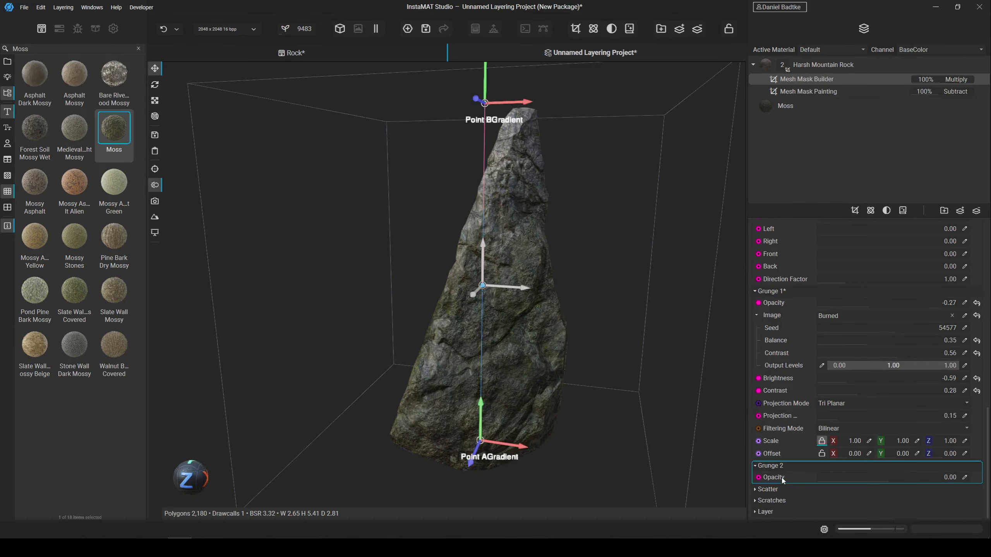
left_click_drag(903, 482, 917, 482)
left_click(963, 491)
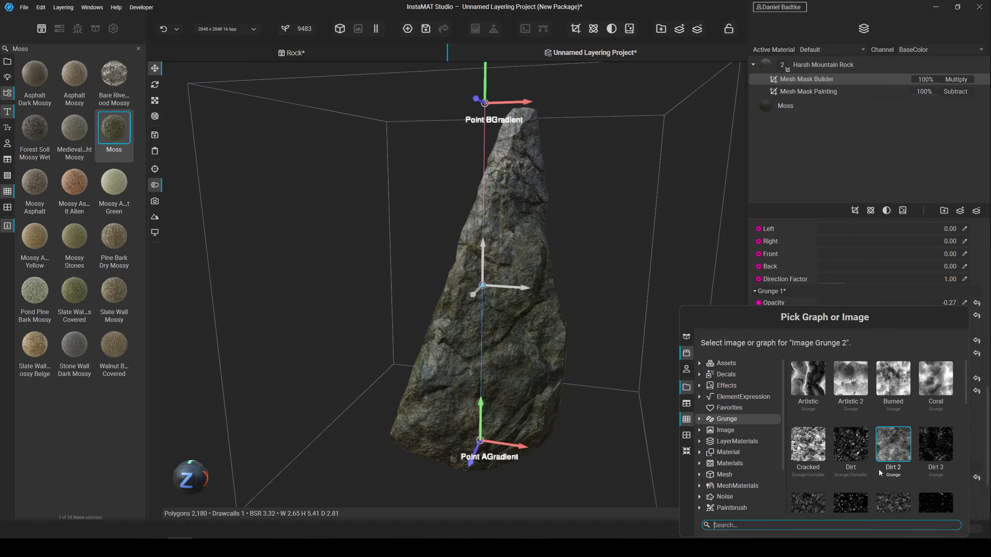
scroll(870, 437, "down", 3)
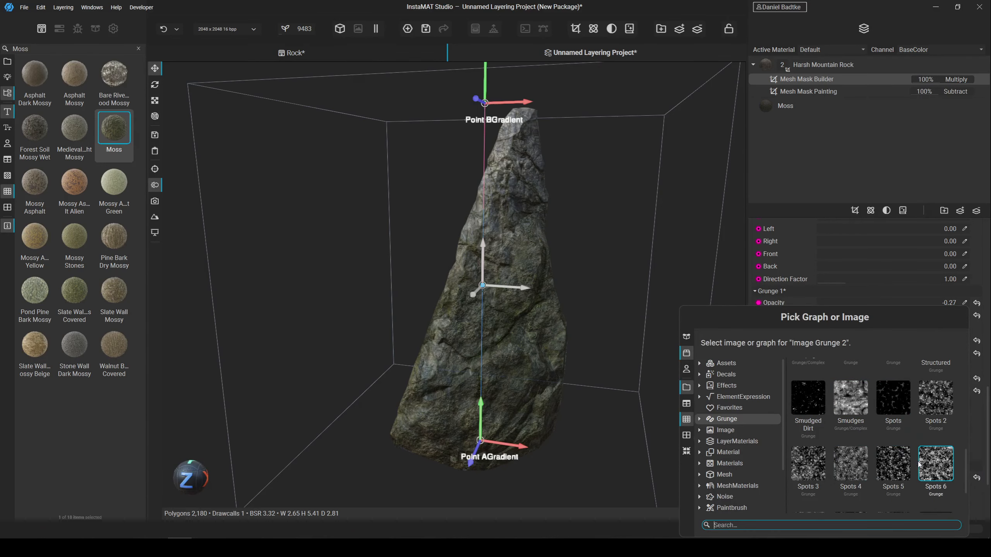
left_click(929, 463)
middle_click_drag(552, 386, 554, 367)
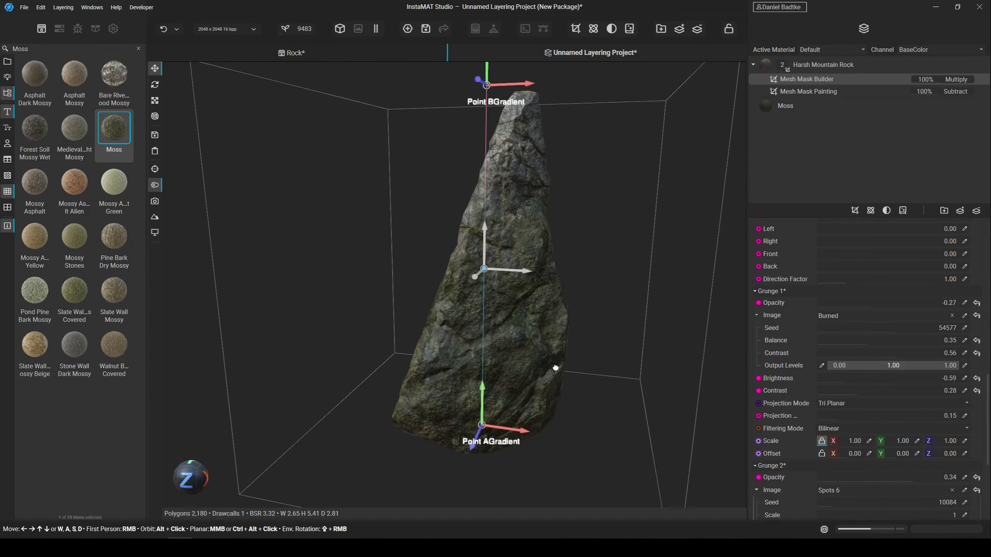
Set Grunge 2's opacity to -0.24 and the seed of its Spots 6 image to 30170.
scroll(831, 474, "down", 1)
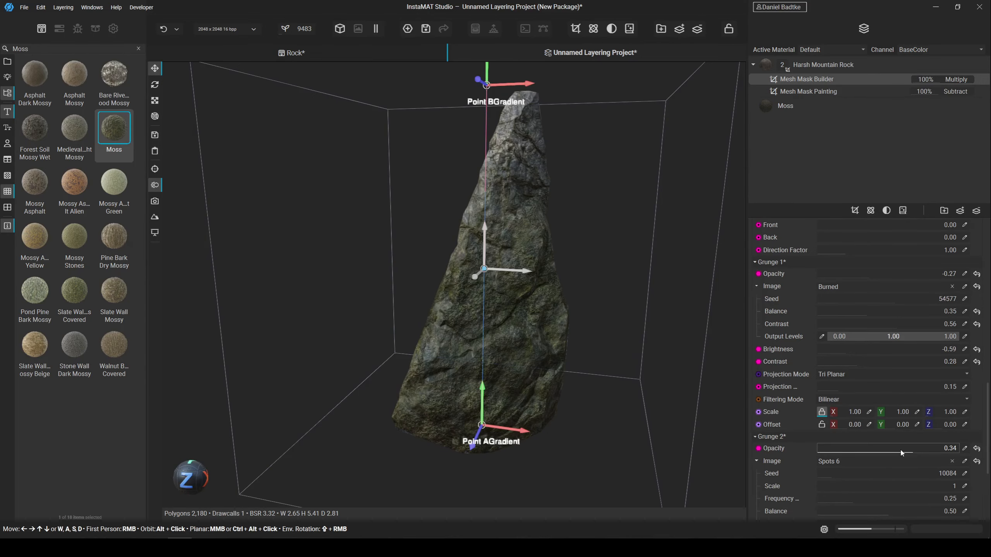
mouse_move(900, 448)
left_mouse_down()
mouse_move(844, 449)
mouse_move(863, 448)
left_mouse_up()
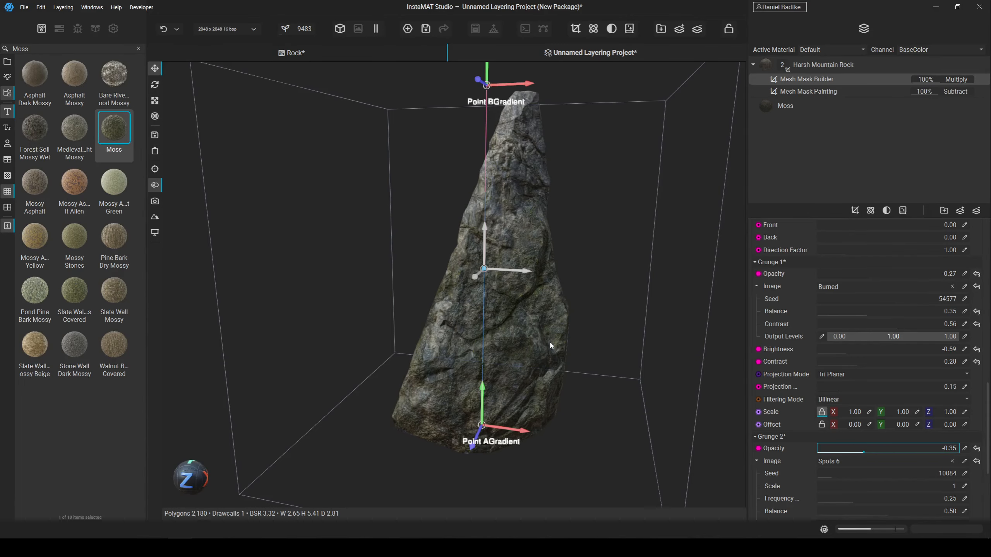
left_click_drag(551, 343, 632, 334, "alt")
scroll(566, 334, "up", 3)
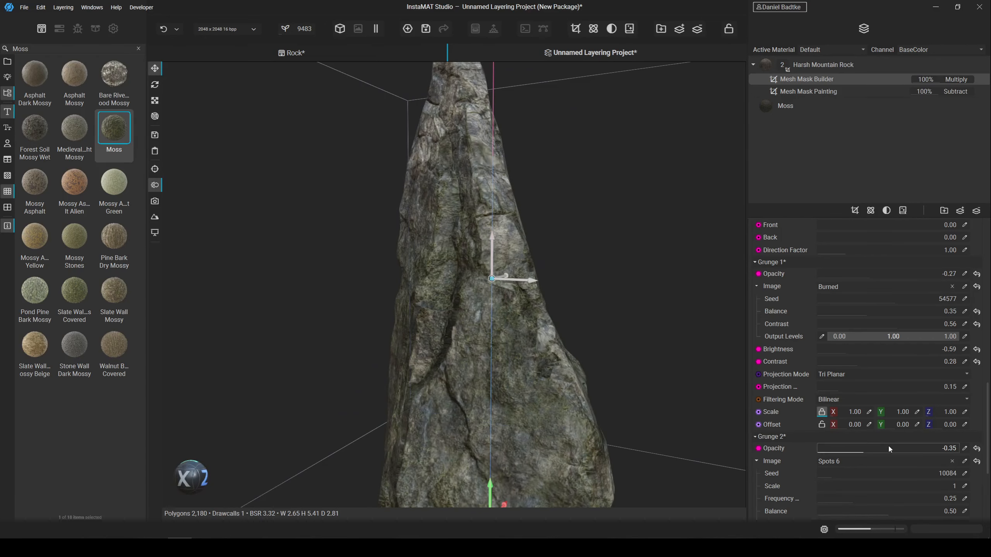
left_click(870, 448)
left_click(870, 473)
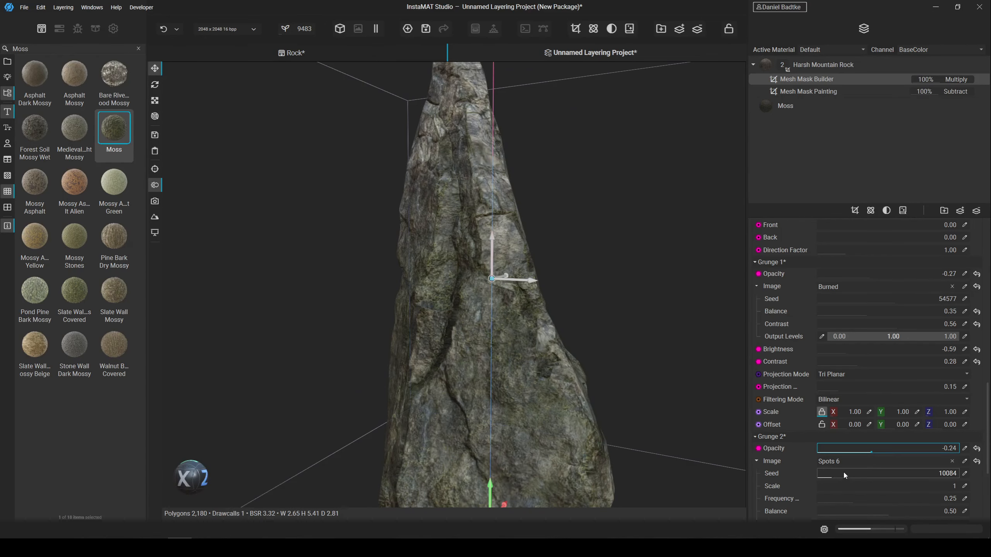
left_click(860, 473)
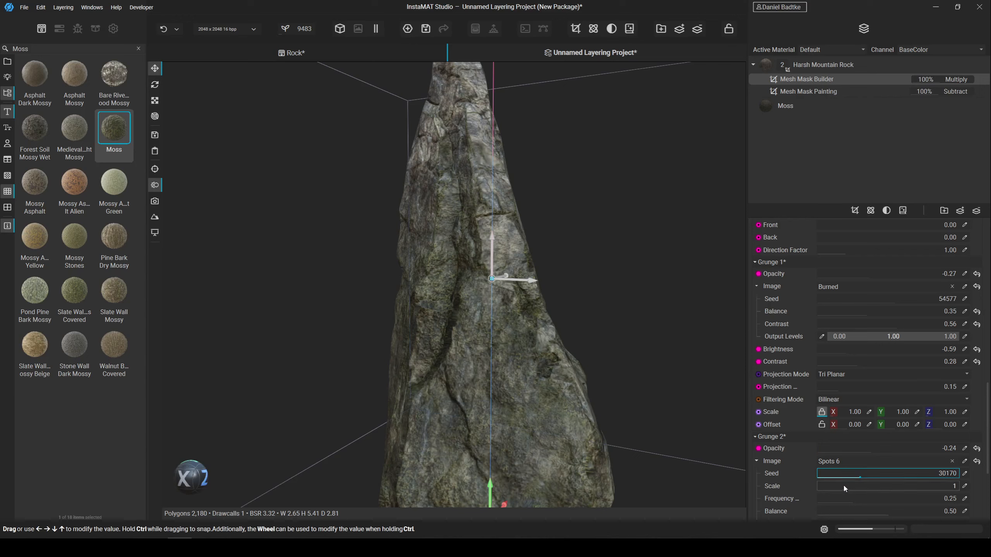
Set the Spots 6 image's scale to 1, frequency to 0.43, balance to 0.59 and contrast to 0.38.
left_click(863, 486)
left_click(828, 485)
scroll(819, 482, "down", 1)
mouse_move(861, 471)
left_mouse_down()
mouse_move(891, 472)
mouse_move(879, 470)
left_mouse_up()
left_click_drag(888, 483, 901, 483)
scroll(791, 399, "down", 2)
scroll(788, 367, "down", 1)
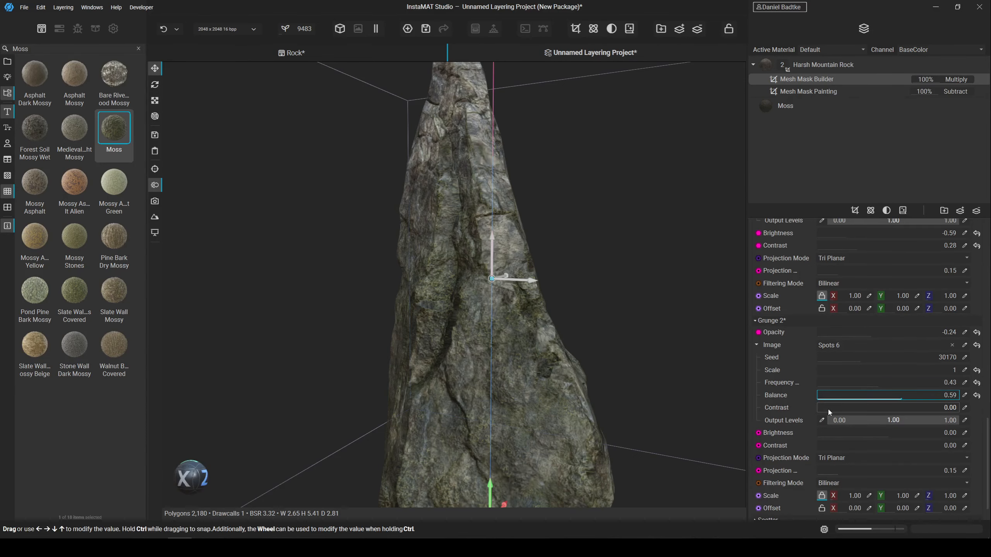
left_click_drag(827, 407, 871, 408)
scroll(551, 368, "down", 3)
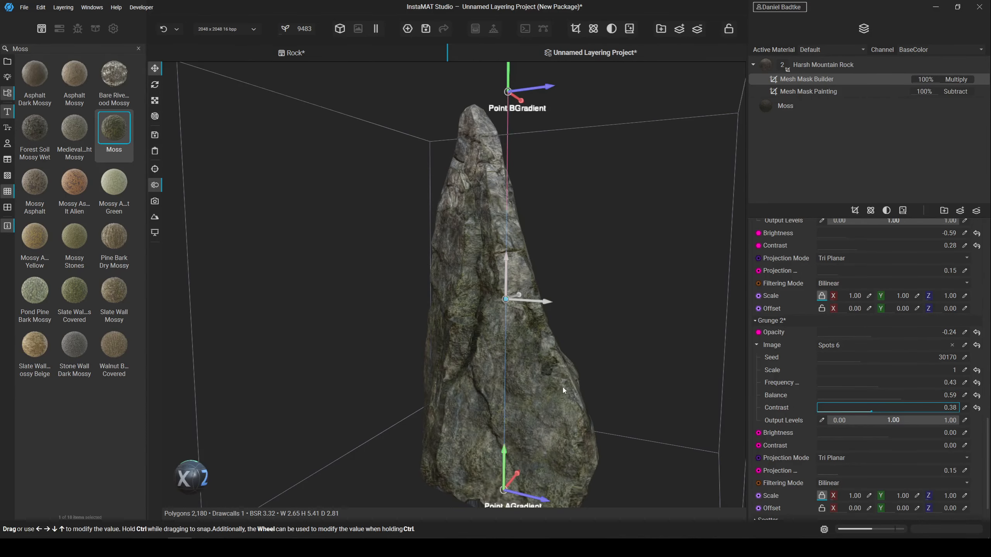
Set the mask's direction opacity to 0.21.
left_click_drag(558, 397, 471, 367, "alt")
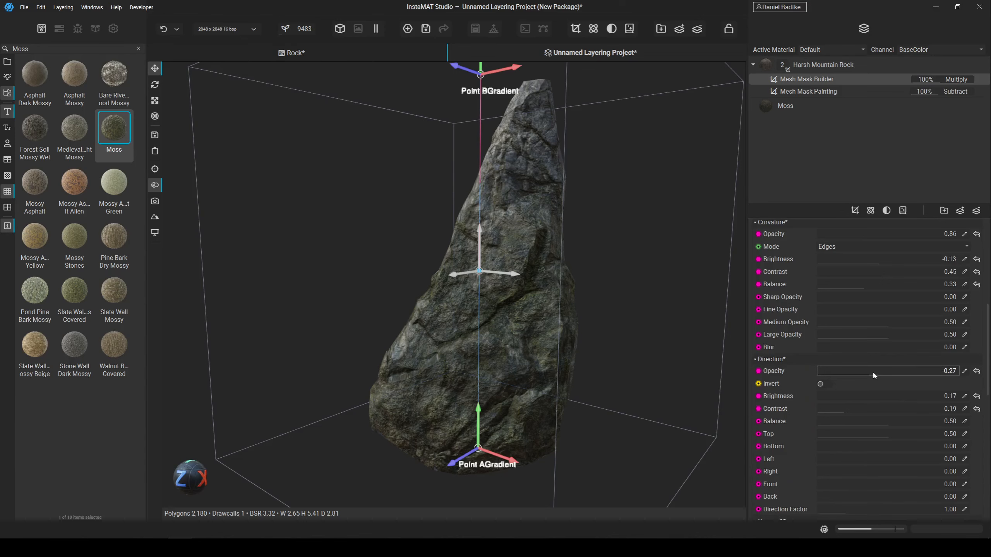
left_click_drag(872, 371, 903, 369)
scroll(796, 353, "up", 3)
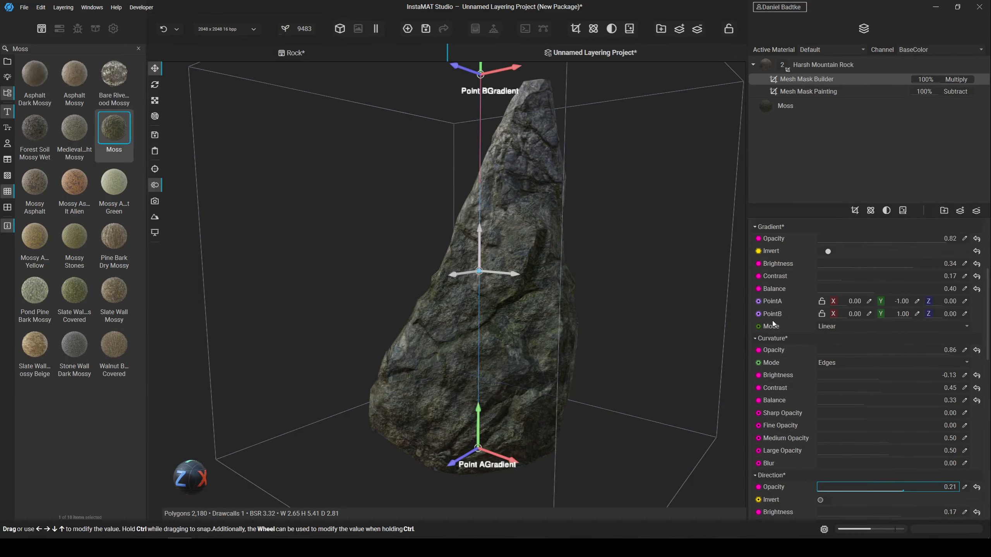
Set the gradient's opacity to 0.76, brightness to 0.30, contrast to 0.41 and balance to 0.33, and the curvature brightness to -0.21.
scroll(776, 319, "up", 2)
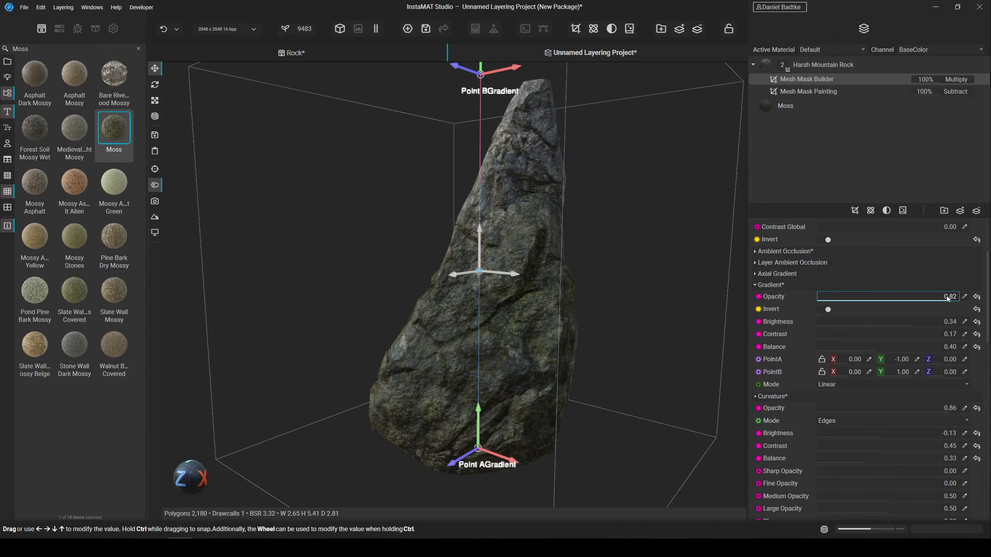
mouse_move(947, 299)
left_mouse_down()
mouse_move(877, 334)
mouse_move(896, 334)
mouse_move(856, 344)
mouse_move(859, 380)
mouse_move(848, 380)
mouse_move(880, 379)
mouse_move(867, 384)
left_mouse_up()
scroll(852, 351, "down", 3)
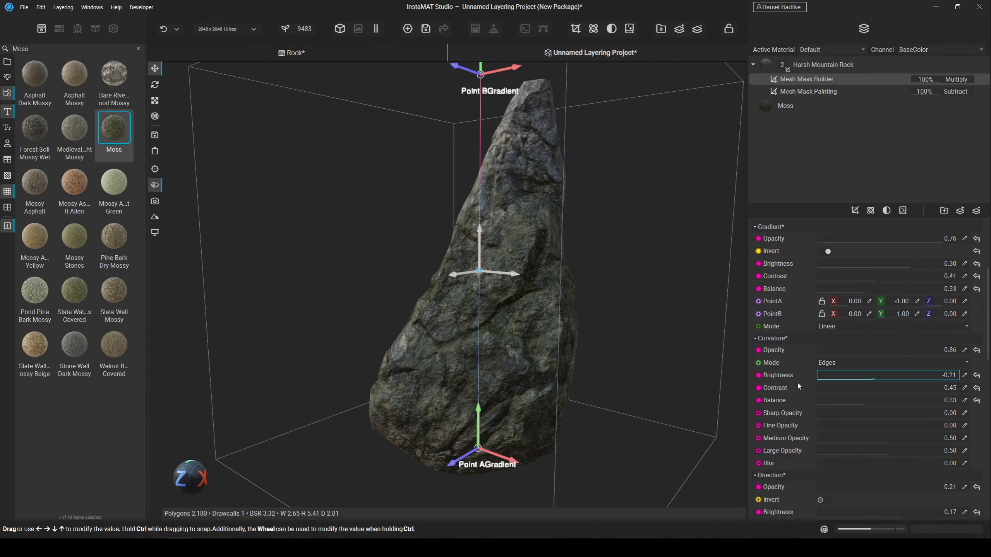
Set Grunge 1's opacity to -0.04 and deselect the mask layer.
scroll(791, 380, "down", 6)
scroll(781, 371, "down", 6)
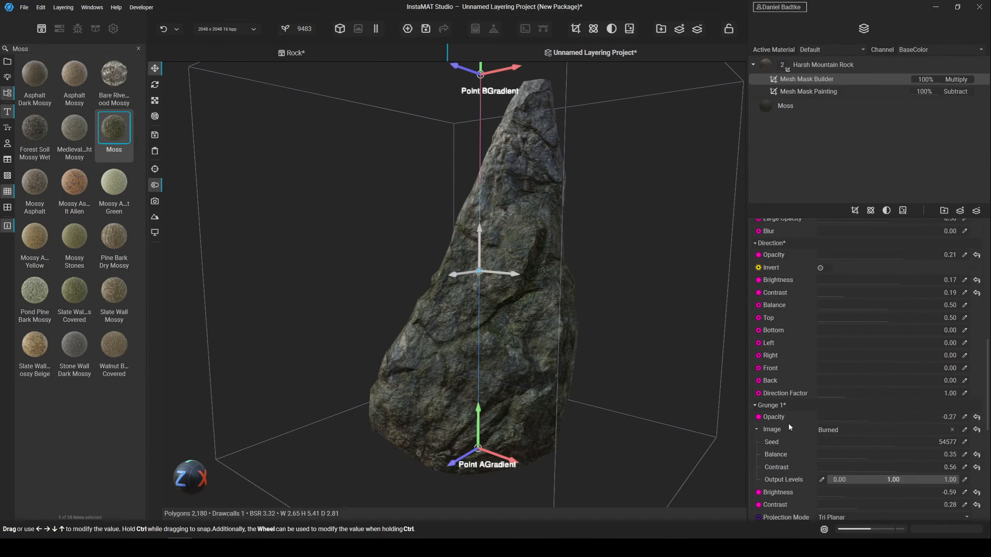
left_click(866, 418)
left_click_drag(870, 417, 884, 418)
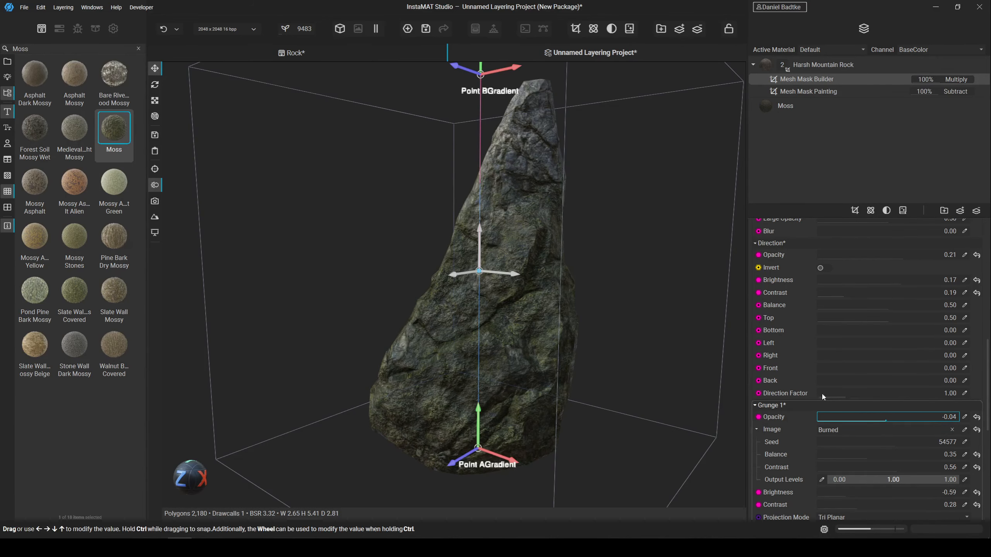
left_click(780, 179)
Clear the Moss search from the asset library and view the textured rock from several sides.
mouse_move(627, 323)
left_mouse_down("alt")
mouse_move(487, 316)
mouse_move(591, 312)
mouse_move(429, 315)
left_mouse_up("alt")
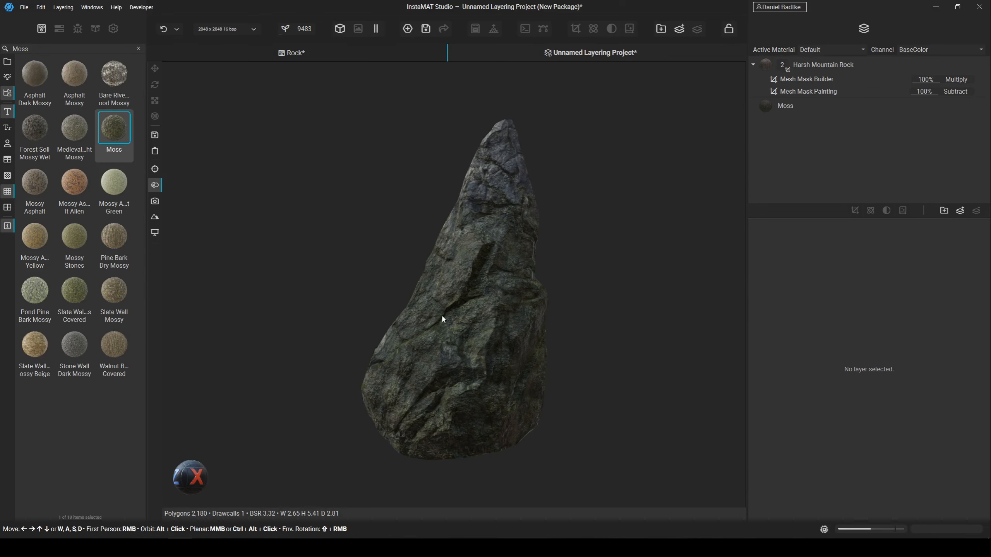
mouse_move(439, 314)
left_mouse_down("alt")
mouse_move(641, 313)
mouse_move(404, 310)
mouse_move(445, 312)
left_mouse_up("alt")
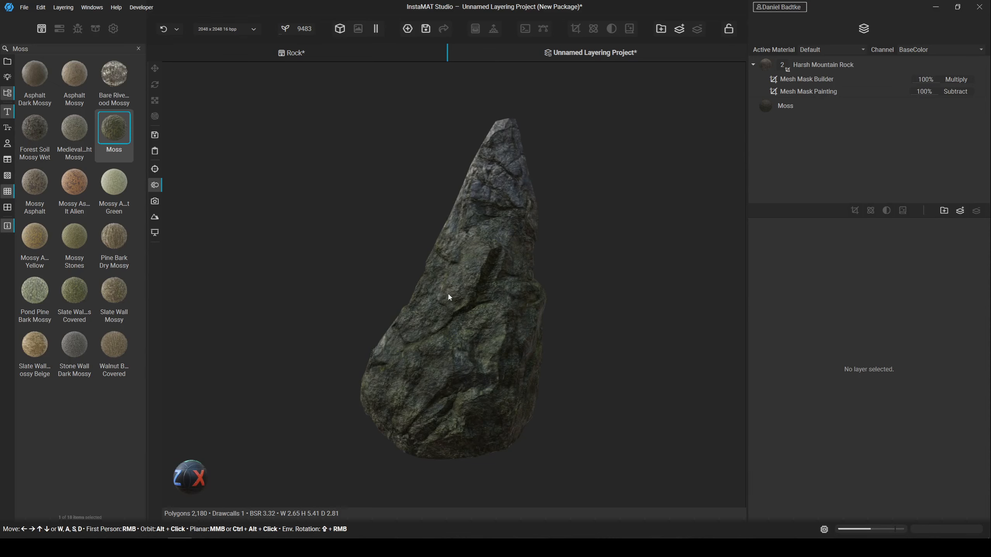
left_click(138, 49)
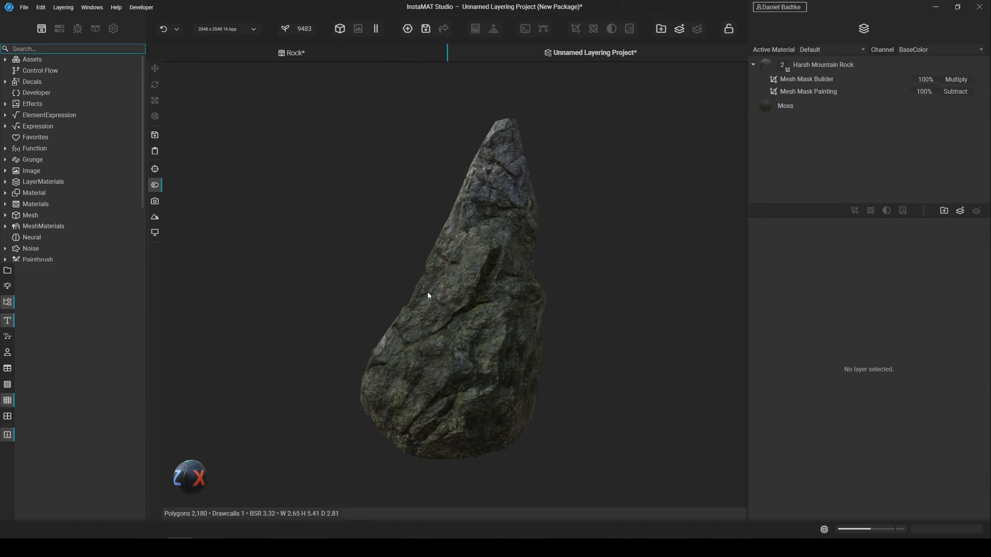
left_click_drag(428, 296, 494, 284, "alt")
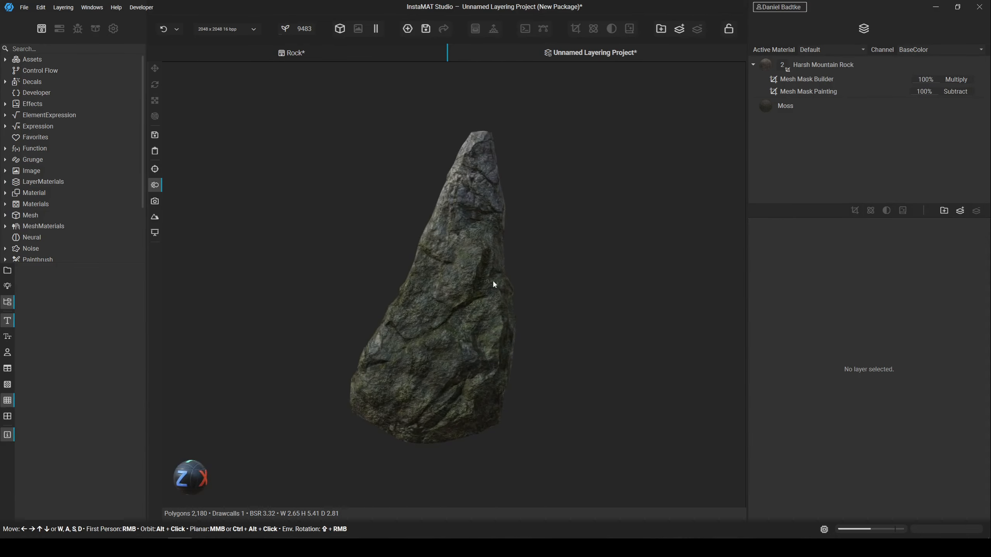
Show the wireframe overlay in the viewport settings to examine the low-poly mesh, and hide it again.
left_click(113, 29)
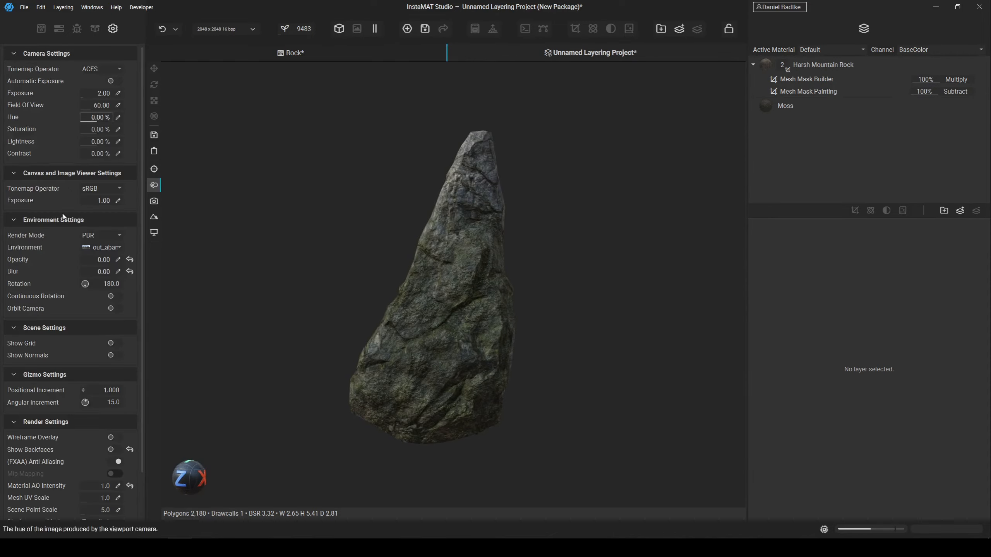
left_click(112, 437)
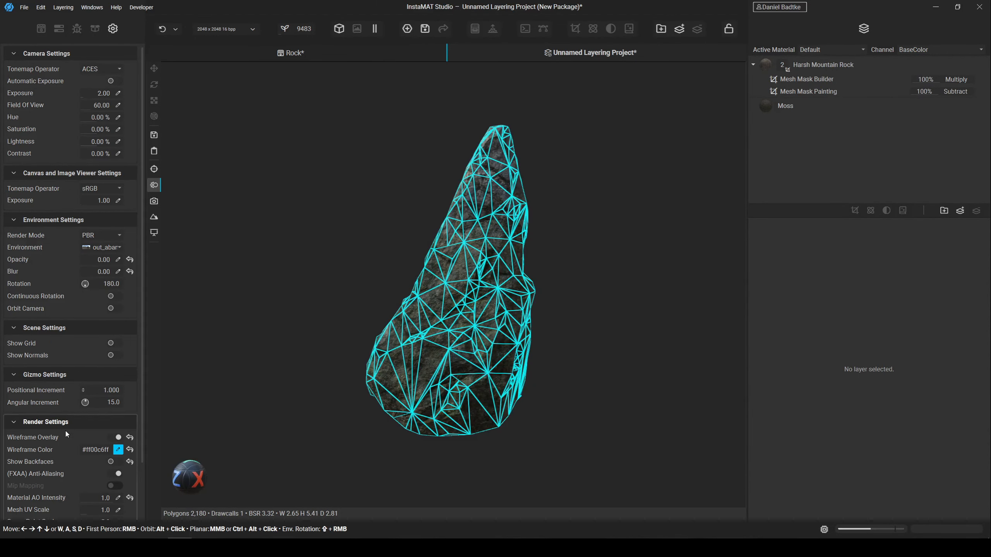
left_click(118, 437)
Set the project resolution to 4096 x 4096.
left_click_drag(185, 418, 356, 384, "alt")
scroll(563, 307, "up", 2)
left_click(244, 31)
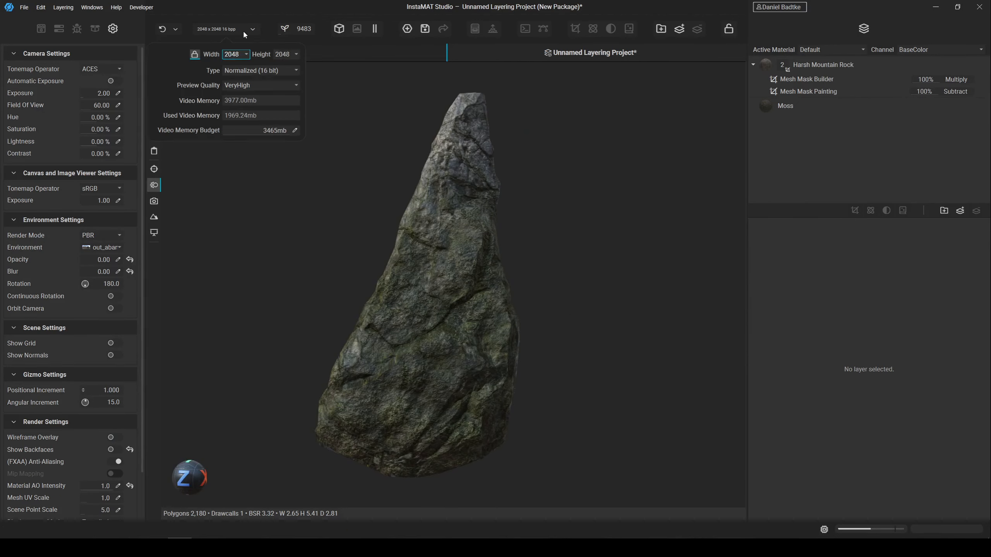
left_click(244, 55)
left_click(237, 66)
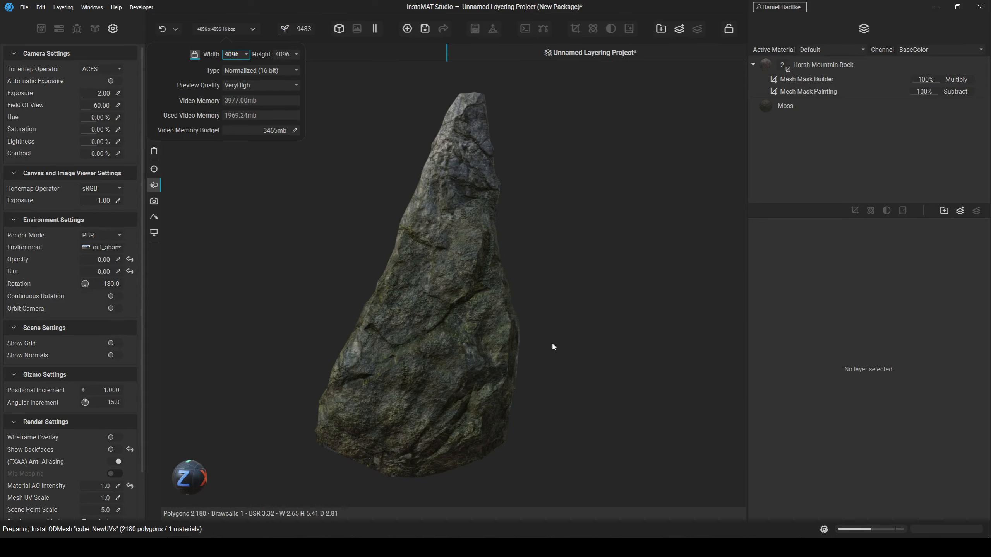
left_click(512, 327)
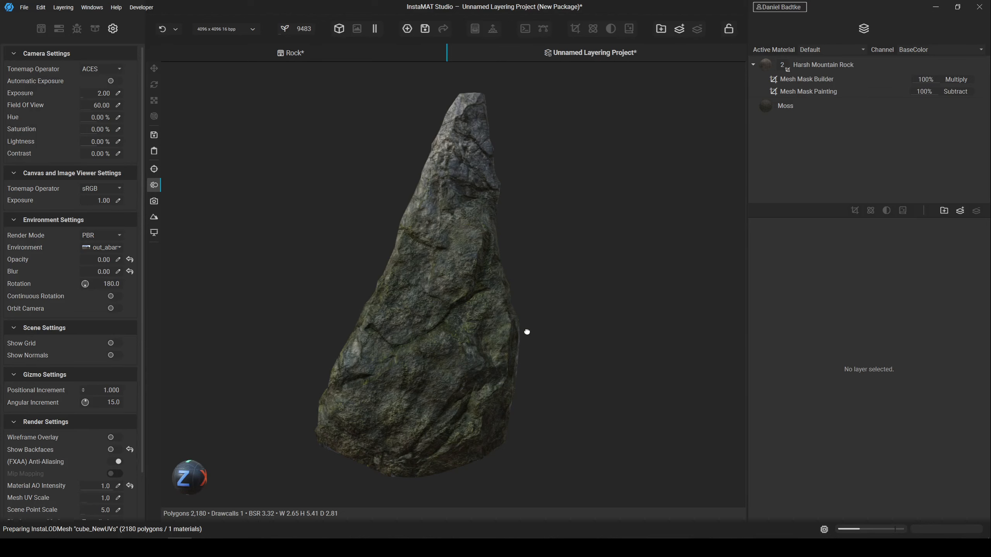
Examine the rock and moss texture detail on the low-poly rock from different angles and distances.
left_click_drag(527, 331, 533, 341)
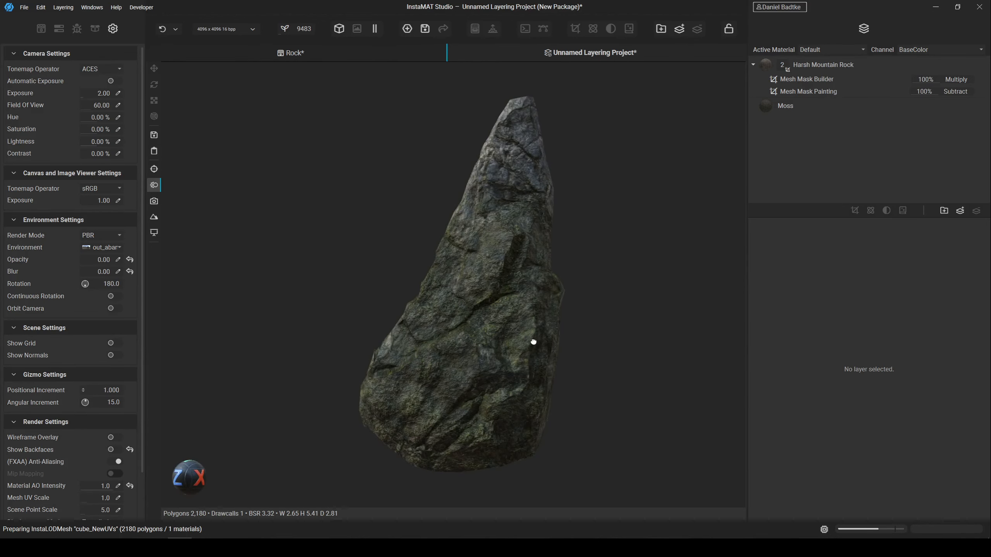
left_click_drag(533, 341, 482, 353)
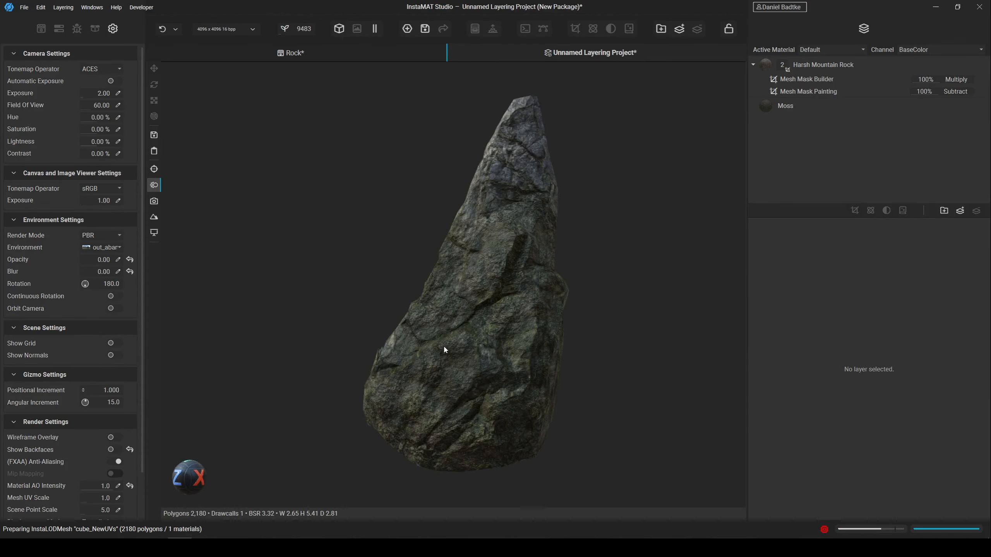
left_click_drag(443, 346, 473, 347, "alt")
scroll(453, 293, "up", 5)
mouse_move(455, 296)
left_mouse_down("alt")
mouse_move(489, 300)
mouse_move(438, 301)
mouse_move(434, 320)
mouse_move(552, 305)
mouse_move(454, 301)
mouse_move(472, 302)
left_mouse_up("alt")
scroll(438, 302, "down", 4)
scroll(557, 305, "up", 4)
scroll(493, 303, "down", 4)
middle_click_drag(472, 303, 473, 327, "alt")
left_click_drag(473, 327, 391, 351, "alt")
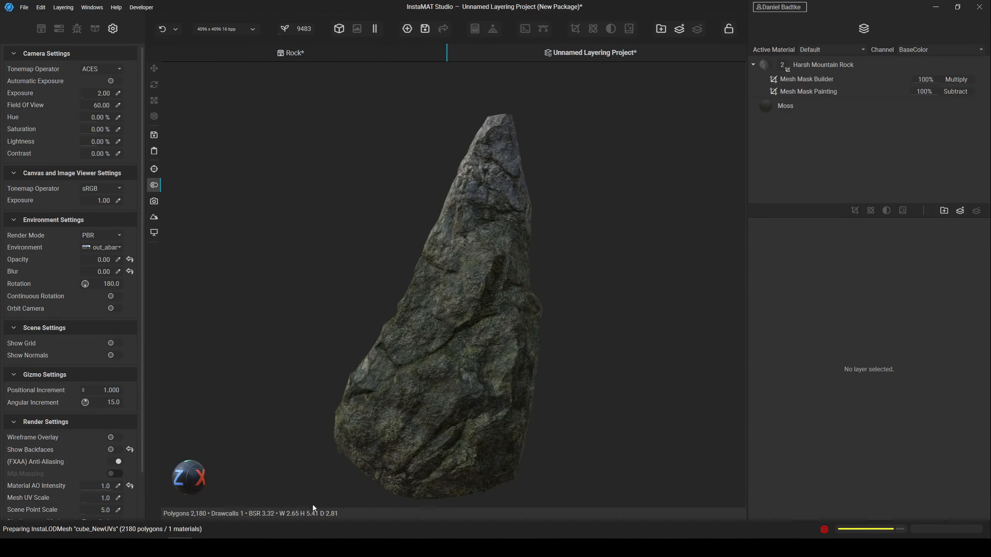